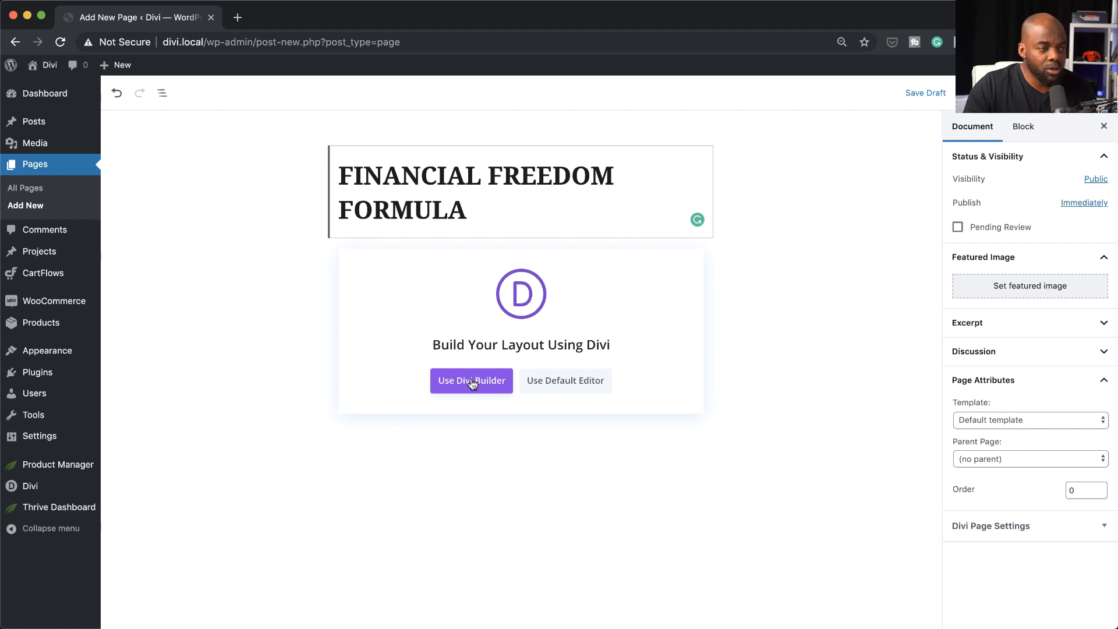
Step: Assign the Blank Page template and start building the page from scratch with Divi Builder, dismissing the row chooser
left_click(1033, 421)
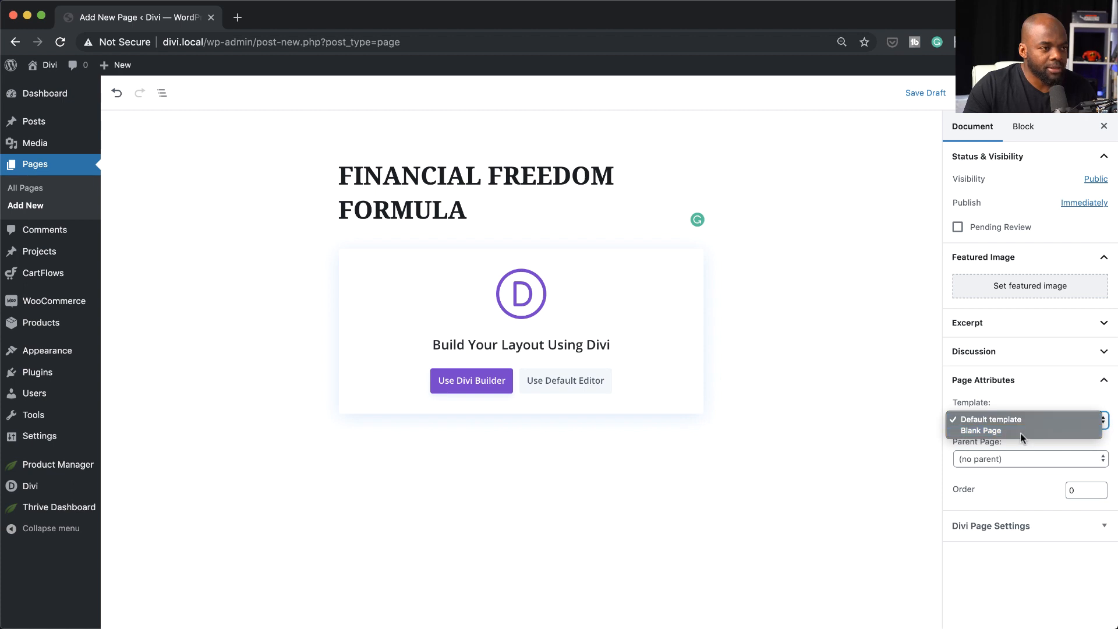
left_click(1021, 432)
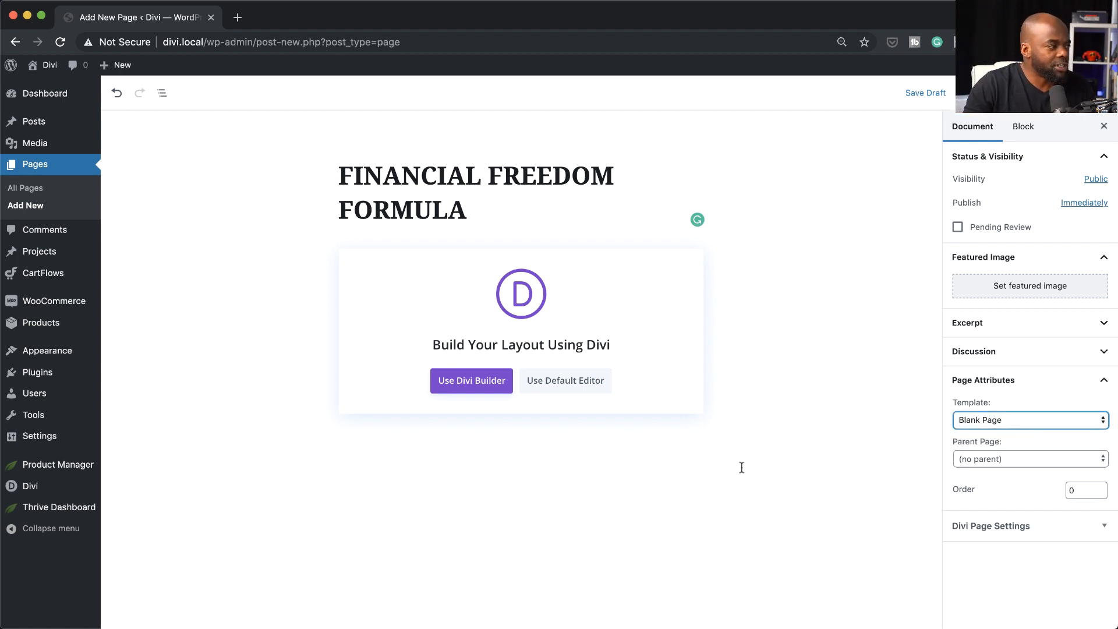
left_click(481, 386)
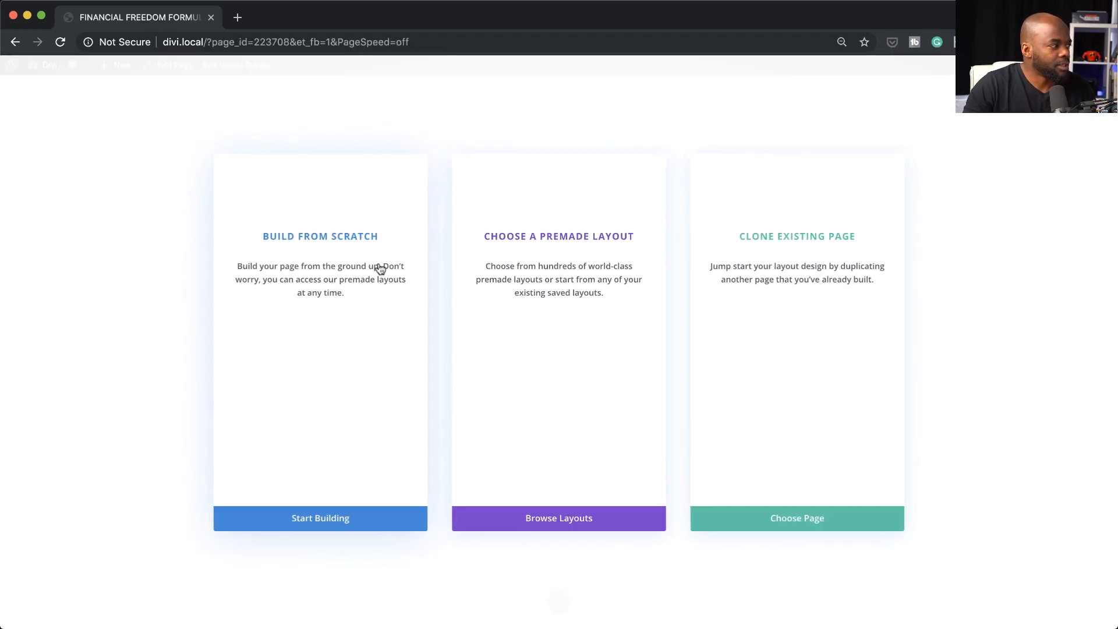
left_click(363, 241)
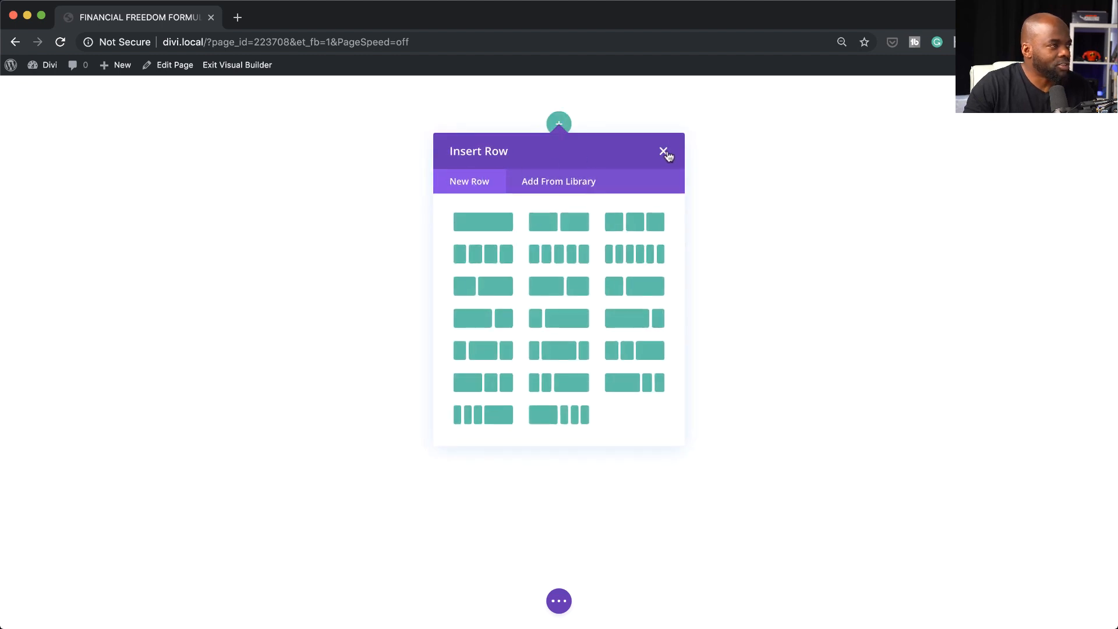
left_click(664, 152)
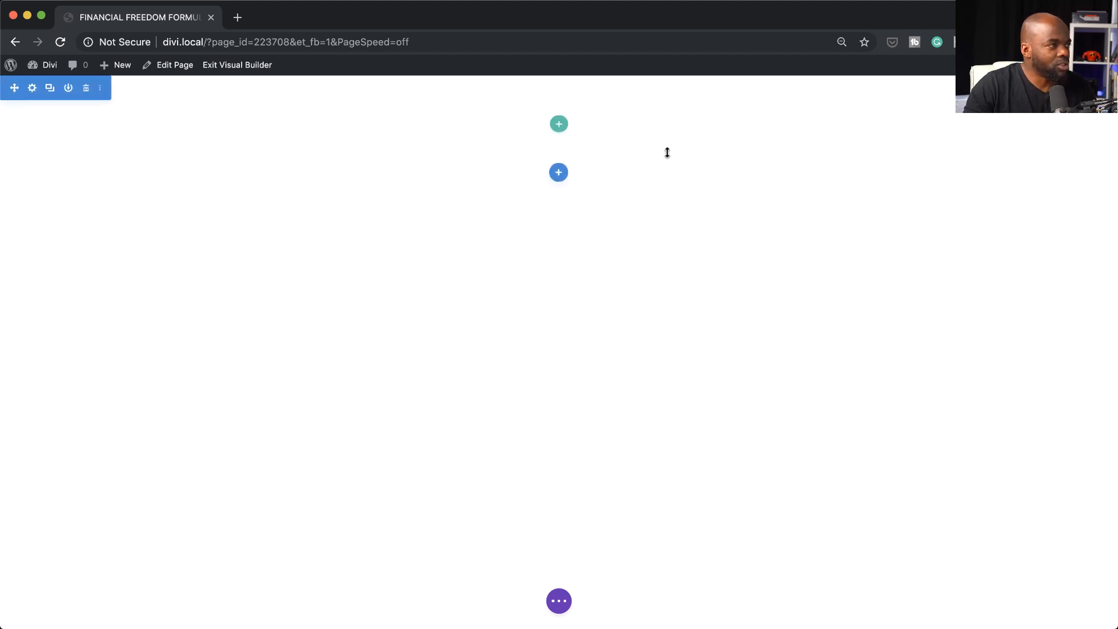
Step: Set the empty section's minimum height to 640 in its design sizing settings
left_click(32, 90)
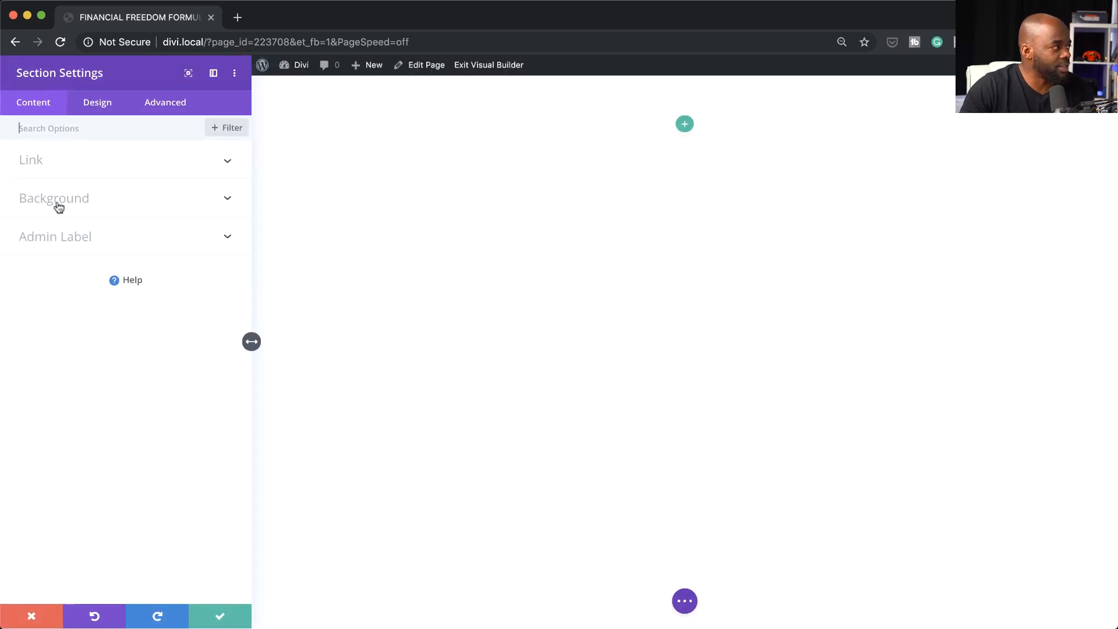
left_click(94, 103)
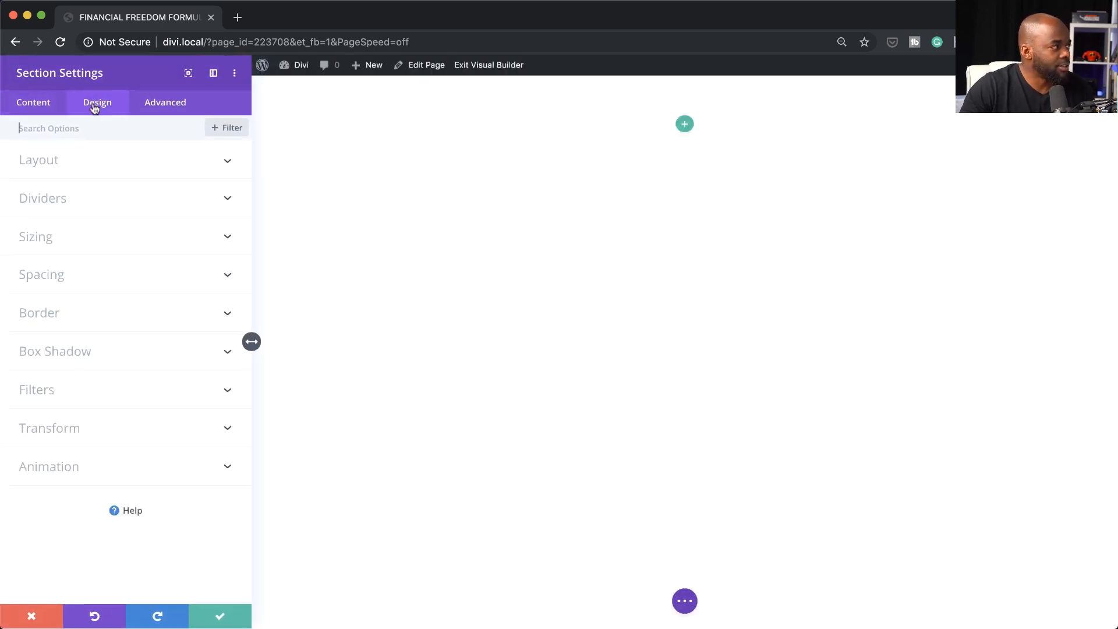
left_click(81, 240)
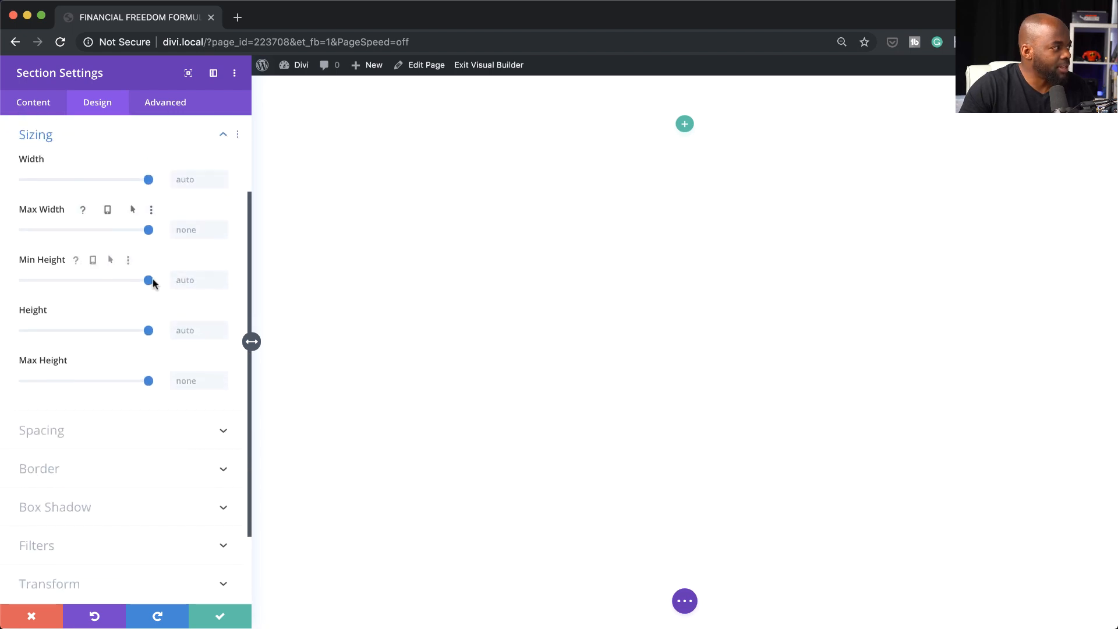
left_click(191, 280)
type("640")
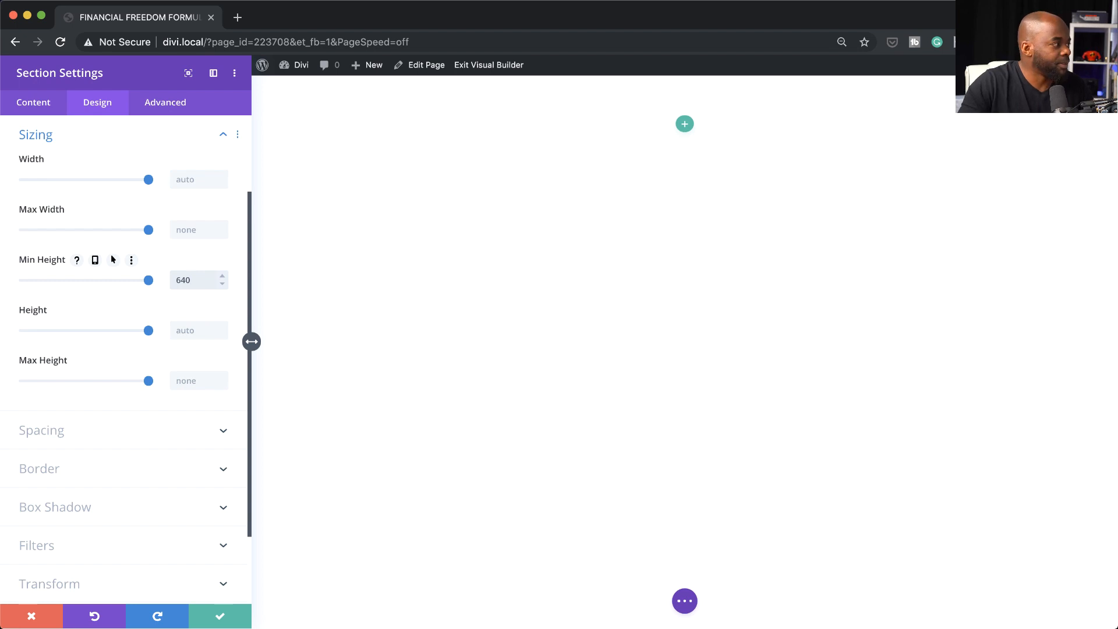
Step: Use the media library image car-1149997_1920.jpg as the section's background image
left_click(42, 108)
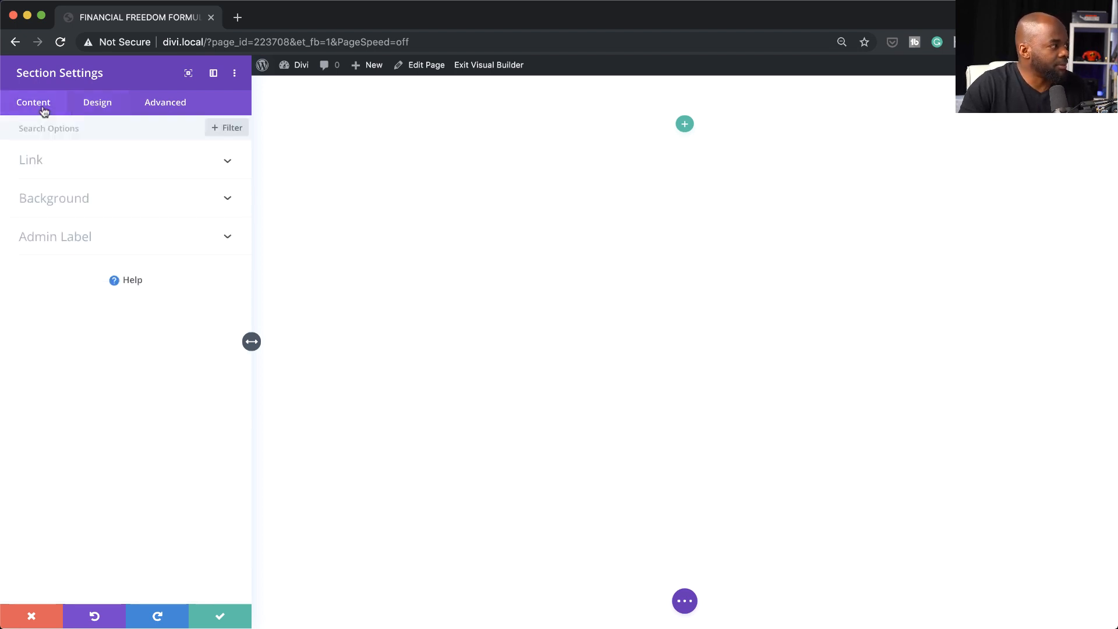
left_click(61, 199)
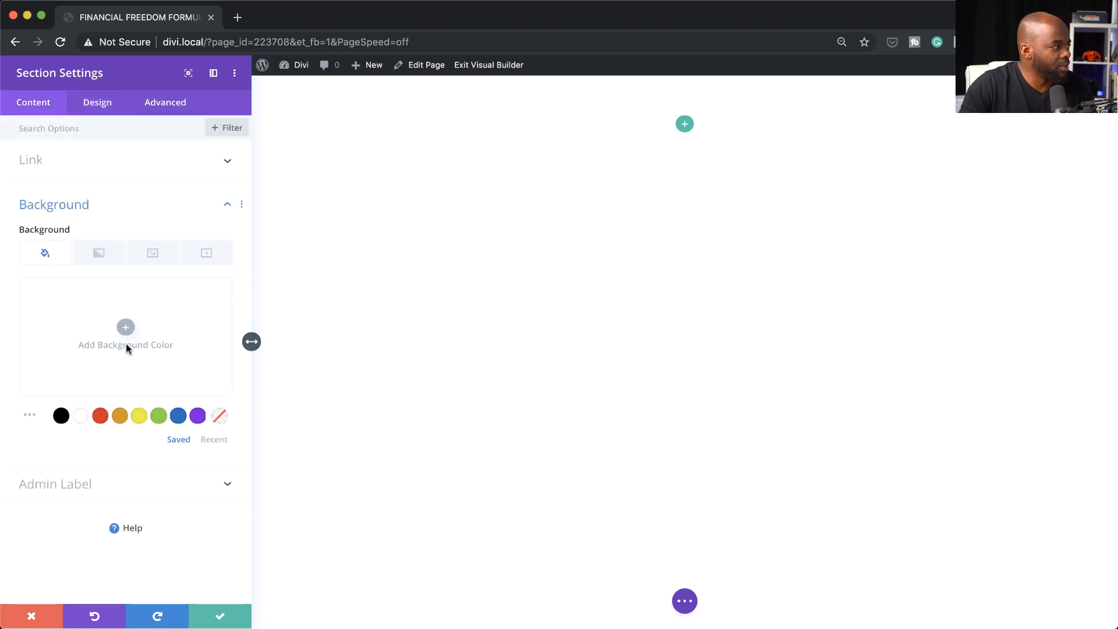
left_click(153, 256)
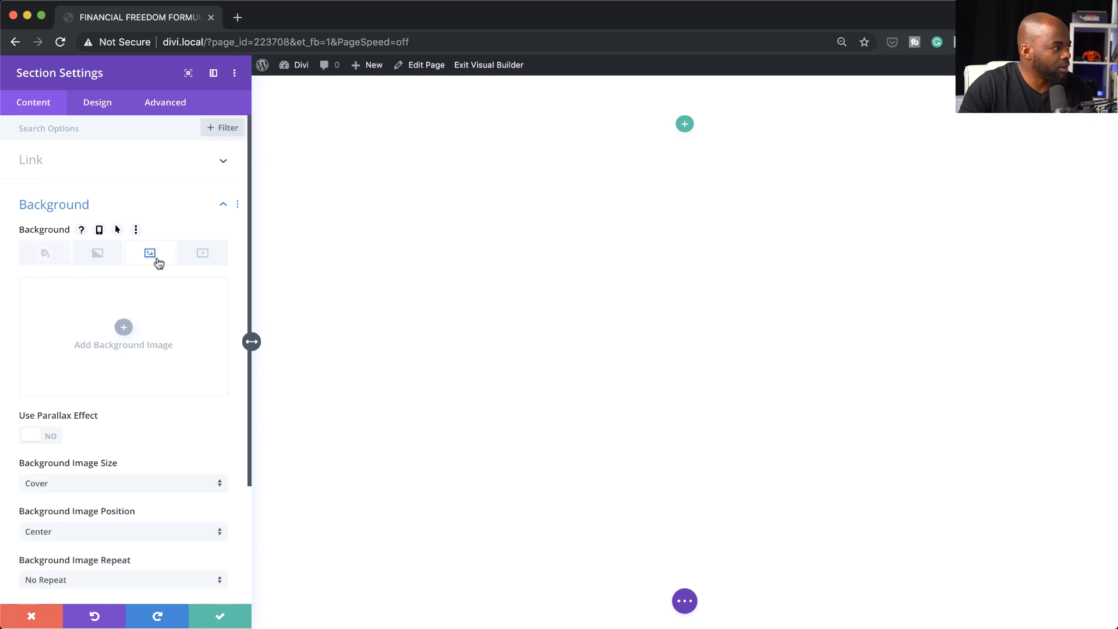
left_click(124, 326)
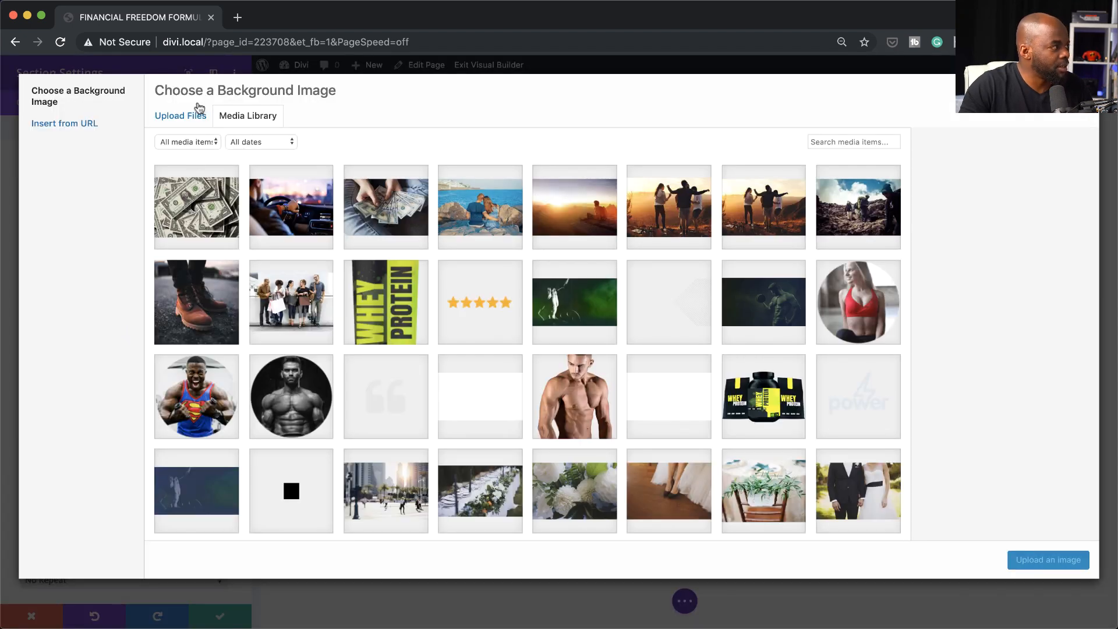
left_click(294, 210)
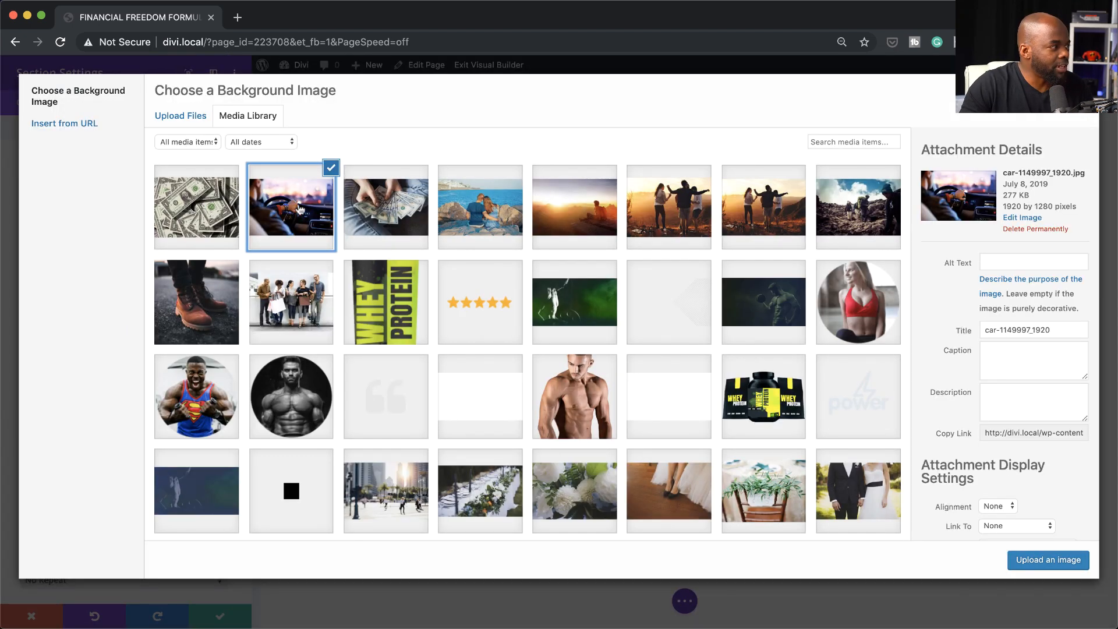
left_click(1051, 560)
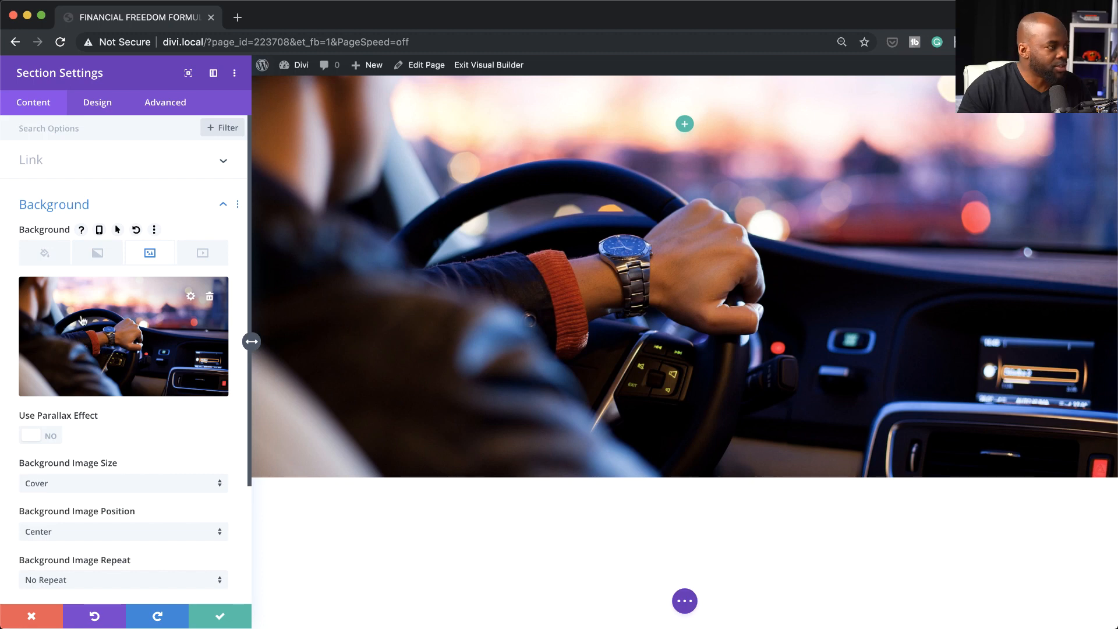
Step: Add a background gradient to the section running from black #000000 to transparent rgba(0,0,0,0)
left_click(99, 256)
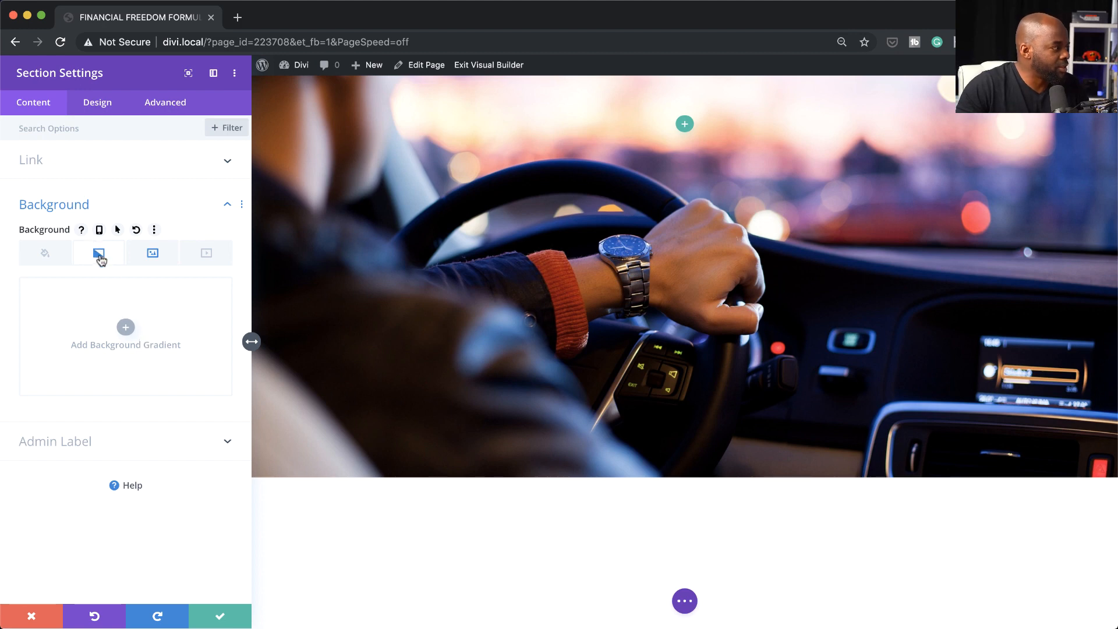
left_click(125, 327)
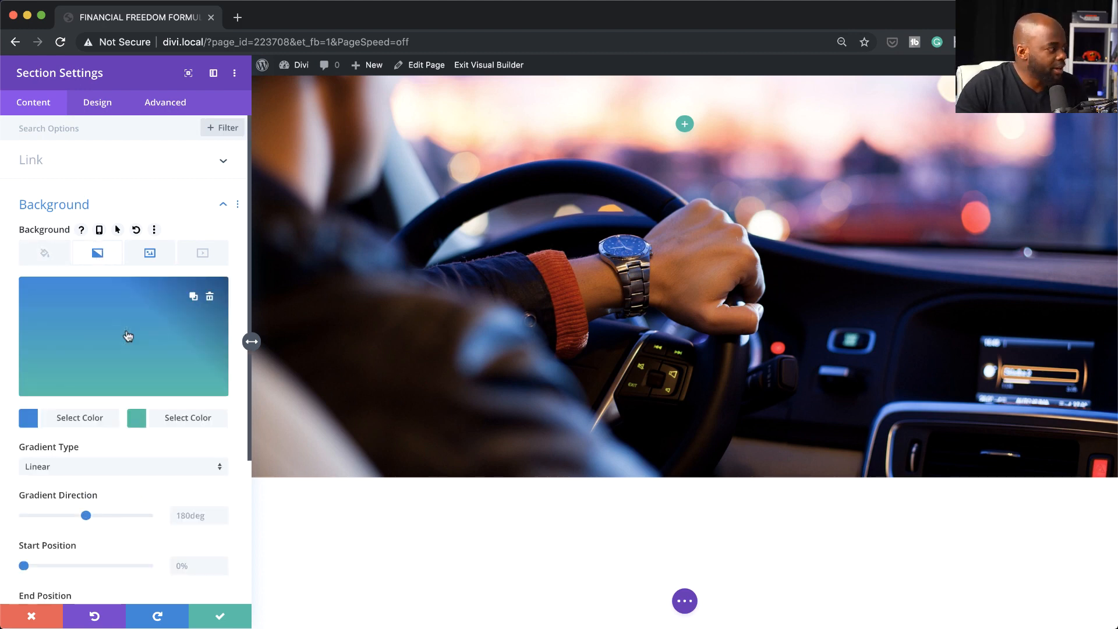
left_click(27, 423)
left_click(61, 416)
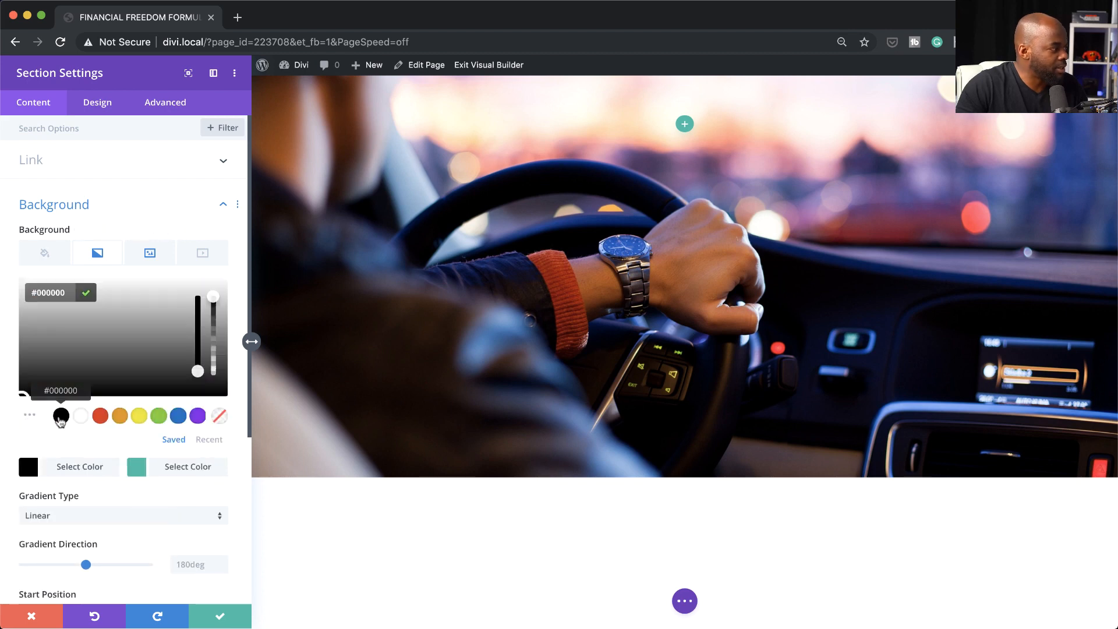
left_click(194, 236)
left_click(138, 421)
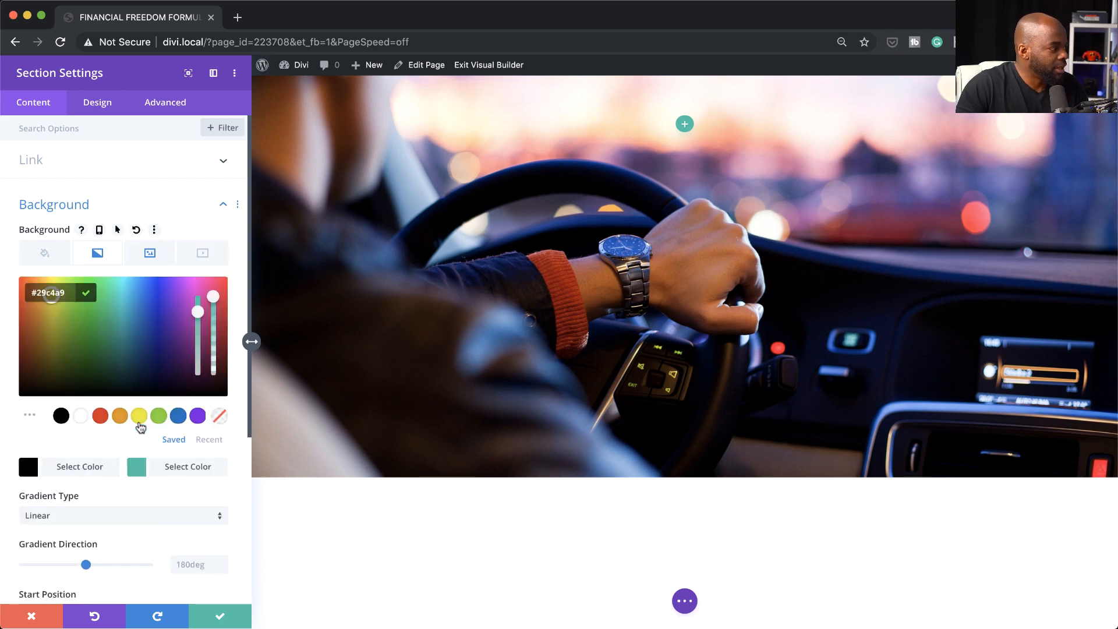
left_click(219, 416)
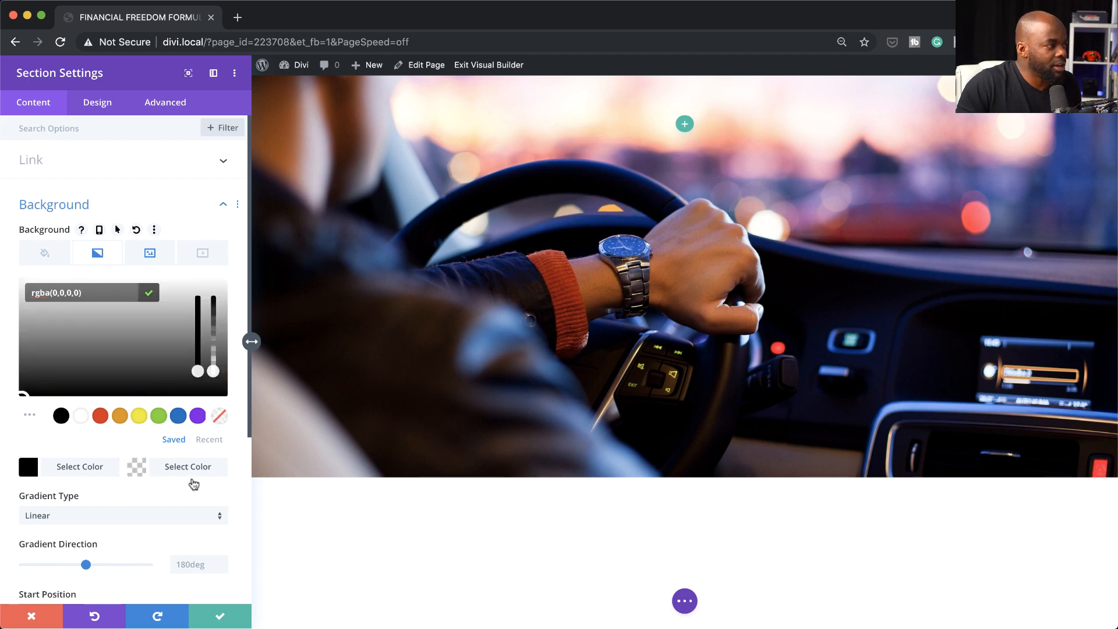
Step: Place the gradient above the background image and set its direction to 1deg
scroll(209, 452, "down", 3)
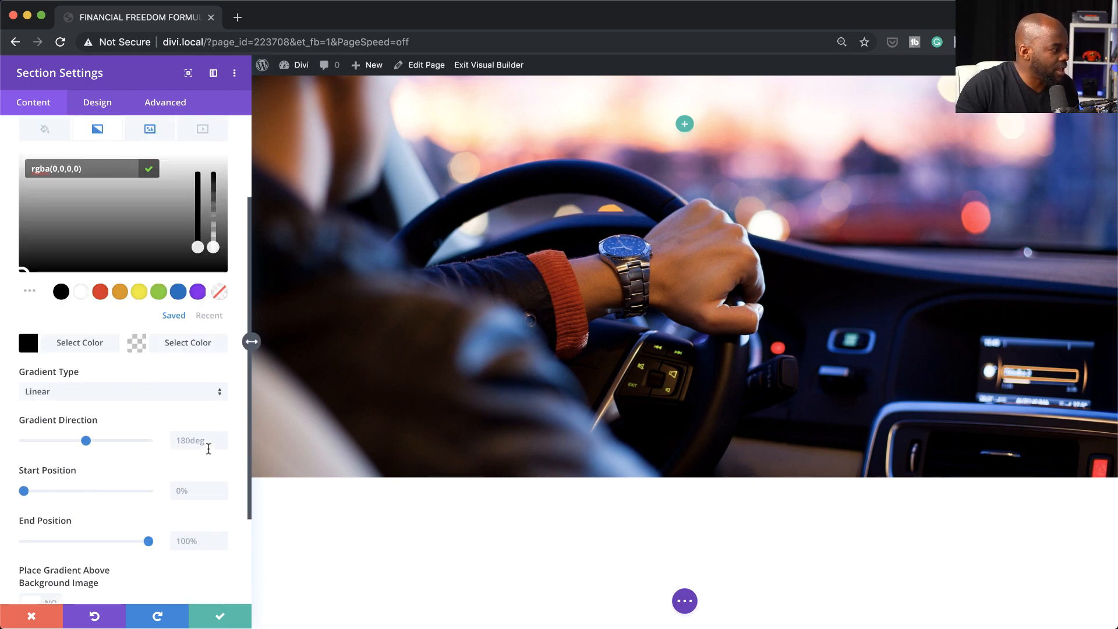
scroll(147, 466, "down", 3)
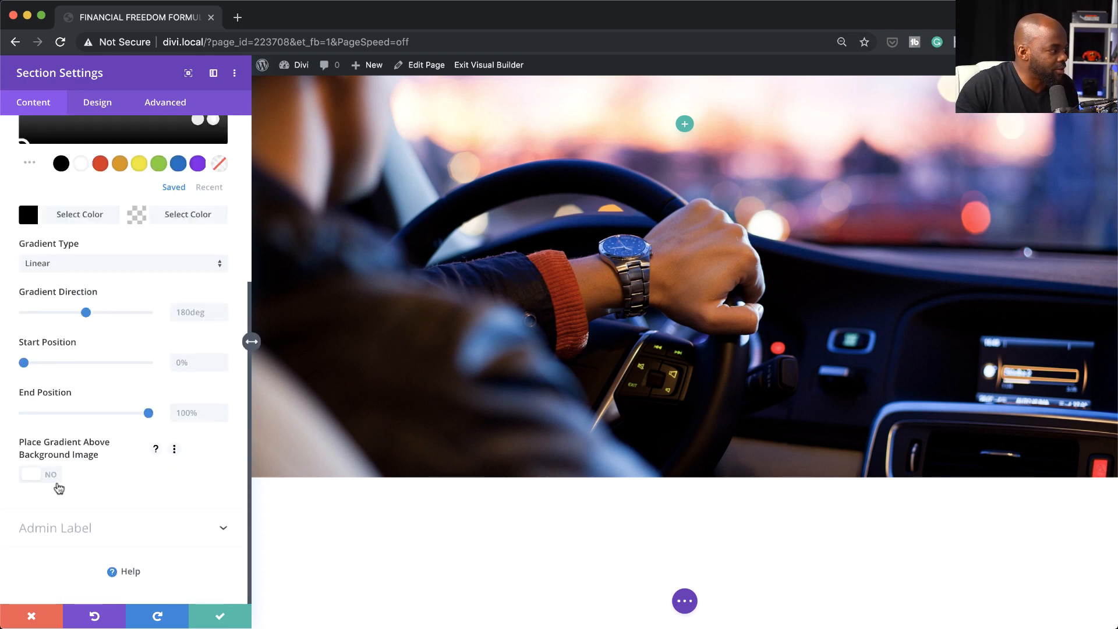
left_click(55, 479)
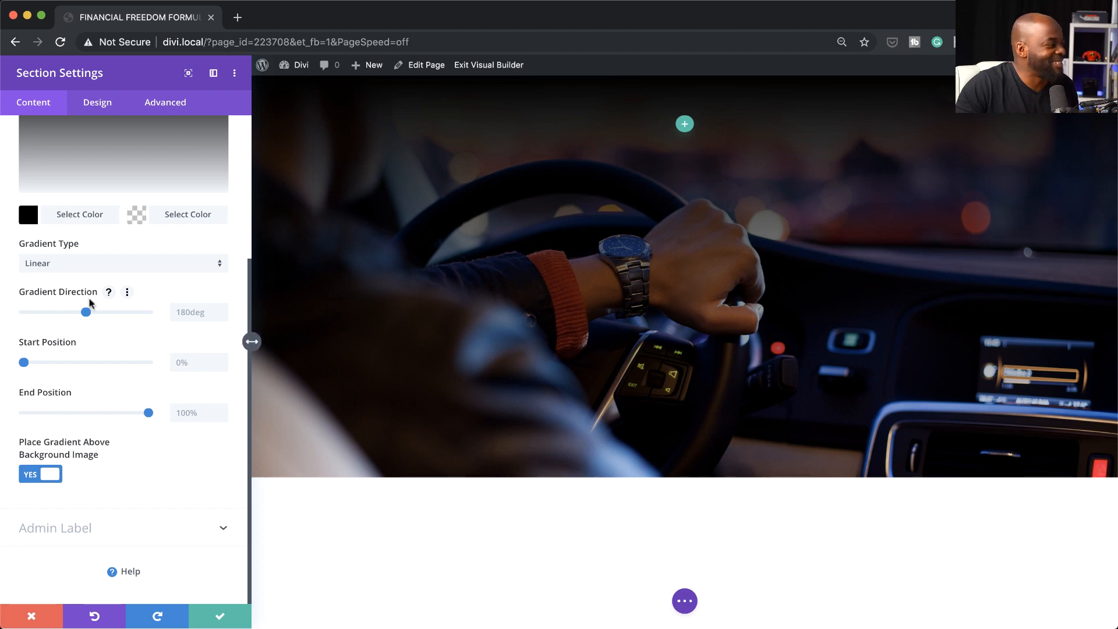
left_click_drag(85, 315, 1, 328)
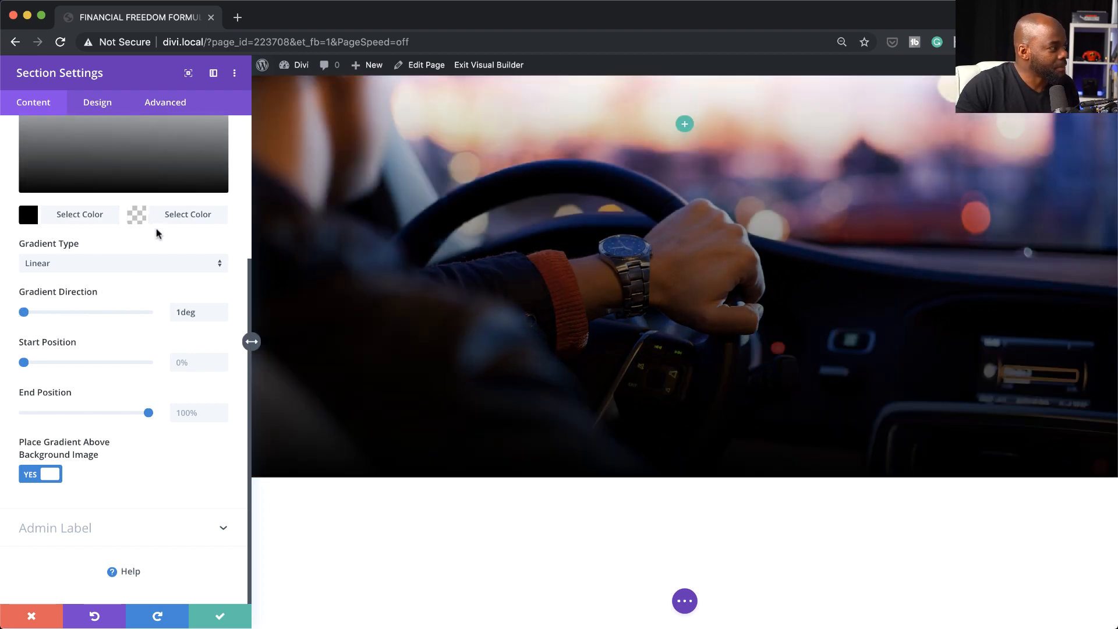
Step: Raise the second gradient color's opacity to rgba(0,0,0,0.4) and save the section settings
scroll(195, 357, "up", 2)
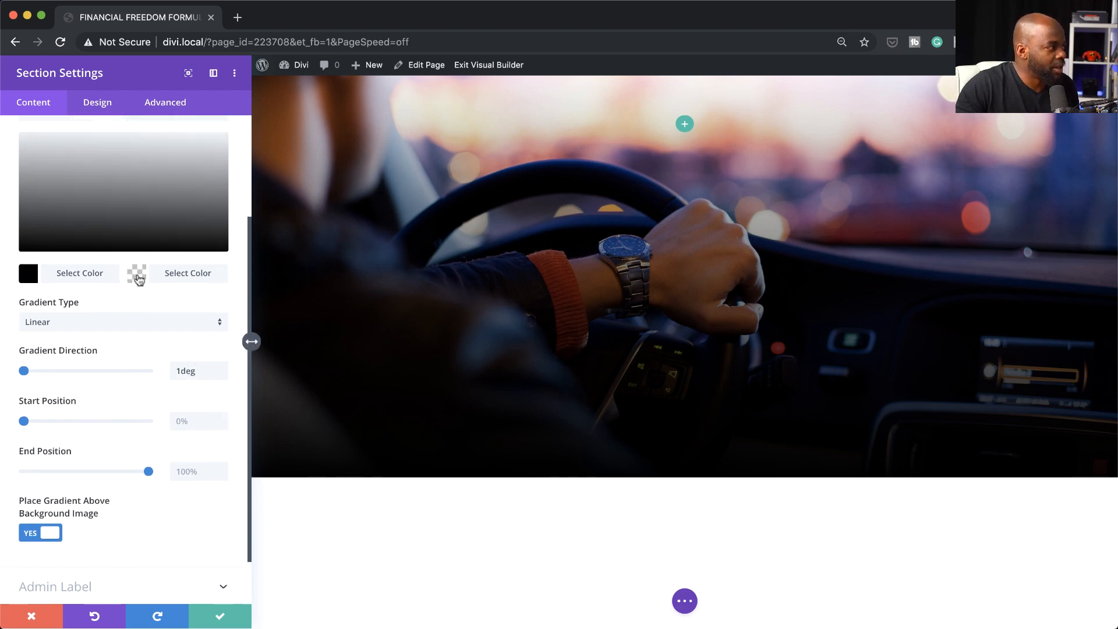
left_click(137, 275)
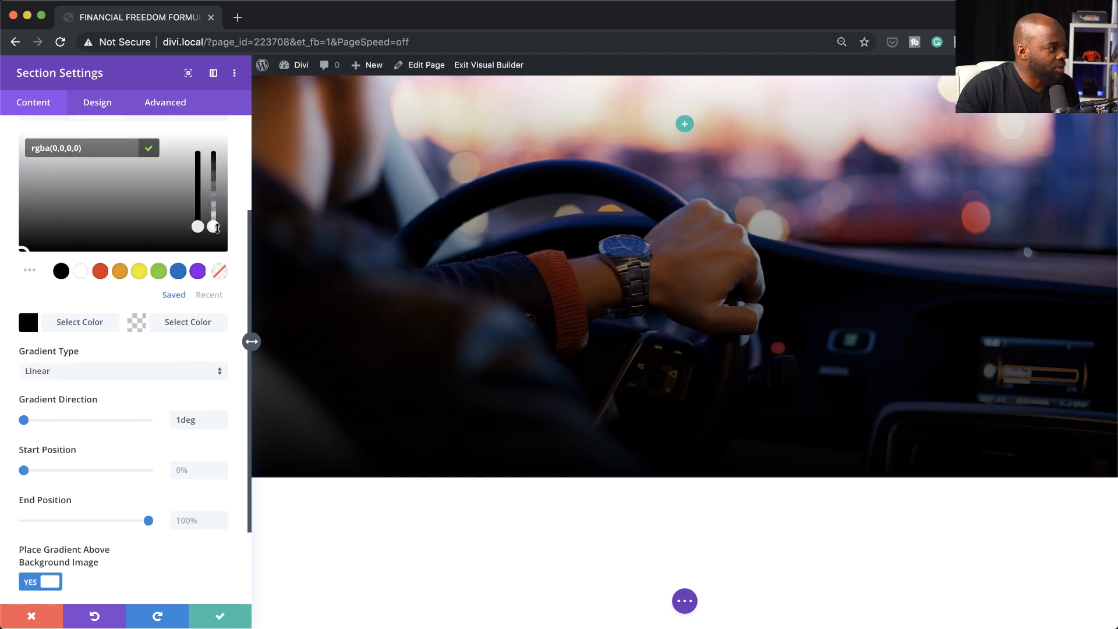
left_click_drag(217, 229, 216, 205)
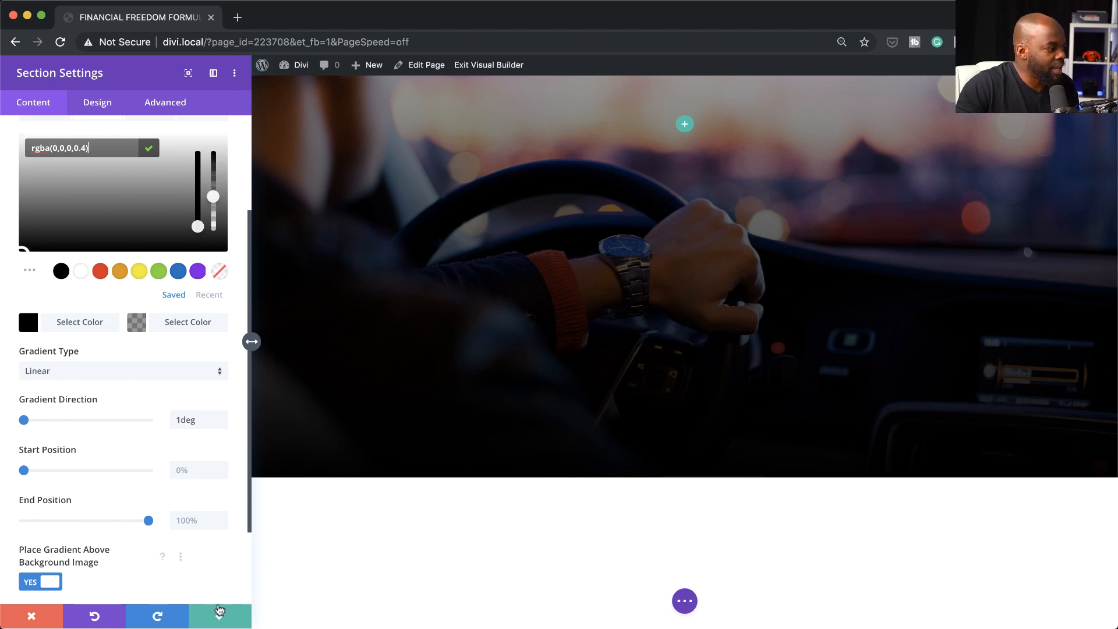
left_click(222, 619)
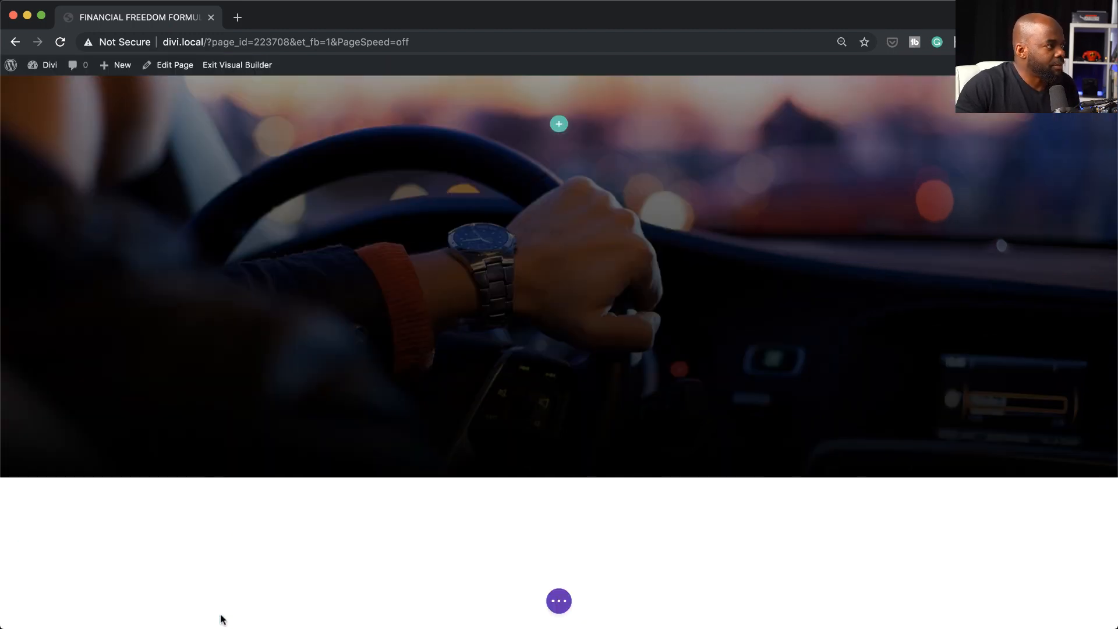
Step: Insert a single-column row in the section and add a Text module to it
left_click(560, 124)
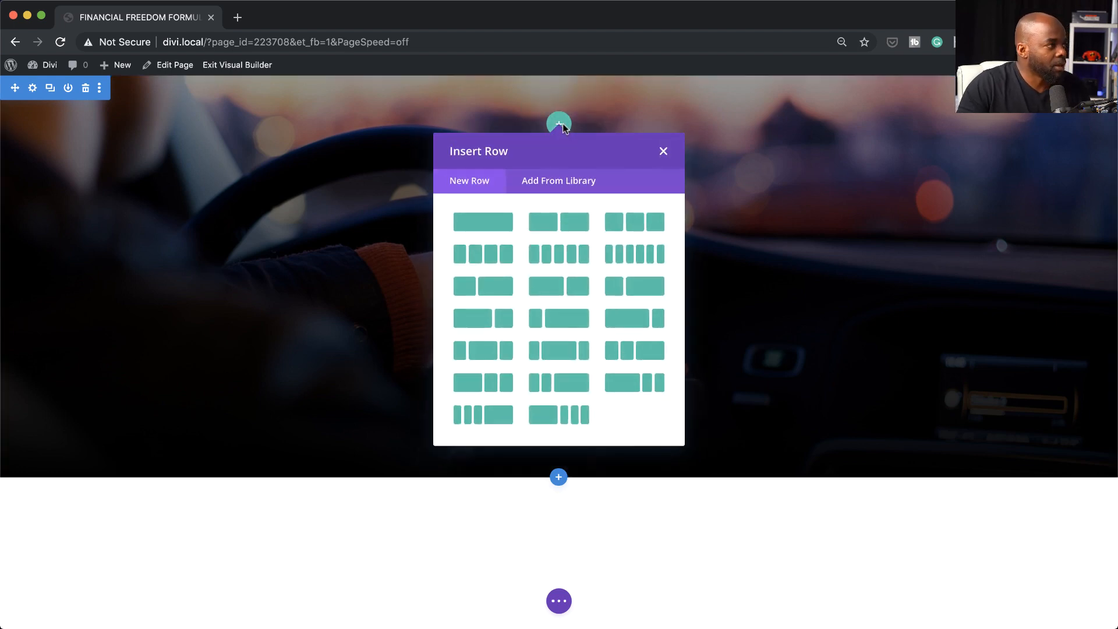
left_click(488, 222)
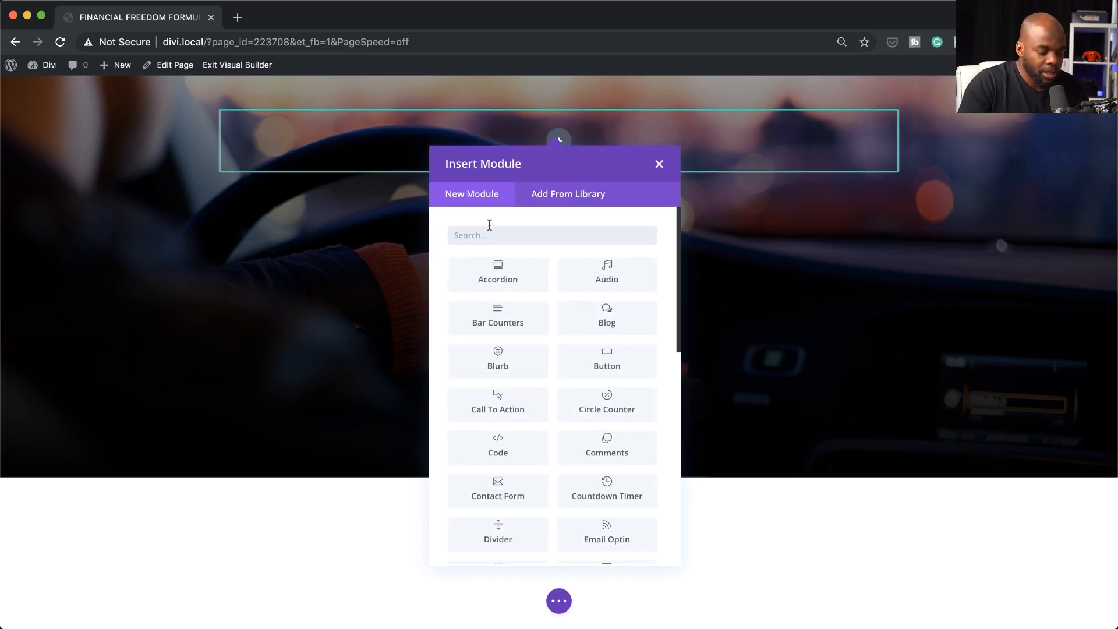
type("text")
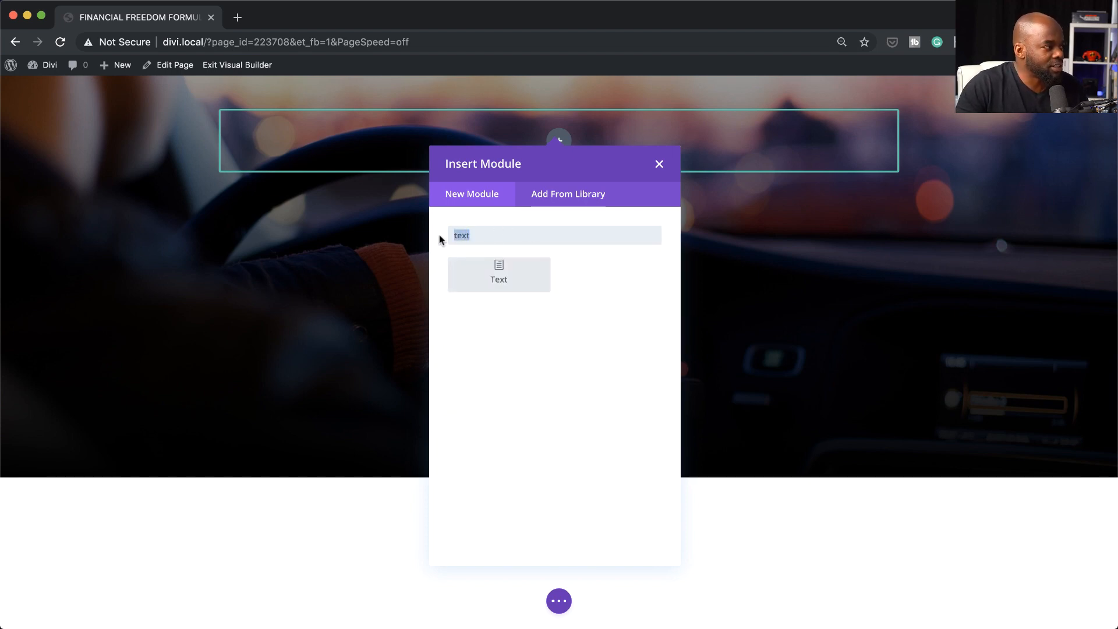
left_click(509, 275)
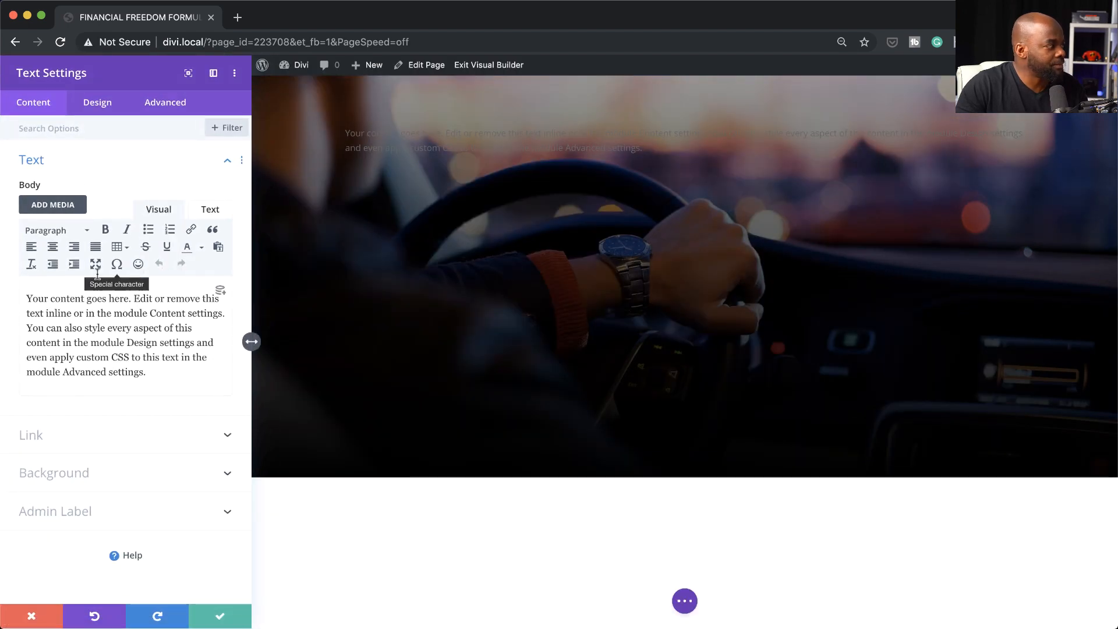
Step: Replace the module's placeholder text with FINANCIAL FREEDOM FORMULA formatted as Heading 1
left_click_drag(26, 298, 187, 379)
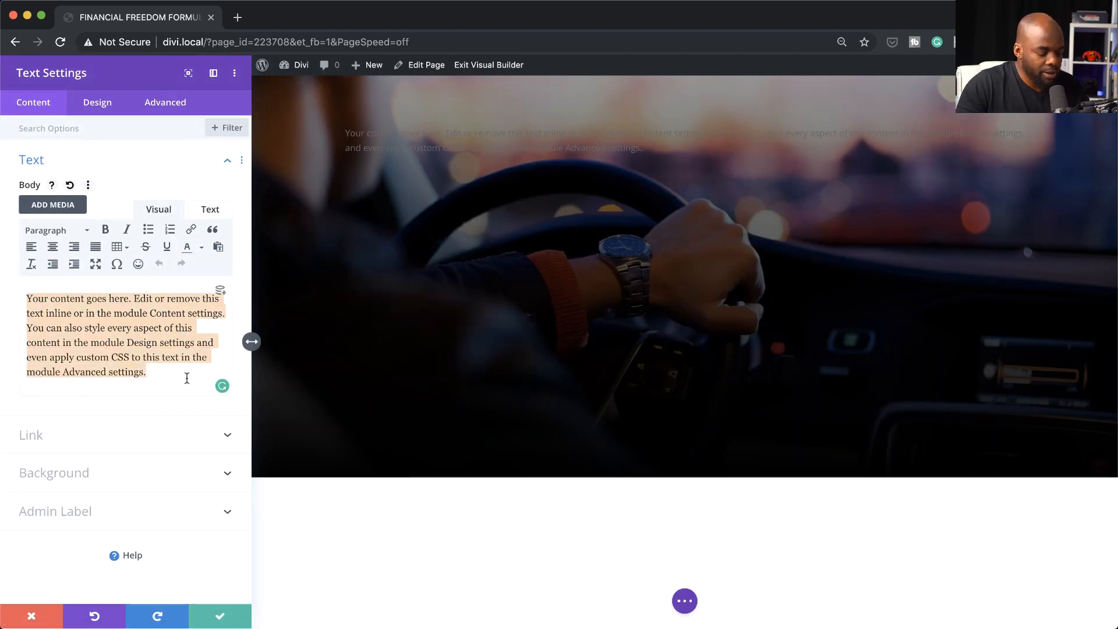
type("FINANCIAL FREEDOM FORMULA")
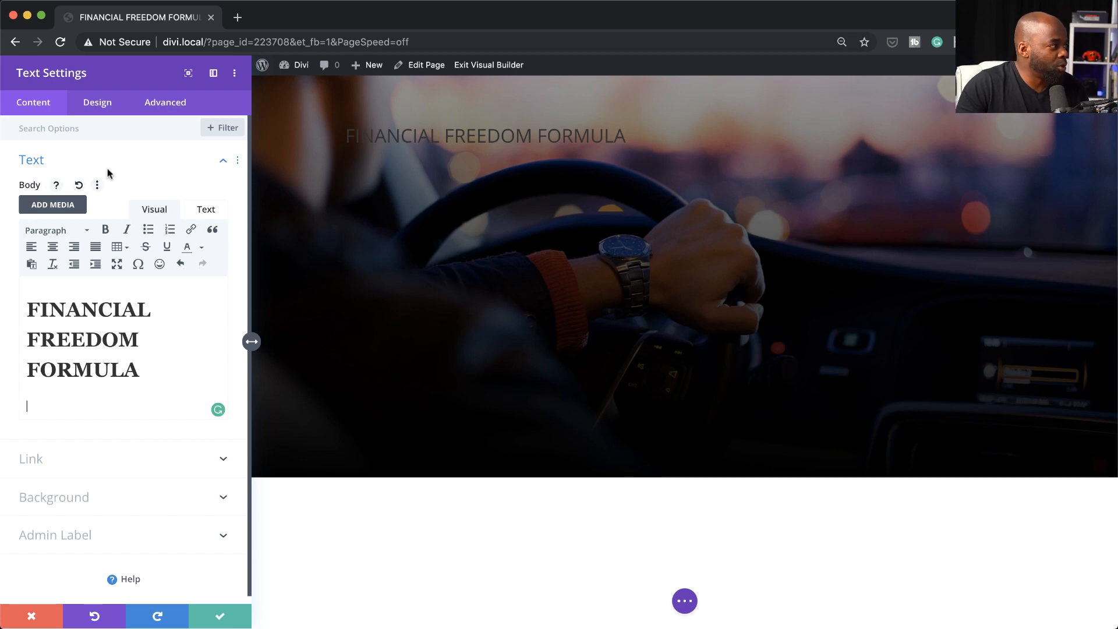
left_click_drag(149, 371, 3, 301)
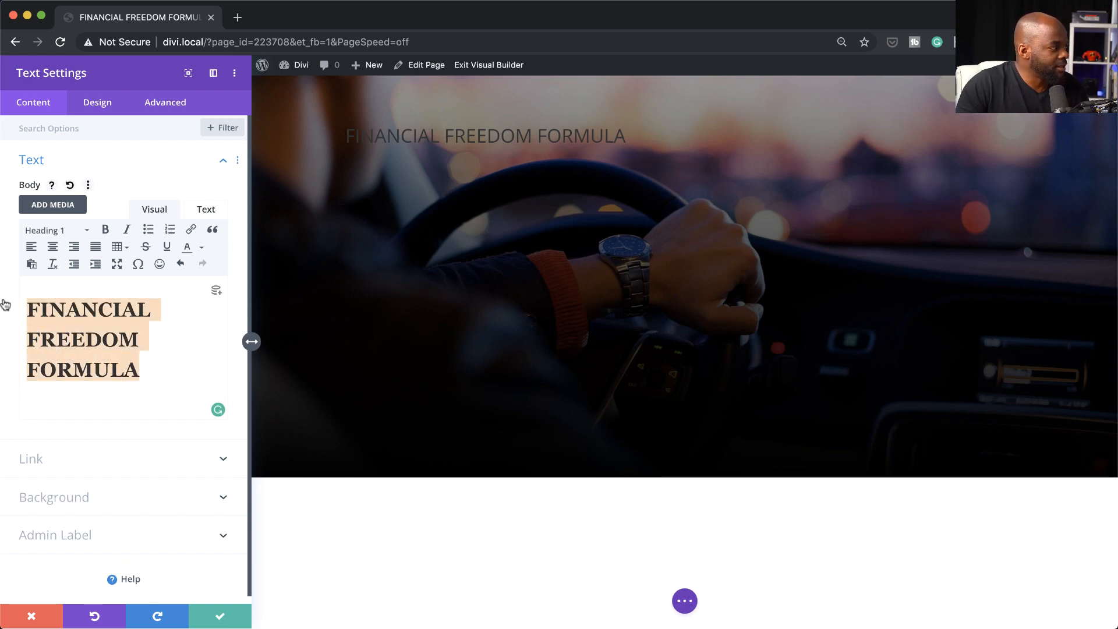
Step: Center the H1 heading text and set its font to Montserrat
left_click(108, 110)
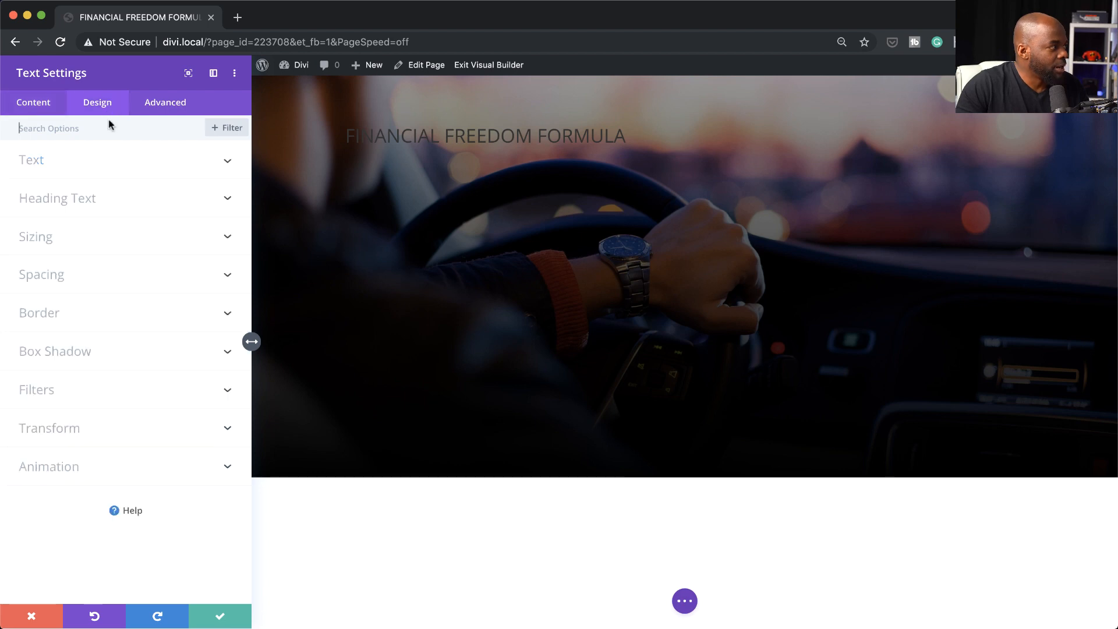
left_click(90, 203)
left_click(97, 363)
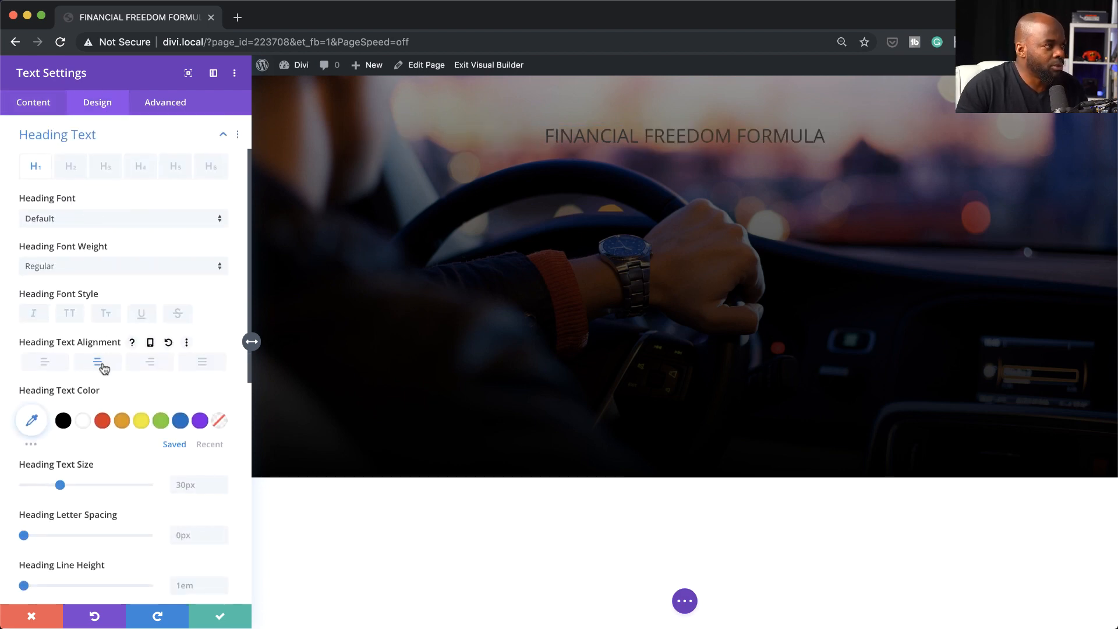
left_click(81, 220)
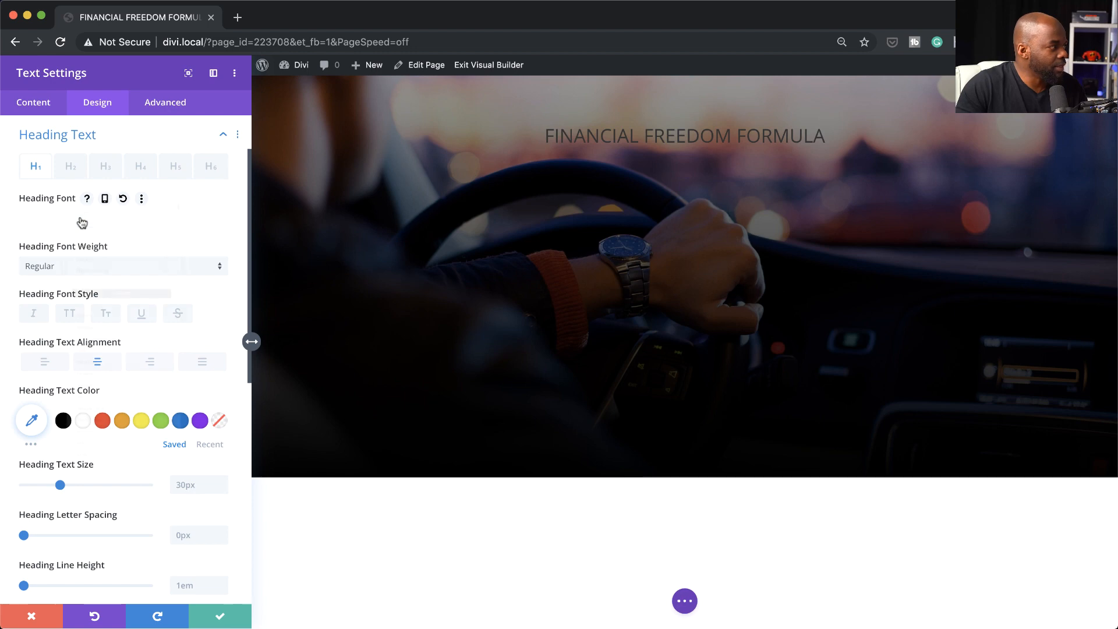
left_click(81, 178)
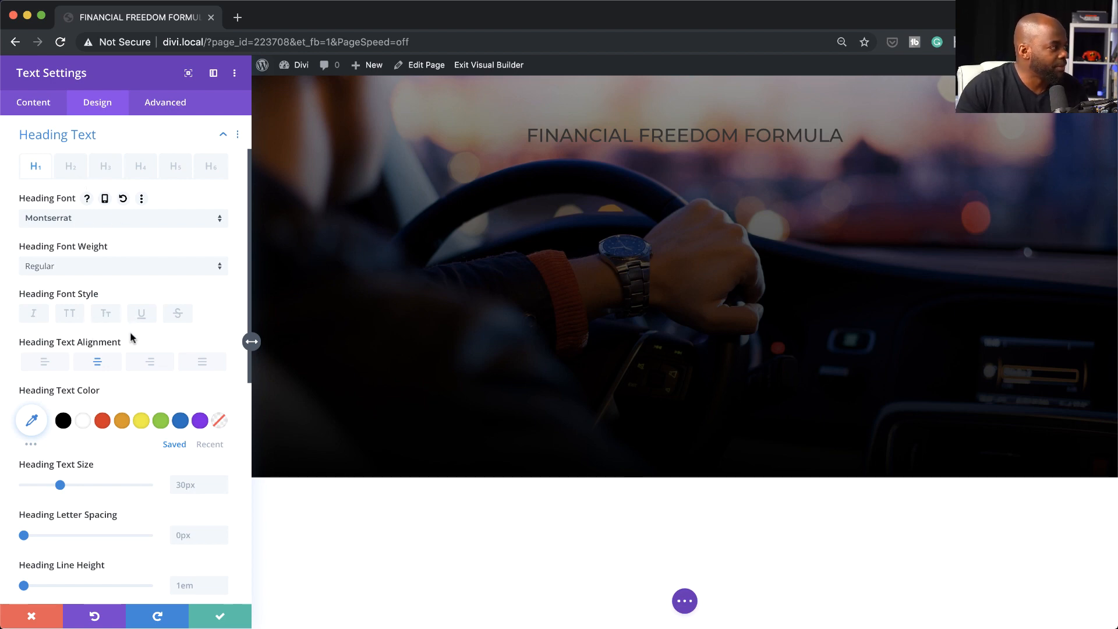
Step: Style the heading in white #ffffff, bold weight and 34px size, and save the module
left_click(83, 421)
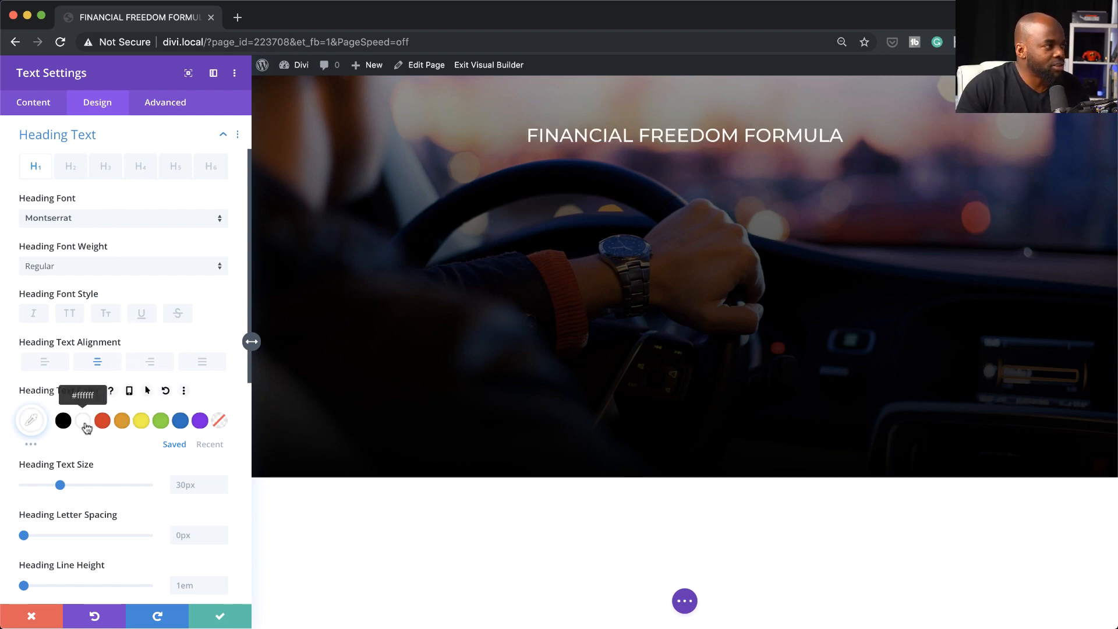
left_click(73, 266)
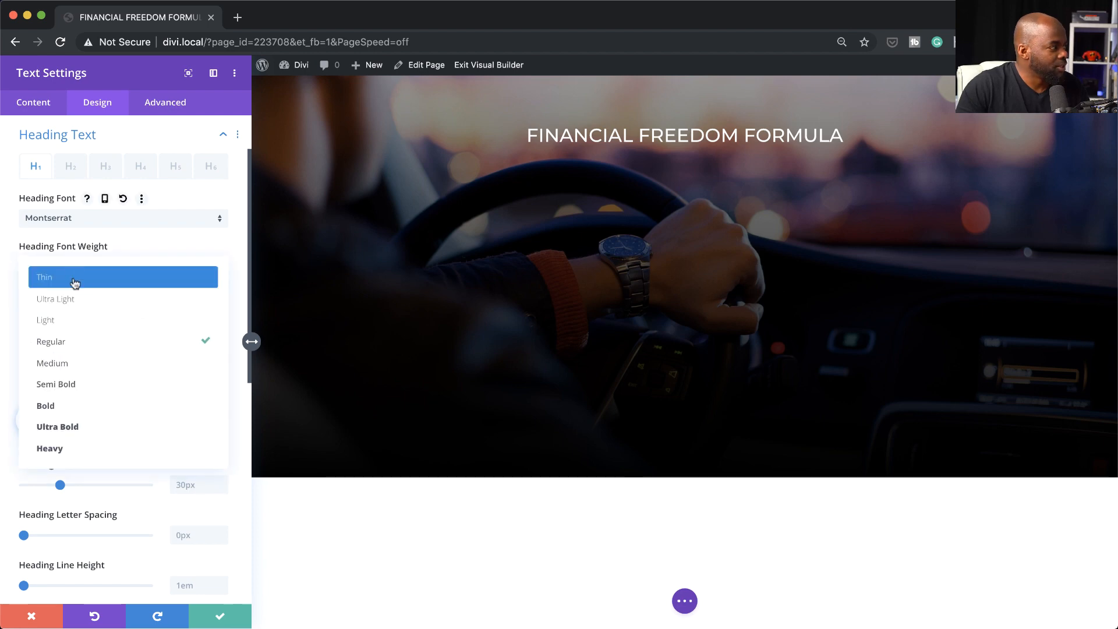
left_click(75, 407)
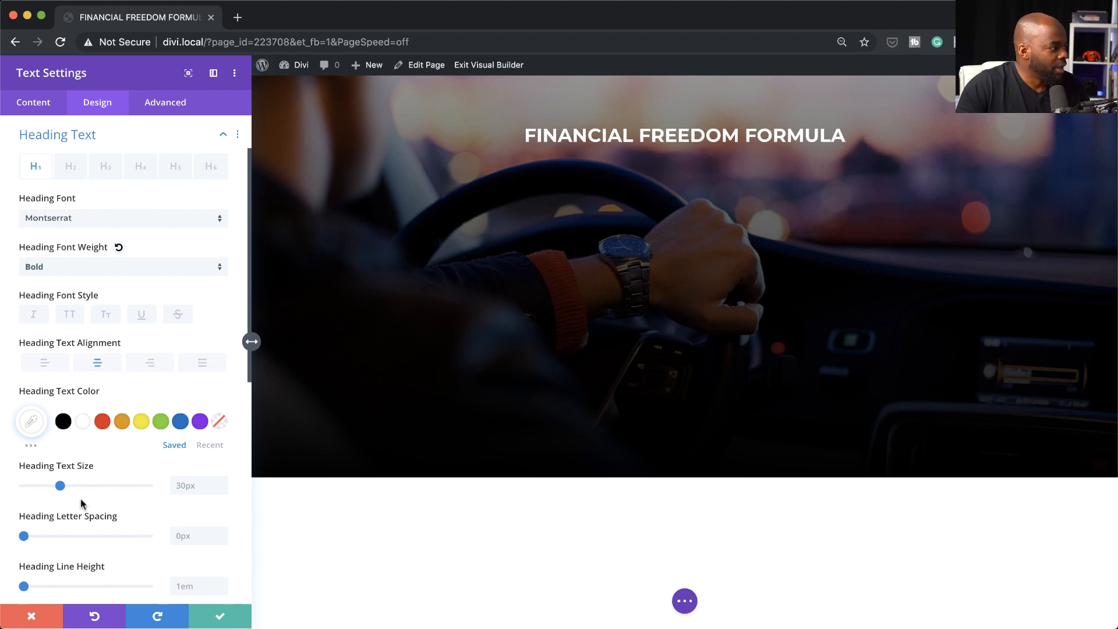
left_click_drag(60, 487, 65, 489)
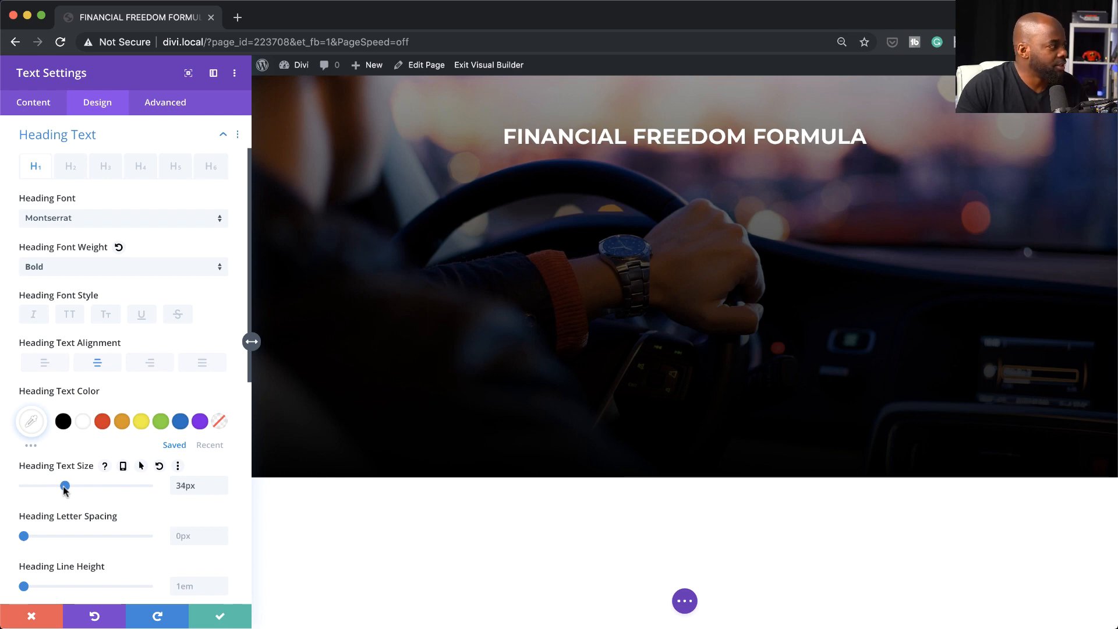
left_click(223, 617)
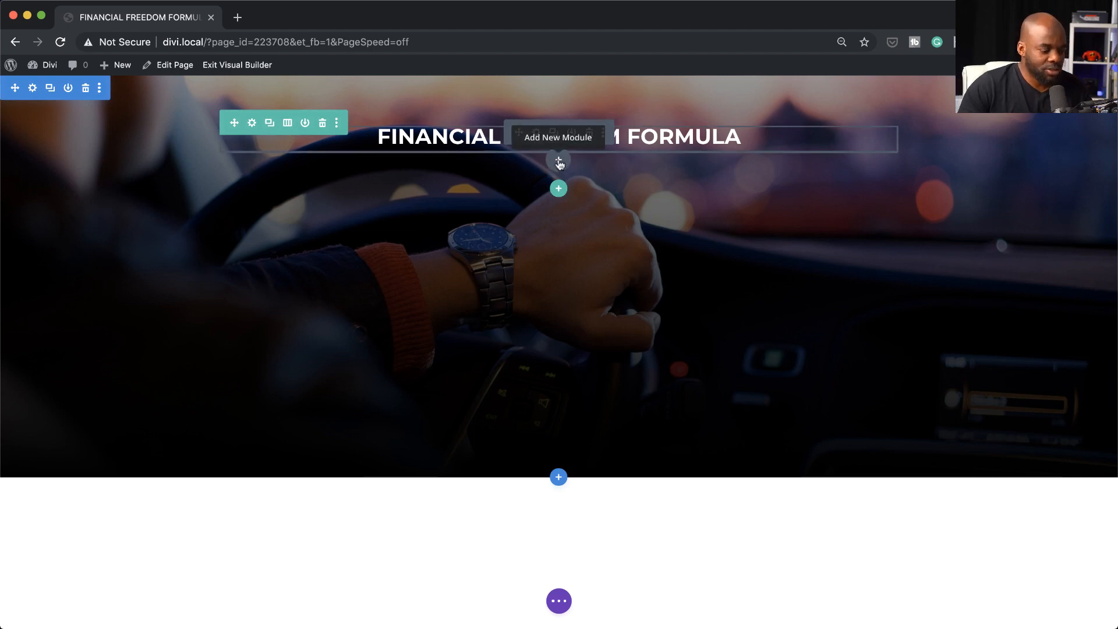
Step: Add a second Text module directly below the FINANCIAL FREEDOM FORMULA heading
left_click(558, 161)
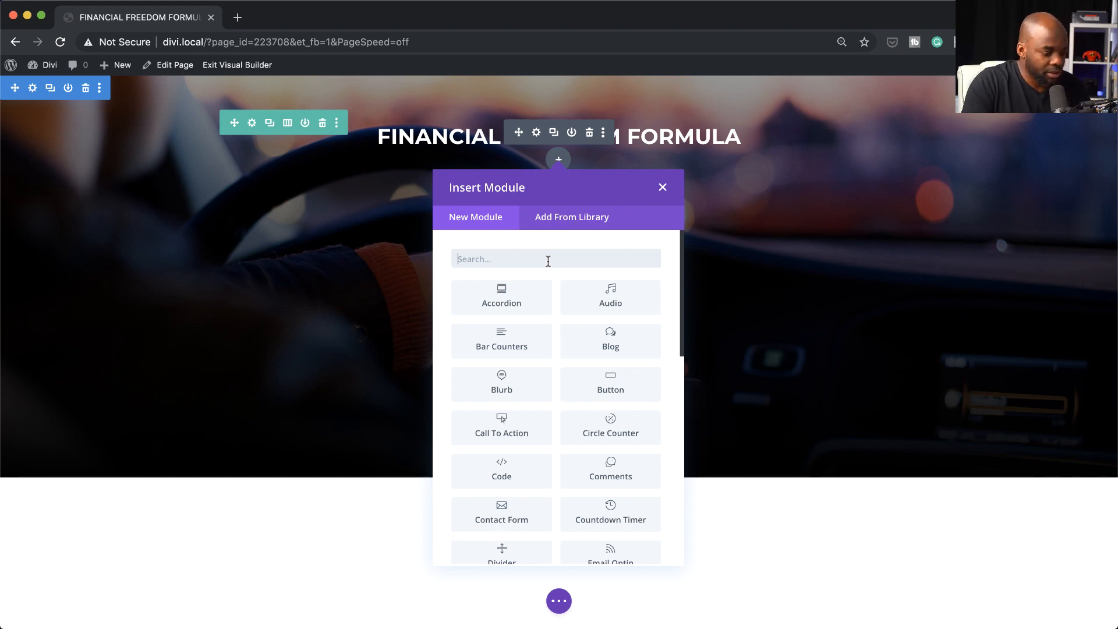
type("tex")
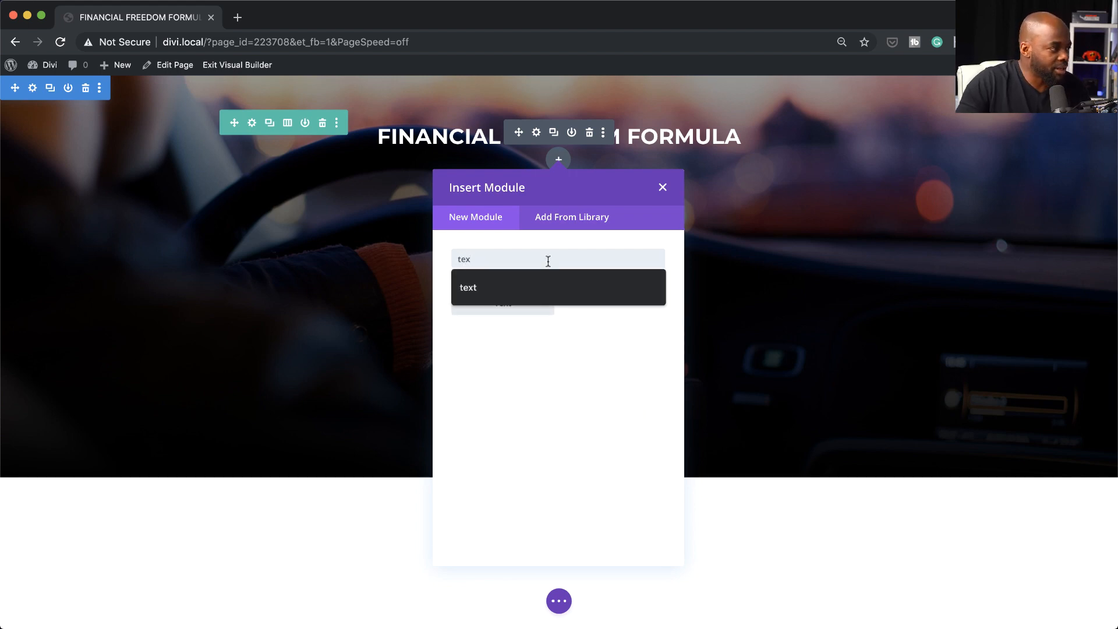
left_click(525, 312)
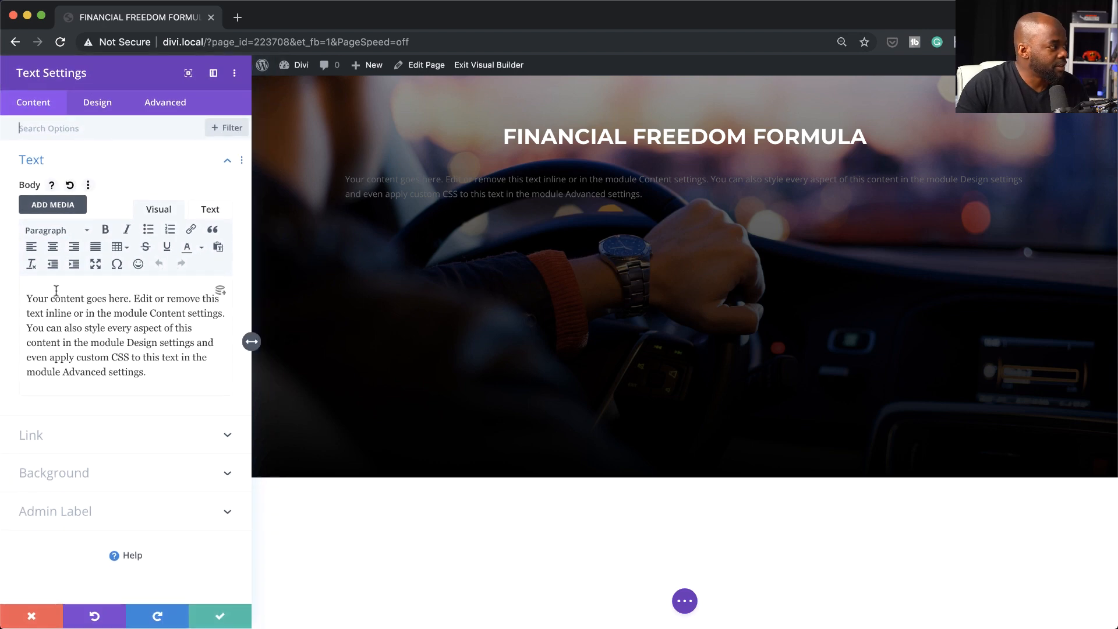
Step: Open lorem2.com in a new browser tab and copy the second short paragraph, starting "Donec nec justo"
left_click(237, 17)
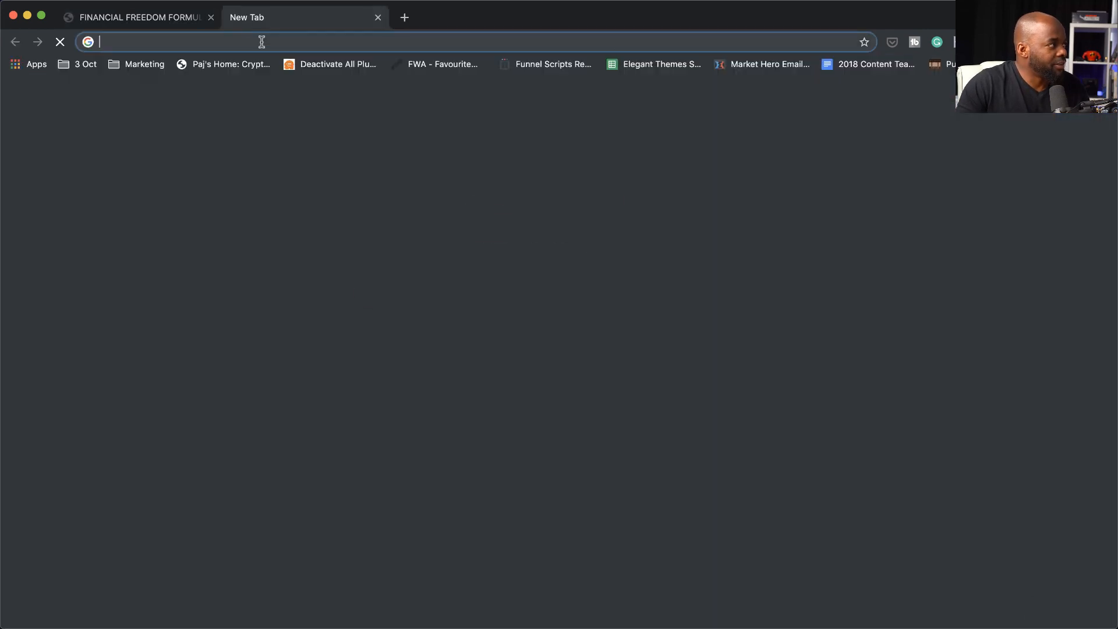
type("lorem2.com")
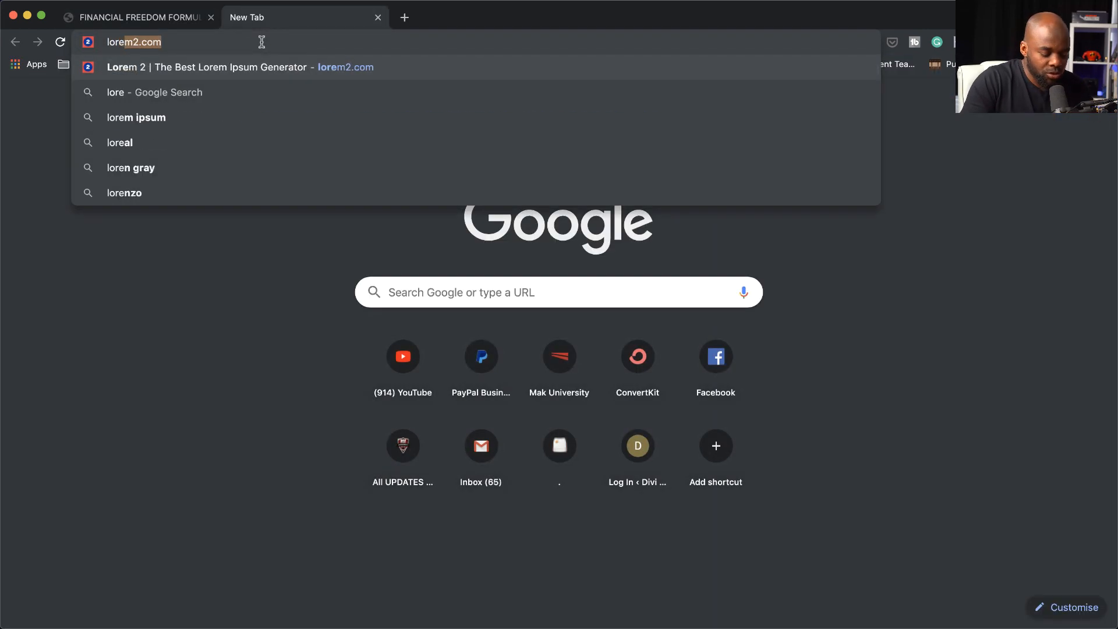
key("Return")
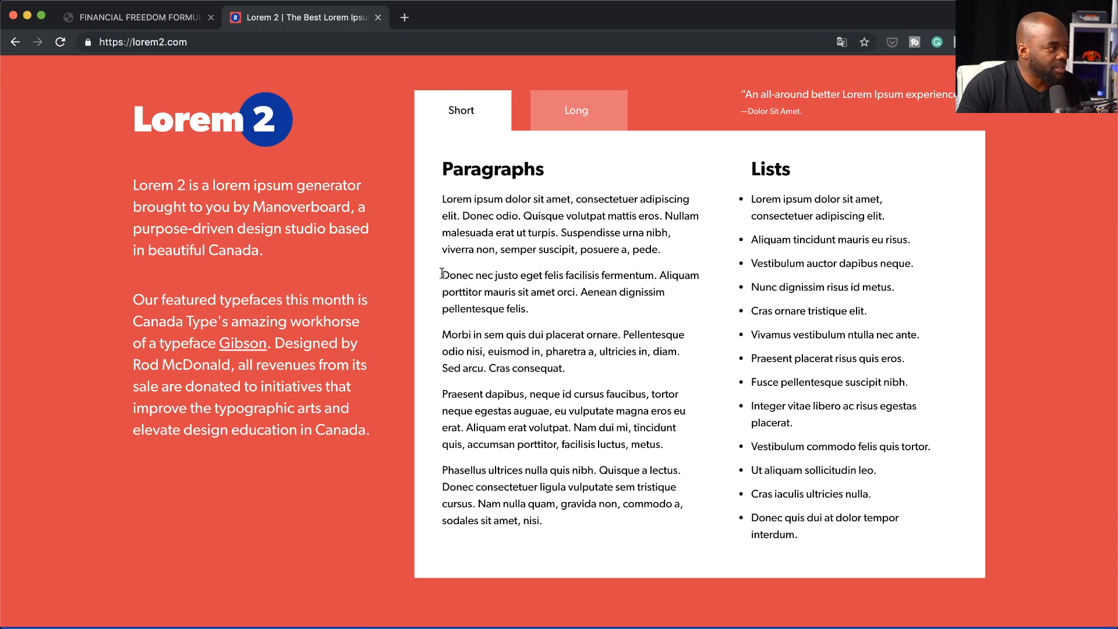
left_click_drag(442, 273, 541, 318)
key("super+c")
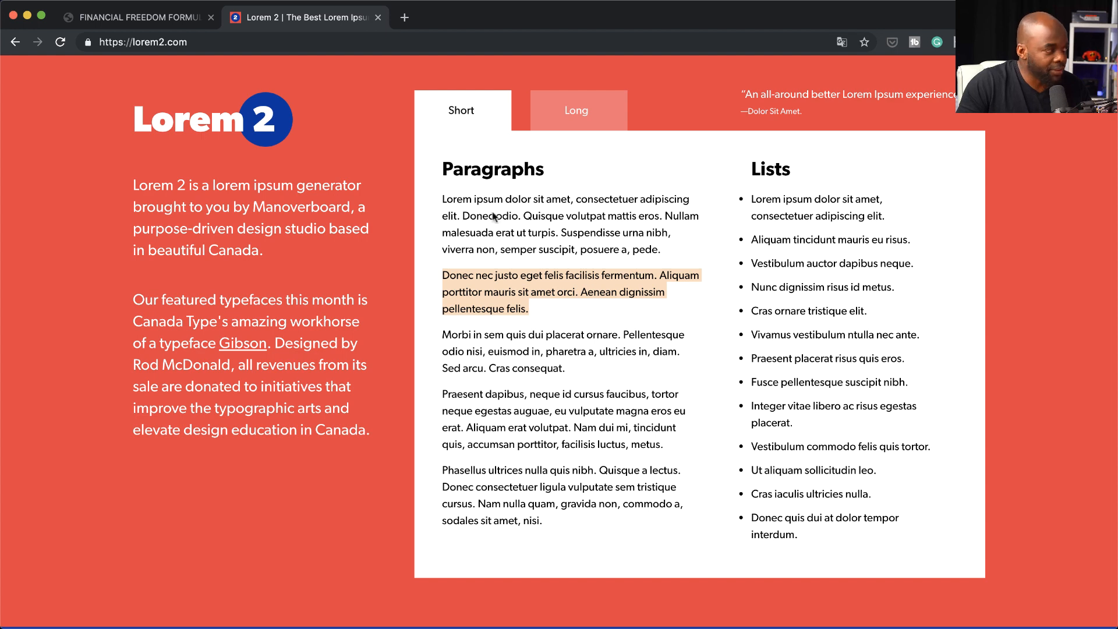
Step: Return to the page builder and replace the new Text module's placeholder content with the copied lorem ipsum paragraph
left_click(139, 17)
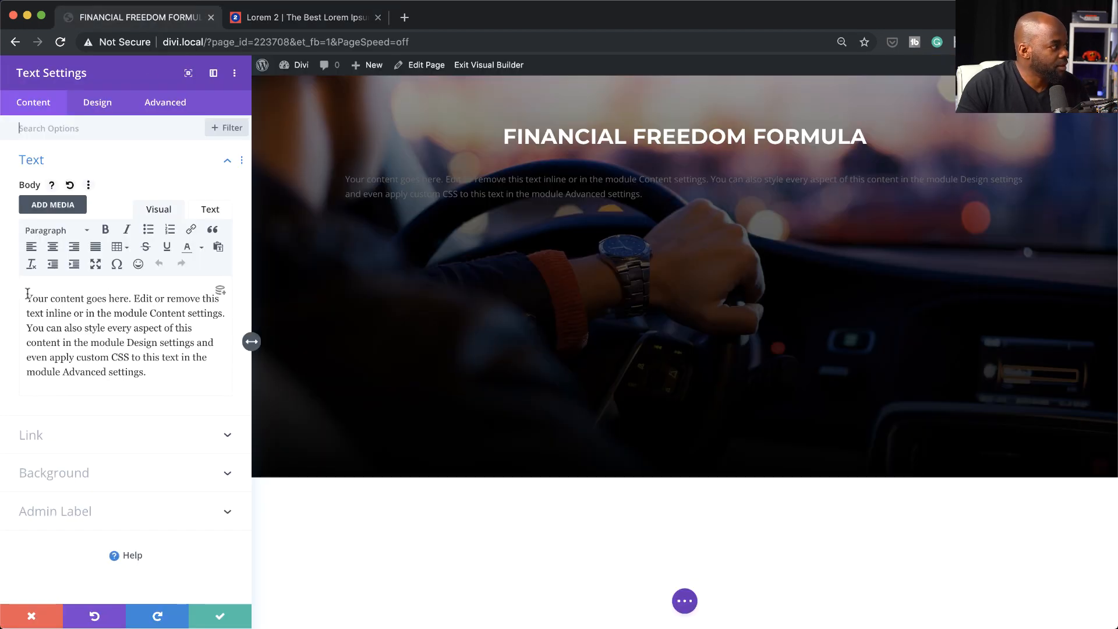
left_click_drag(28, 296, 159, 374)
key("super+v")
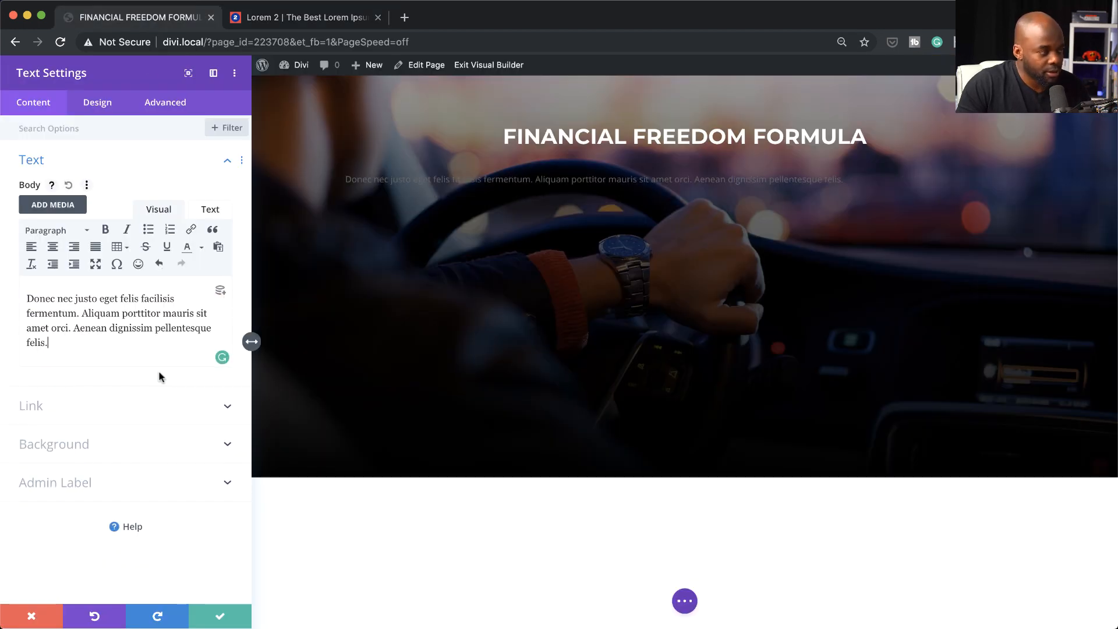
Step: Center the paragraph text and set its font to Montserrat
left_click(103, 105)
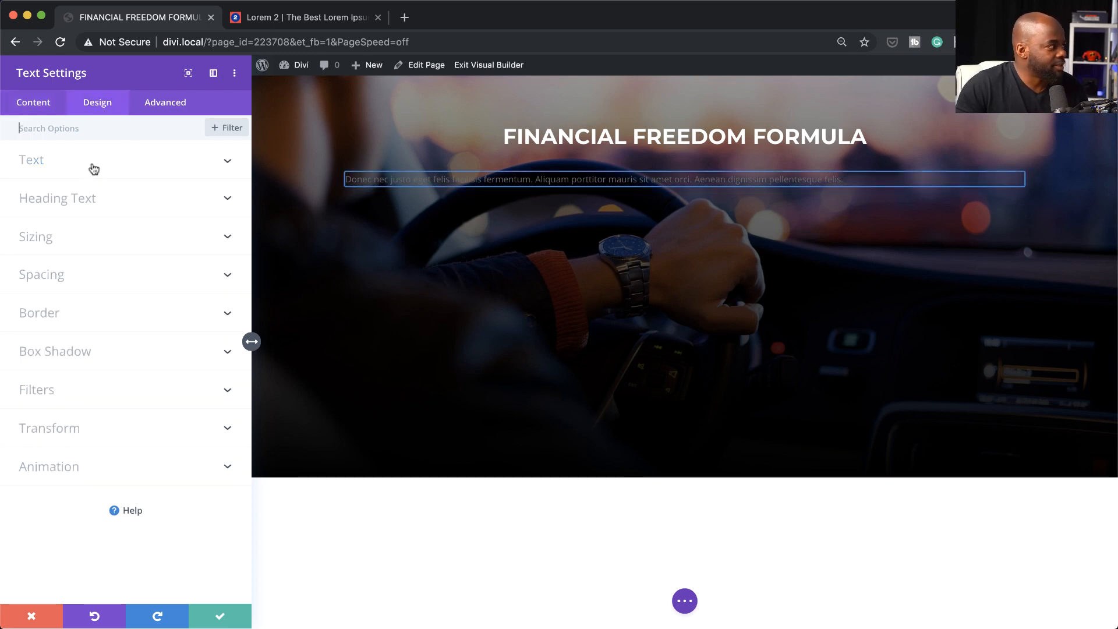
left_click(94, 168)
left_click(104, 391)
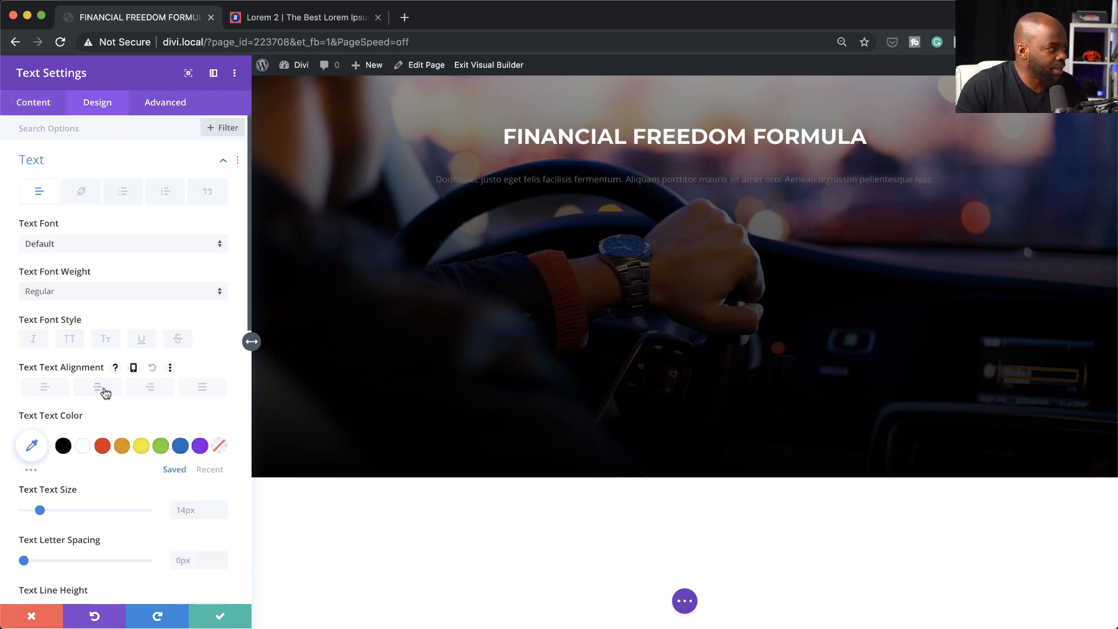
left_click(91, 242)
left_click(98, 178)
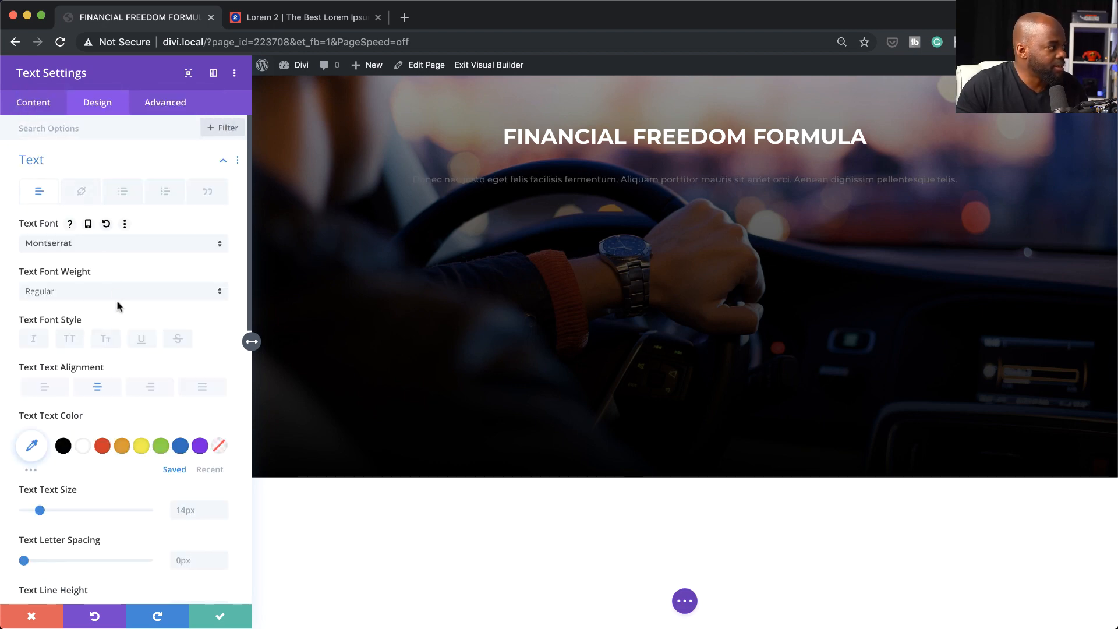
Step: Make the paragraph text white, with a 19px text size and a 1.8em line height
left_click(83, 447)
left_click_drag(40, 510, 47, 514)
scroll(89, 532, "down", 2)
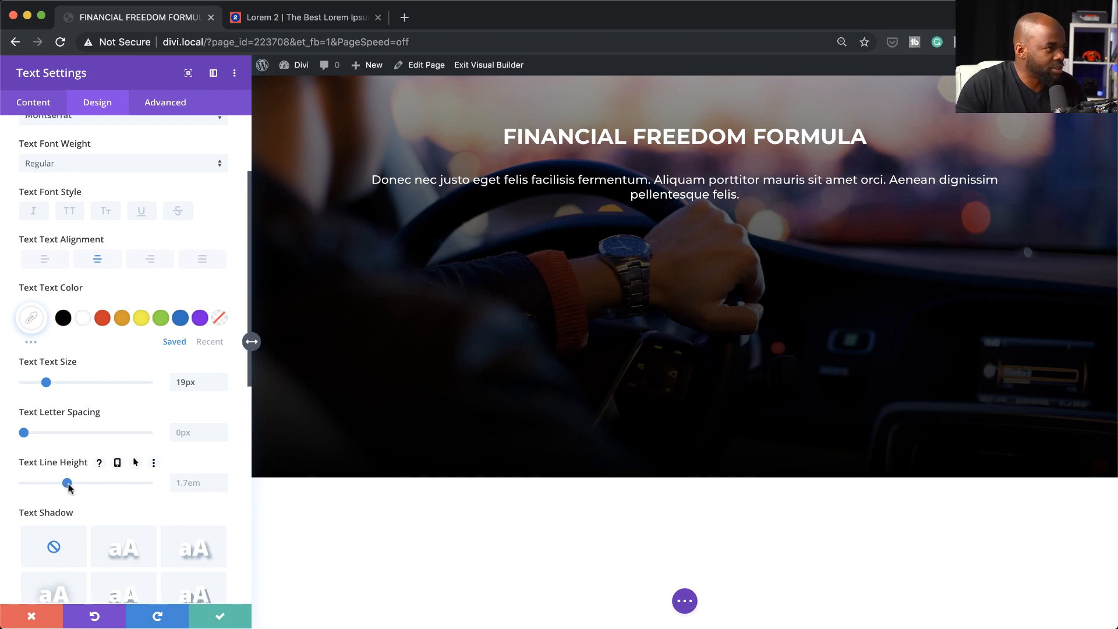
left_click_drag(67, 483, 73, 483)
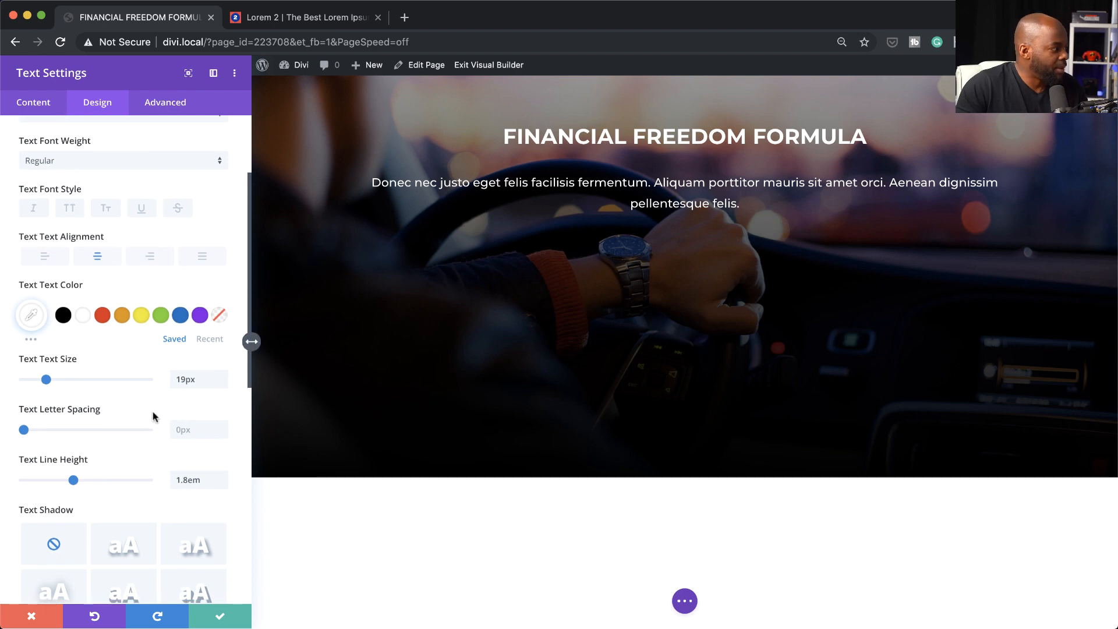
Step: Set the paragraph module's width to 80% and its module alignment to center
scroll(155, 416, "down", 3)
scroll(151, 417, "down", 6)
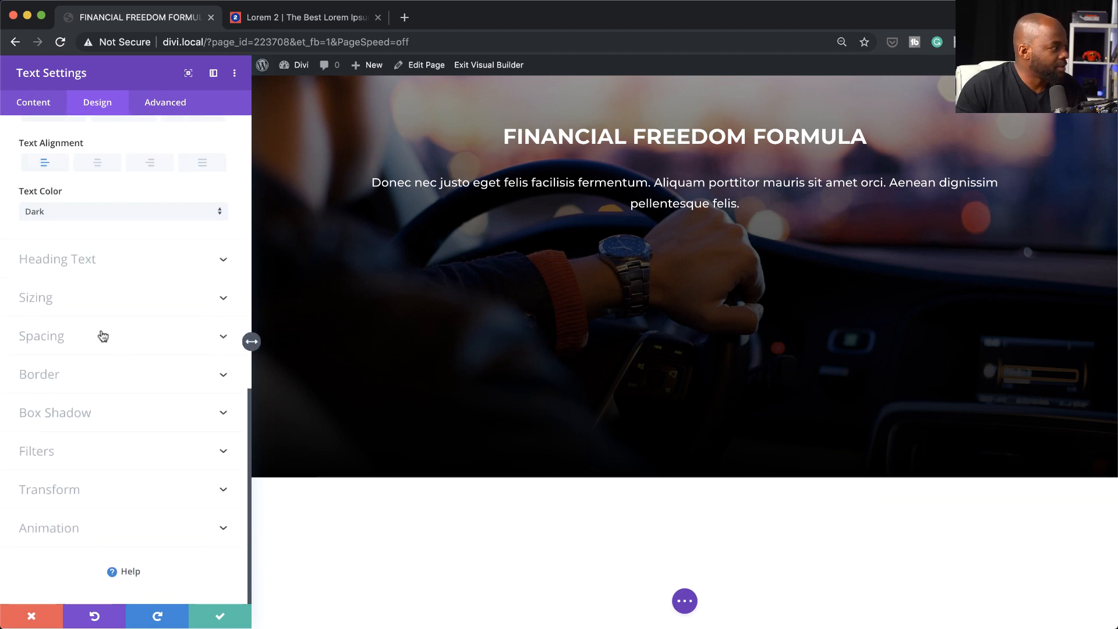
left_click(79, 303)
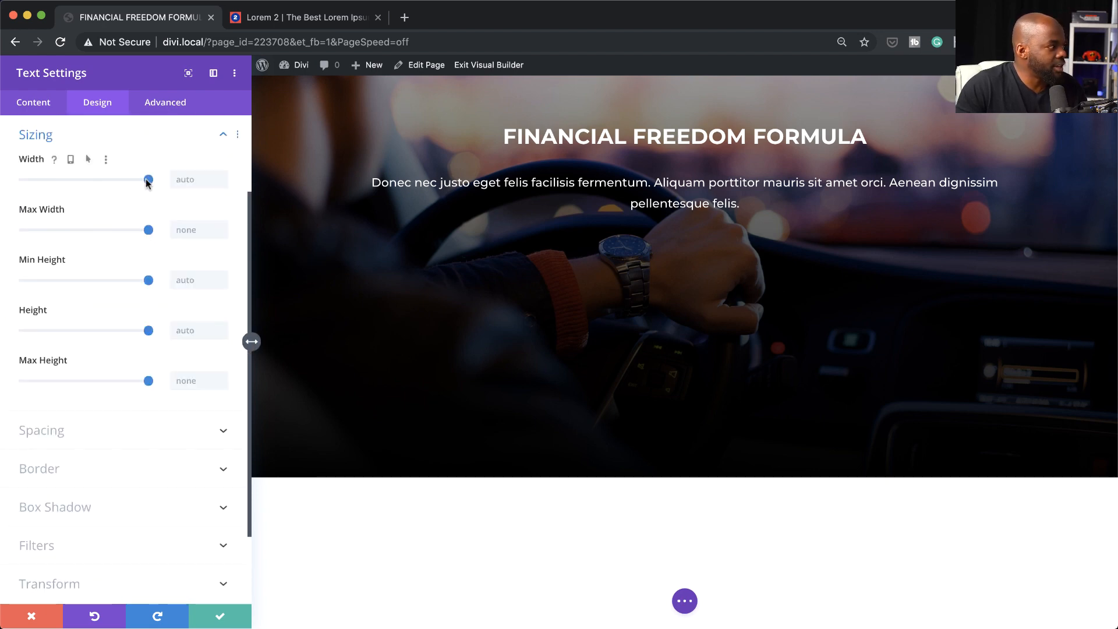
left_click_drag(148, 179, 123, 179)
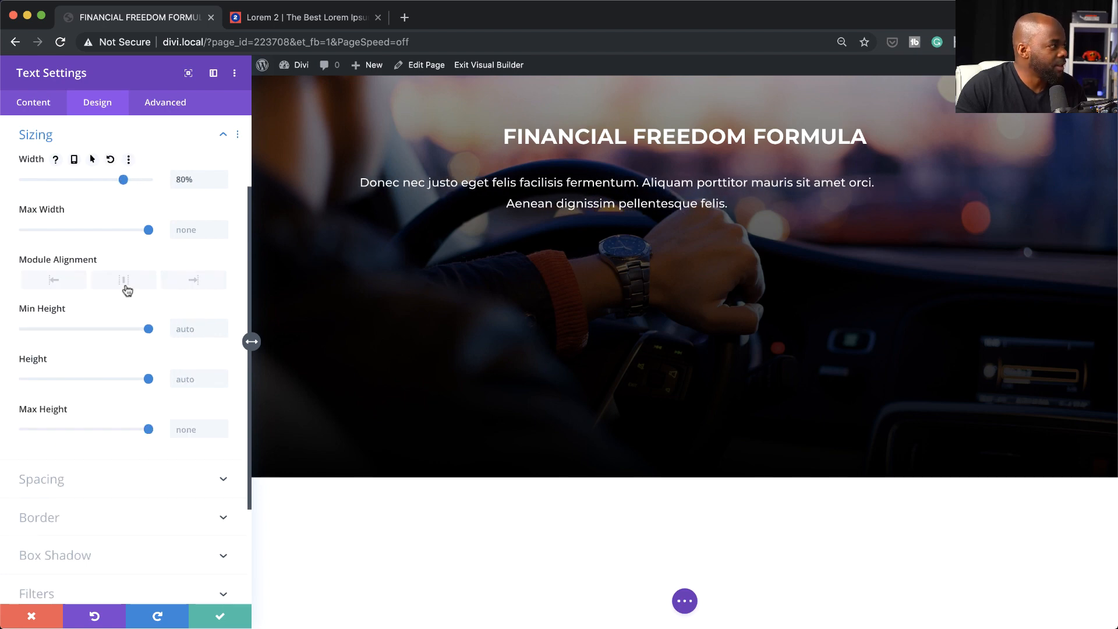
left_click(124, 285)
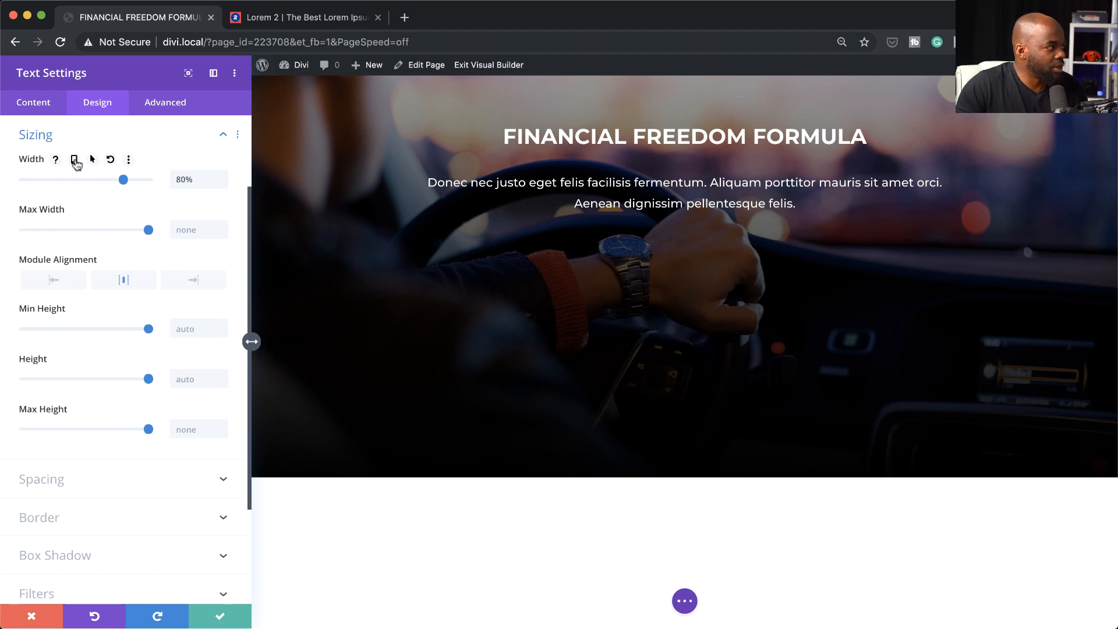
Step: Enable responsive widths for the paragraph module, setting 94% on tablet and 100% on phone
left_click(75, 161)
left_click(130, 185)
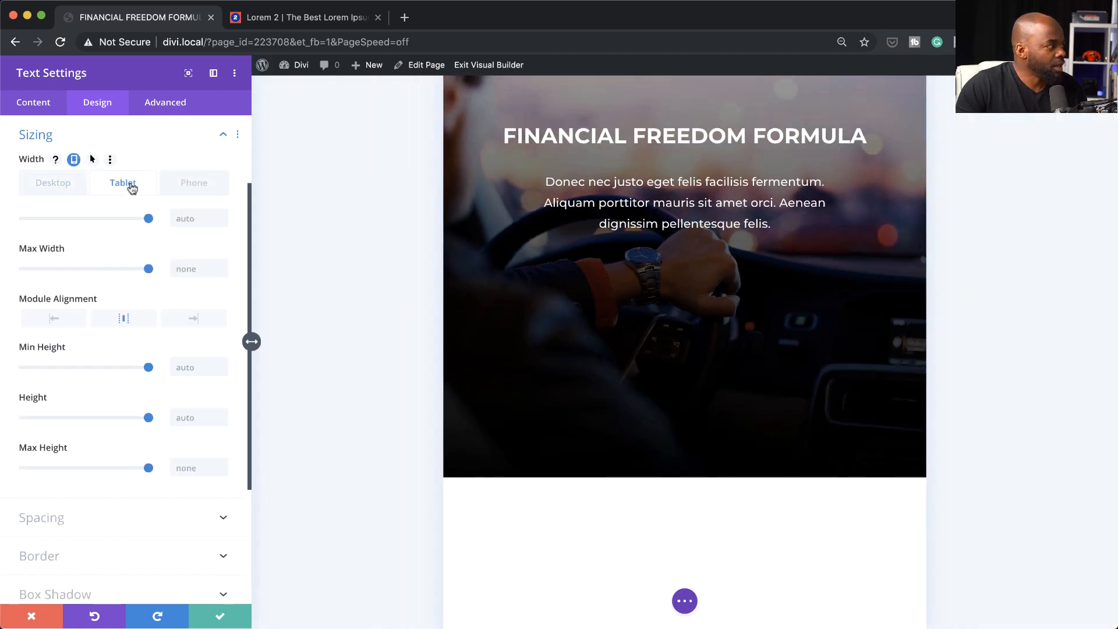
left_click(149, 219)
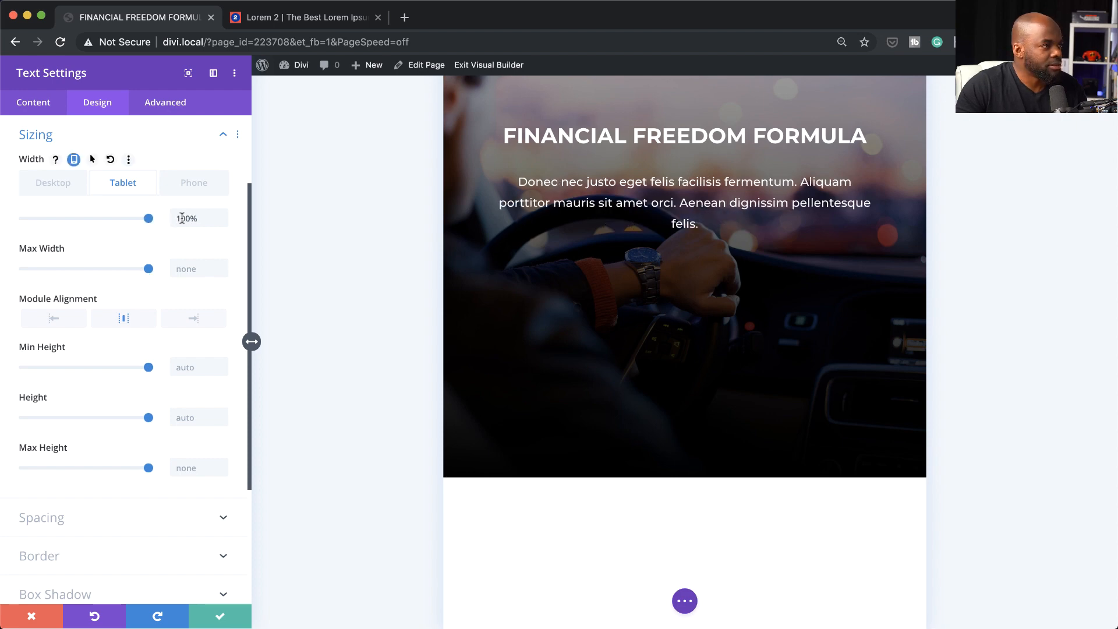
left_click_drag(149, 219, 140, 220)
left_click(198, 186)
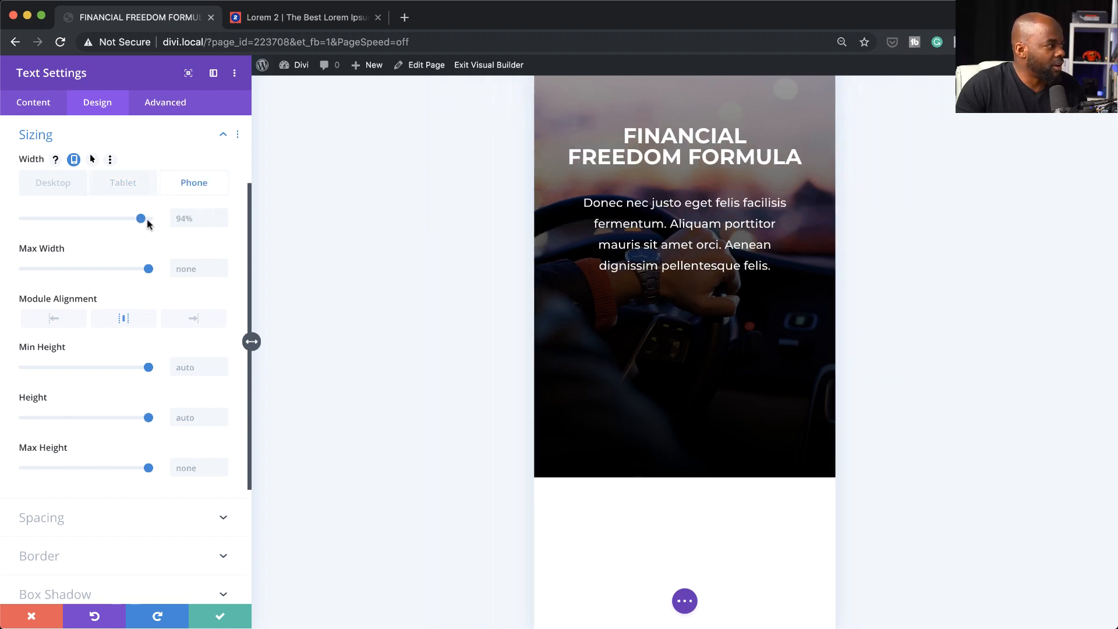
left_click_drag(147, 221, 160, 220)
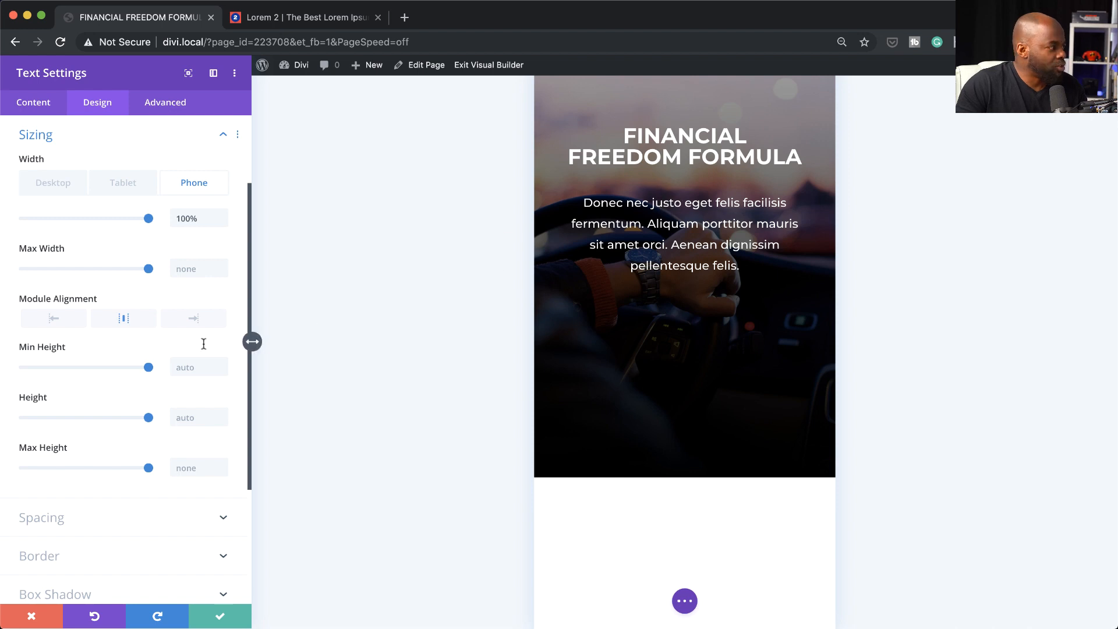
Step: Give the paragraph module responsive top margins of -32px on phone, -26px on tablet and -20px on desktop, and save its settings
scroll(110, 474, "down", 2)
left_click(55, 472)
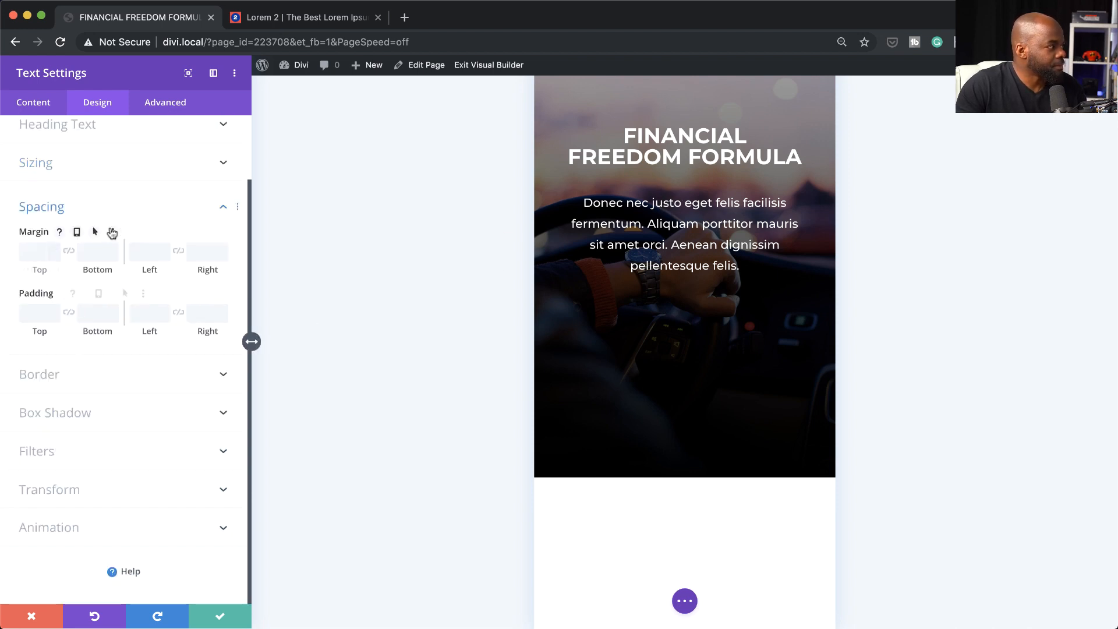
left_click(78, 233)
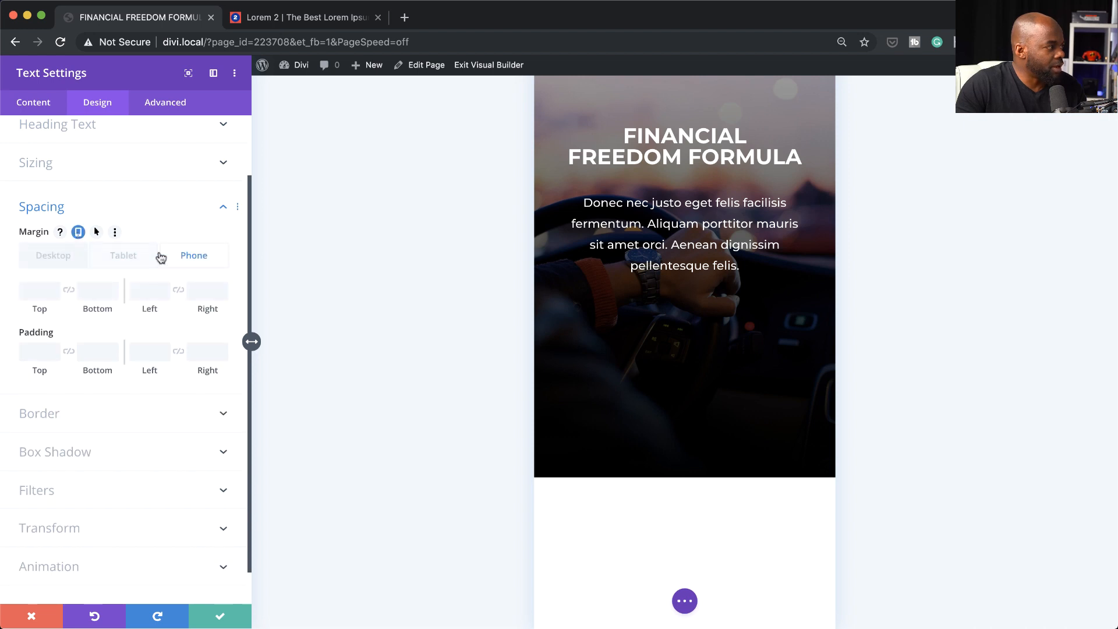
left_click_drag(40, 310, 15, 311)
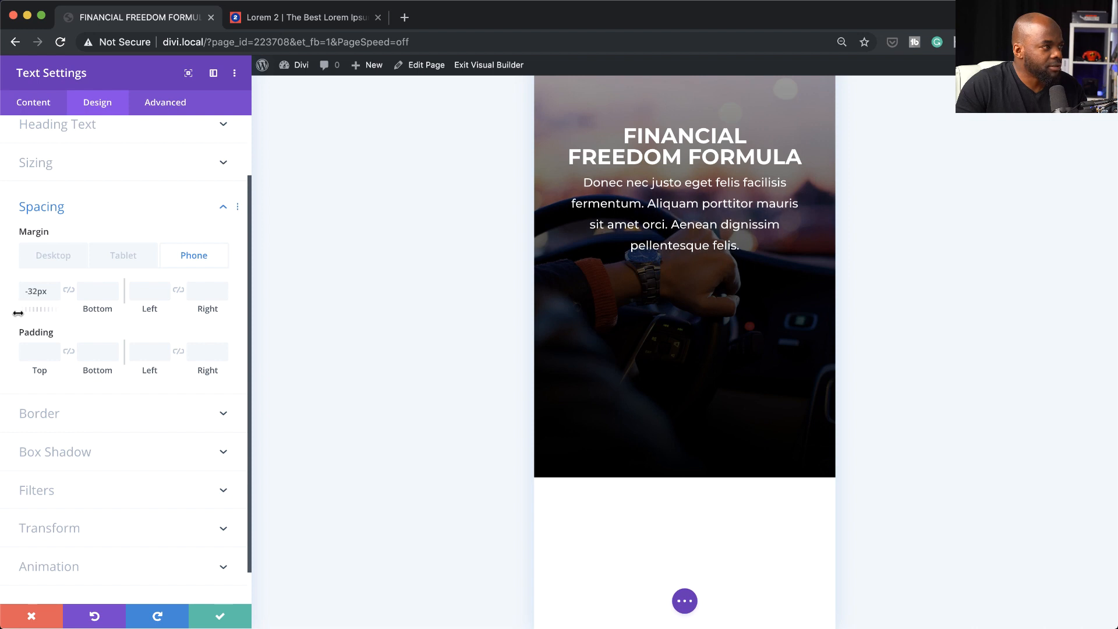
left_click(134, 258)
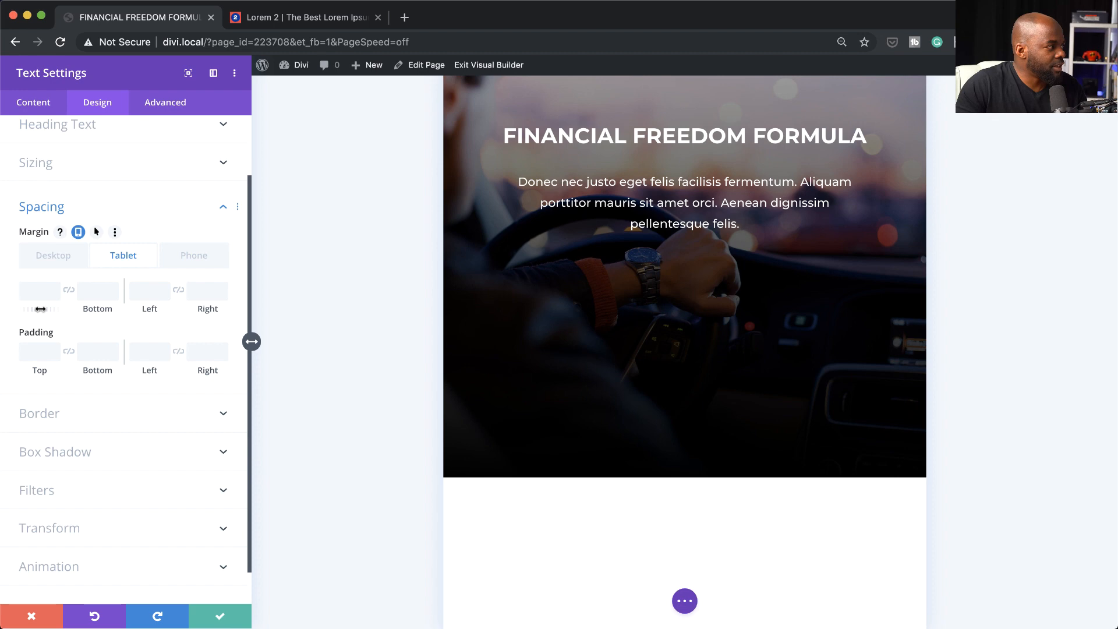
left_click_drag(40, 309, 22, 309)
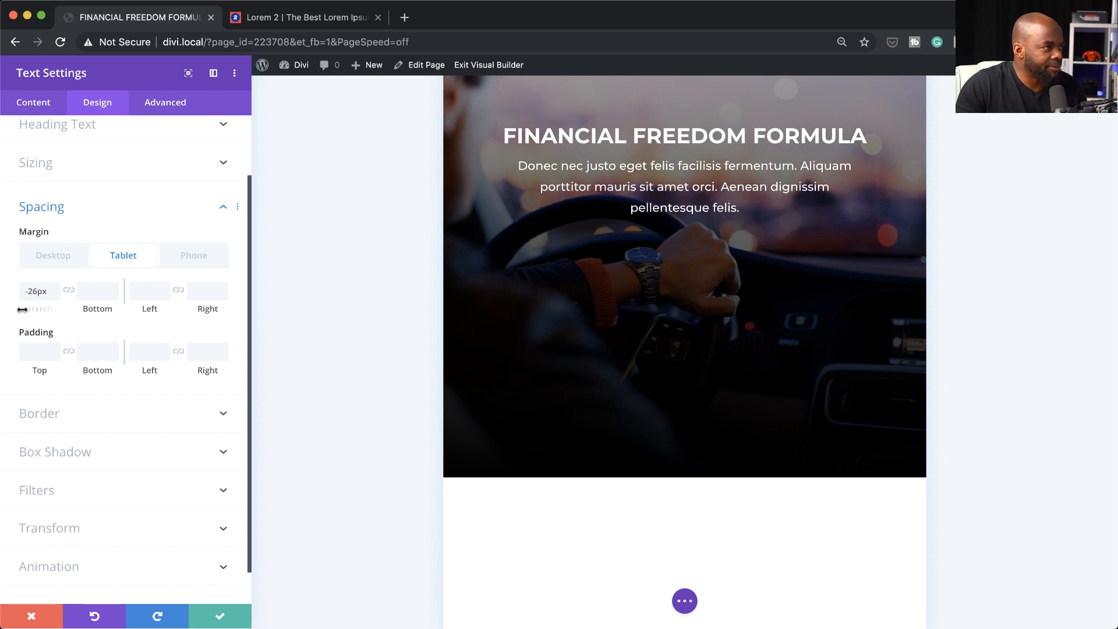
left_click(56, 258)
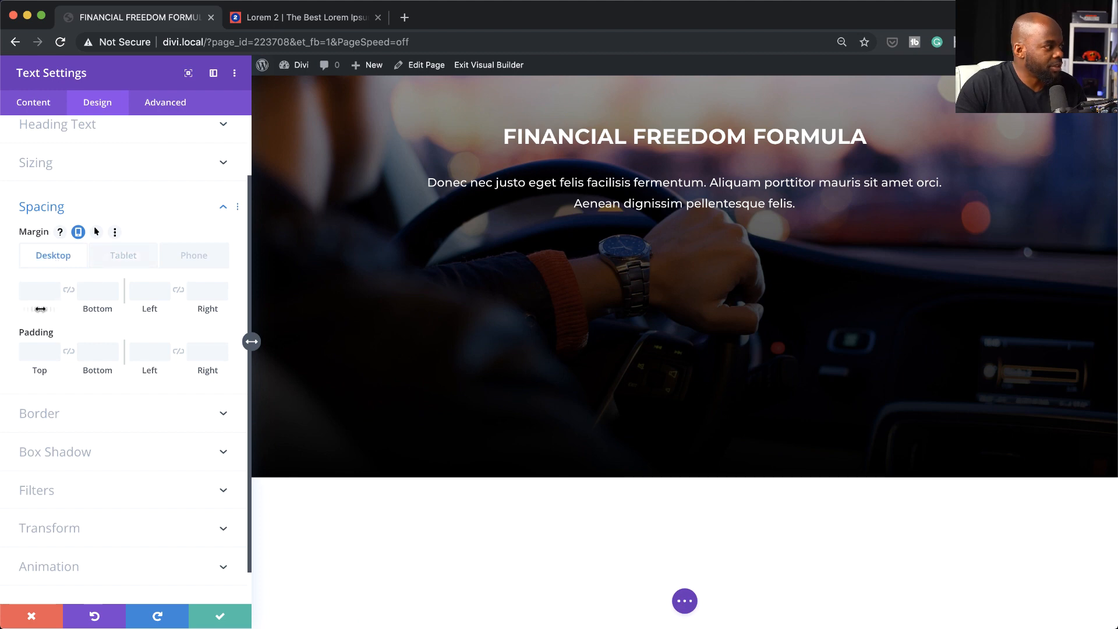
left_click_drag(40, 309, 28, 310)
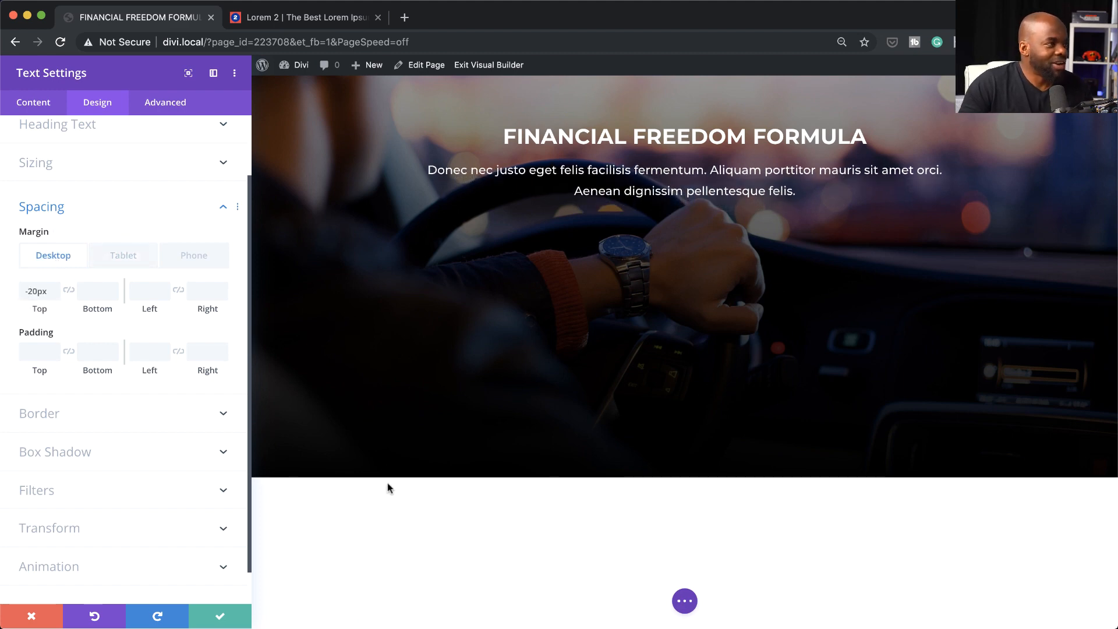
left_click(228, 621)
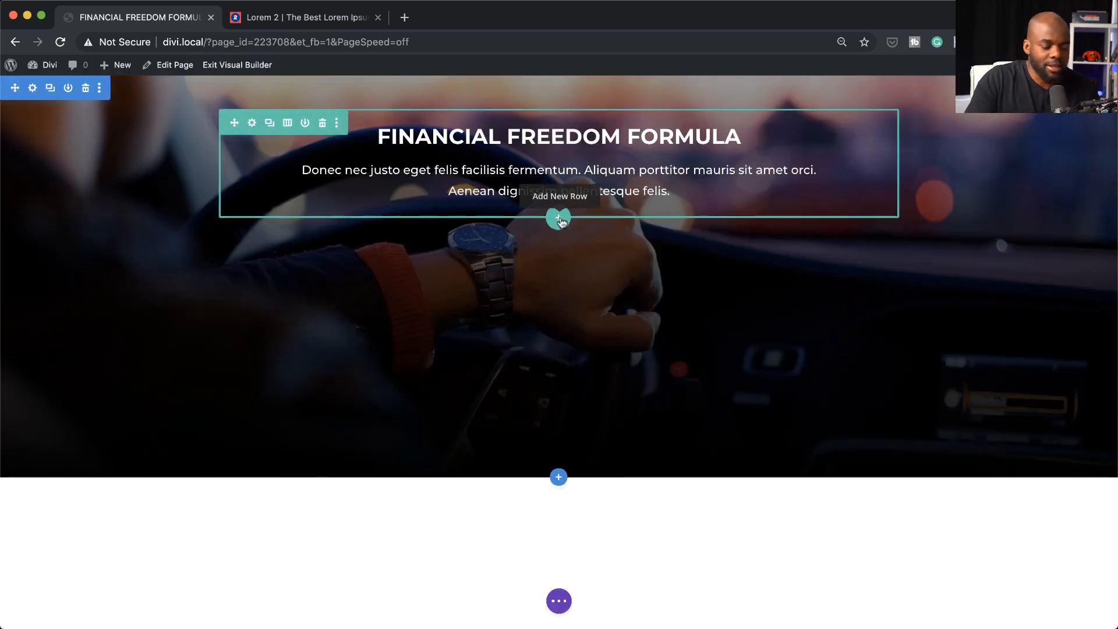
Step: Add a two-thirds/one-third row below the intro text and insert a Video module in its wider column
left_click(560, 220)
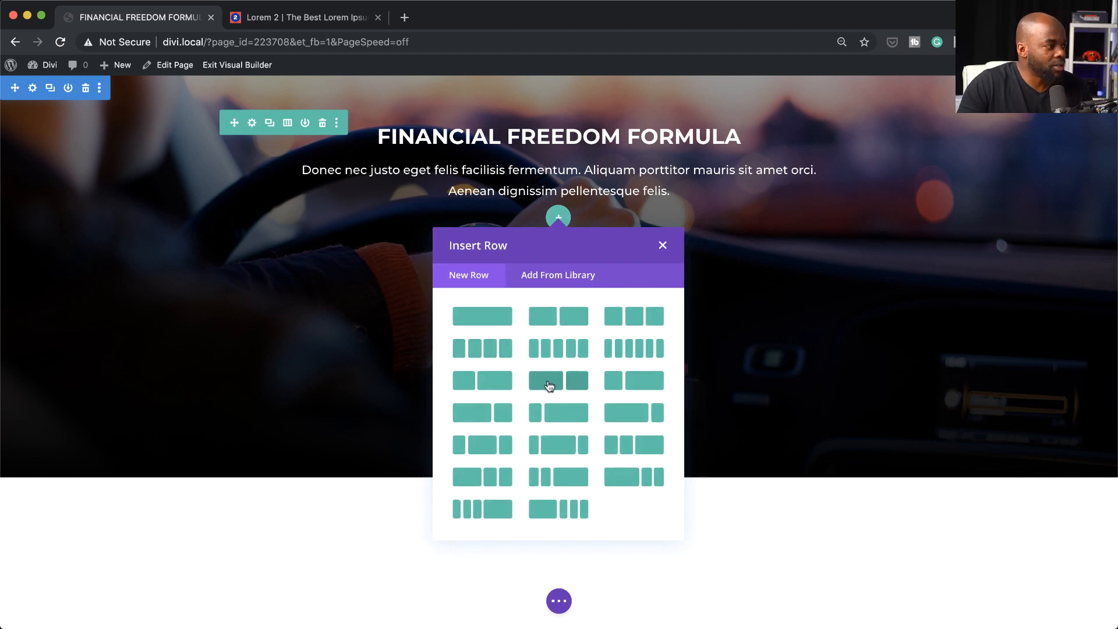
left_click(505, 415)
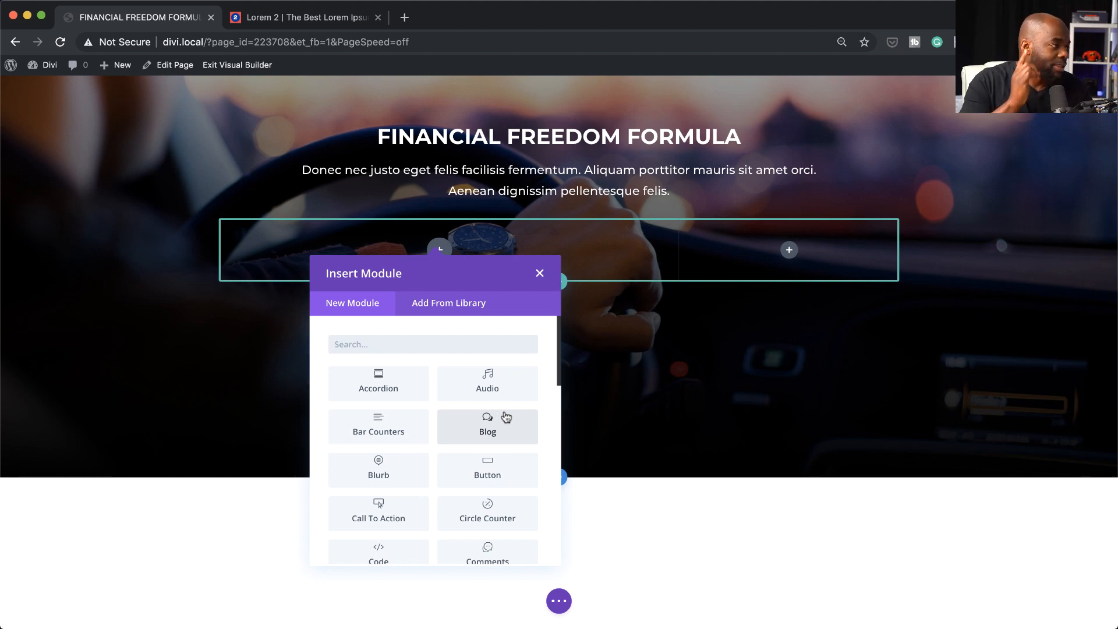
left_click(434, 345)
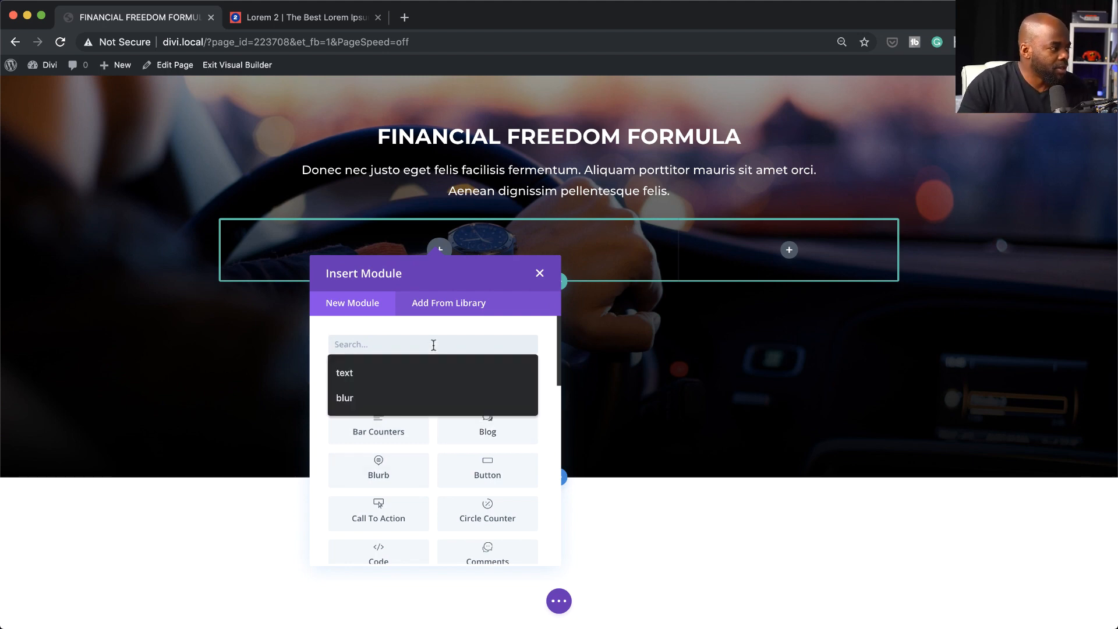
type("vide")
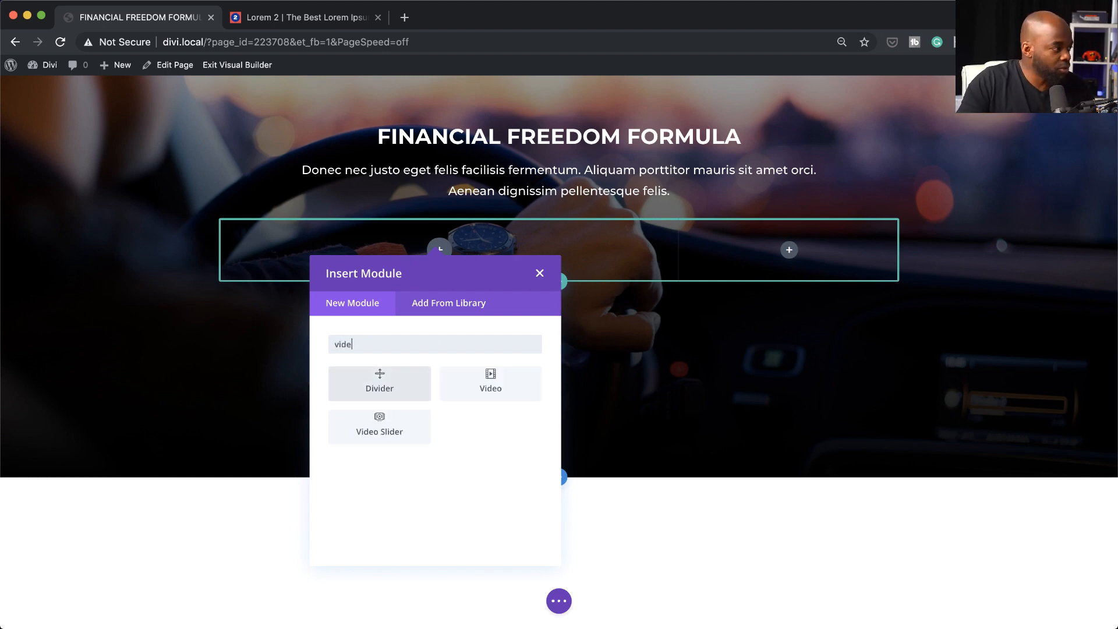
left_click(499, 389)
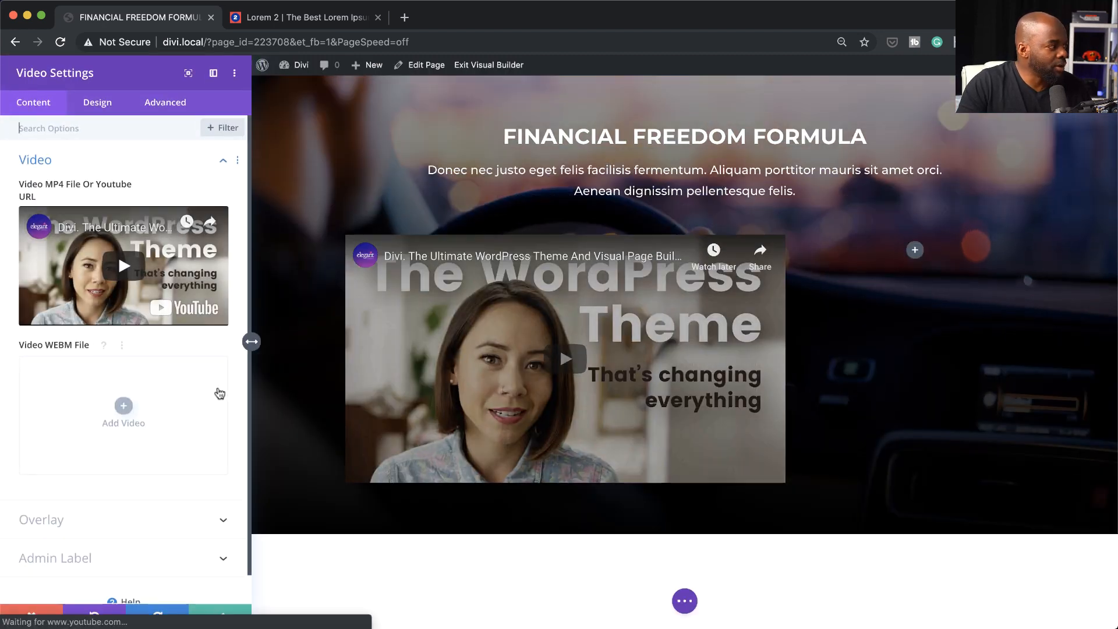
Step: Set the video's overlay image to accounting-balance-bank-notes-2068975.jpg from the media library
scroll(150, 455, "down", 1)
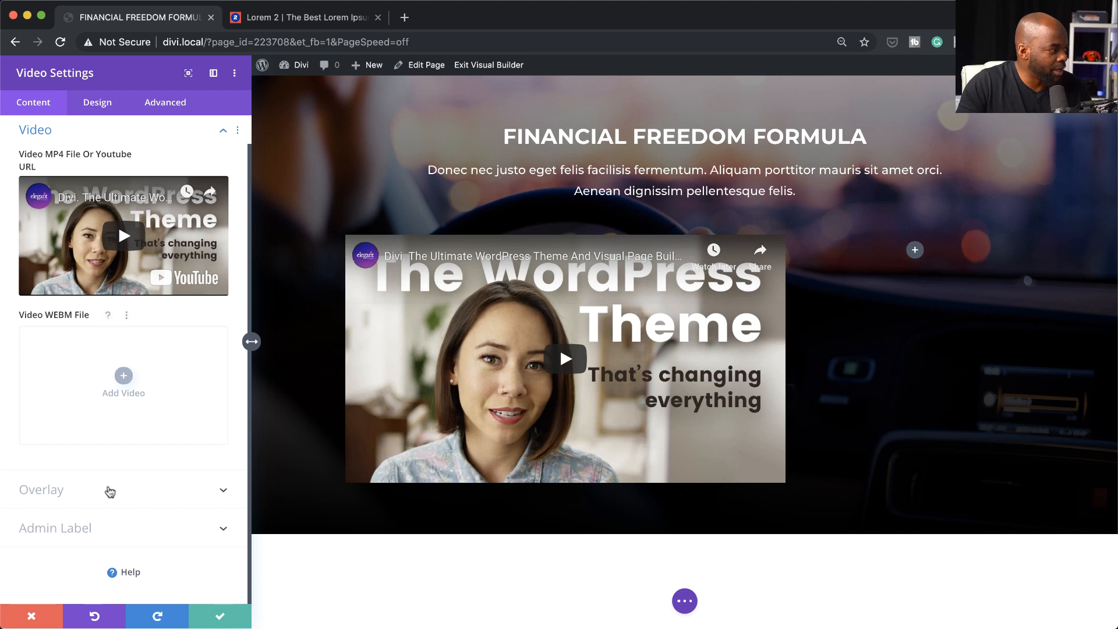
left_click(107, 492)
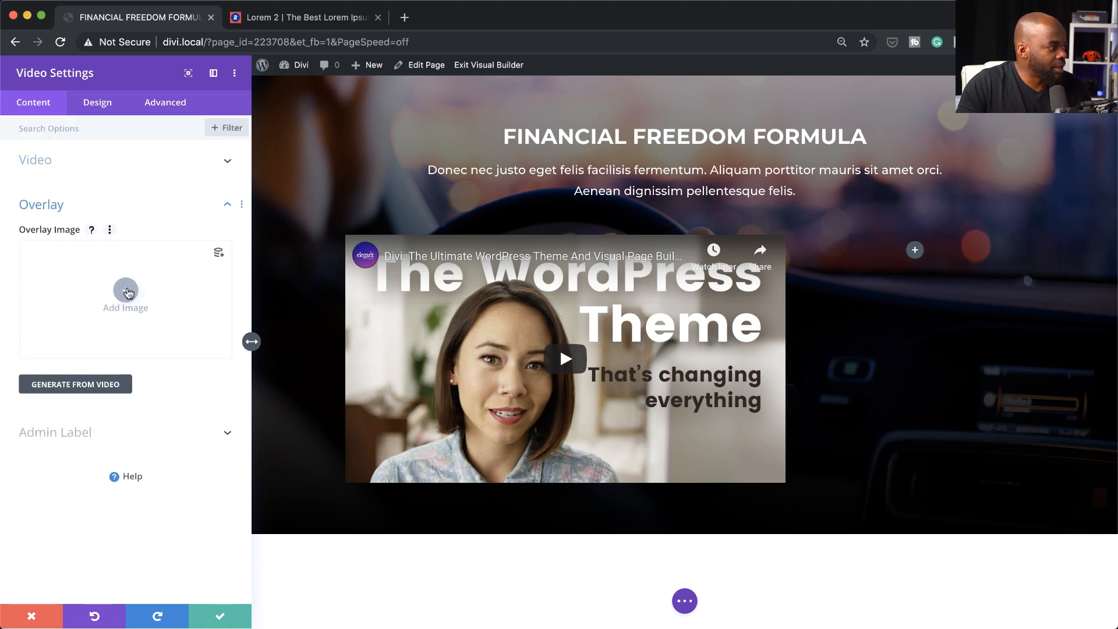
left_click(127, 290)
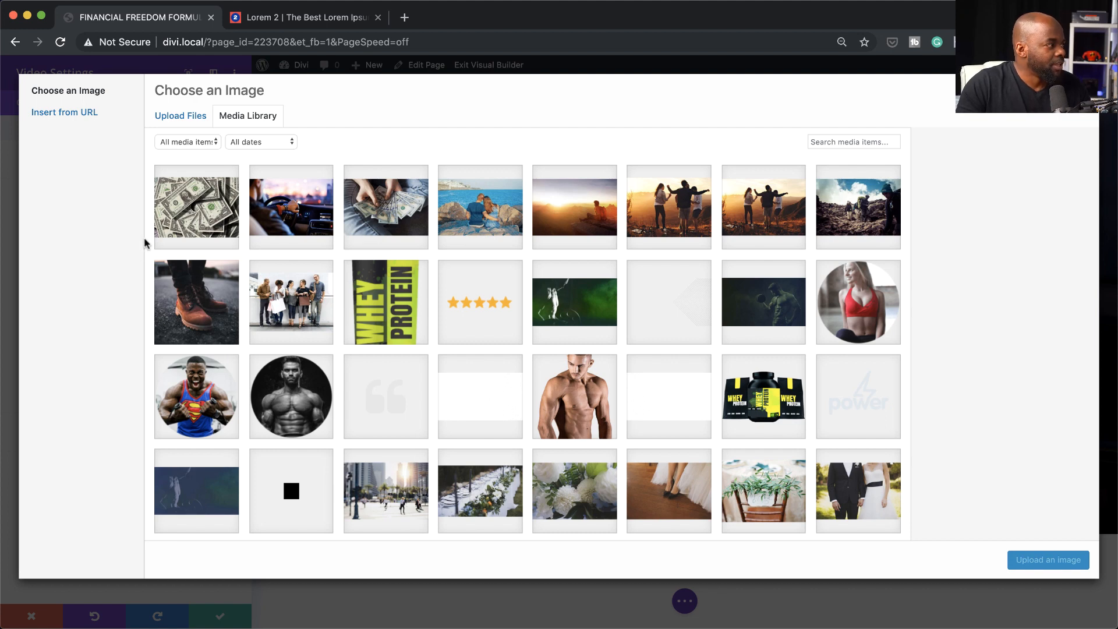
left_click(409, 219)
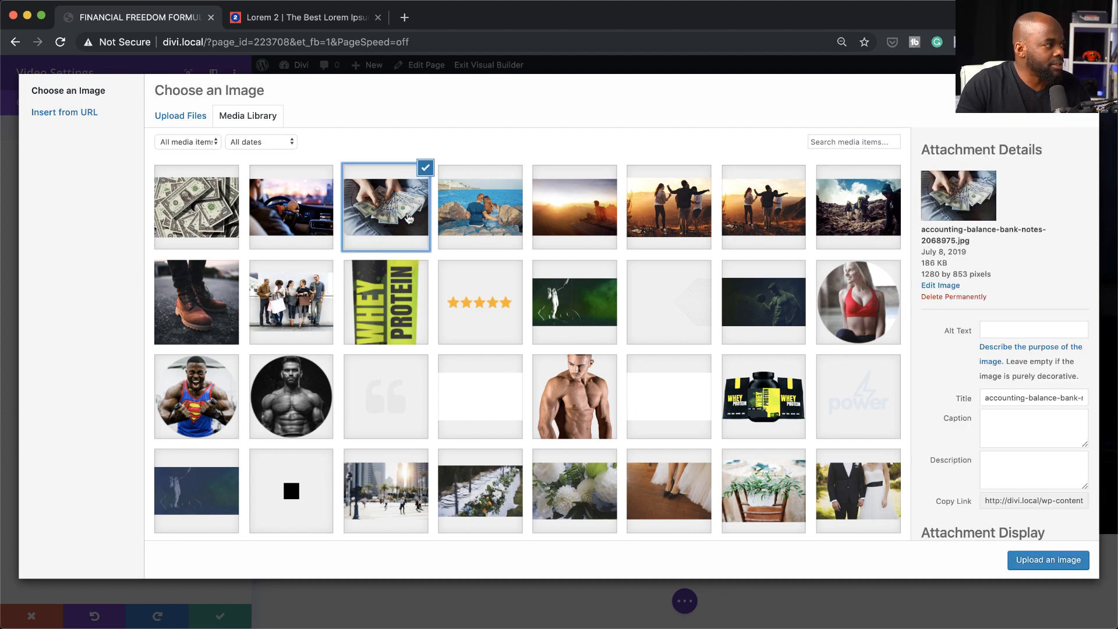
left_click(1048, 560)
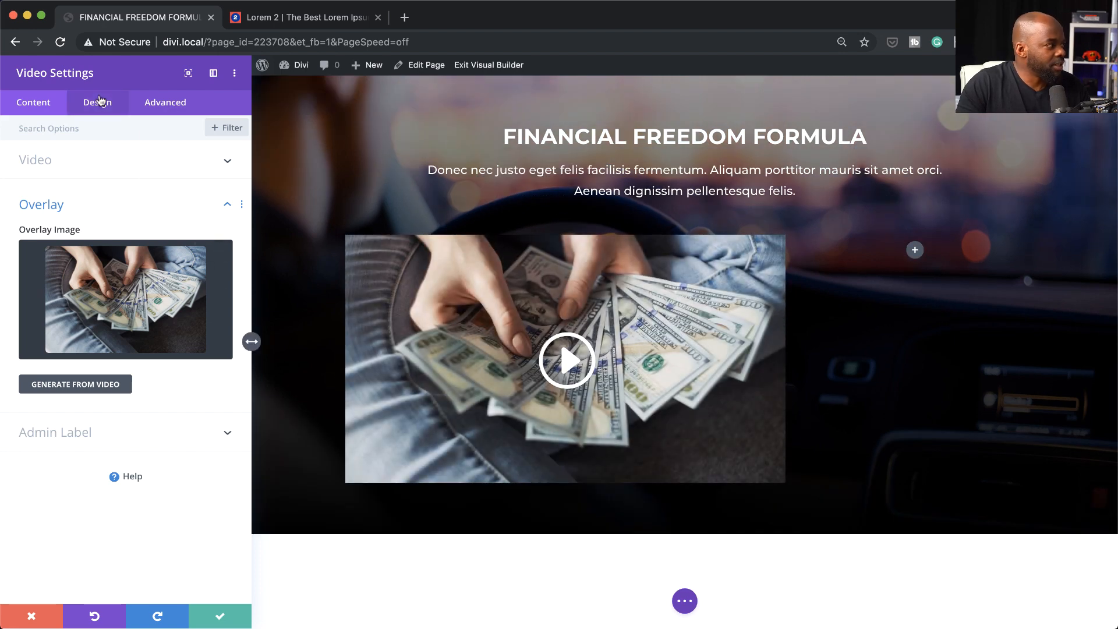
Step: Enable a custom play icon size of 60px for the video and save the module
left_click(97, 104)
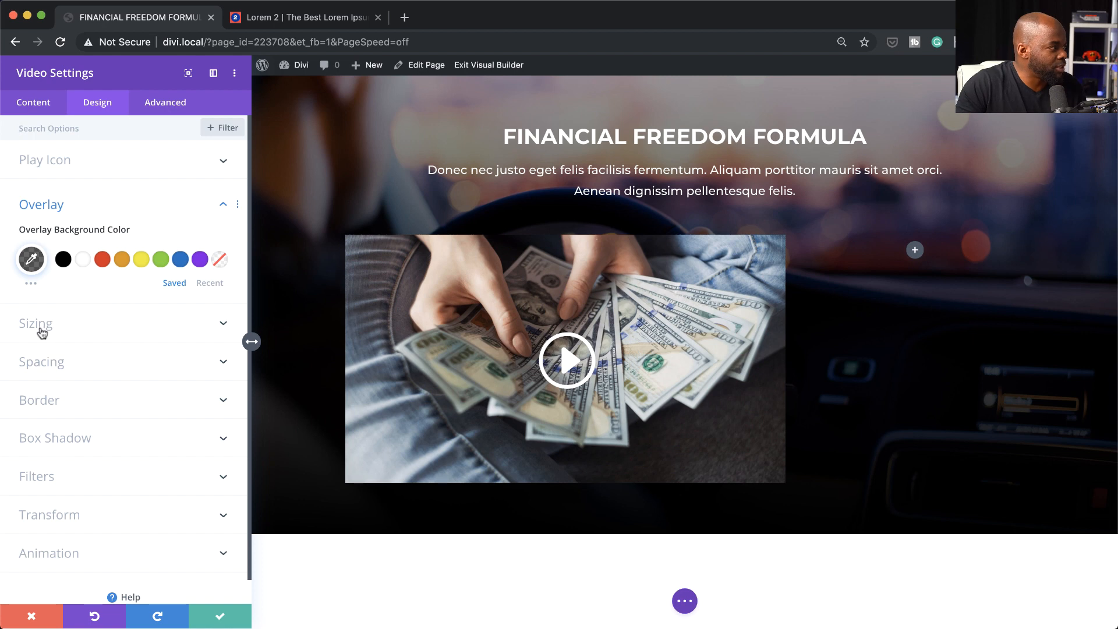
left_click(68, 163)
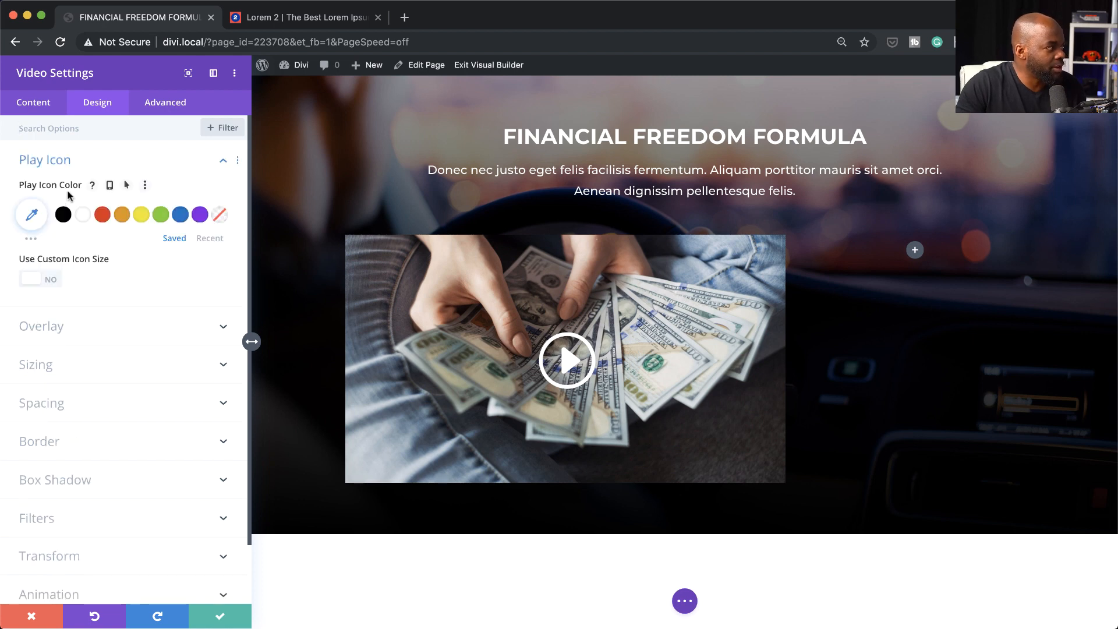
left_click(49, 279)
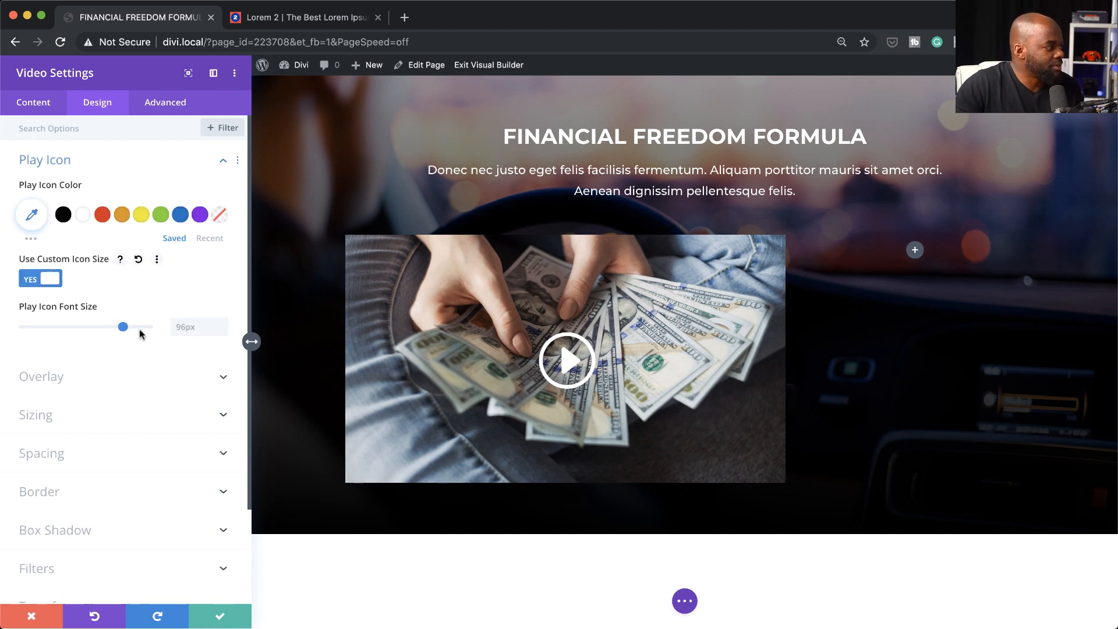
left_click_drag(123, 327, 86, 337)
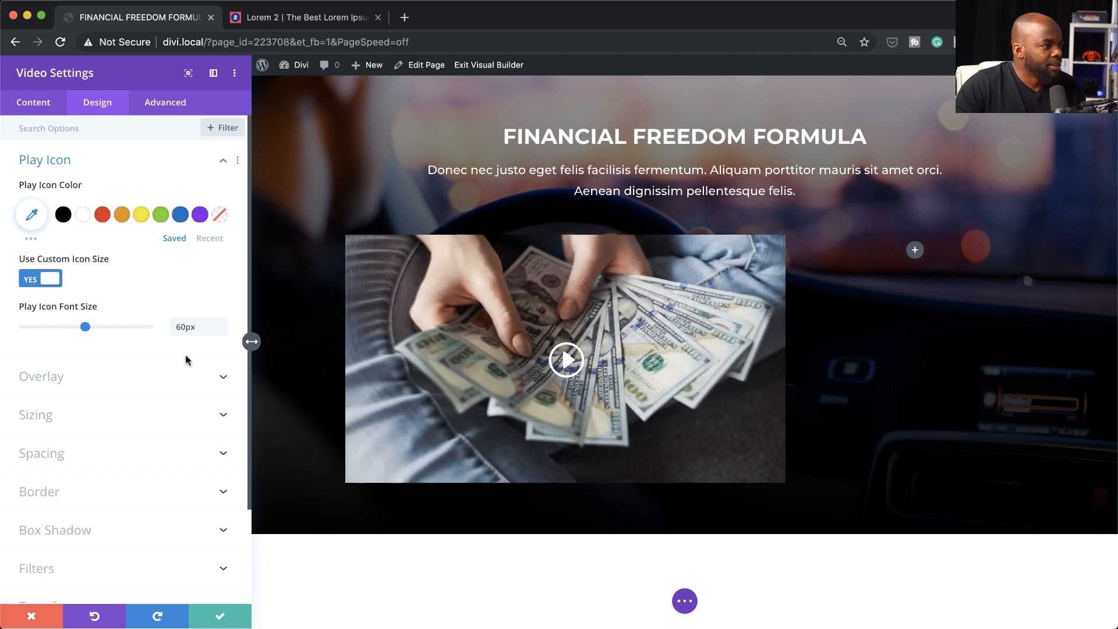
left_click(223, 615)
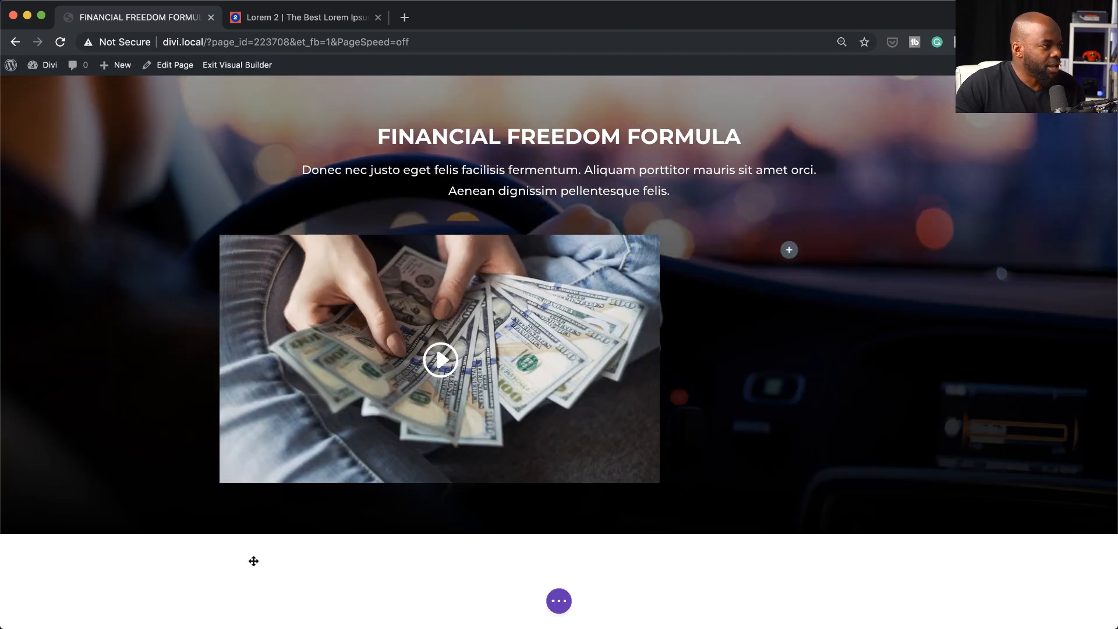
Step: Insert a Text module in the narrower column beside the video and replace its placeholder with "Get Started Now!"
left_click(789, 251)
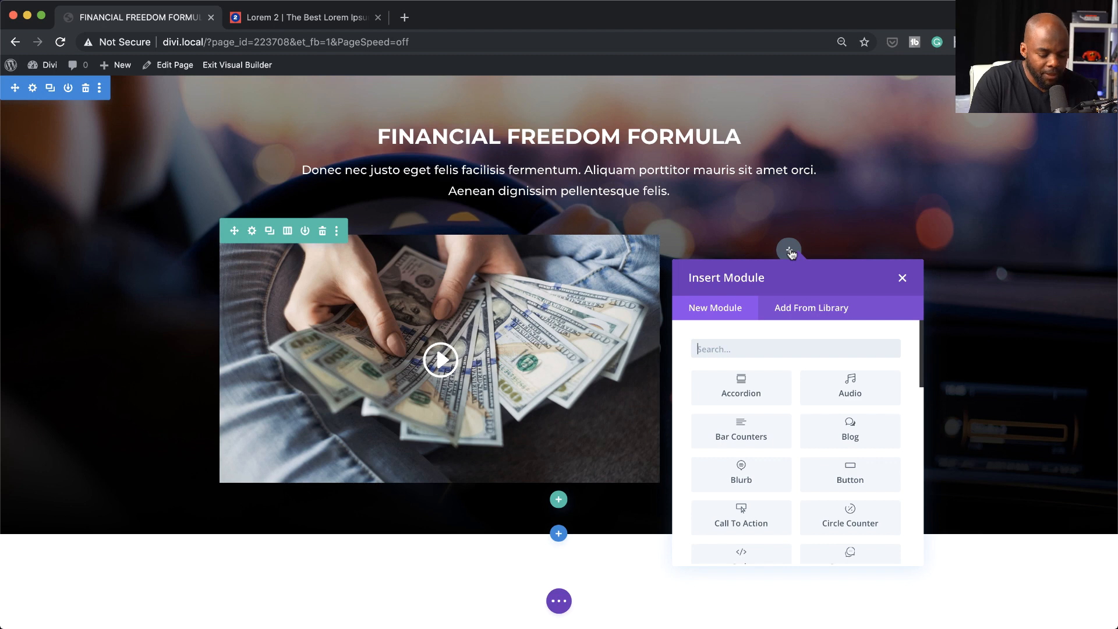
type("Te")
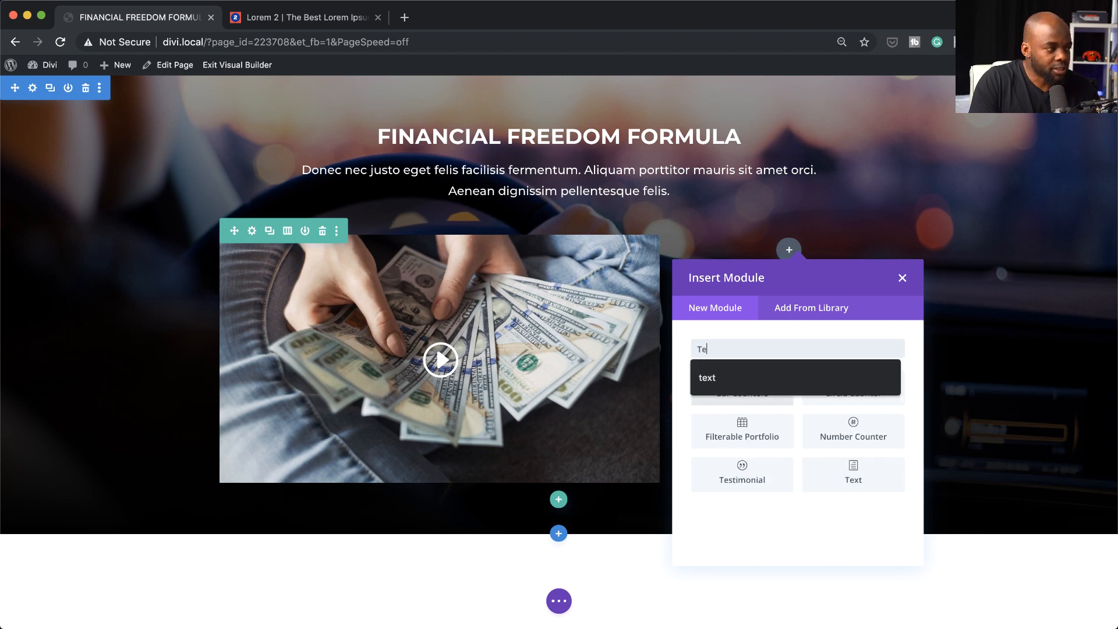
left_click(719, 383)
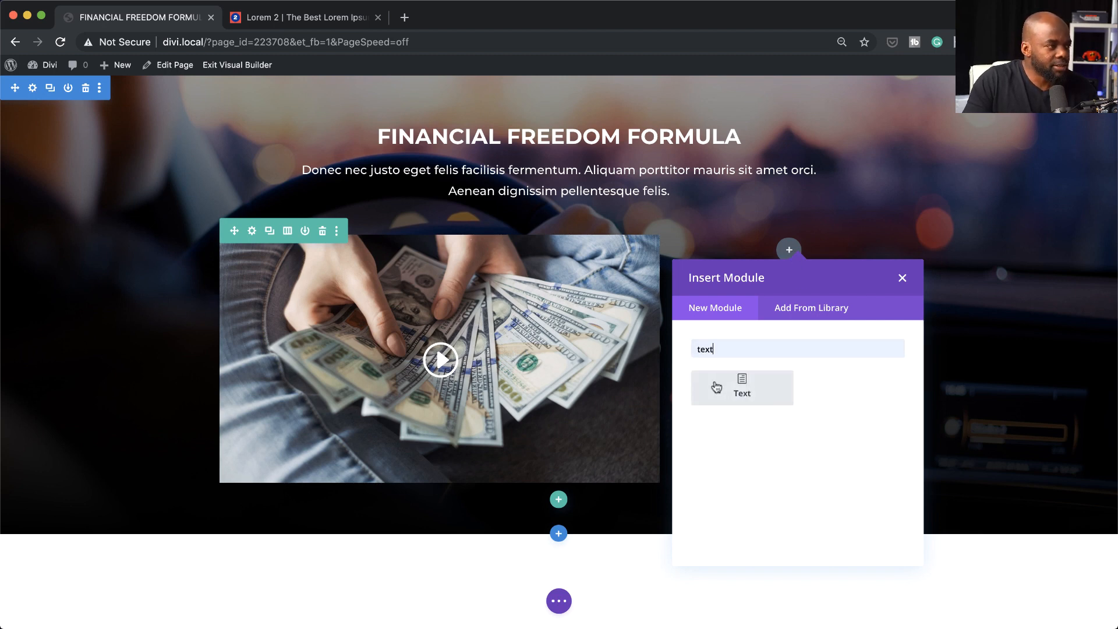
left_click(748, 385)
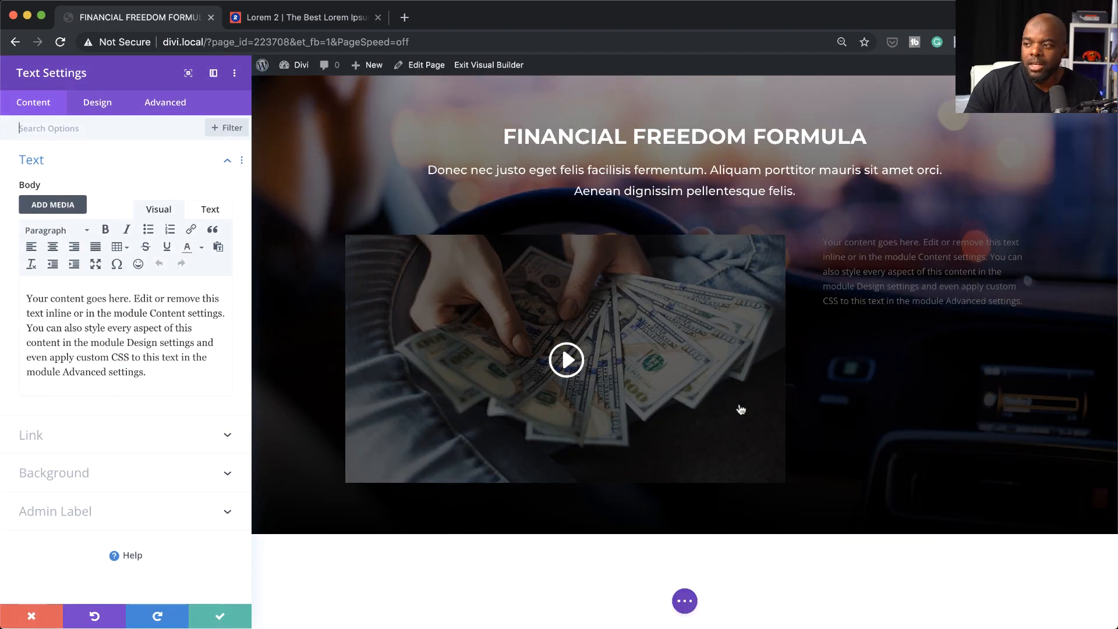
left_click_drag(26, 298, 157, 377)
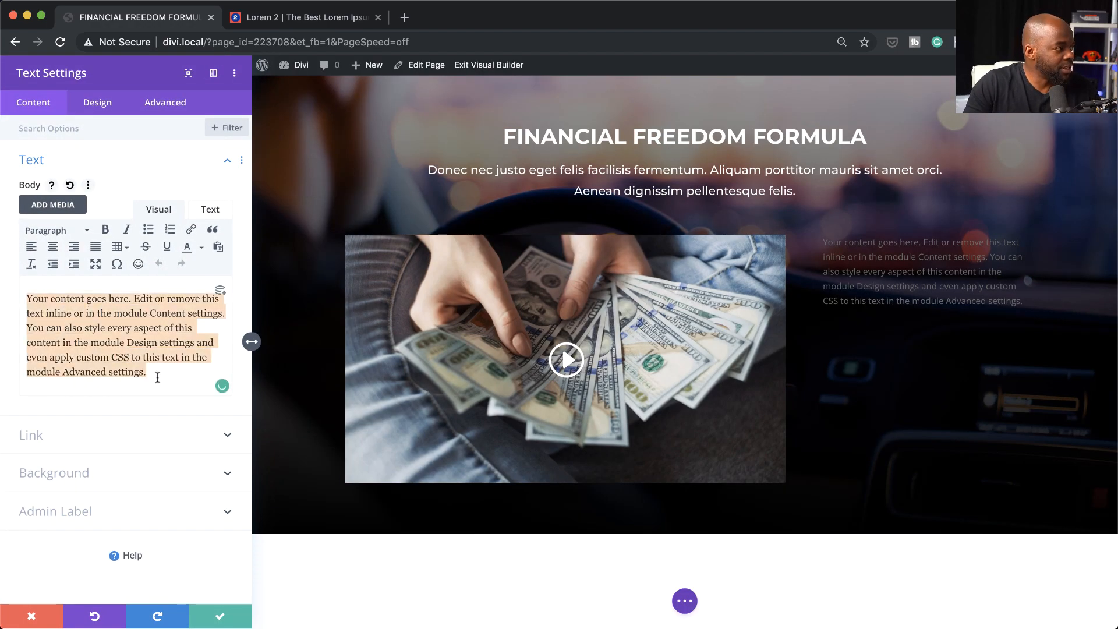
type("Get Started Now!")
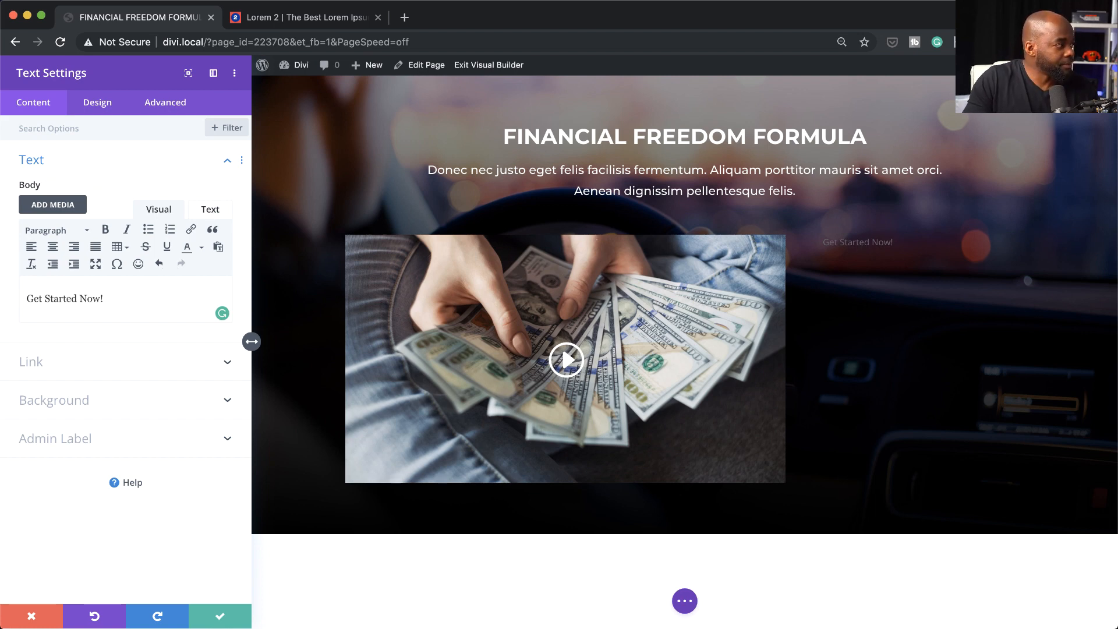
Step: Make the "Get Started Now!" text white and set it in Montserrat with a Semi Bold weight
left_click(99, 105)
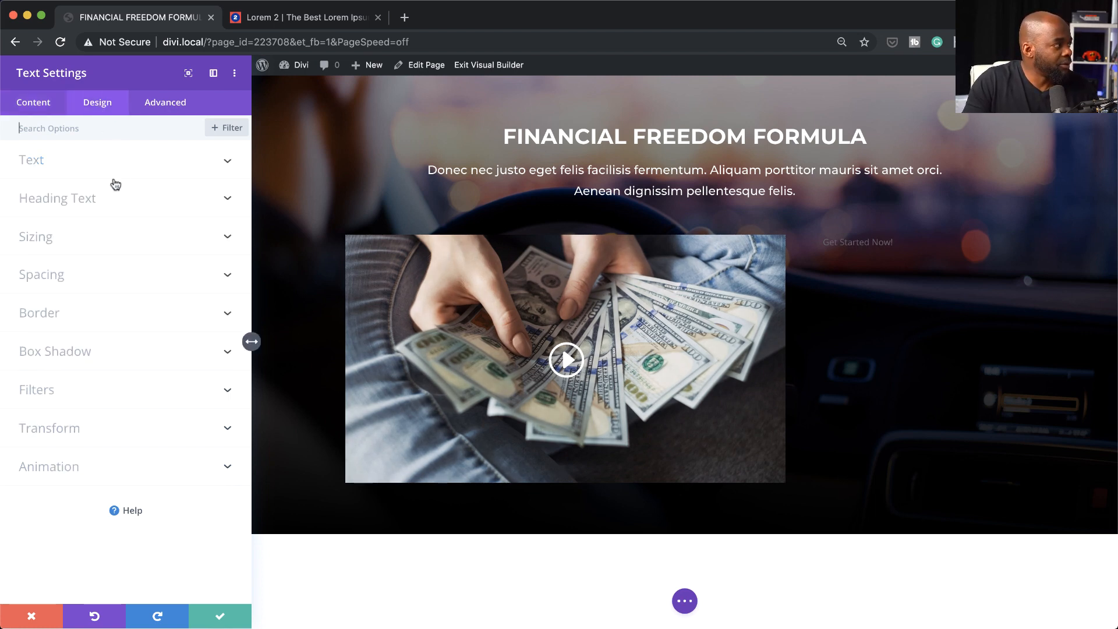
left_click(59, 166)
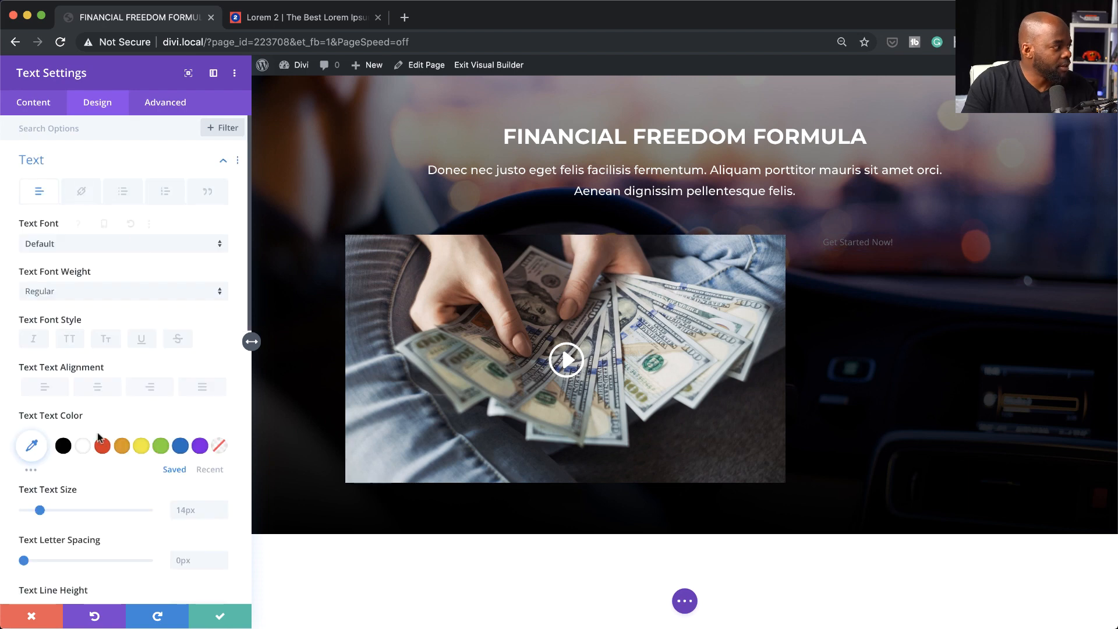
left_click(83, 446)
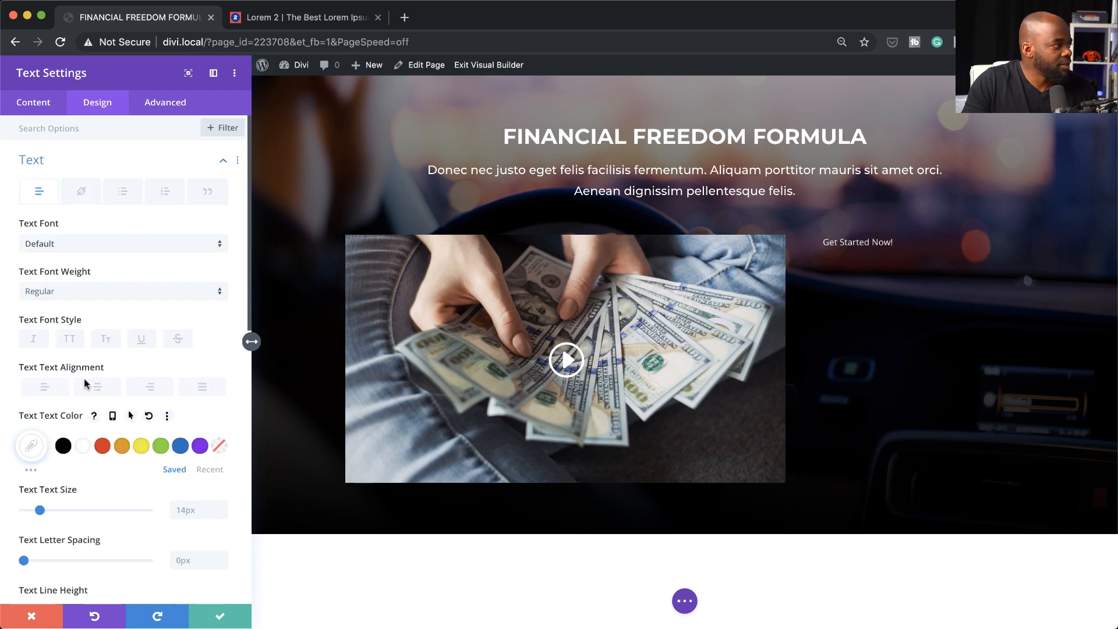
left_click(53, 248)
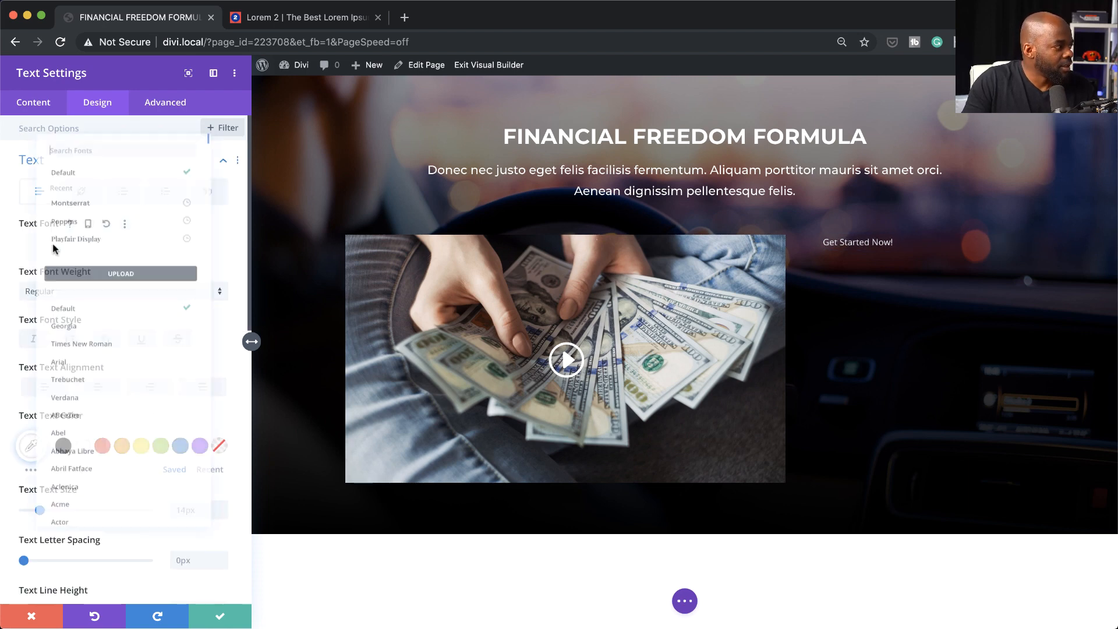
left_click(96, 178)
left_click(58, 296)
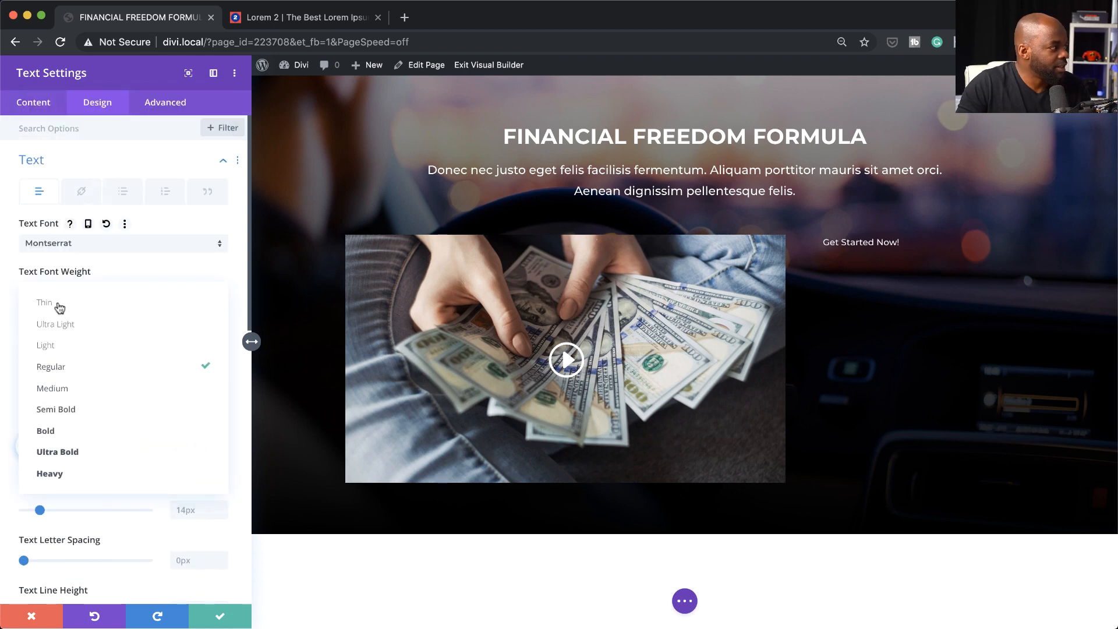
left_click(85, 413)
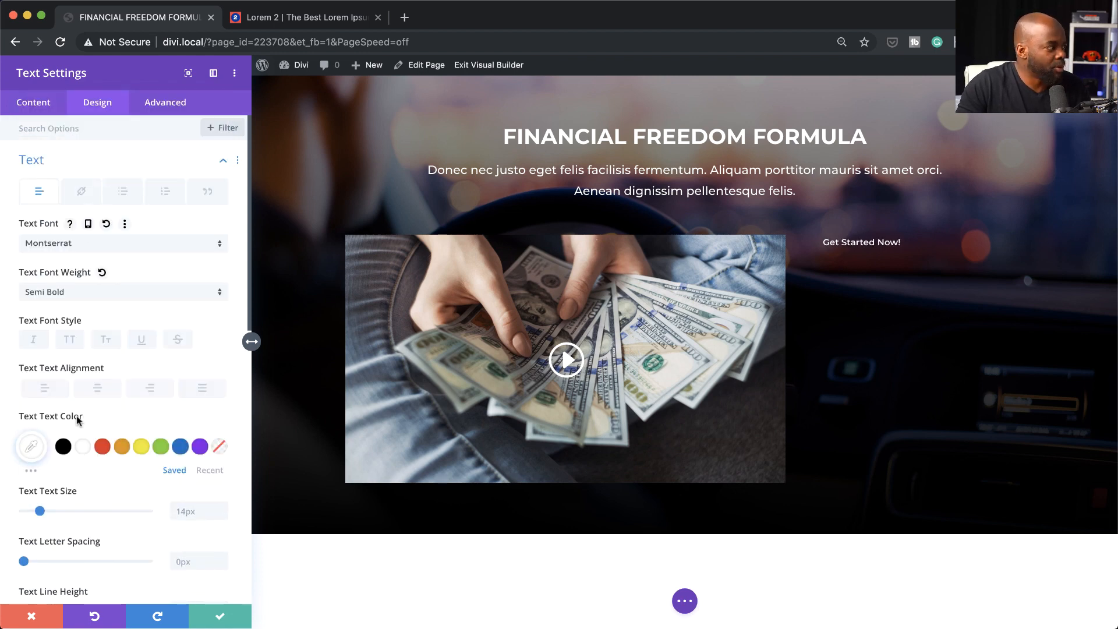
Step: Set the "Get Started Now!" text size to 26px and save the module
left_click_drag(40, 510, 56, 511)
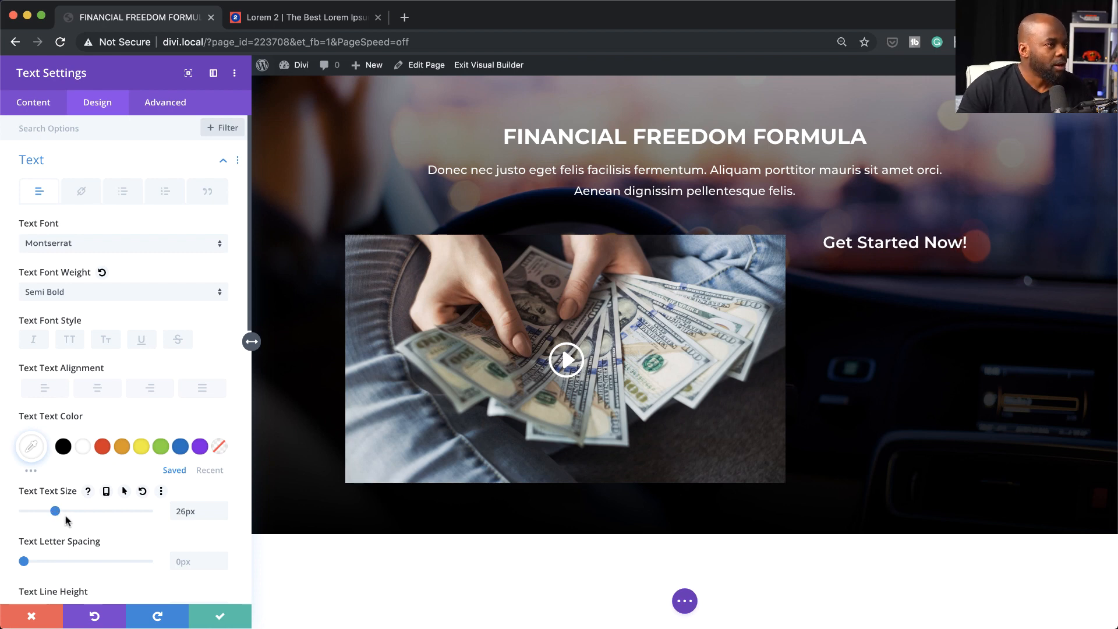
left_click(218, 618)
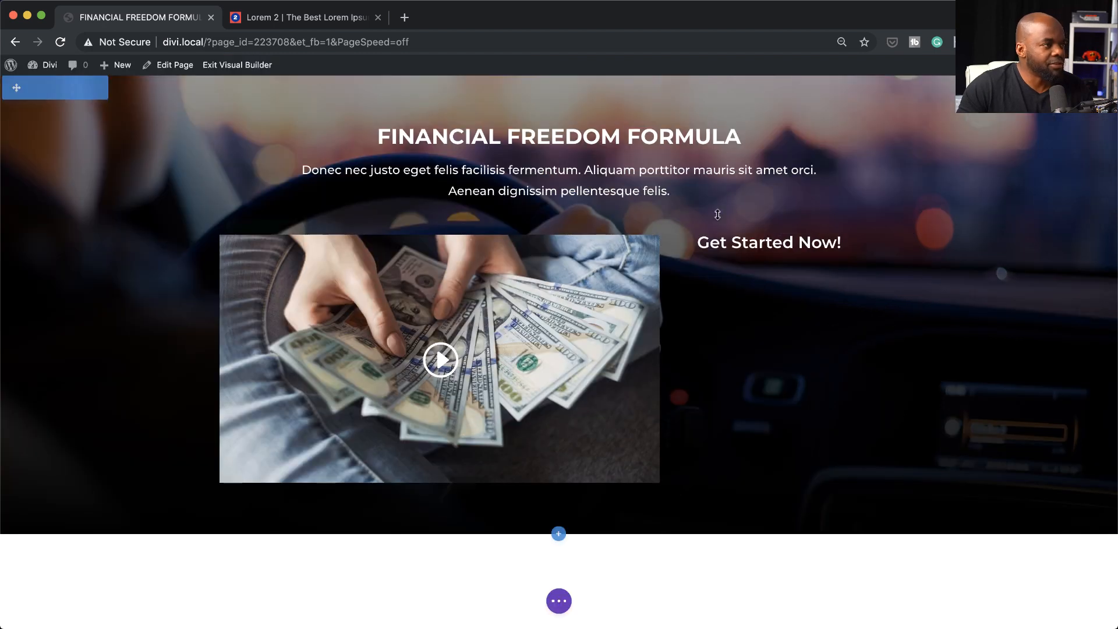
mouse_move(794, 248)
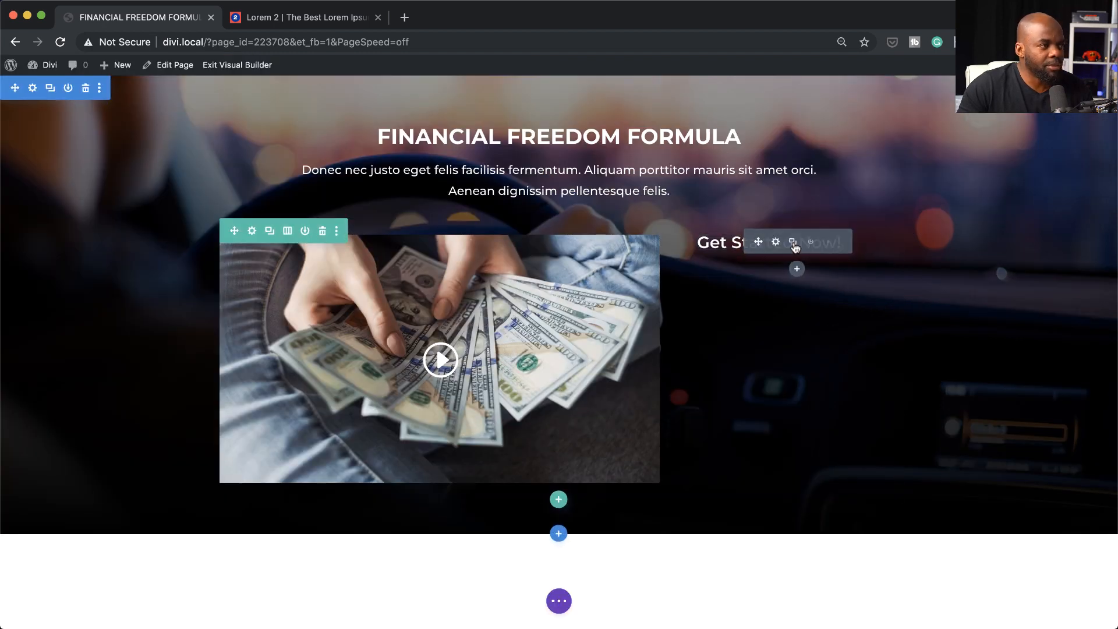
left_click(796, 270)
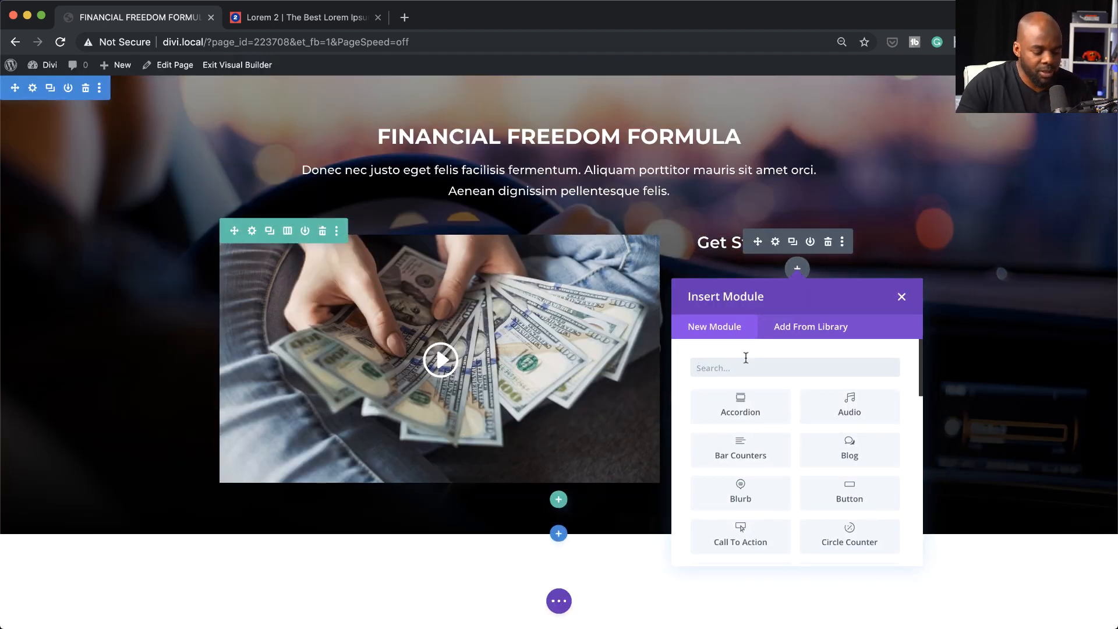
type("text")
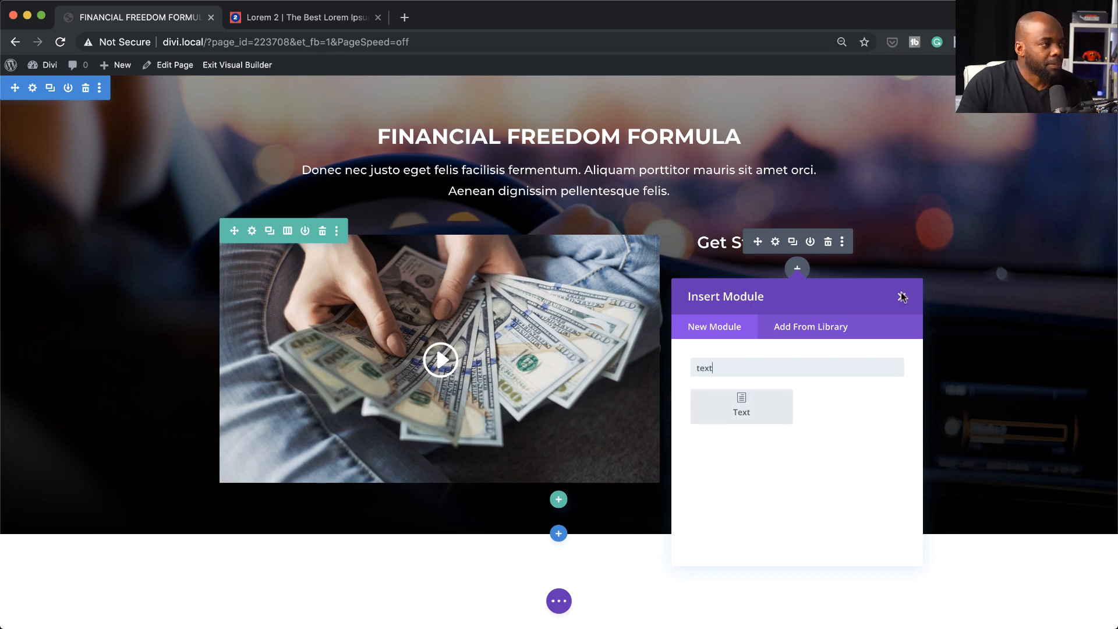
left_click(902, 298)
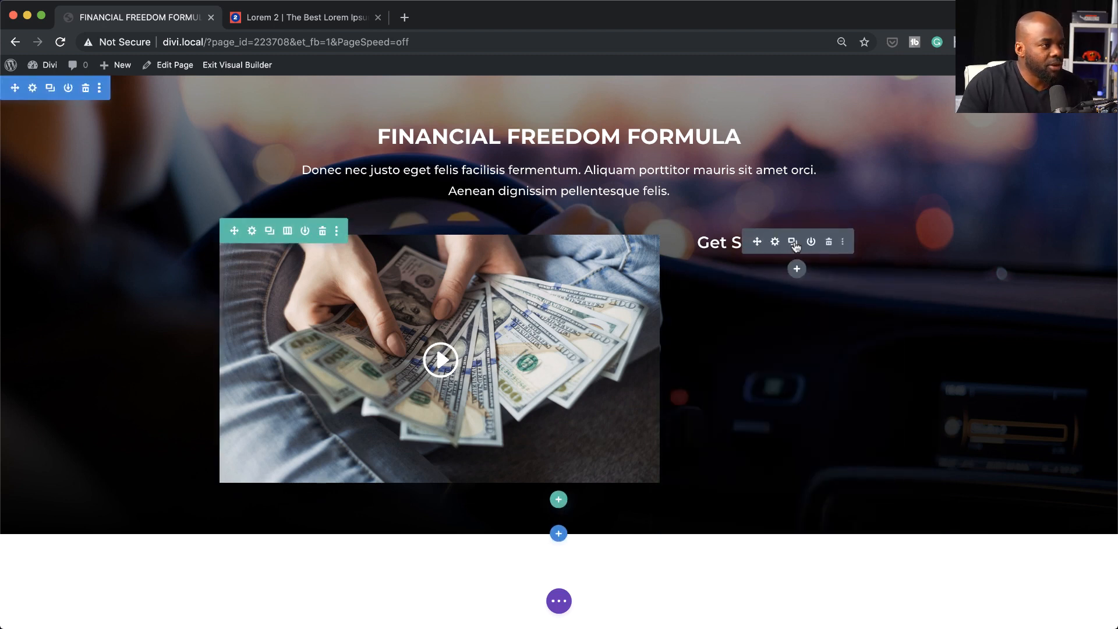
Step: Duplicate the "Get Started Now!" text module and change the copy's text to "$997 now $497" with $997 struck through
left_click(794, 246)
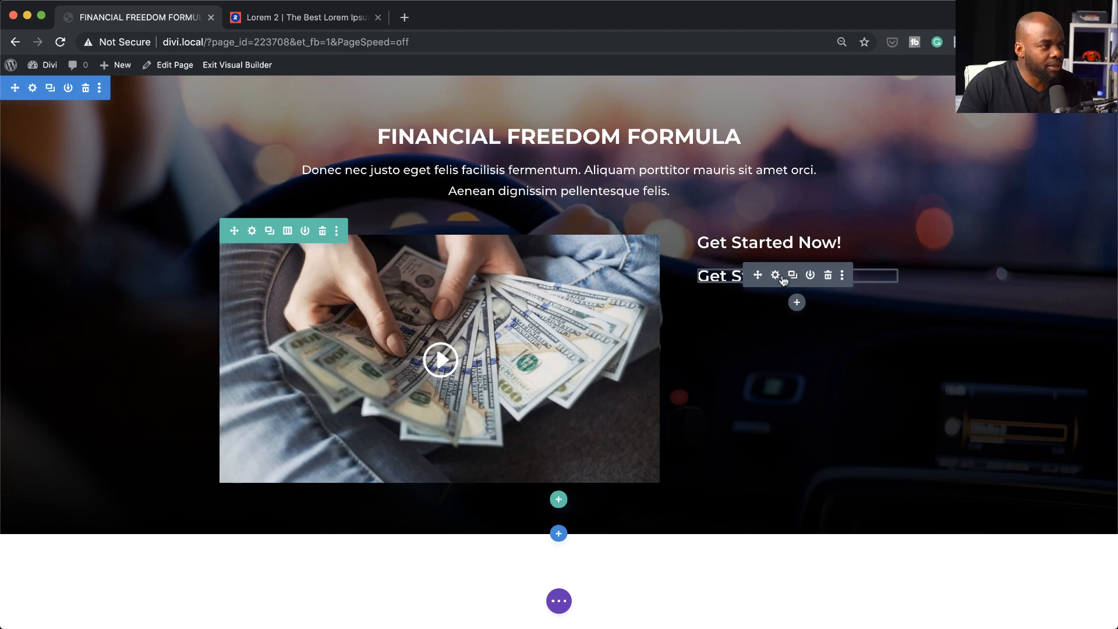
left_click(775, 275)
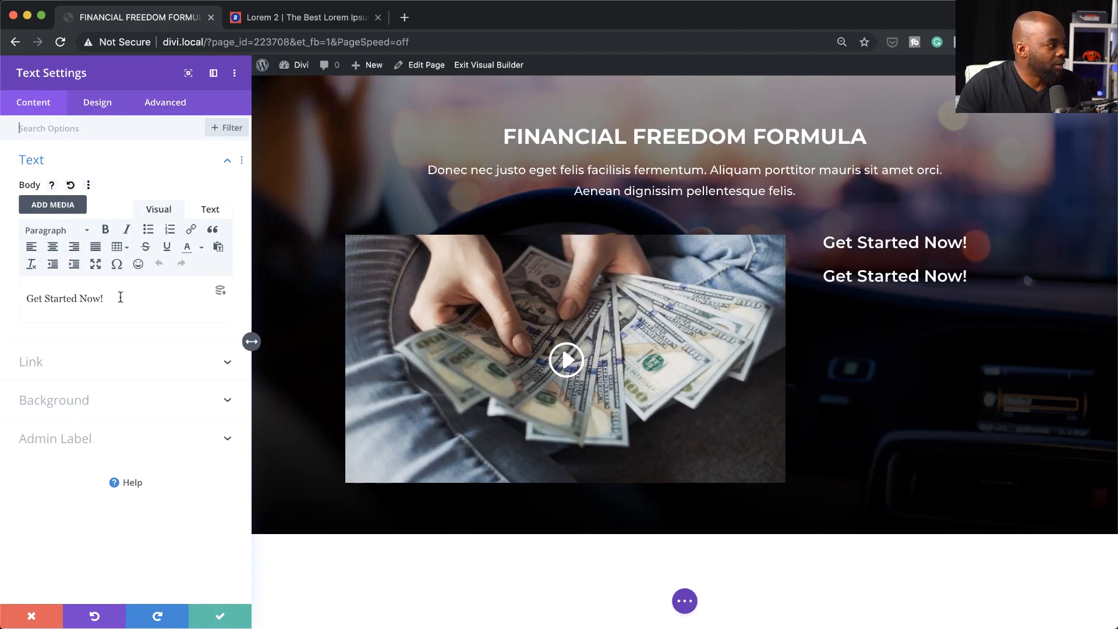
left_click_drag(108, 298, 9, 294)
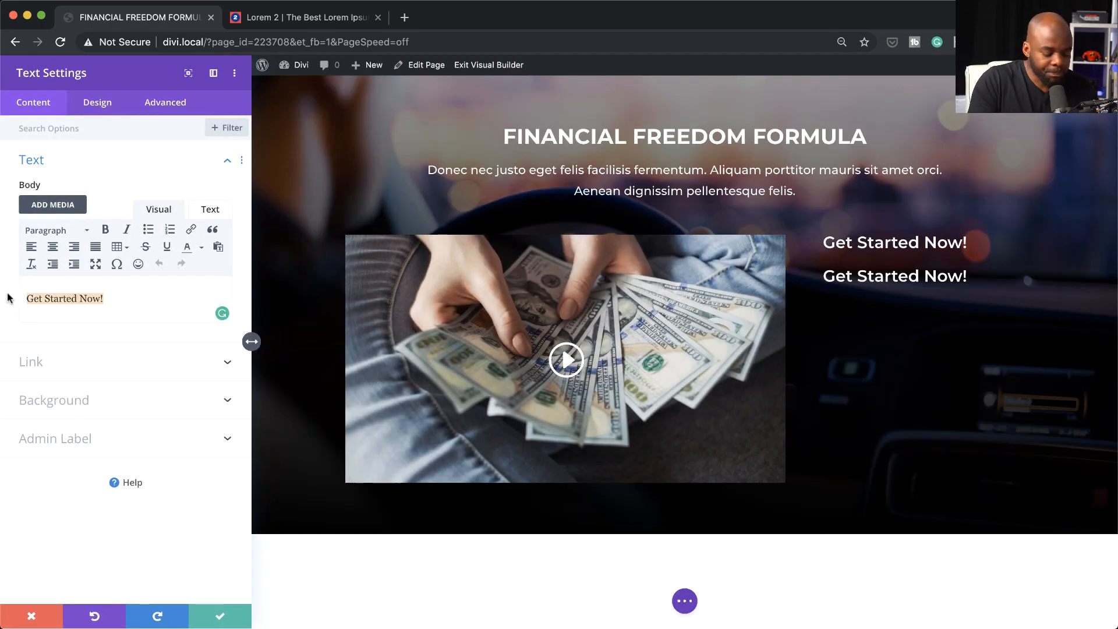
type("$997 now")
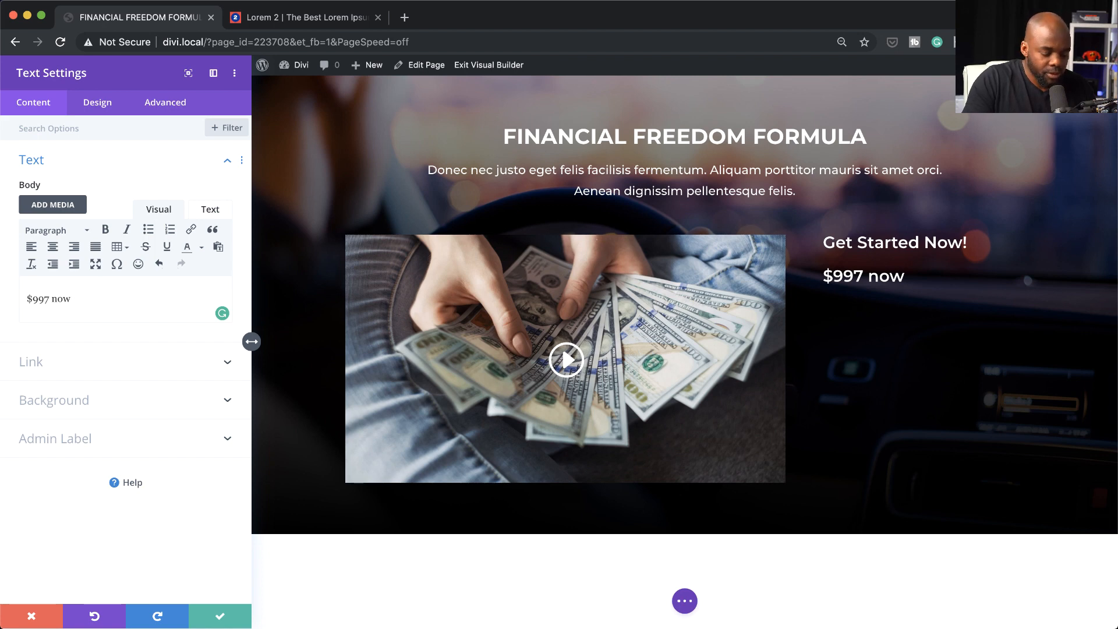
type("$497")
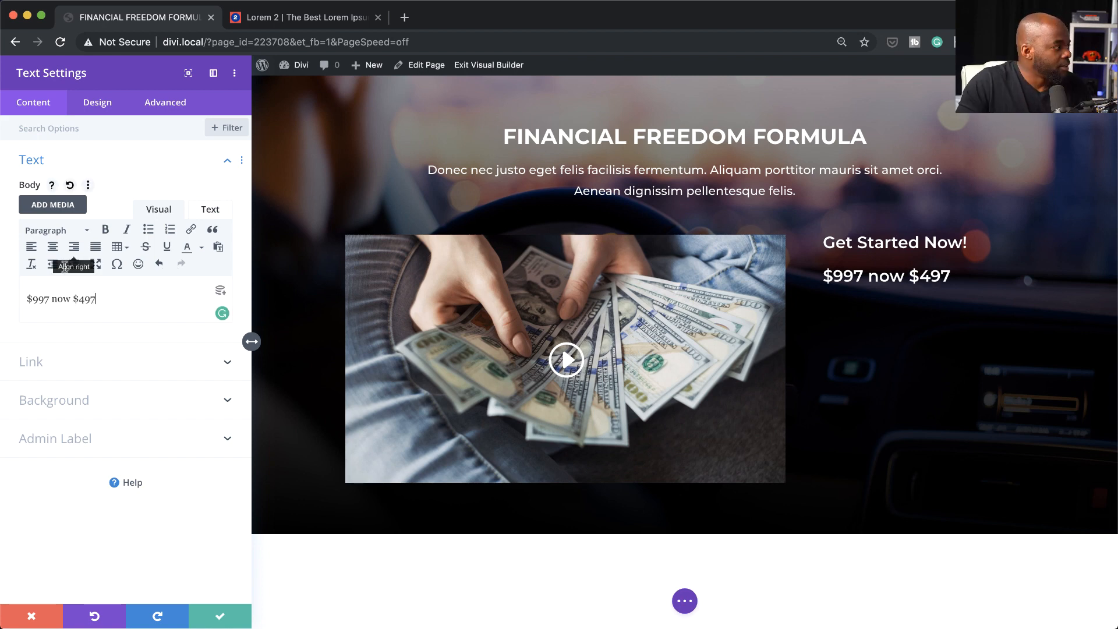
left_click_drag(50, 298, 25, 297)
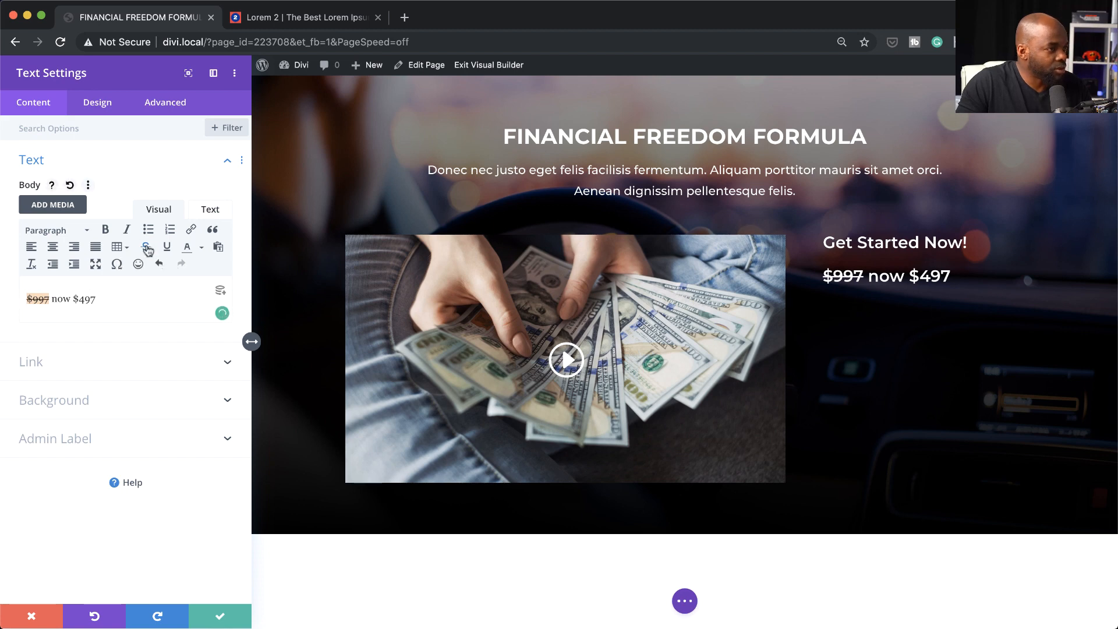
Step: Set the price text's font weight to Bold and its size to 38px
left_click(107, 103)
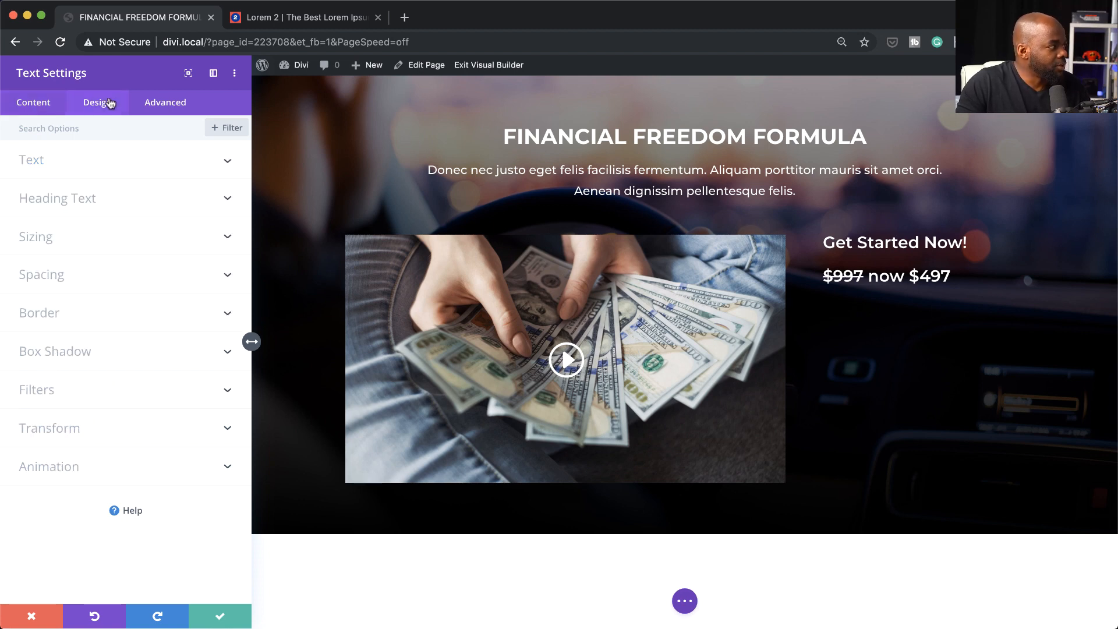
left_click(55, 166)
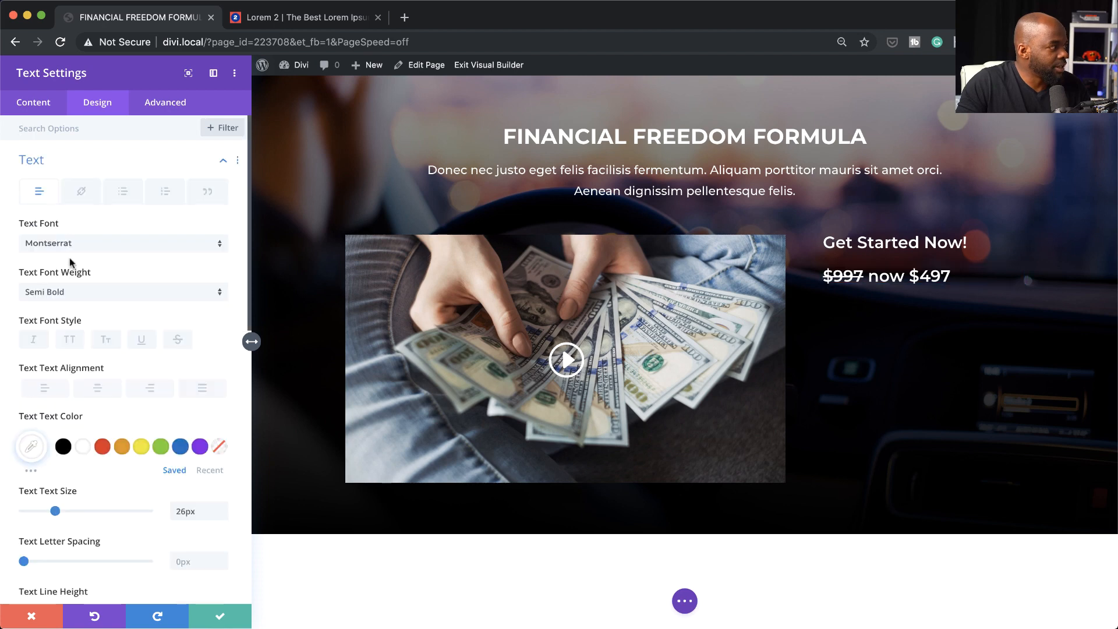
left_click(72, 299)
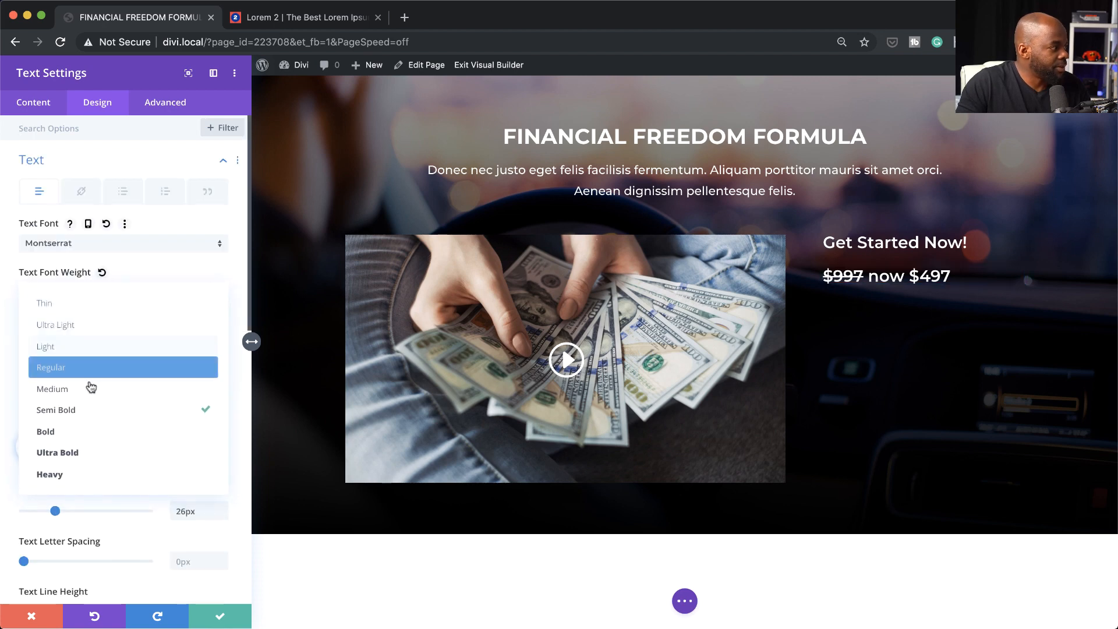
left_click(97, 440)
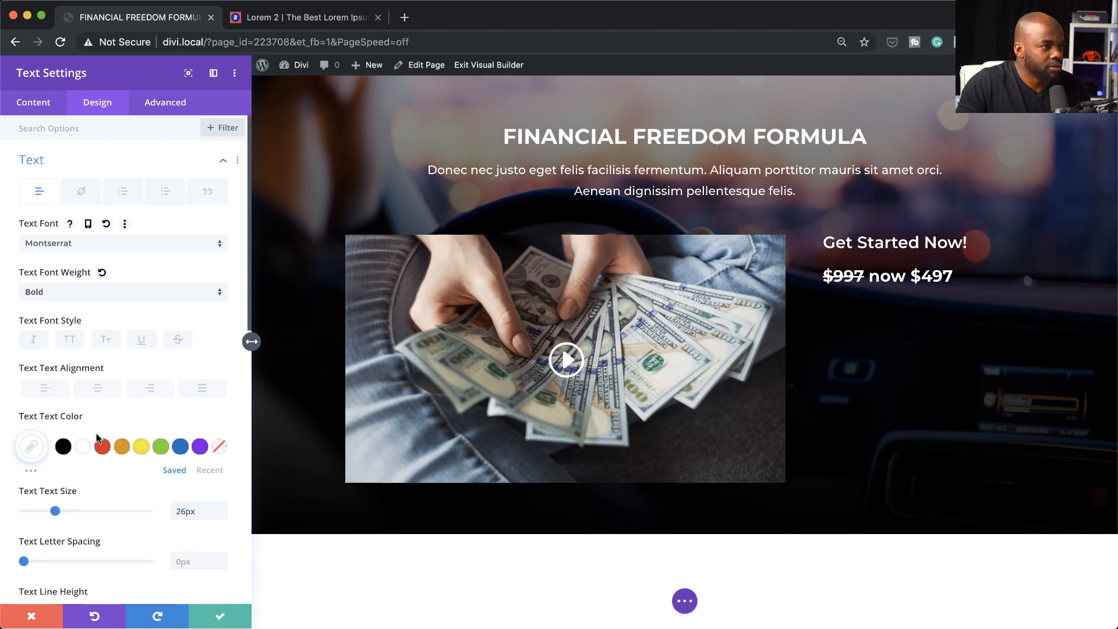
left_click_drag(56, 511, 71, 513)
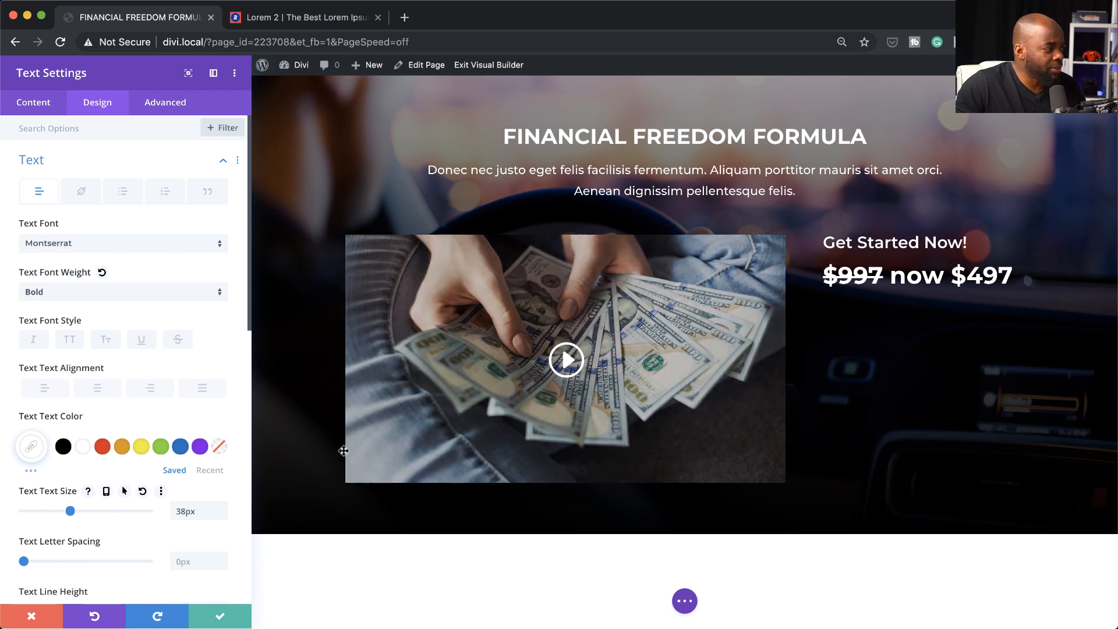
Step: Center-align the price text for tablet, check the phone and desktop views, and save the module
left_click(107, 493)
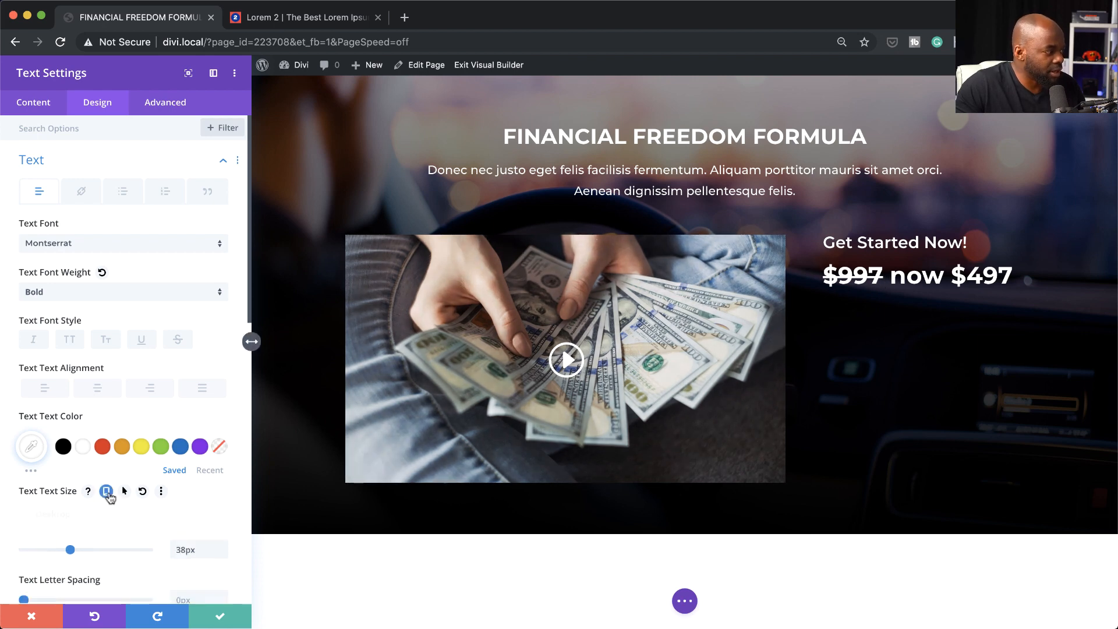
left_click(123, 515)
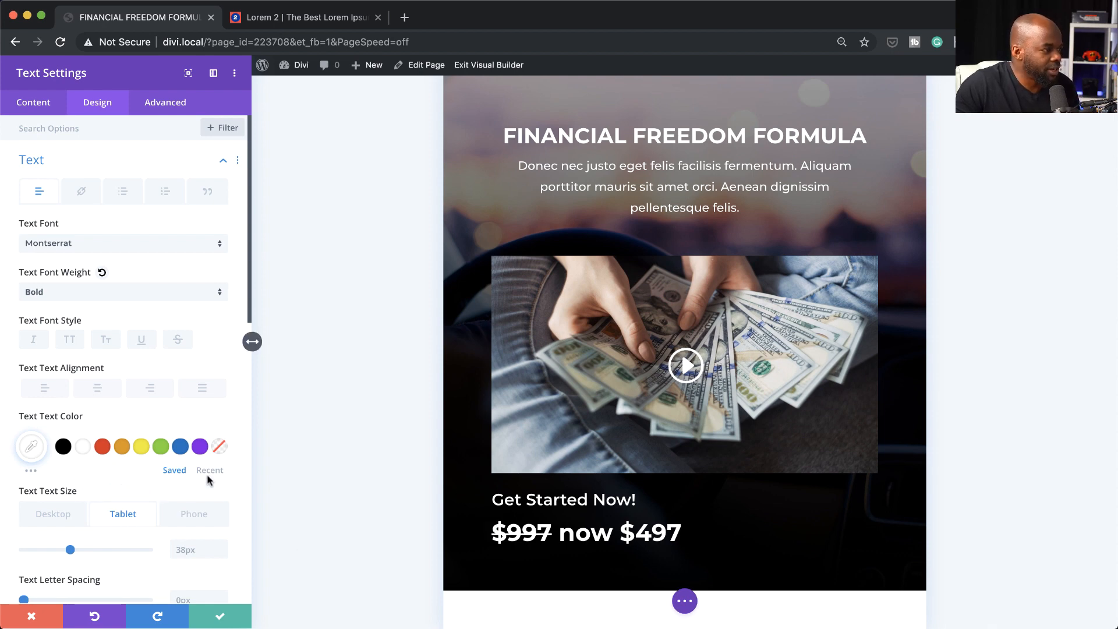
scroll(208, 474, "down", 4)
scroll(174, 496, "up", 1)
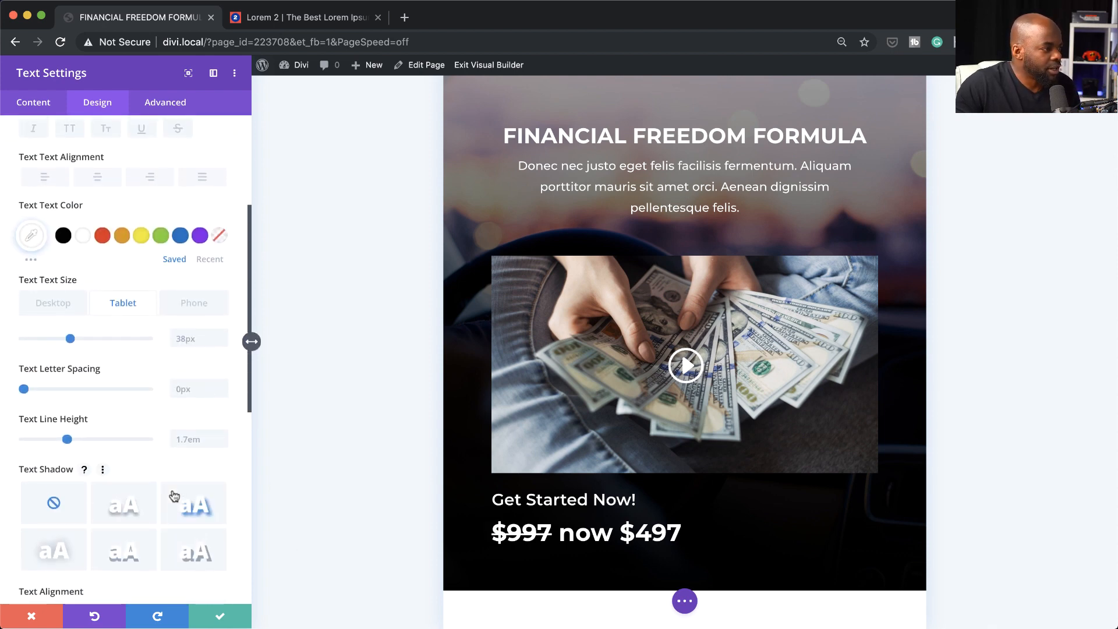
scroll(175, 495, "up", 1)
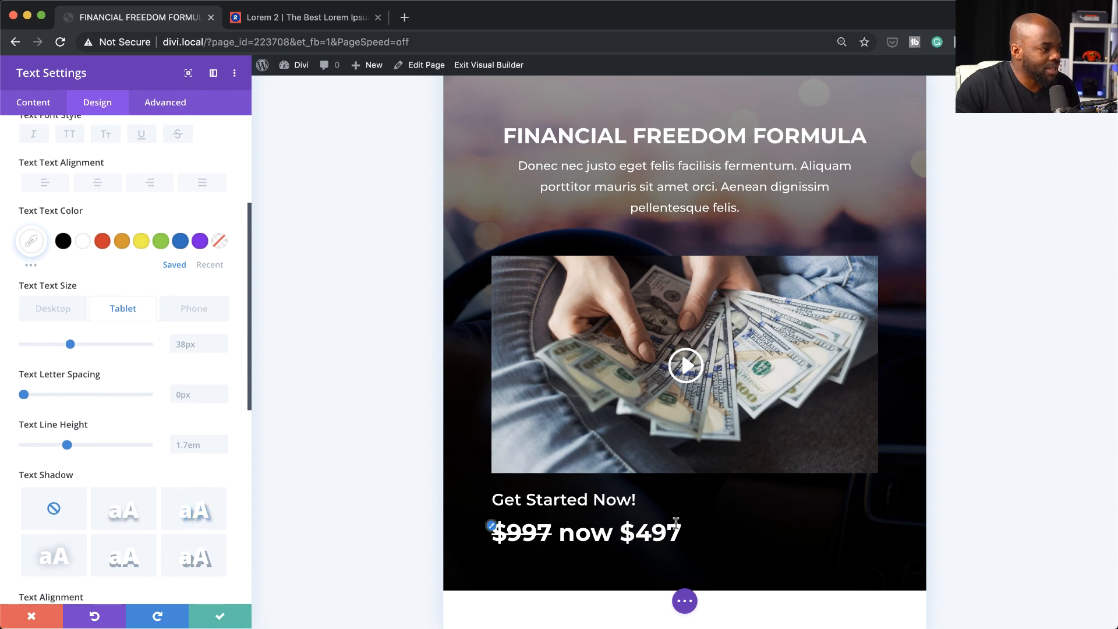
scroll(120, 244, "up", 1)
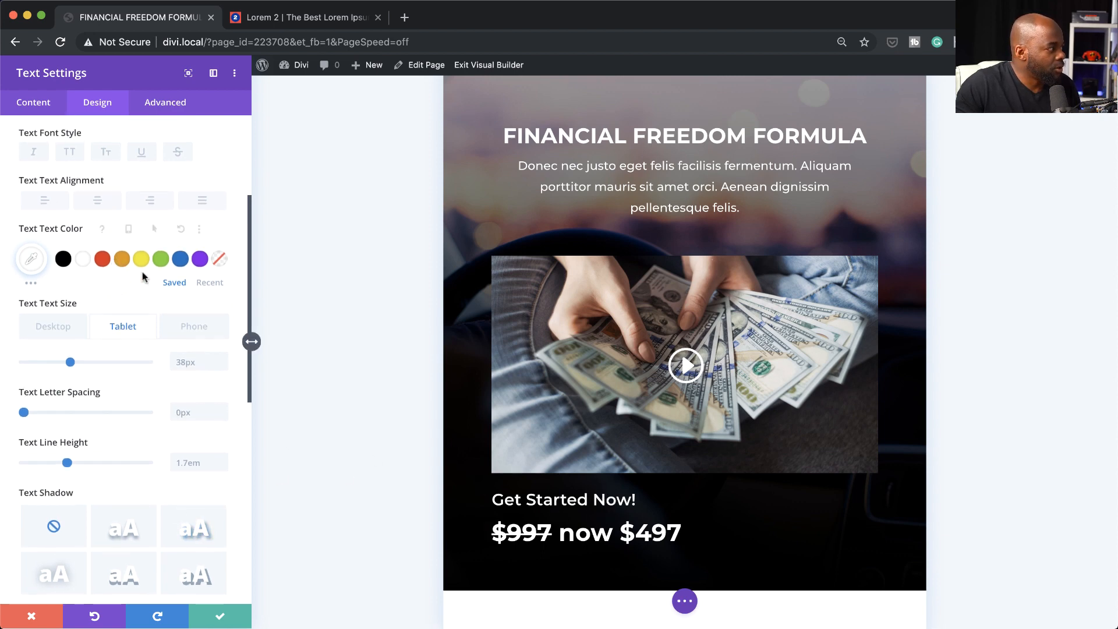
left_click(133, 184)
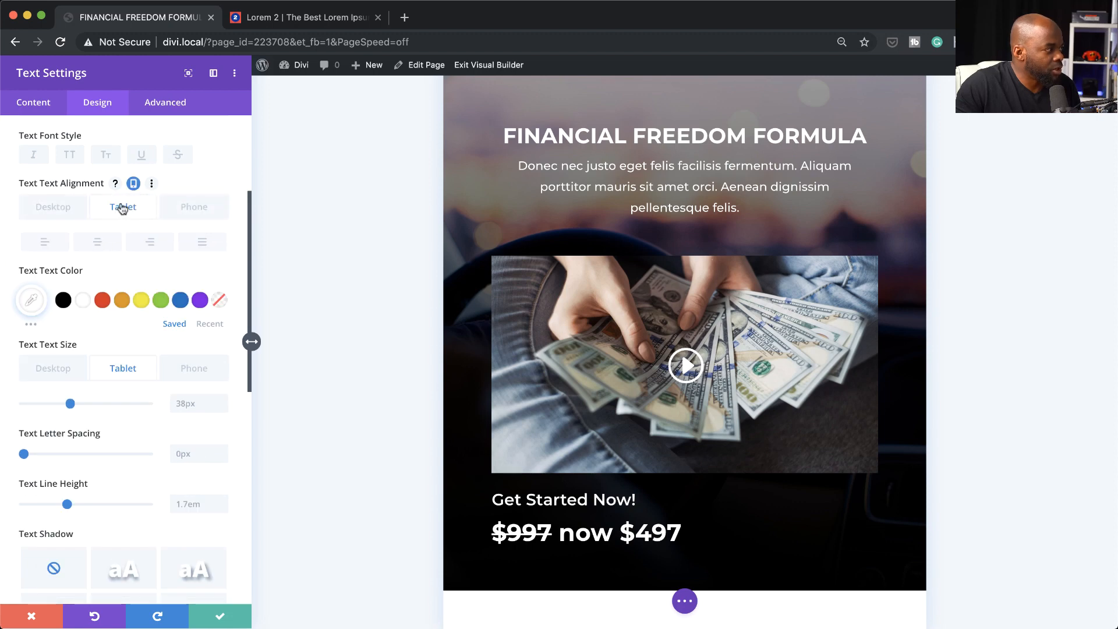
left_click(100, 242)
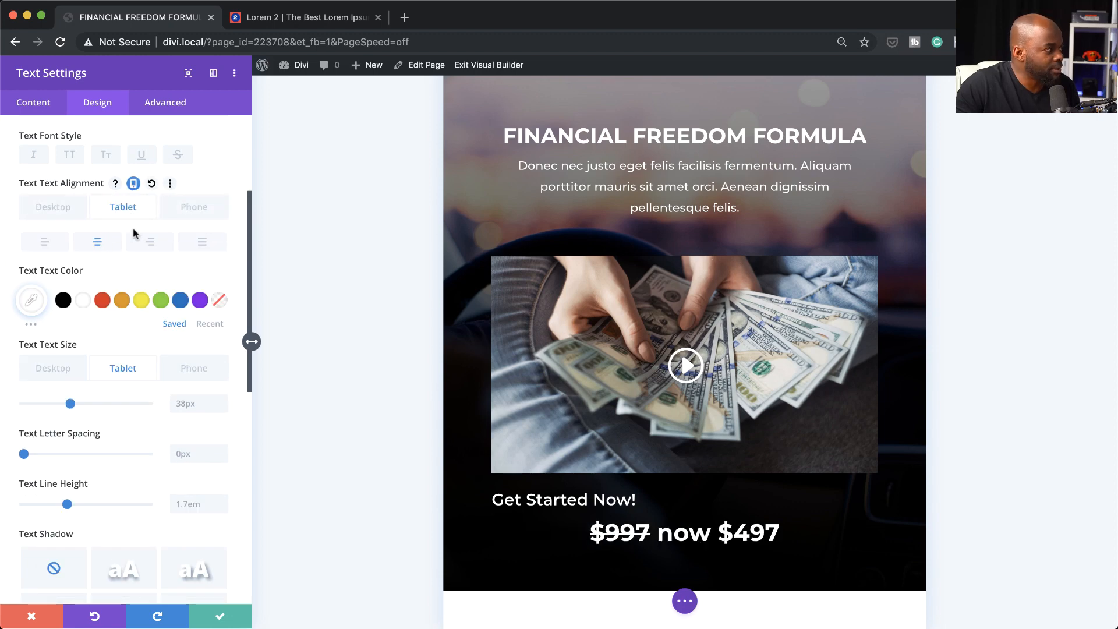
left_click(197, 207)
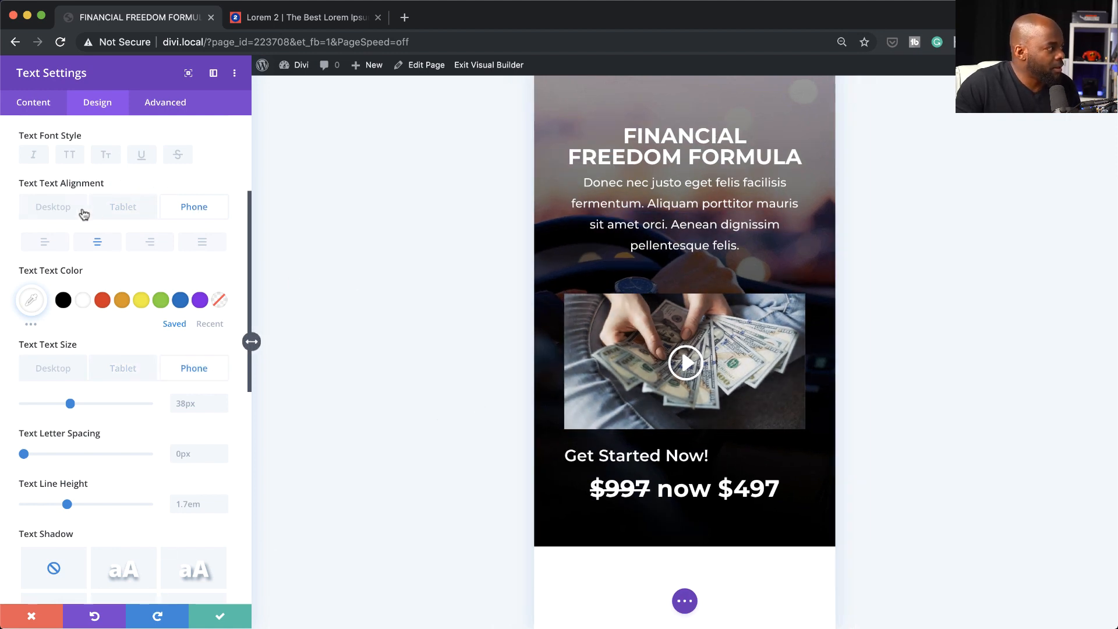
left_click(54, 208)
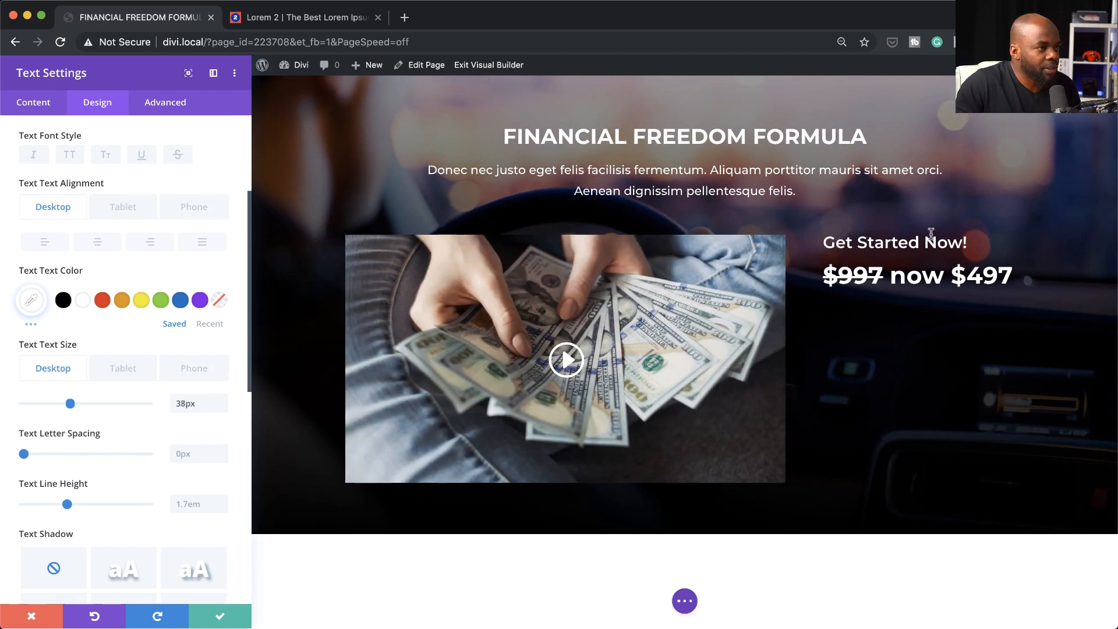
left_click(220, 616)
Step: Center-align the "Get Started Now!" text for tablet, check the phone and desktop views, and save the module
mouse_move(780, 245)
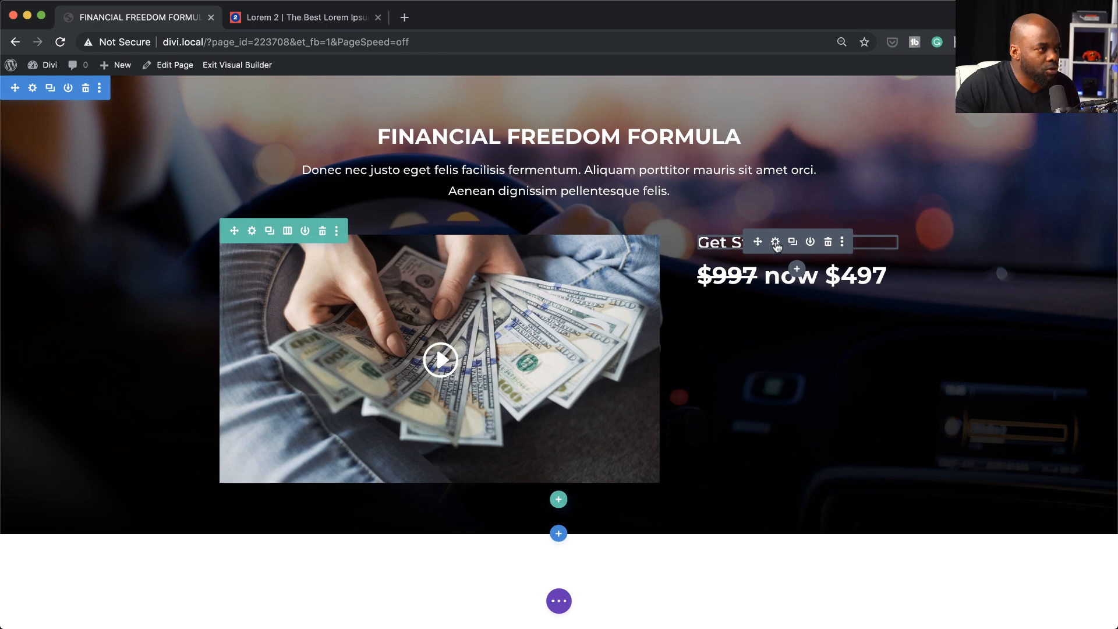
left_click(777, 243)
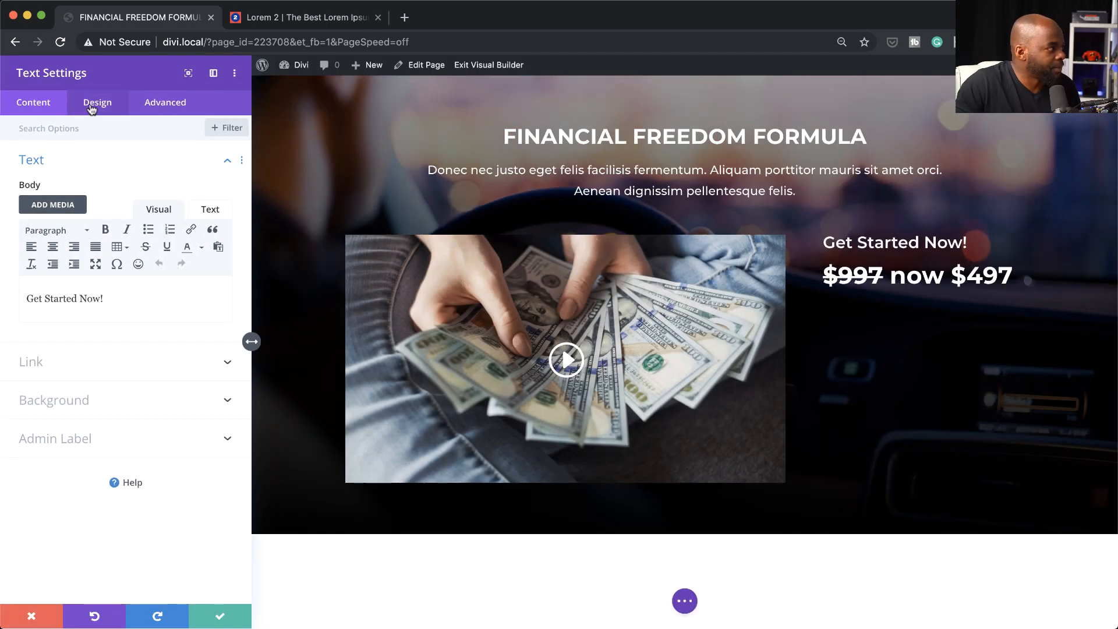
left_click(92, 106)
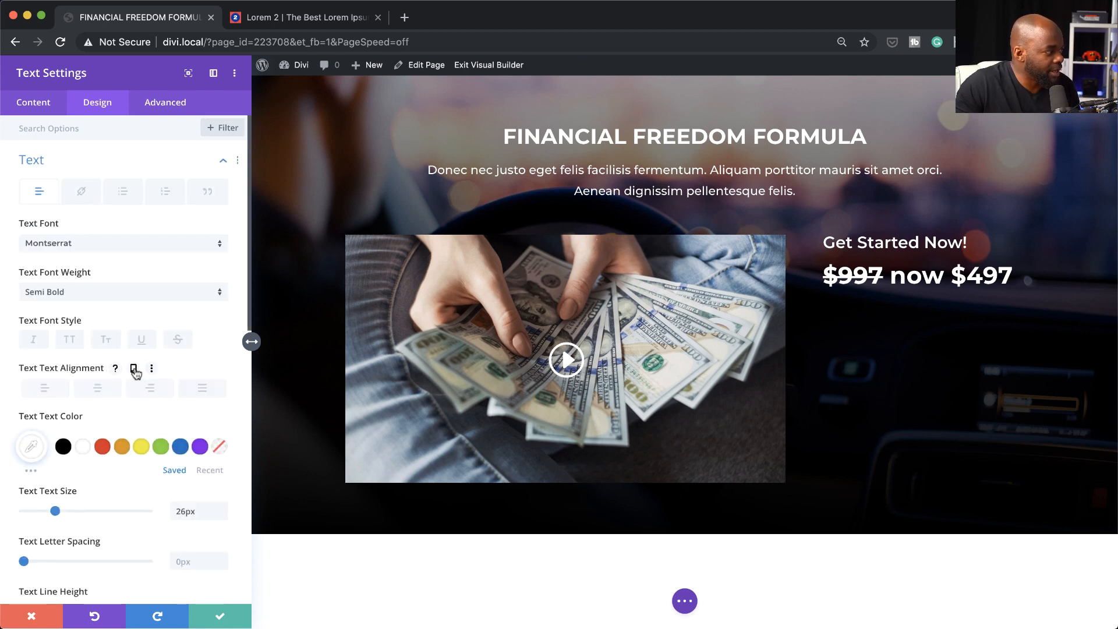
left_click(134, 369)
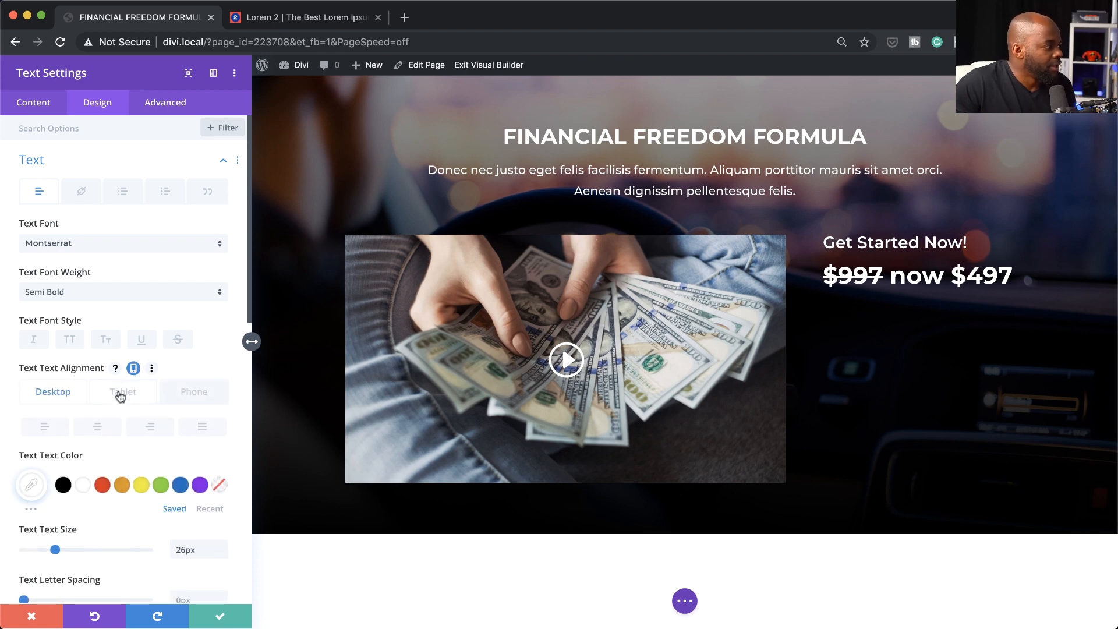
left_click(121, 393)
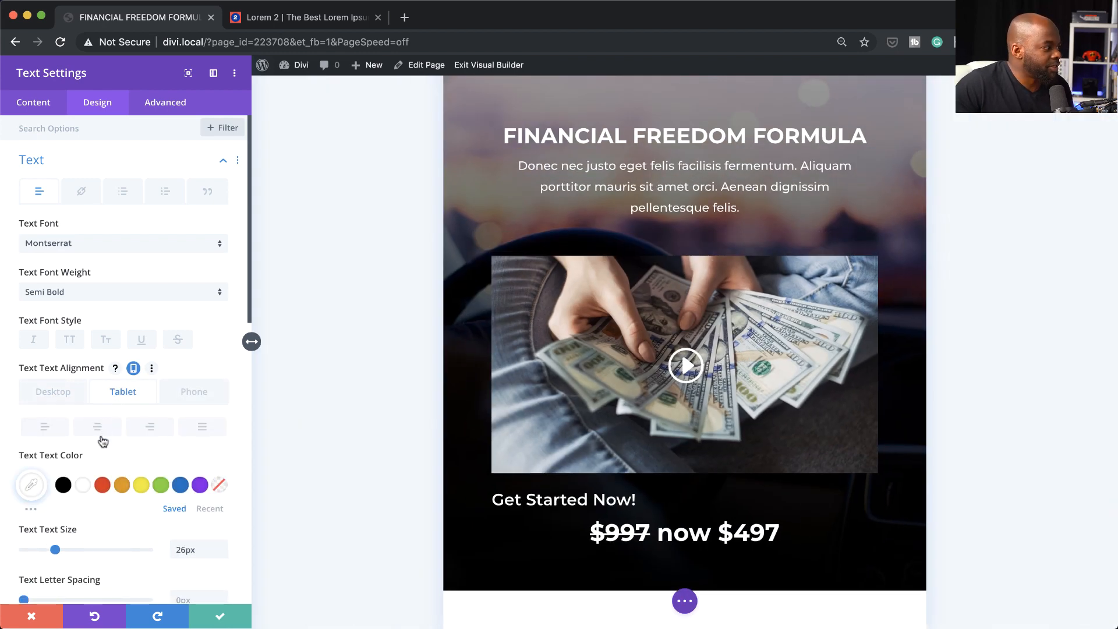
left_click(98, 428)
left_click(201, 401)
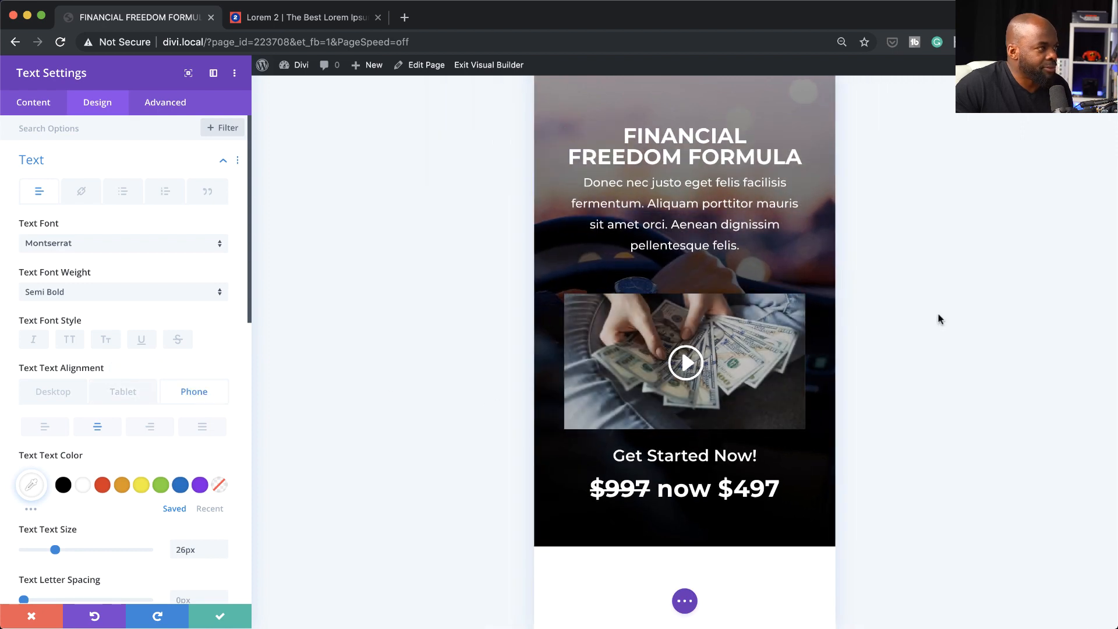
left_click(58, 398)
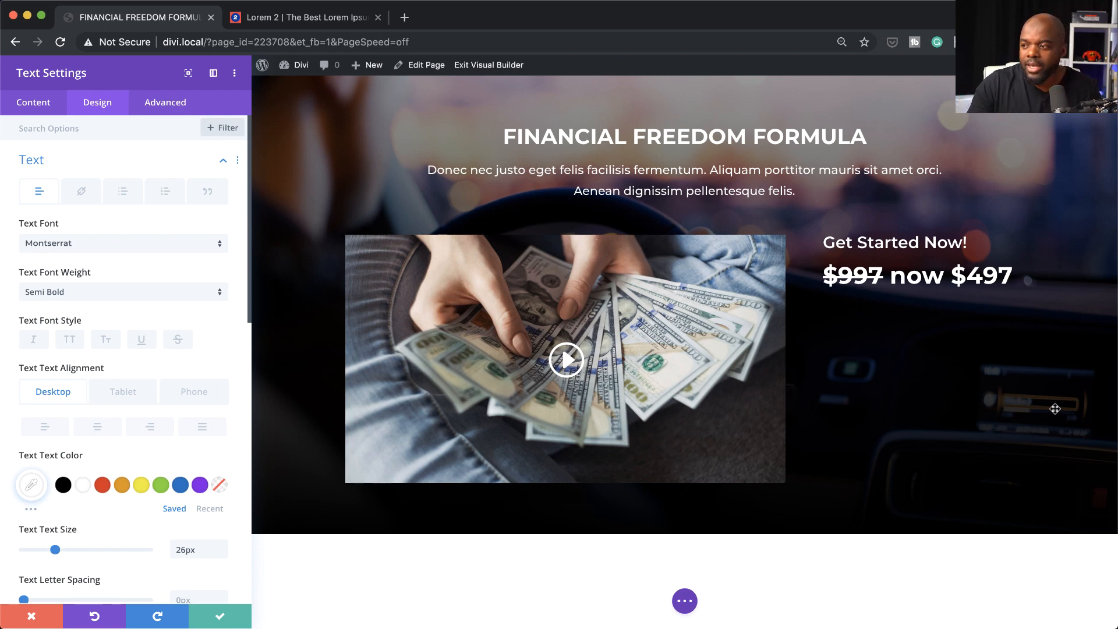
left_click(221, 618)
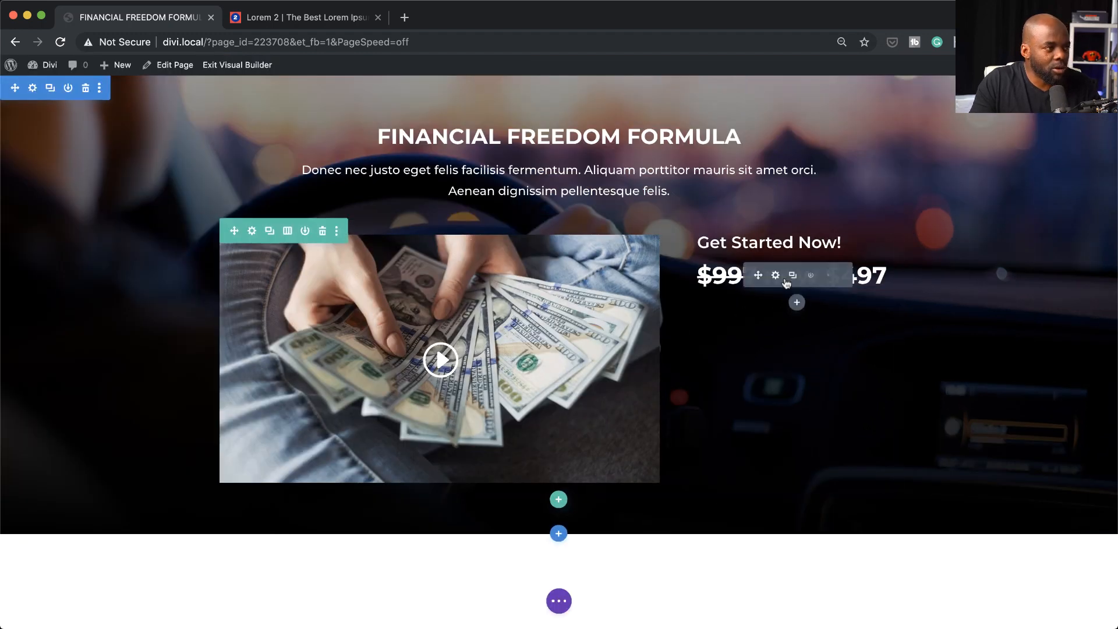
Step: Add a Button module below the "$997 now $497" price text and set its text to "BUY NOW"
left_click(797, 303)
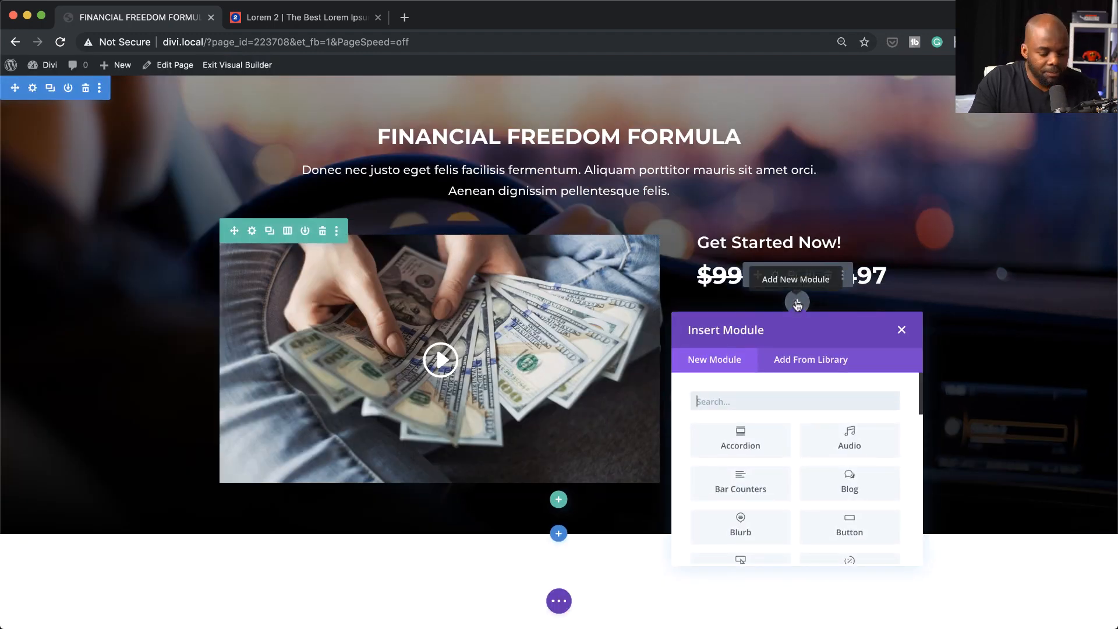
type("bu")
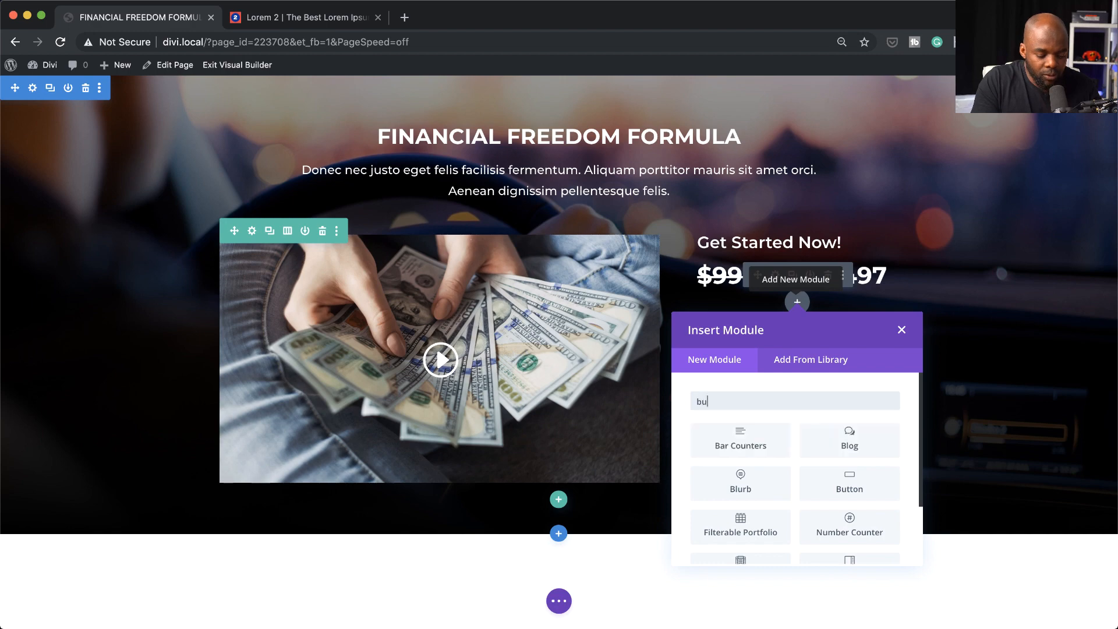
type("t")
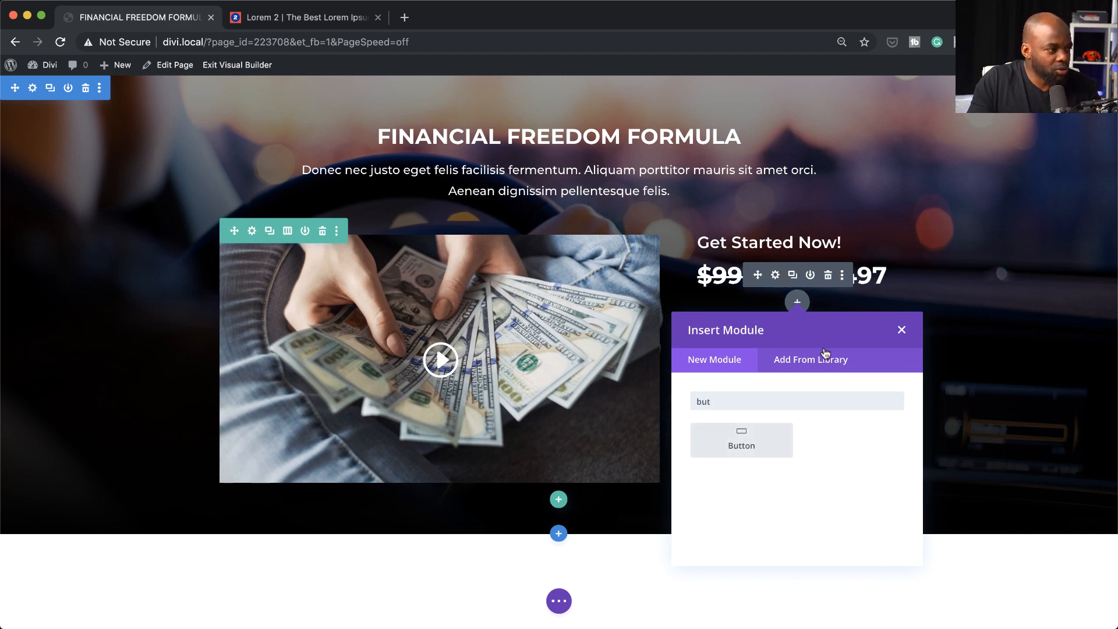
left_click(771, 442)
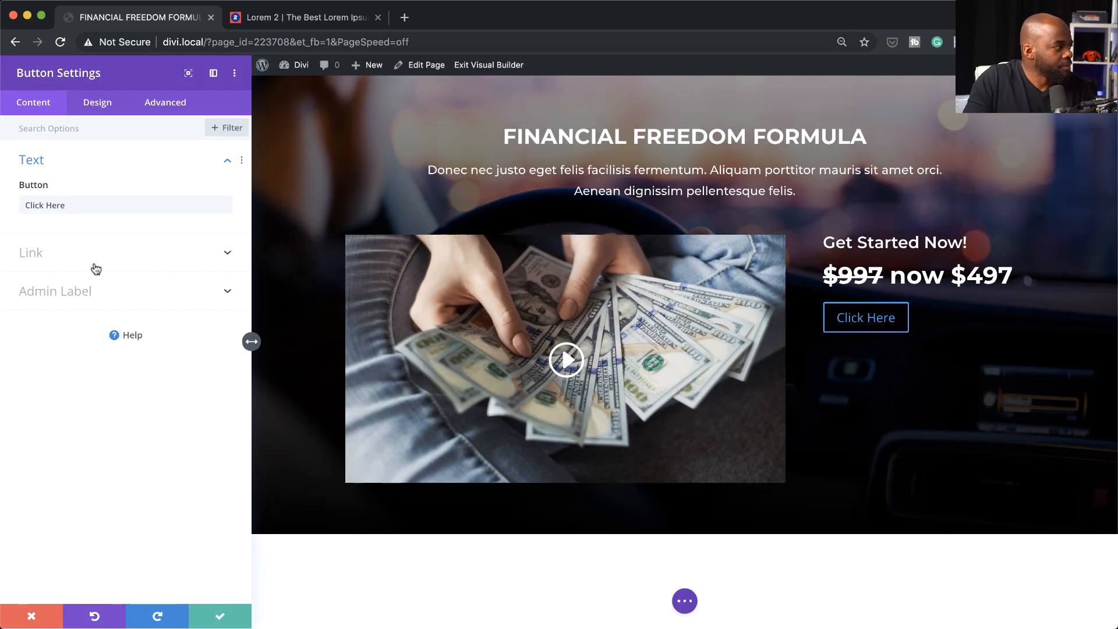
triple_click(78, 205)
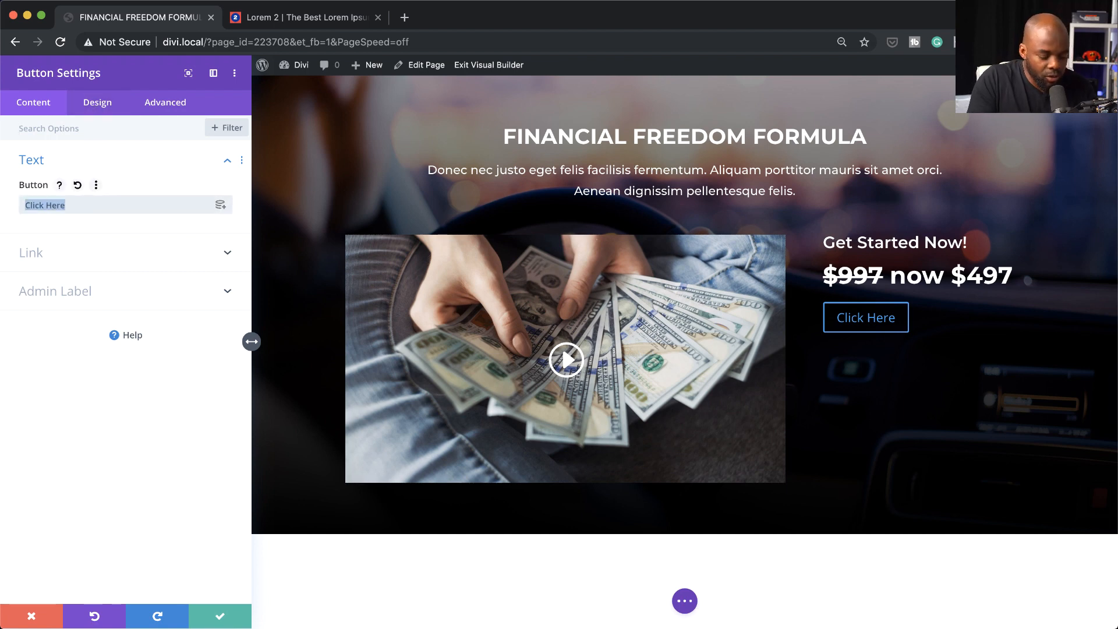
type("E")
key("BackSpace")
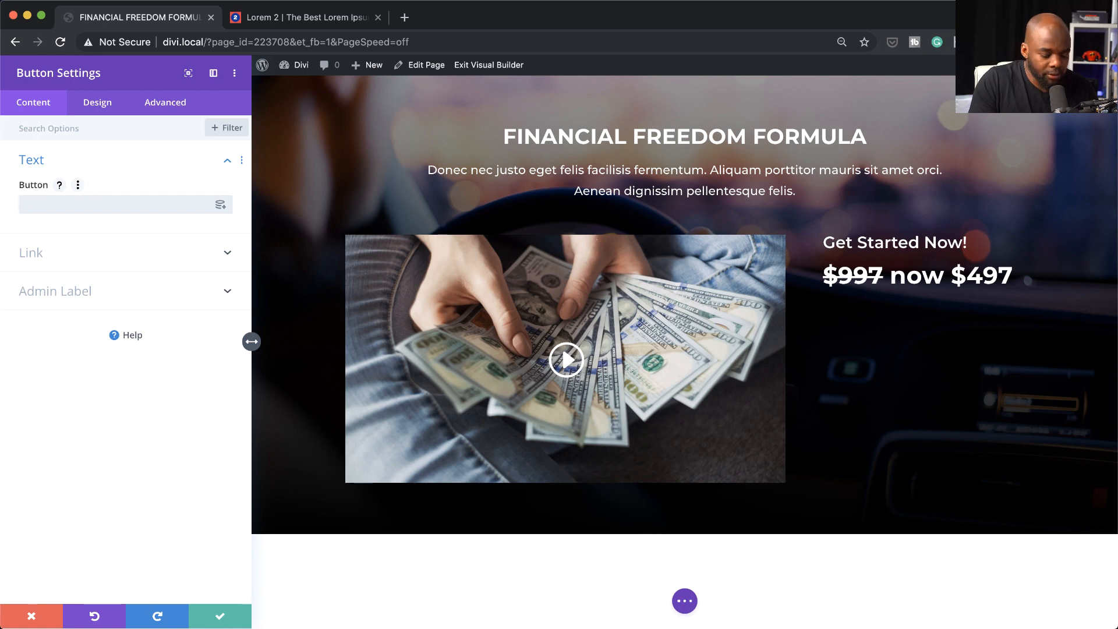
type("BUY NOW")
Step: Enable custom styles for the BUY NOW button, with an orange #e09900 background and white #ffffff text
left_click(97, 103)
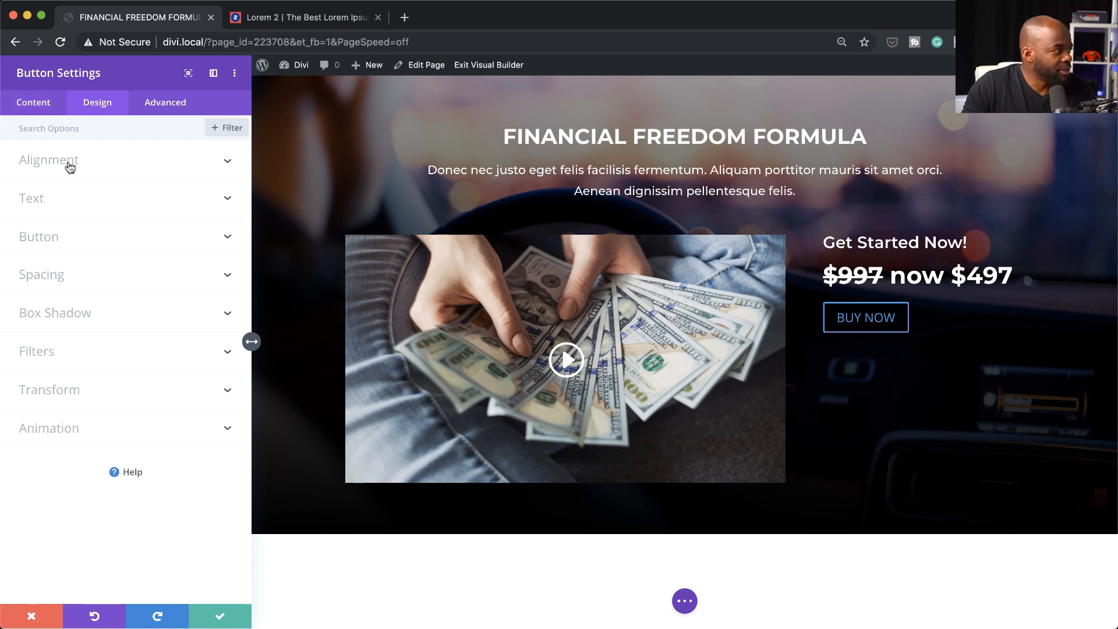
left_click(58, 241)
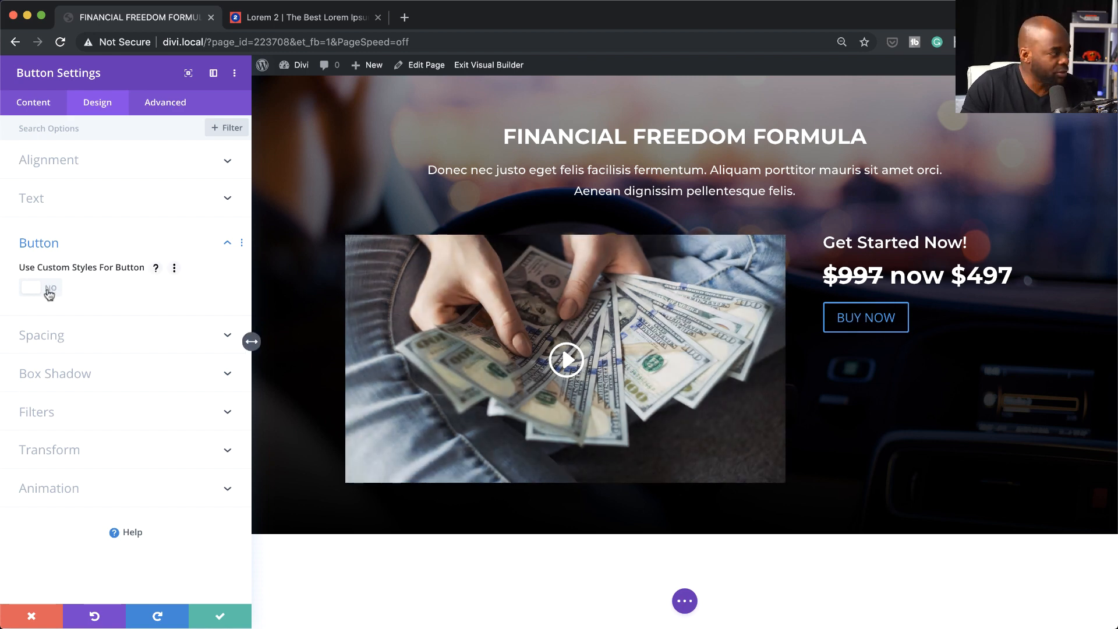
left_click(50, 291)
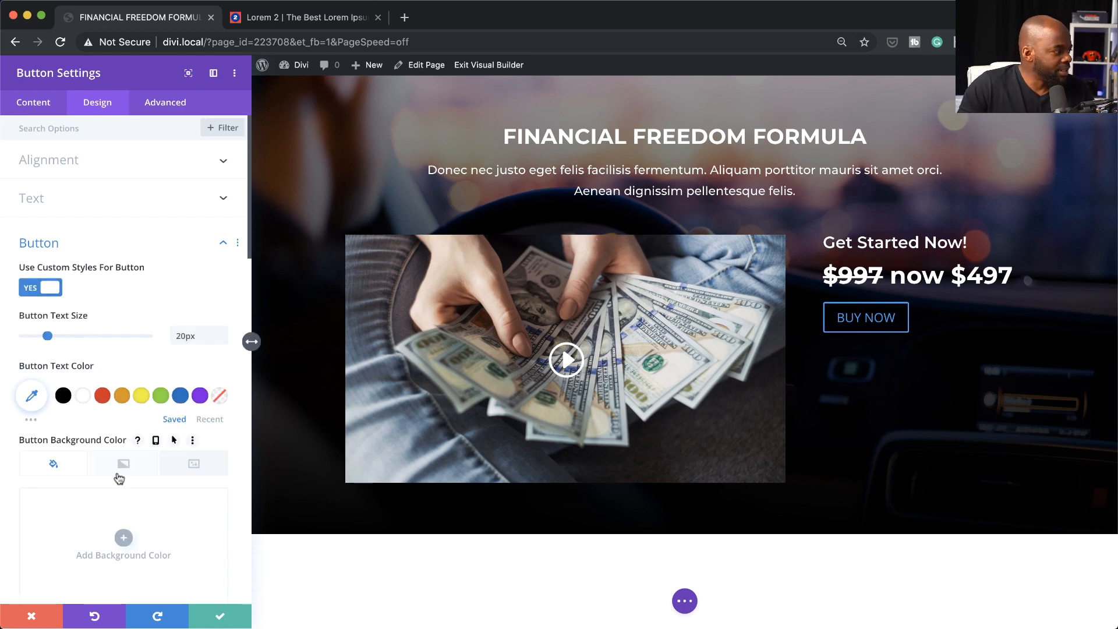
scroll(166, 513, "down", 1)
left_click(123, 502)
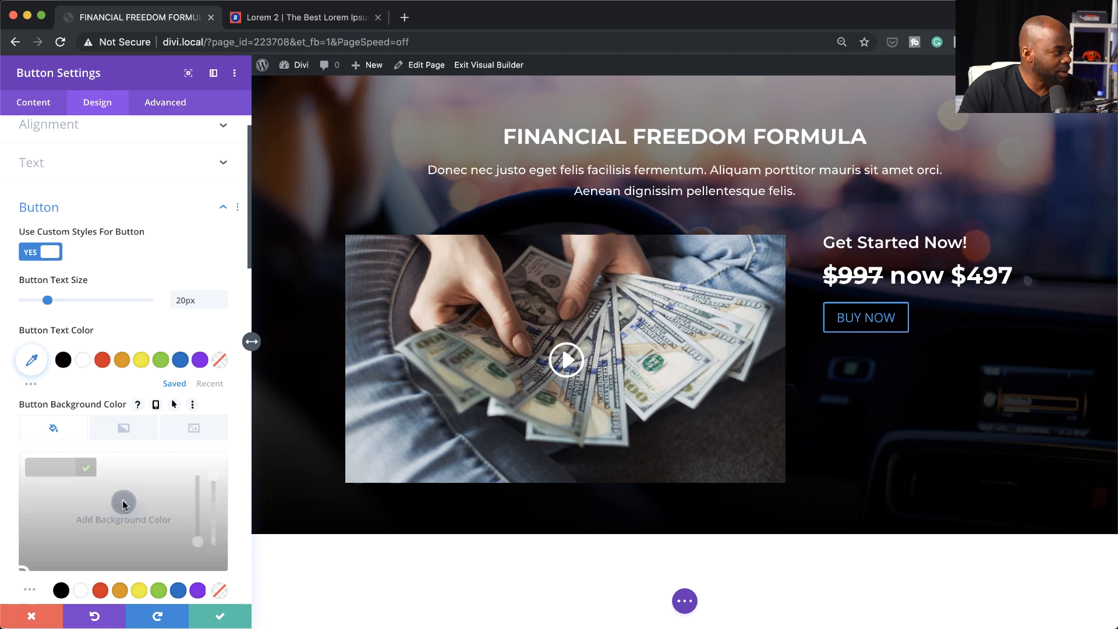
scroll(123, 513, "down", 2)
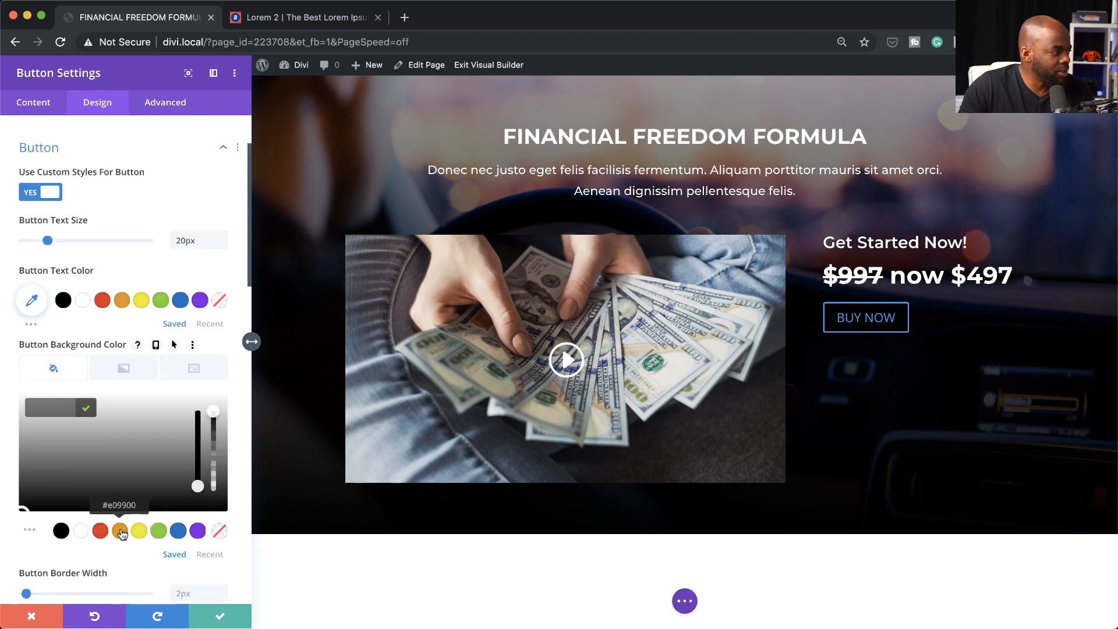
left_click(120, 532)
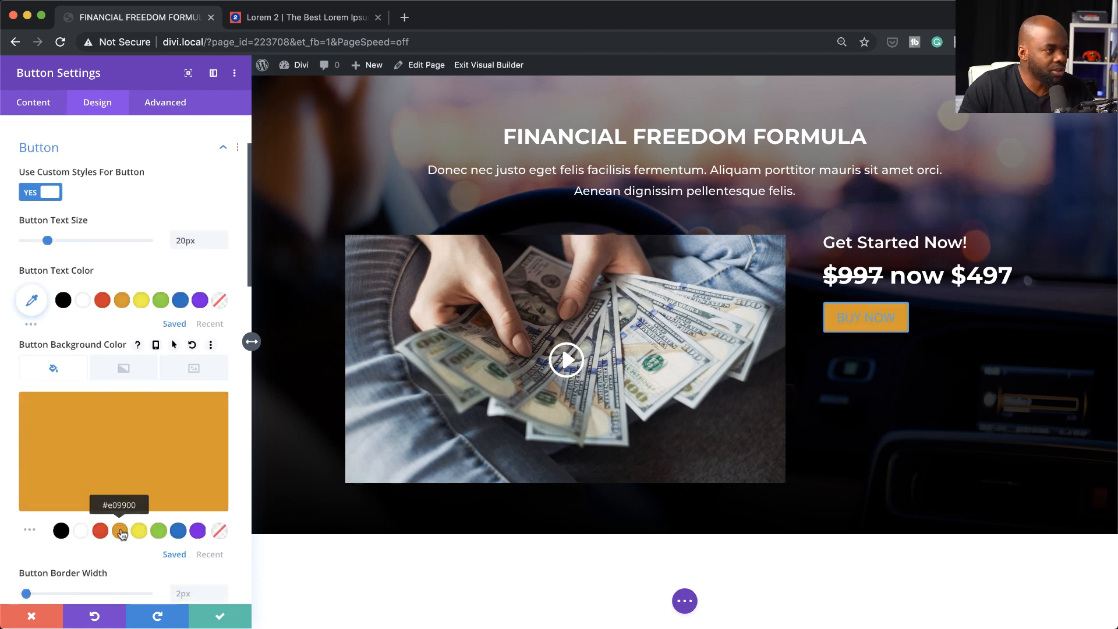
left_click(84, 302)
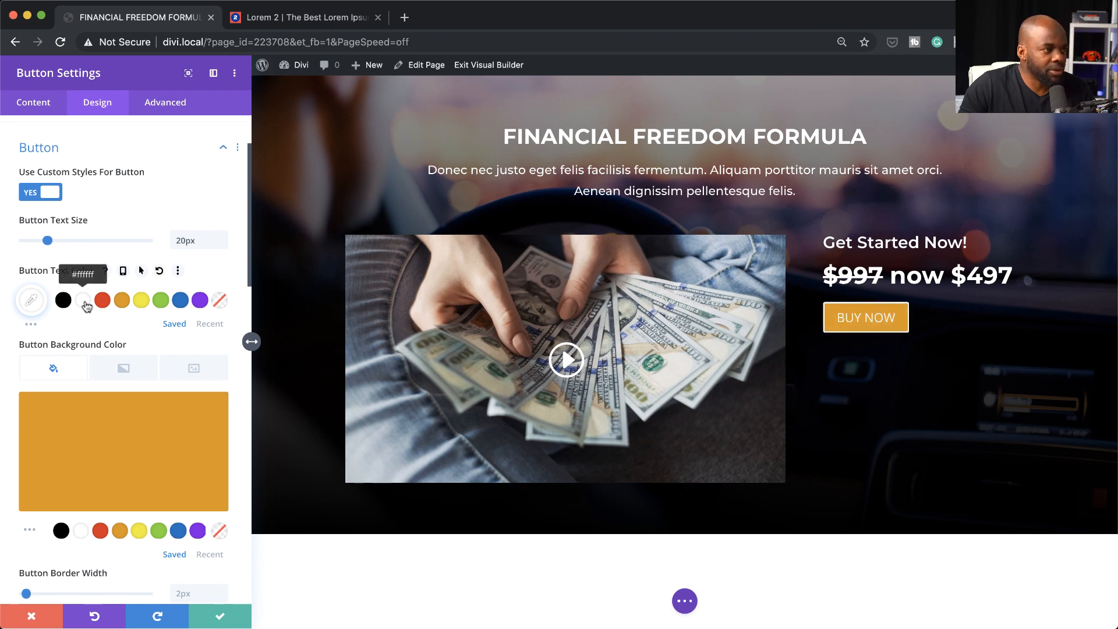
Step: Set the button's border width to 0px and its font to Montserrat in Bold weight
scroll(157, 492, "down", 2)
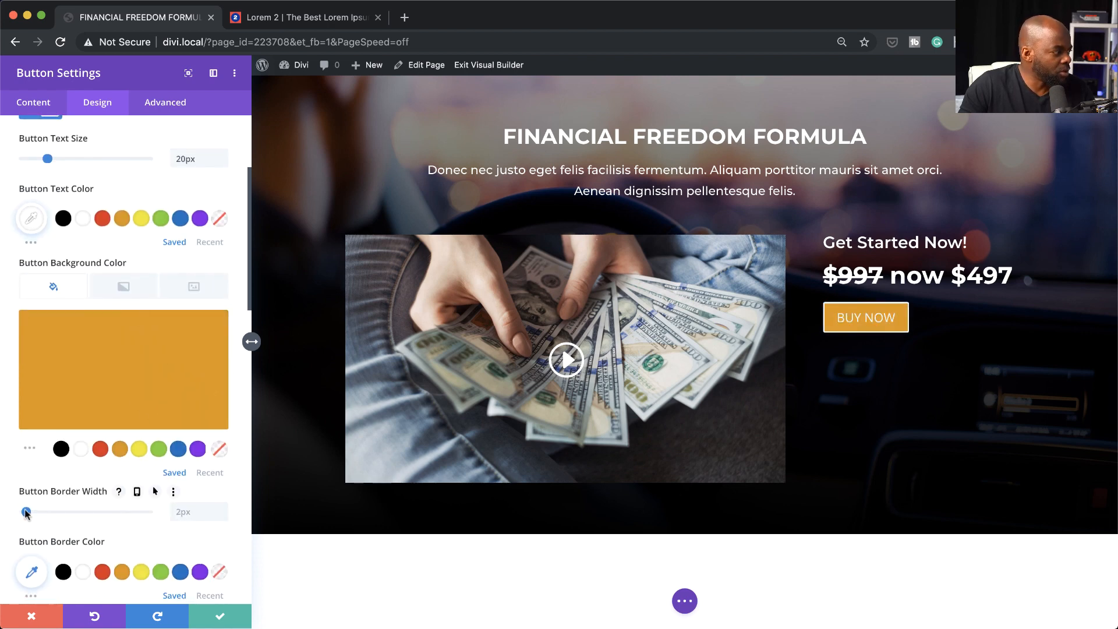
mouse_move(22, 510)
left_mouse_down()
mouse_move(1, 512)
mouse_move(35, 511)
mouse_move(1, 513)
left_mouse_up()
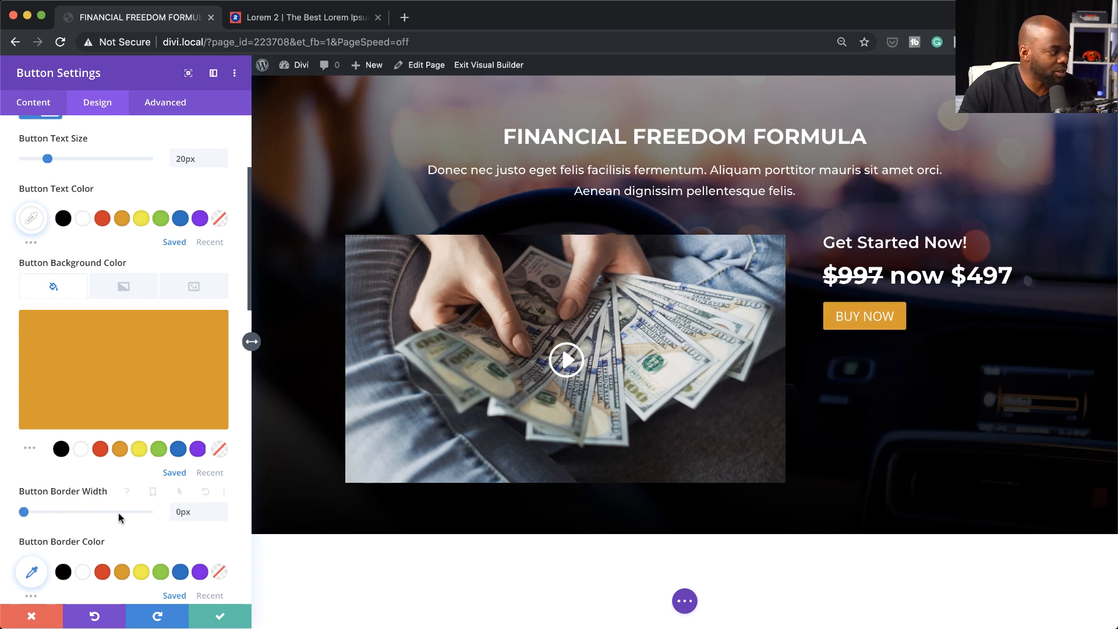
scroll(117, 512, "down", 3)
scroll(117, 512, "down", 3)
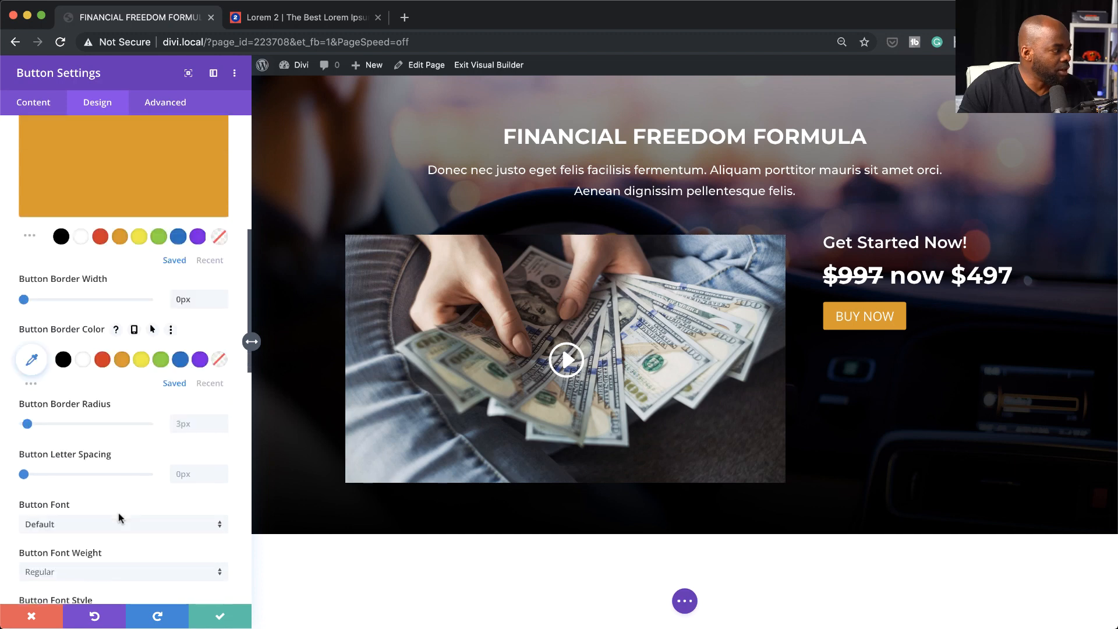
left_click(99, 477)
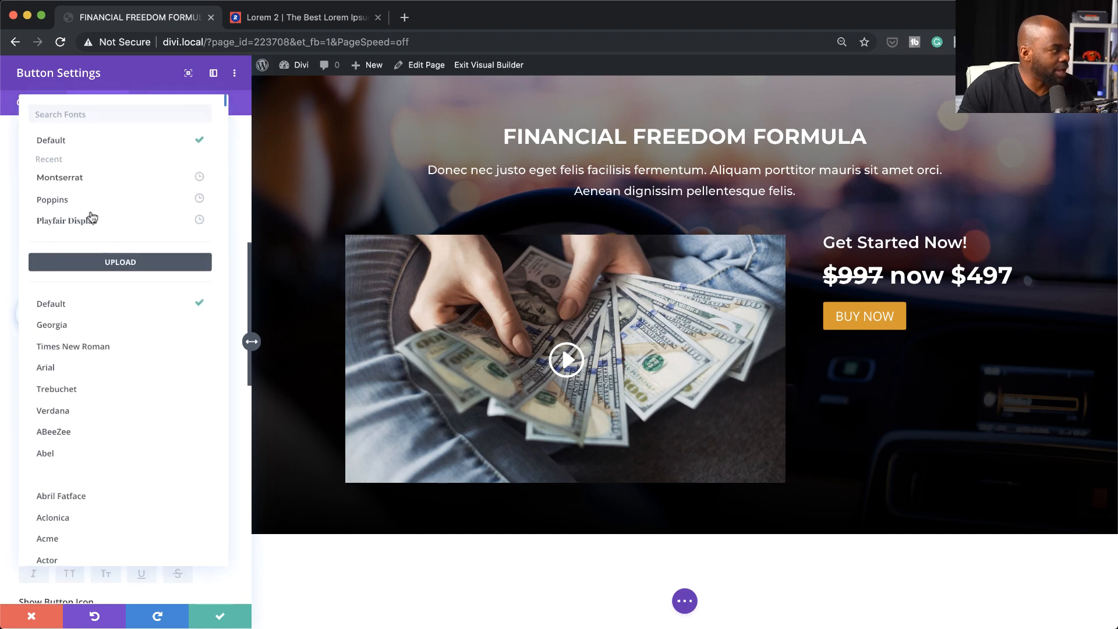
left_click(95, 185)
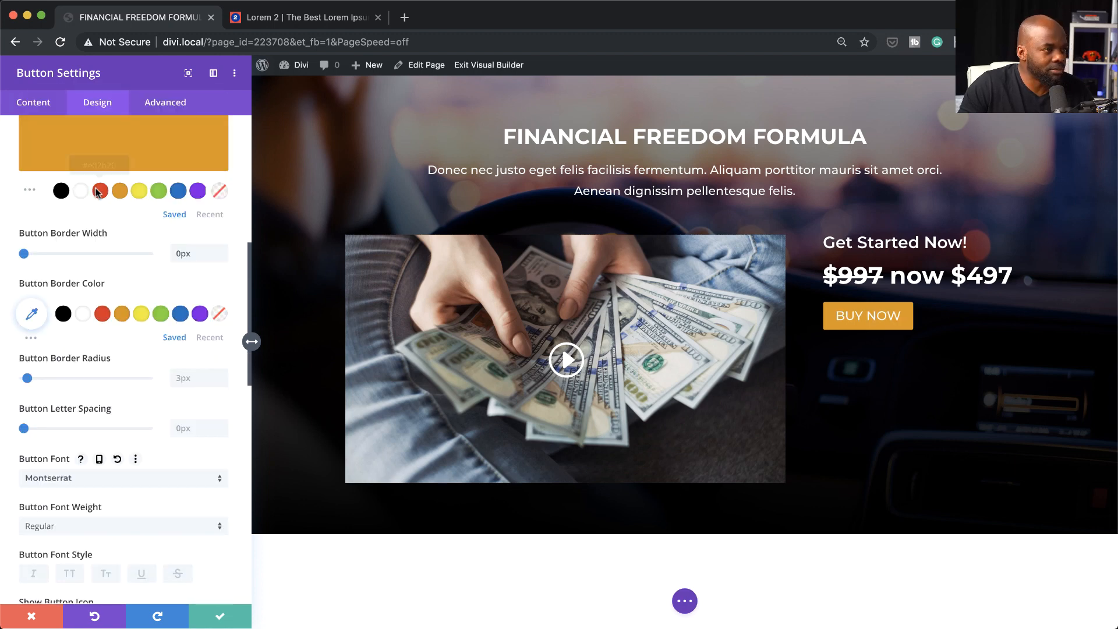
left_click(102, 527)
left_click(100, 508)
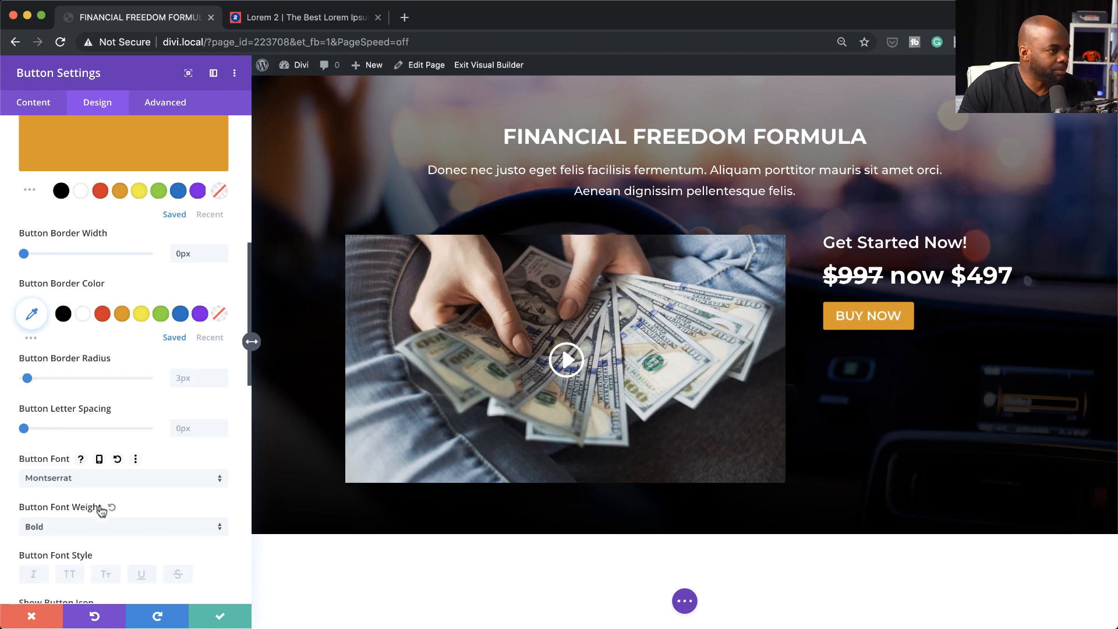
Step: Set the button's padding to a linked 10px top and bottom and 70px left and right, and check the tablet and phone views
scroll(204, 546, "down", 5)
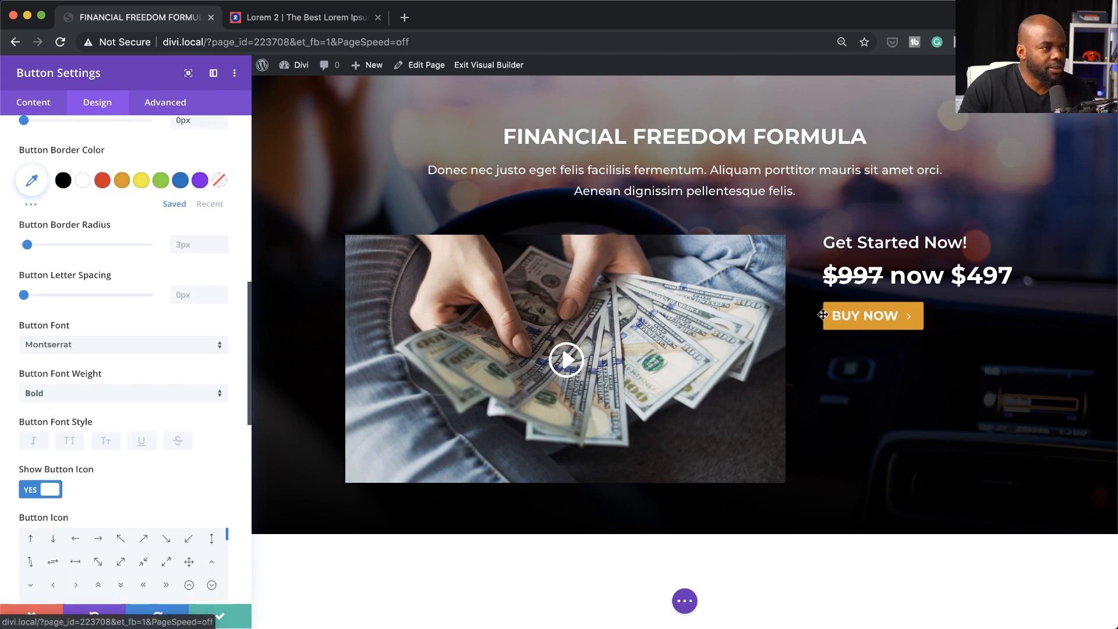
scroll(194, 506, "down", 1)
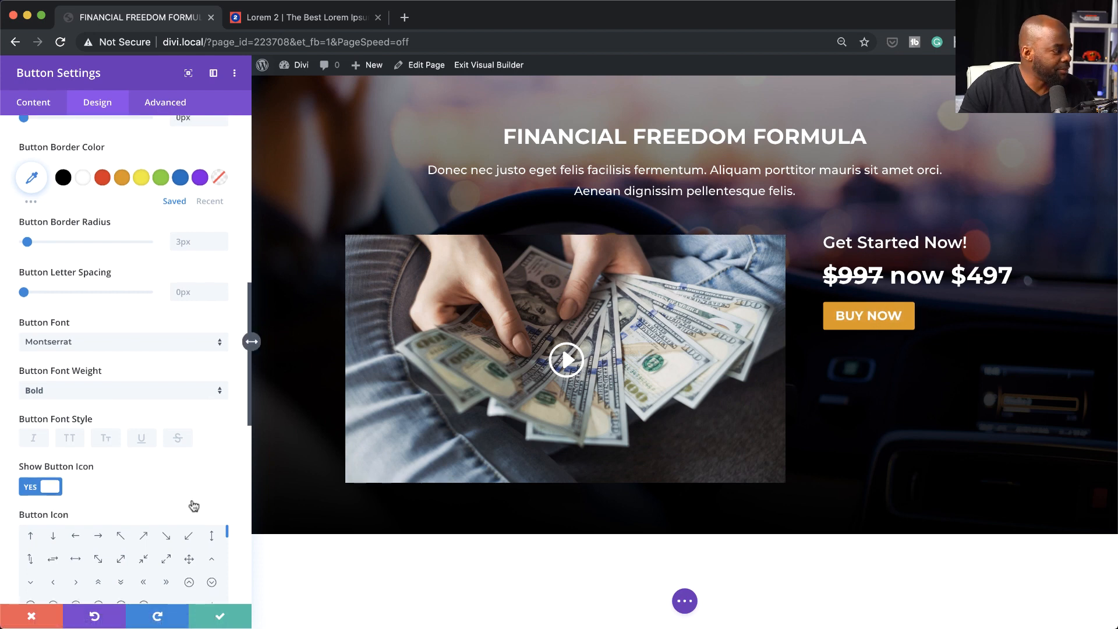
scroll(194, 506, "down", 15)
left_click(84, 381)
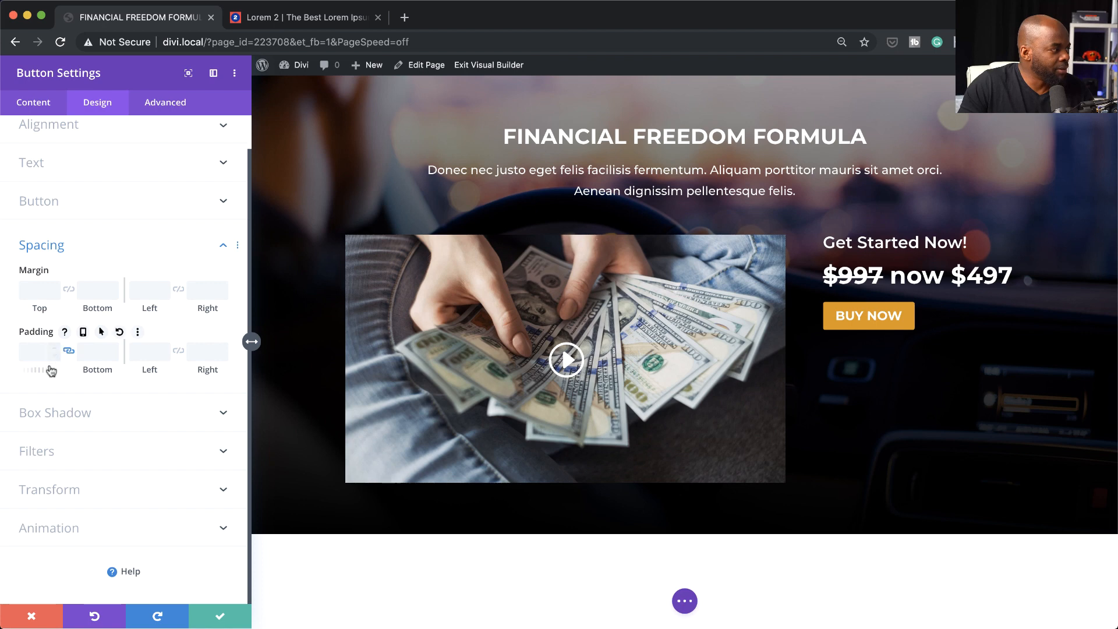
left_click(69, 351)
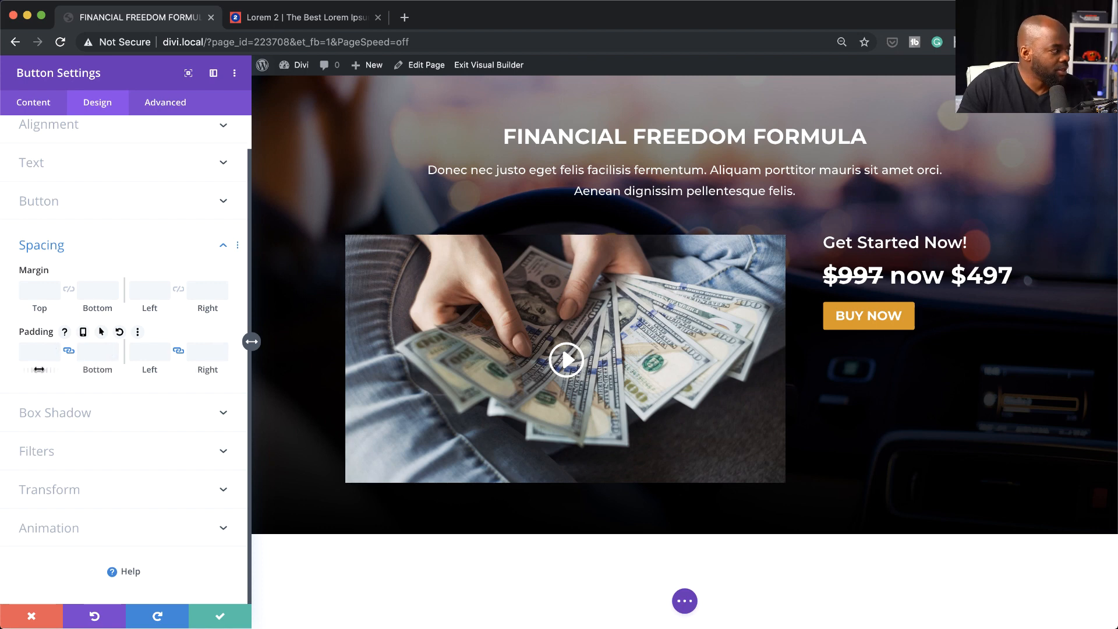
left_click_drag(38, 370, 46, 370)
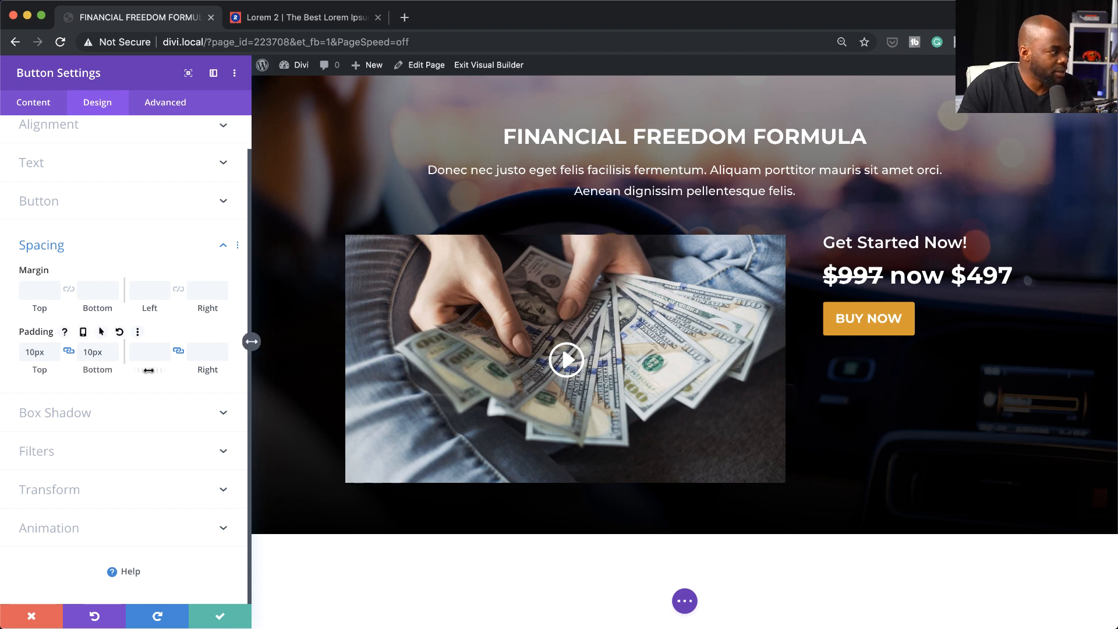
left_click_drag(151, 370, 197, 371)
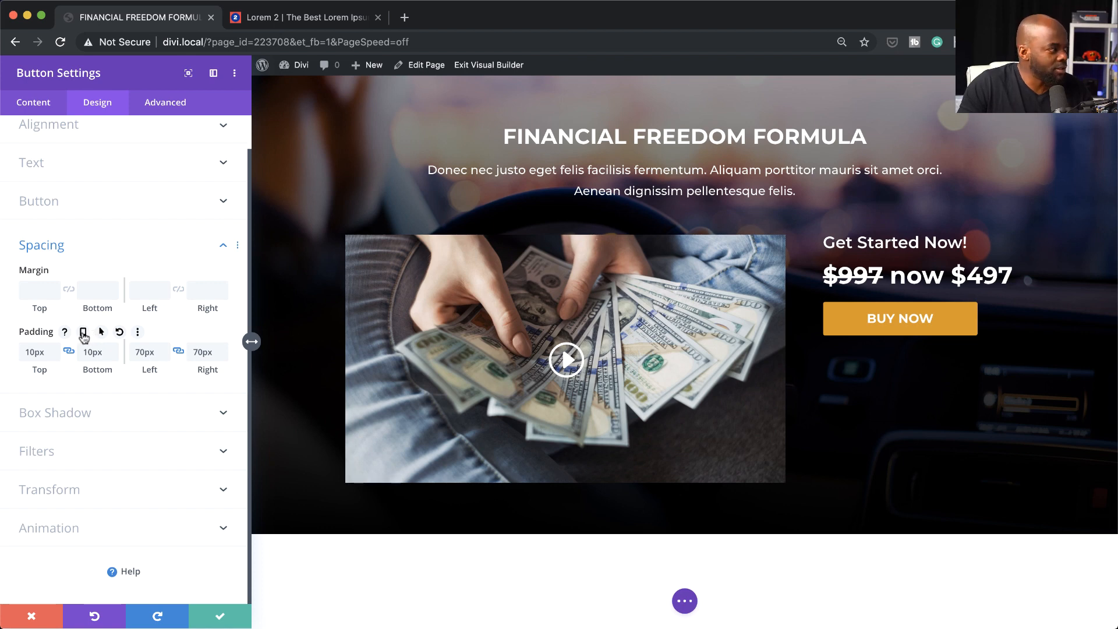
left_click(84, 333)
left_click(125, 357)
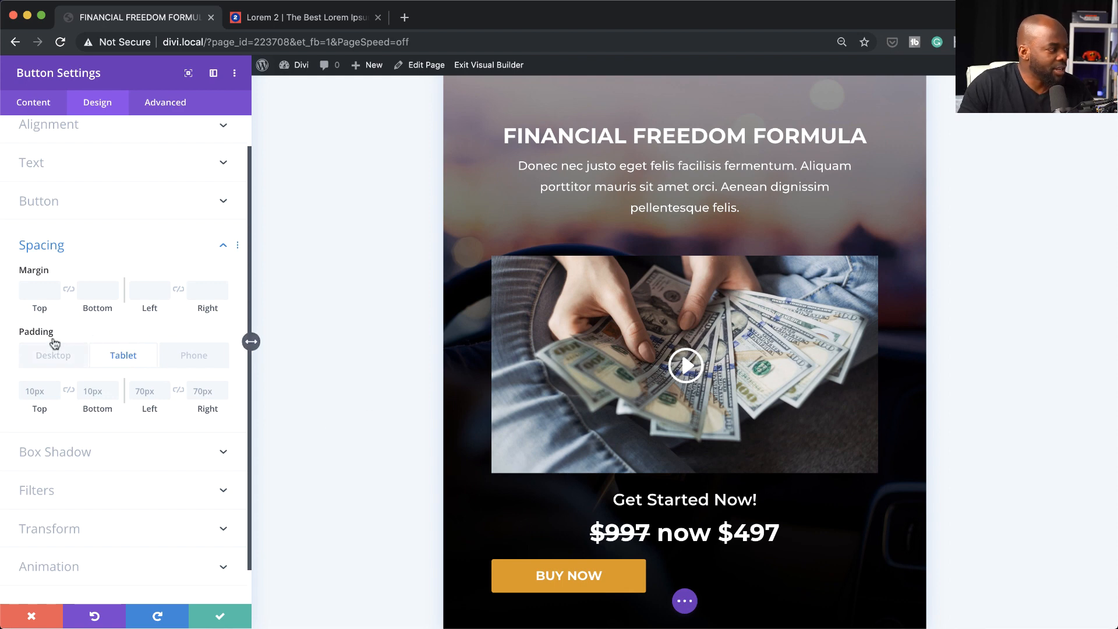
left_click(207, 357)
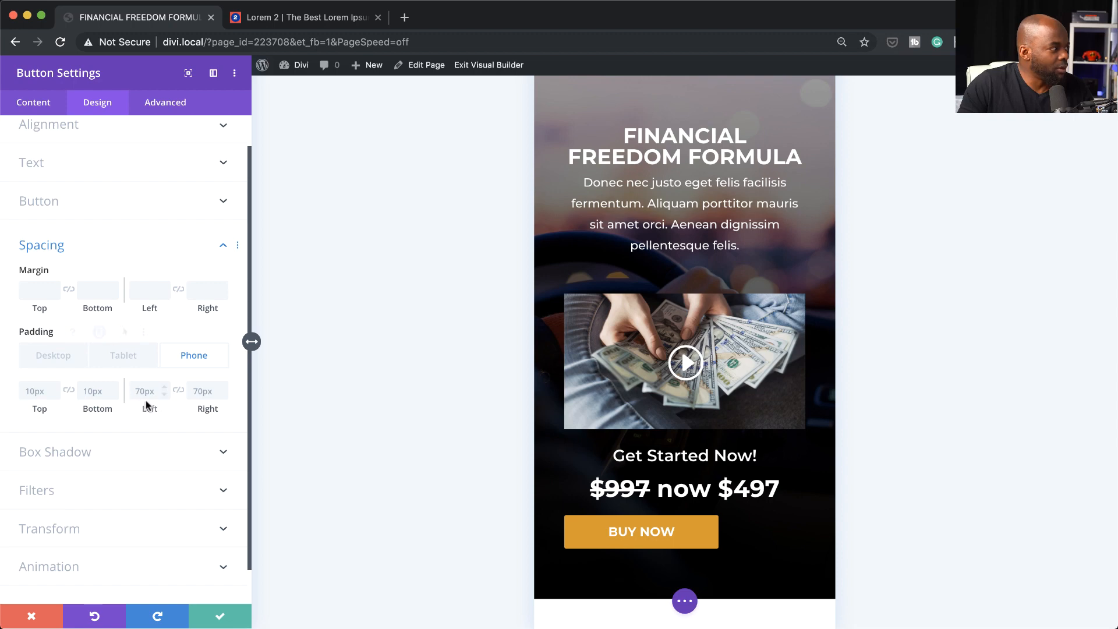
Step: Center-align the BUY NOW button for phone and tablet, check the desktop view, and save the module
scroll(153, 361, "up", 2)
left_click(117, 162)
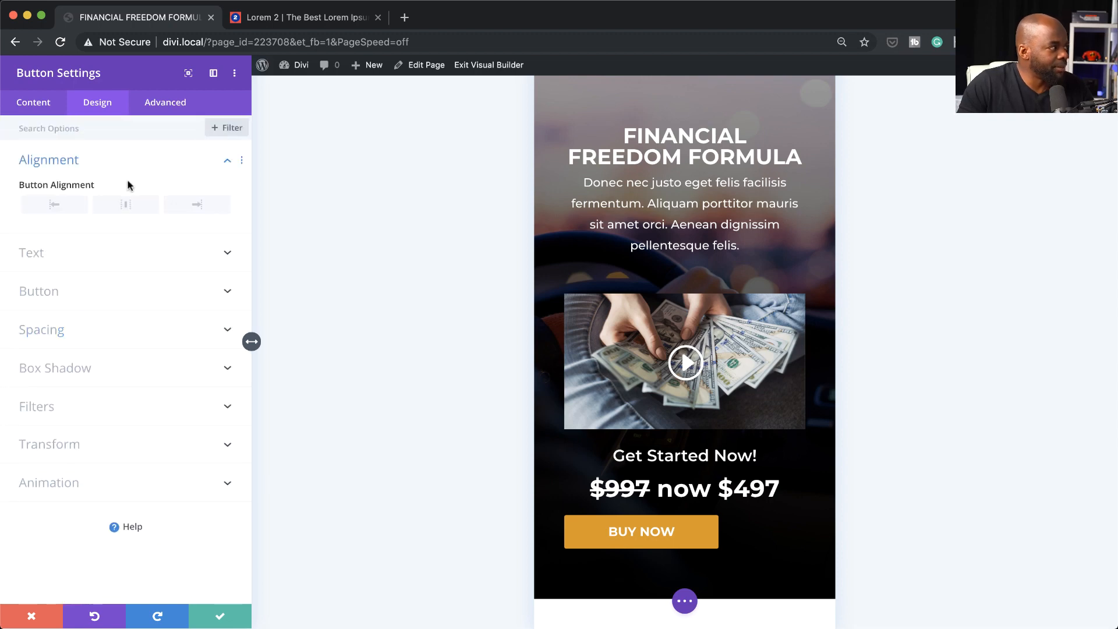
mouse_move(125, 187)
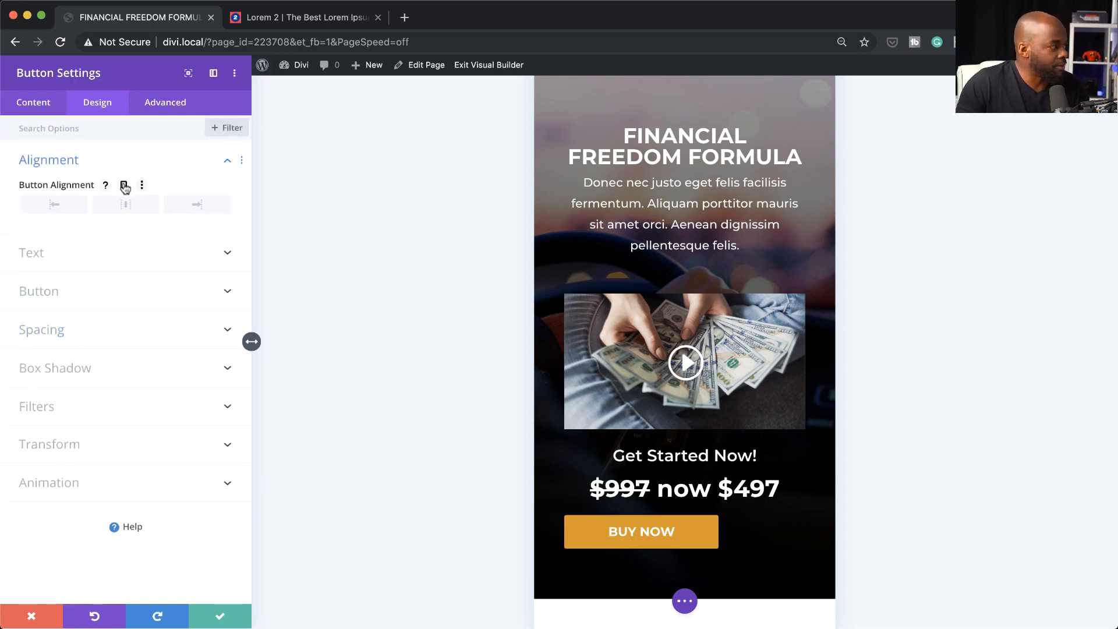
left_click(124, 186)
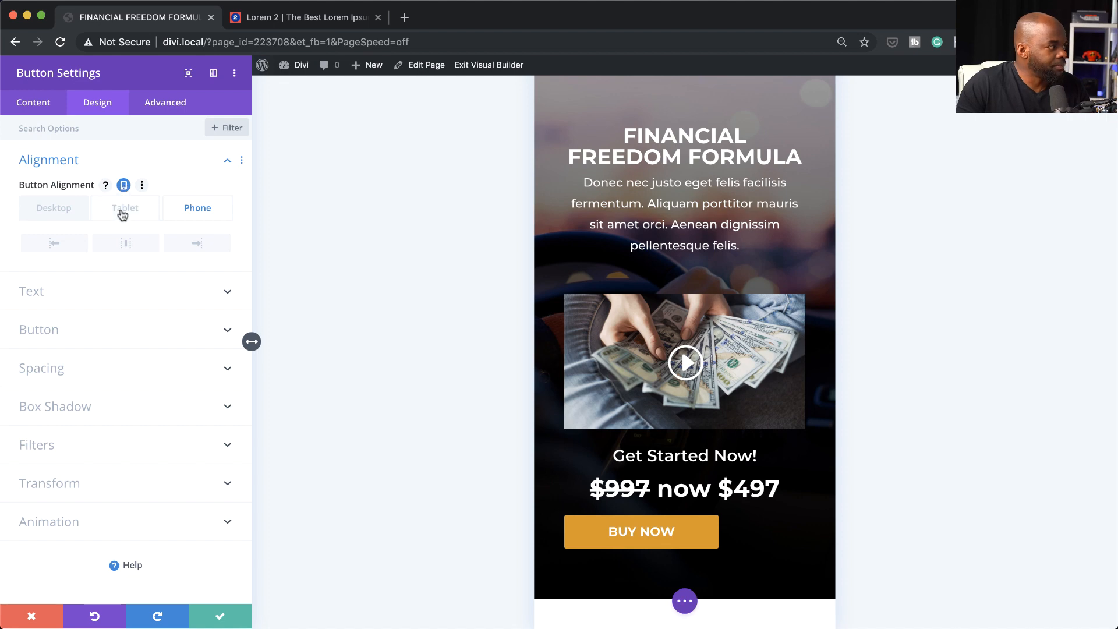
left_click(127, 249)
left_click(126, 210)
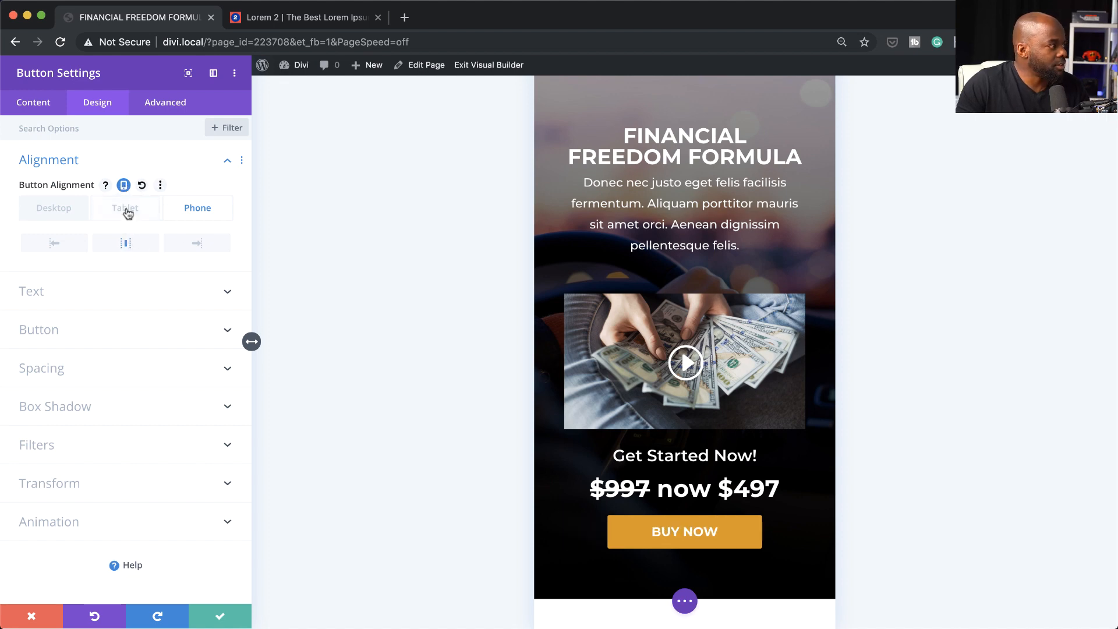
left_click(126, 249)
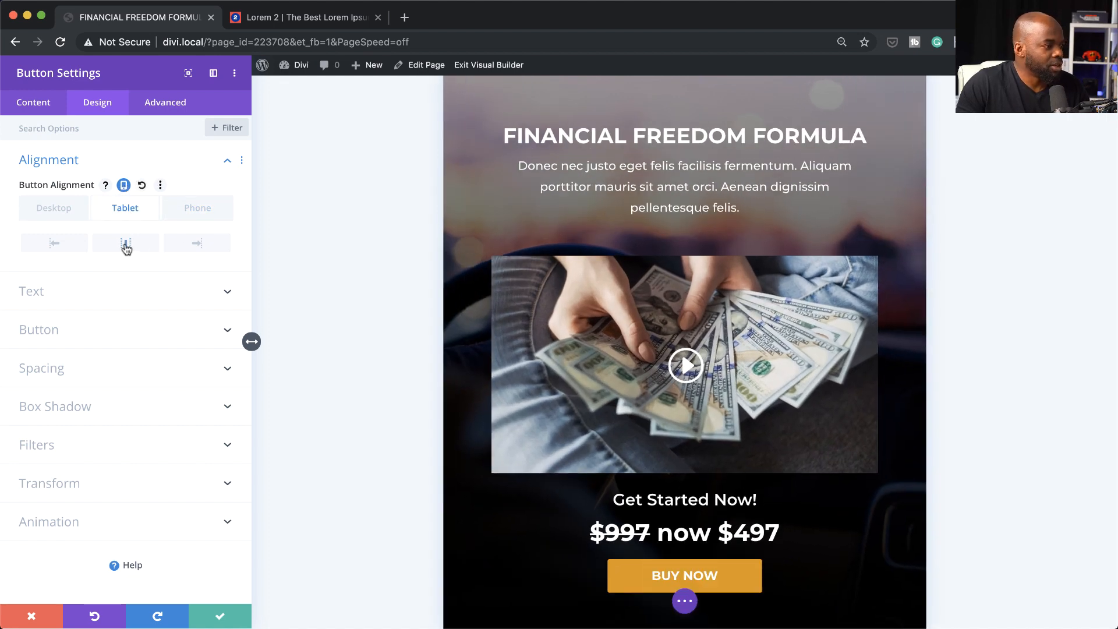
left_click(67, 209)
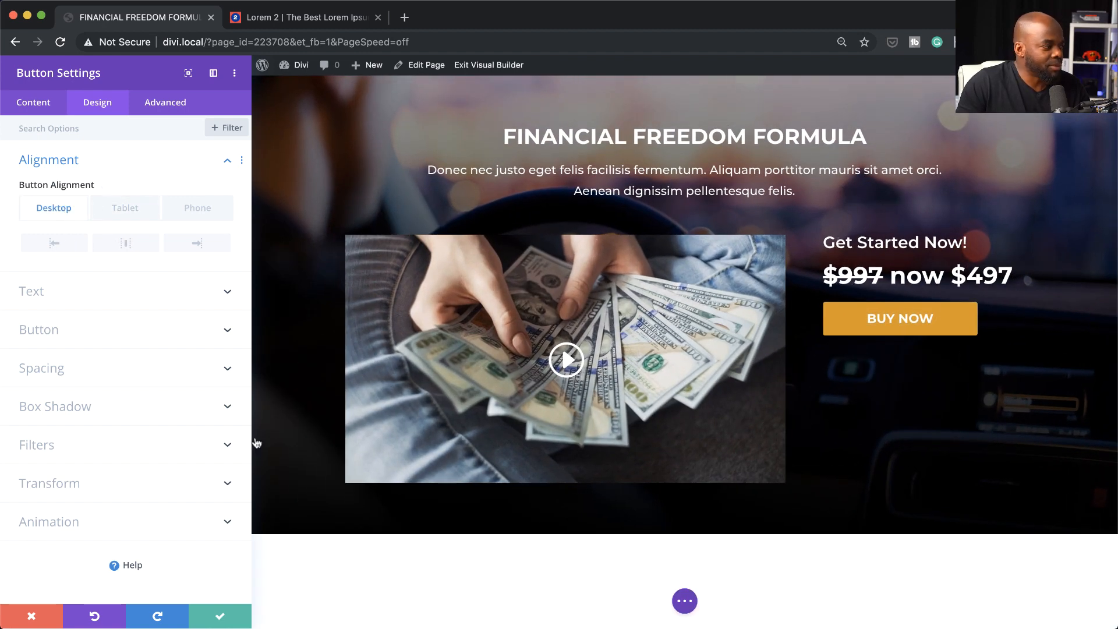
left_click(220, 617)
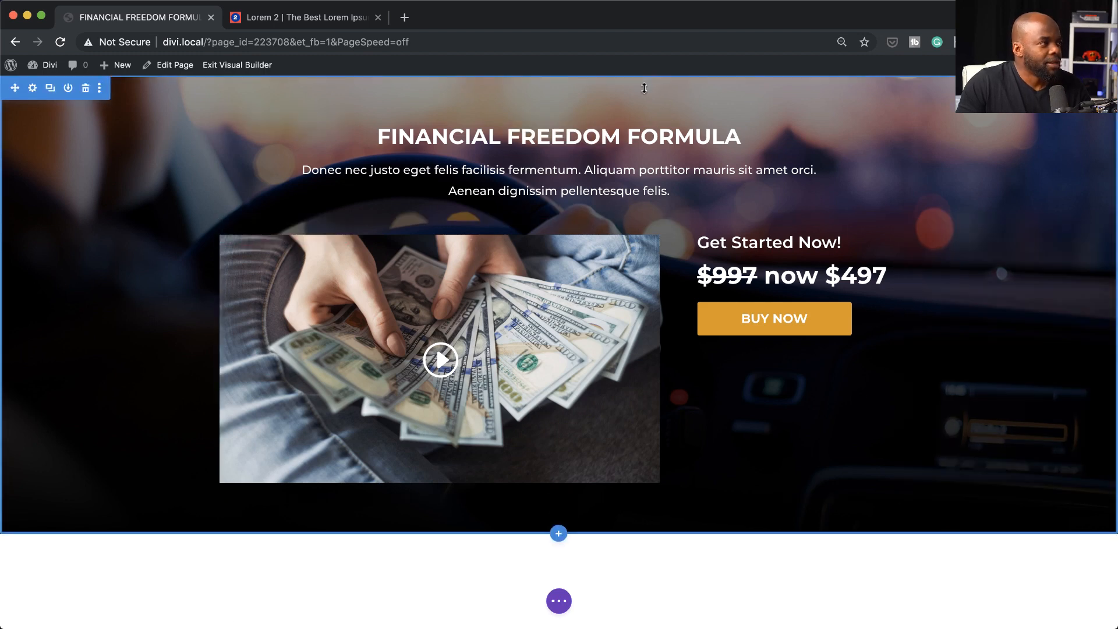
Step: Increase the hero section's top padding and add a row with three equal columns below the video row
left_click_drag(642, 90, 638, 138)
left_click_drag(637, 138, 638, 141)
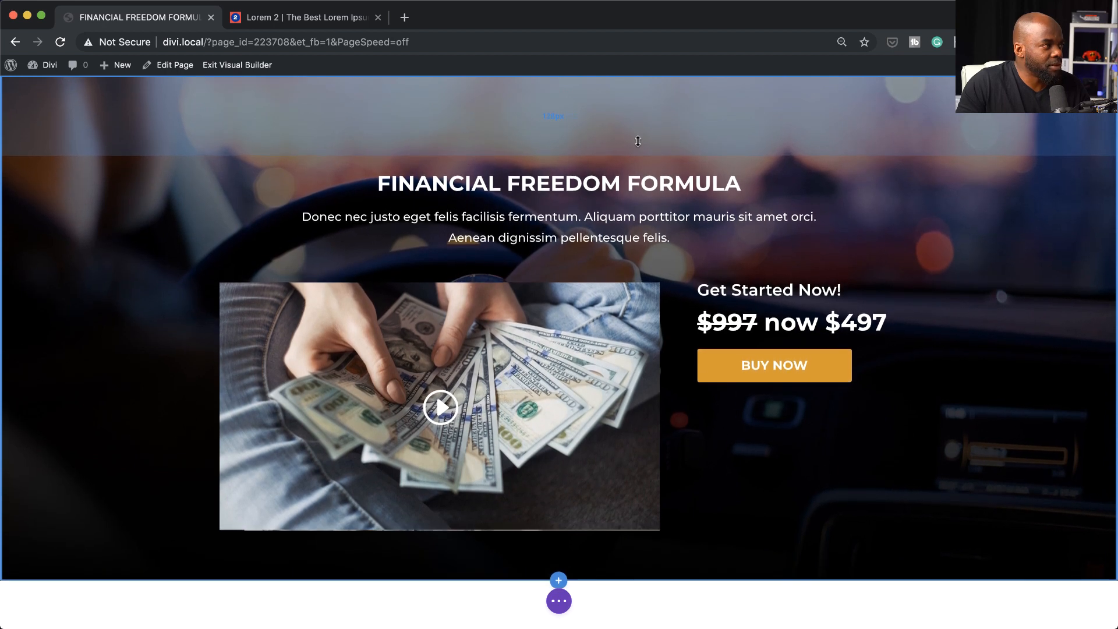
scroll(764, 447, "down", 1)
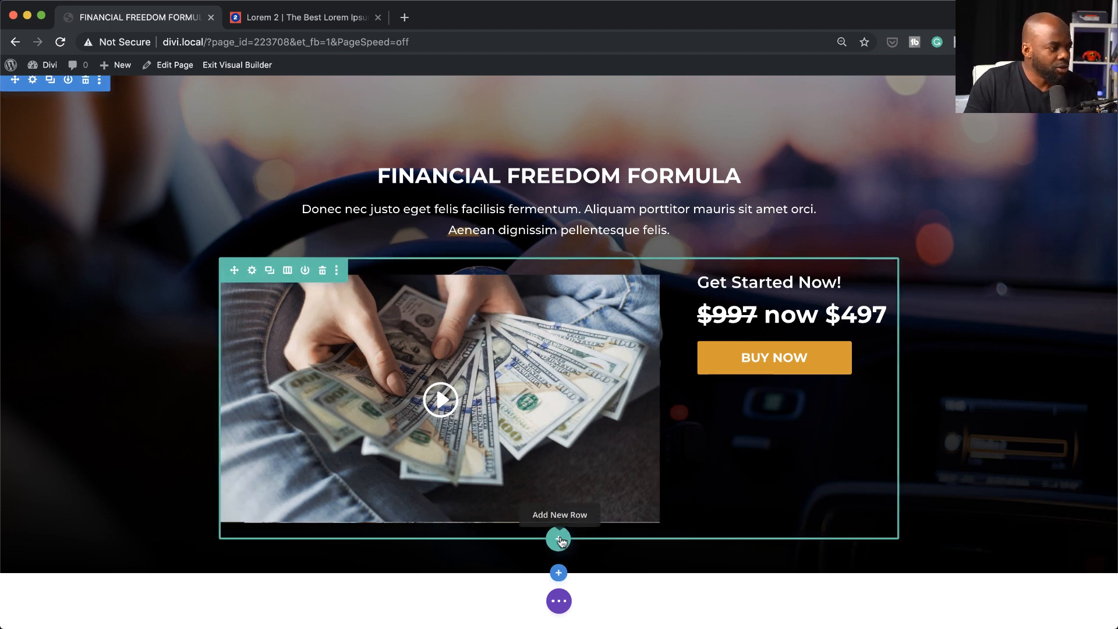
left_click(558, 539)
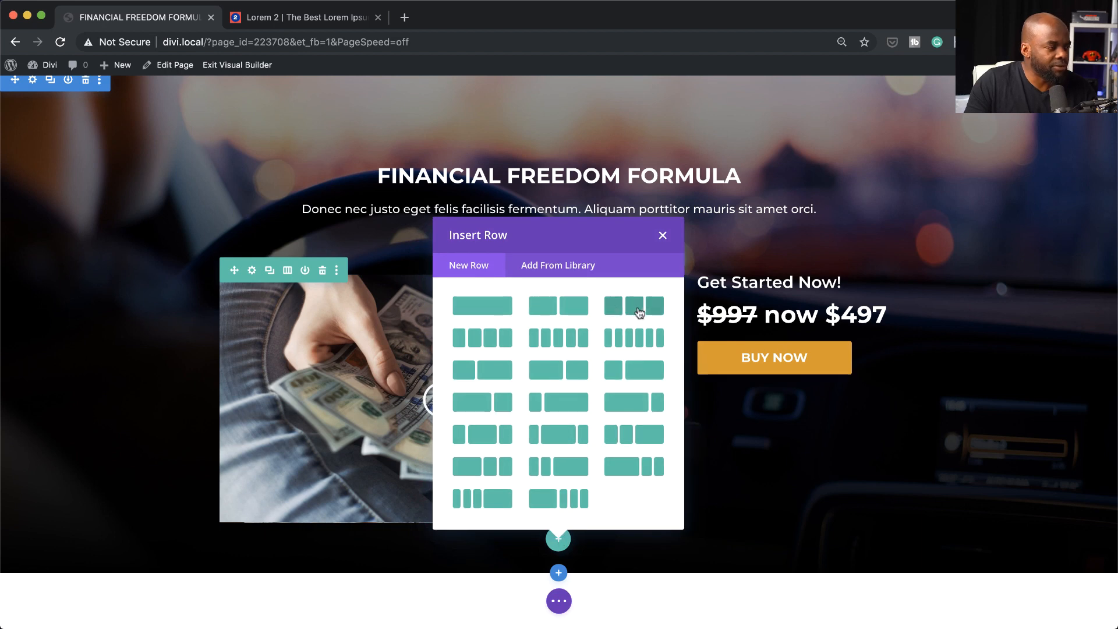
left_click(639, 306)
Step: Insert a Blurb module into the first column of the new three-column row
scroll(809, 496, "down", 1)
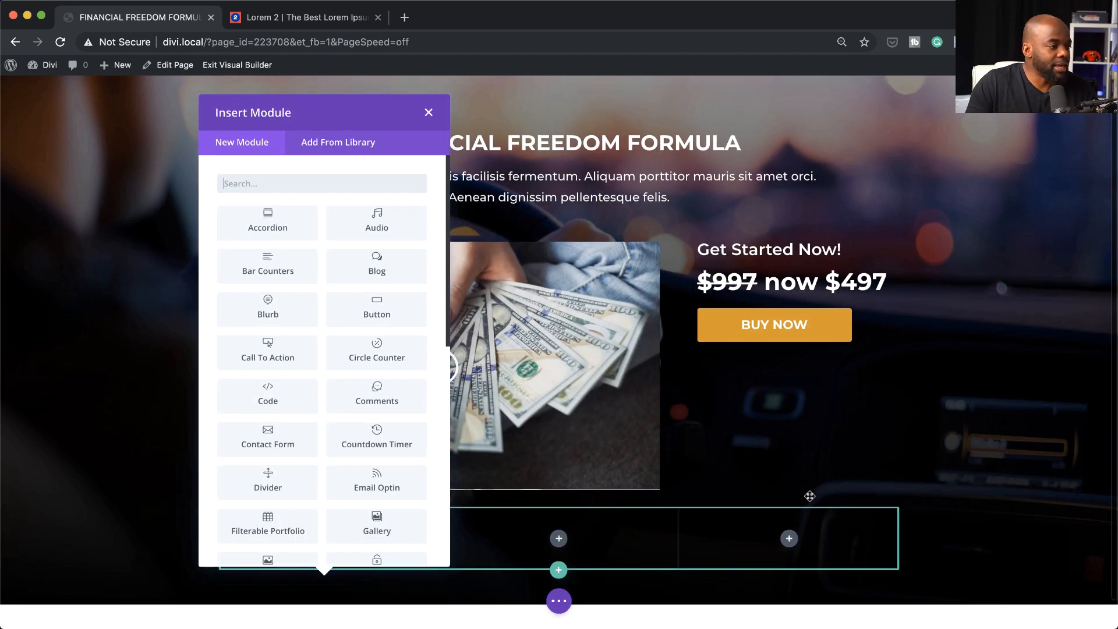
scroll(810, 496, "down", 1)
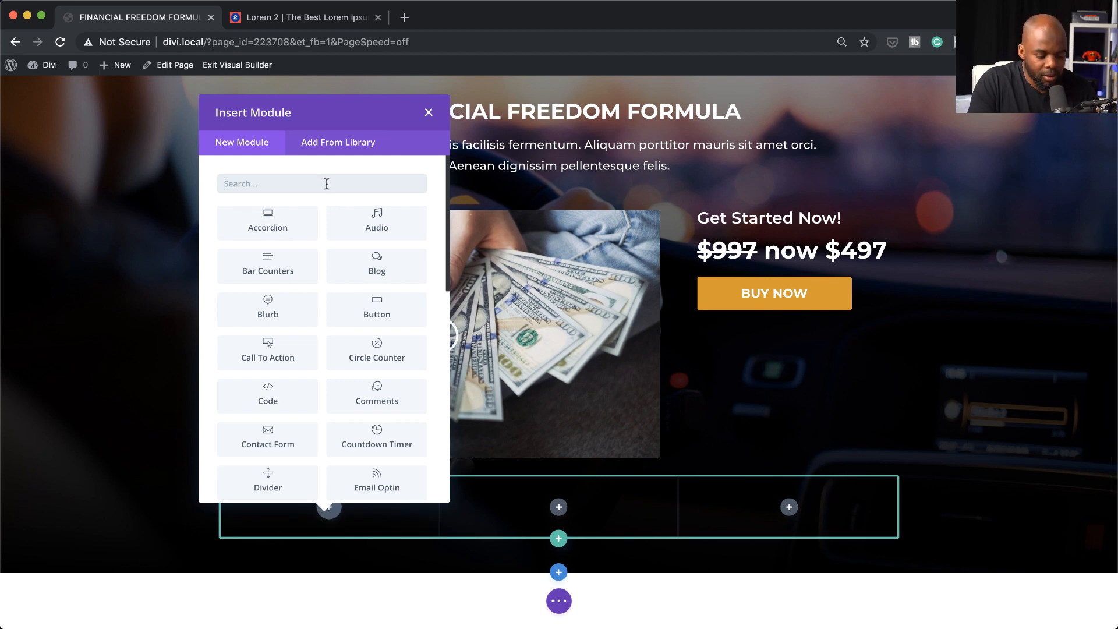
type("blu")
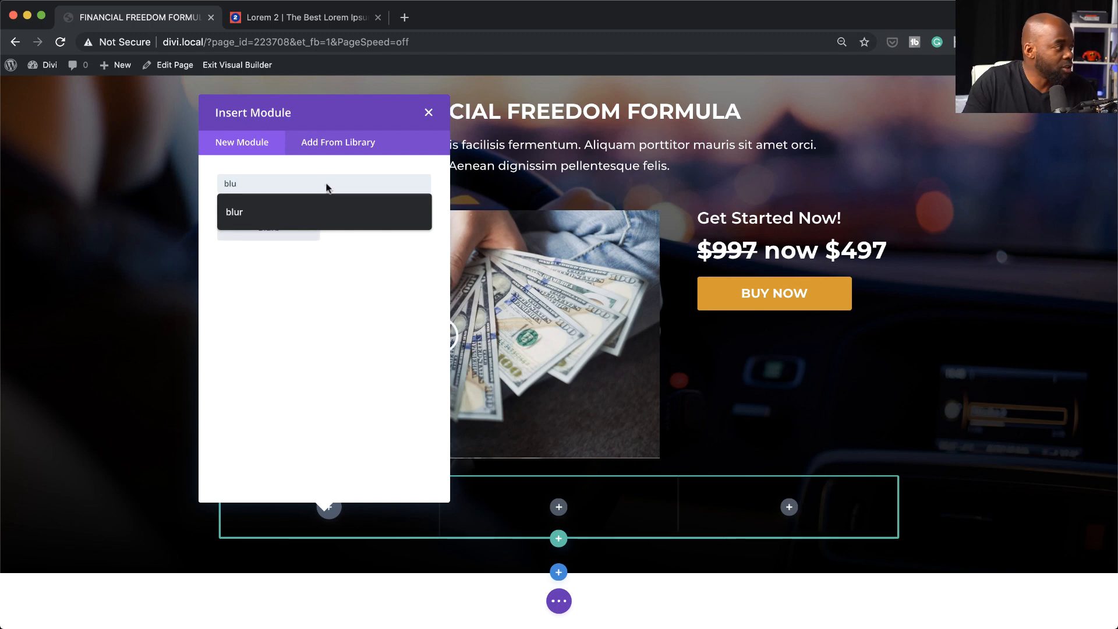
left_click(283, 229)
left_click(269, 235)
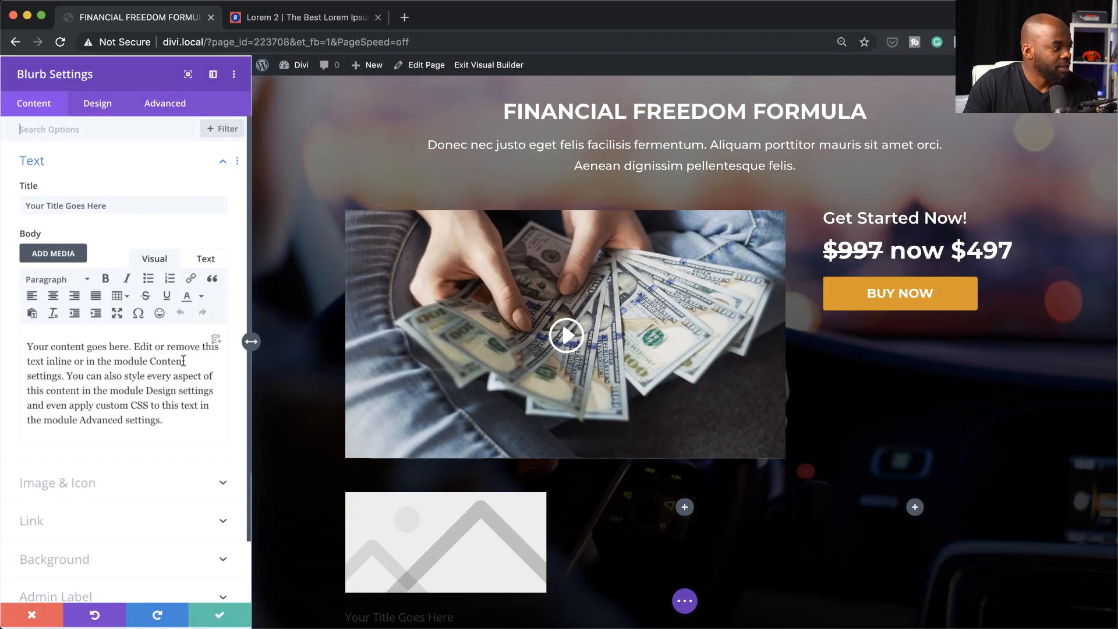
Step: Use an icon instead of an image for the blurb and choose the film strip icon
scroll(282, 361, "down", 3)
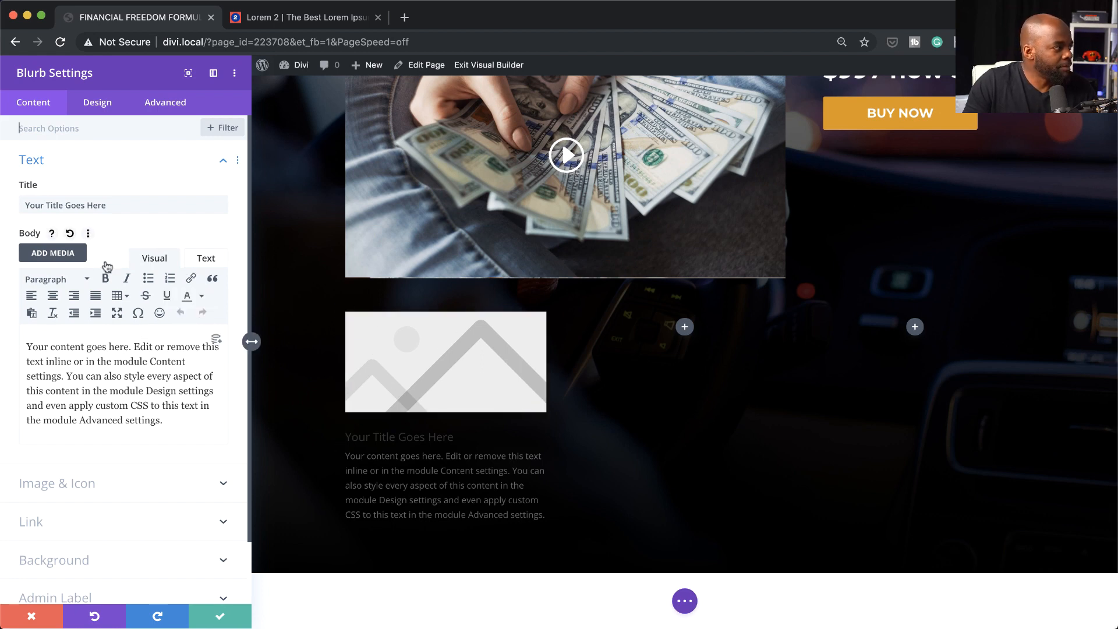
left_click(89, 486)
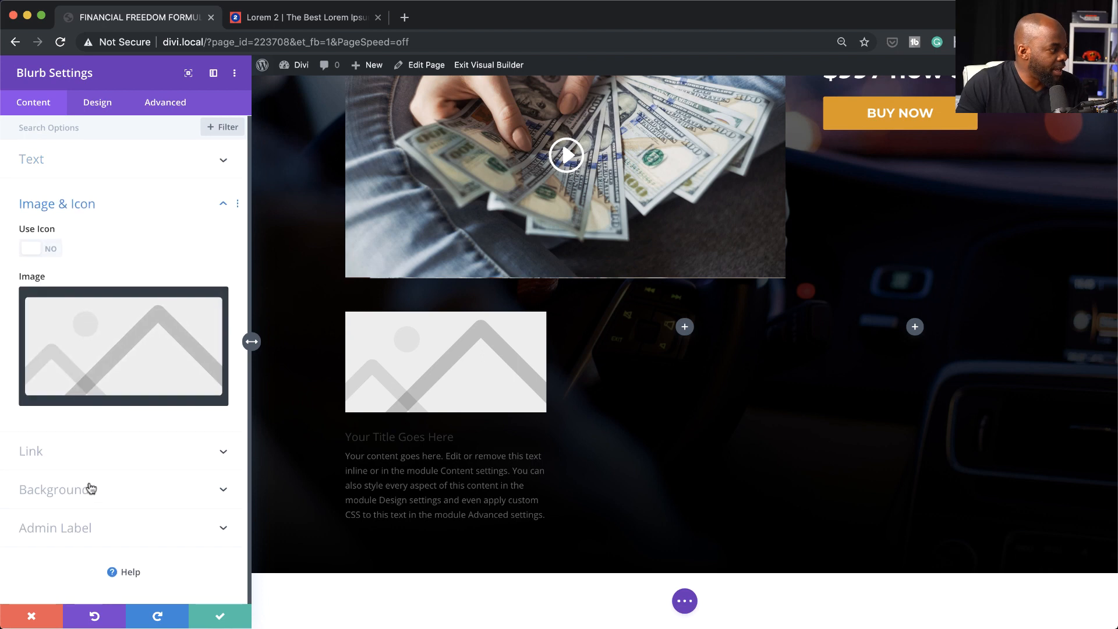
left_click(53, 250)
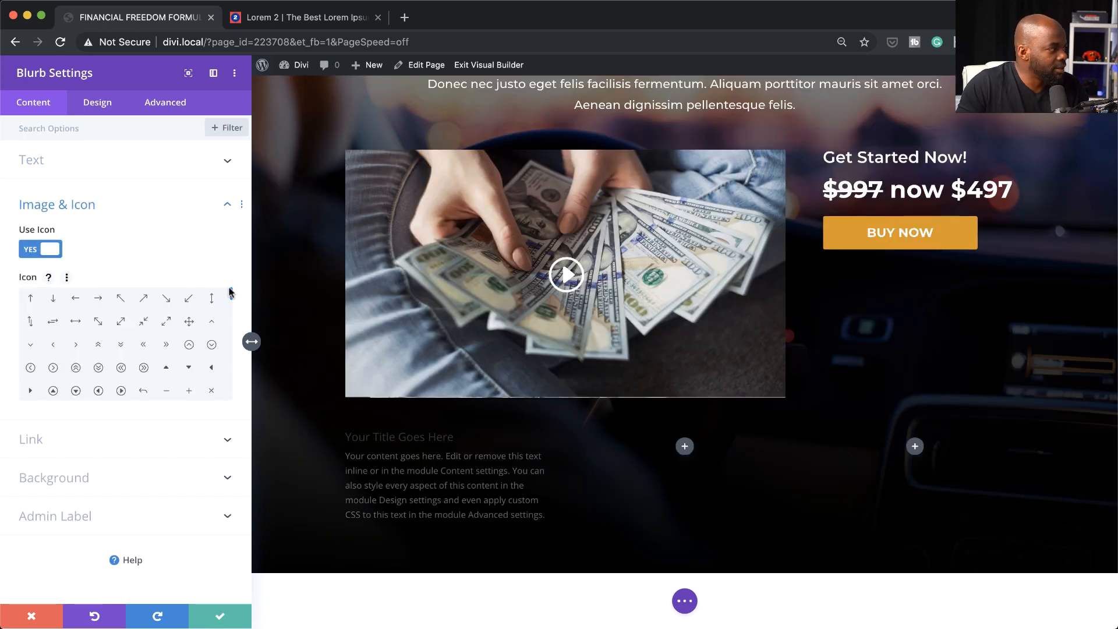
left_click_drag(232, 299, 233, 324)
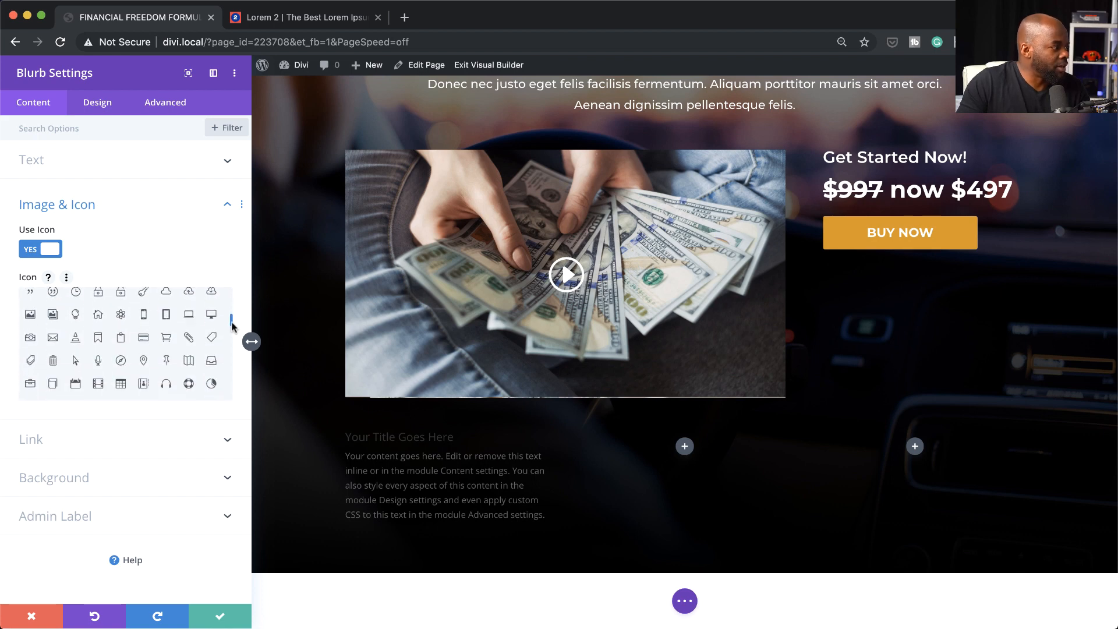
left_click(98, 386)
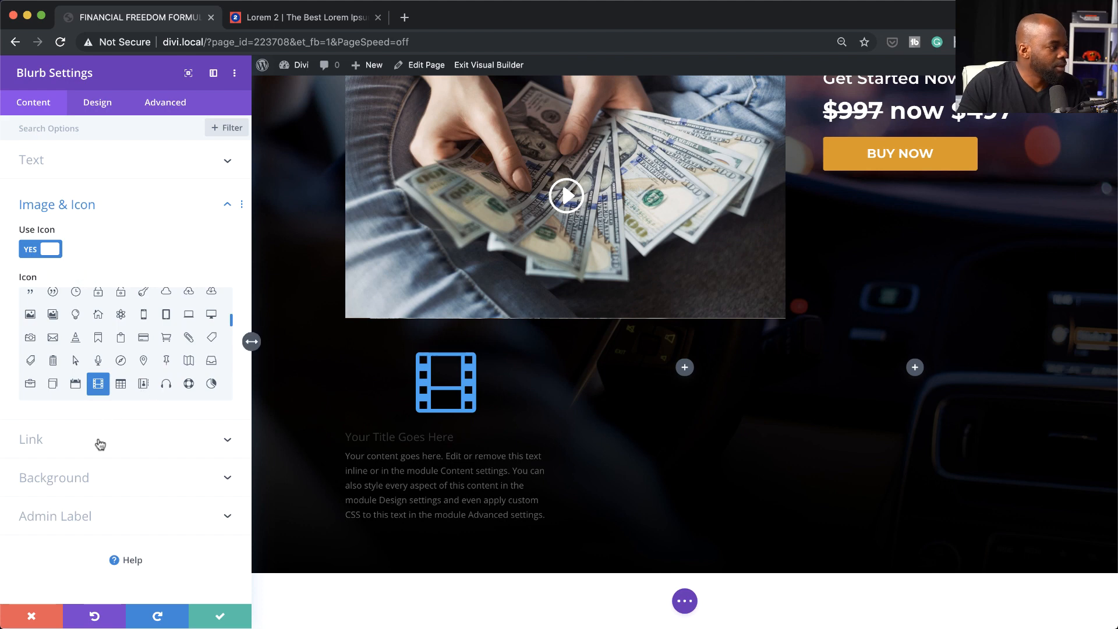
Step: Color the blurb's icon white, enable a custom icon font size and set it to 48px
left_click(98, 104)
left_click(88, 163)
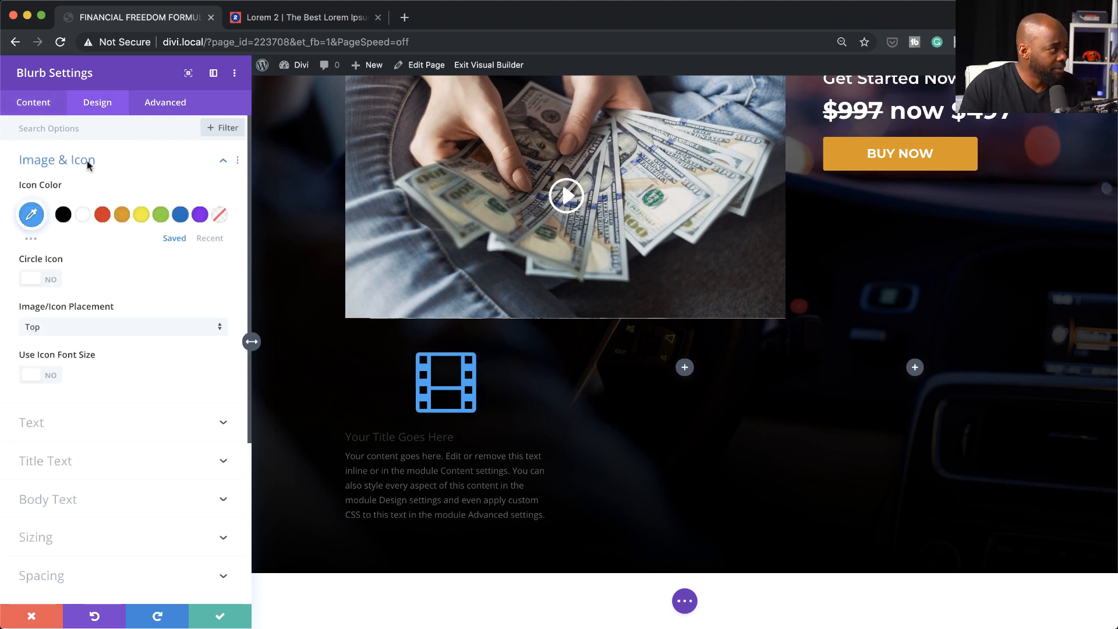
left_click(83, 215)
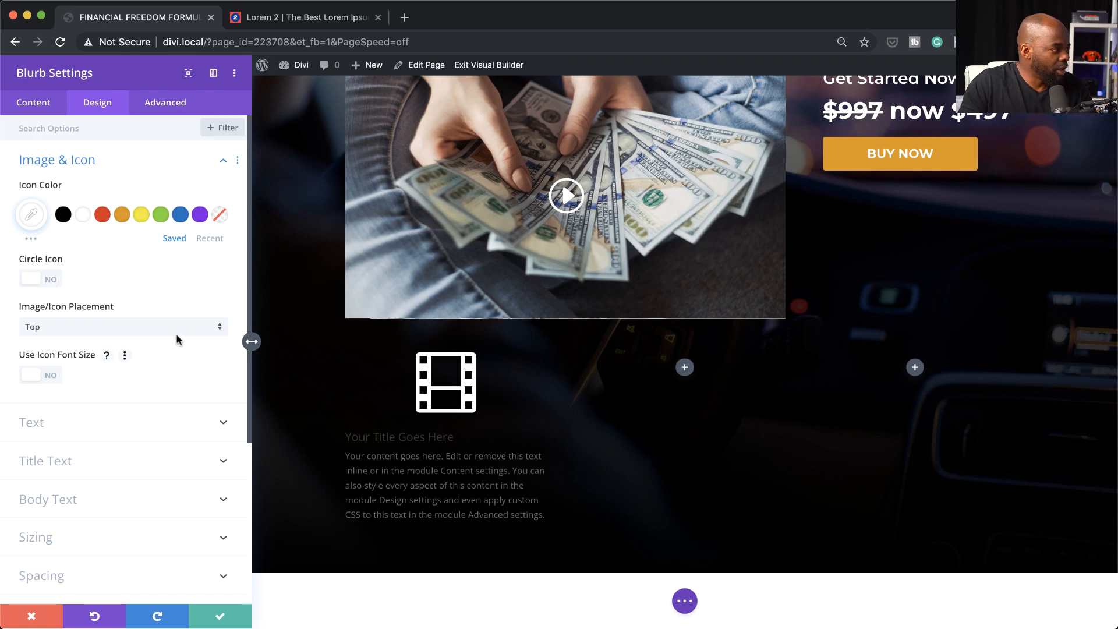
left_click(51, 377)
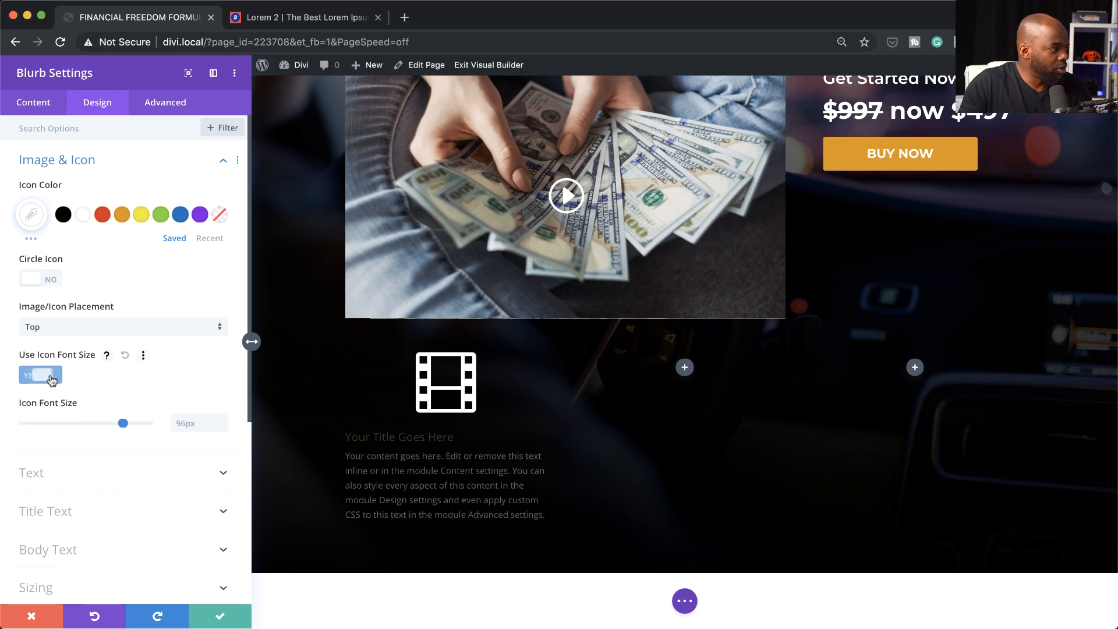
left_click_drag(119, 424, 74, 433)
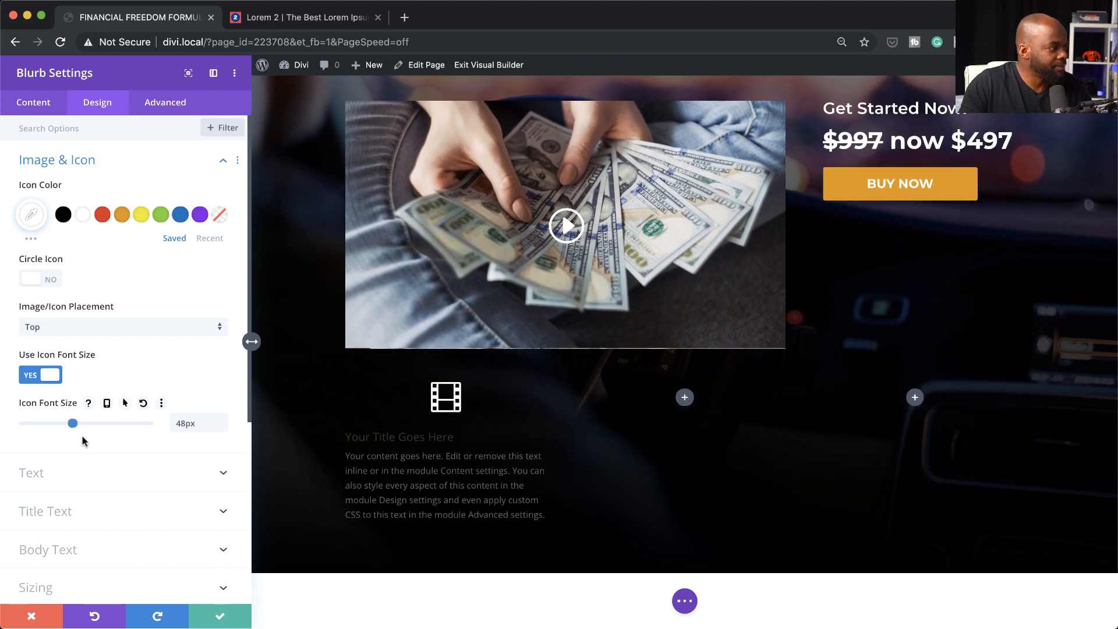
Step: Style the blurb's title text in white #ffffff, uppercase, with the Montserrat font
scroll(142, 464, "down", 3)
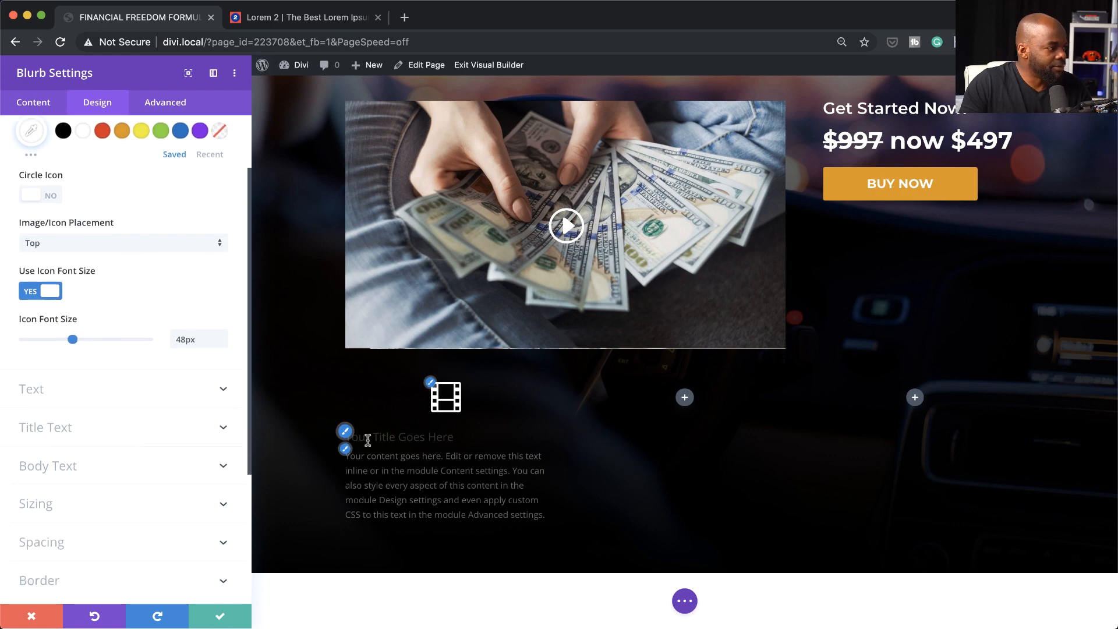
left_click(64, 429)
left_click(84, 432)
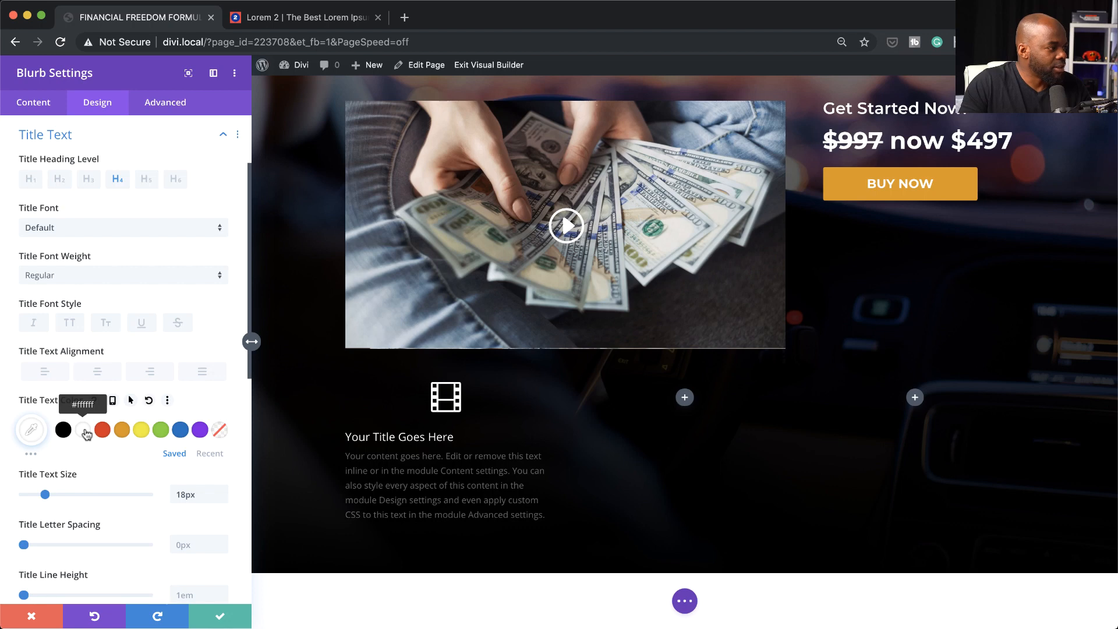
left_click(69, 324)
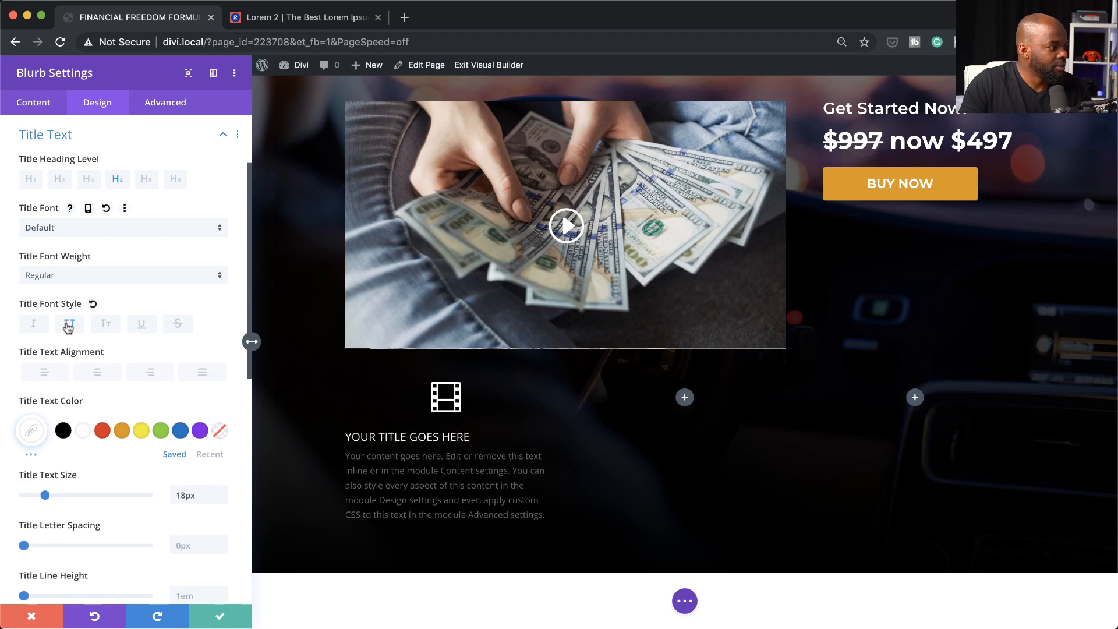
left_click(90, 230)
left_click(96, 180)
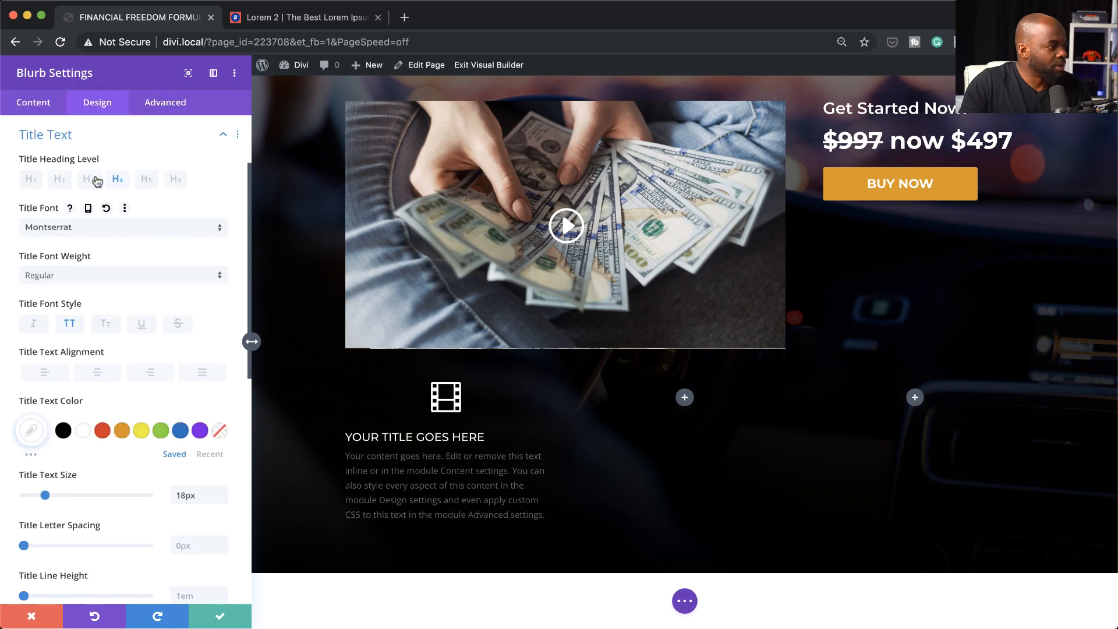
Step: Try Semi Bold for the blurb title's font weight and settle on Bold
left_click(87, 279)
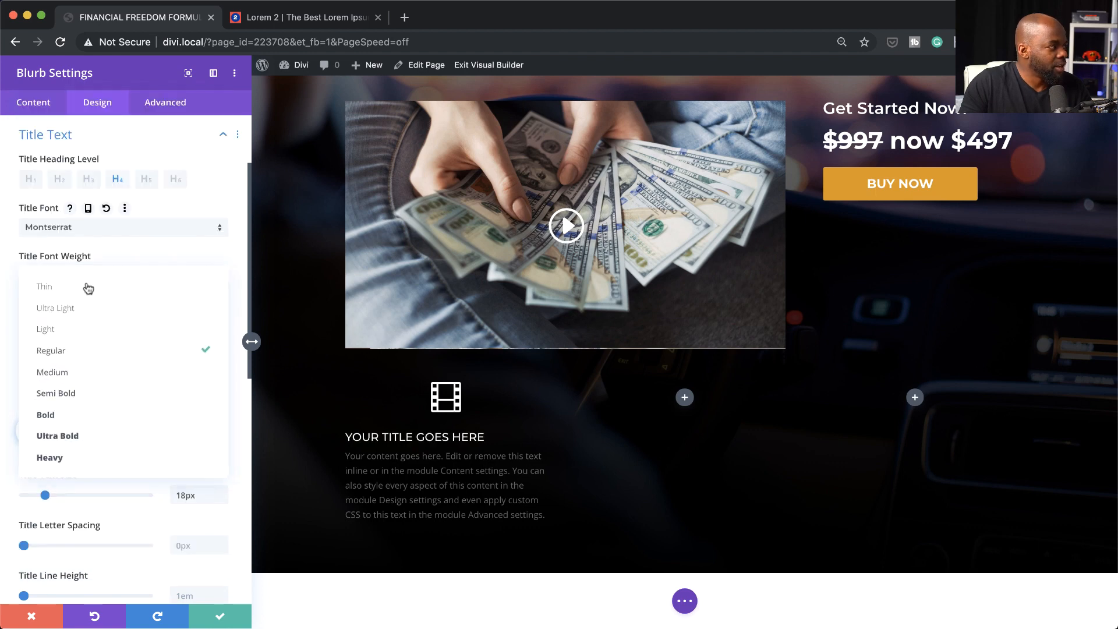
left_click(86, 396)
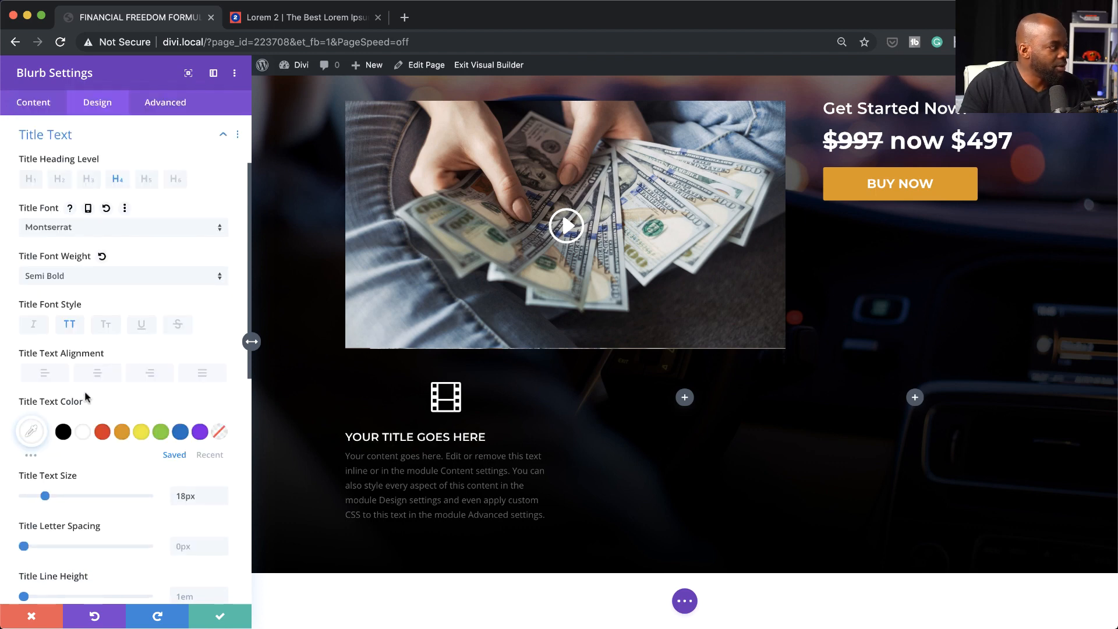
left_click(87, 277)
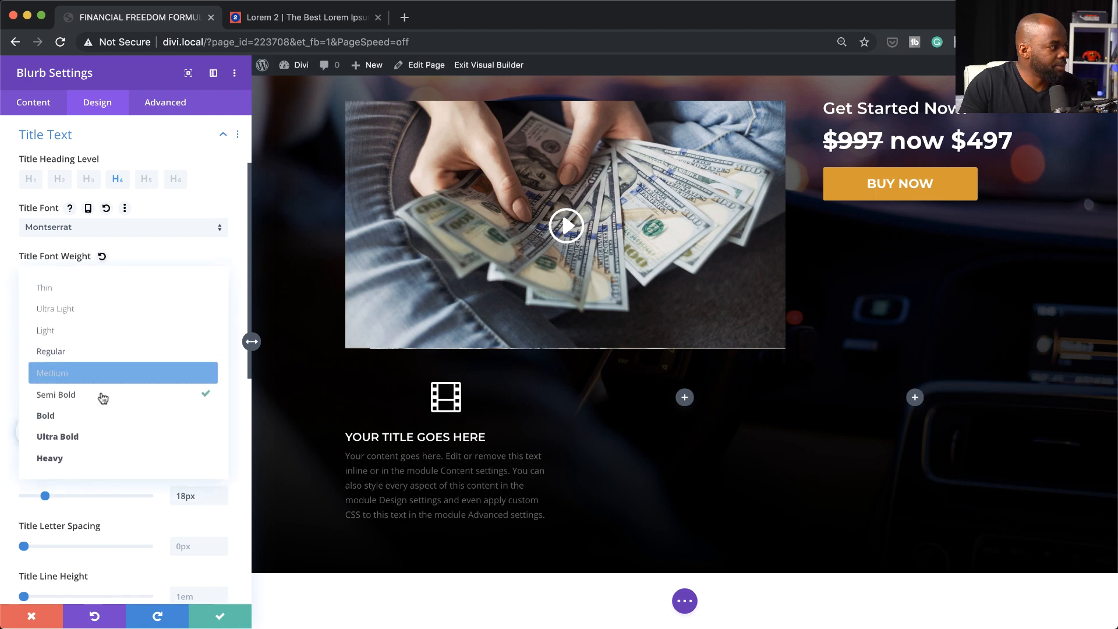
left_click(99, 416)
Step: Center-align the blurb's text
scroll(145, 245, "up", 3)
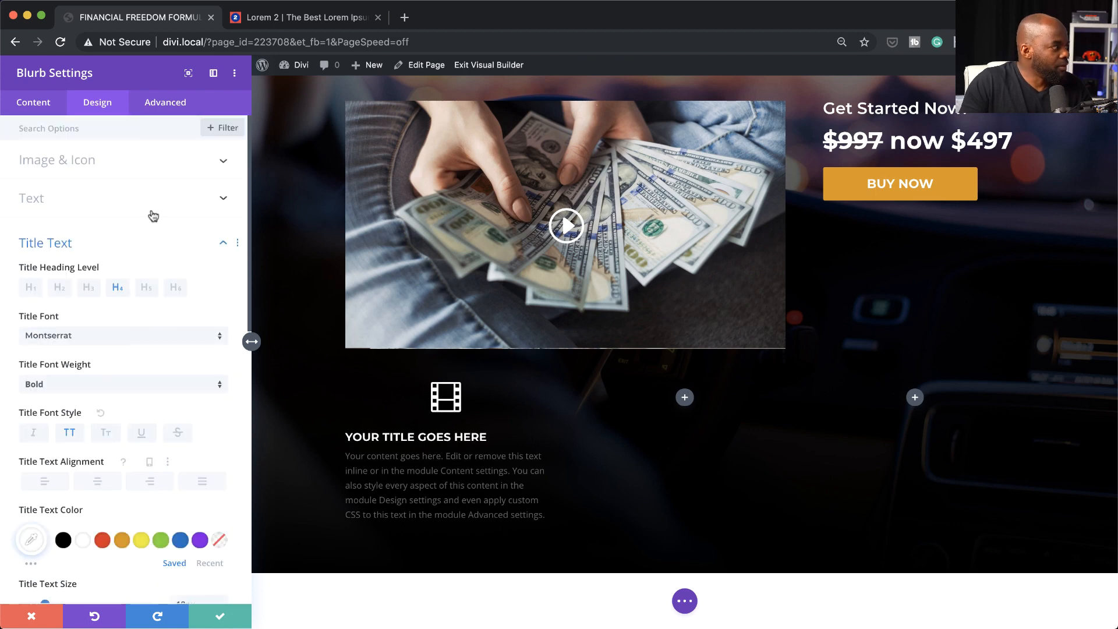
left_click(124, 198)
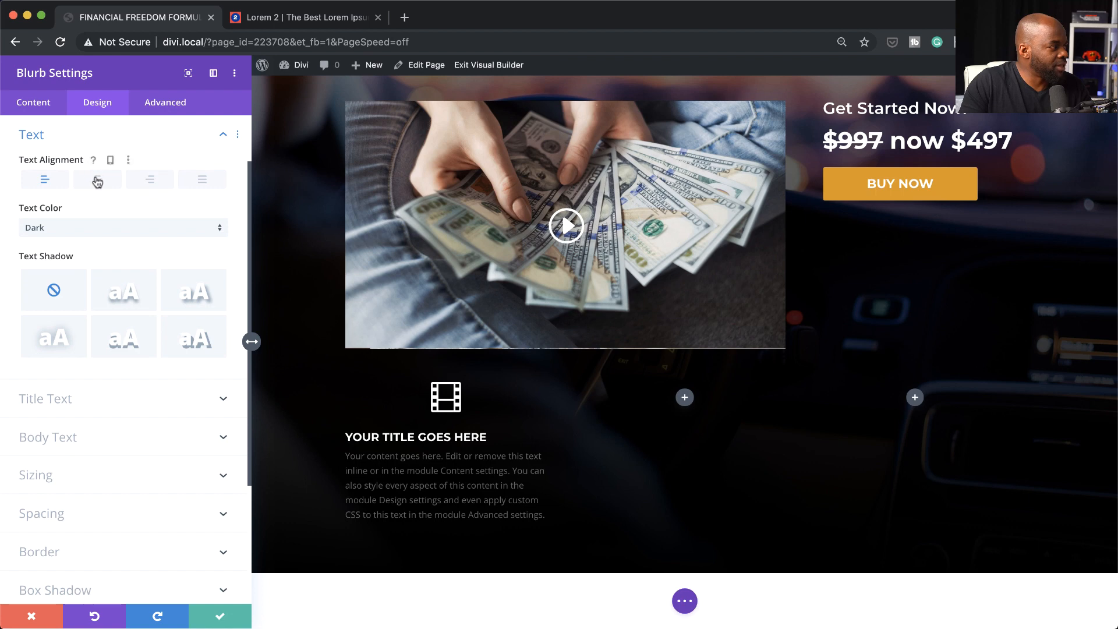
left_click(97, 182)
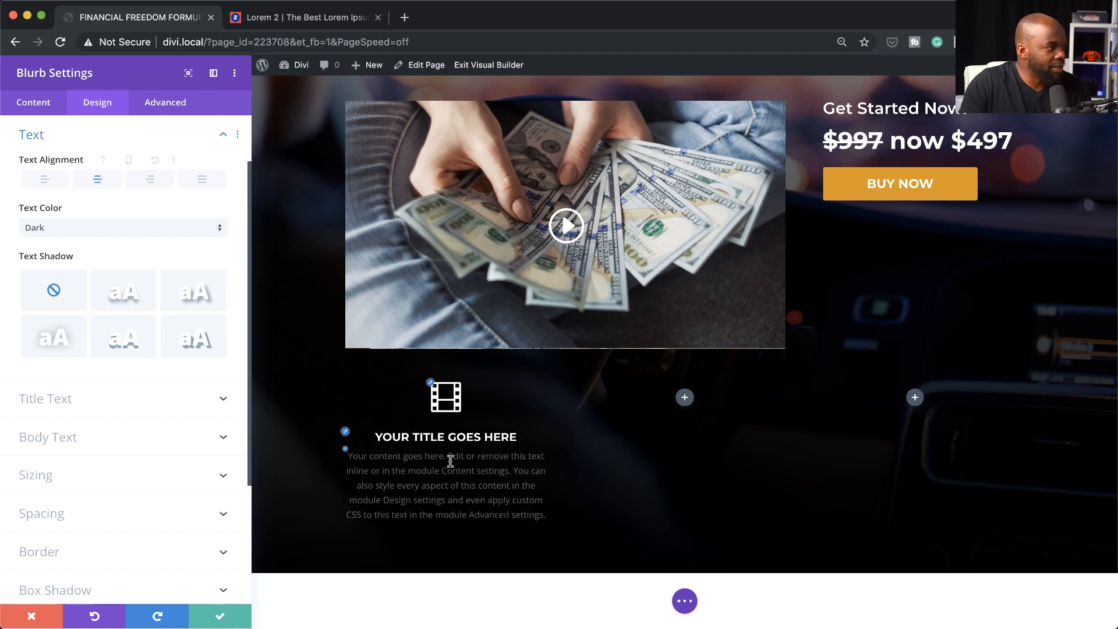
Step: Copy the "Morbi in sem quis dui placerat ornare" paragraph from the Lorem 2 site and replace the blurb's body text with it
left_click(313, 24)
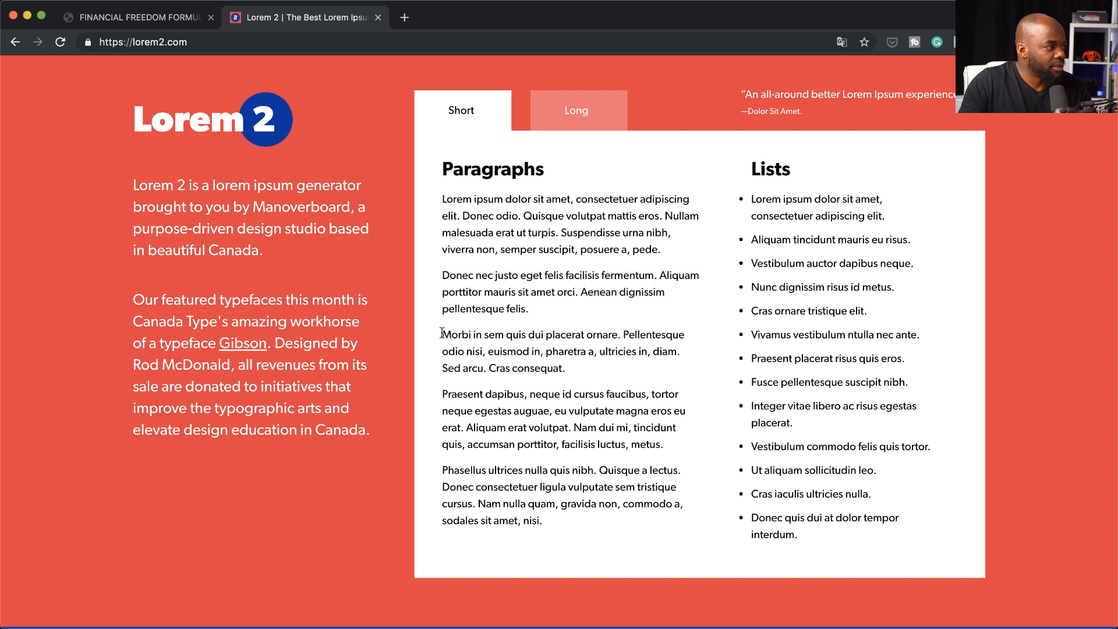
left_click_drag(442, 333, 564, 374)
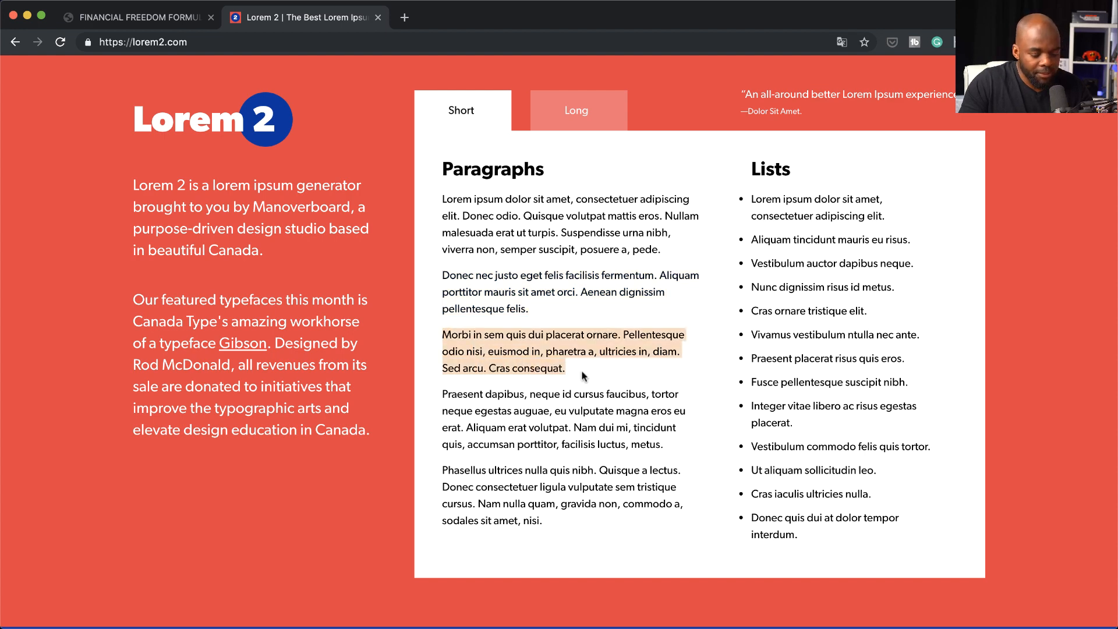
left_click(140, 18)
left_click(39, 105)
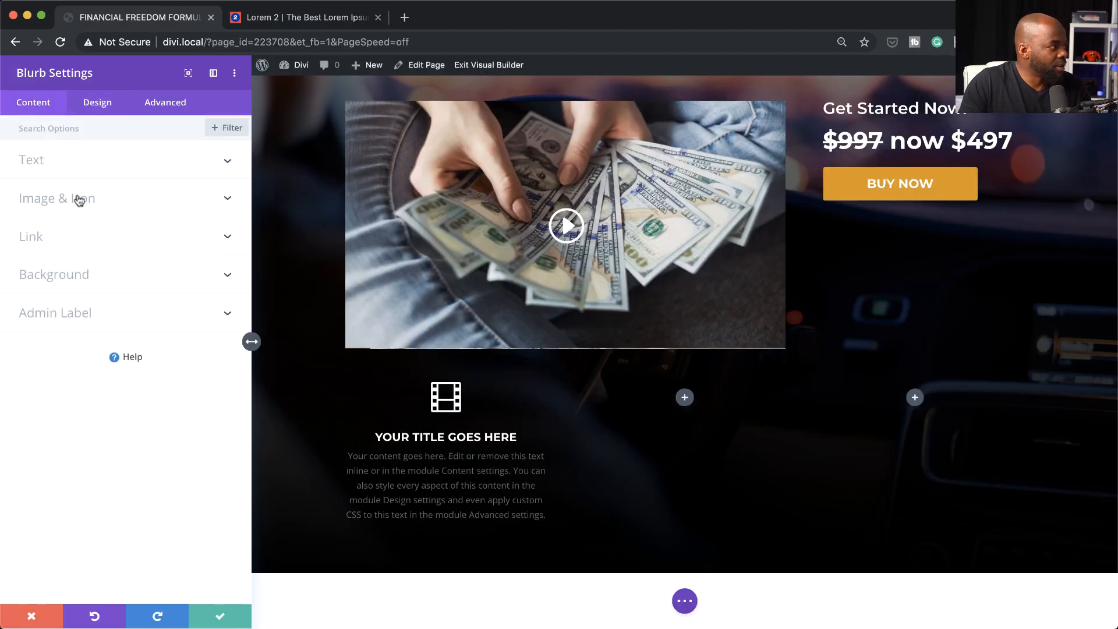
left_click(55, 162)
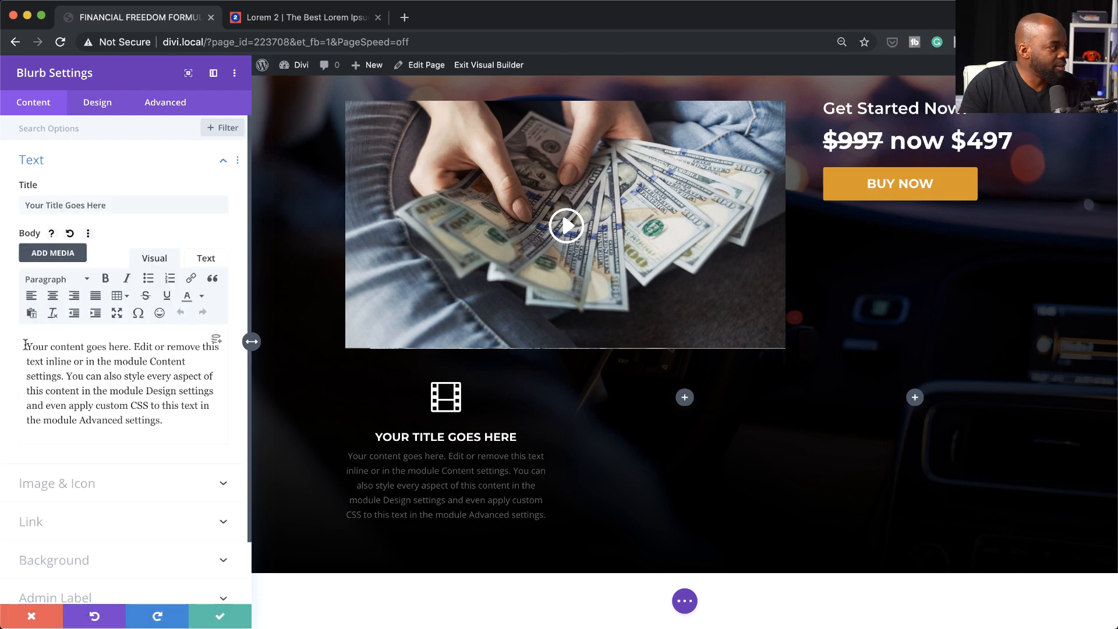
left_click_drag(25, 344, 177, 425)
type("Morbi in sem quis dui placerat ornare. Pellentesque odio nisi, euismod in, pharetra a, ultricies in, diam. Sed arcu. Cras consequat.")
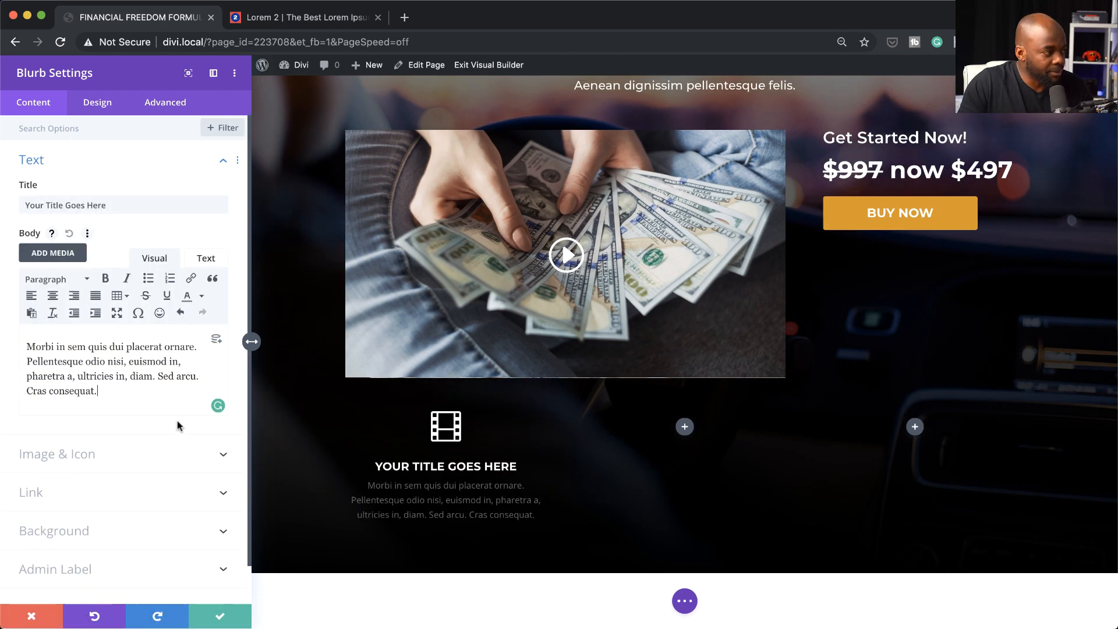
Step: Set the blurb's body text color to white and its body font to Montserrat
left_click(97, 103)
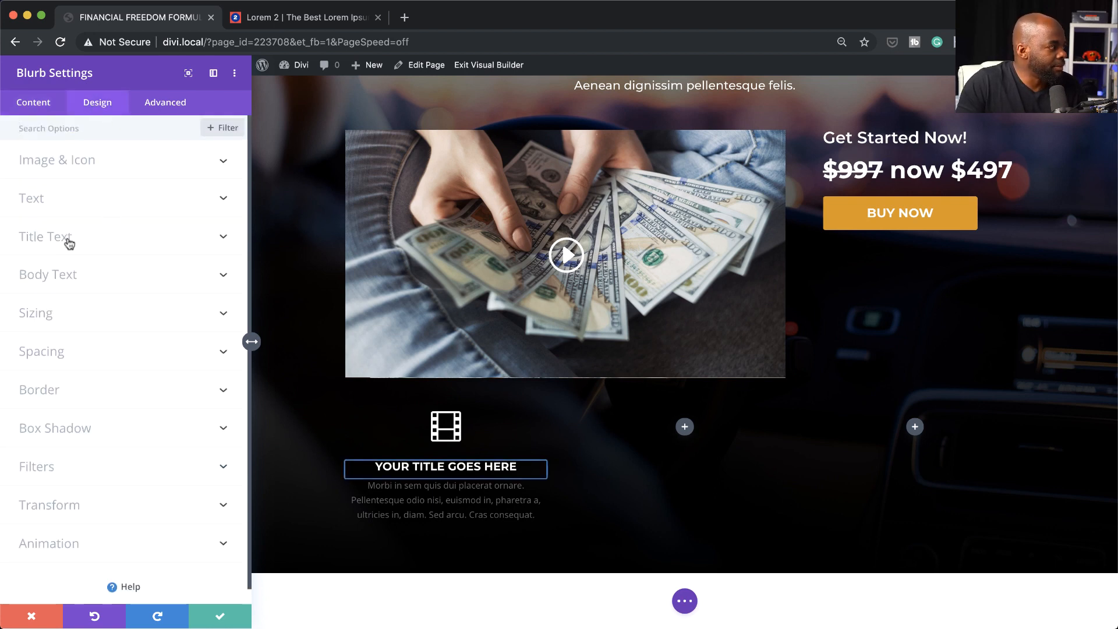
left_click(68, 276)
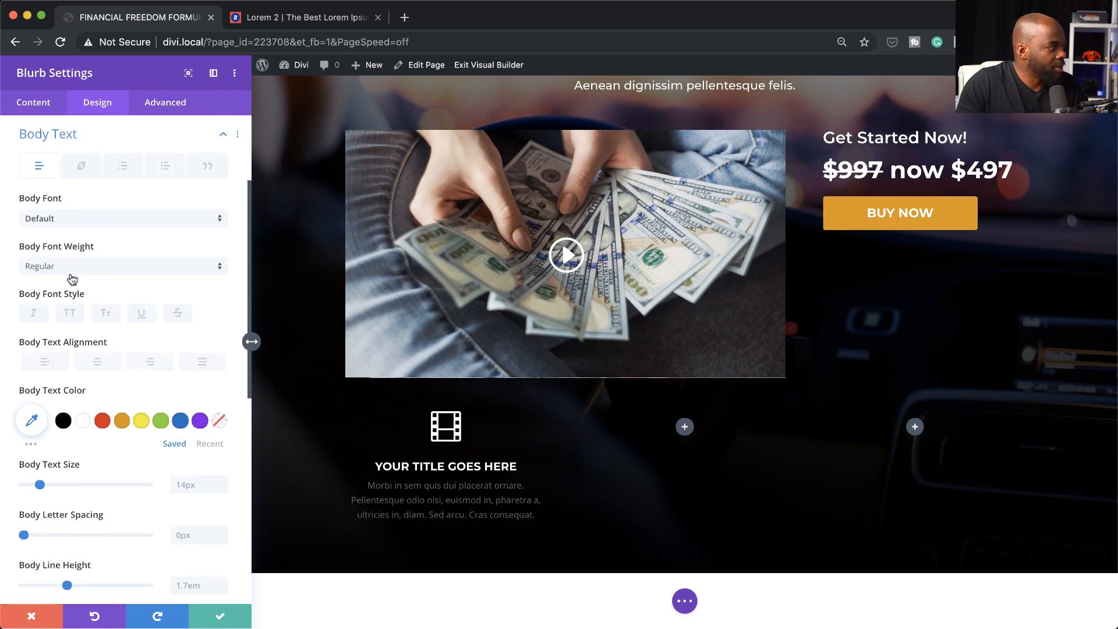
left_click(81, 424)
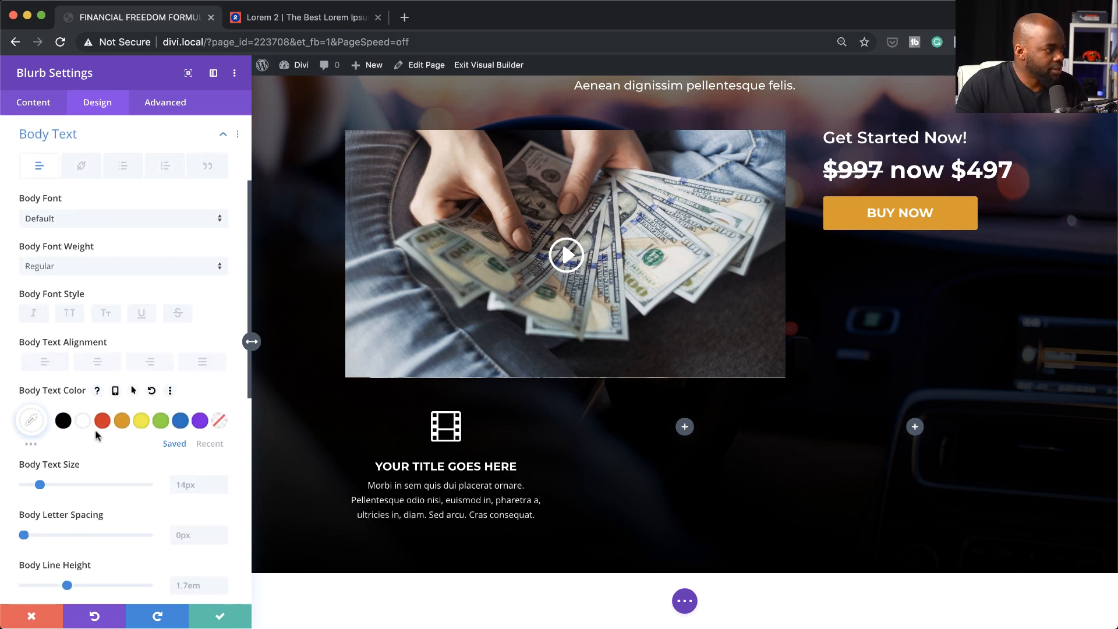
left_click(82, 223)
left_click(85, 180)
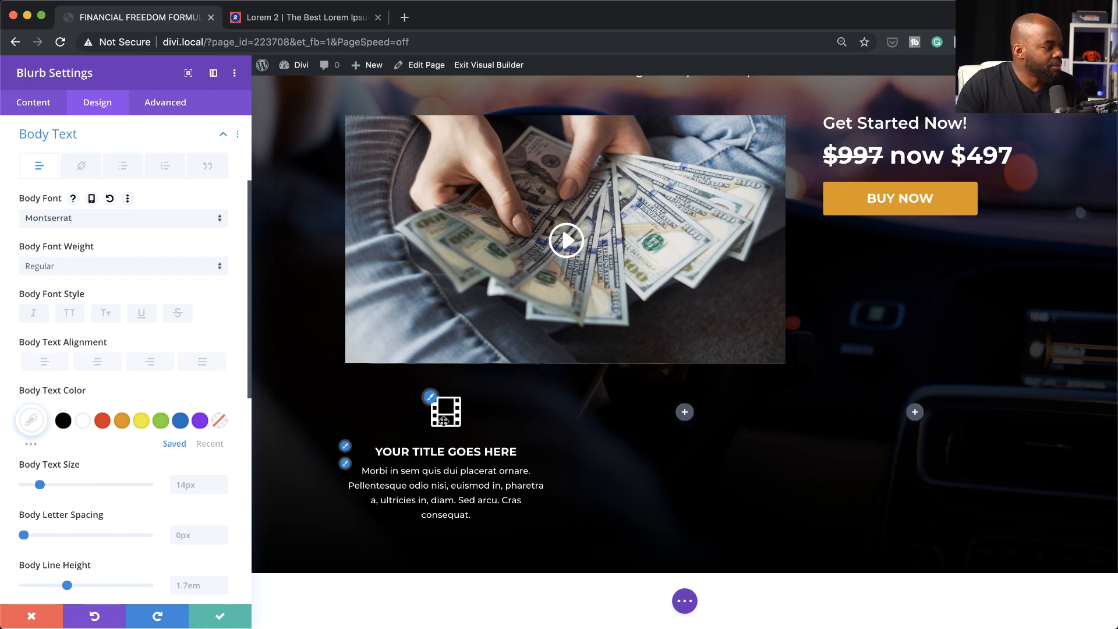
Step: Reduce the blurb's icon font size to 38px and save the blurb settings
left_click(430, 397)
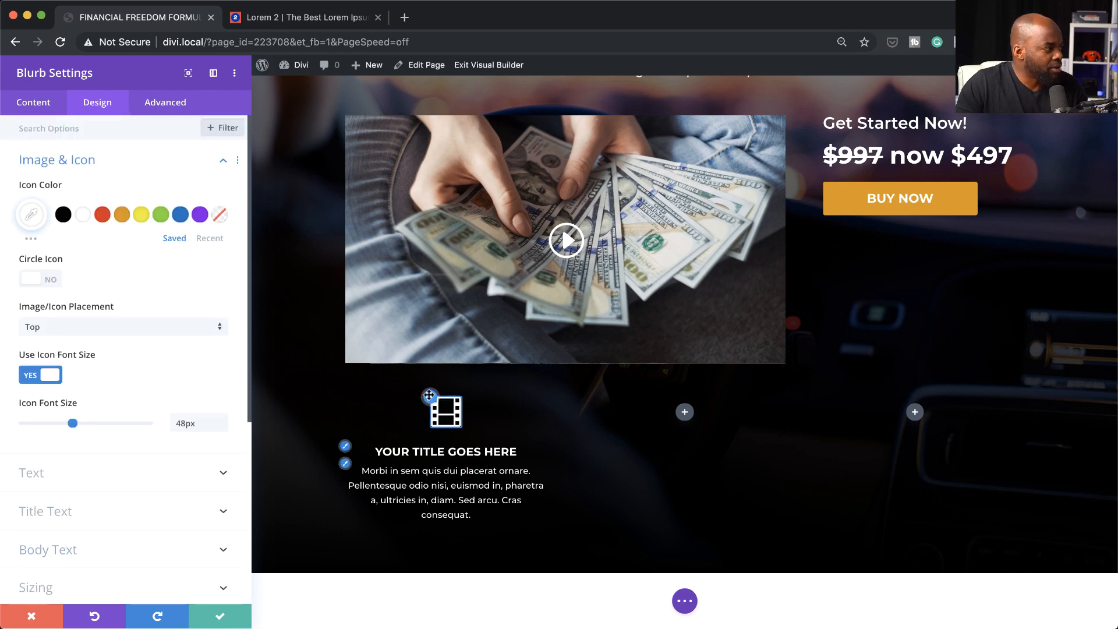
left_click_drag(72, 425, 63, 425)
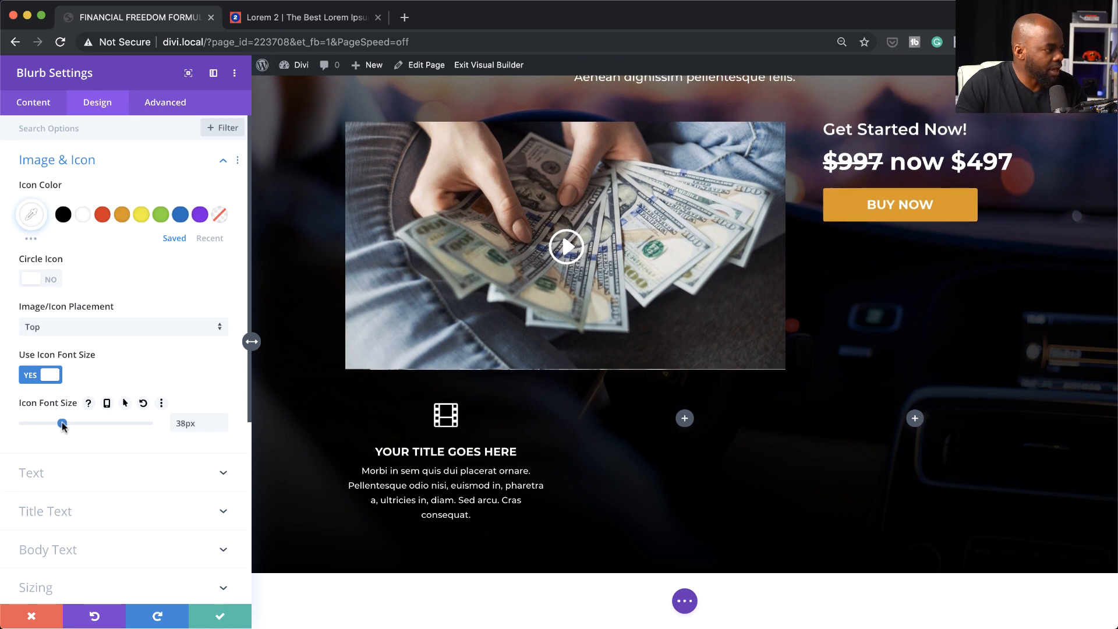
left_click(220, 619)
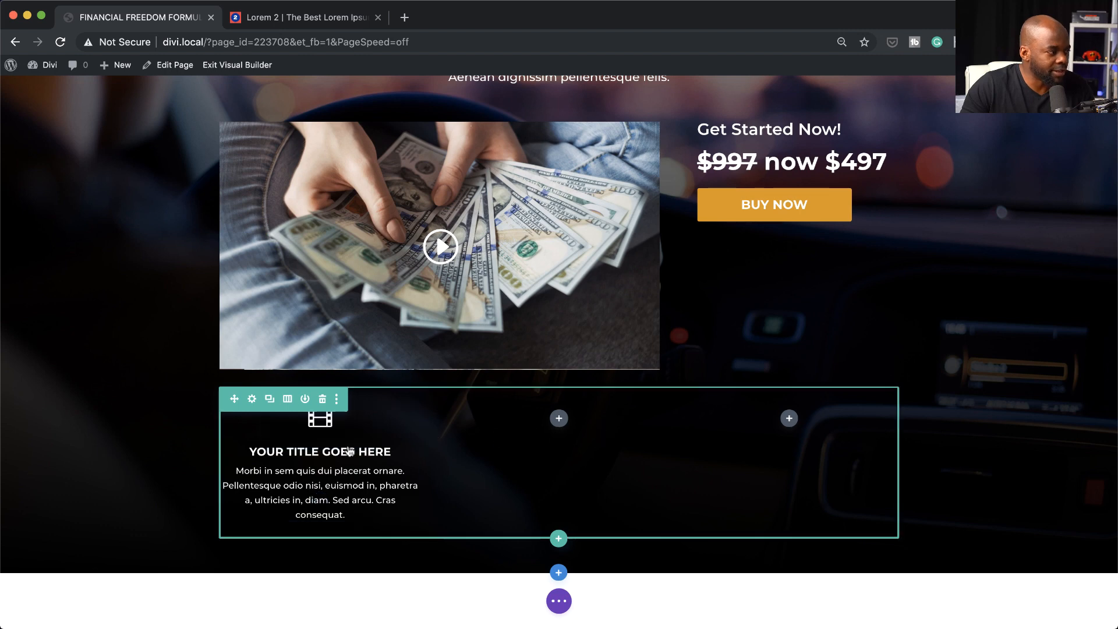
Step: Duplicate the finished blurb twice and move the copies into the row's empty second and third columns
left_click(317, 435)
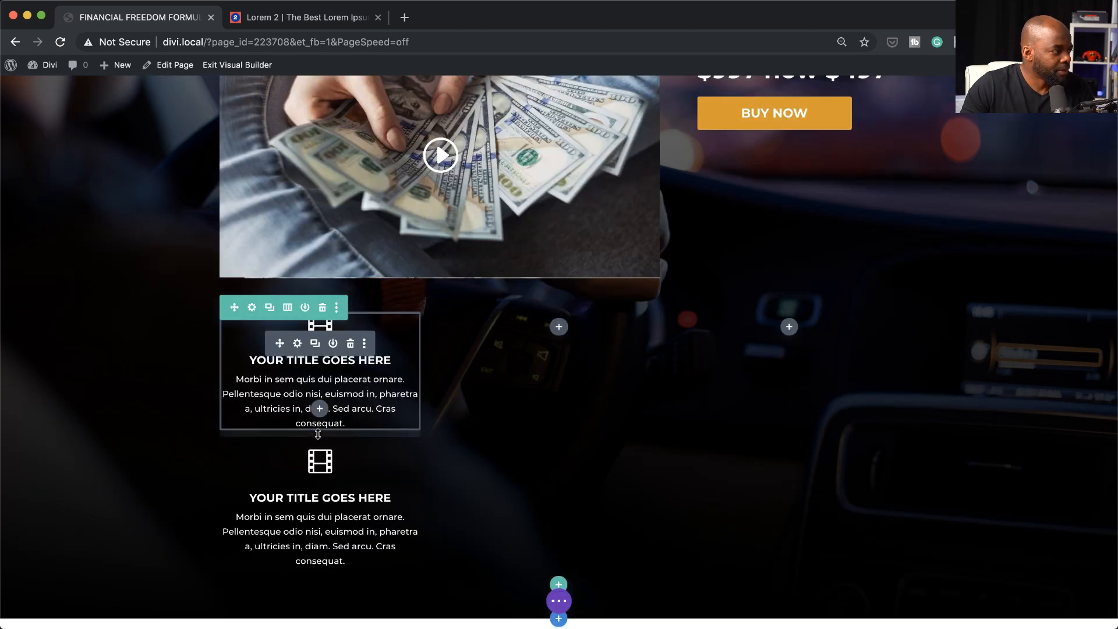
left_click(315, 346)
left_click_drag(280, 344, 558, 342)
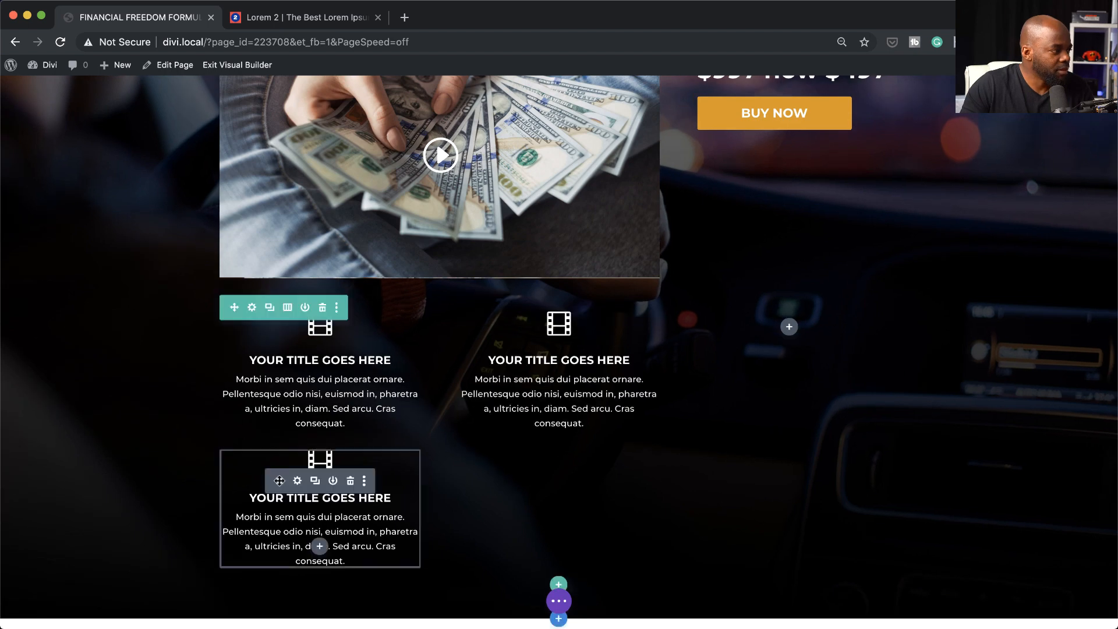
left_click_drag(789, 400, 789, 396)
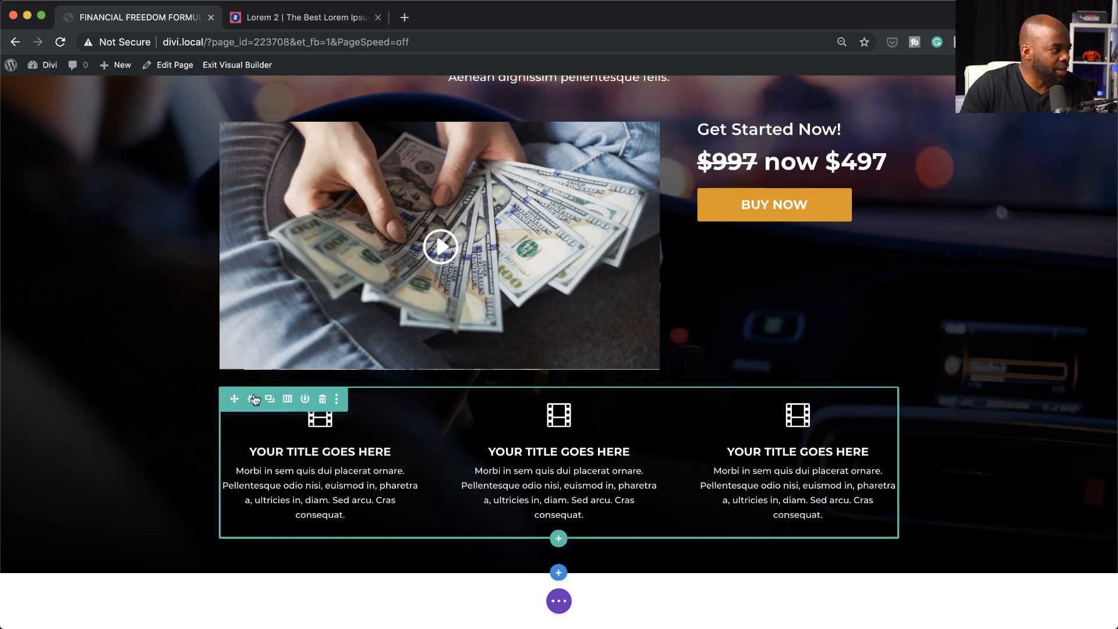
Step: Set the blurb row's max width to 80%, save it, and slightly increase the row's top padding
left_click(253, 400)
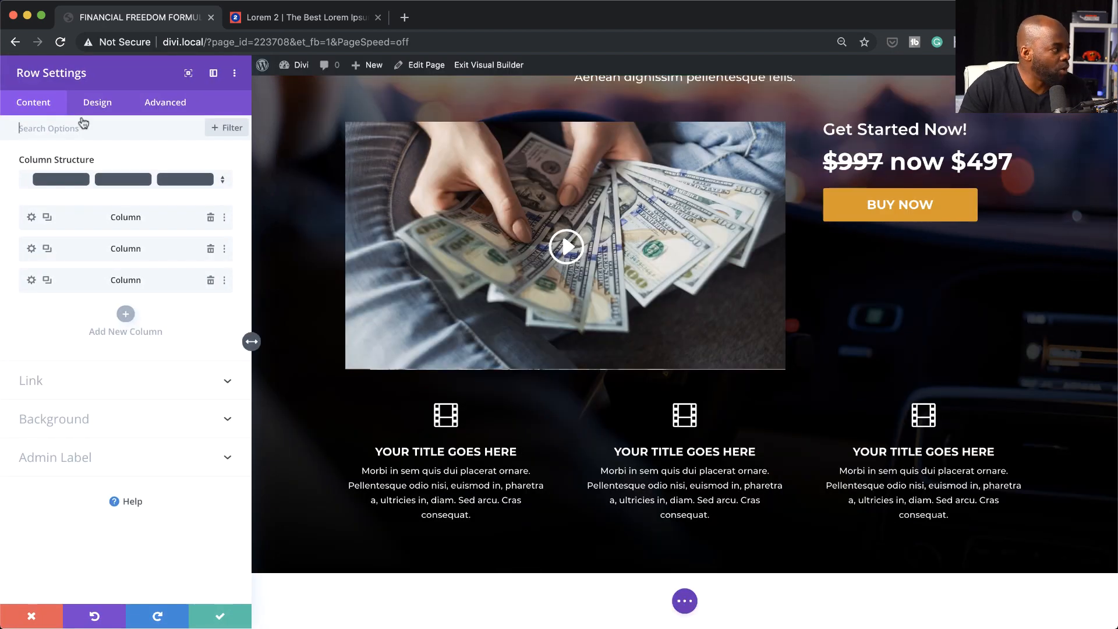
left_click(97, 104)
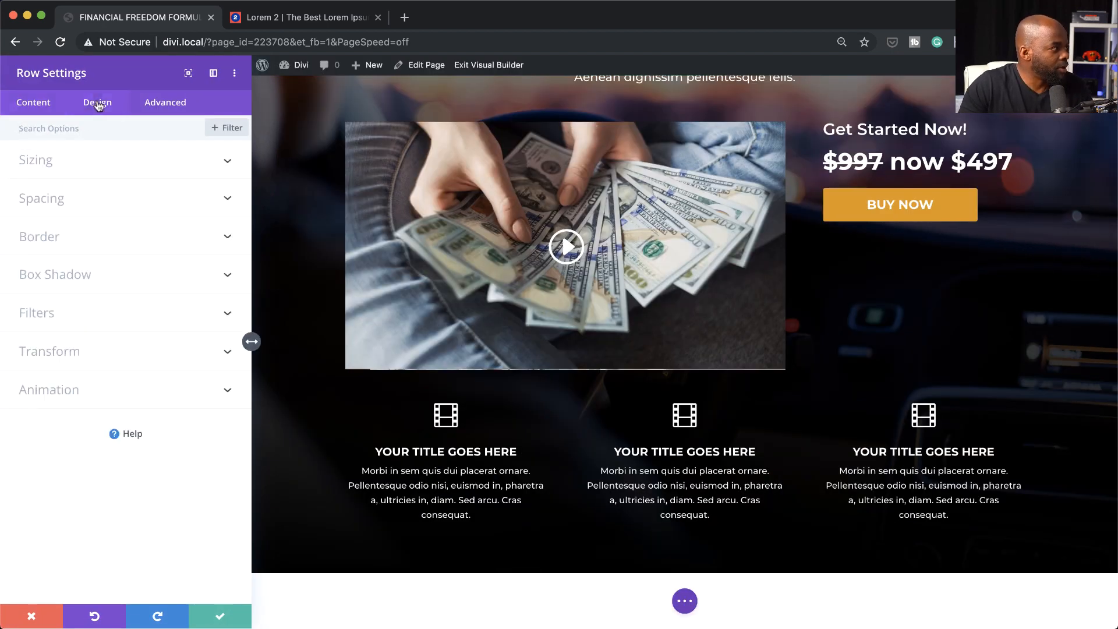
left_click(62, 170)
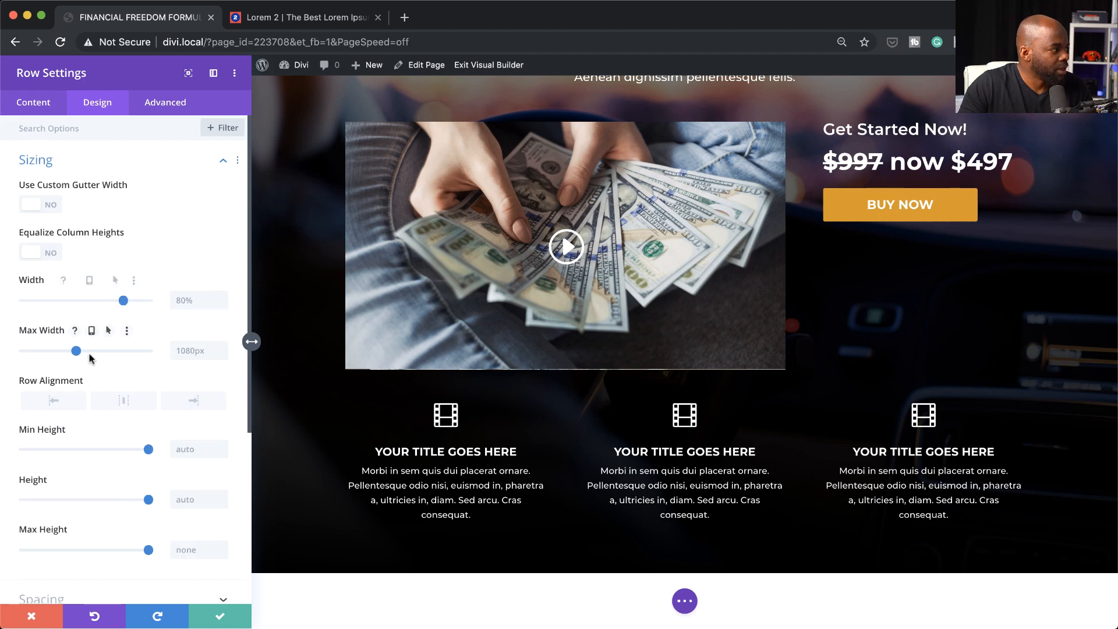
left_click(206, 349)
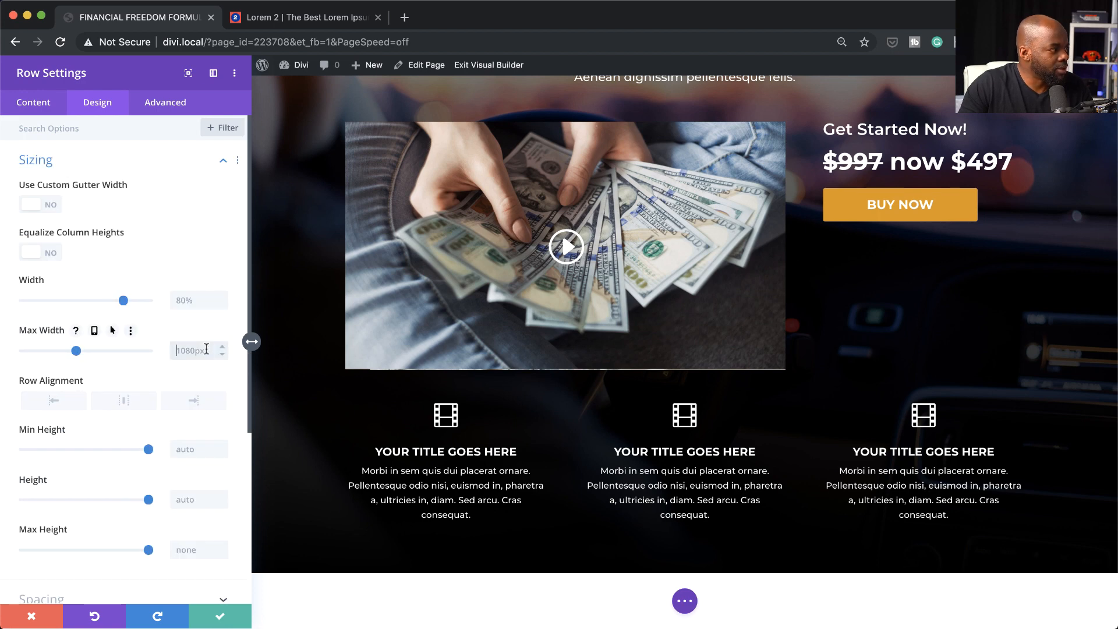
type("80%")
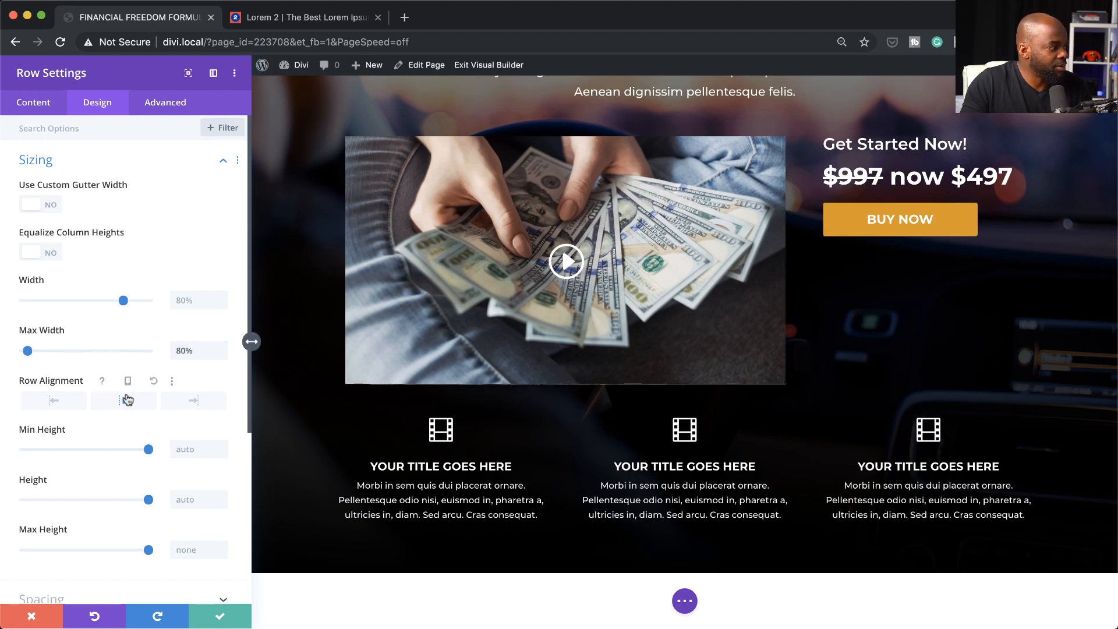
left_click(221, 619)
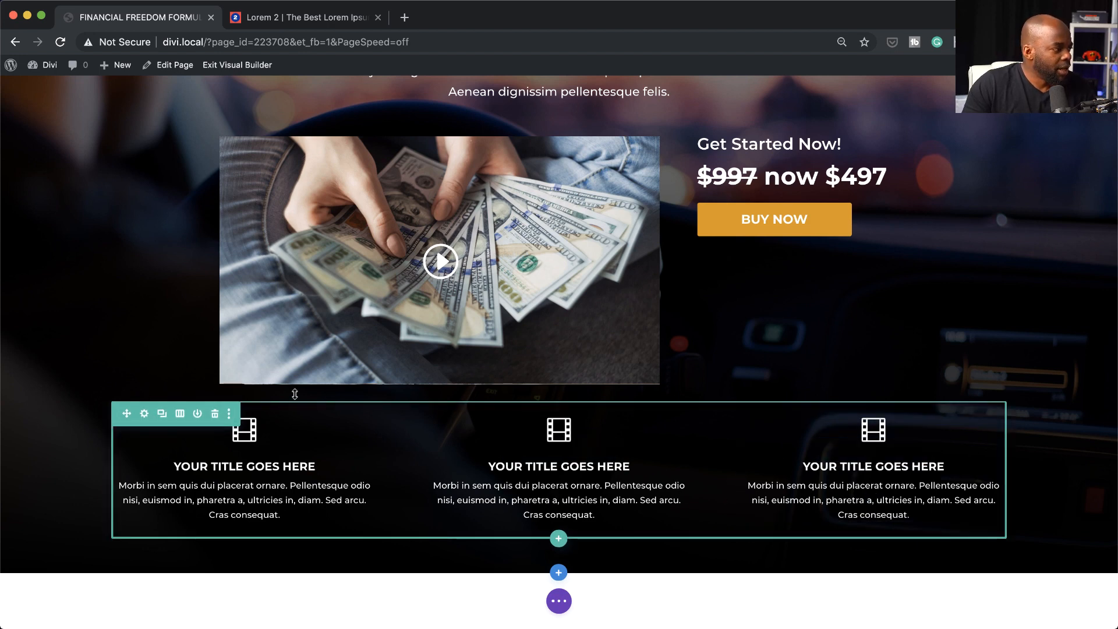
left_click_drag(293, 407, 293, 426)
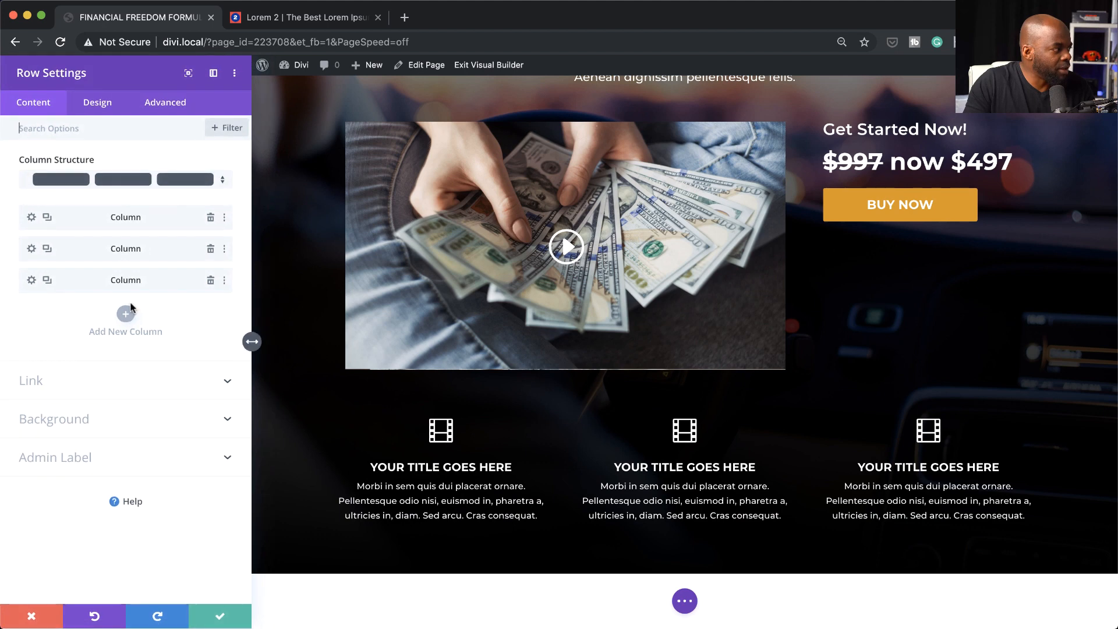
Step: Give the blurb row's first column a right border 1px wide
left_click(31, 219)
left_click(107, 104)
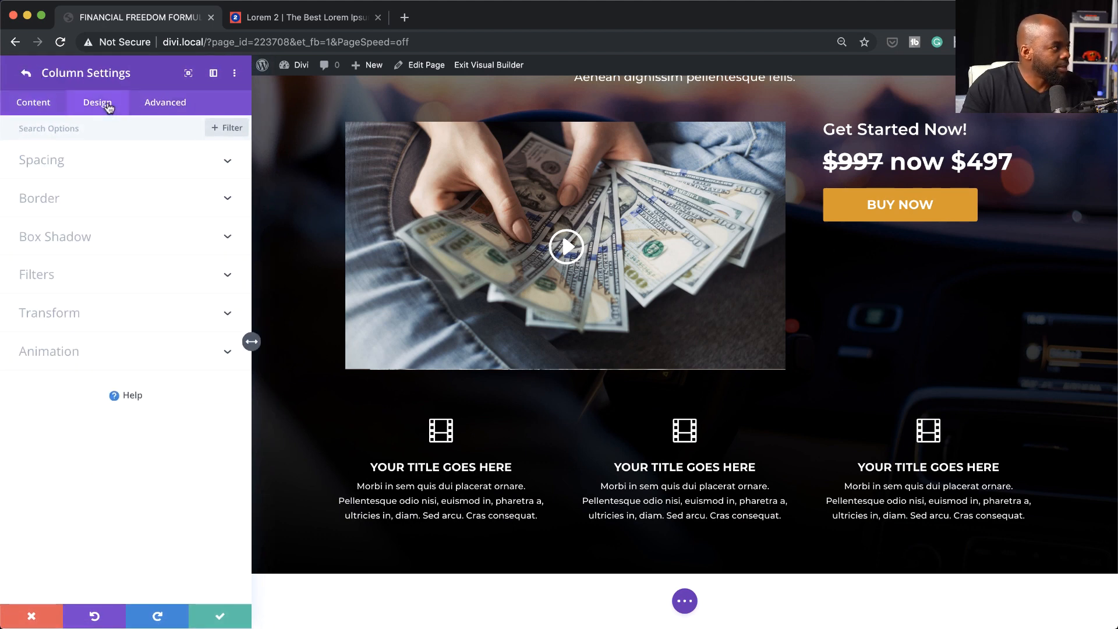
left_click(70, 203)
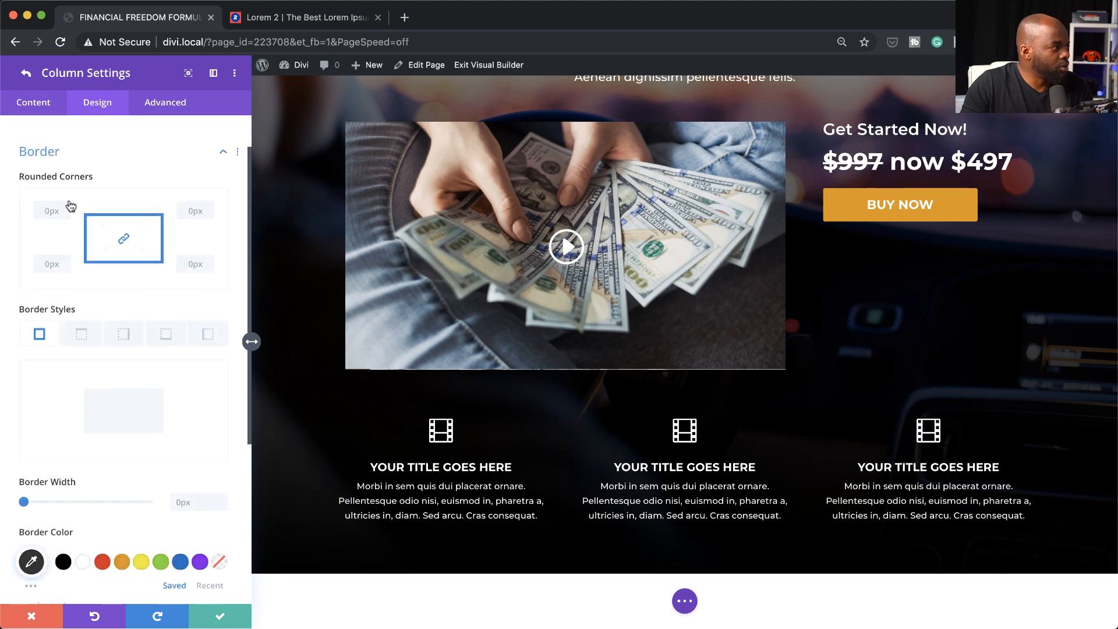
left_click(128, 322)
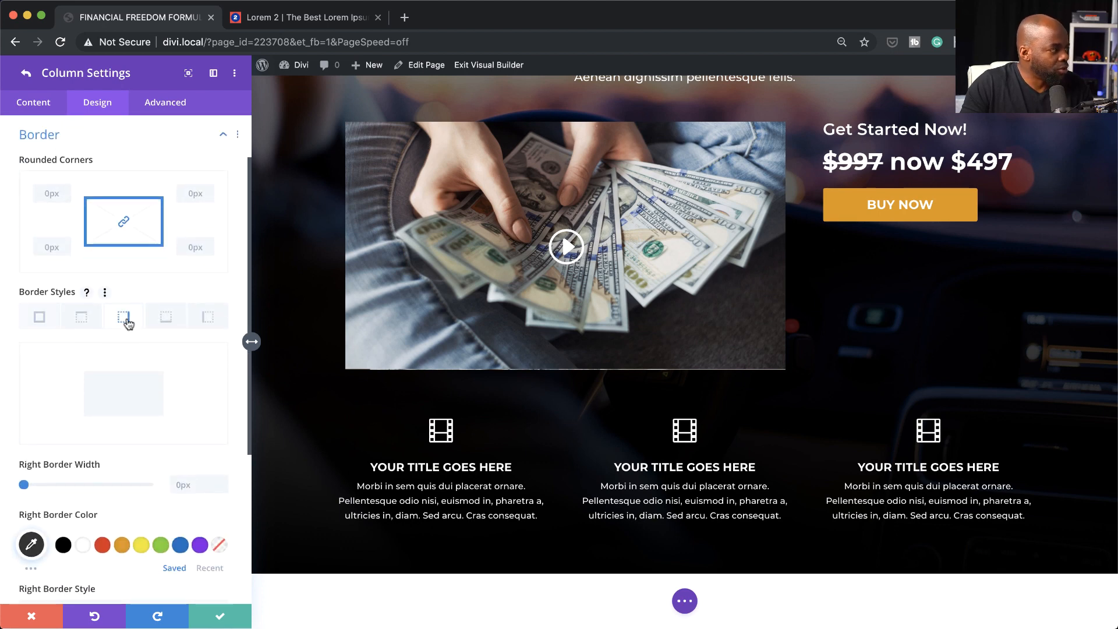
left_click_drag(24, 484, 27, 484)
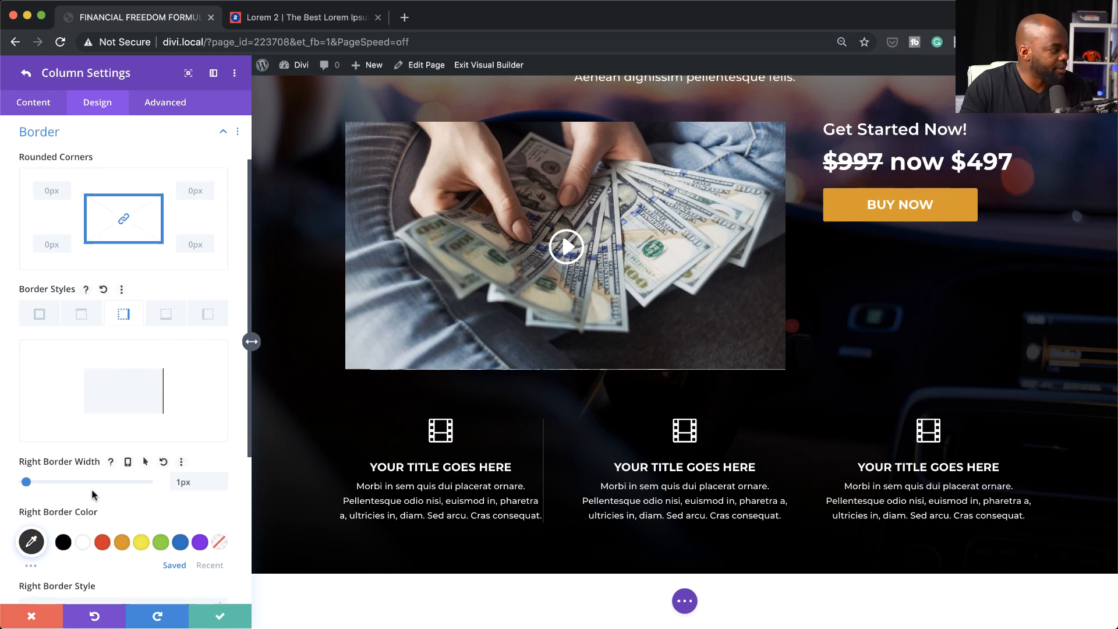
scroll(92, 489, "down", 5)
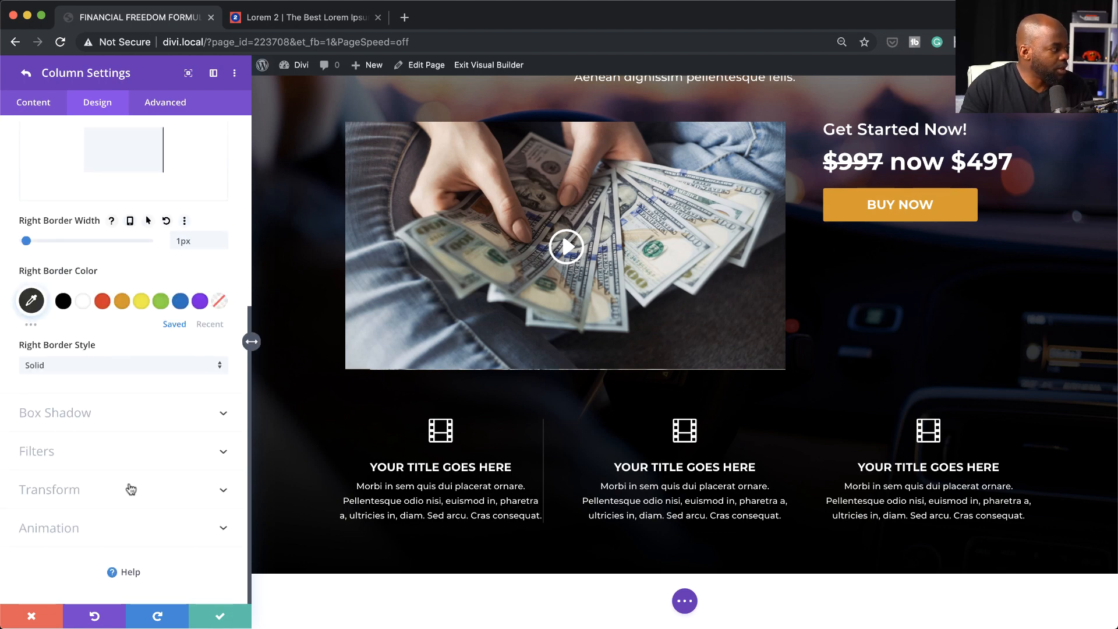
scroll(128, 483, "up", 5)
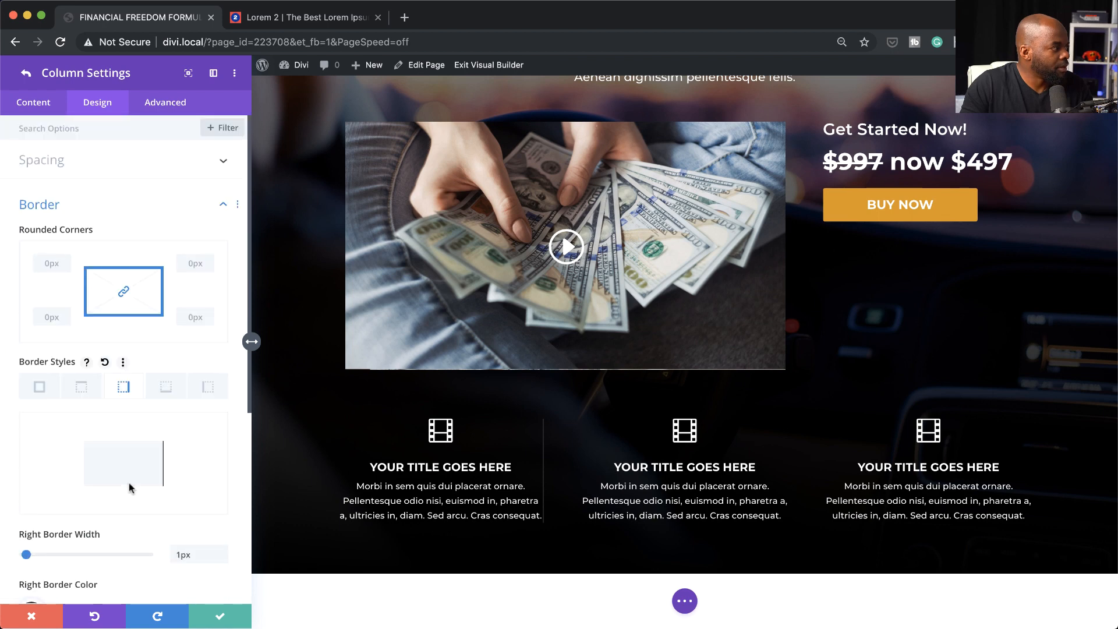
Step: Set the first column's padding to 20px on all four sides and return to the row settings
left_click(80, 160)
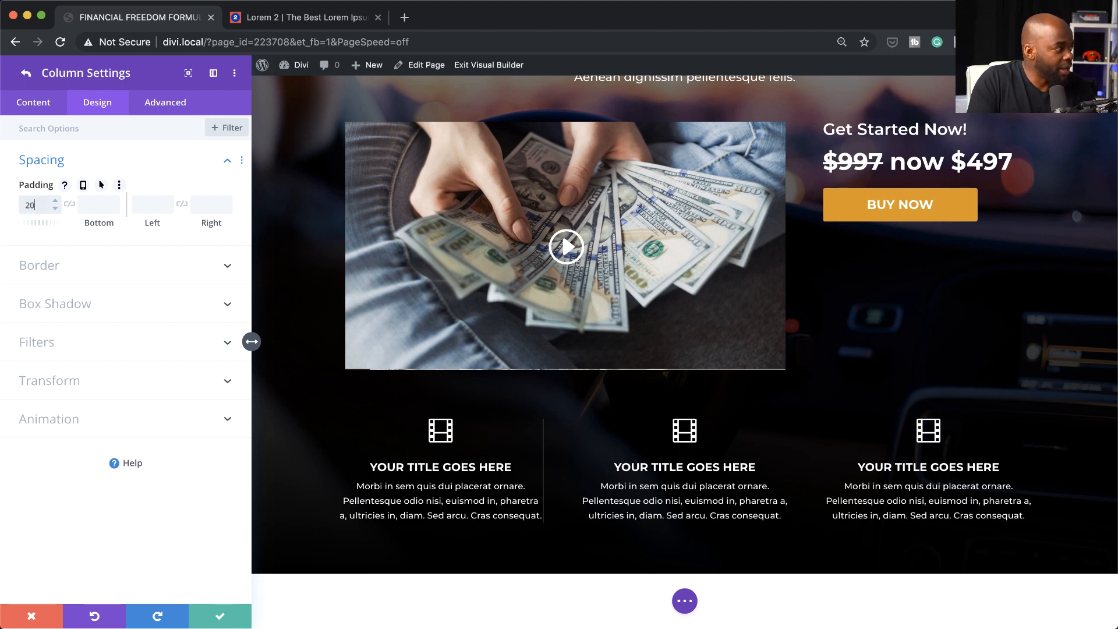
type("px")
left_click(70, 204)
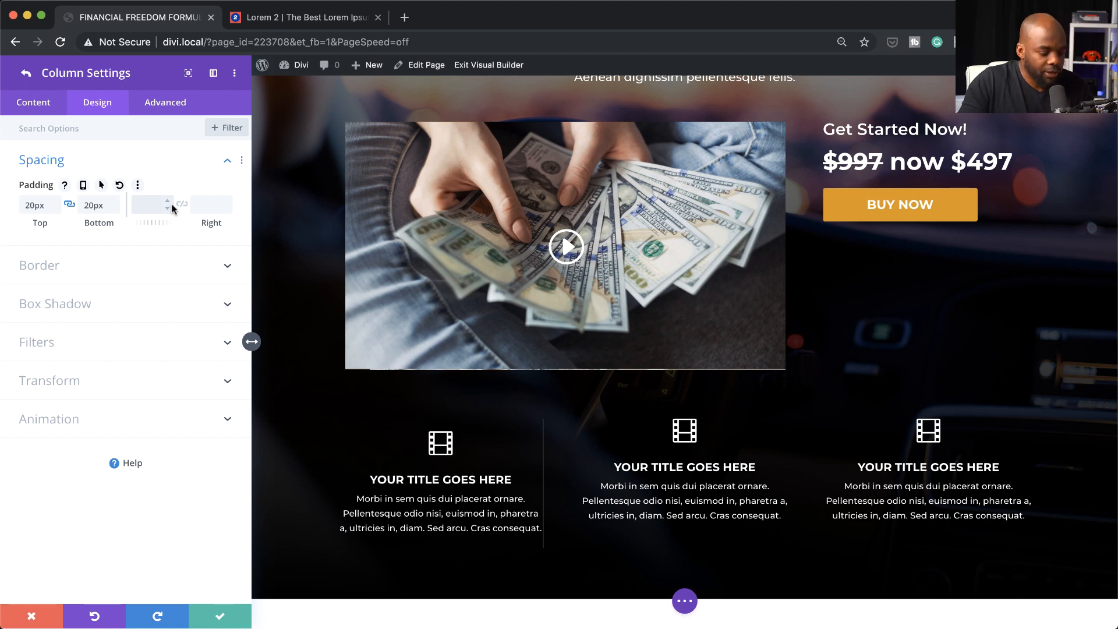
type("20px")
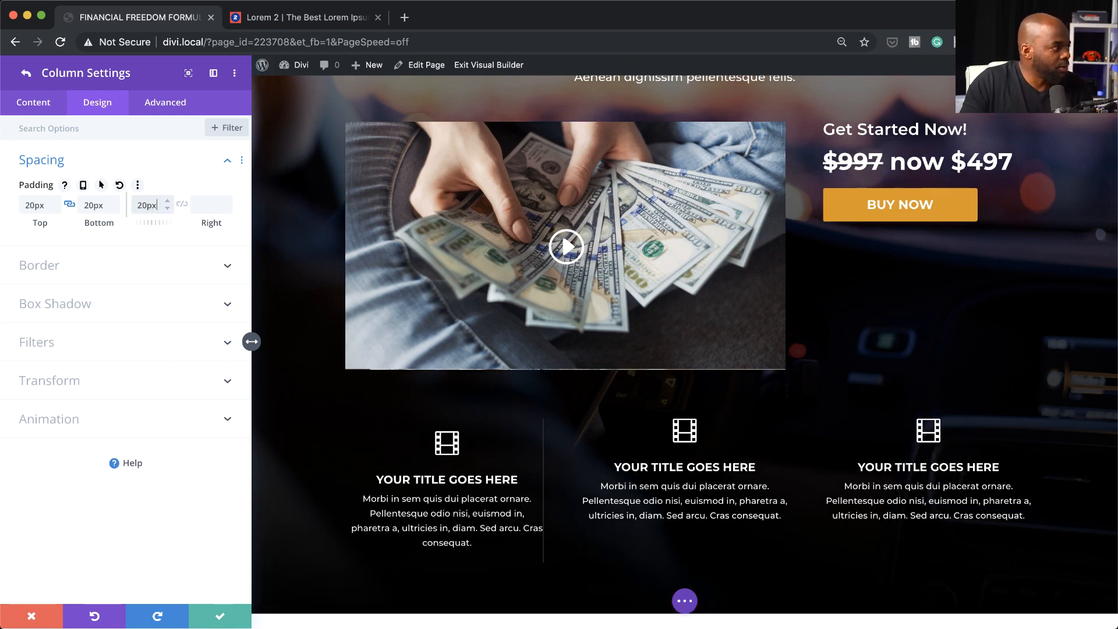
left_click(183, 204)
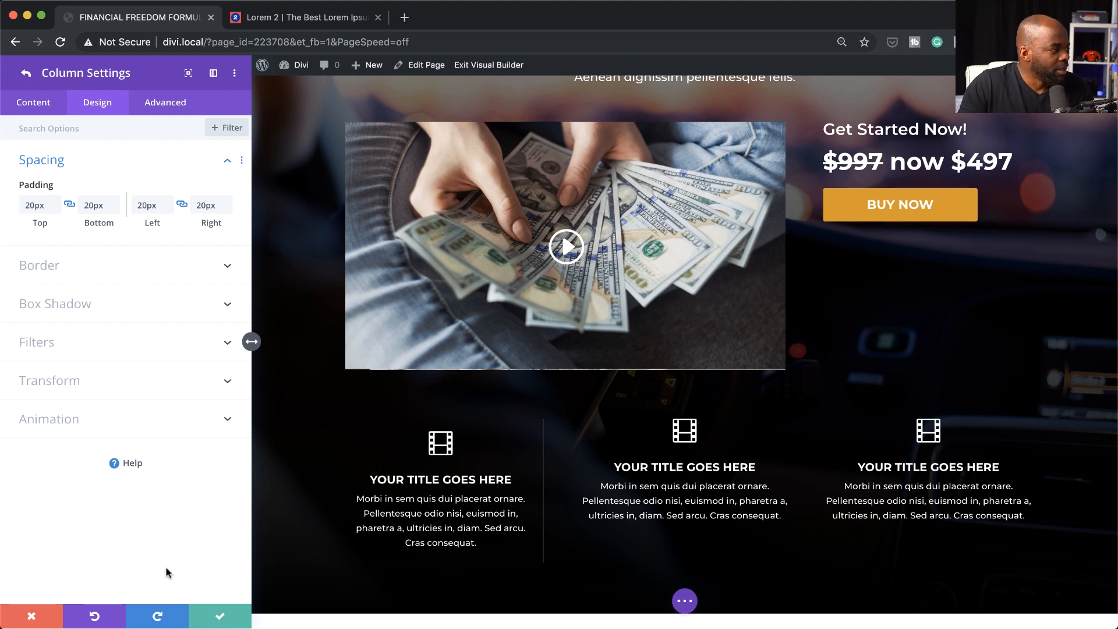
left_click(27, 73)
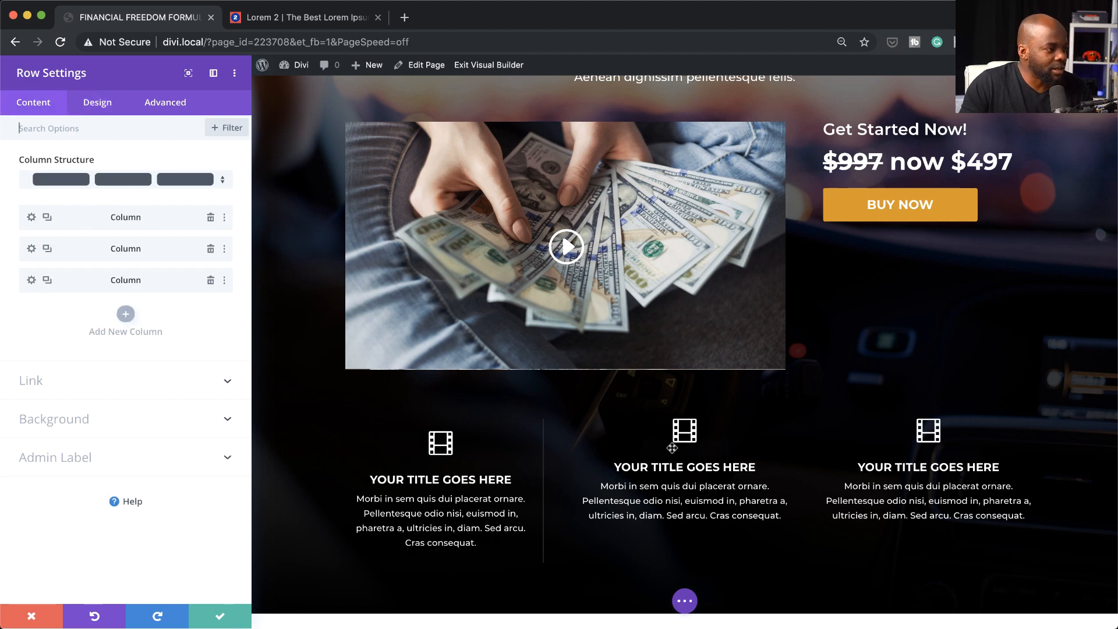
Step: Copy the first column's item styles and paste them onto the second and third columns
right_click(79, 220)
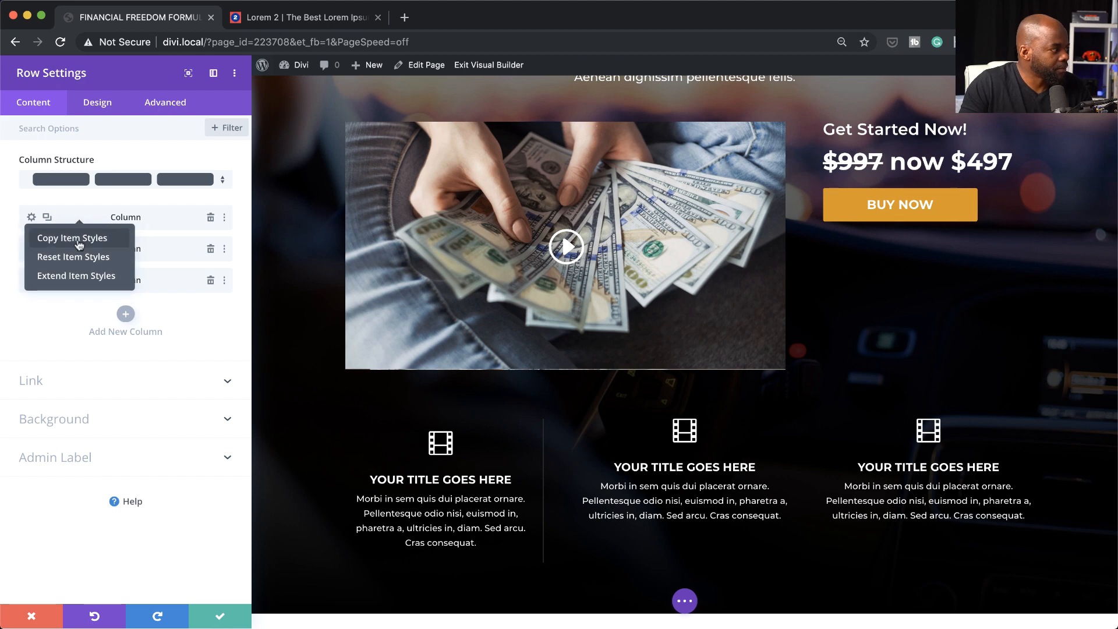
left_click(79, 238)
right_click(77, 249)
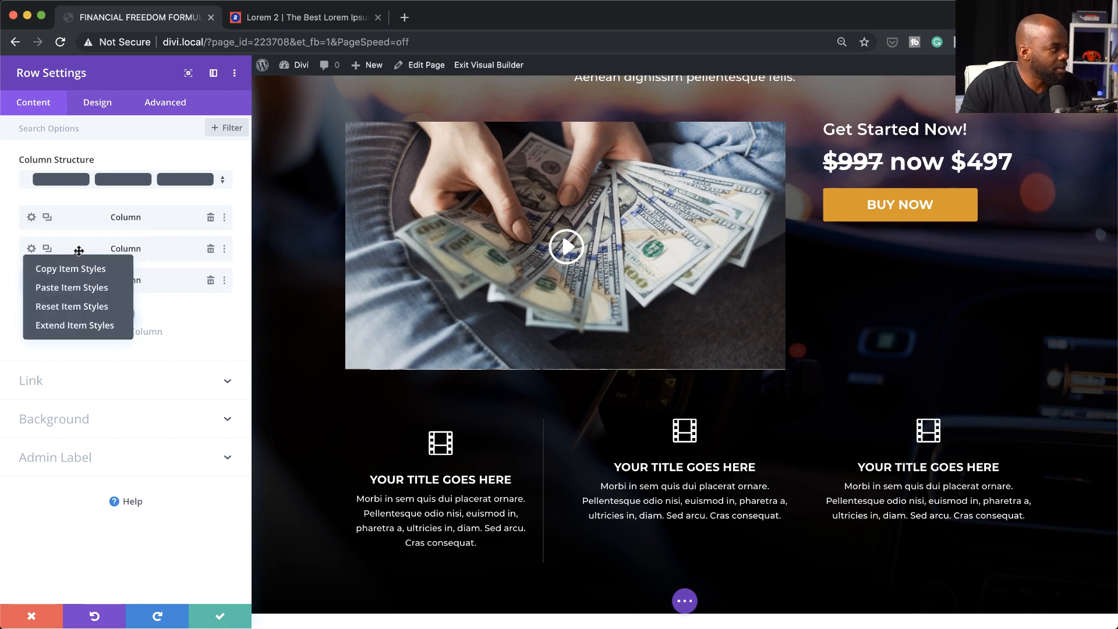
left_click(96, 291)
left_click(96, 290)
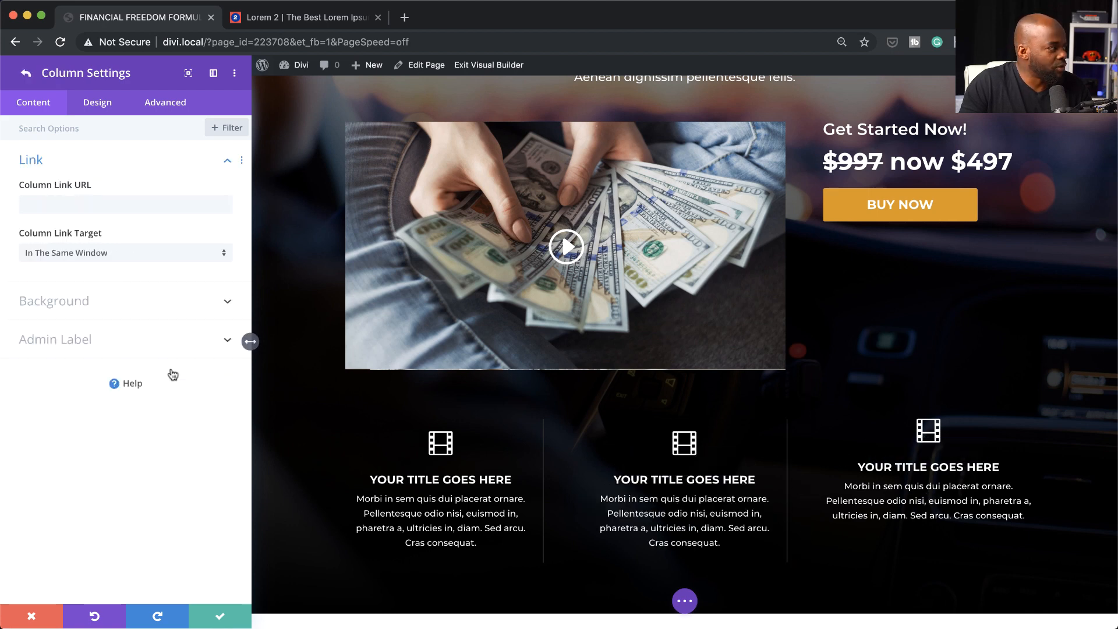
left_click(27, 75)
right_click(72, 280)
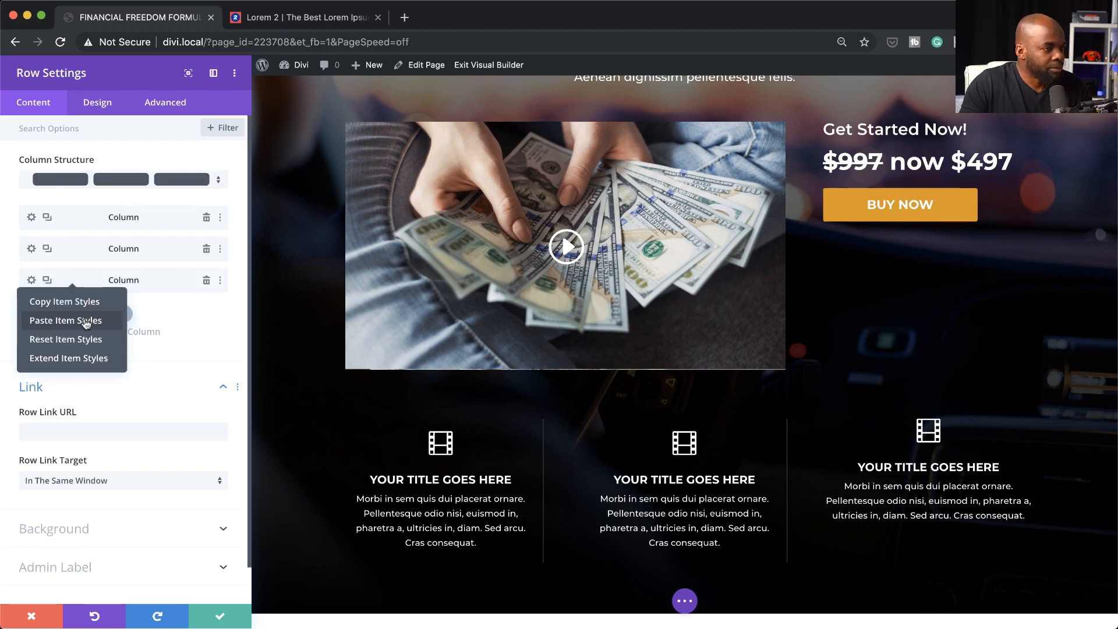
left_click(86, 321)
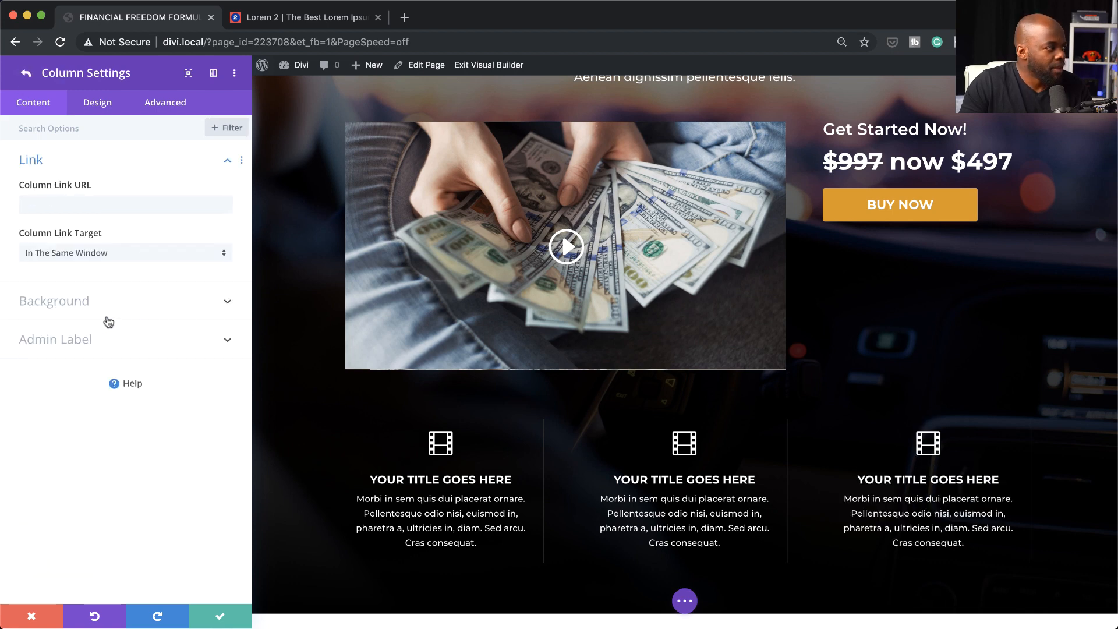
Step: Remove the third column's right border by setting its width to 0px, and save the row settings
left_click(98, 104)
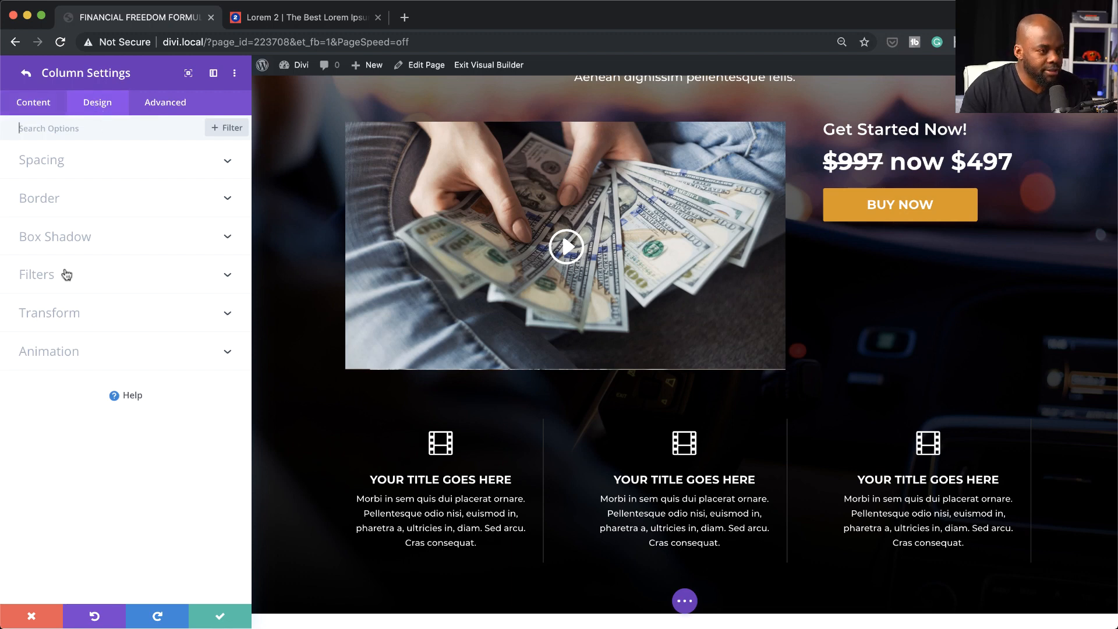
left_click(53, 200)
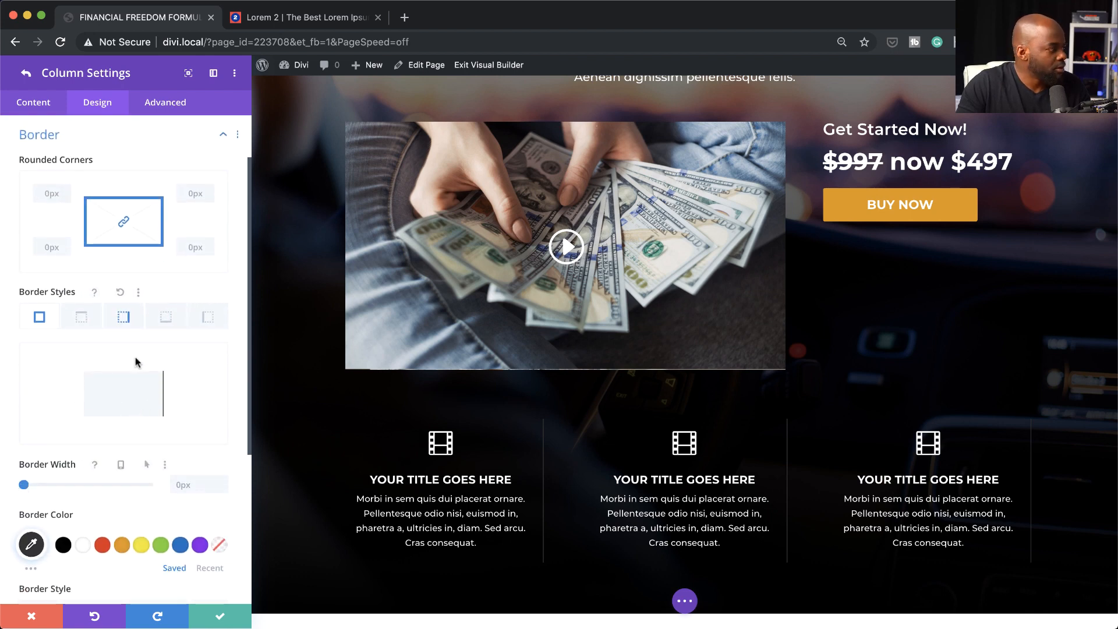
left_click(127, 319)
left_click_drag(27, 494, 9, 489)
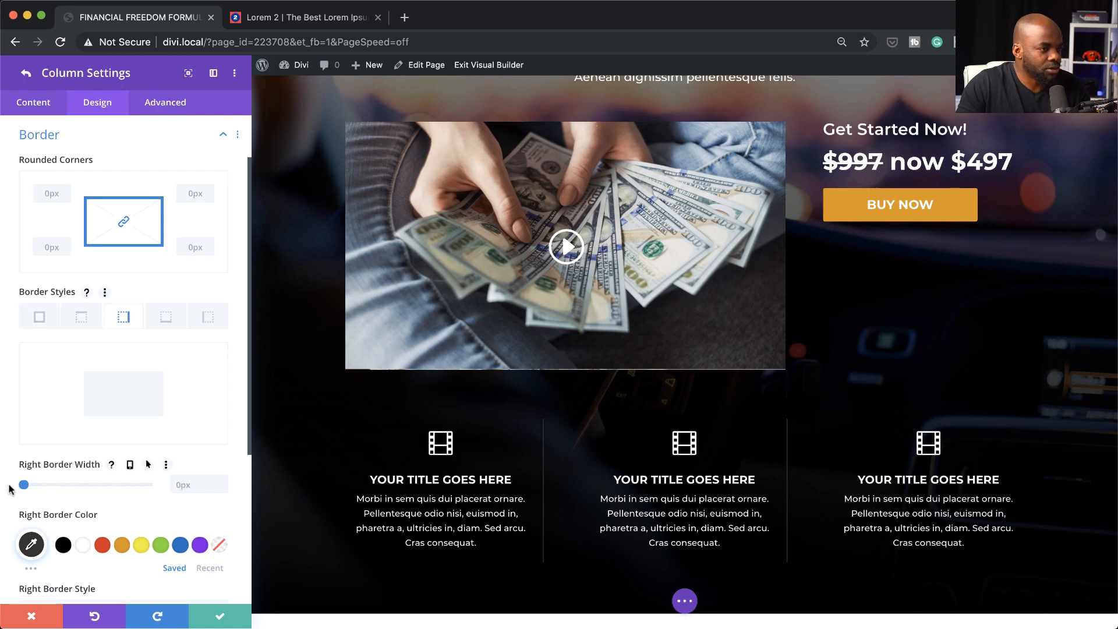
left_click(223, 621)
left_click(219, 621)
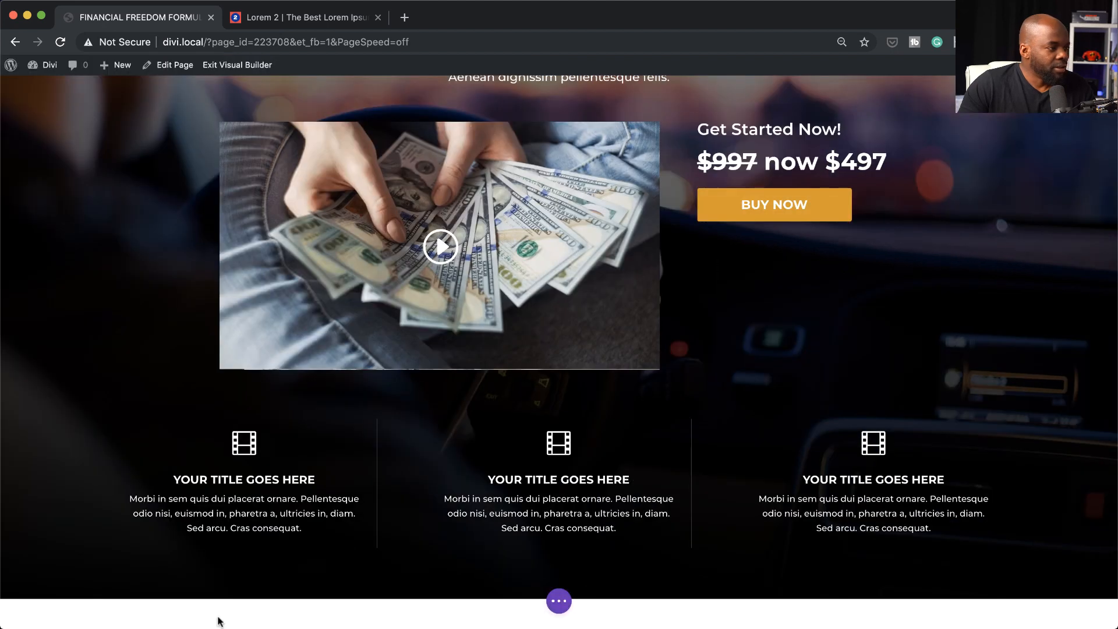
scroll(1046, 446, "down", 1)
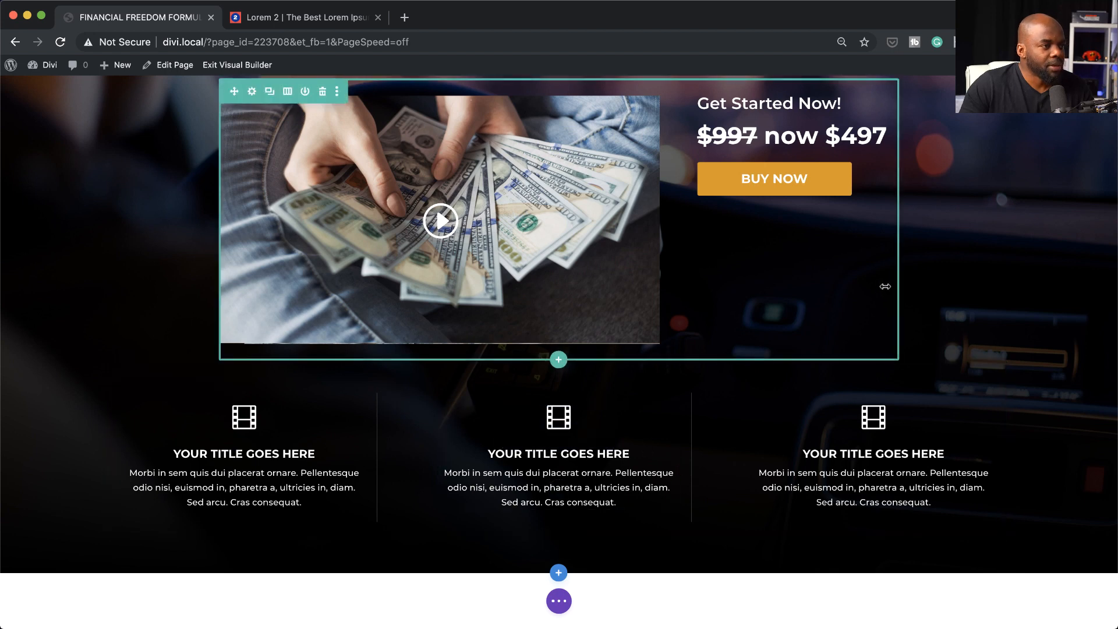
scroll(888, 287, "up", 3)
scroll(888, 286, "up", 3)
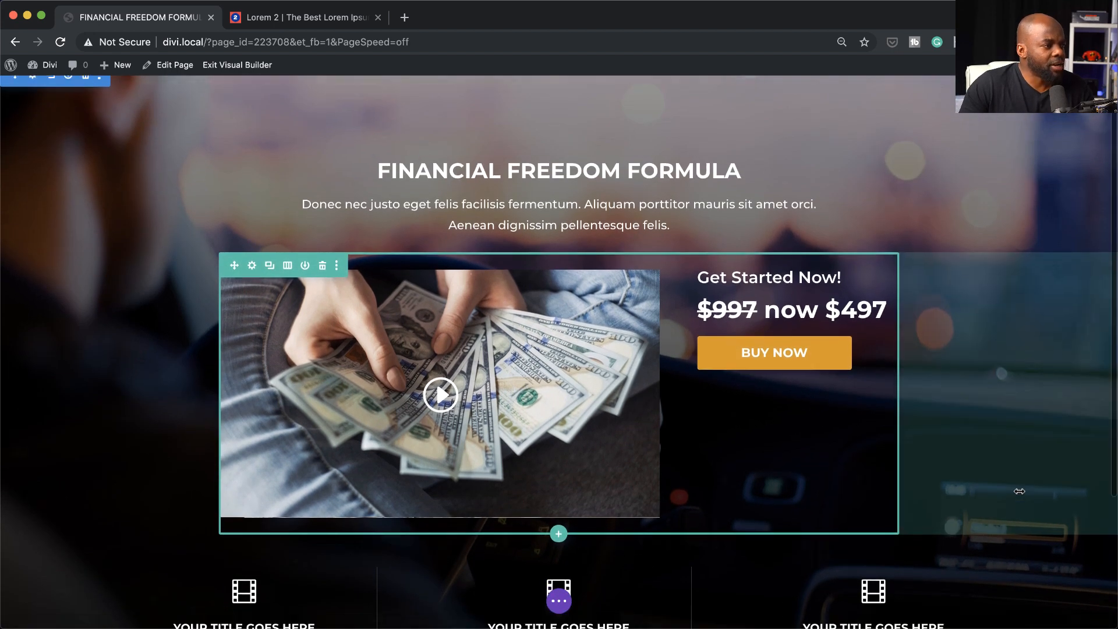
Step: Set the second colour of the hero section's background gradient to black at about 0.73 opacity
scroll(1019, 490, "down", 6)
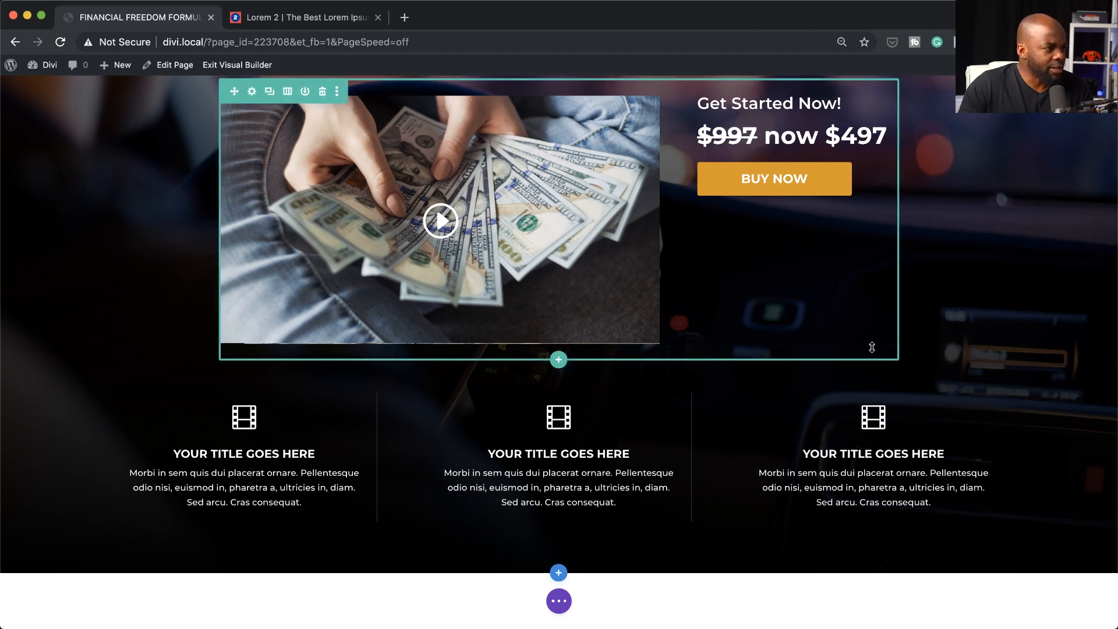
scroll(772, 438, "up", 3)
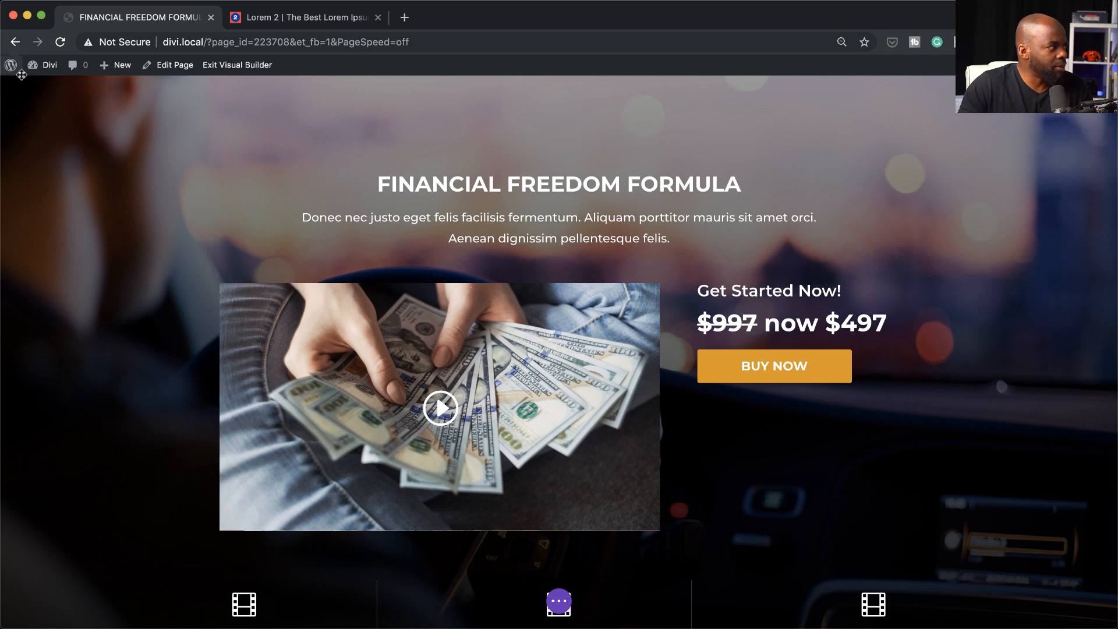
left_click(32, 88)
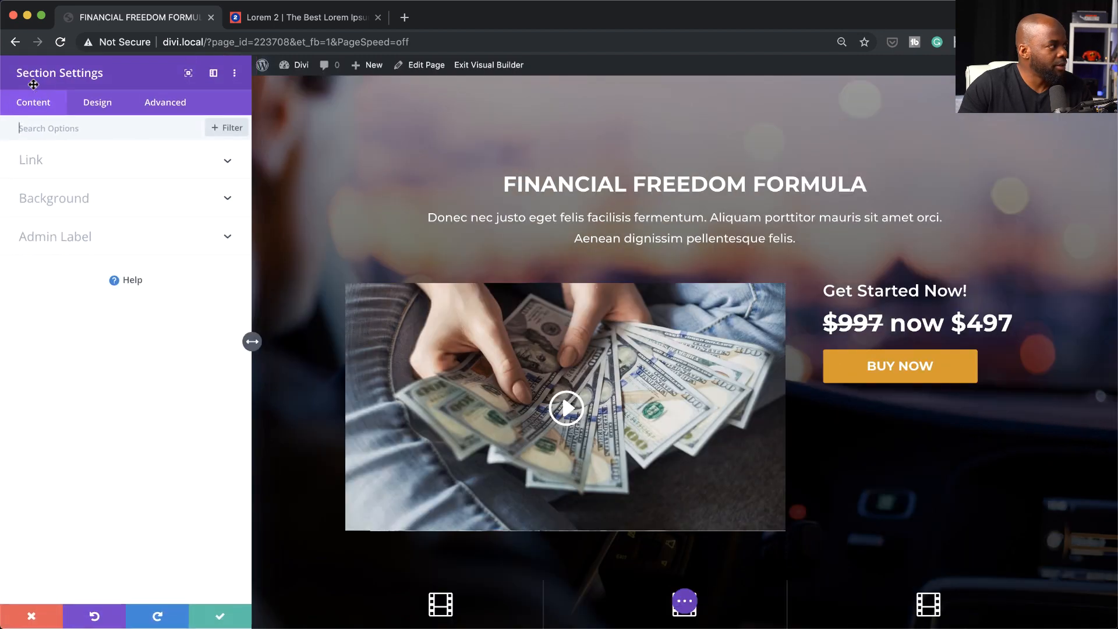
left_click(94, 192)
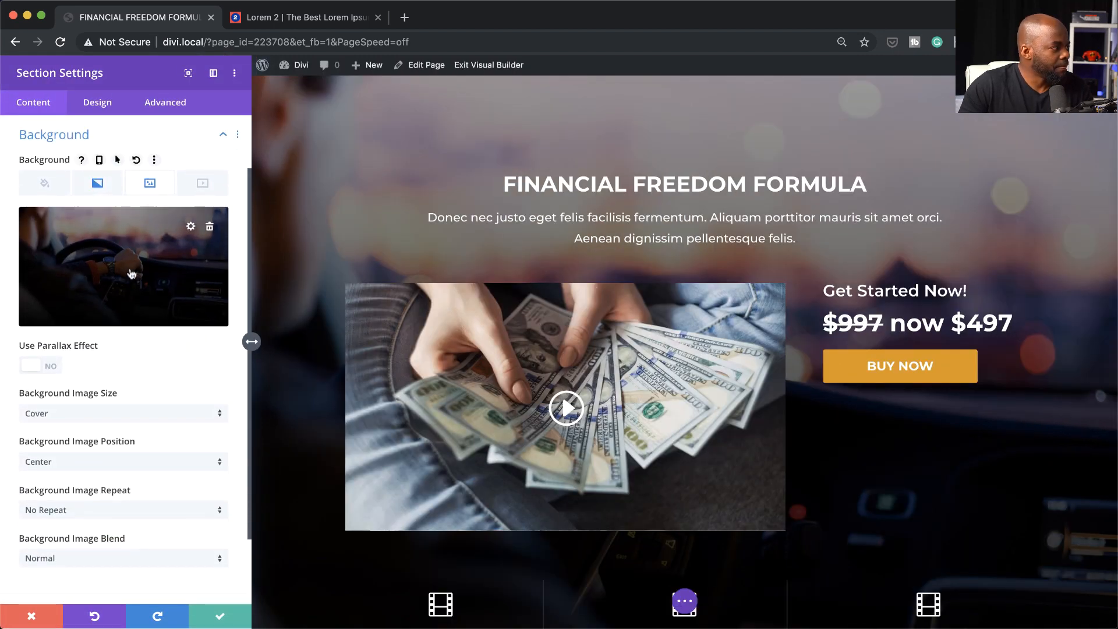
left_click(96, 185)
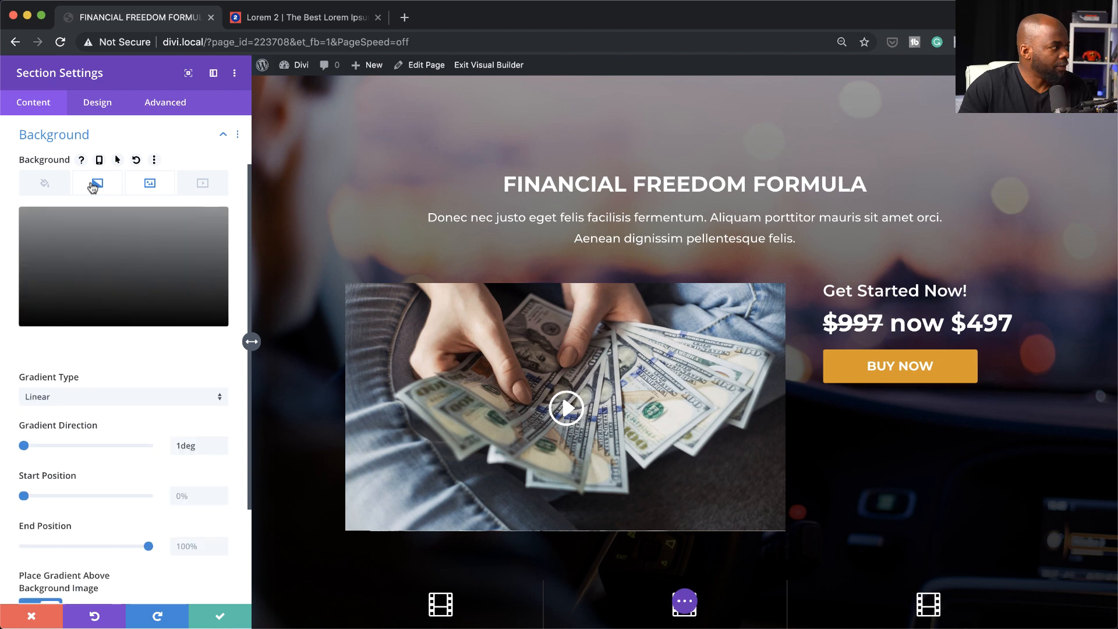
left_click(108, 289)
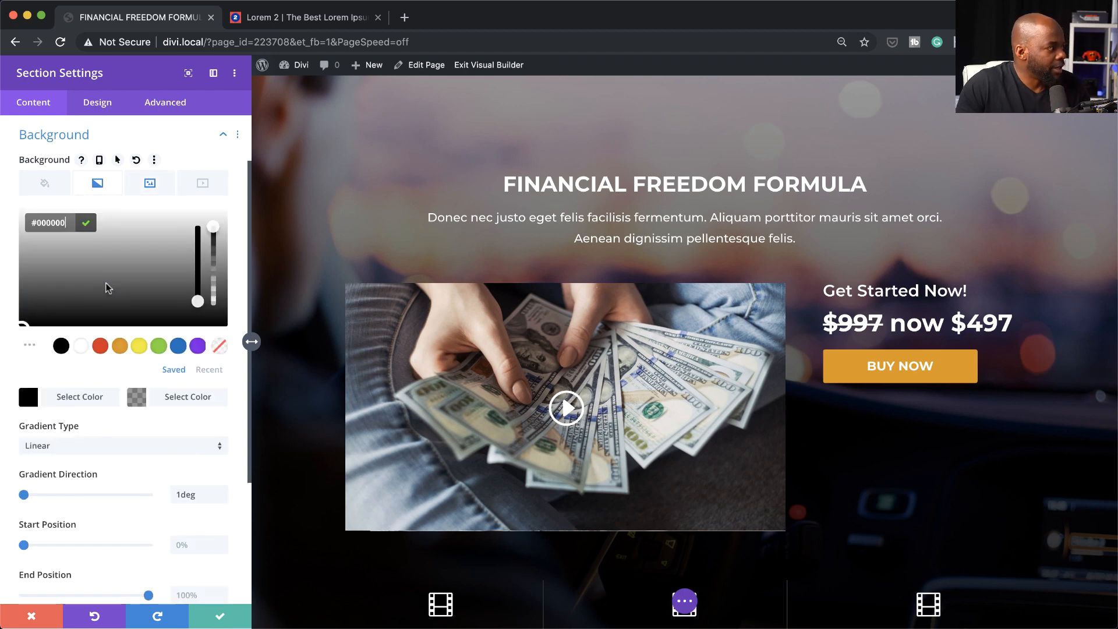
left_click(137, 399)
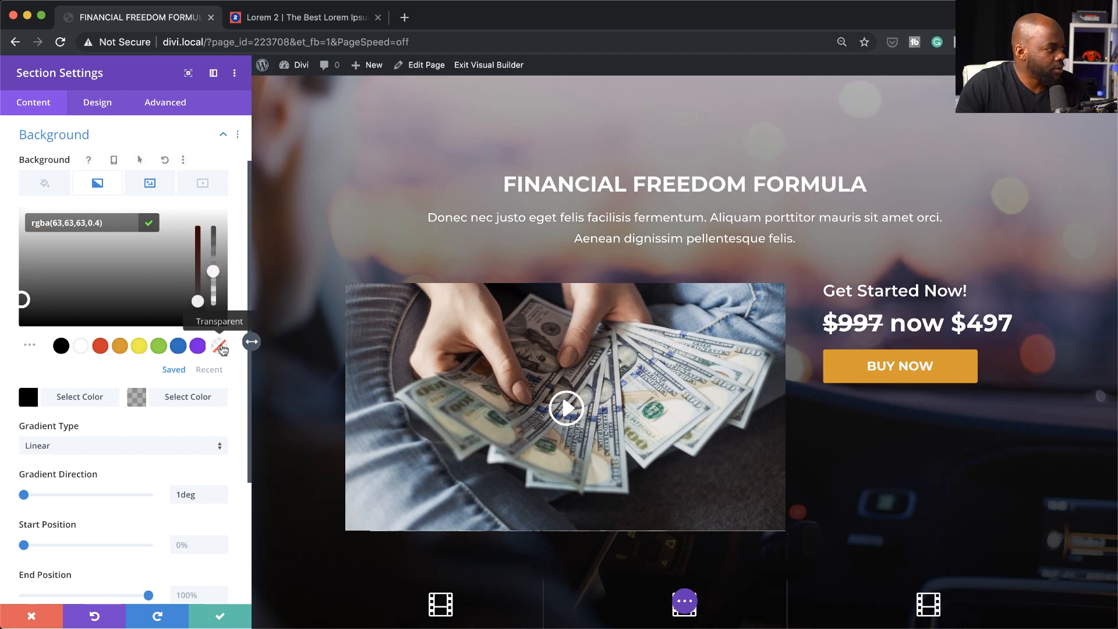
left_click(219, 346)
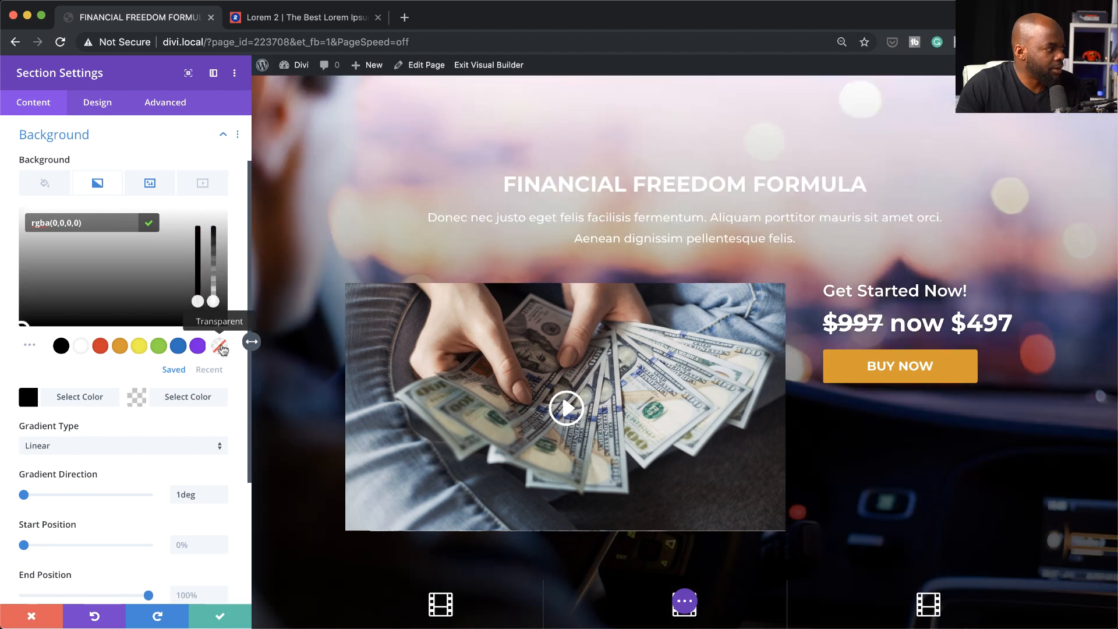
left_click_drag(212, 301, 215, 250)
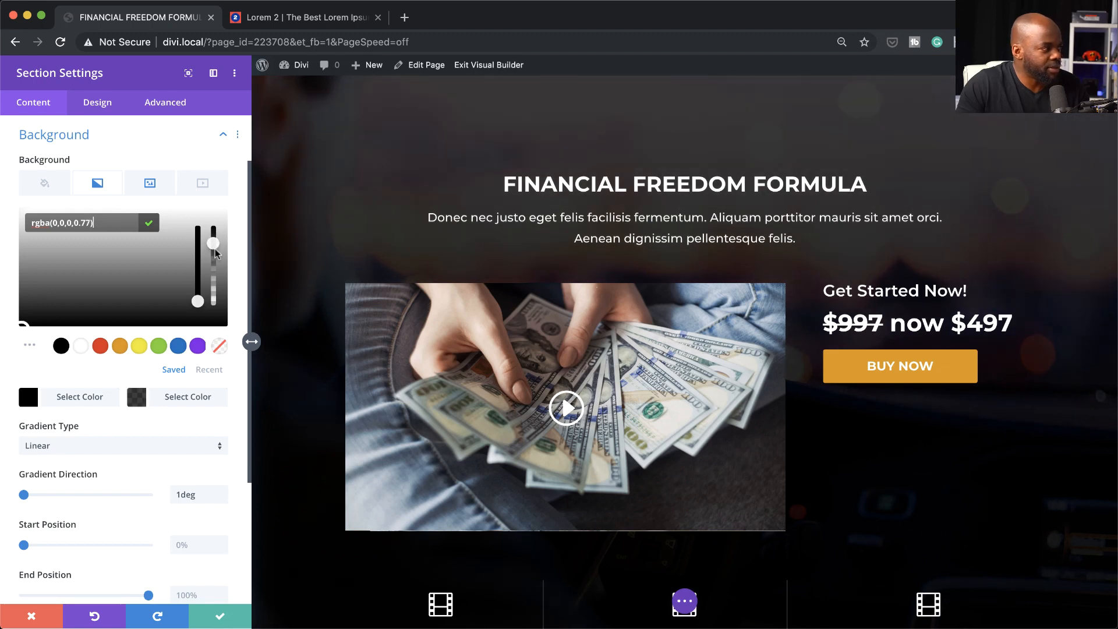
Step: Adjust the start position of the hero section's background gradient to 16%
scroll(948, 499, "down", 5)
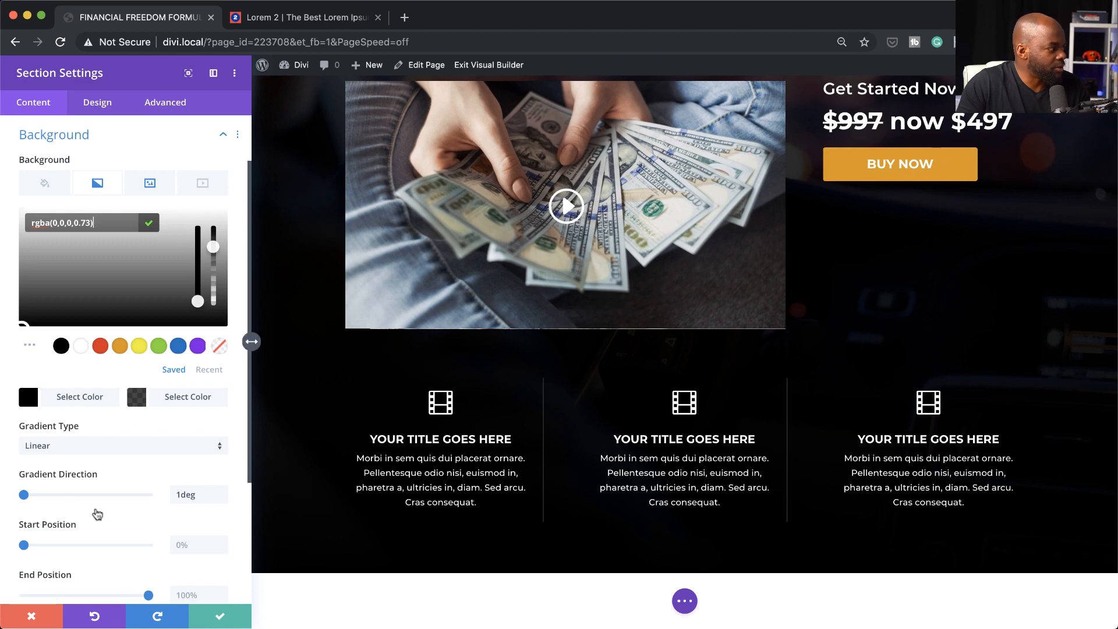
scroll(121, 528, "down", 1)
scroll(121, 529, "down", 3)
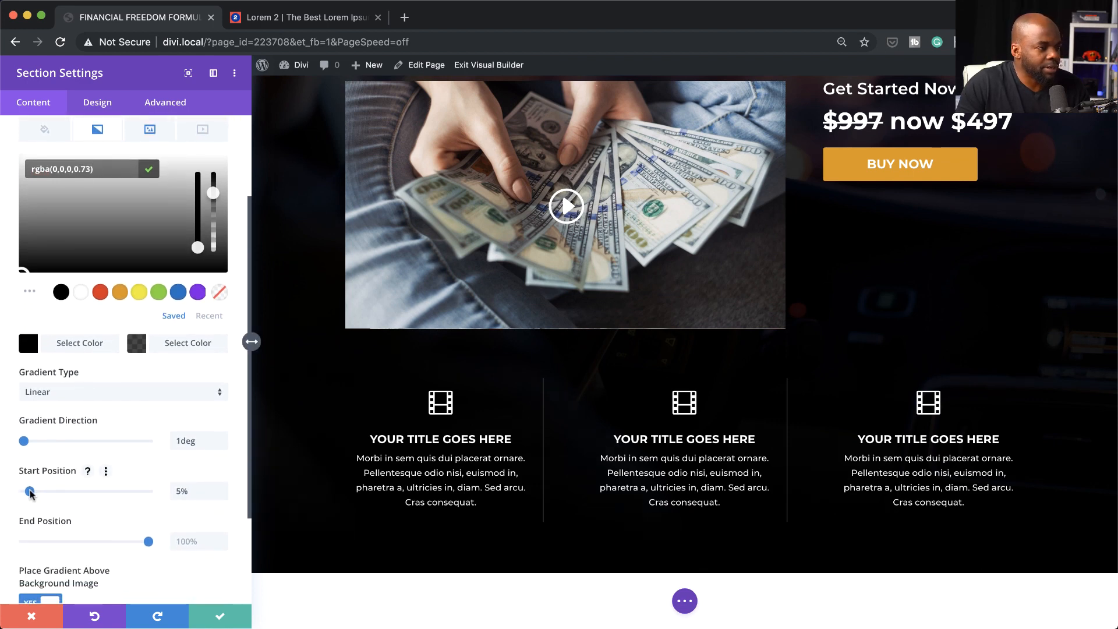
left_click_drag(24, 491, 62, 490)
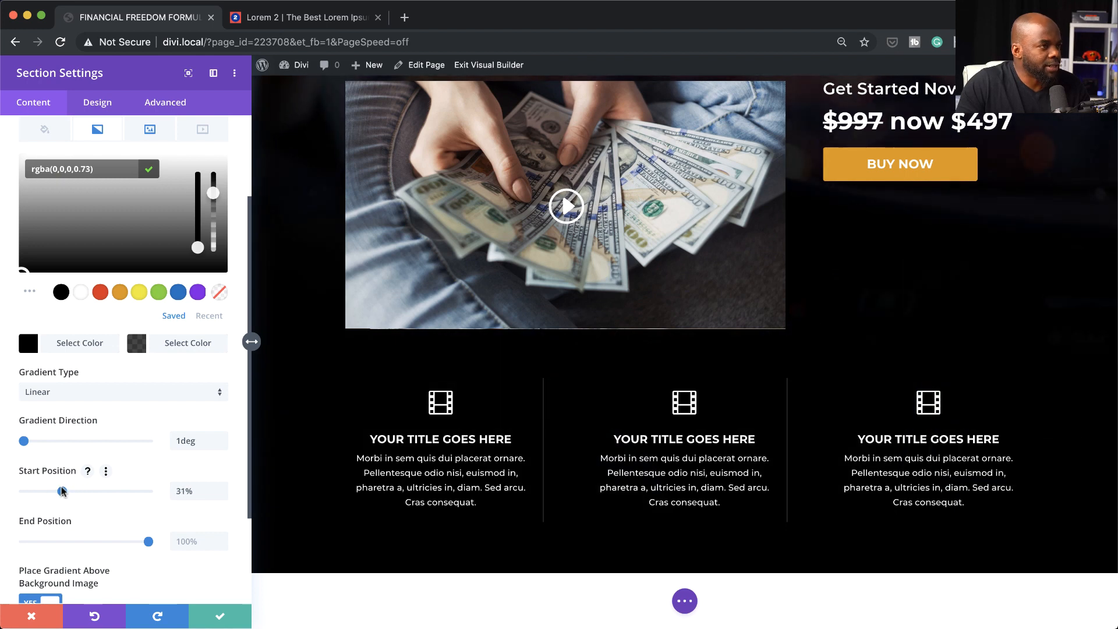
left_click(60, 491)
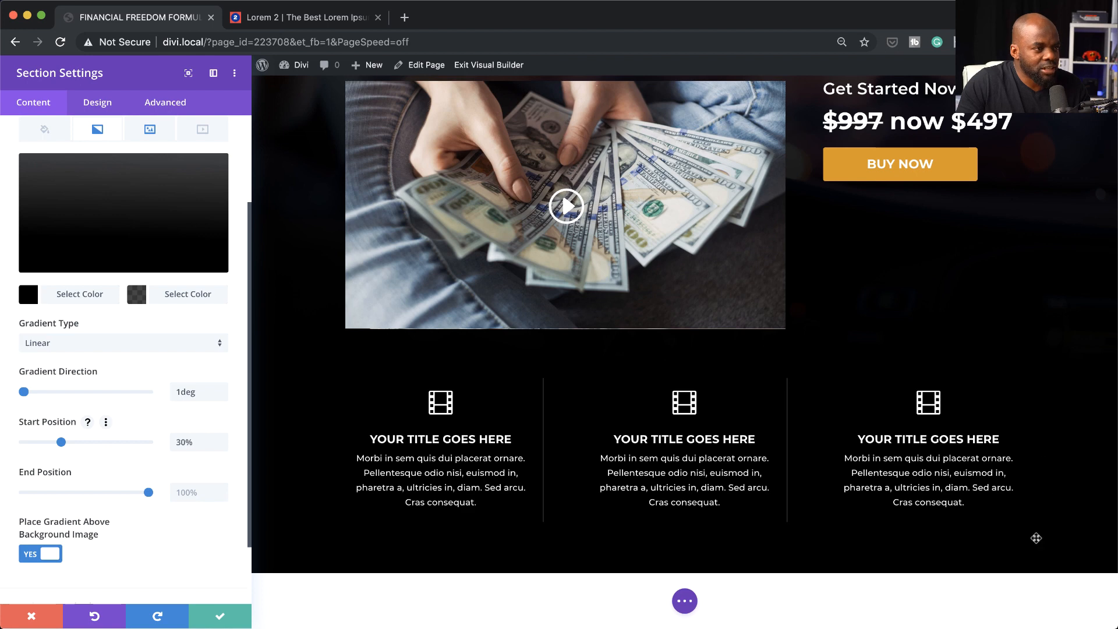
scroll(1036, 476, "up", 4)
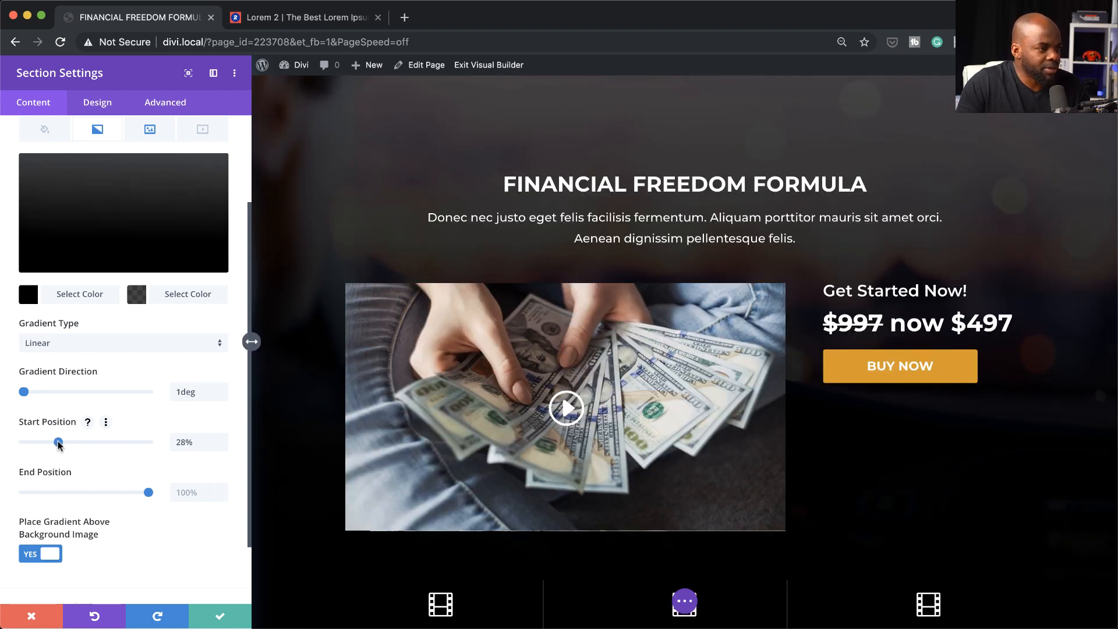
left_click_drag(50, 444, 47, 446)
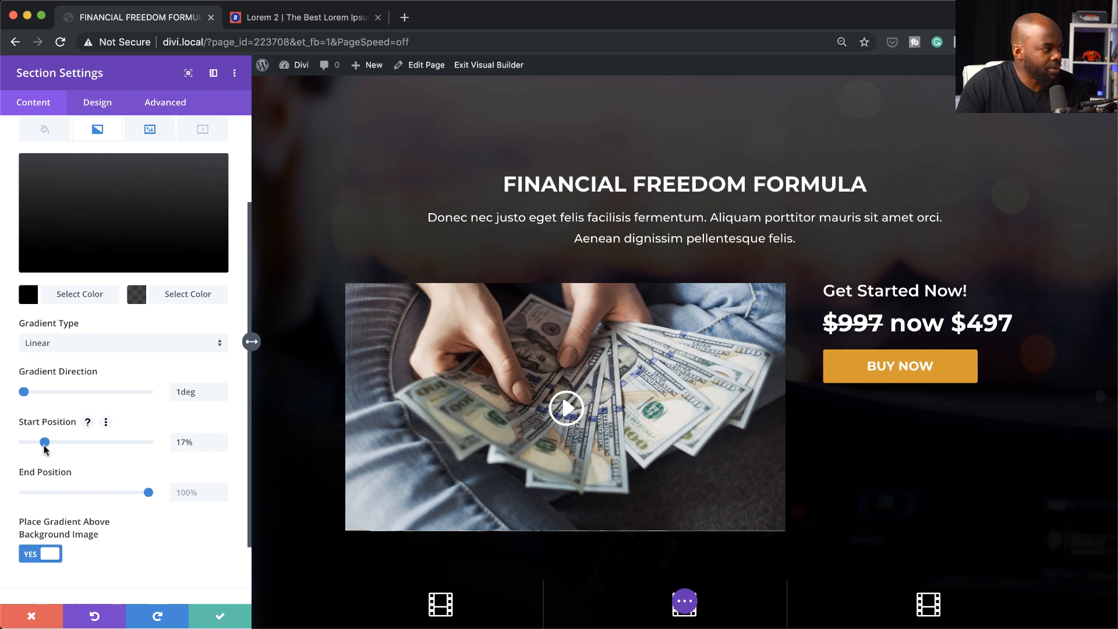
scroll(1009, 484, "down", 4)
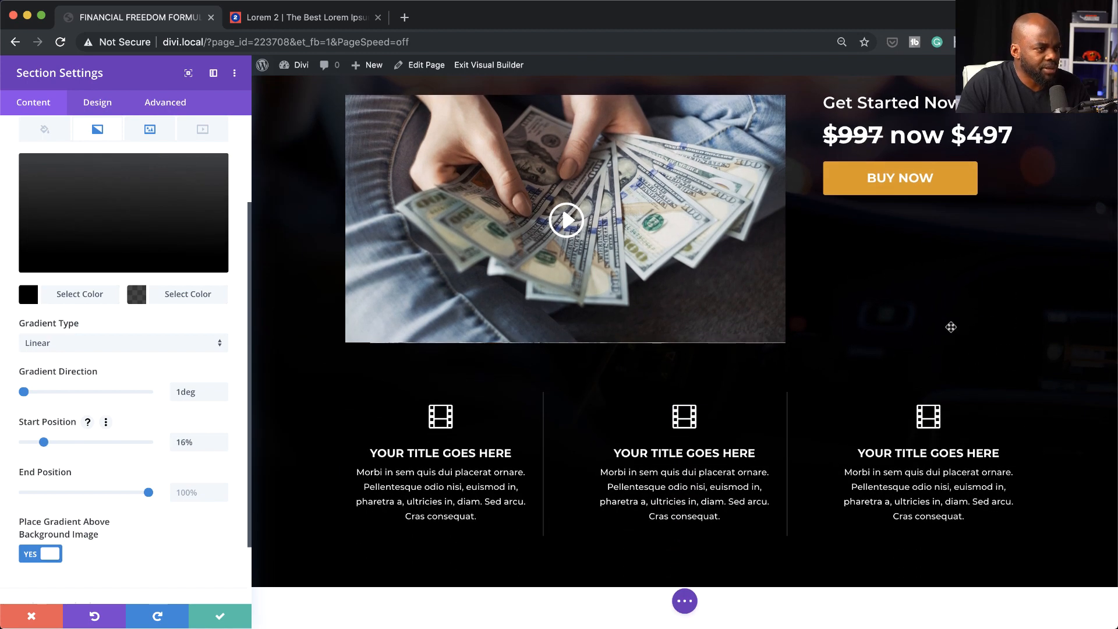
Step: Lower the opacity of the gradient's second colour to 0.34 and save the section settings
scroll(1023, 411, "up", 4)
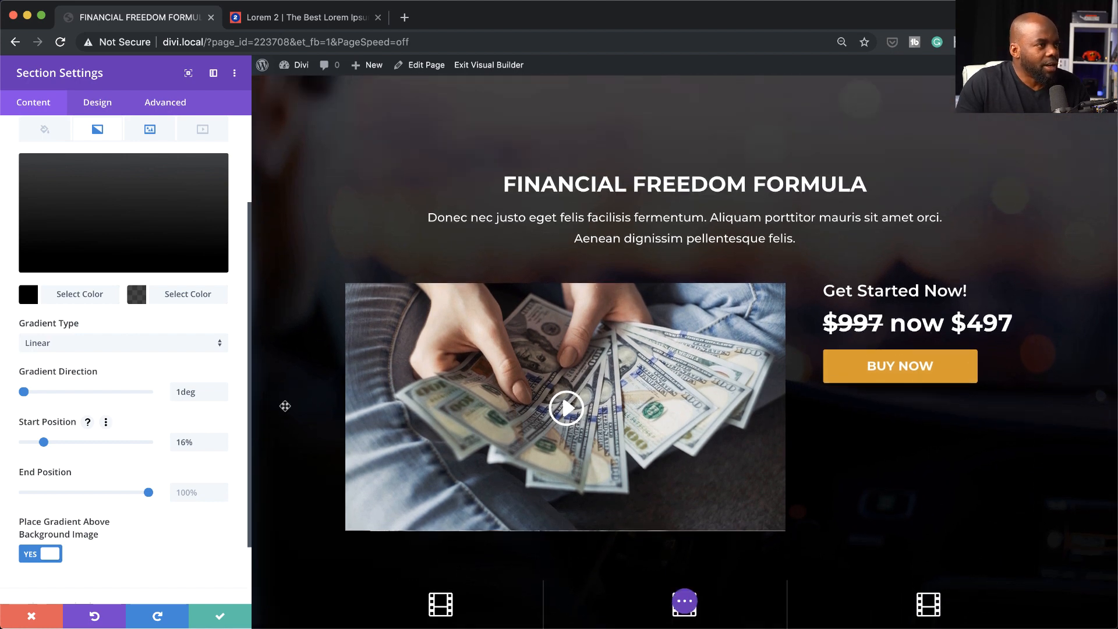
left_click(137, 294)
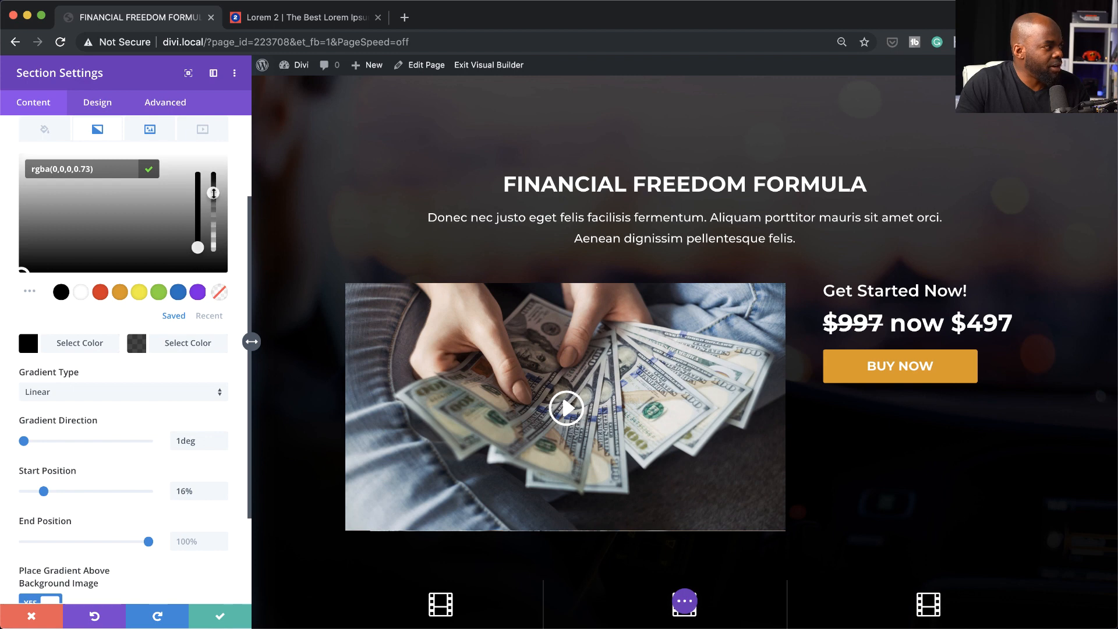
left_click_drag(213, 193, 220, 232)
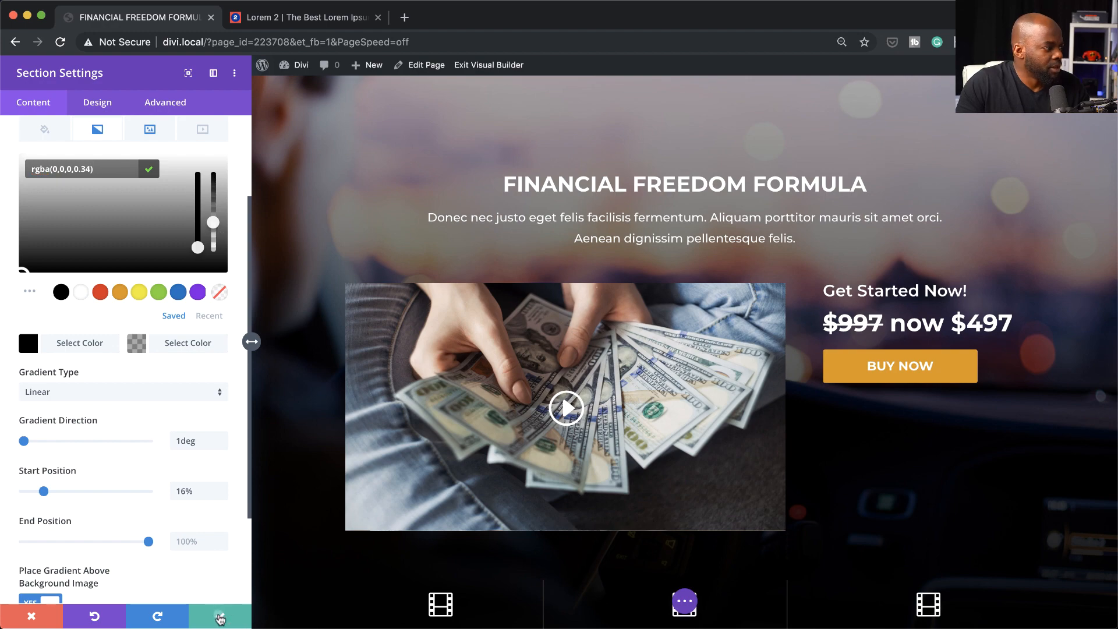
left_click(225, 621)
Step: Add a new section below the hero section with a two-column row split two-fifths and three-fifths
scroll(941, 484, "down", 4)
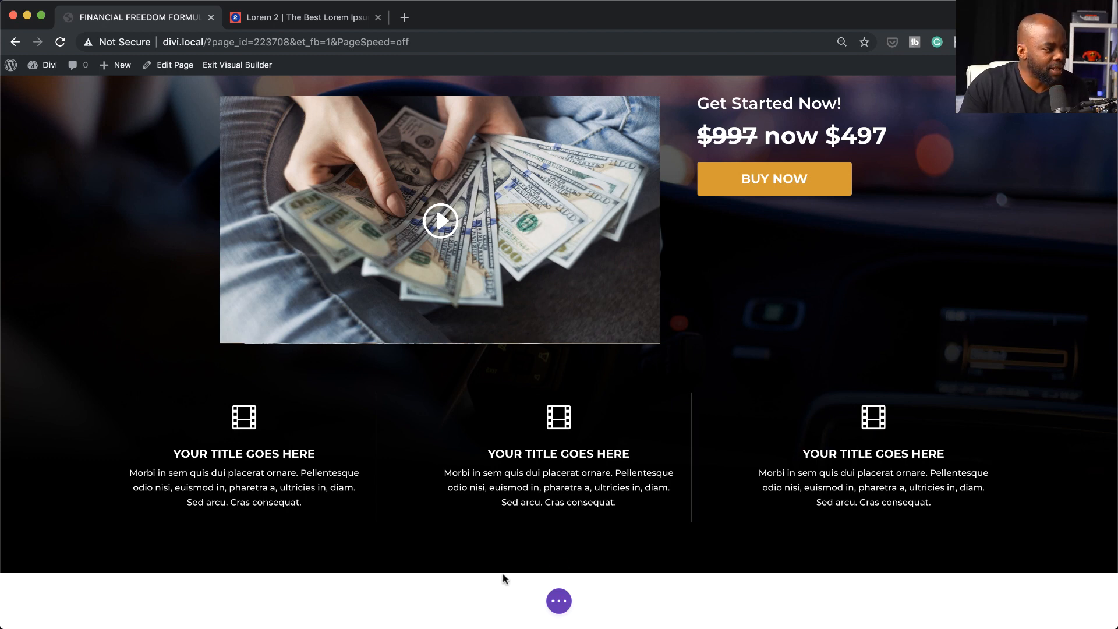
mouse_move(560, 575)
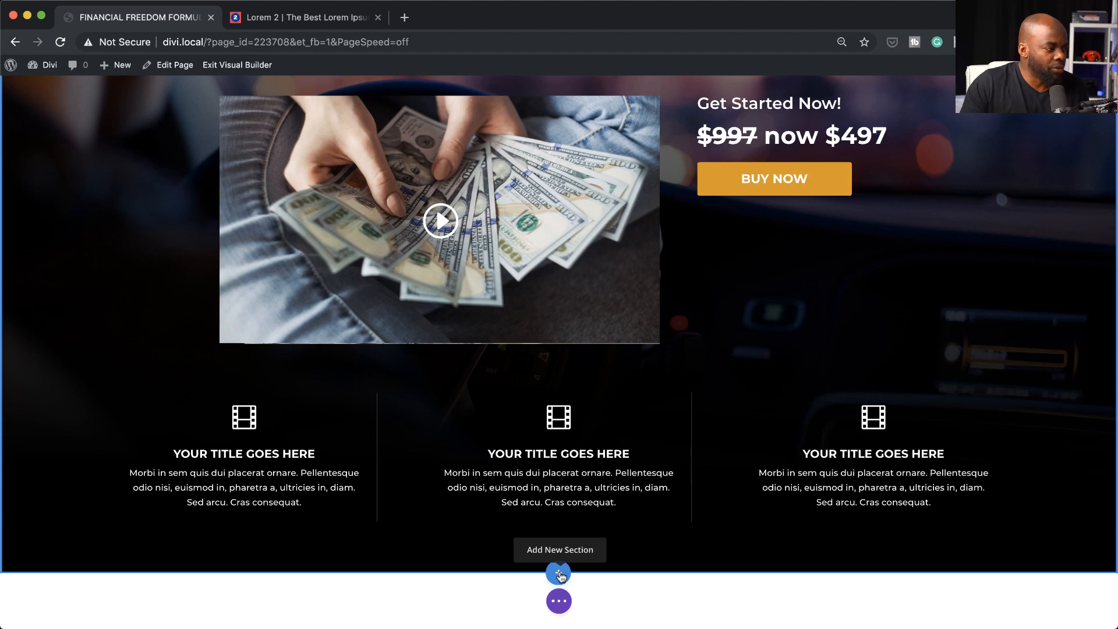
left_click(559, 573)
left_click(481, 534)
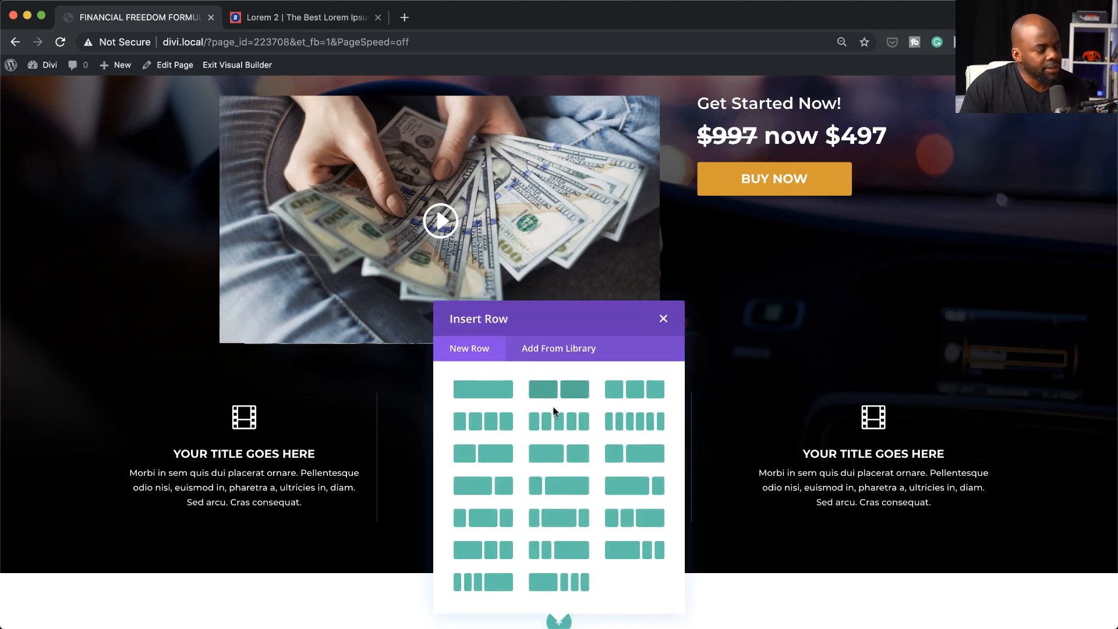
left_click(494, 453)
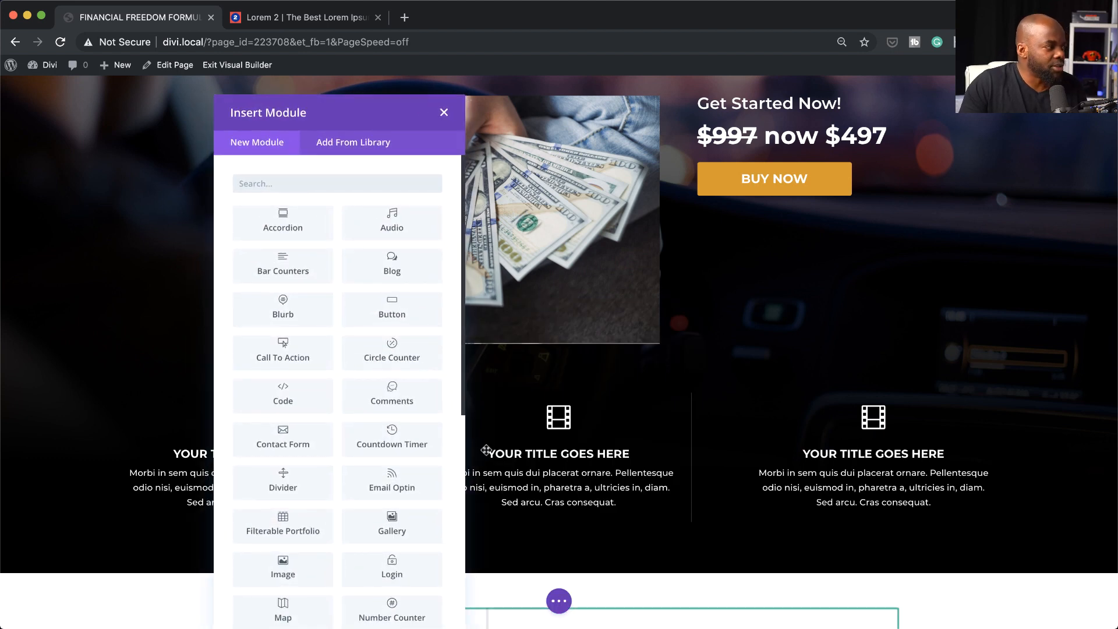
Step: Insert an Image module in the new row's first column, using 558-author.png from the media library
left_click(341, 182)
type("ima")
left_click(307, 230)
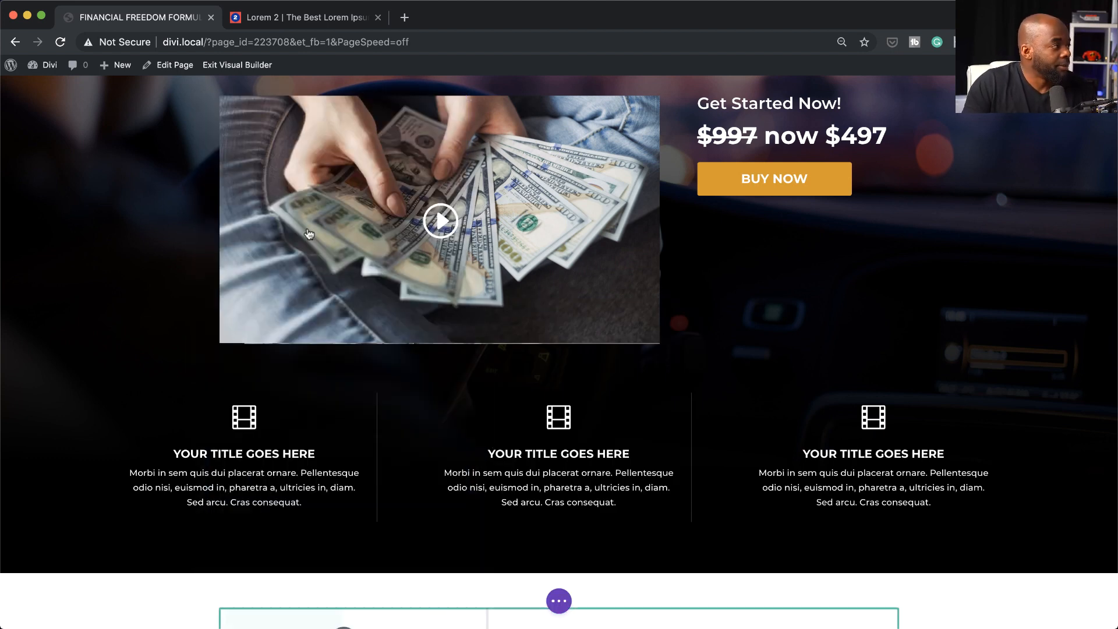
left_click(120, 260)
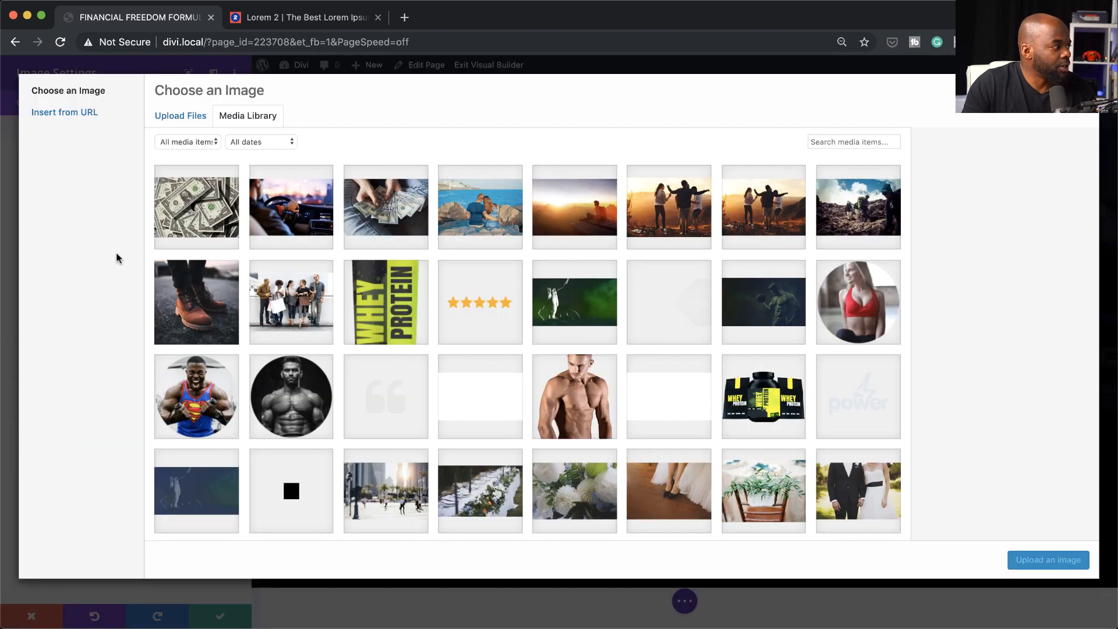
scroll(456, 364, "down", 5)
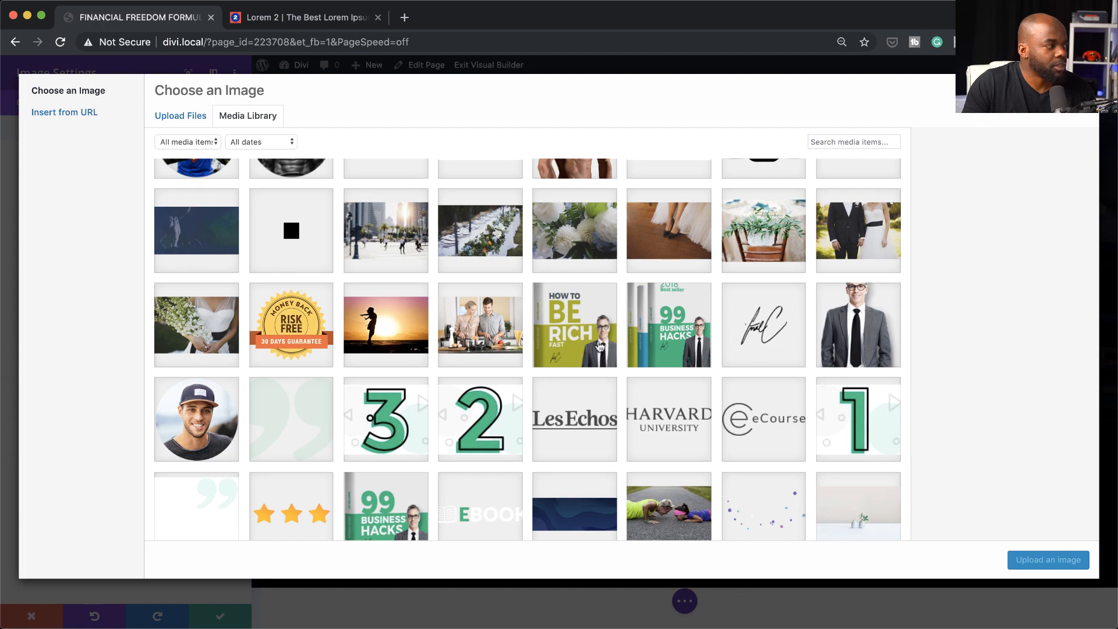
left_click(873, 329)
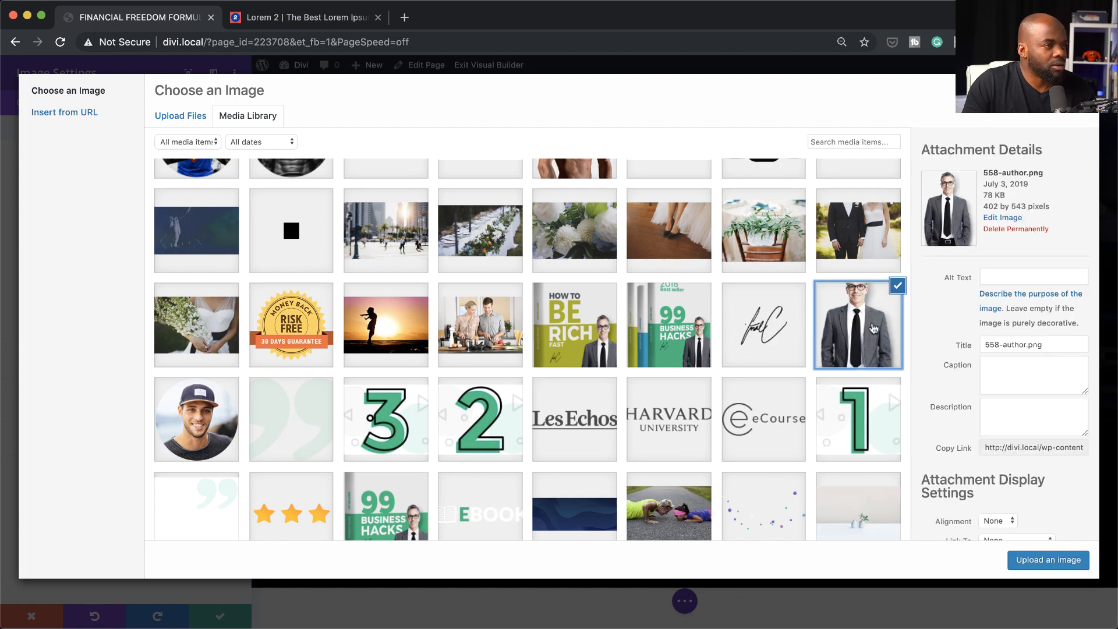
left_click(1056, 561)
scroll(549, 420, "down", 8)
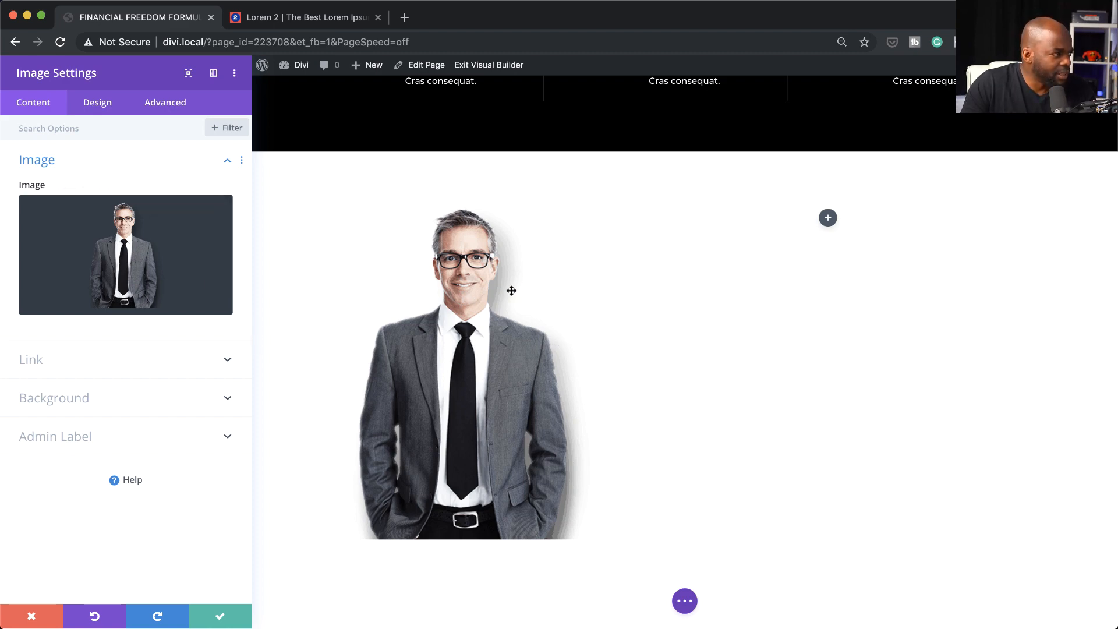
Step: Replace the image in the new row's first column with fashion-03.png from the media library
left_click(157, 259)
scroll(602, 325, "down", 5)
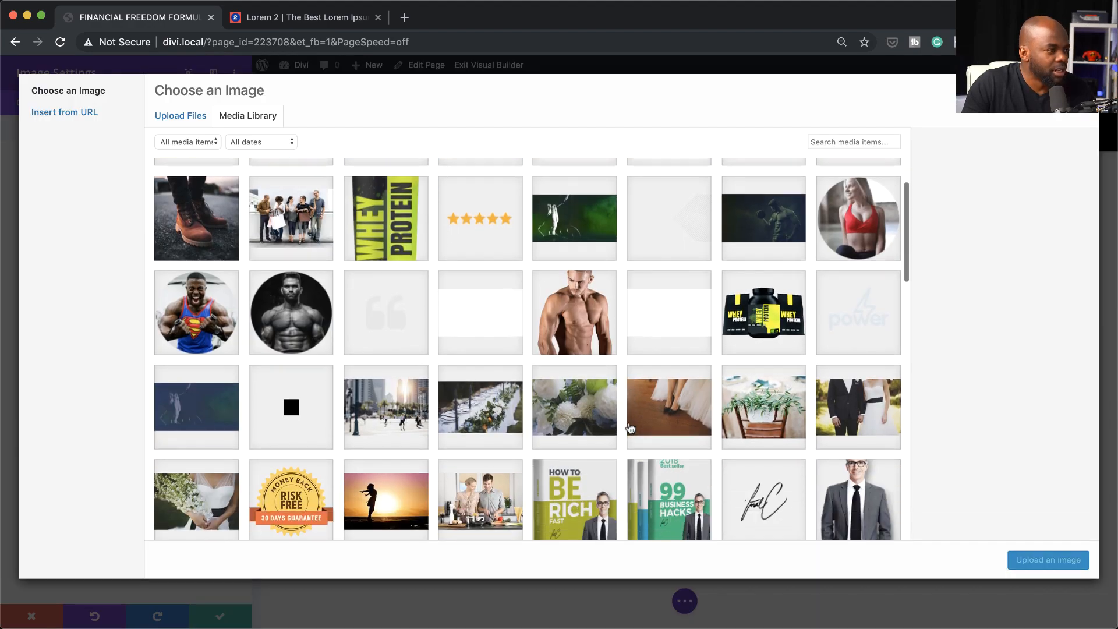
scroll(630, 429, "down", 5)
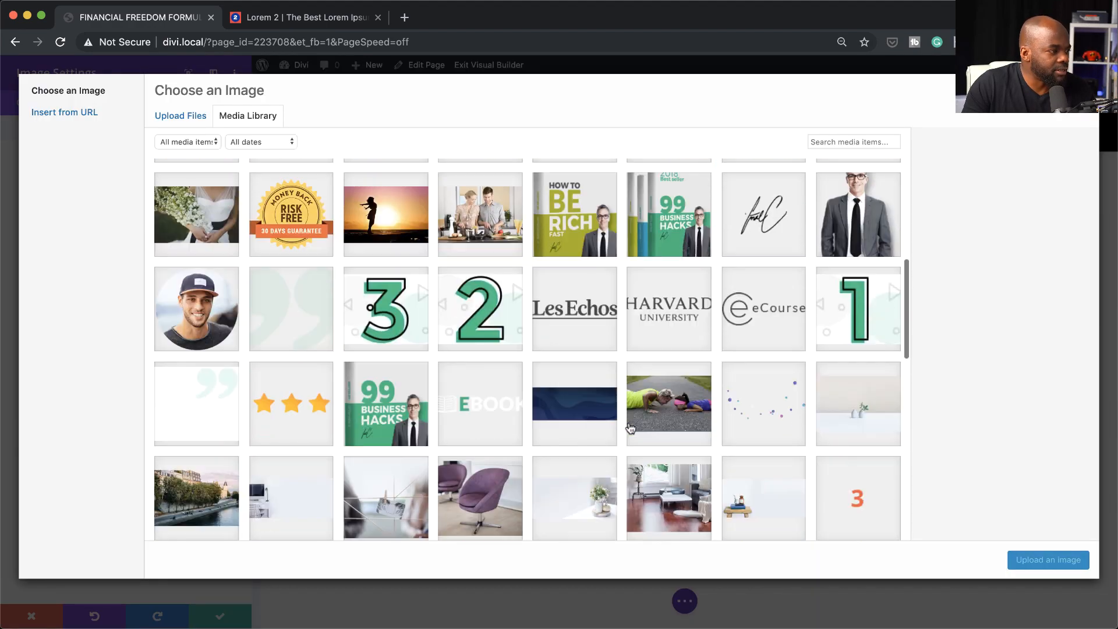
scroll(630, 429, "down", 7)
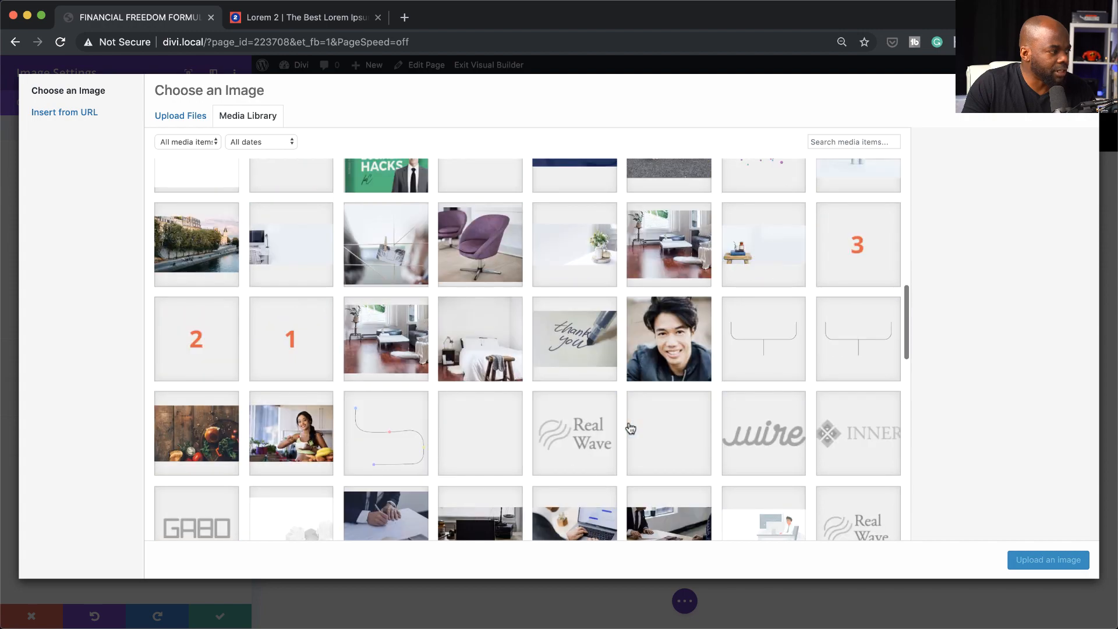
scroll(630, 429, "down", 10)
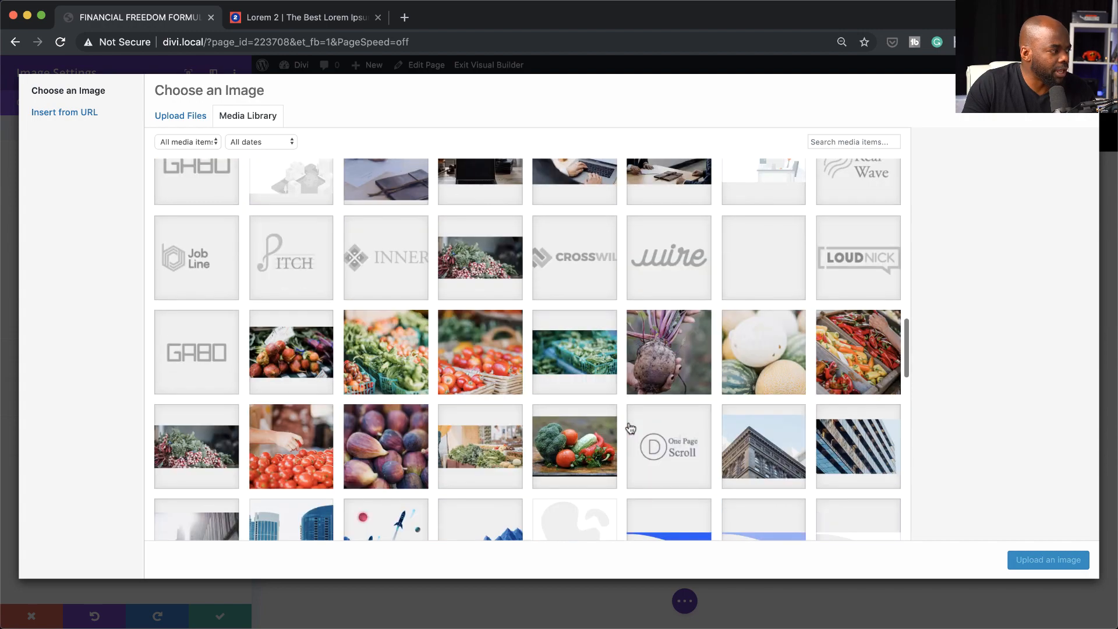
scroll(630, 429, "down", 15)
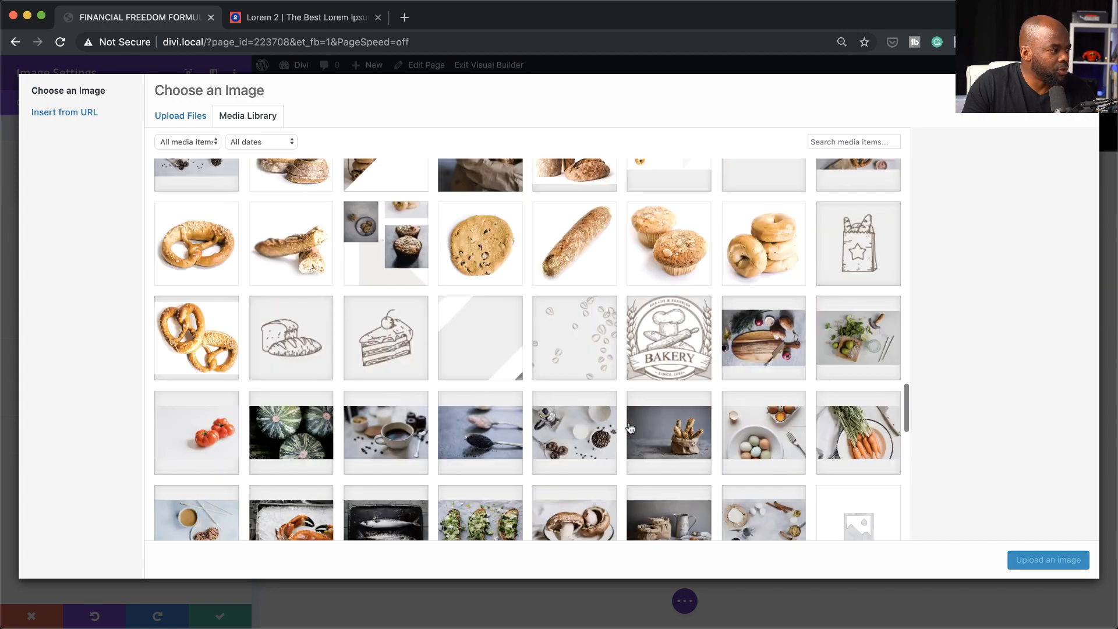
scroll(630, 429, "down", 2)
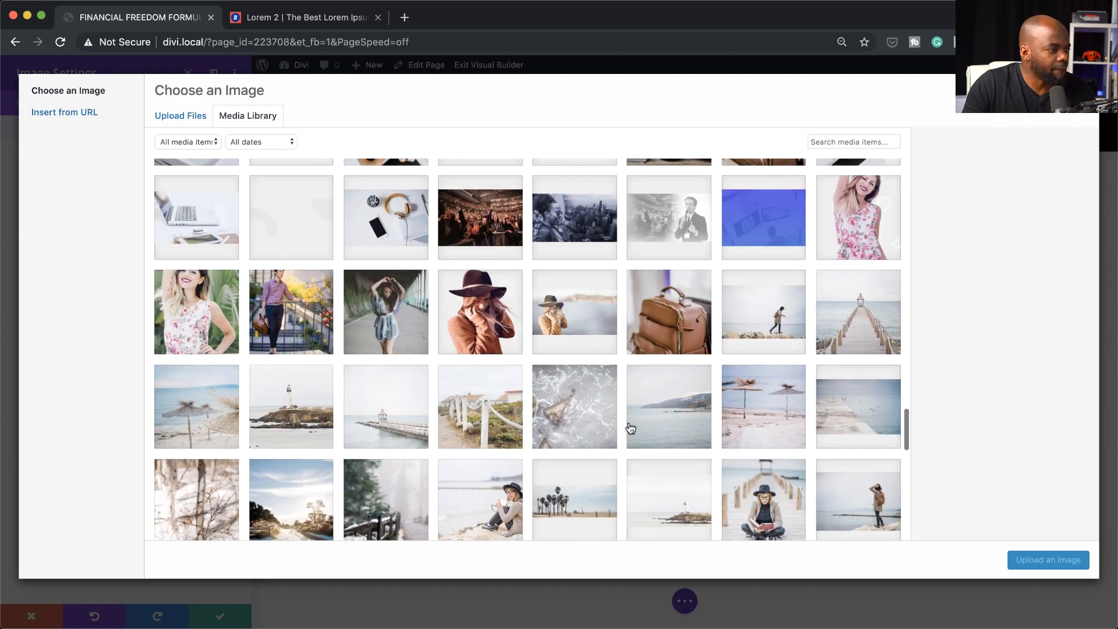
scroll(630, 428, "down", 1)
left_click(469, 311)
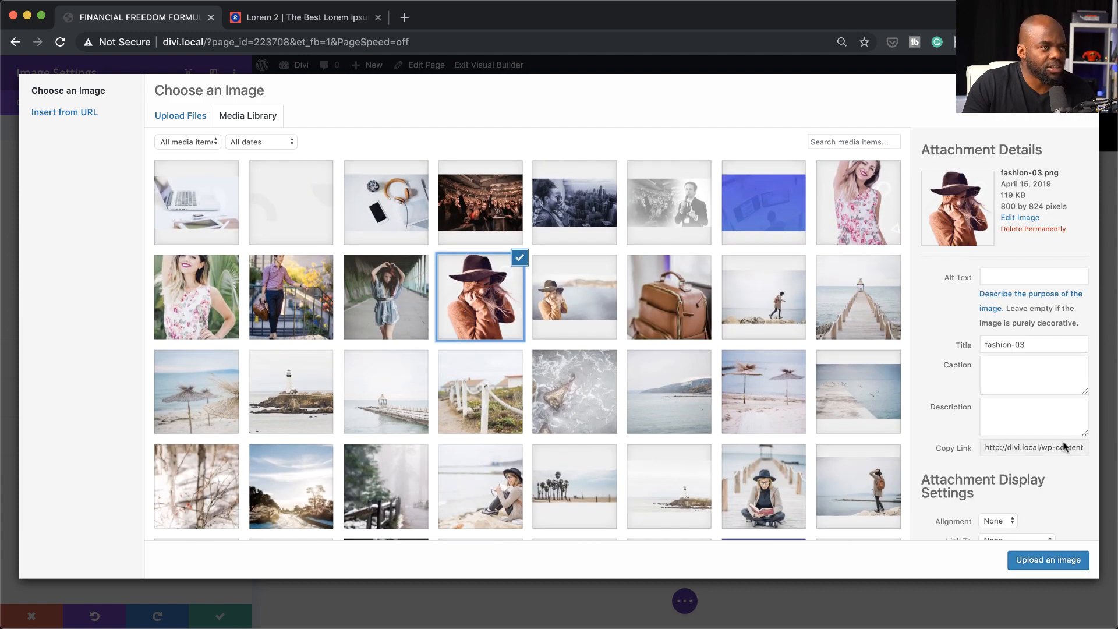
left_click(1048, 560)
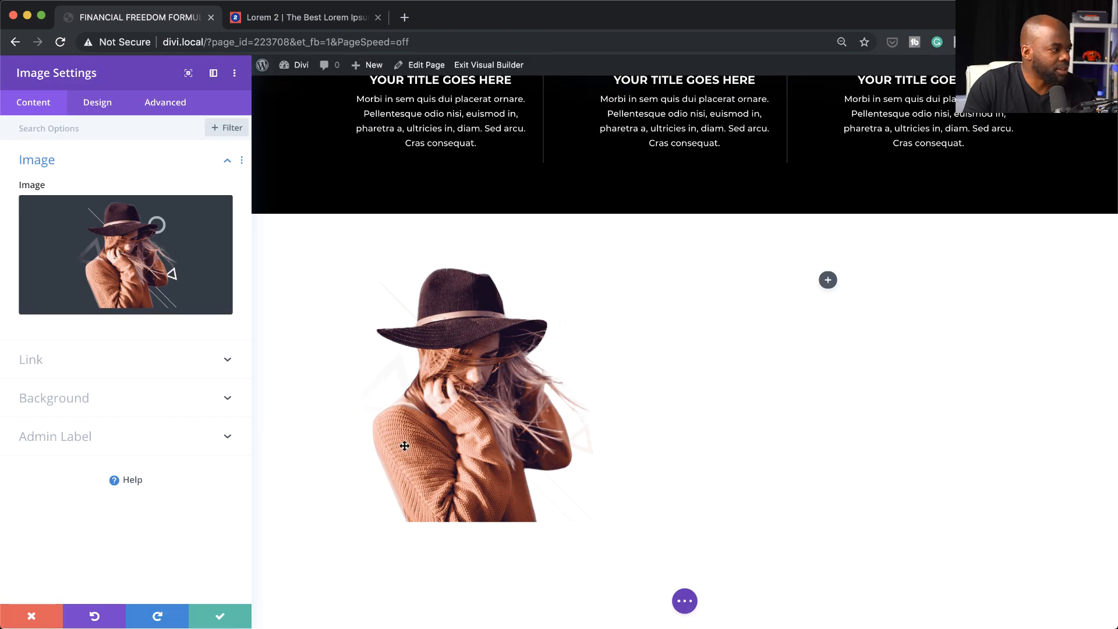
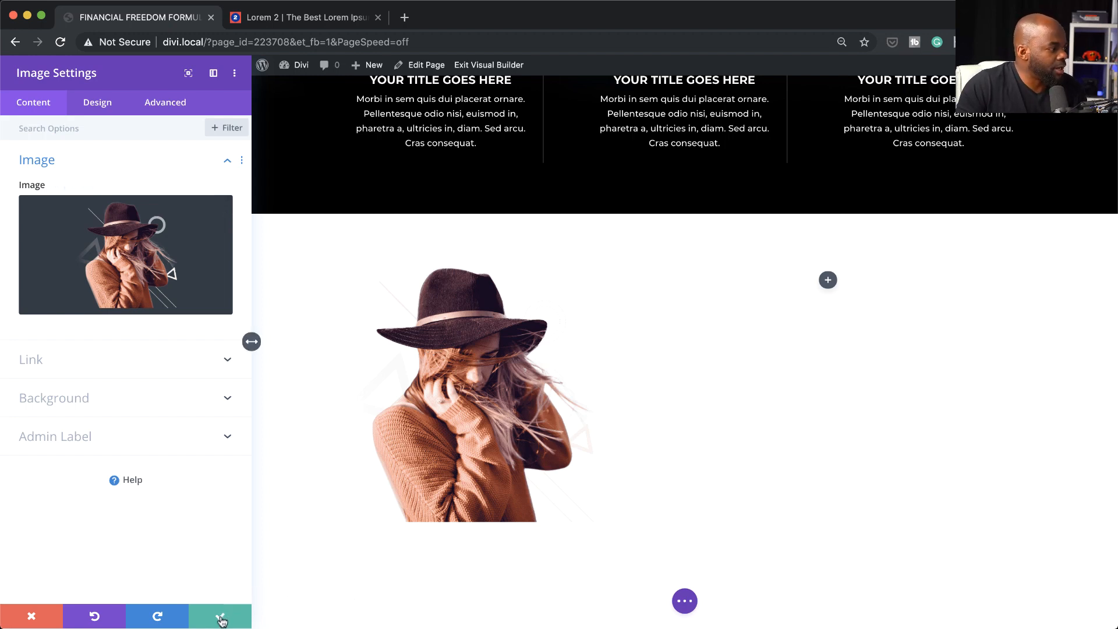
Step: Force the image to full width, turn off the space below it, and save the image settings
left_click(101, 103)
left_click(70, 164)
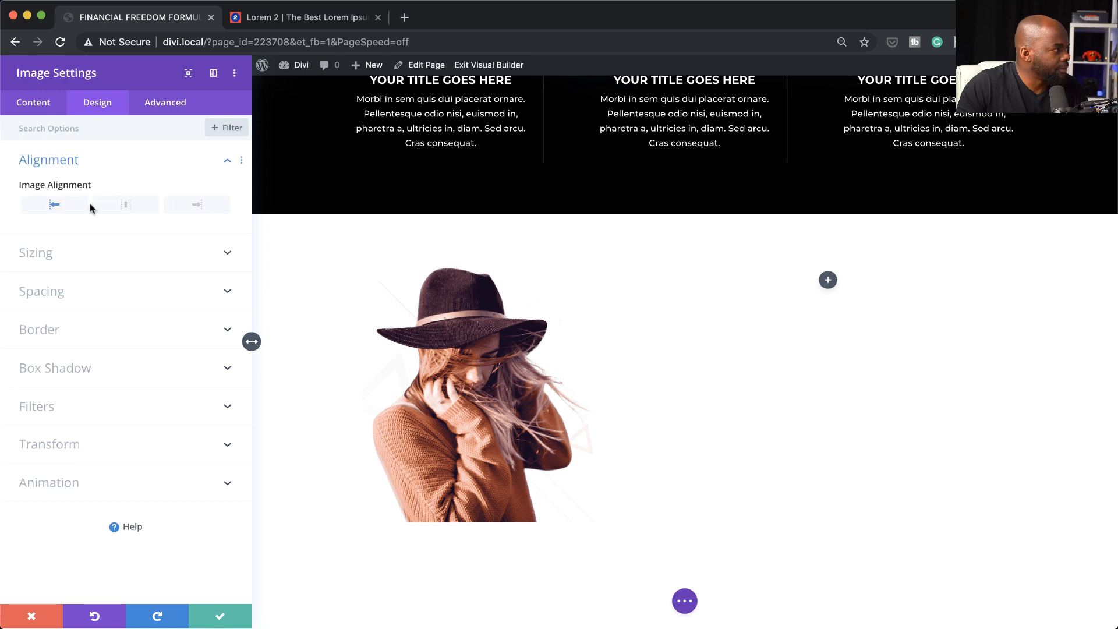
left_click(73, 258)
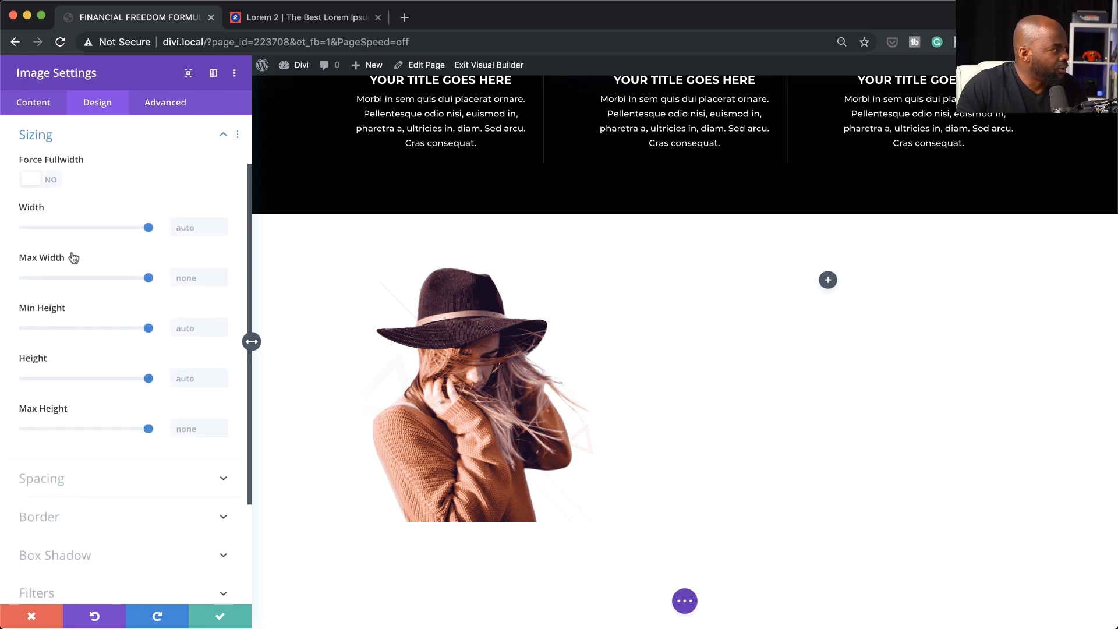
left_click(52, 180)
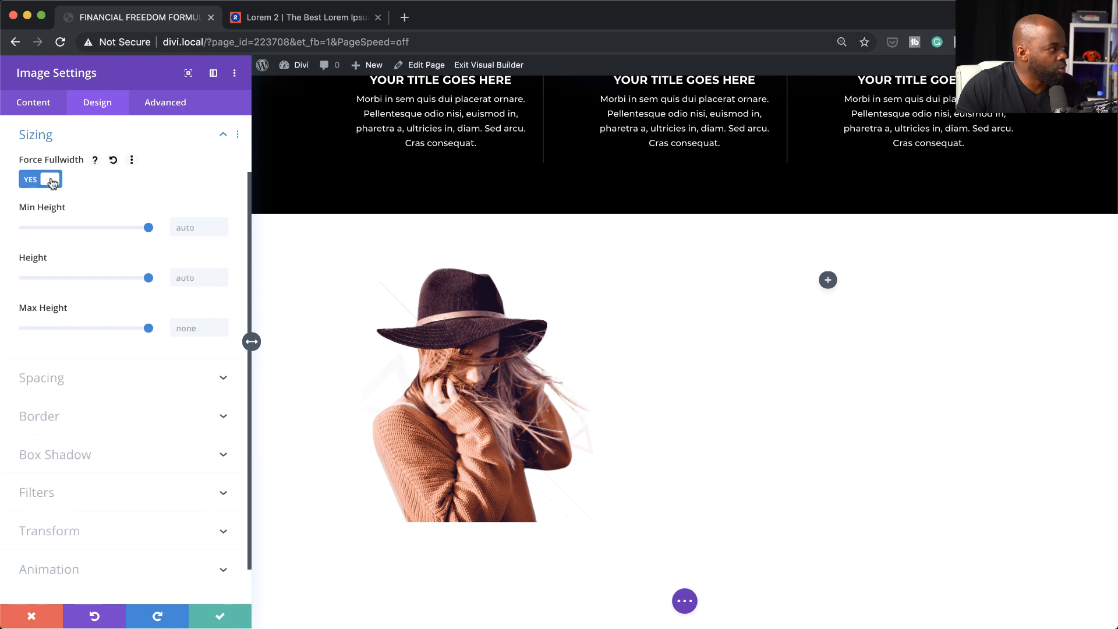
left_click(81, 386)
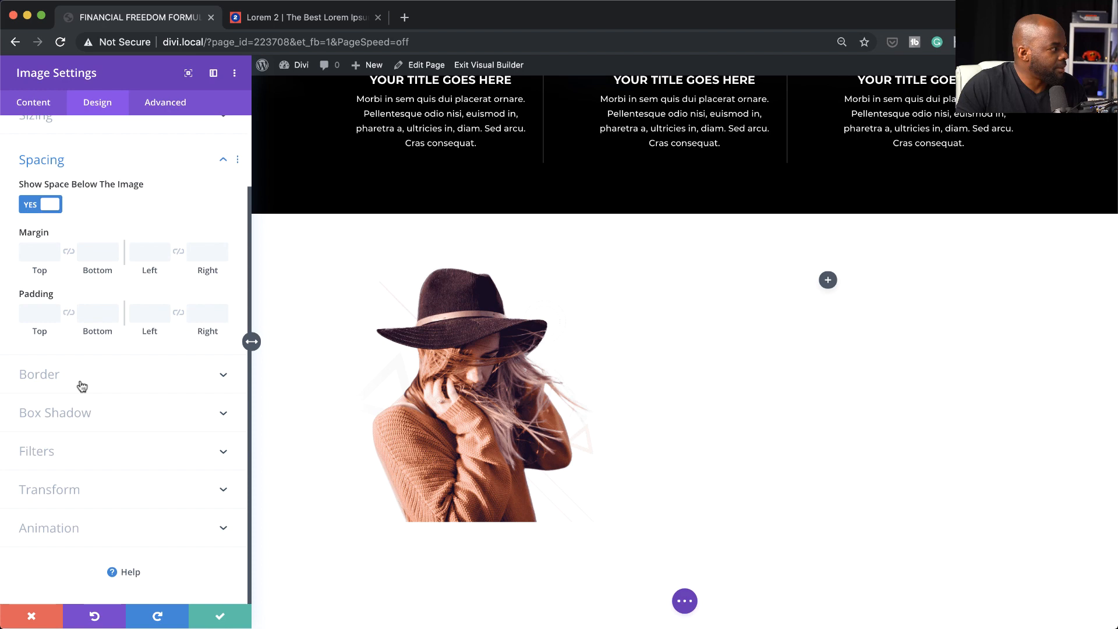
left_click(31, 205)
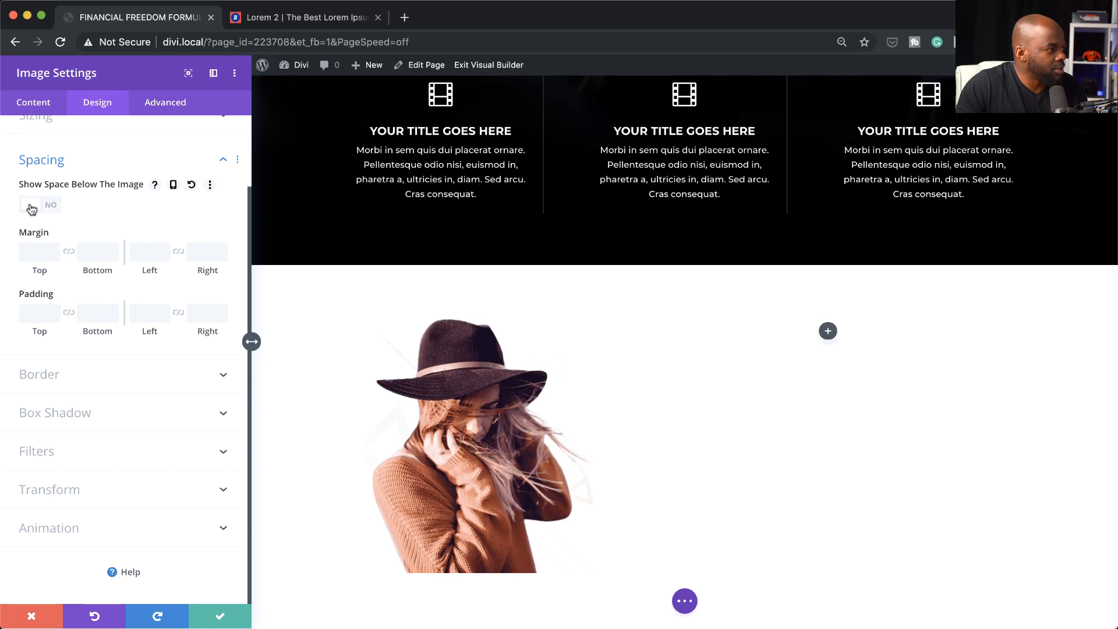
left_click(224, 618)
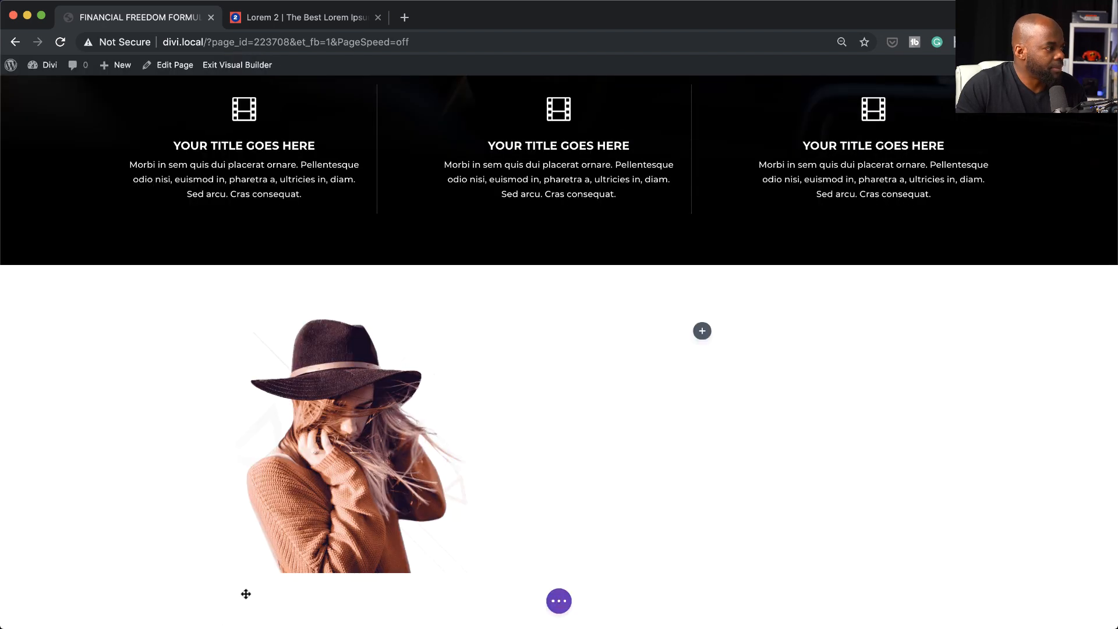
Step: Insert a Text module in the second column with the body text MEET THE AUTHOR
left_click(703, 332)
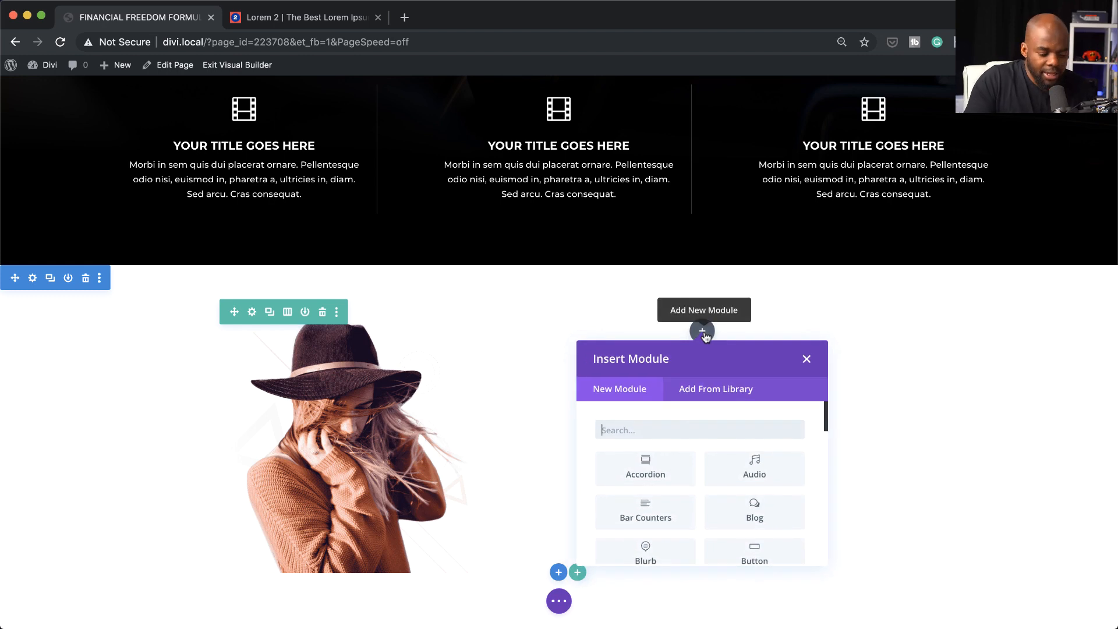
type("text")
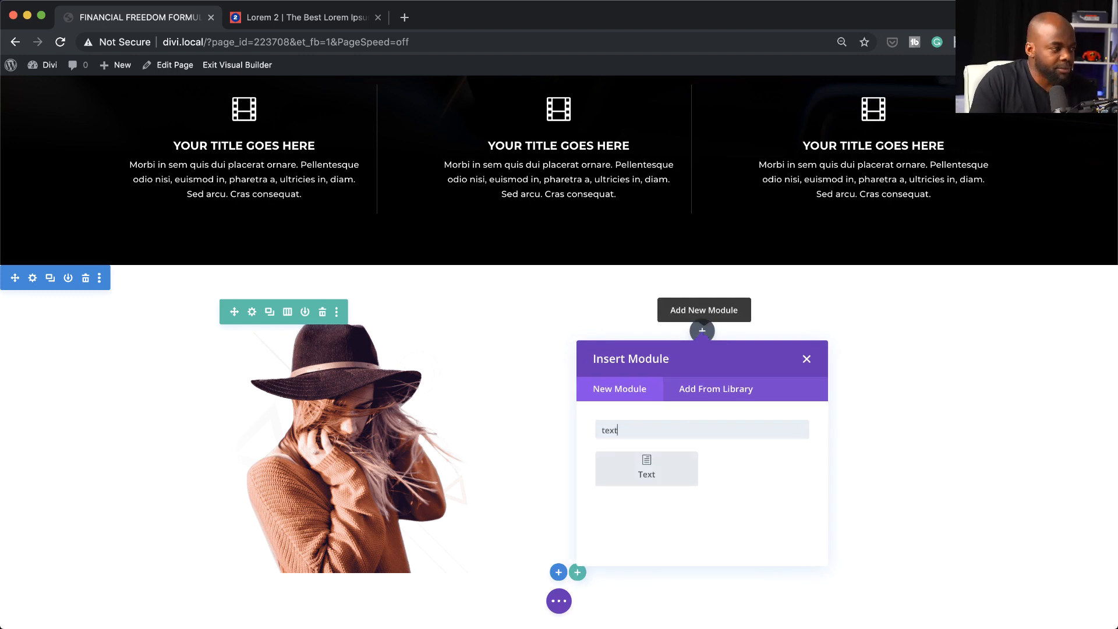
left_click(661, 473)
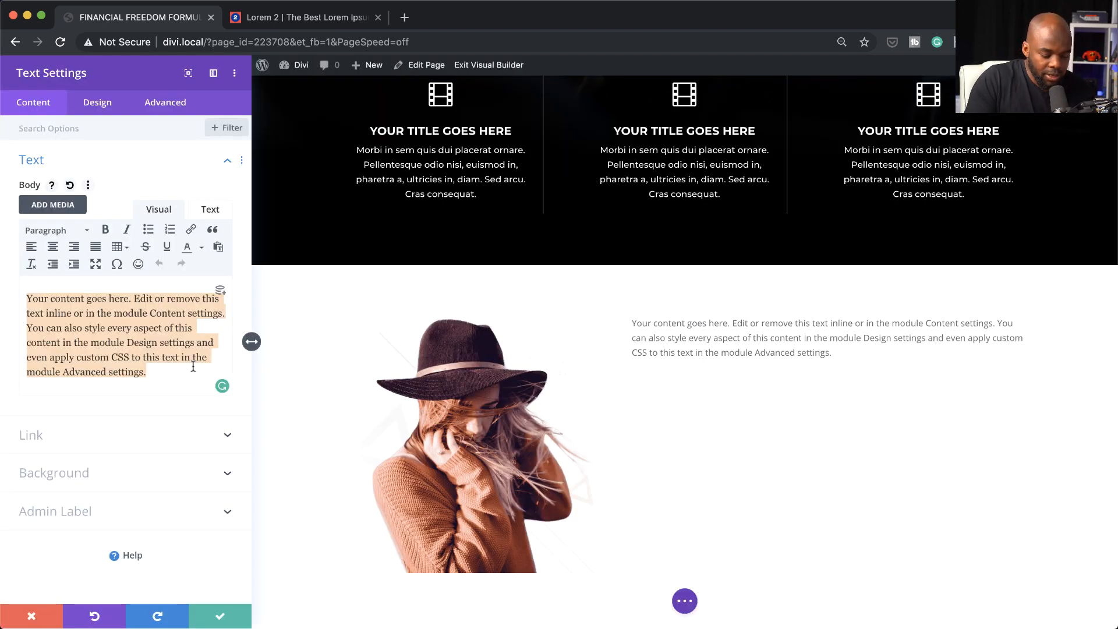
type("METT")
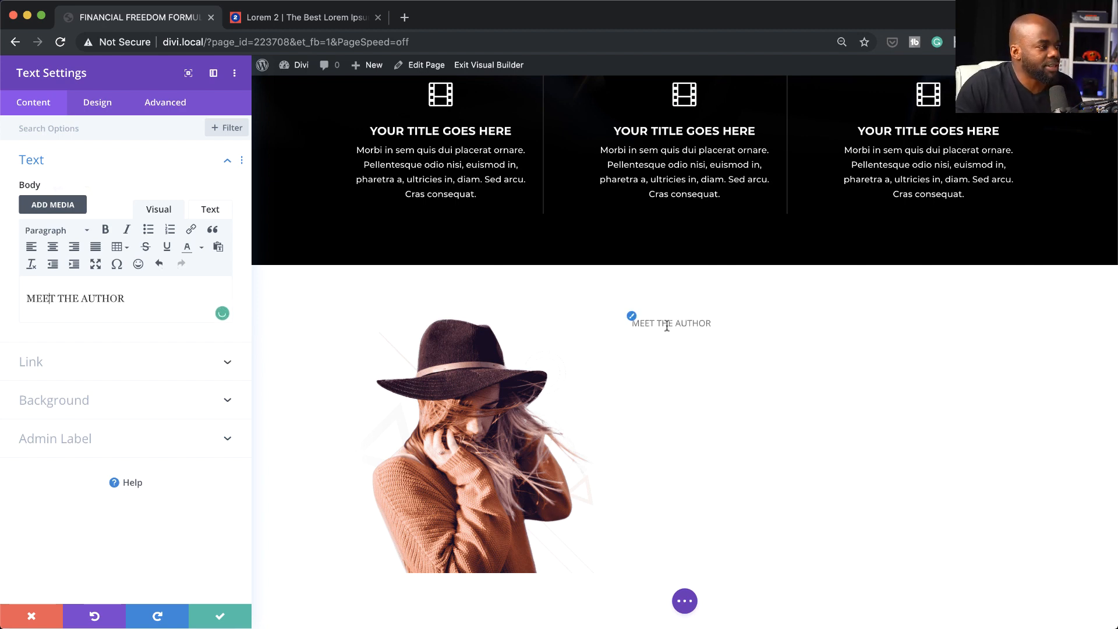
Step: Format the MEET THE AUTHOR text as Heading 1
left_click(104, 105)
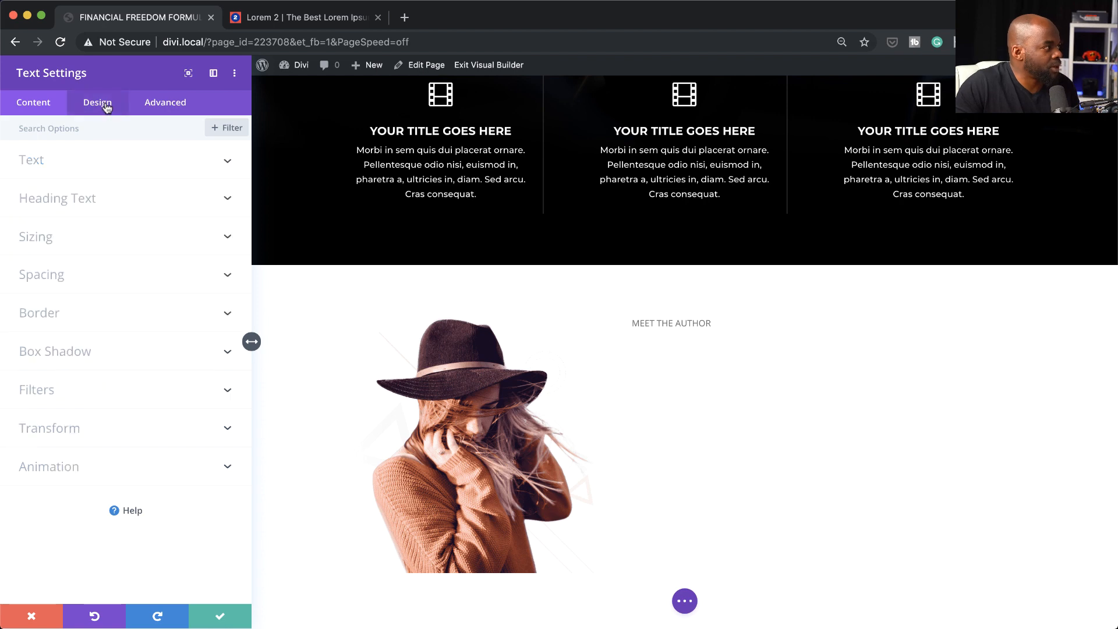
left_click(33, 103)
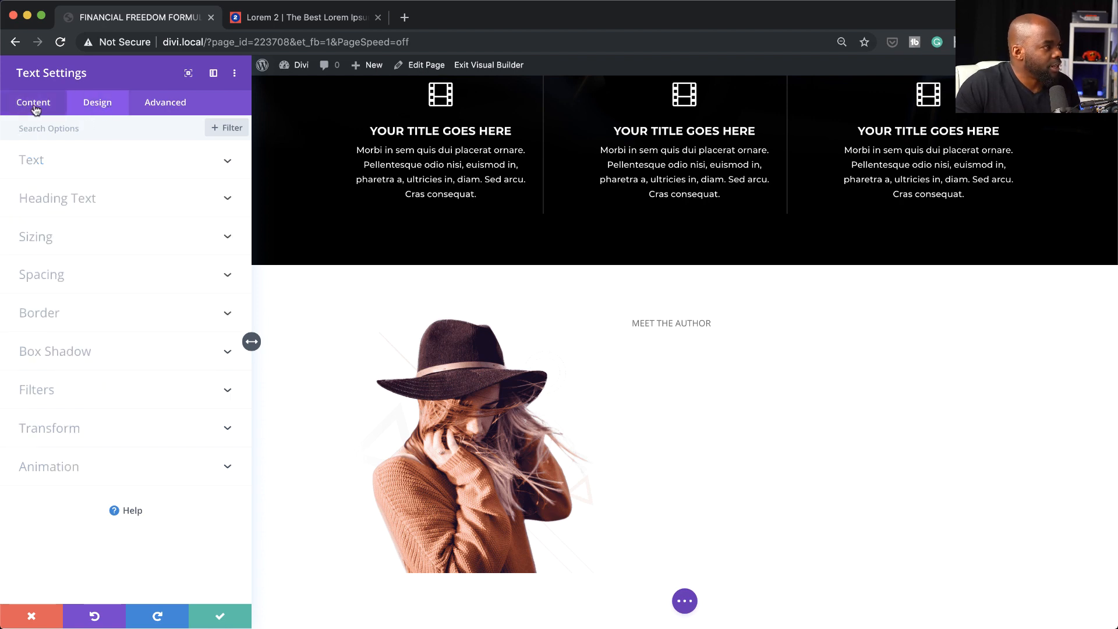
left_click_drag(118, 294, 16, 296)
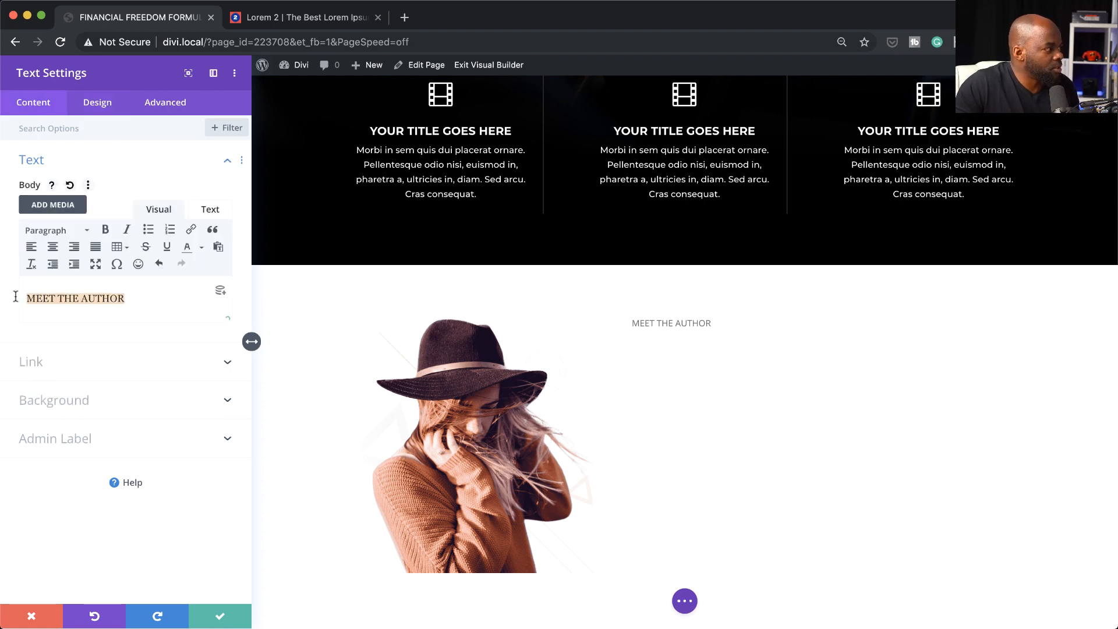
left_click(81, 233)
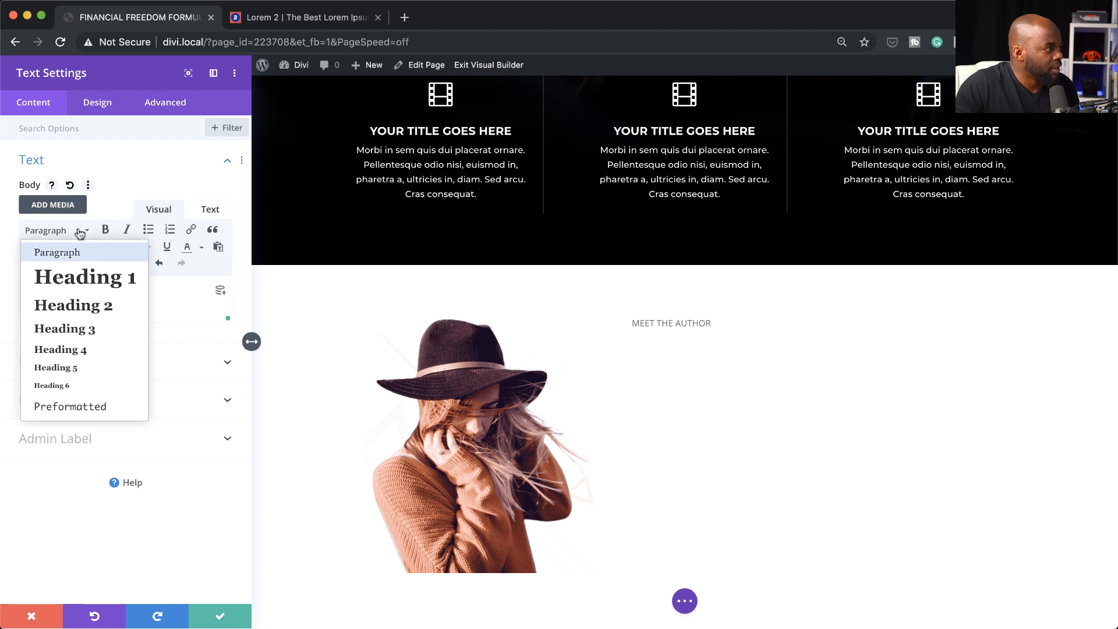
left_click(92, 286)
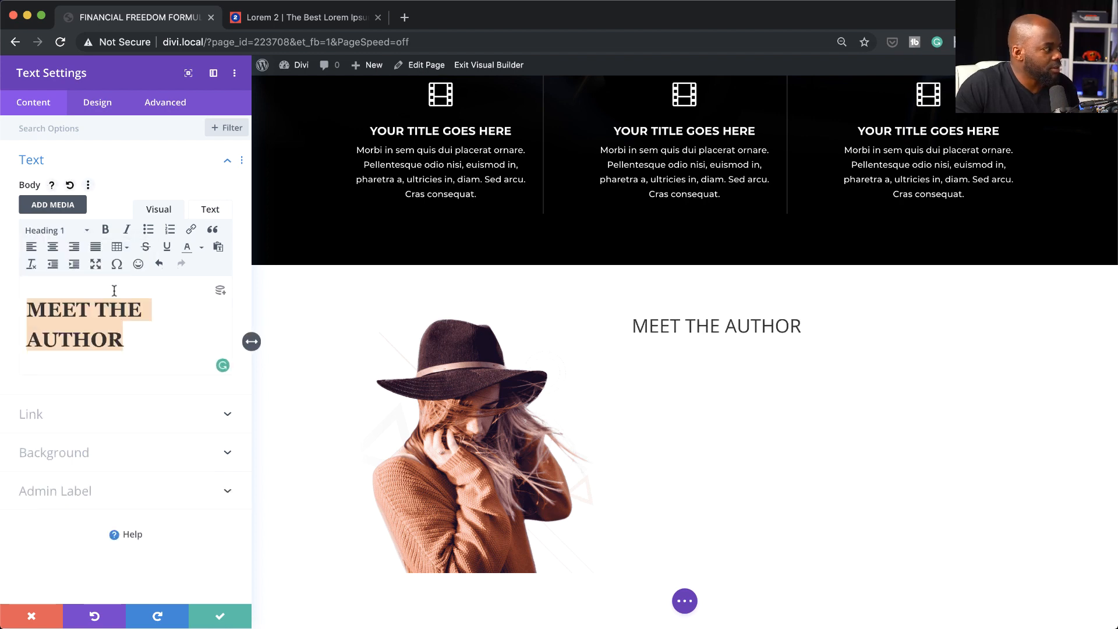
Step: Style the H1 heading with a 44px text size, the Montserrat font and Light weight
left_click(107, 103)
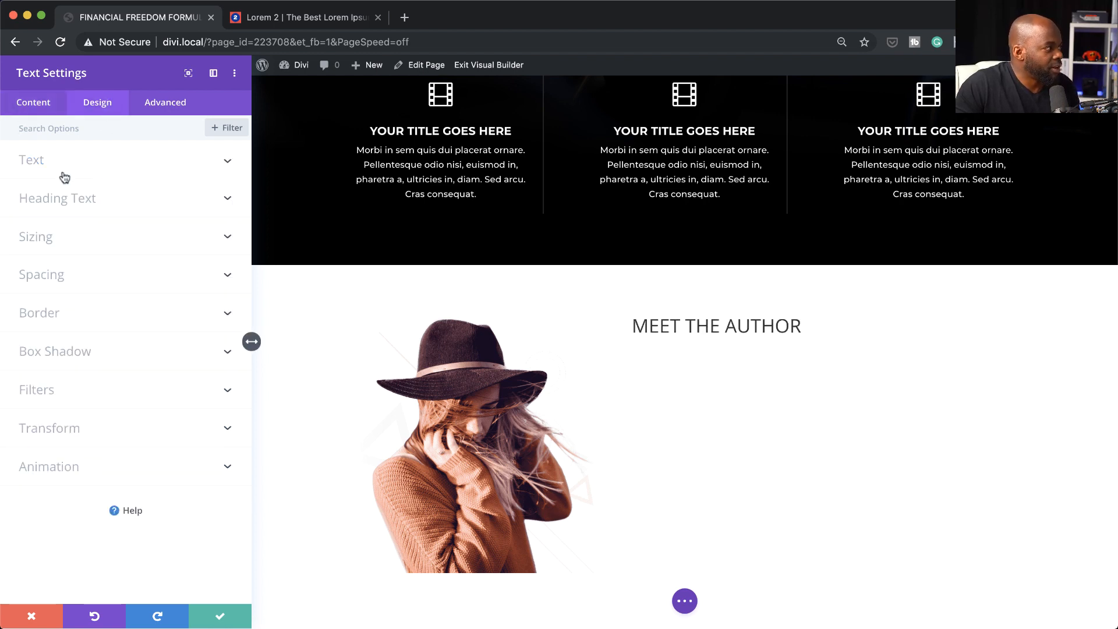
left_click(69, 199)
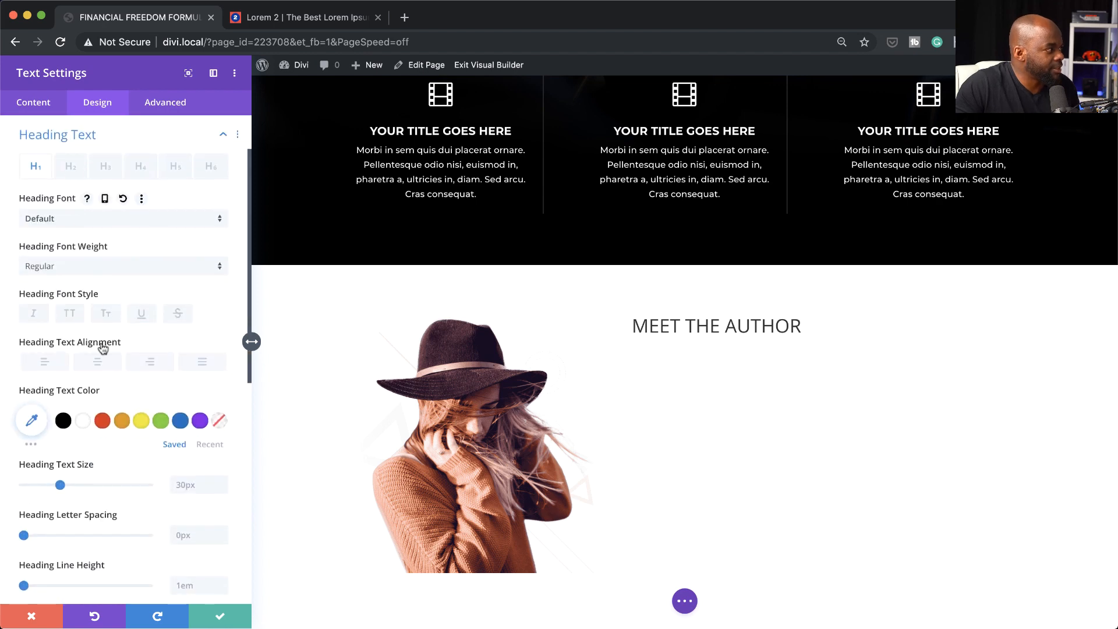
left_click_drag(60, 486, 78, 490)
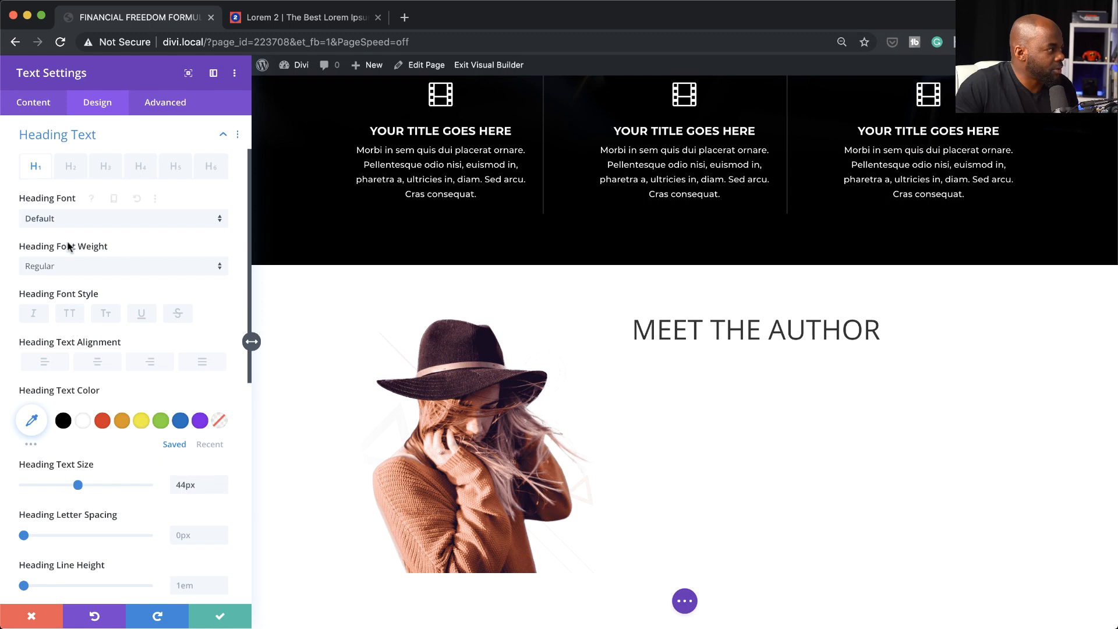
left_click(72, 224)
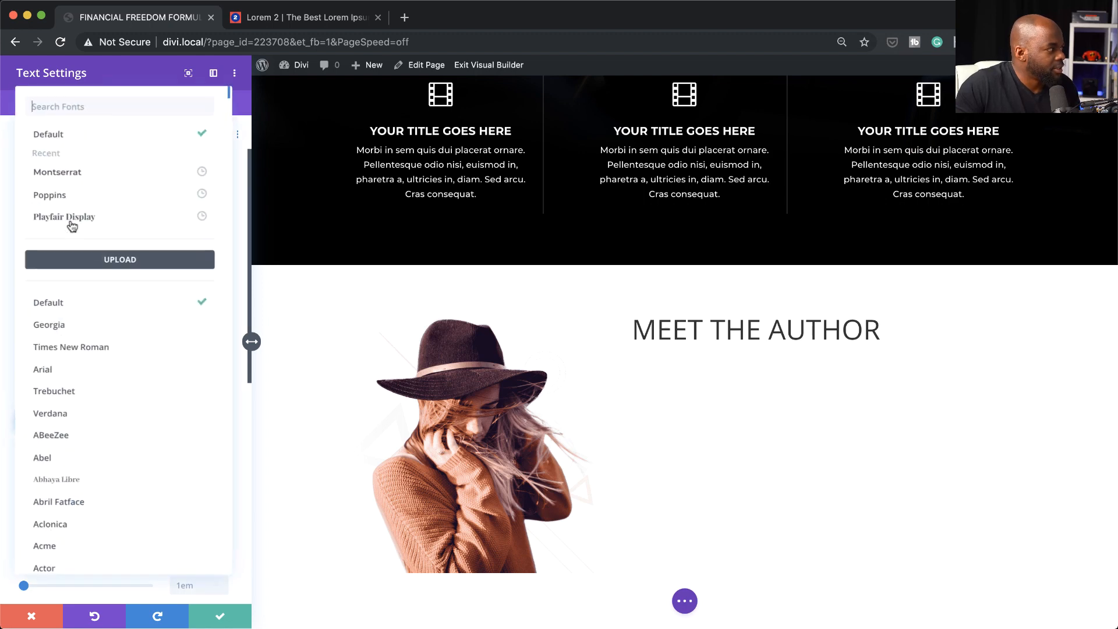
left_click(84, 177)
left_click(95, 263)
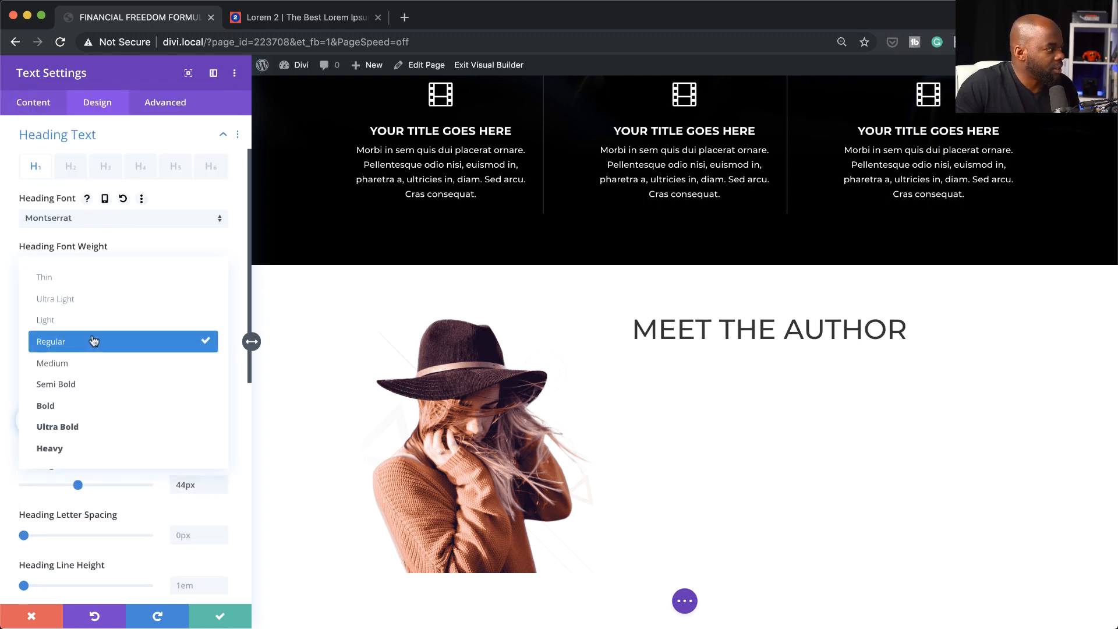
left_click(98, 322)
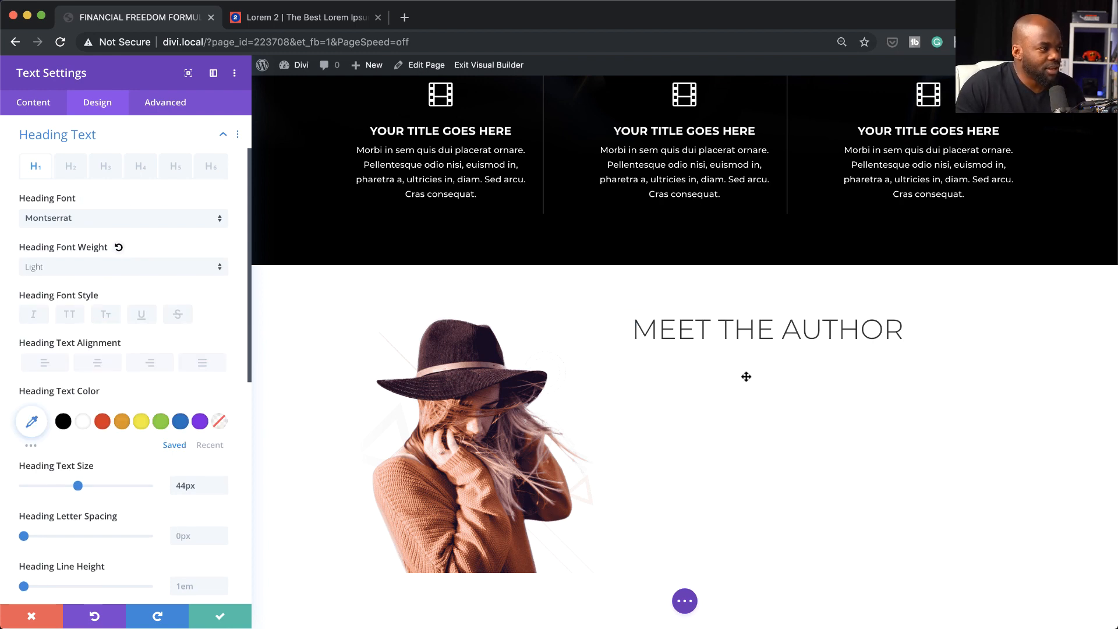
scroll(796, 428, "up", 3)
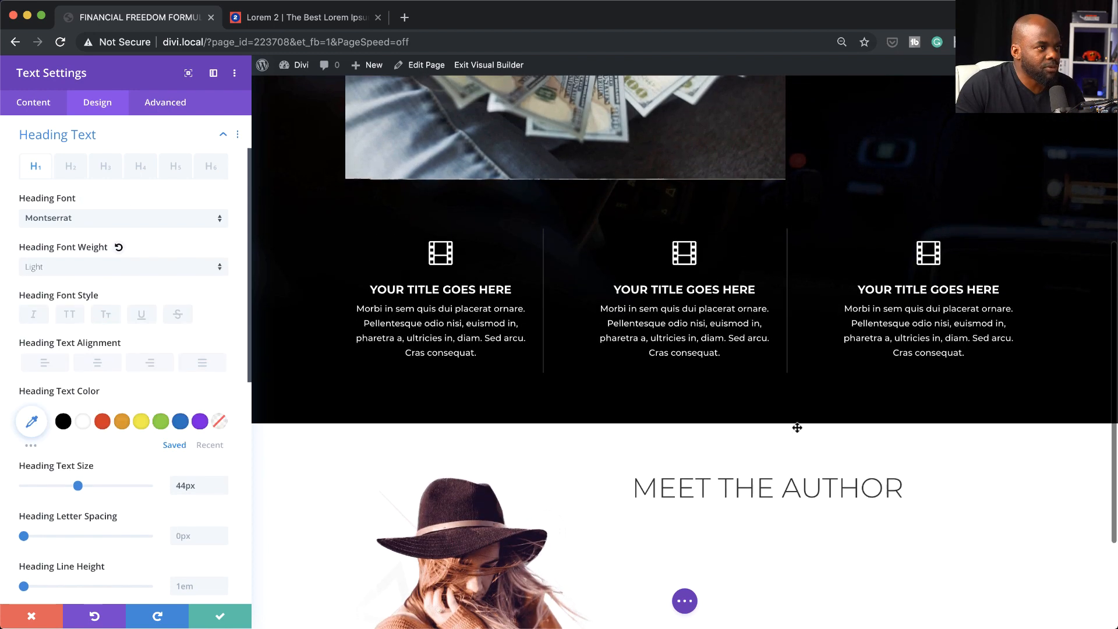
scroll(797, 428, "up", 5)
scroll(796, 428, "down", 7)
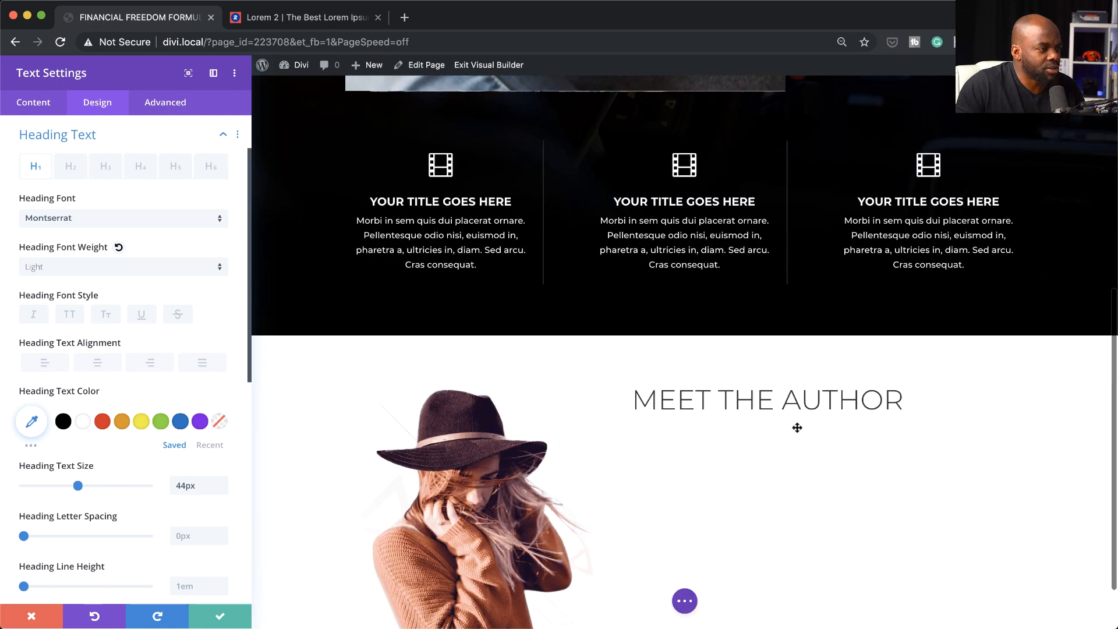
scroll(797, 428, "down", 2)
left_click(831, 331)
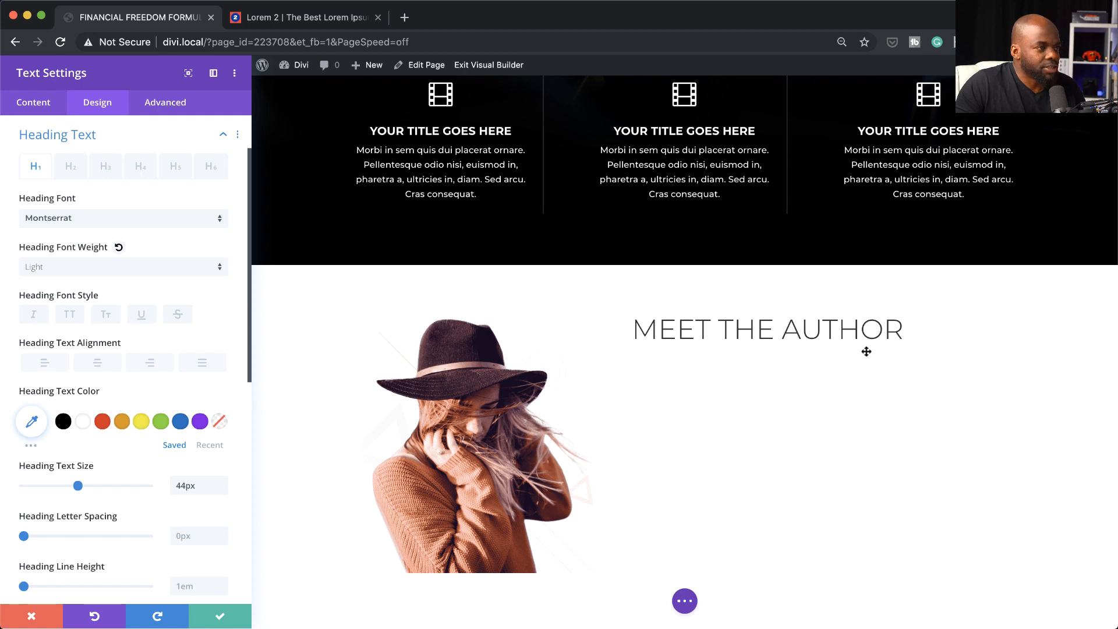
Step: Enable responsive values for the heading's text size and alignment, centre it for tablet, and switch to the phone values
scroll(219, 528, "down", 1)
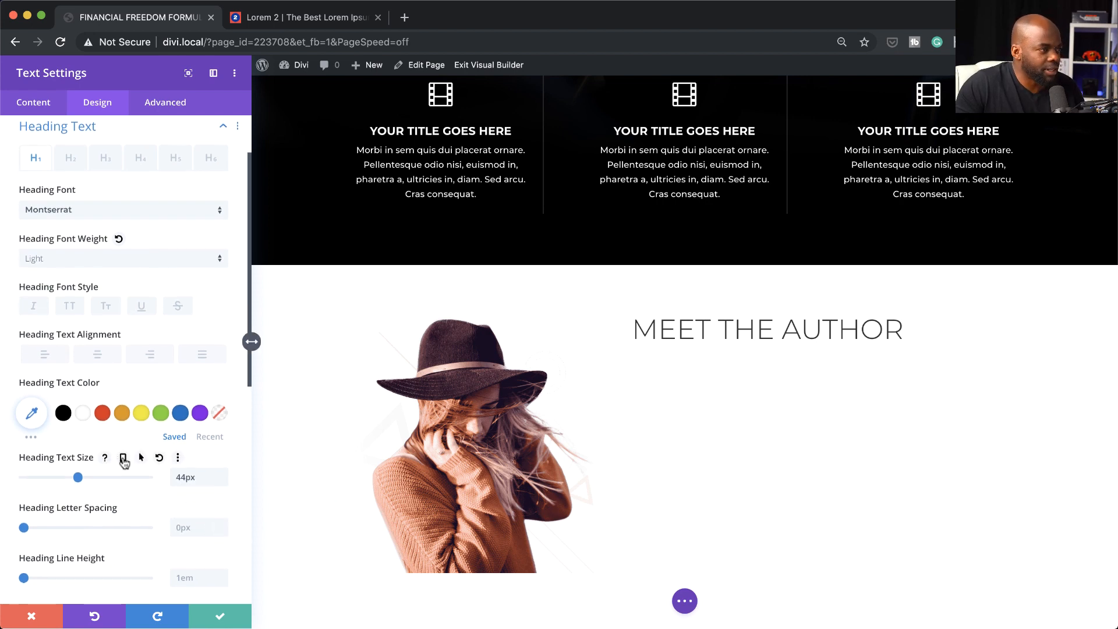
left_click(124, 459)
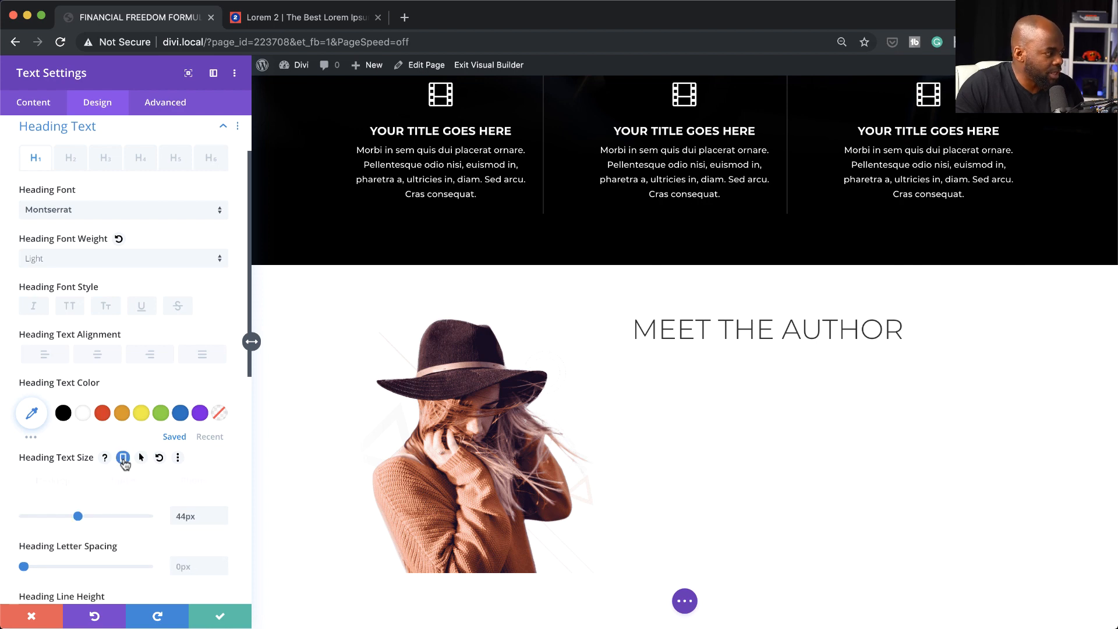
left_click(124, 481)
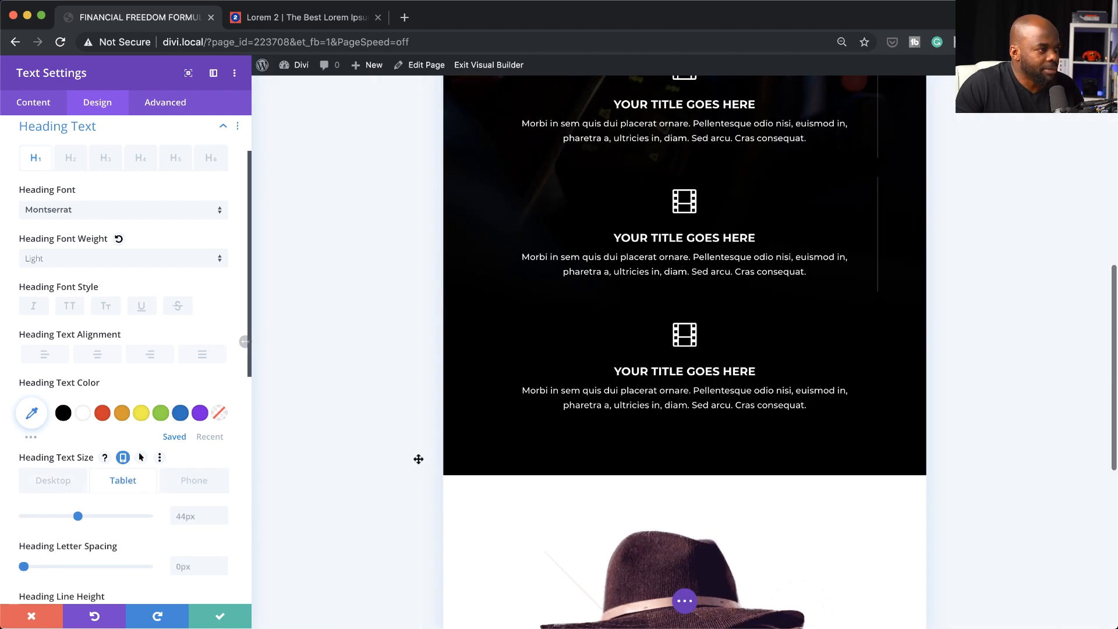
scroll(591, 452, "down", 7)
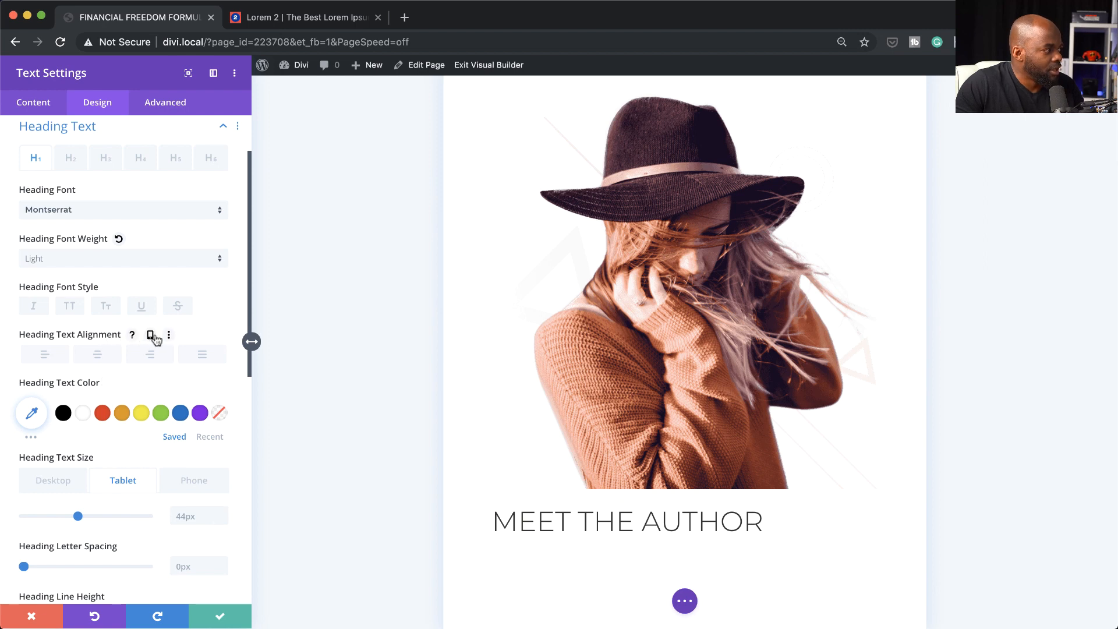
left_click(151, 336)
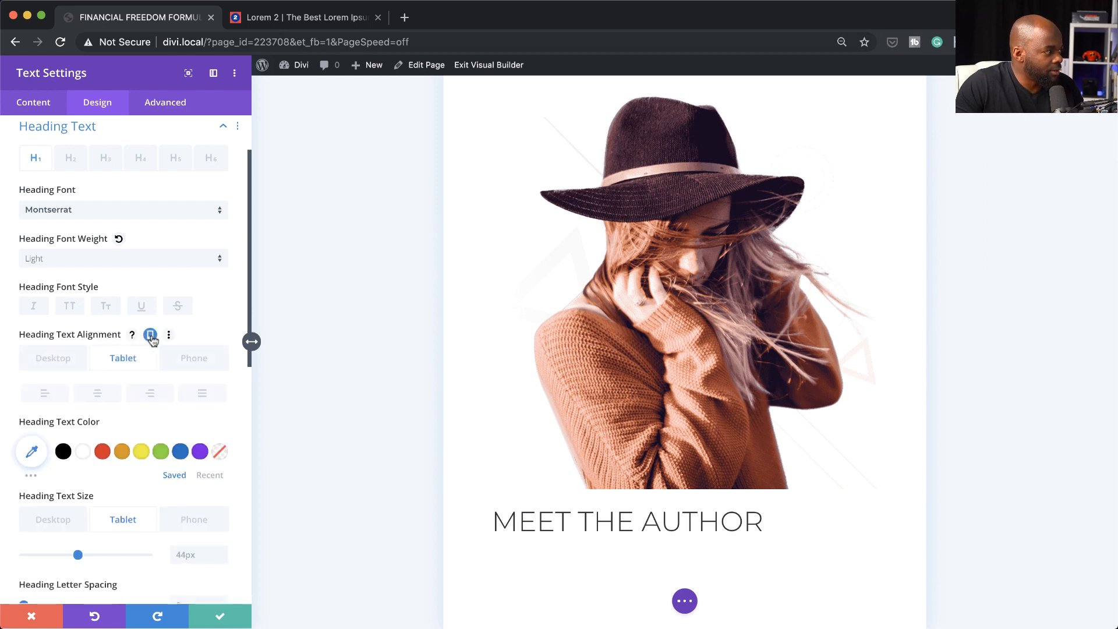
left_click(98, 399)
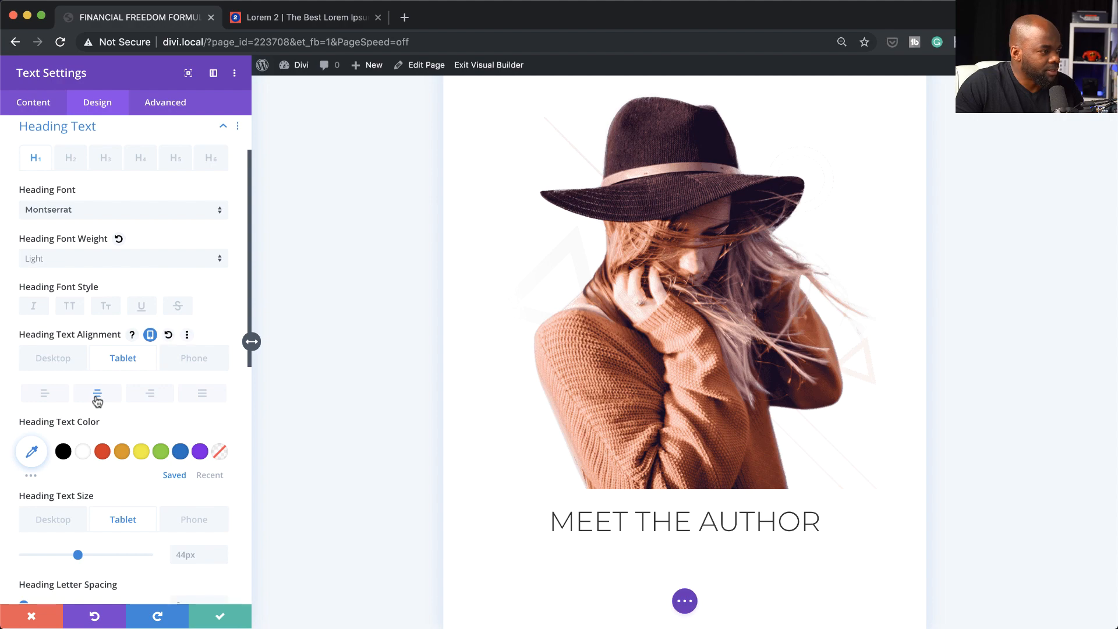
left_click(194, 358)
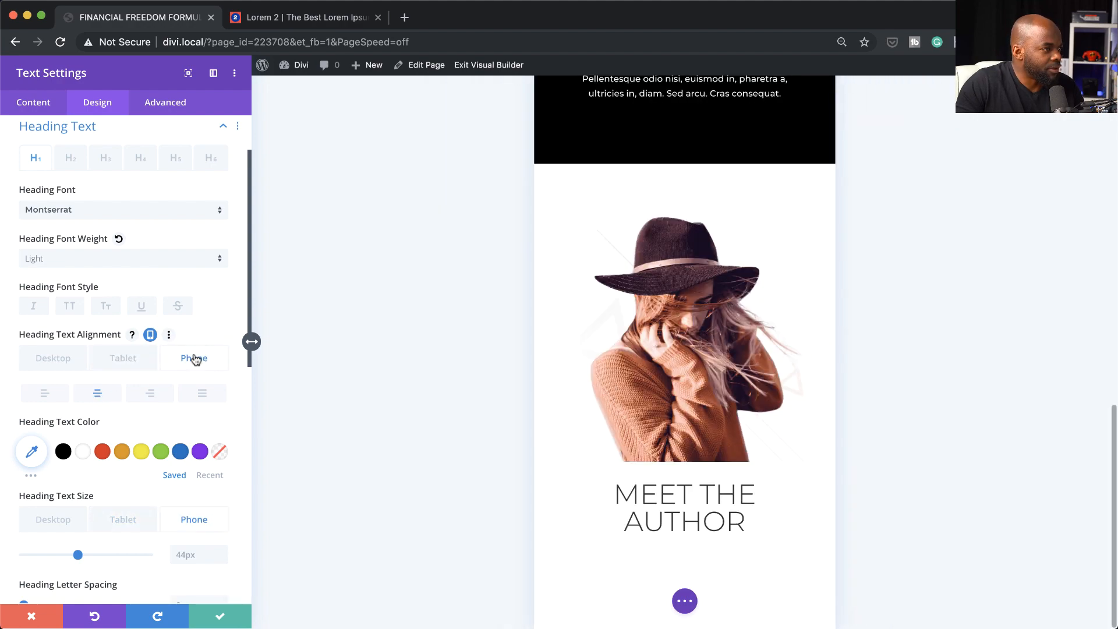
Step: Check the MEET THE AUTHOR heading alignment for tablet and desktop, and save the heading's settings
left_click(119, 359)
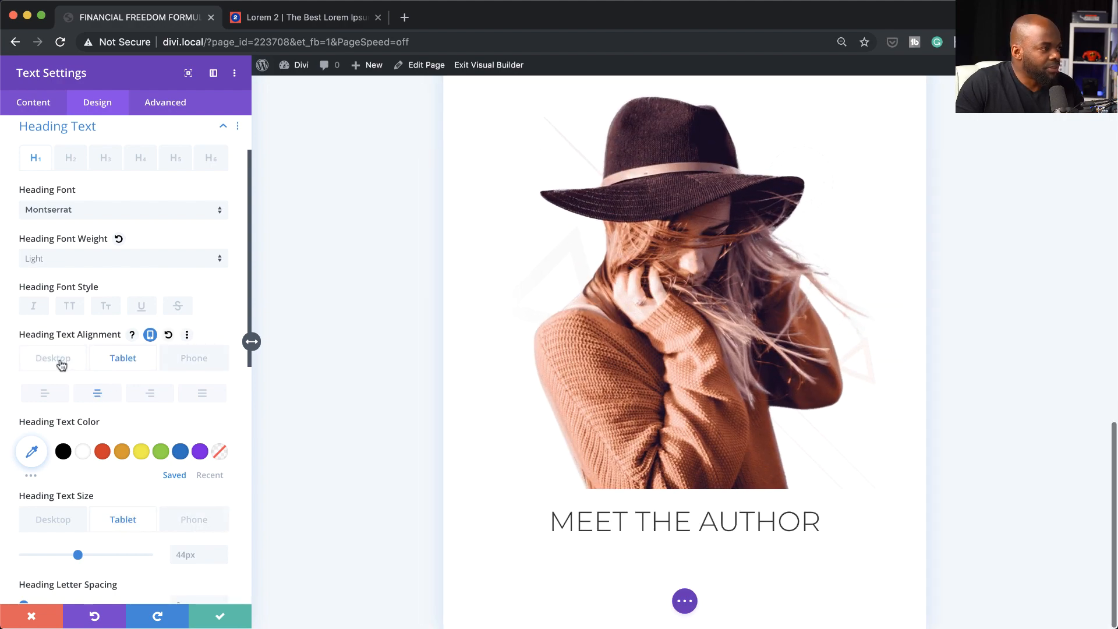
left_click(60, 362)
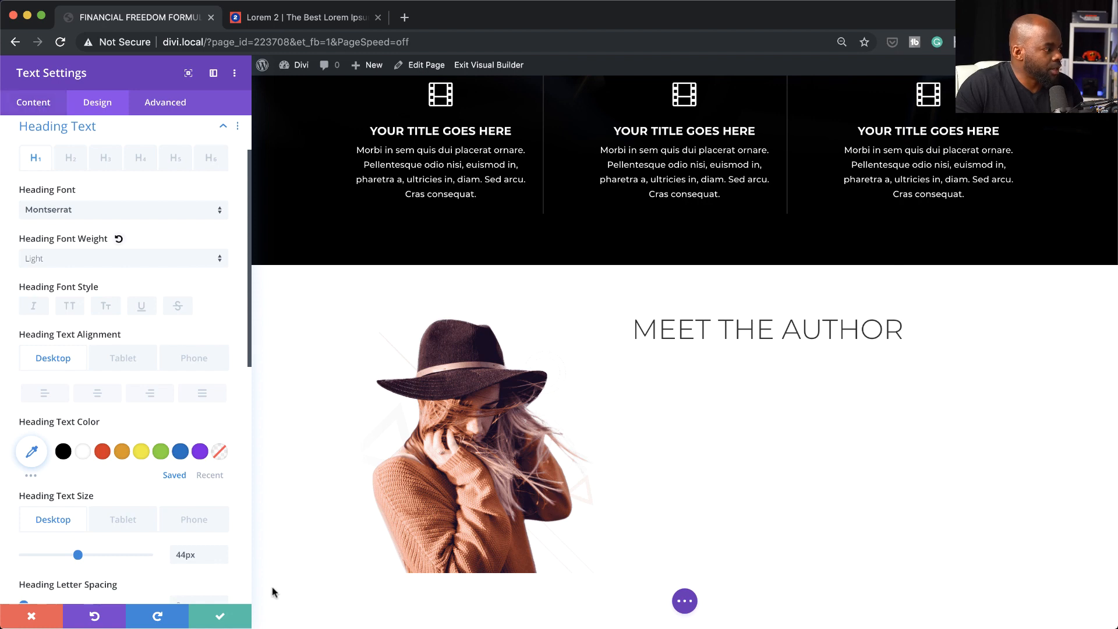
left_click(224, 618)
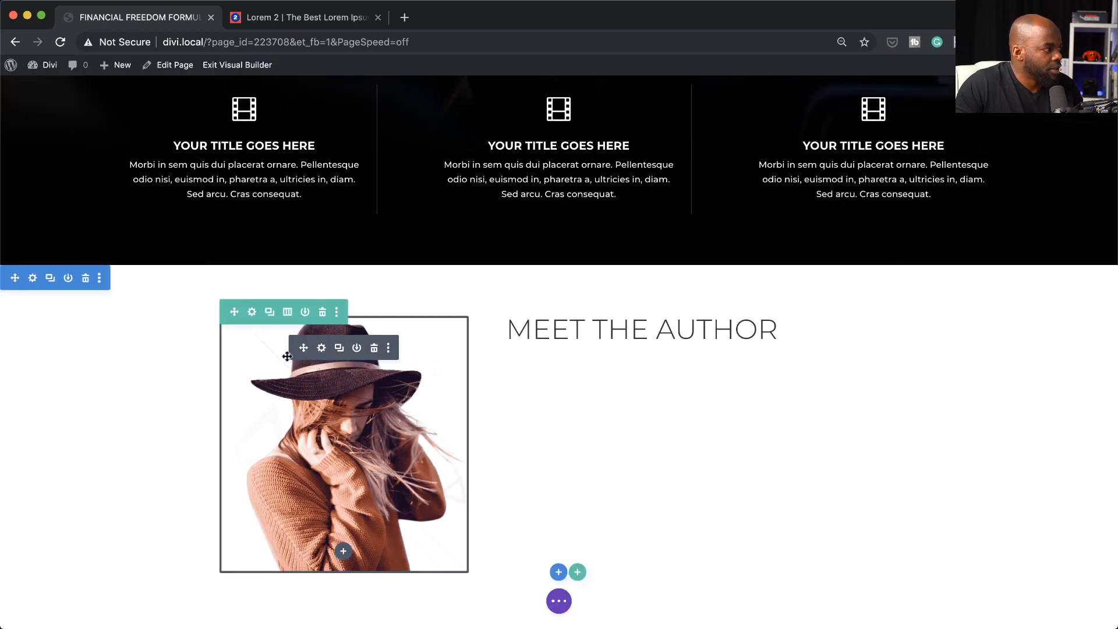
Step: Try a minimum height of 100px for the author image on tablet, and undo it
left_click(322, 348)
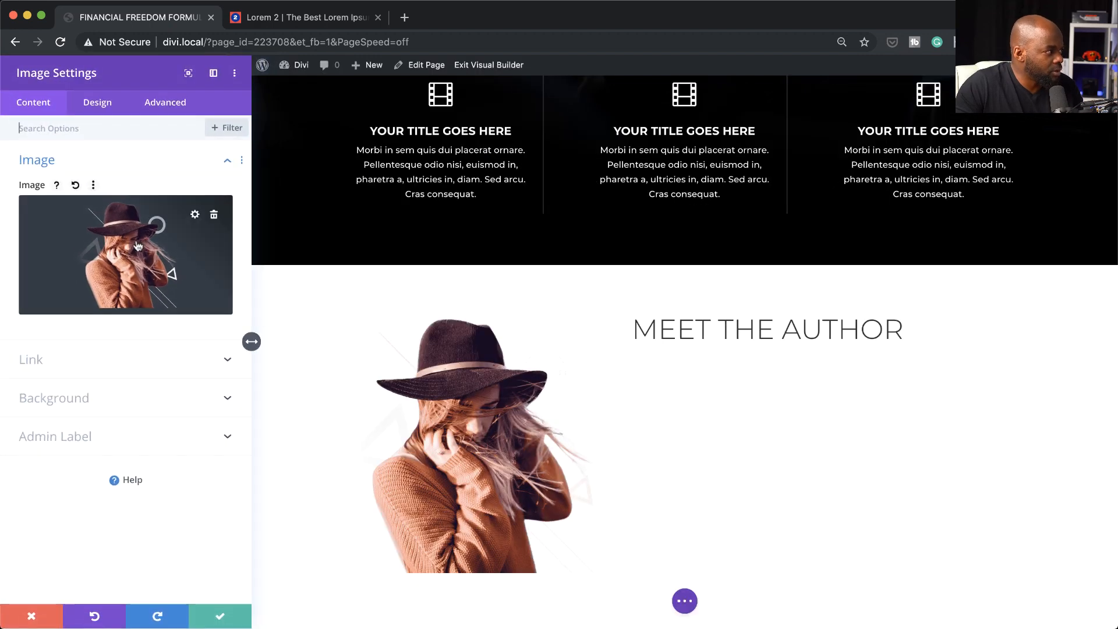
left_click(94, 103)
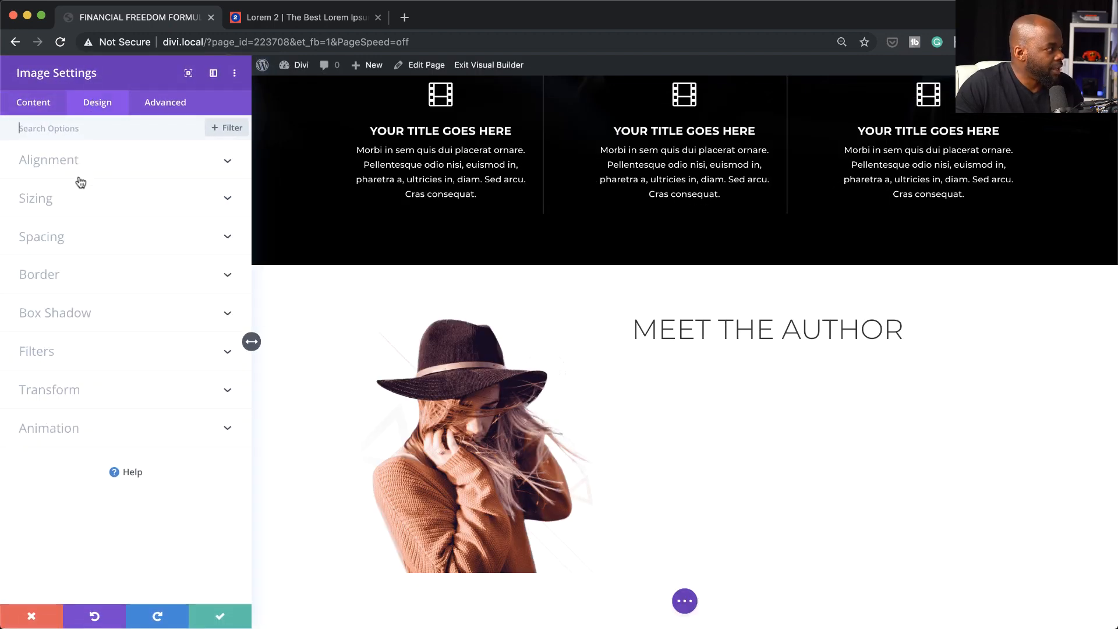
left_click(77, 199)
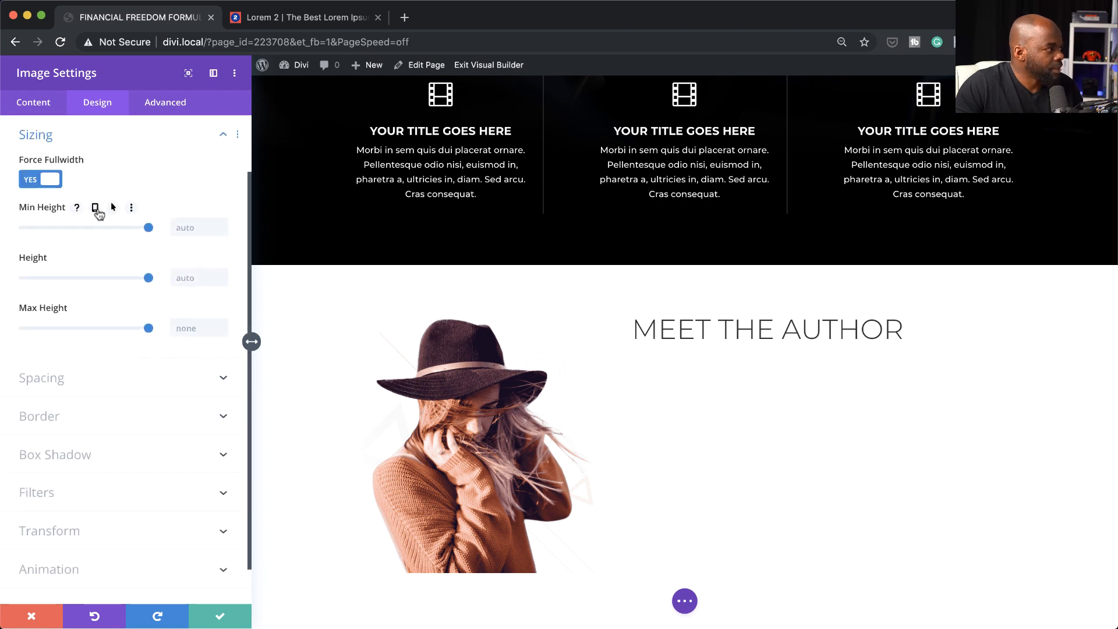
left_click(96, 211)
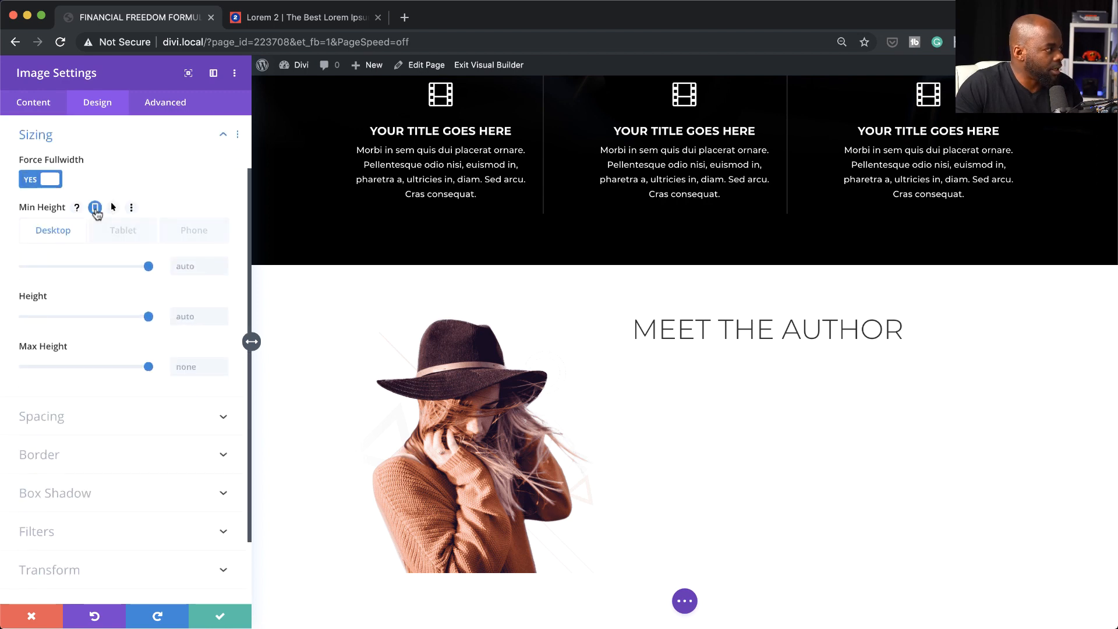
left_click(137, 236)
scroll(734, 407, "down", 6)
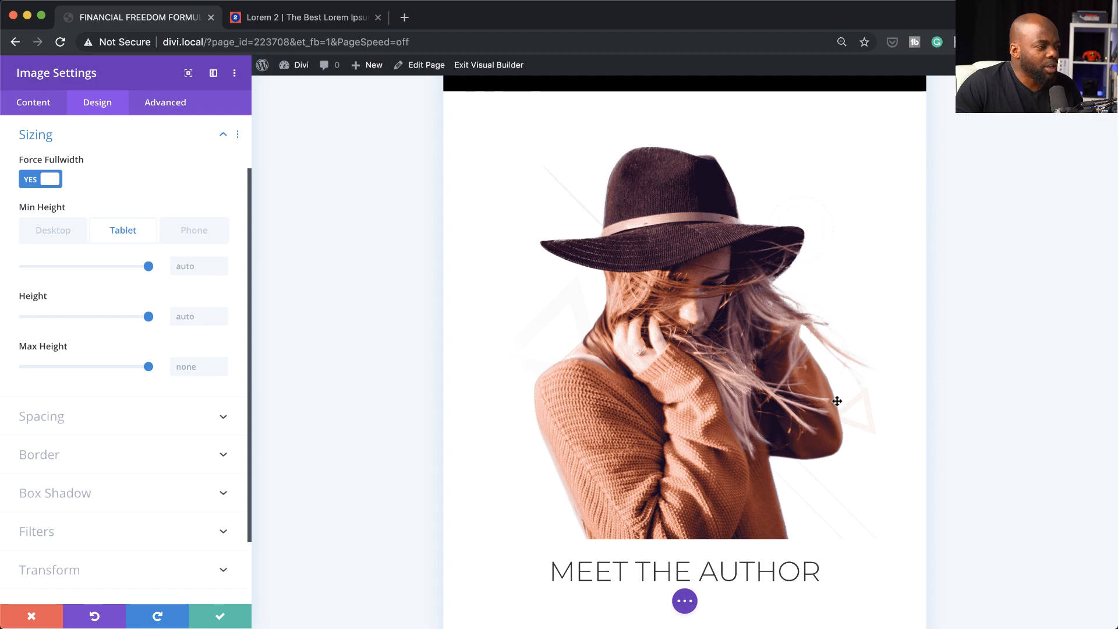
scroll(837, 401, "up", 3)
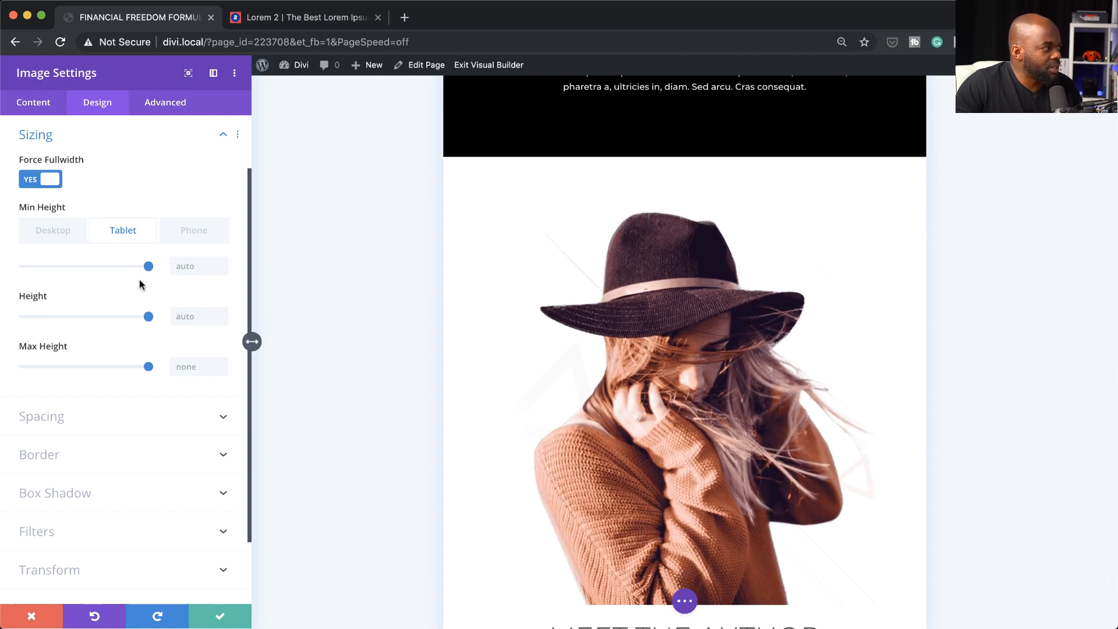
left_click_drag(148, 266, 5, 282)
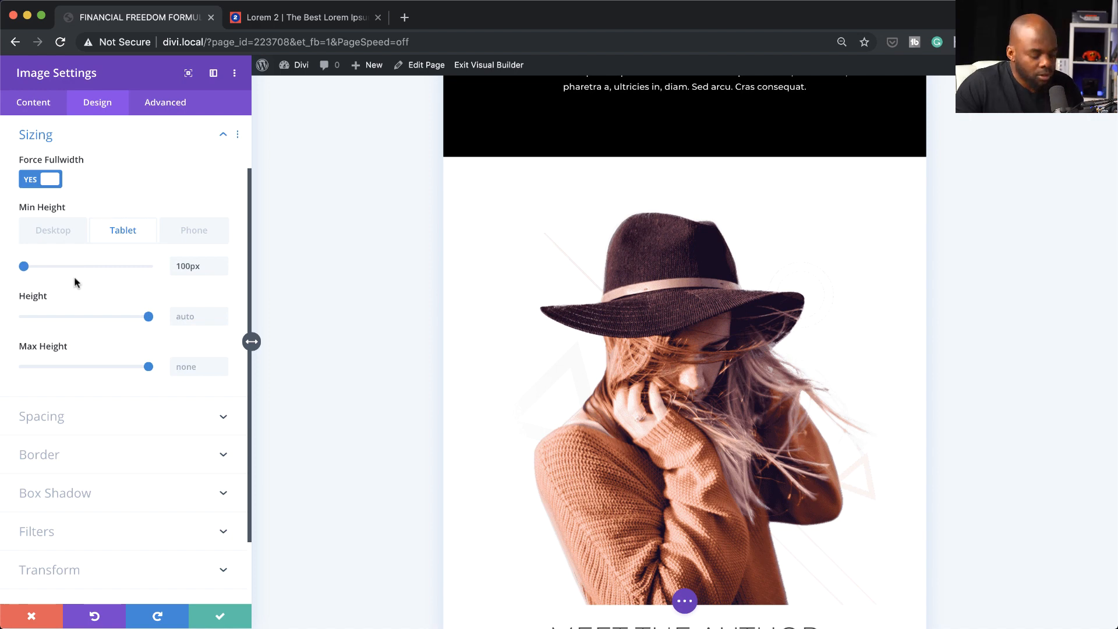
key("super+z")
scroll(118, 339, "down", 1)
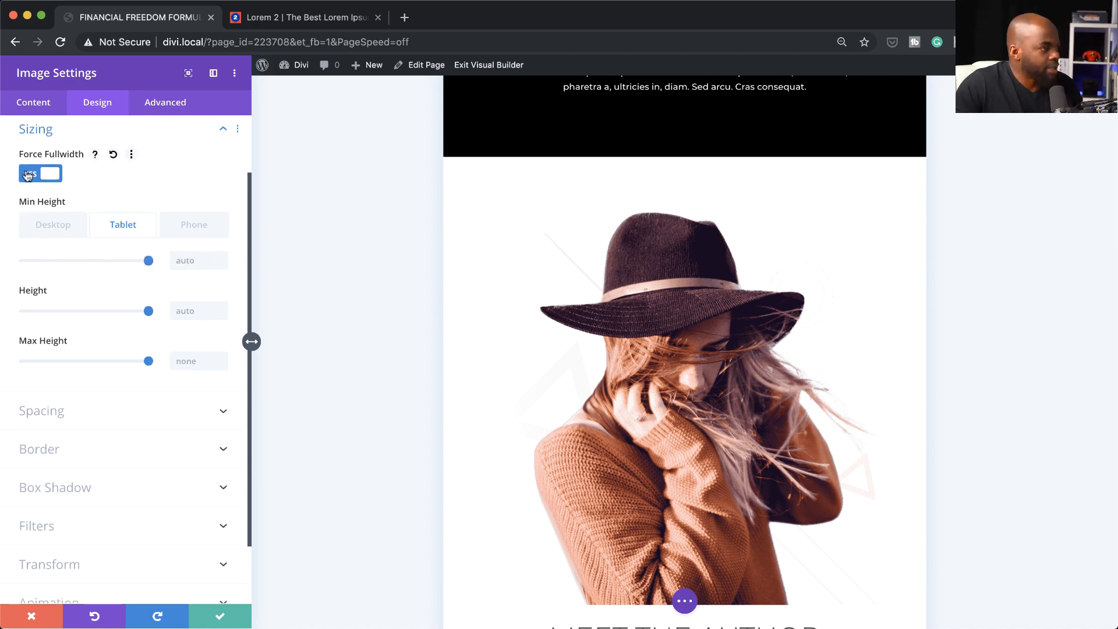
Step: Try turning off Force Fullwidth for the author image, turn it back on, and save the image settings
left_click(28, 175)
left_click(27, 174)
scroll(833, 438, "down", 2)
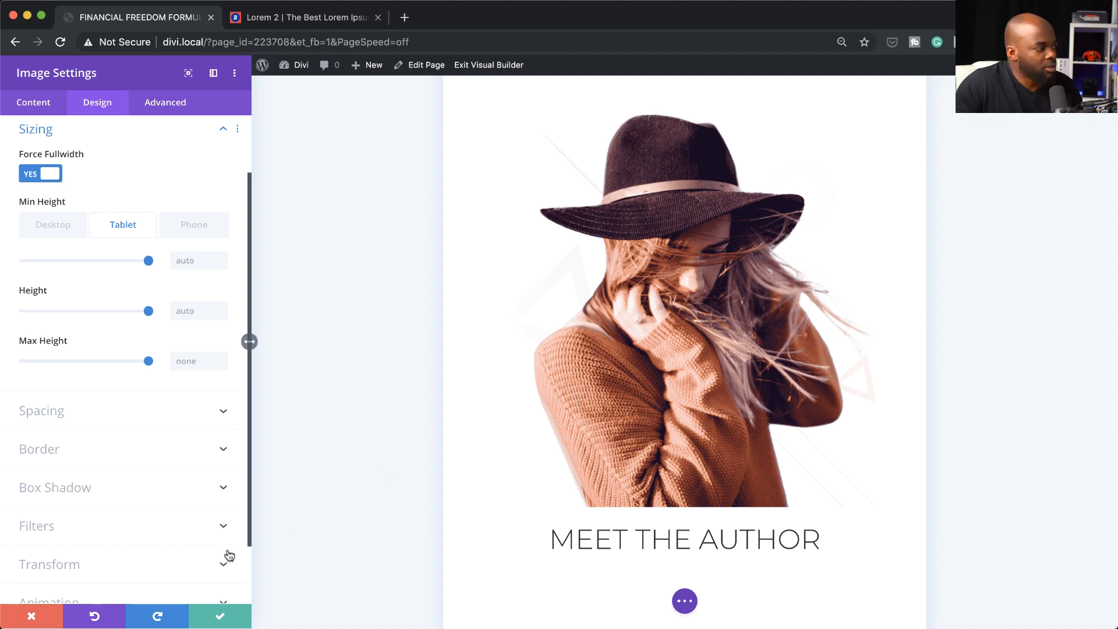
left_click(219, 616)
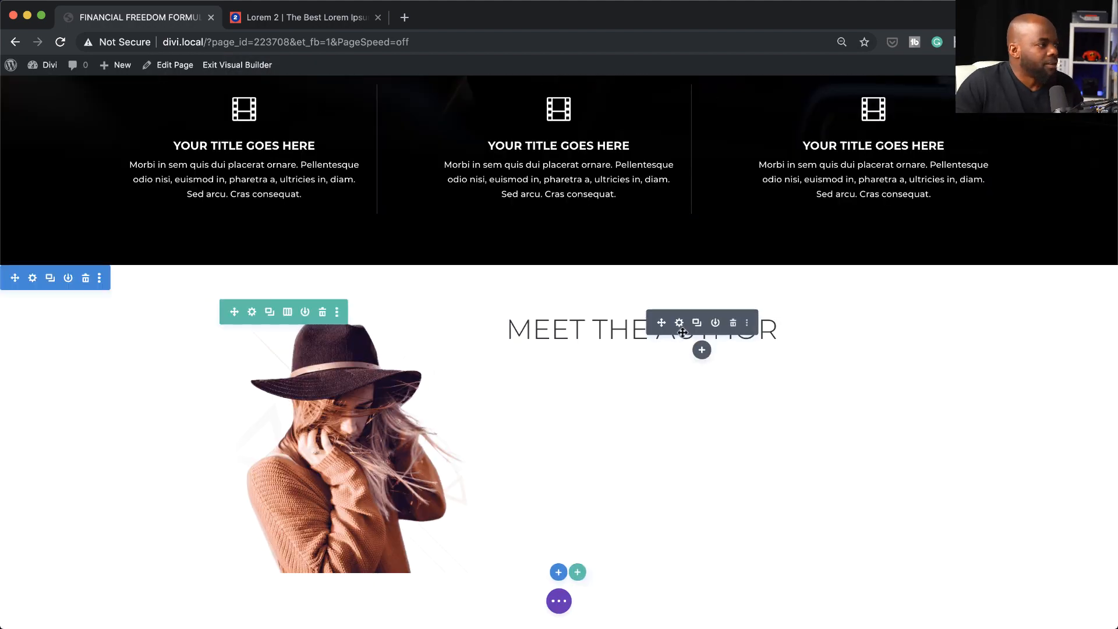
Step: Insert a Text module below the MEET THE AUTHOR heading
left_click(702, 350)
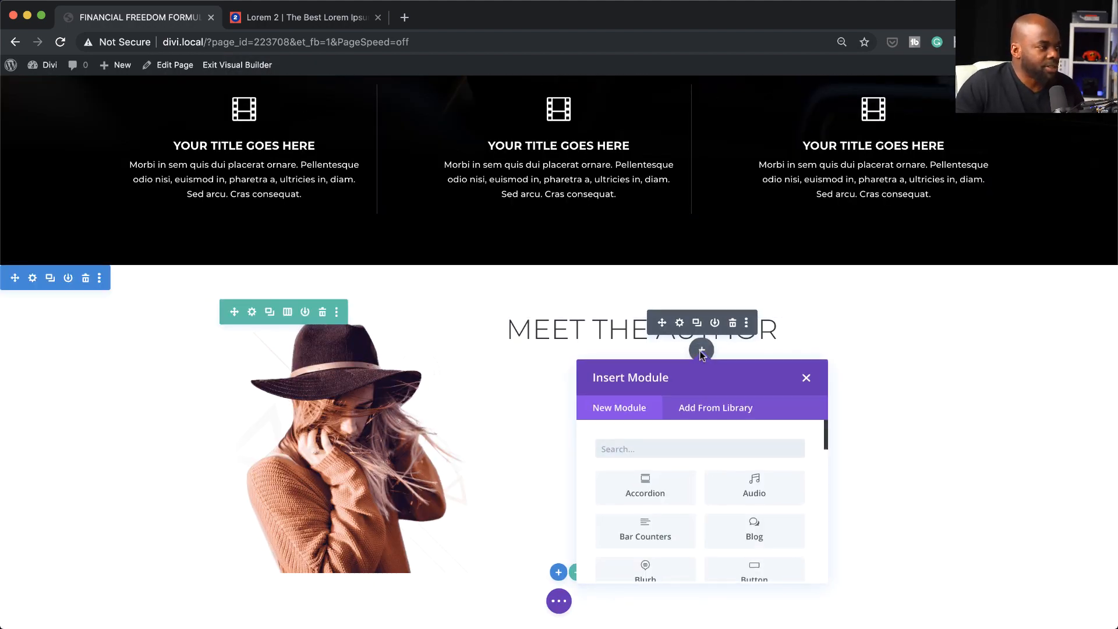
type("text")
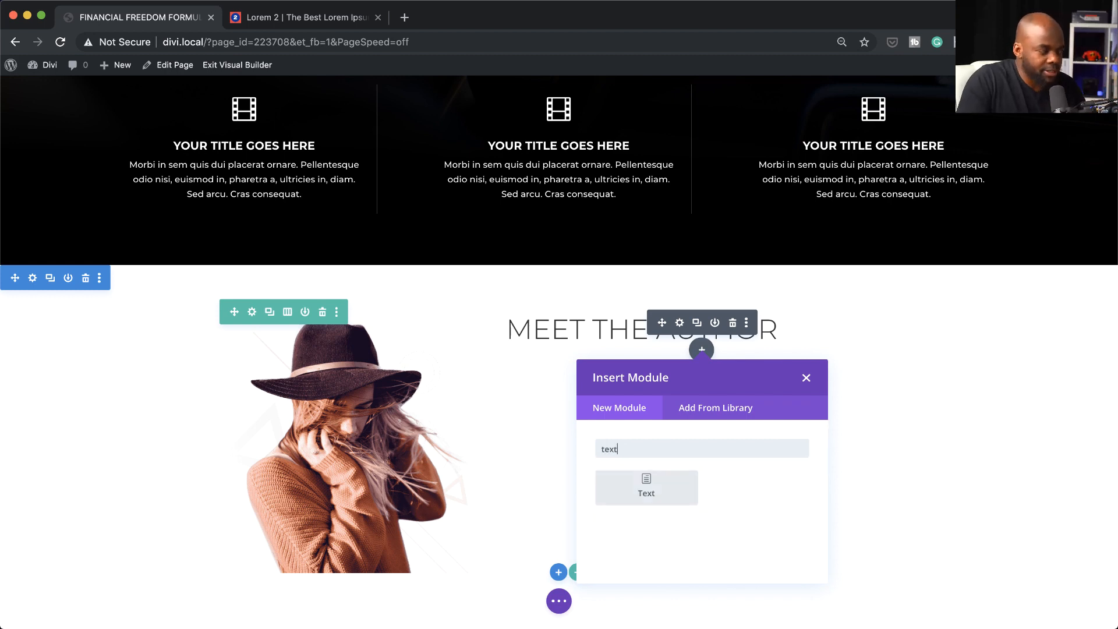
left_click(646, 487)
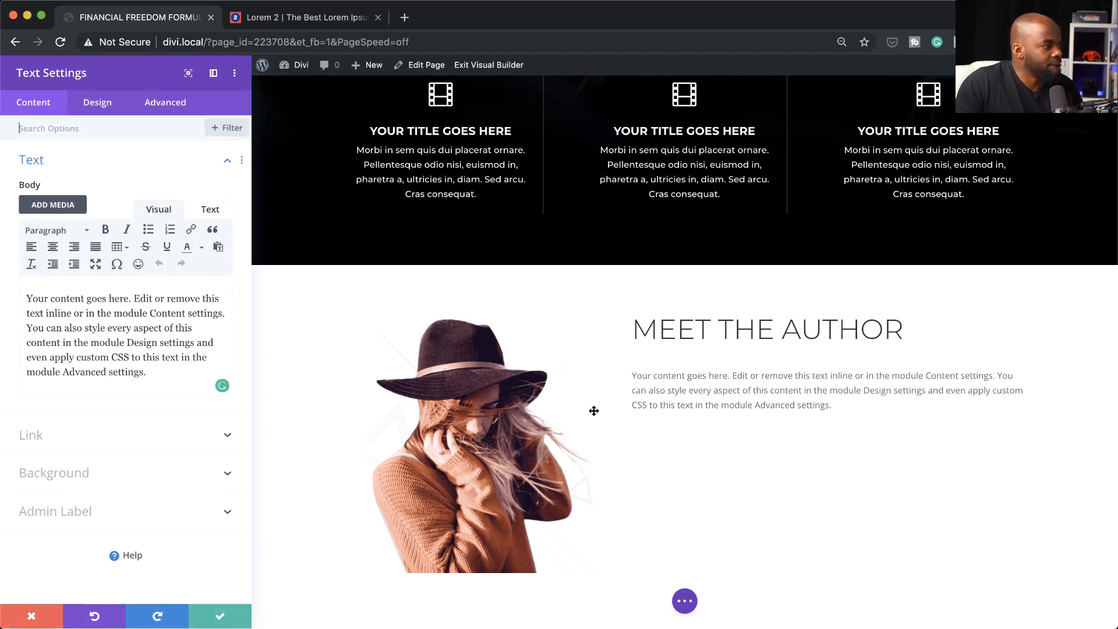
Step: Copy the lorem ipsum paragraphs from the Lorem 2 browser tab and replace the new module's placeholder body text with them
left_click(354, 24)
left_click_drag(443, 197, 661, 448)
left_click(139, 24)
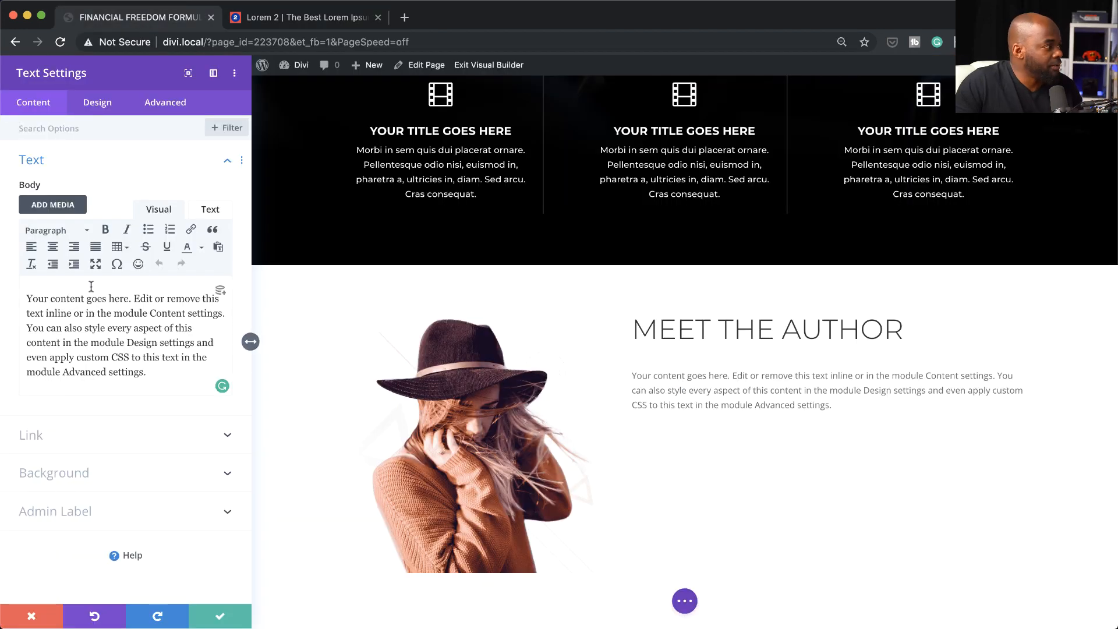
left_click_drag(28, 296, 170, 376)
key("super+v")
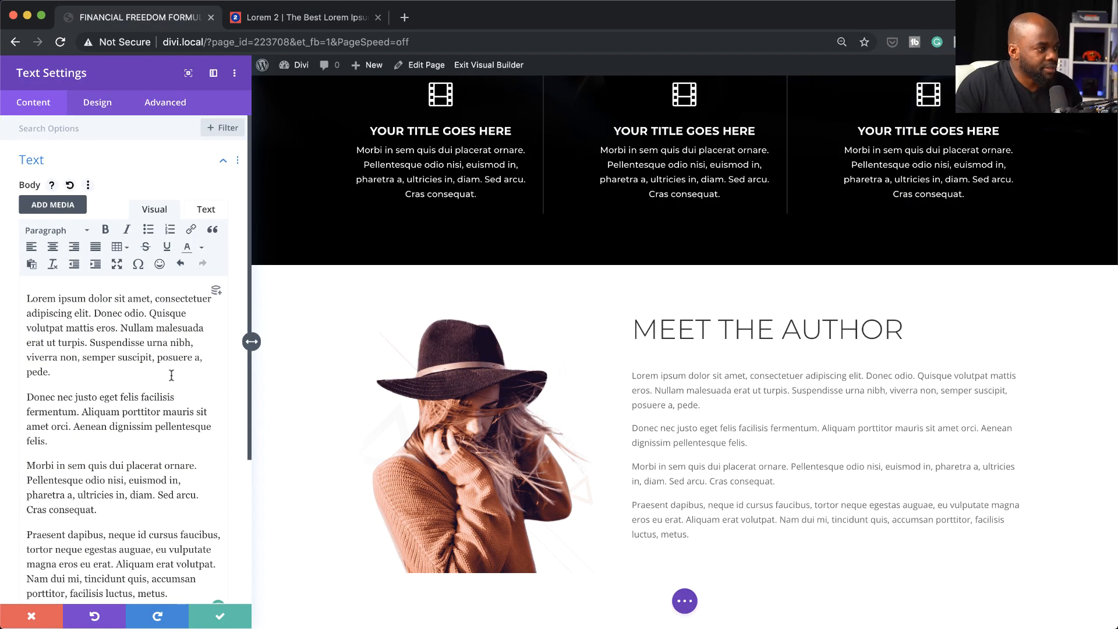
Step: Merge the third body paragraph, starting with "Morbi in sem", into the second paragraph and save the text module
scroll(143, 448, "down", 1)
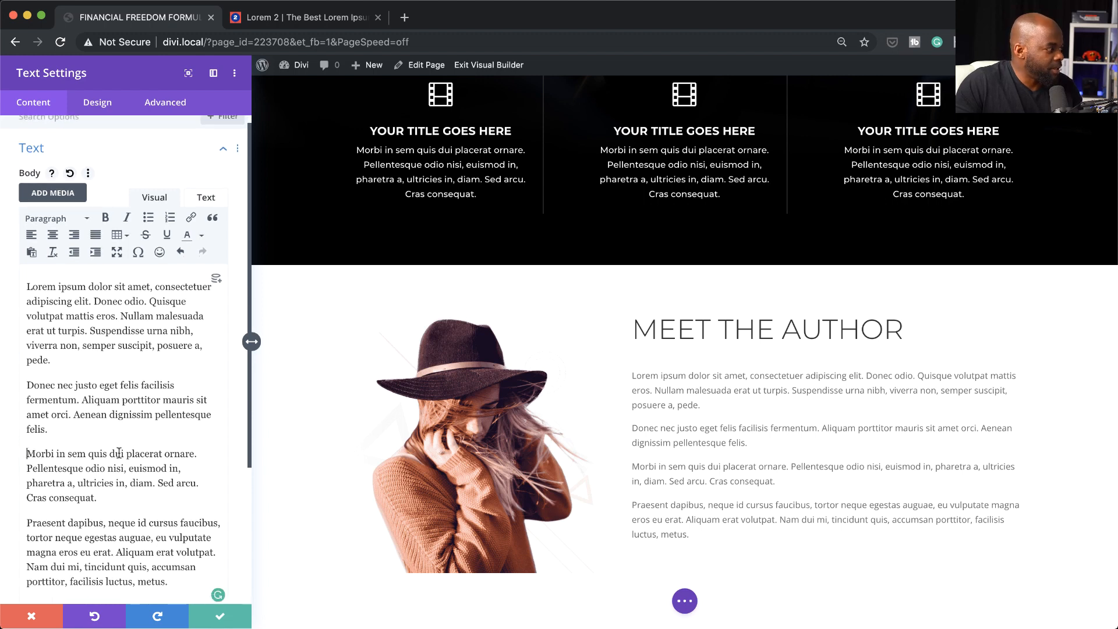
key("BackSpace")
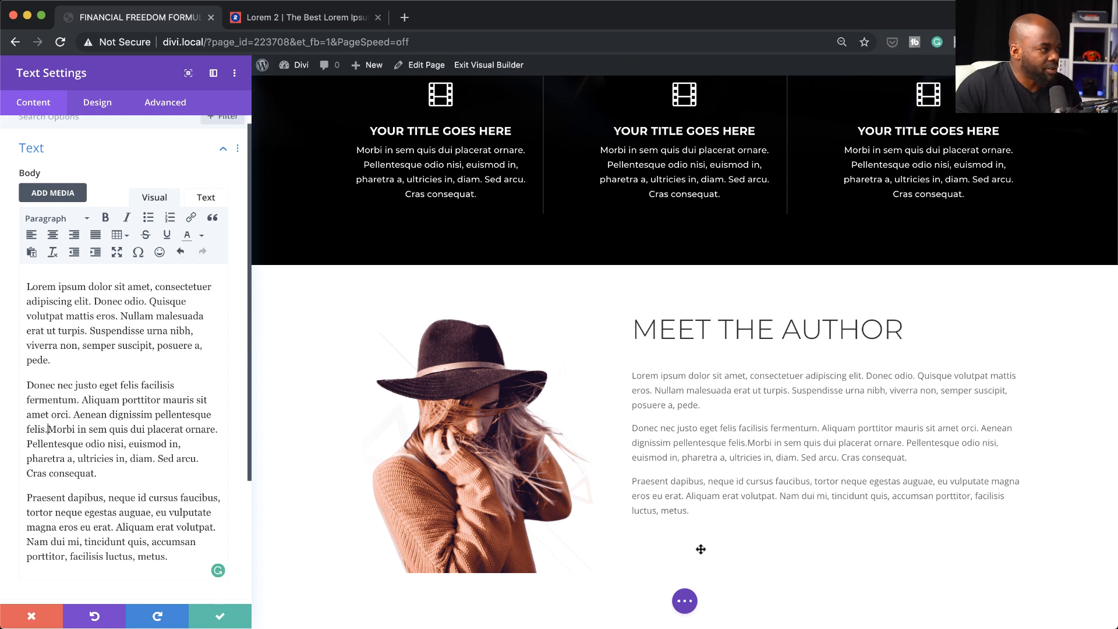
left_click(222, 619)
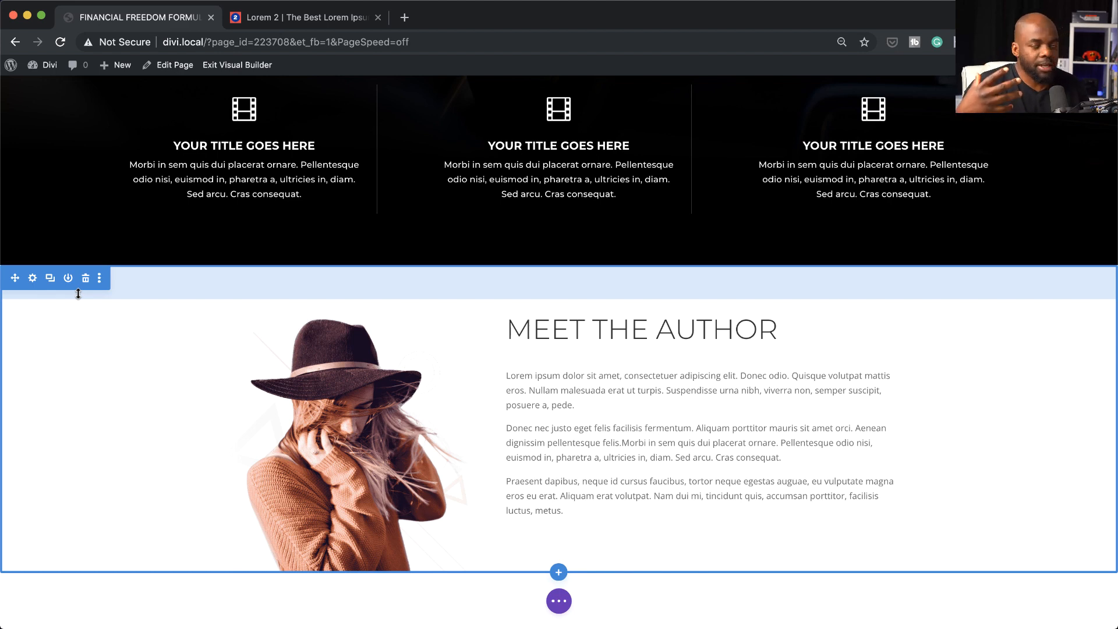
Step: Set dollar-499481_1920.jpg from the media library as the author section's background image
left_click(33, 278)
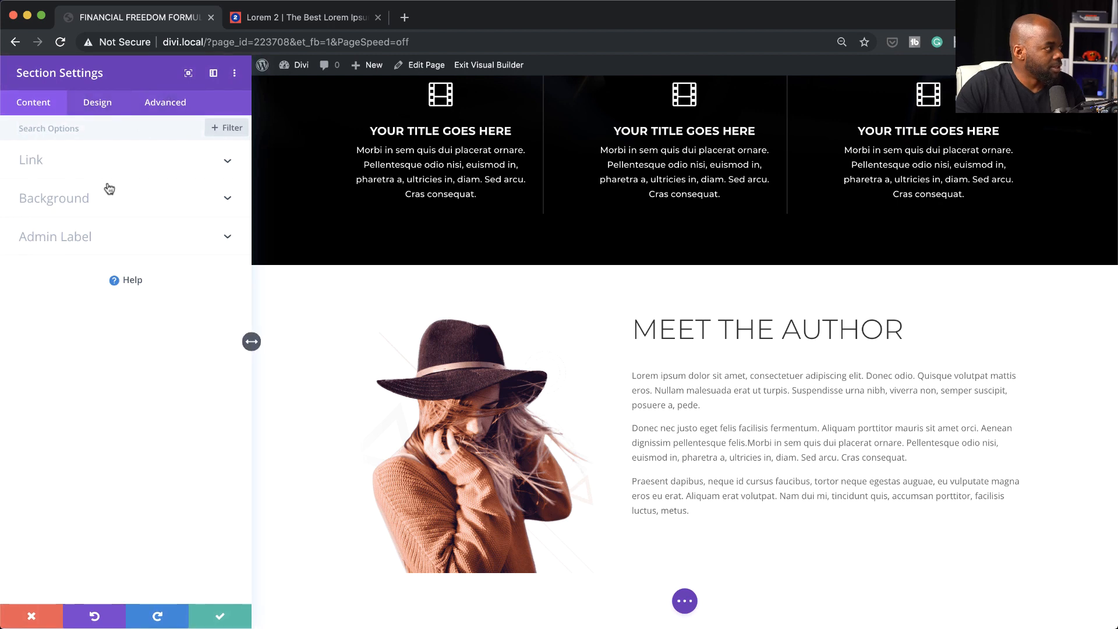
left_click(86, 204)
left_click(154, 255)
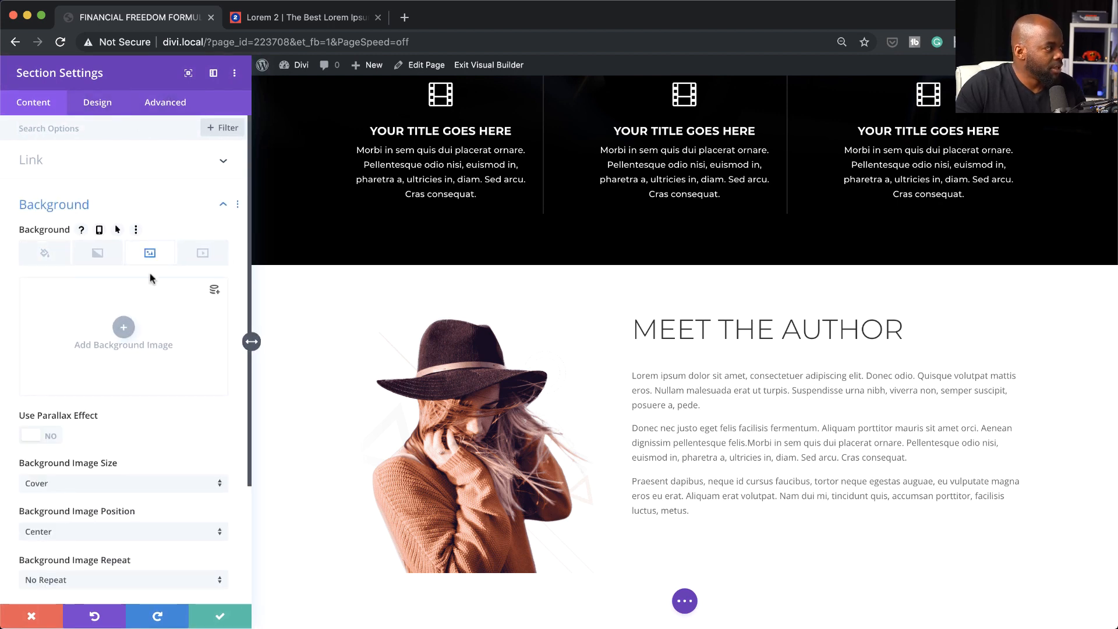
left_click(124, 328)
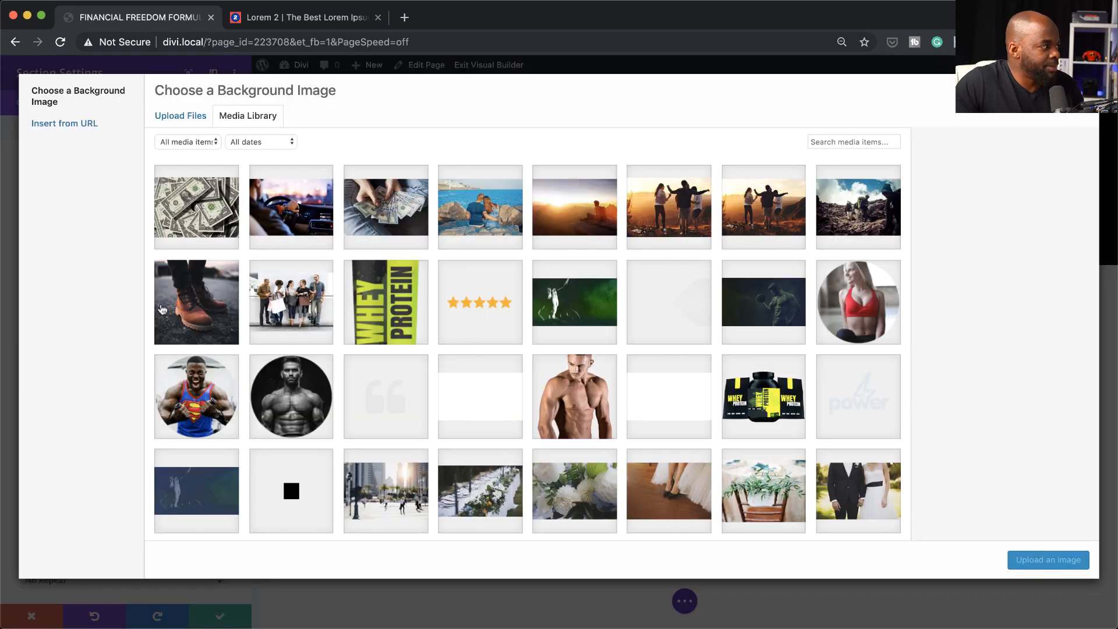
left_click(203, 215)
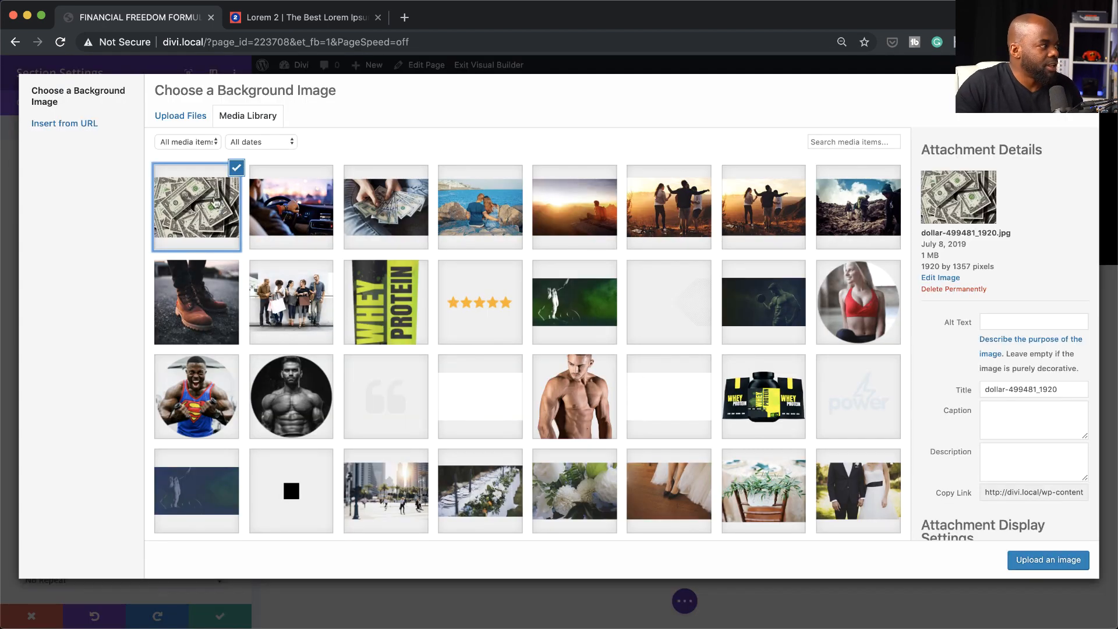
left_click(1048, 559)
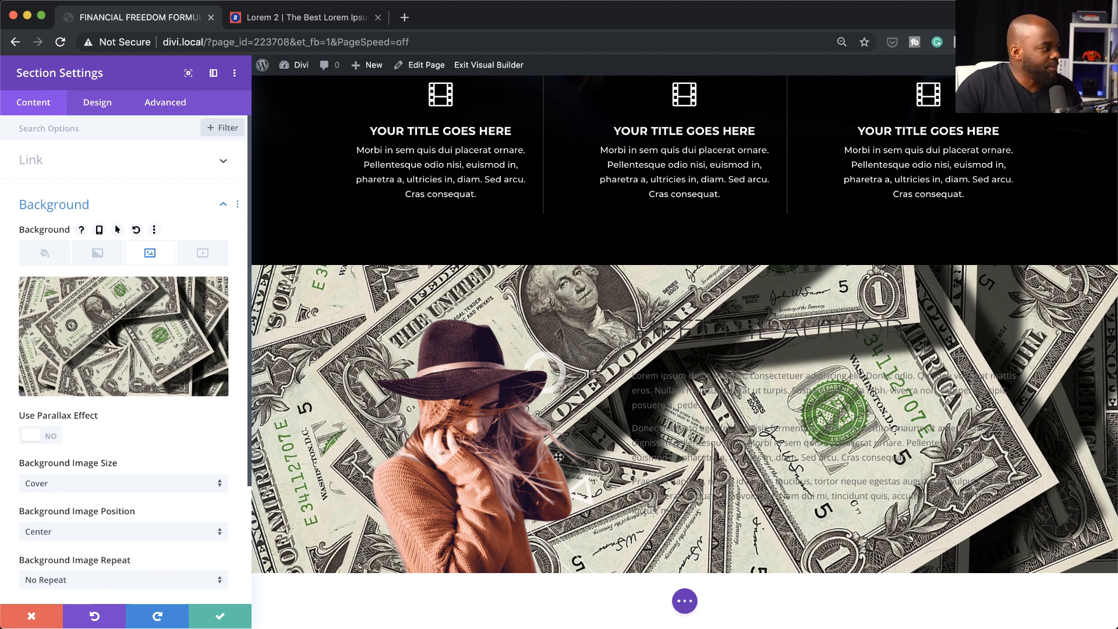
Step: Add a background gradient with both colours white (#ffffff) to the author section and place it above the background image
left_click(100, 257)
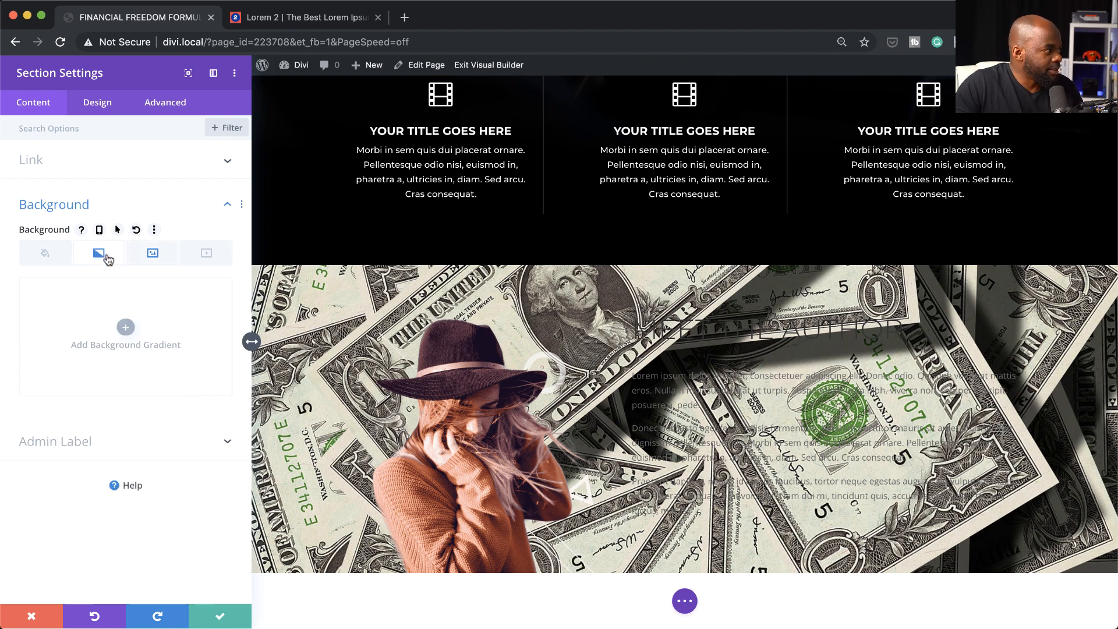
left_click(125, 328)
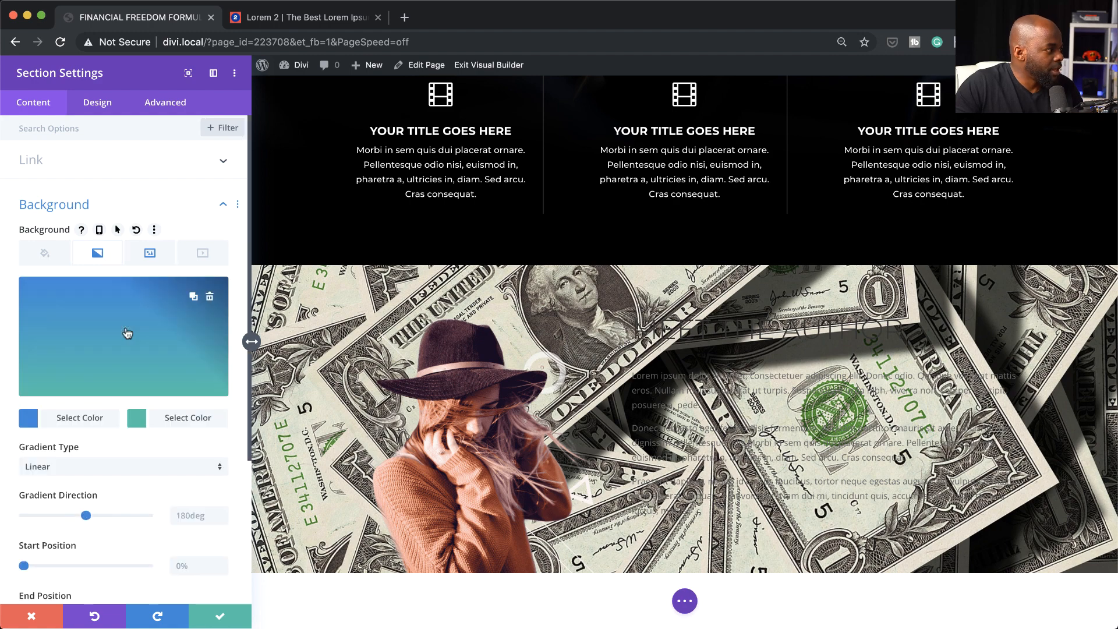
left_click(28, 419)
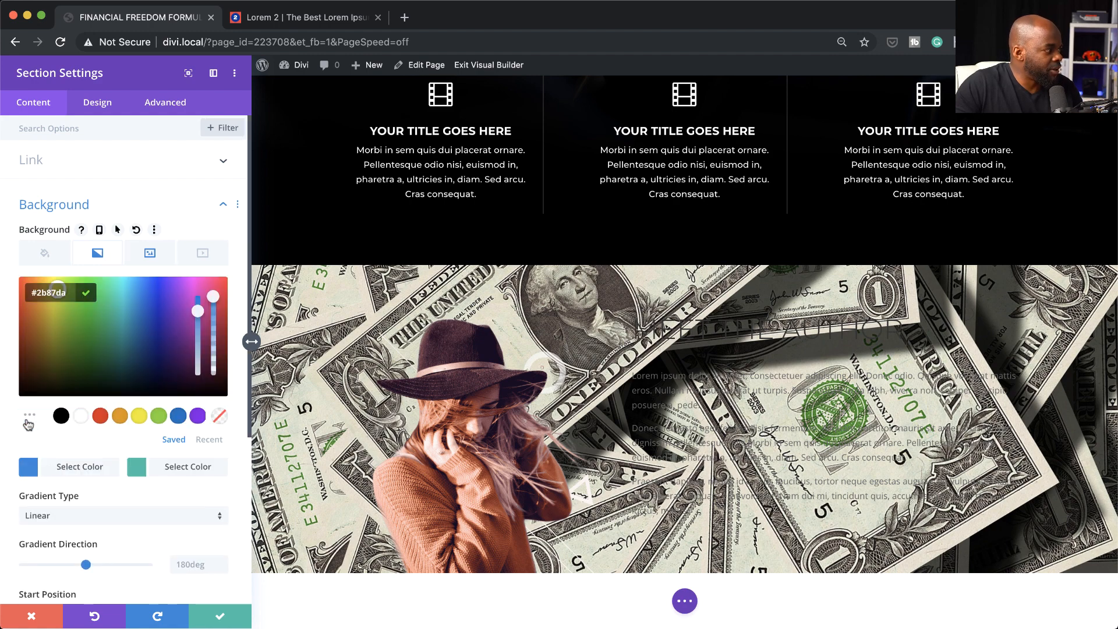
left_click(80, 418)
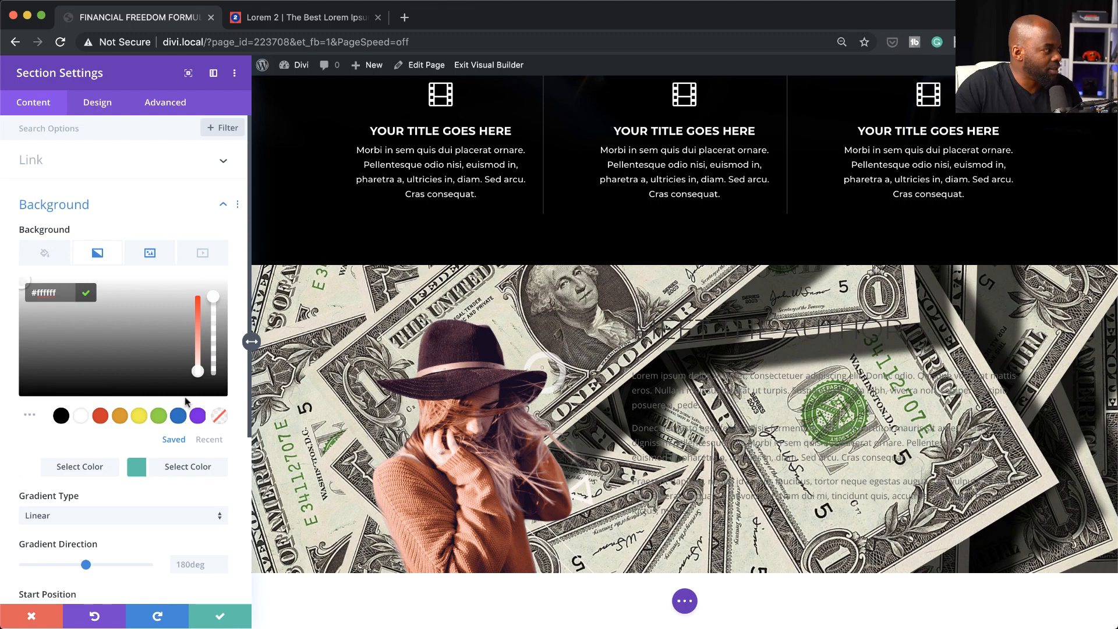
left_click(137, 474)
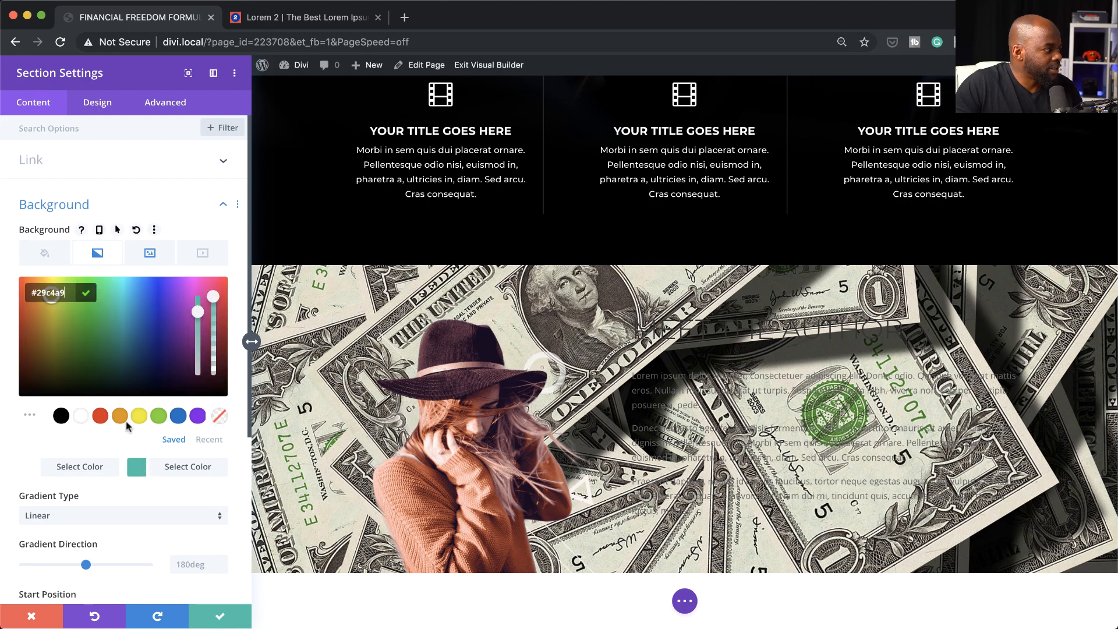
left_click(81, 415)
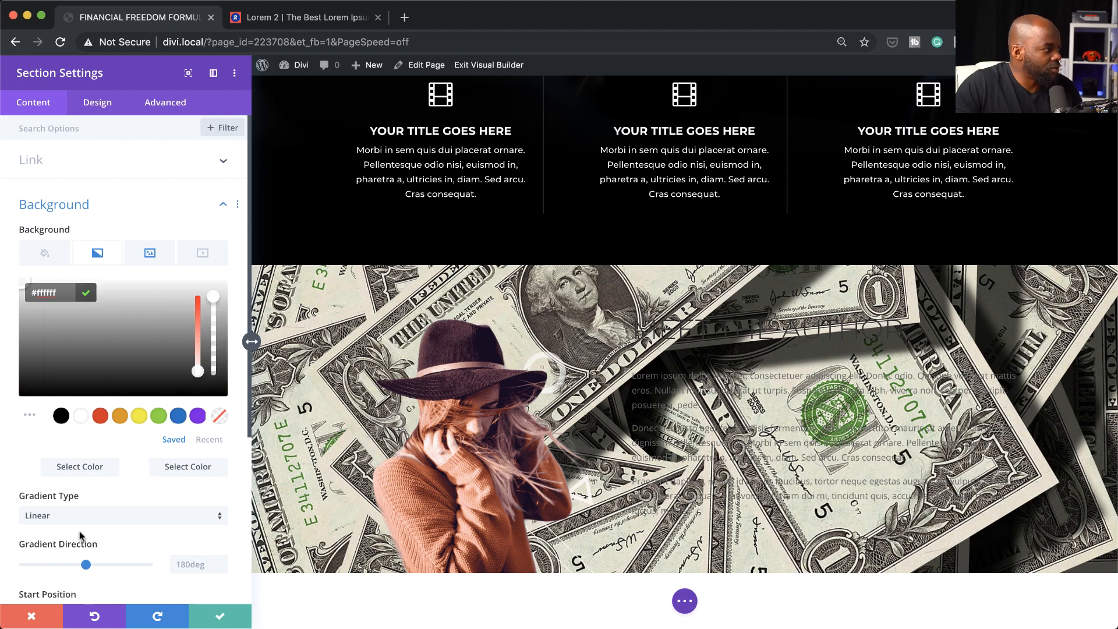
scroll(80, 536, "down", 6)
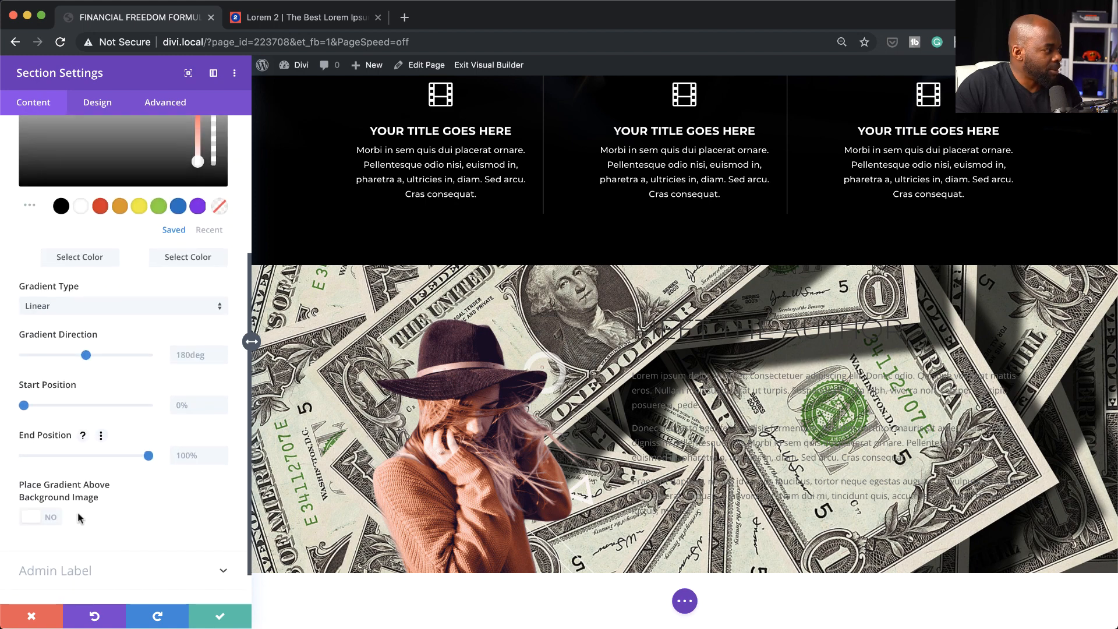
left_click(50, 518)
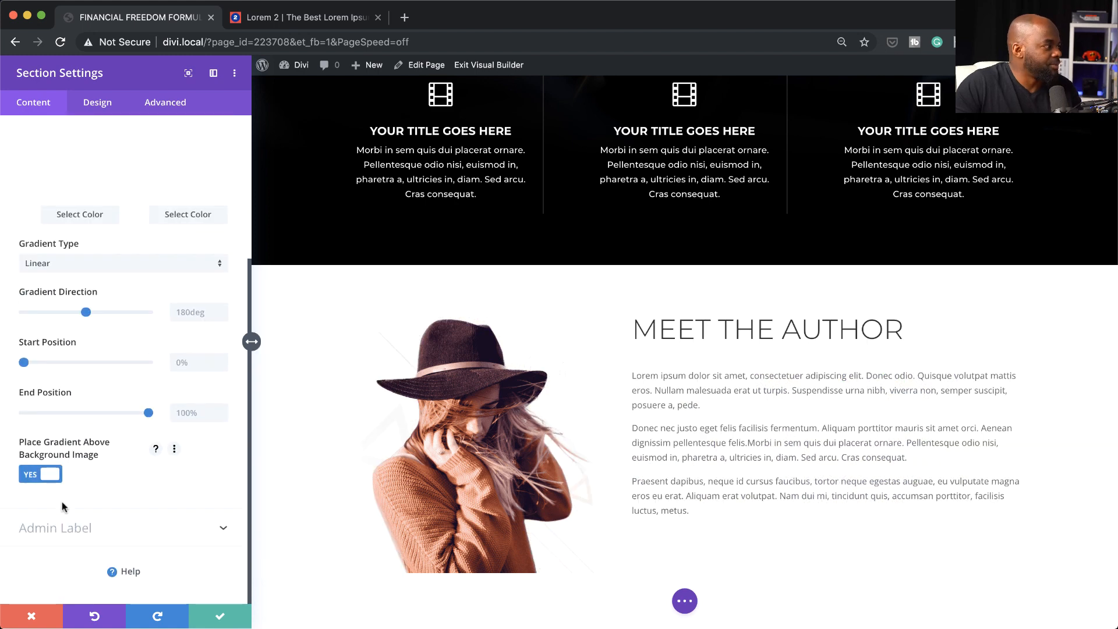
Step: Set the author section's second gradient colour to semi-transparent white, rgba(255,255,255,0.73)
scroll(131, 326, "up", 5)
left_click(132, 320)
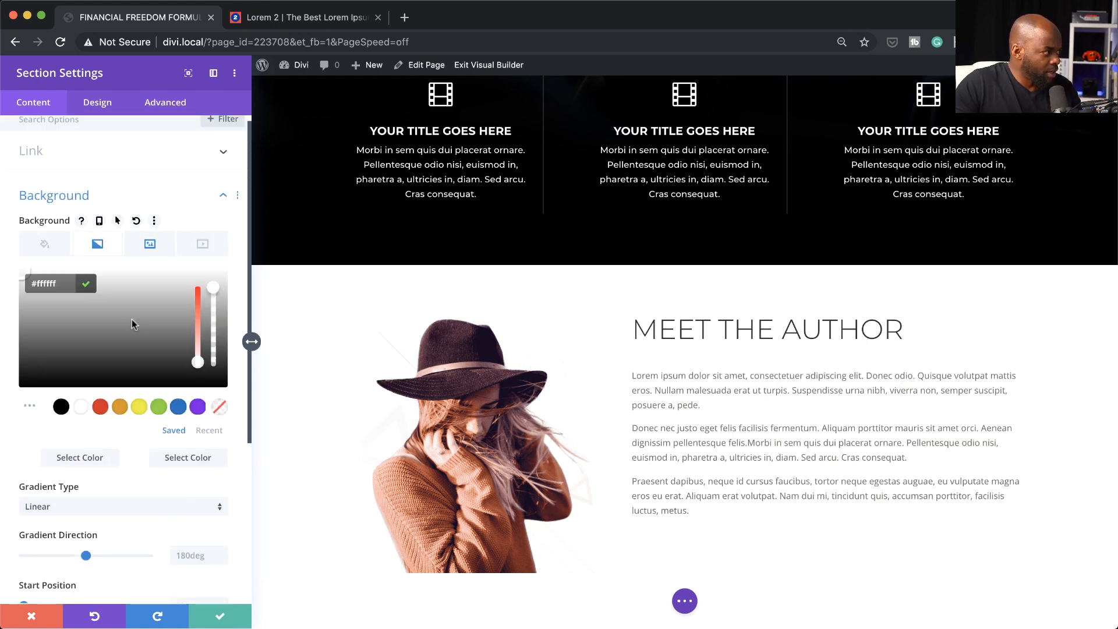
left_click(100, 249)
left_click(142, 411)
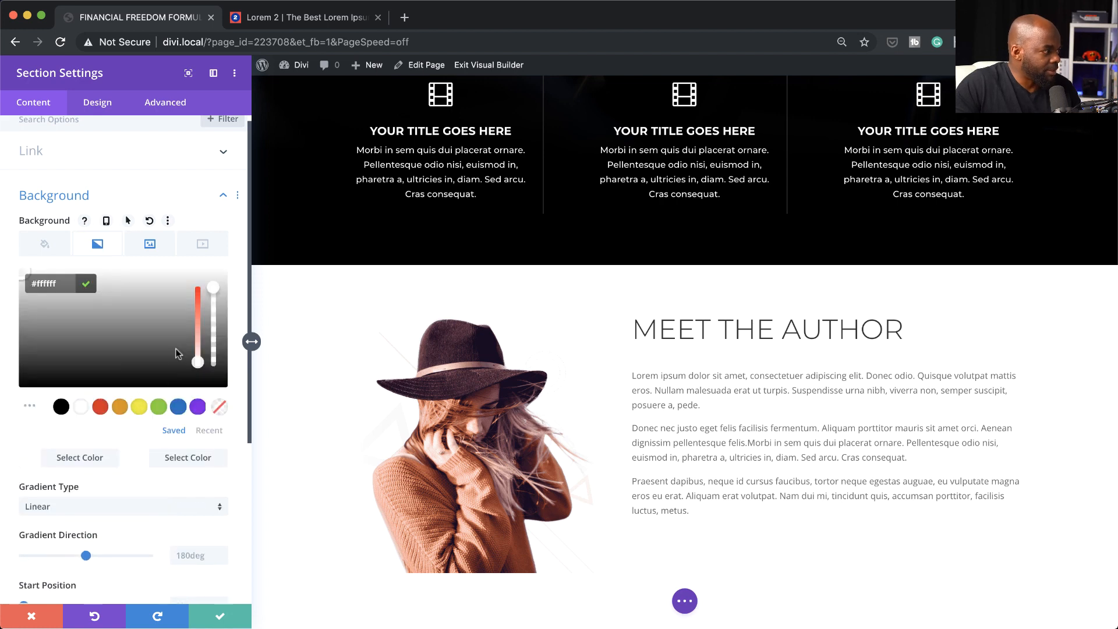
left_click_drag(213, 293, 216, 312)
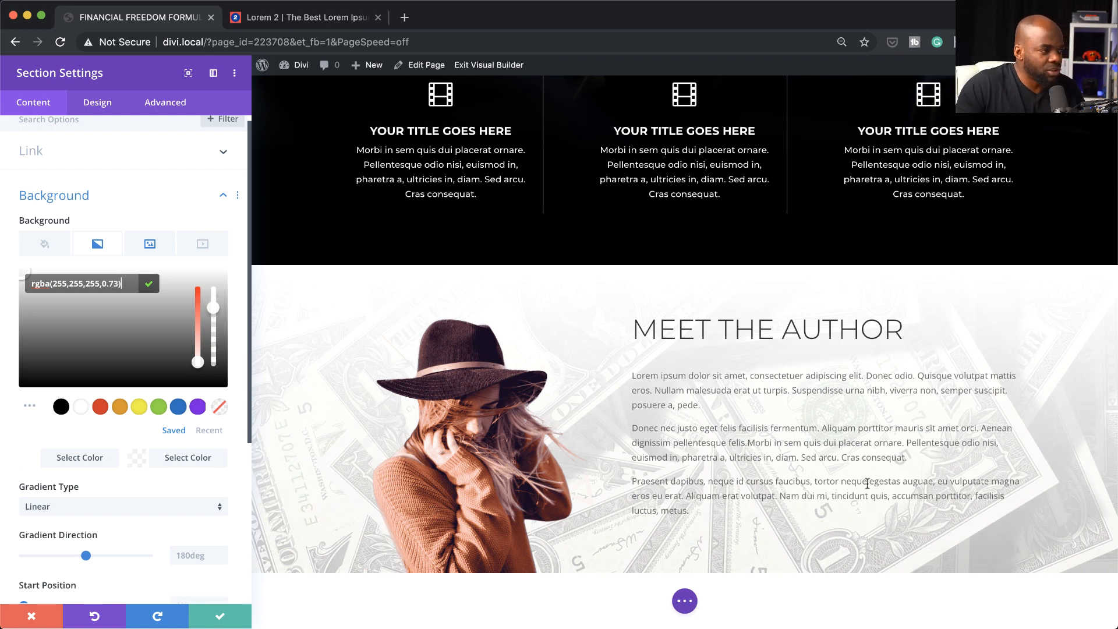
Step: Set the gradient direction to 72deg and its start position to 40%, and save the section settings
scroll(158, 508, "down", 2)
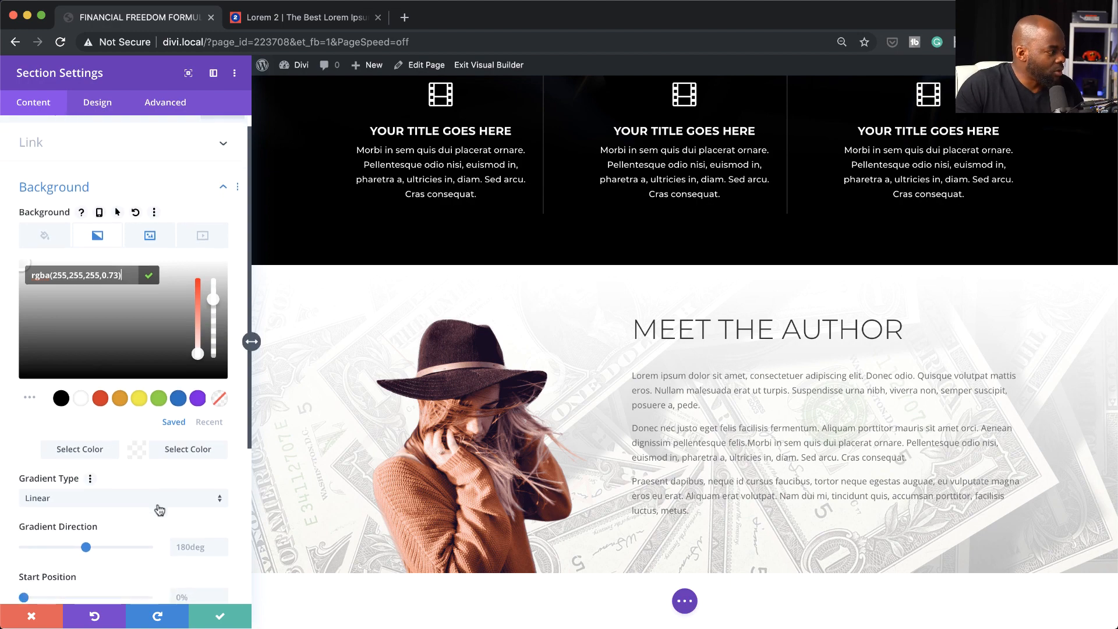
scroll(128, 506, "down", 1)
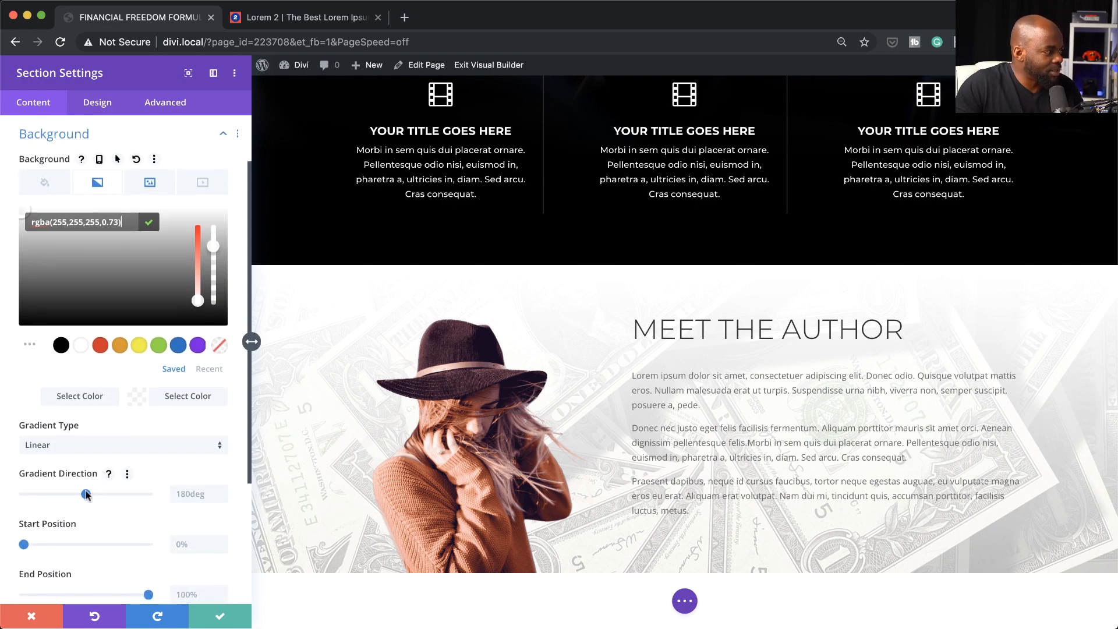
left_click_drag(86, 496, 49, 502)
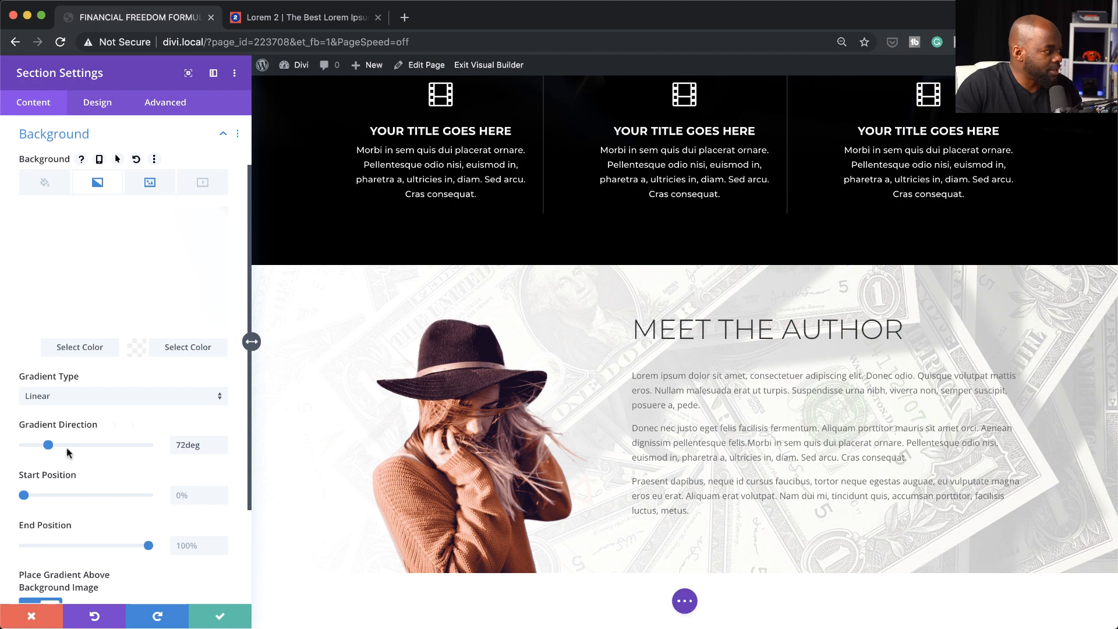
left_click_drag(24, 496, 77, 504)
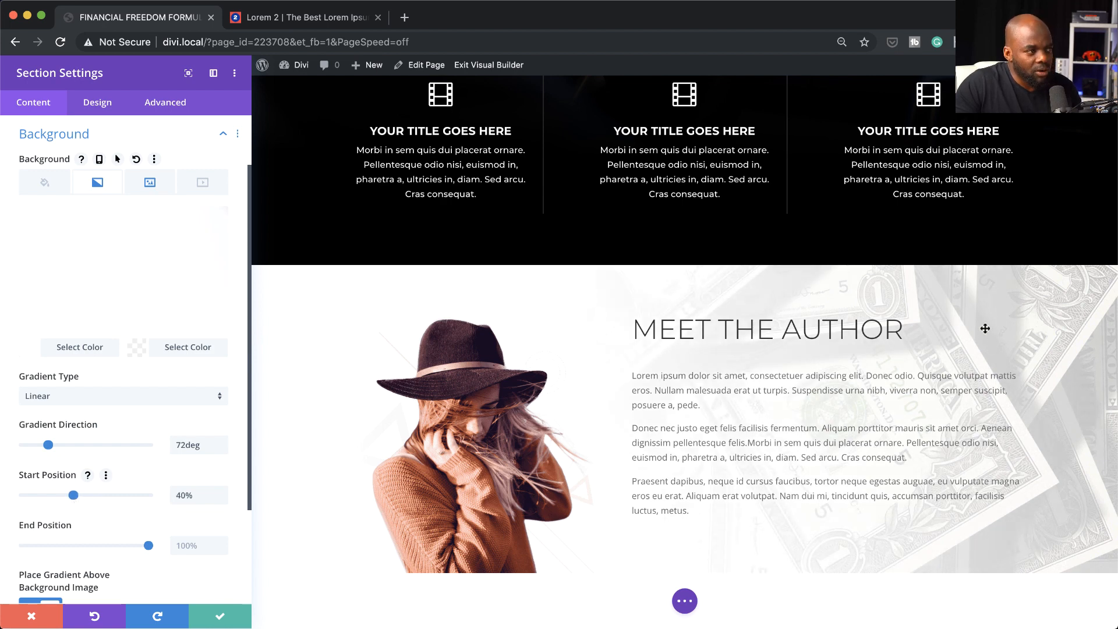
left_click(218, 619)
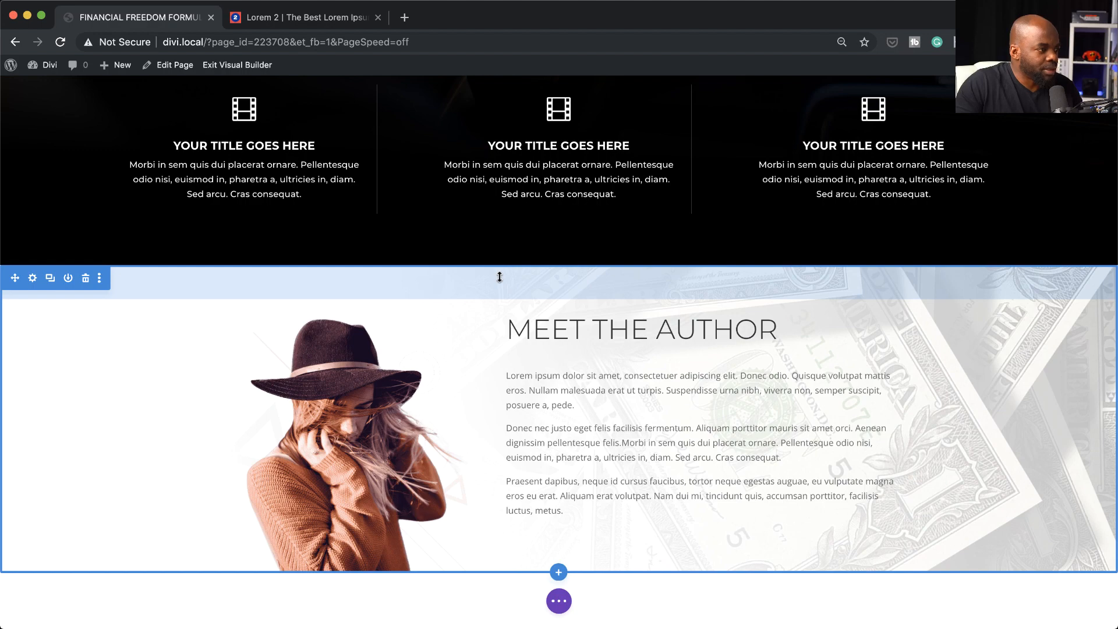
Step: Increase the author section's top padding to more than 100 px and review the page's upper sections
left_click_drag(499, 276, 497, 308)
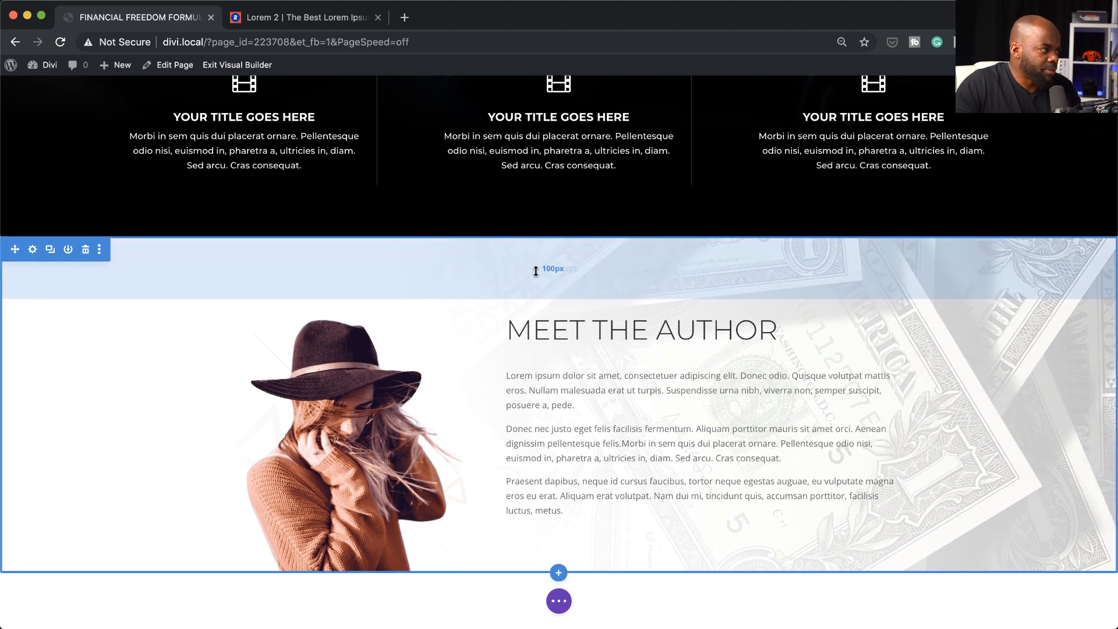
left_click_drag(598, 275, 598, 288)
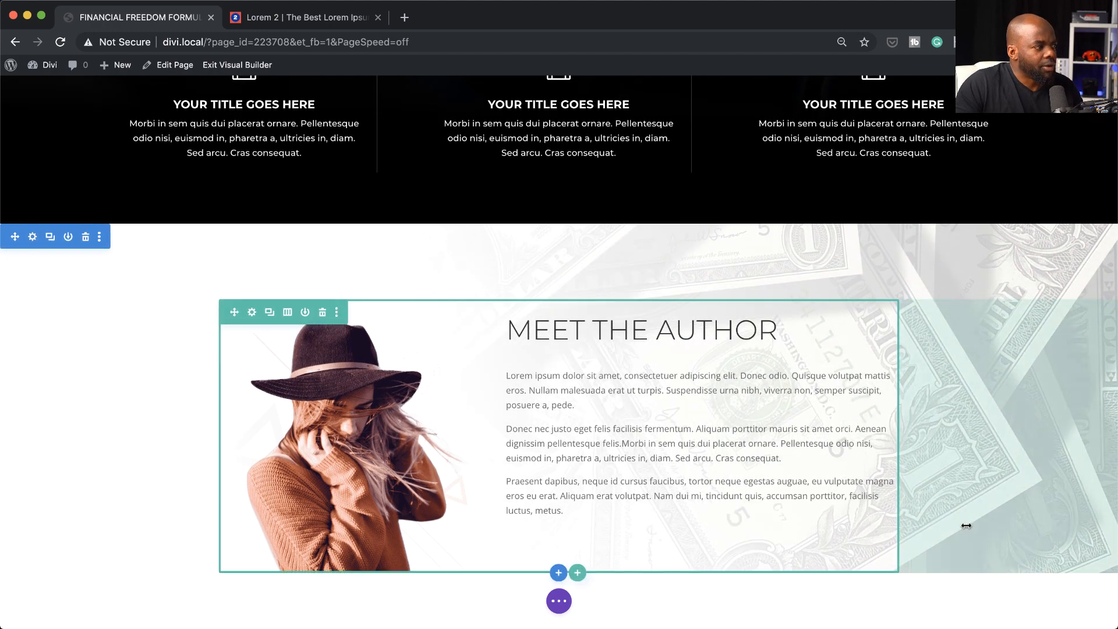
scroll(901, 555, "up", 6)
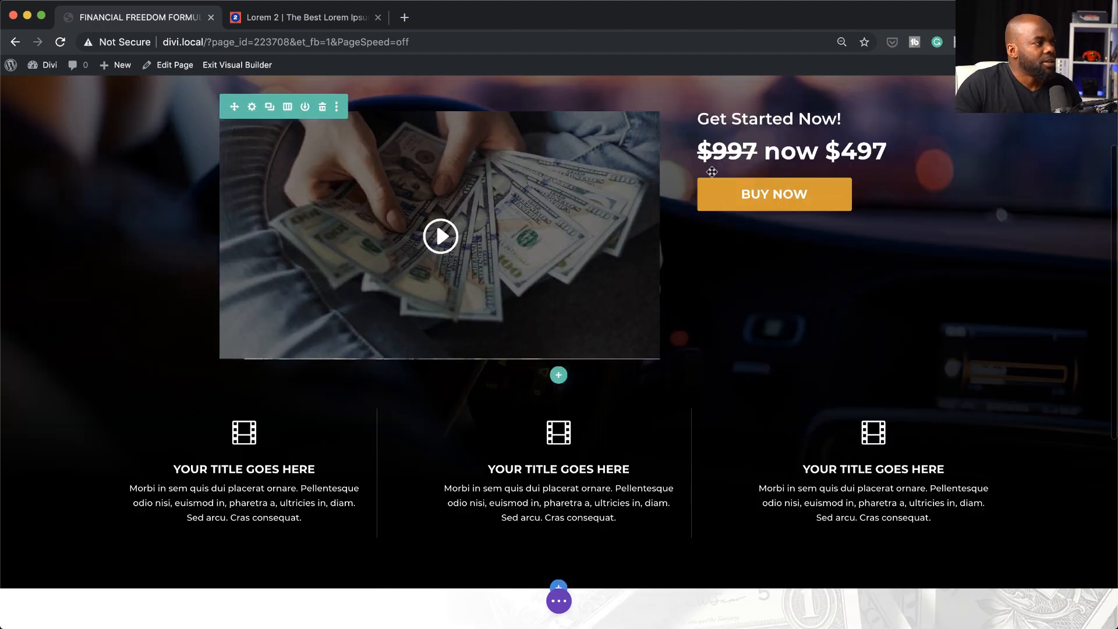
scroll(1024, 256, "up", 3)
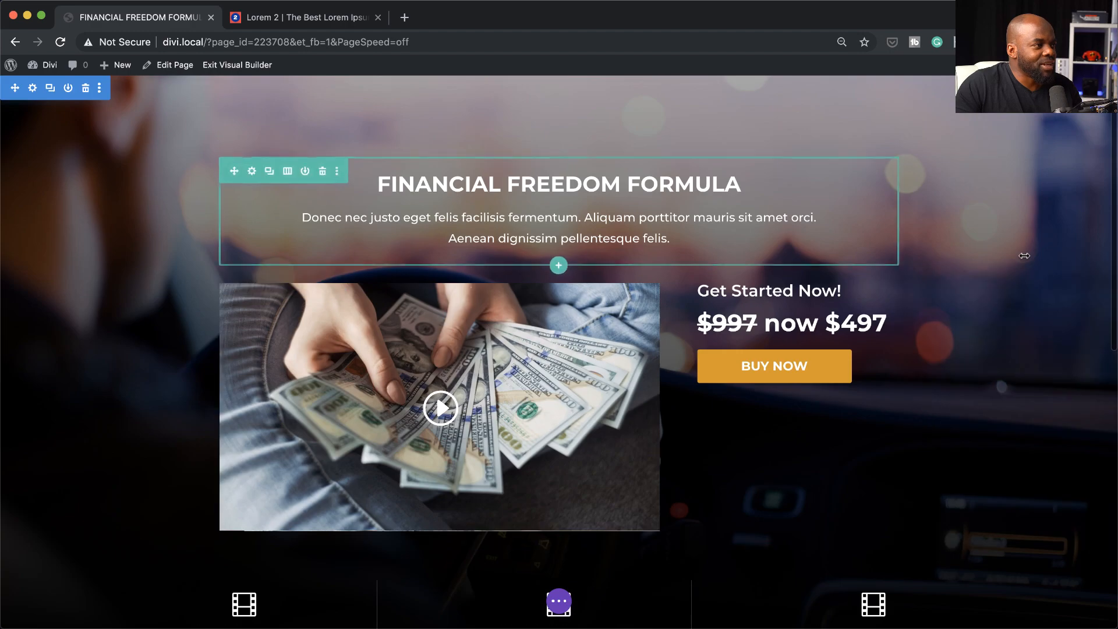
scroll(1025, 256, "down", 9)
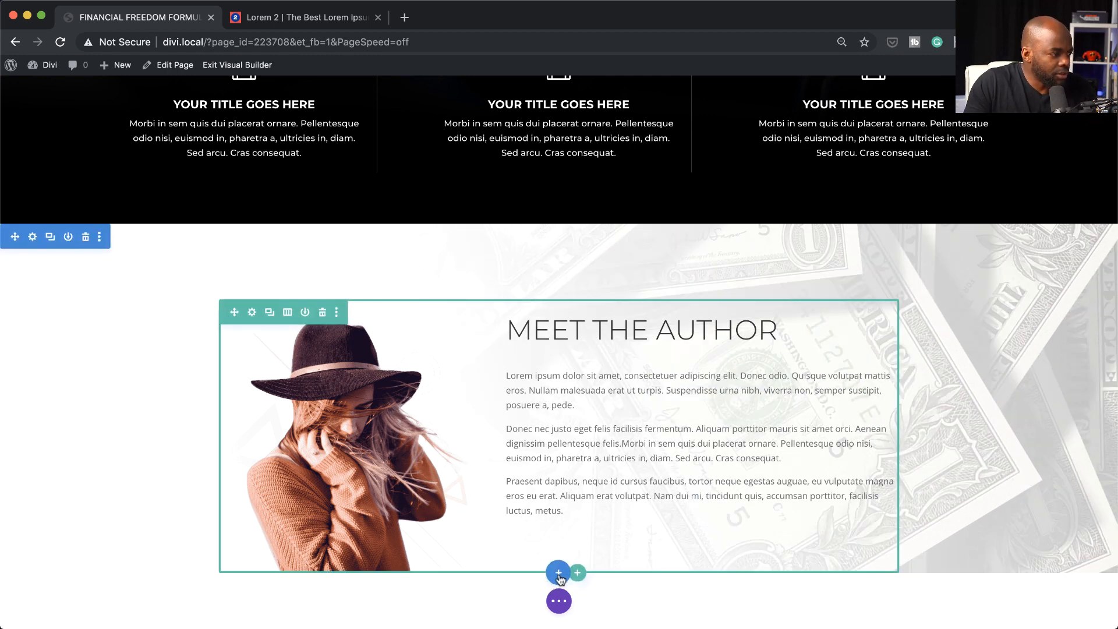
Step: Insert a regular section with a single-column row and a Blurb module below the author section
left_click(559, 573)
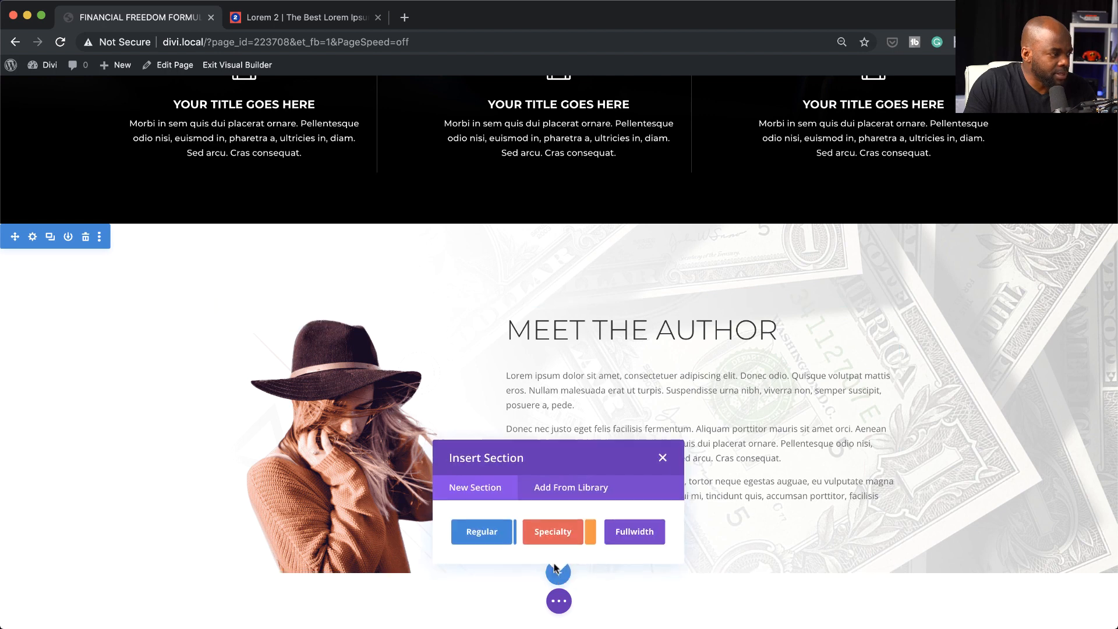
left_click(499, 539)
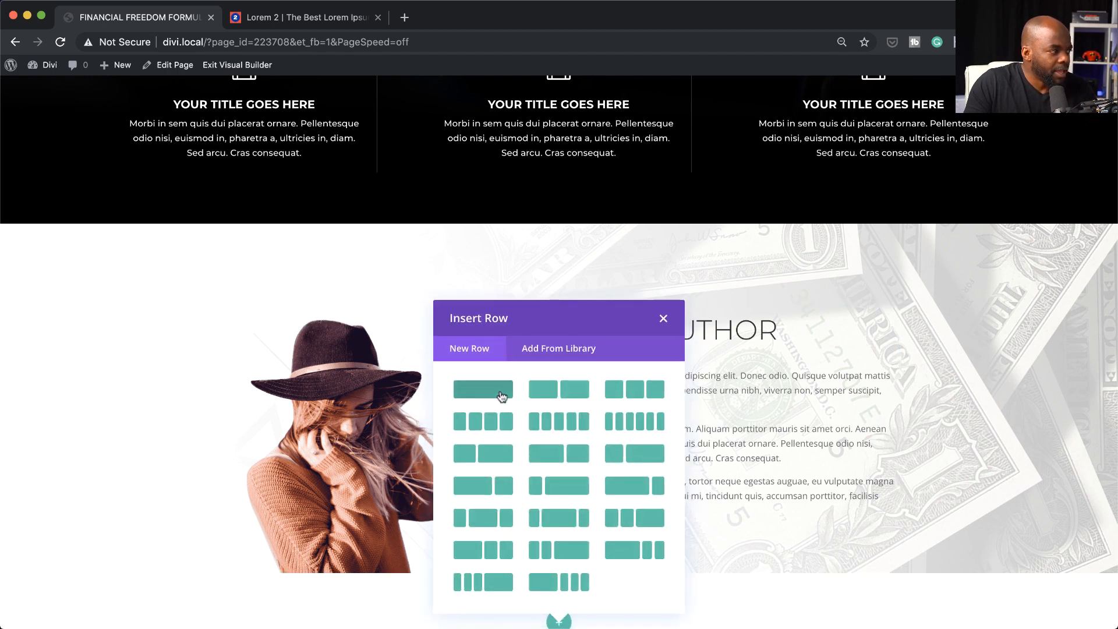
left_click(501, 396)
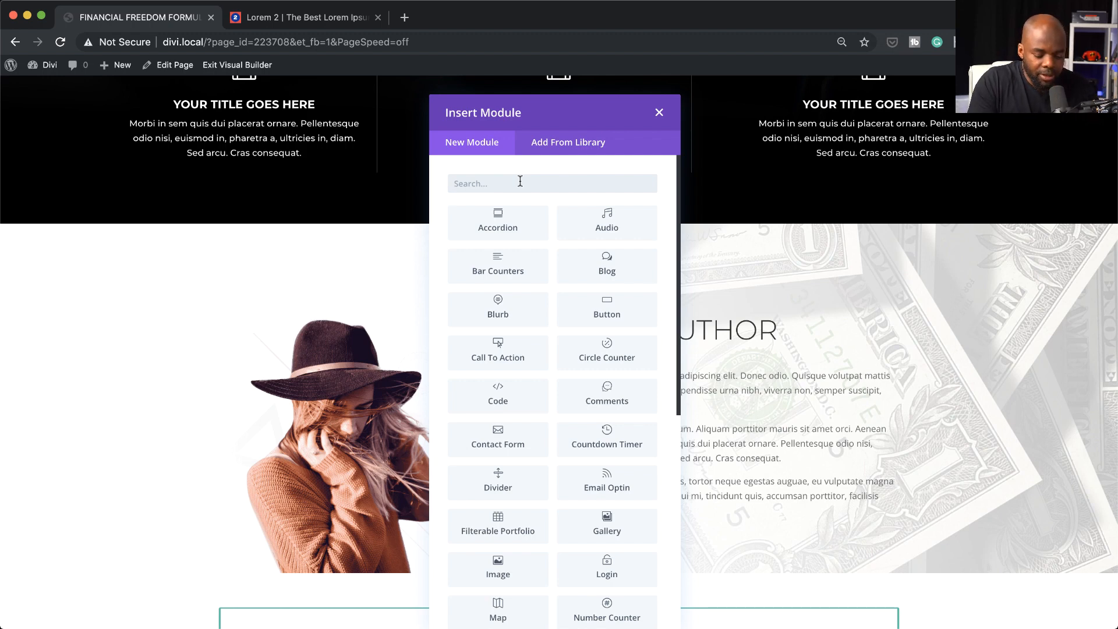
left_click(498, 309)
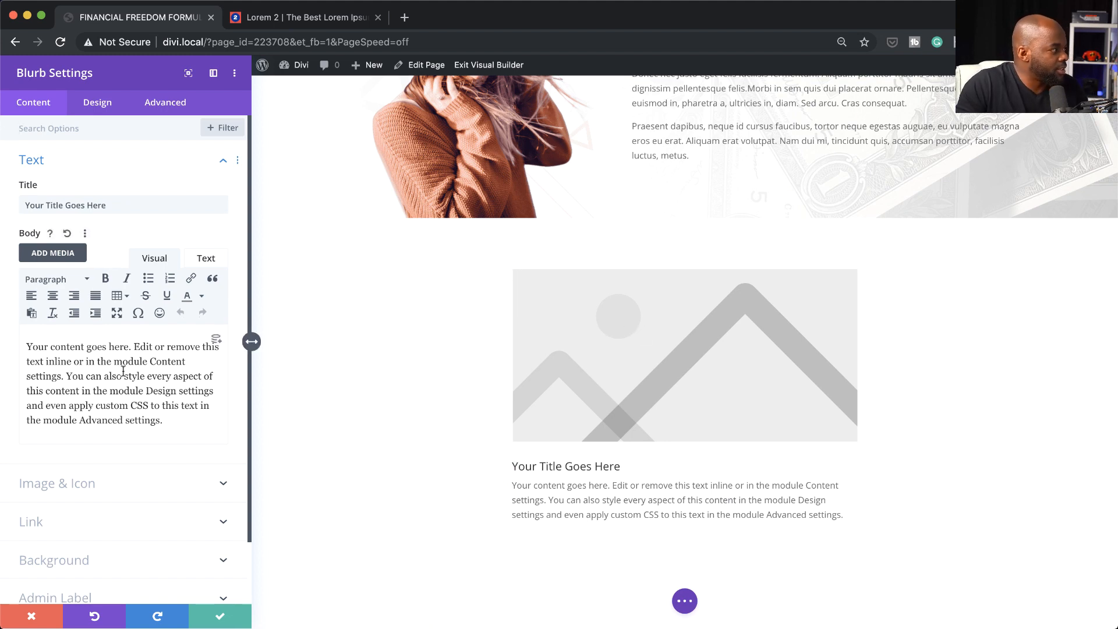
Step: Replace the blurb's placeholder image with the plain check mark icon
left_click(96, 488)
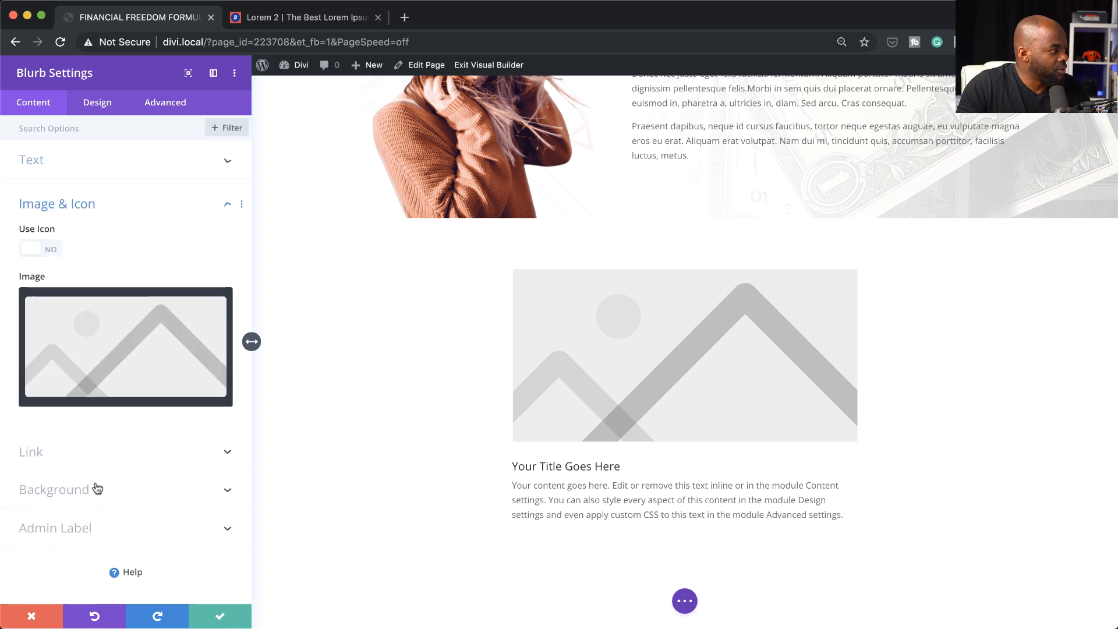
left_click(52, 250)
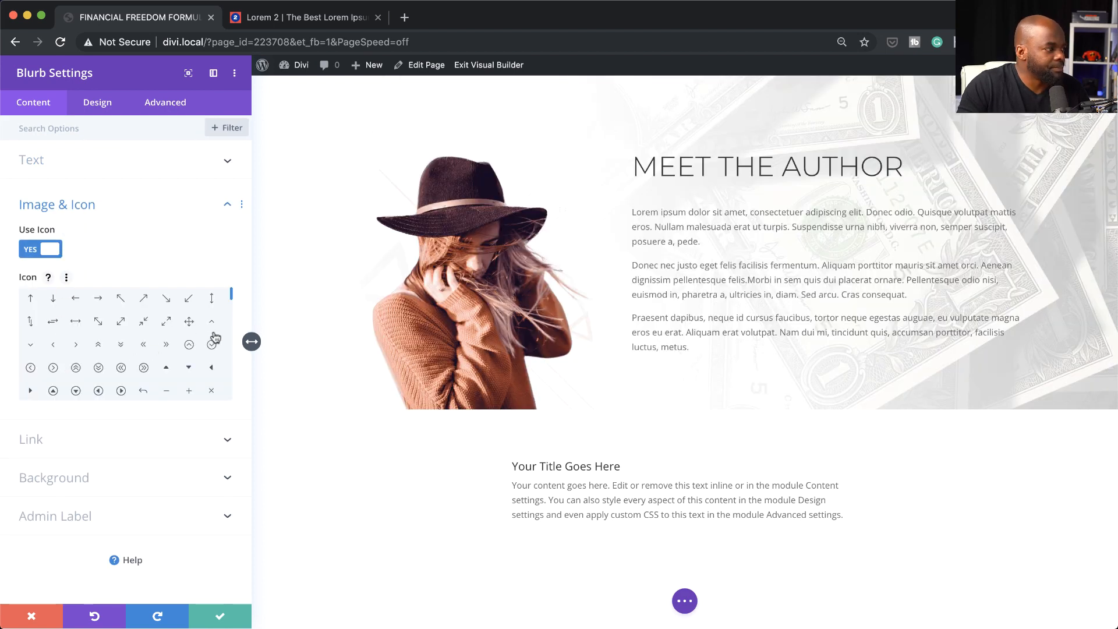
scroll(230, 302, "down", 5)
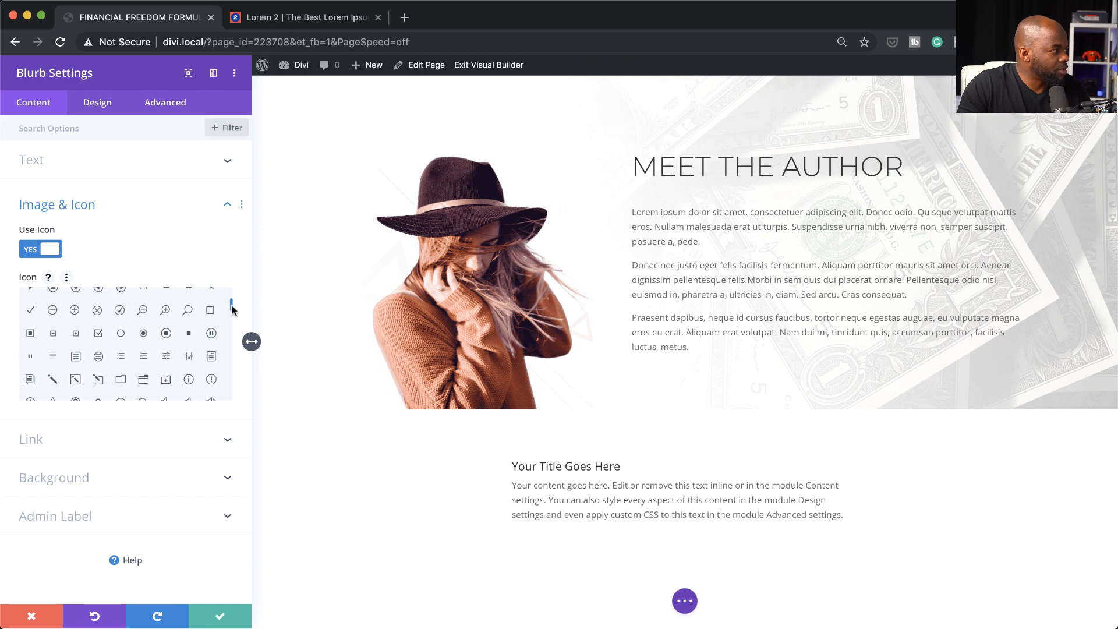
left_click(31, 324)
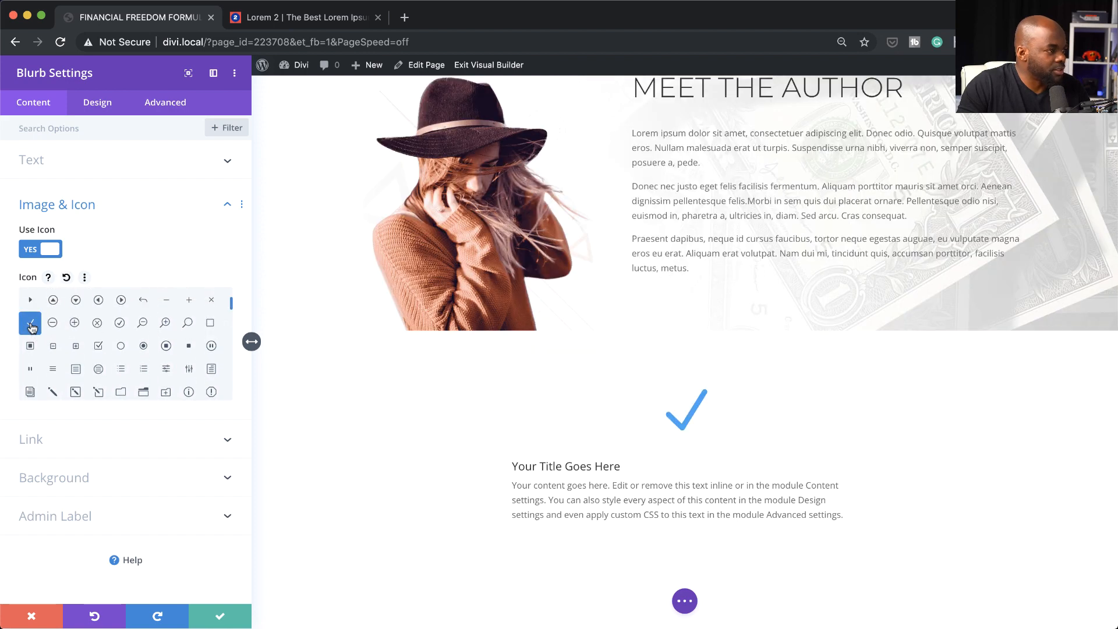
Step: Set the blurb's image/icon placement to Left
left_click(97, 103)
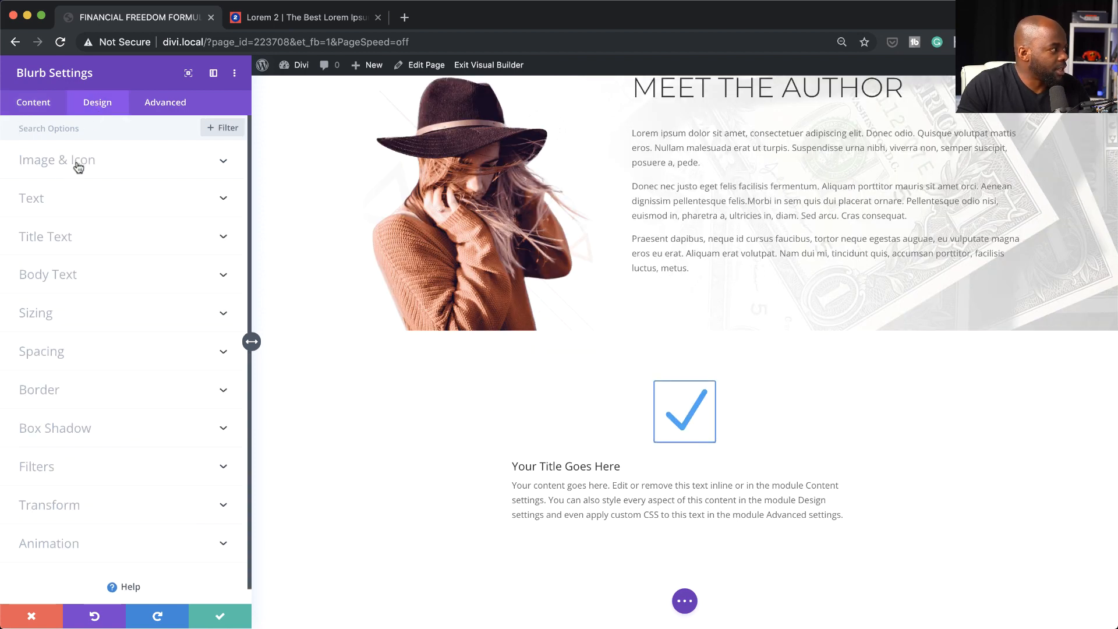
left_click(77, 166)
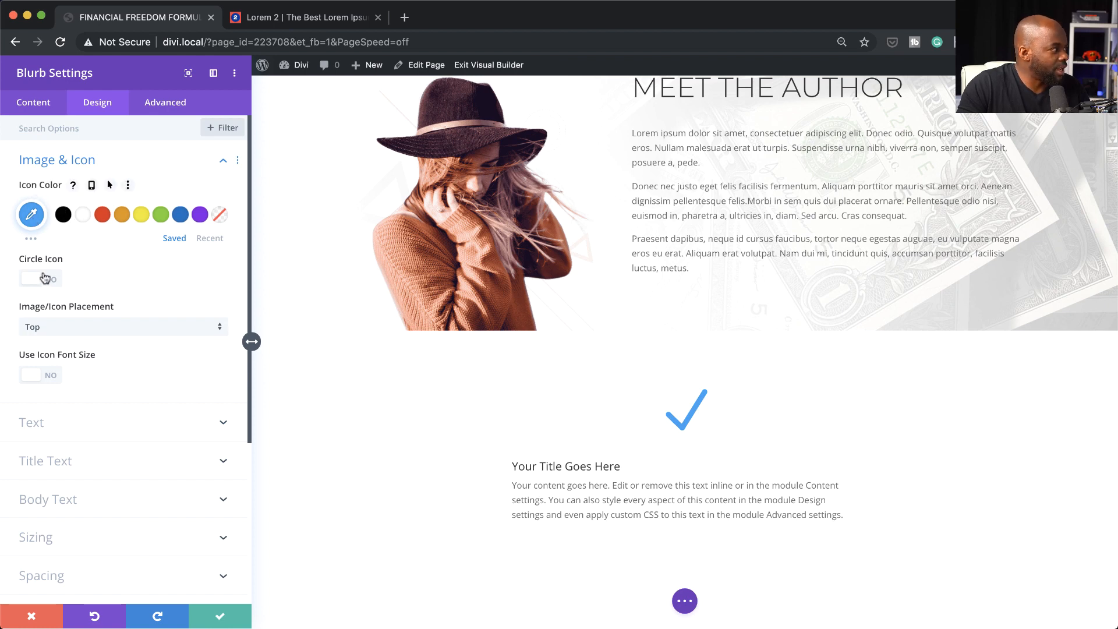
left_click(65, 327)
left_click(70, 357)
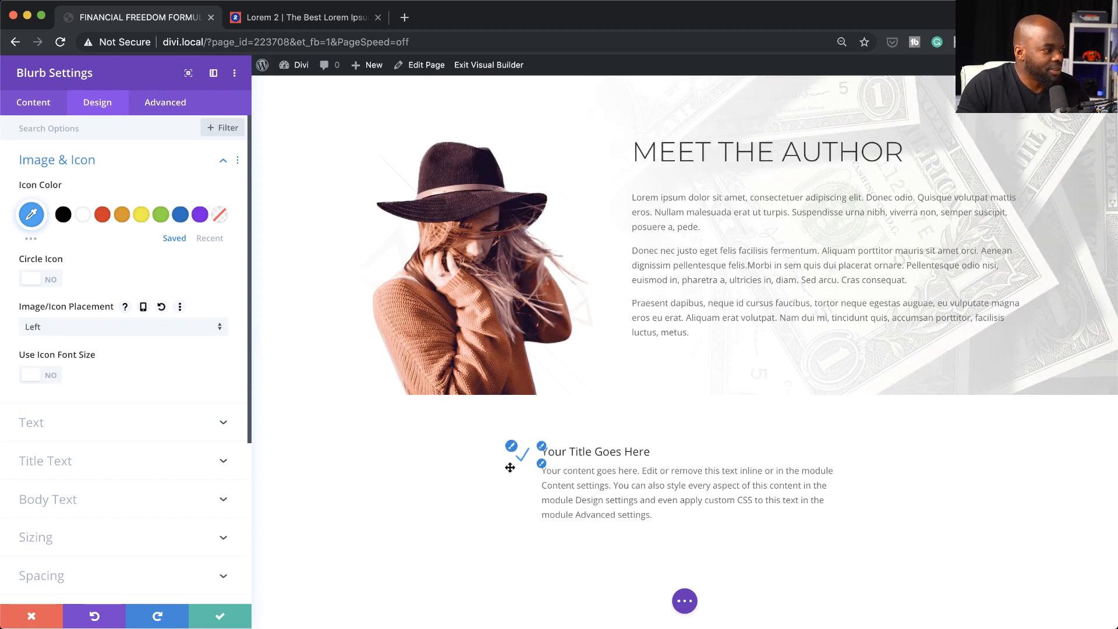
left_click(552, 452)
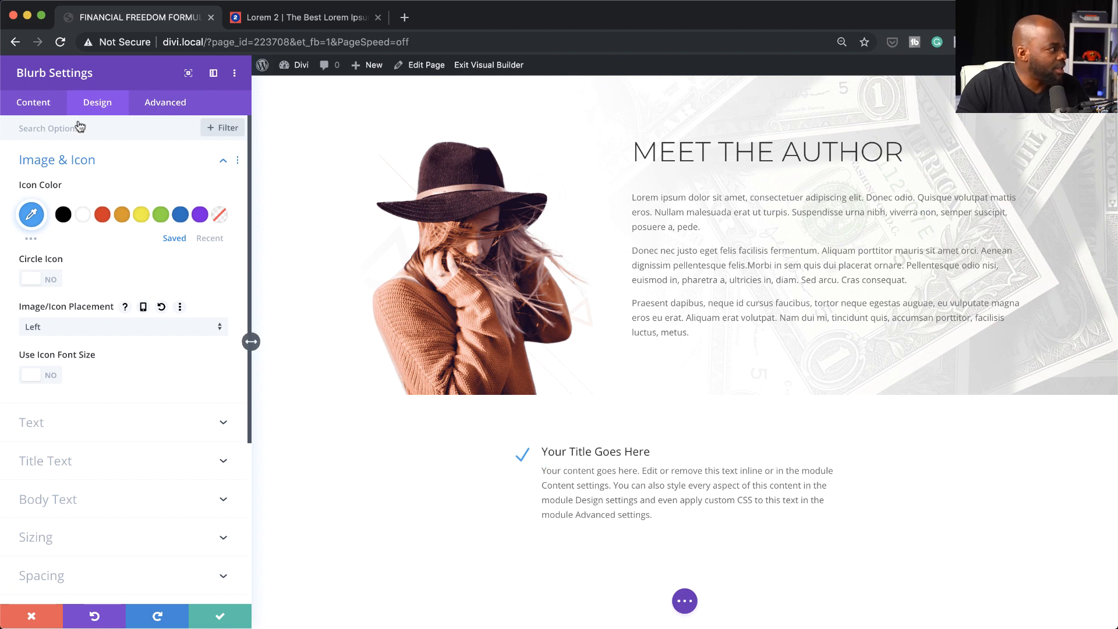
Step: Delete the blurb's placeholder title, leaving the title empty
left_click(49, 104)
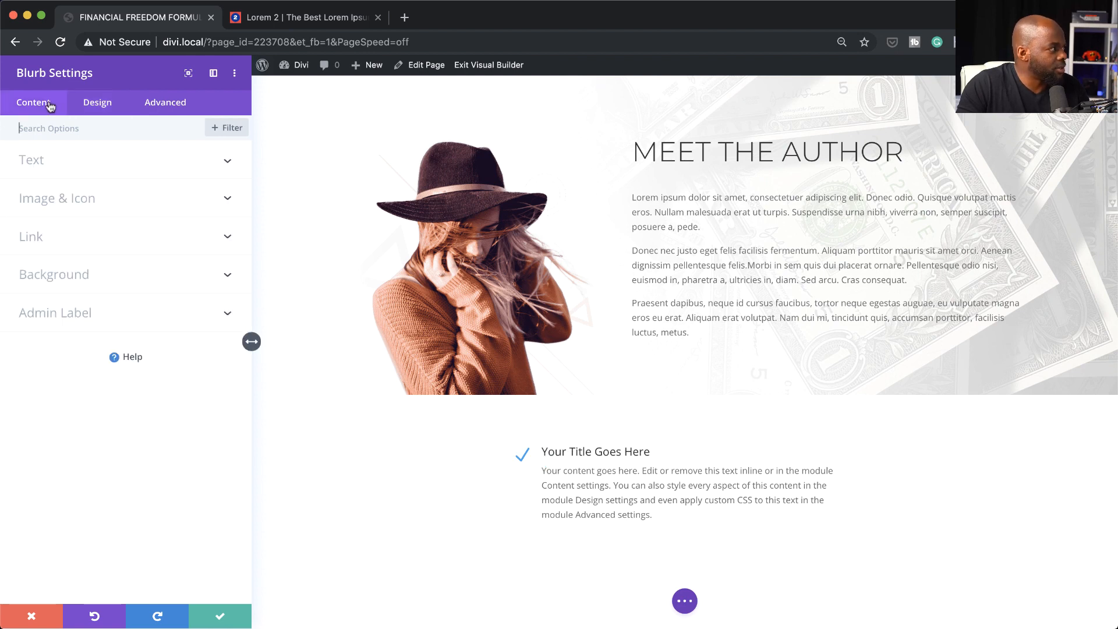
left_click(76, 171)
left_click_drag(120, 205, 18, 202)
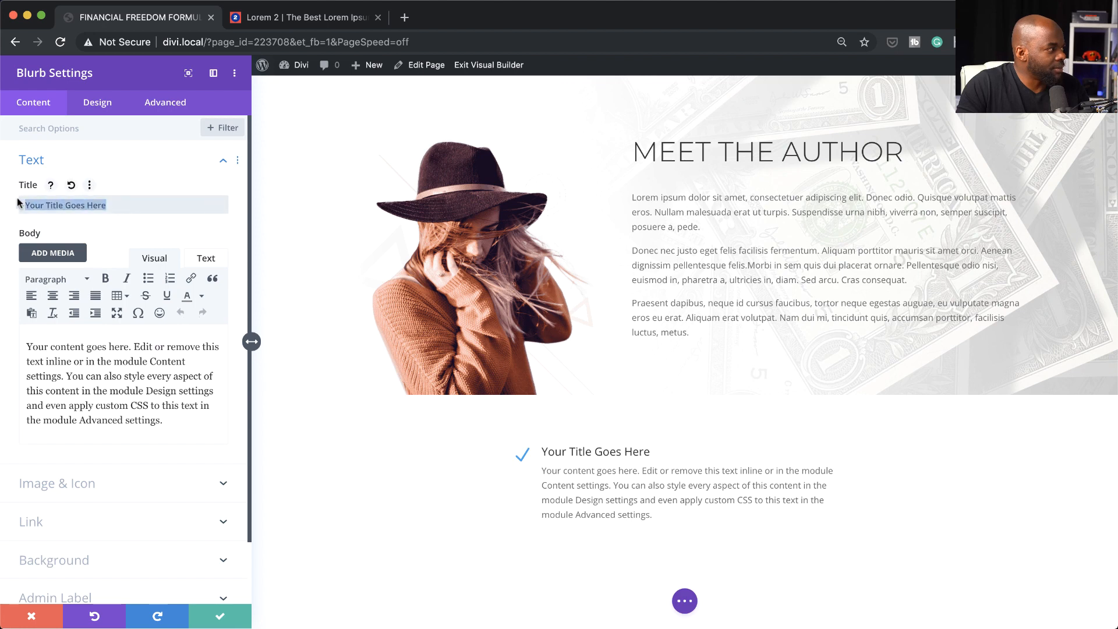
key("BackSpace")
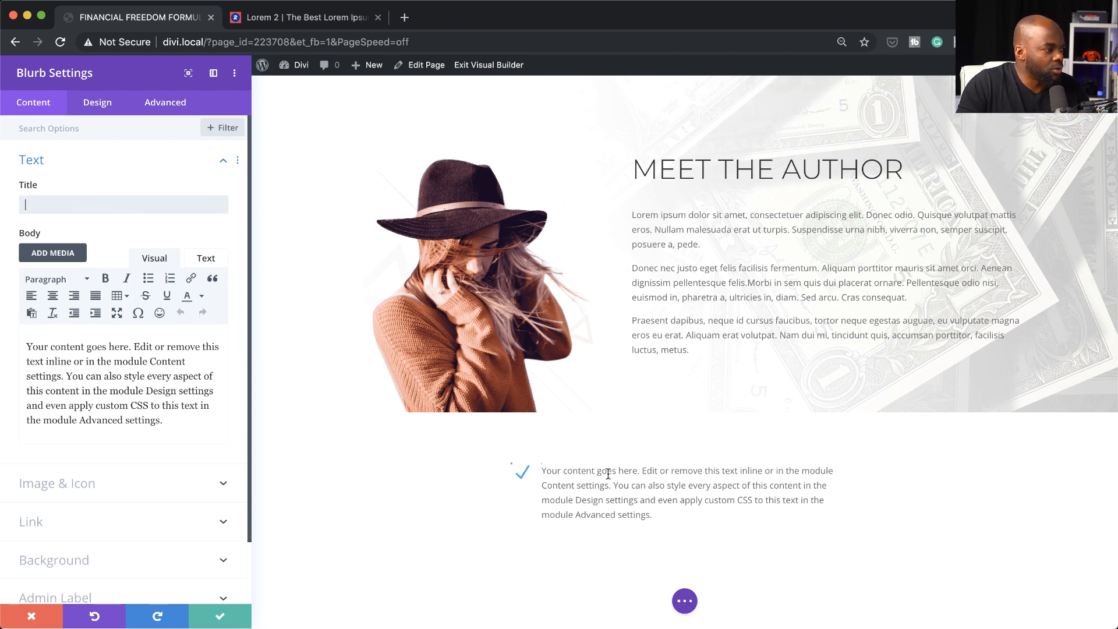
Step: Copy the "Morbi in sem" paragraph from the Lorem 2 browser tab and replace the blurb's placeholder body text with it
left_click(334, 20)
left_click(521, 289)
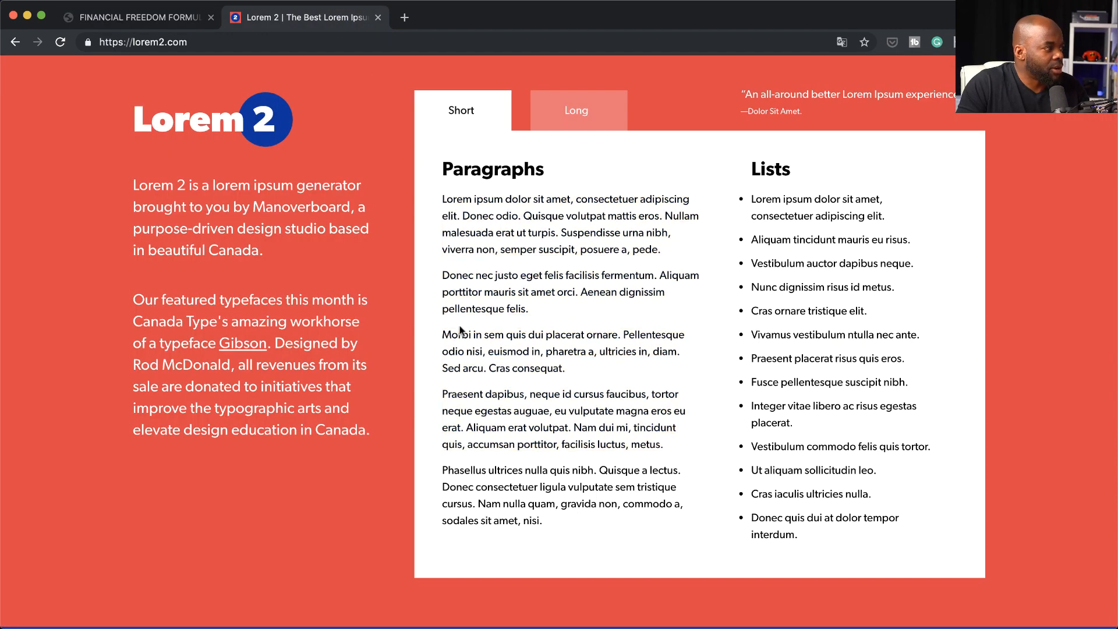
left_click_drag(443, 333, 562, 370)
key("super+c")
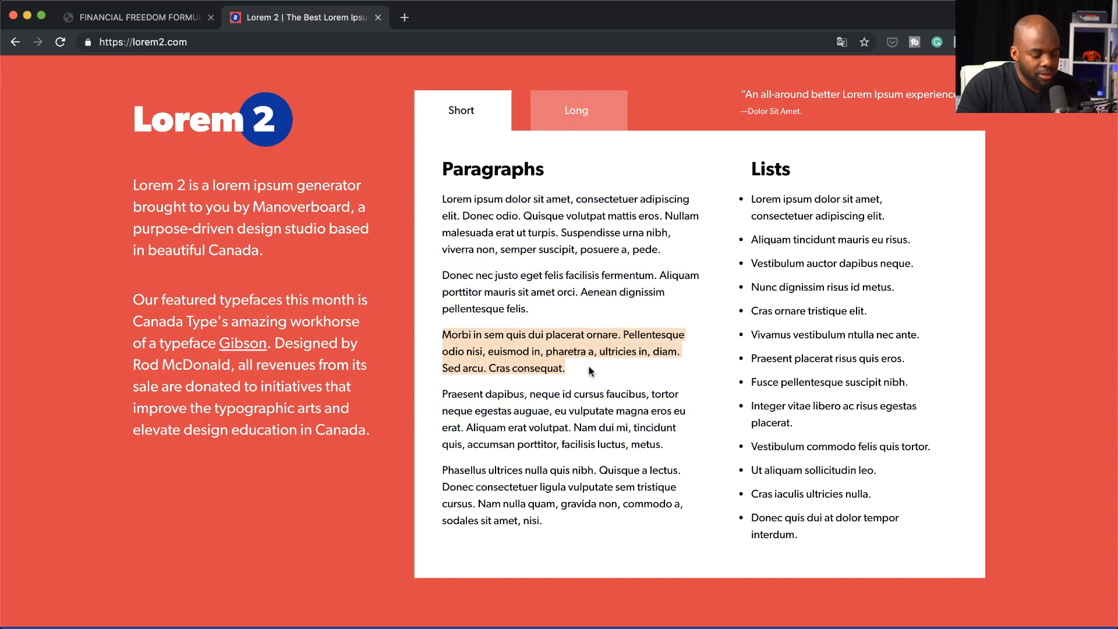
left_click(181, 18)
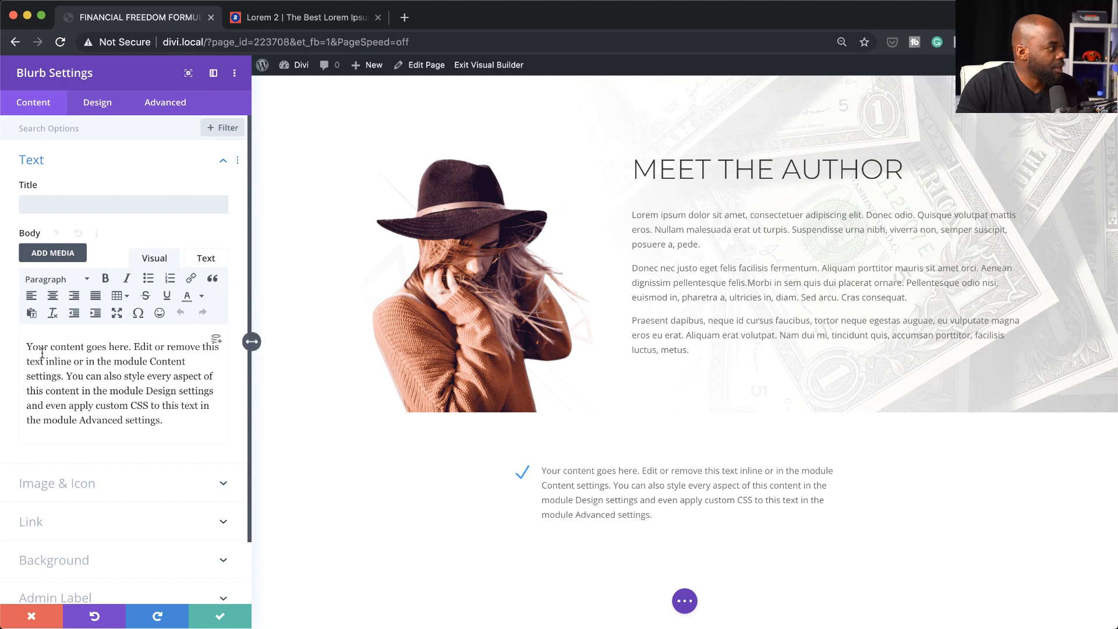
left_click_drag(28, 345, 179, 429)
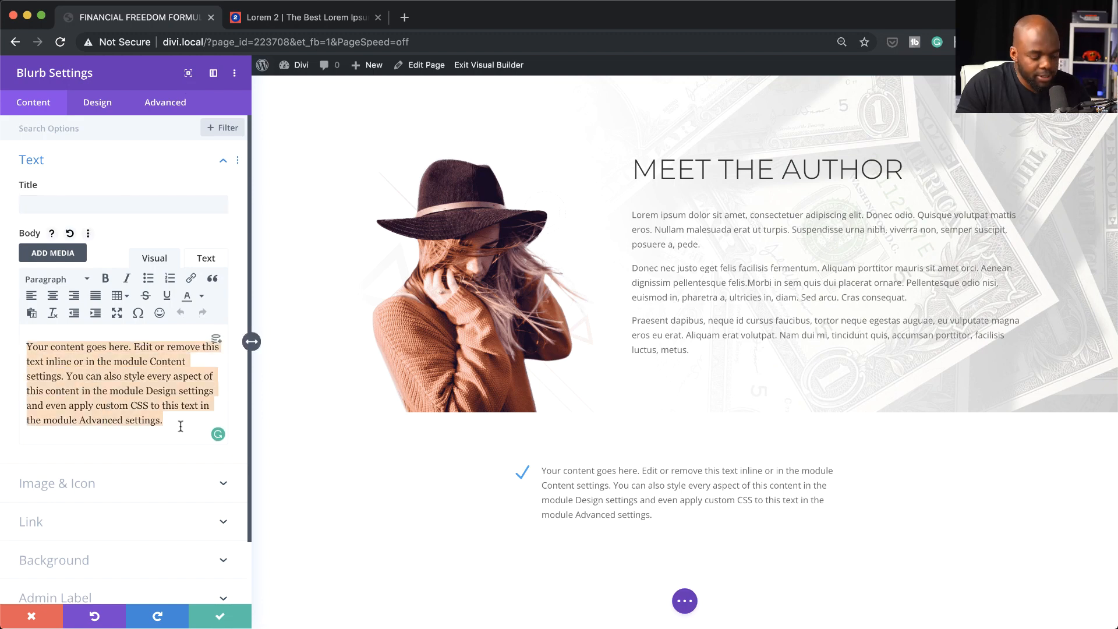
key("super+v")
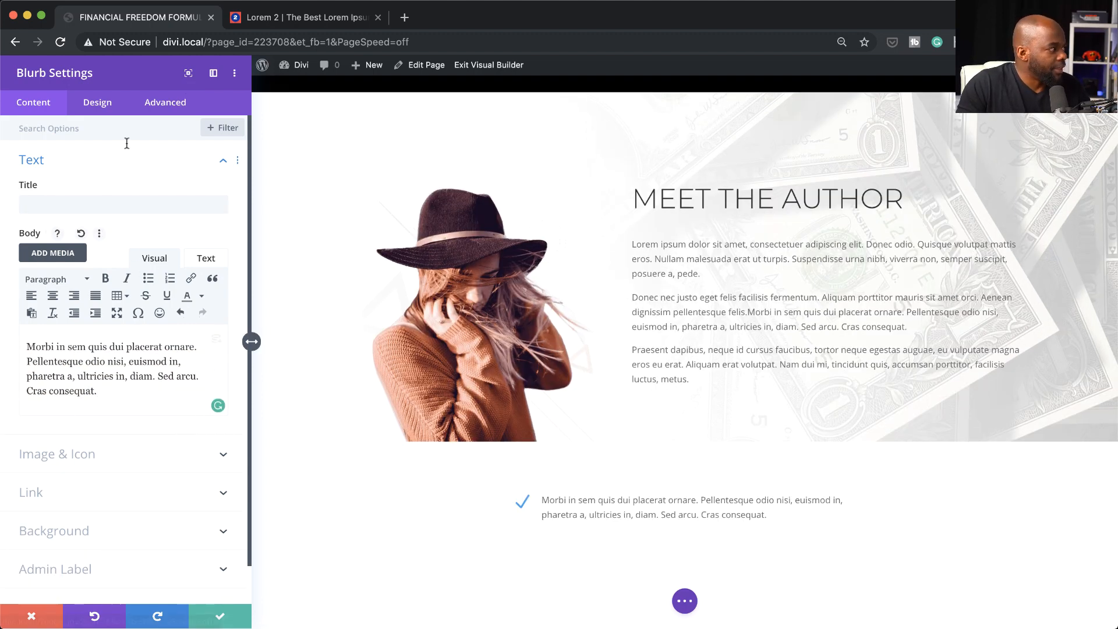
Step: Set the color of the blurb's check mark icon to white (#ffffff)
left_click(111, 112)
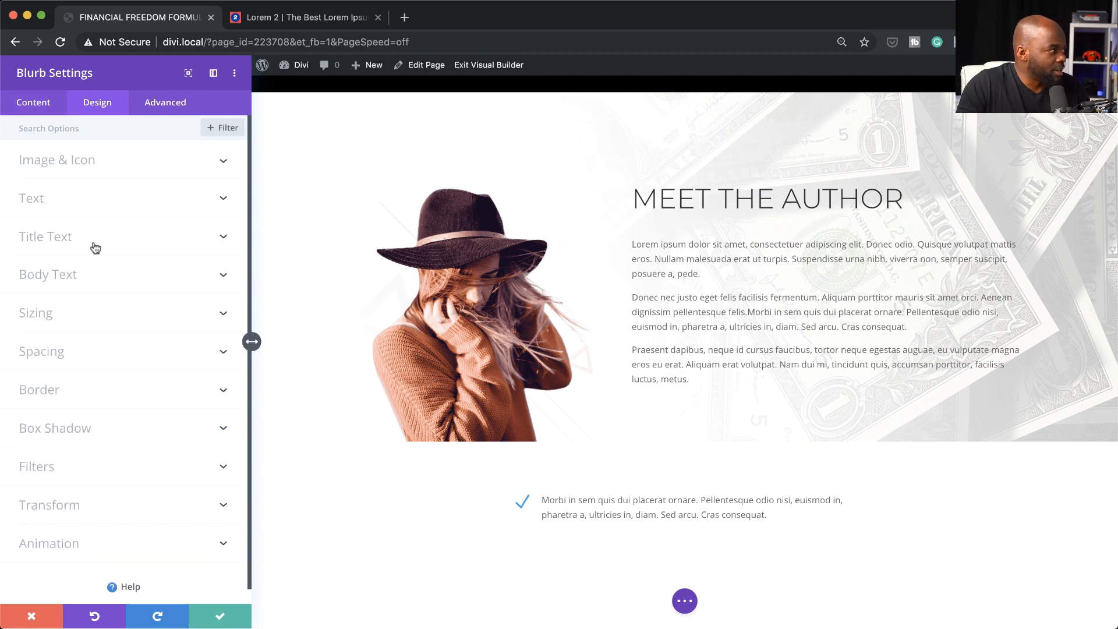
left_click(87, 168)
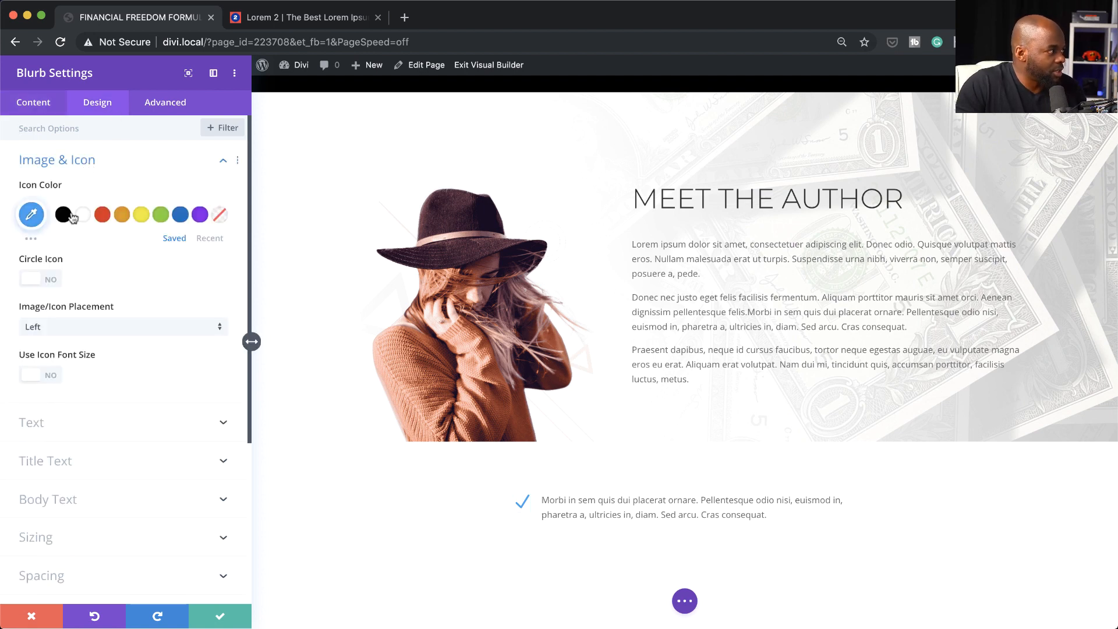
left_click(33, 215)
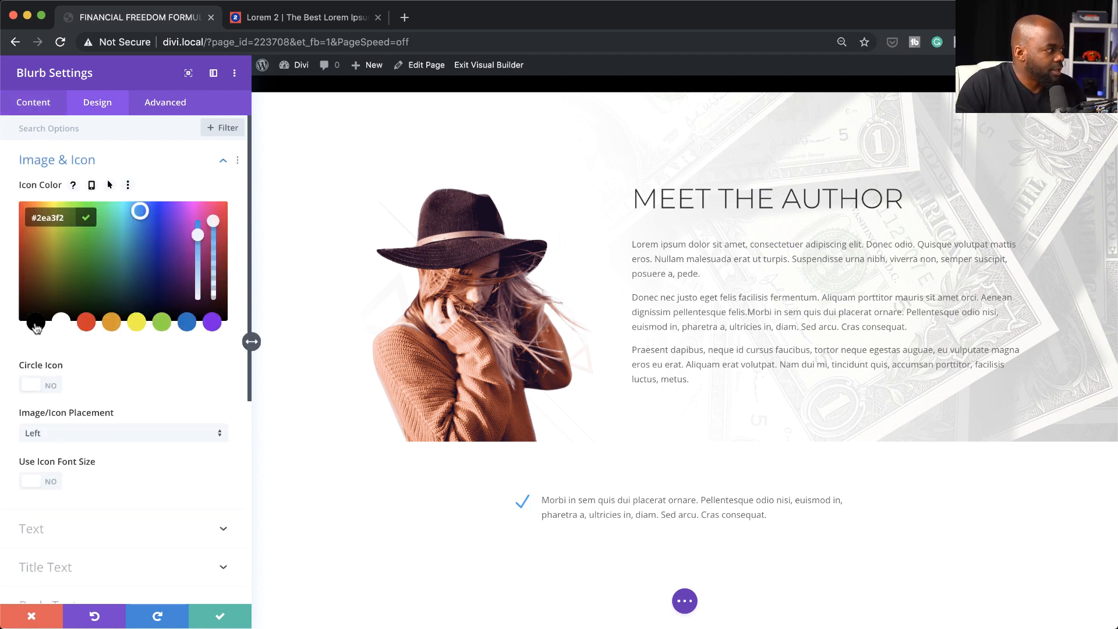
left_click(36, 323)
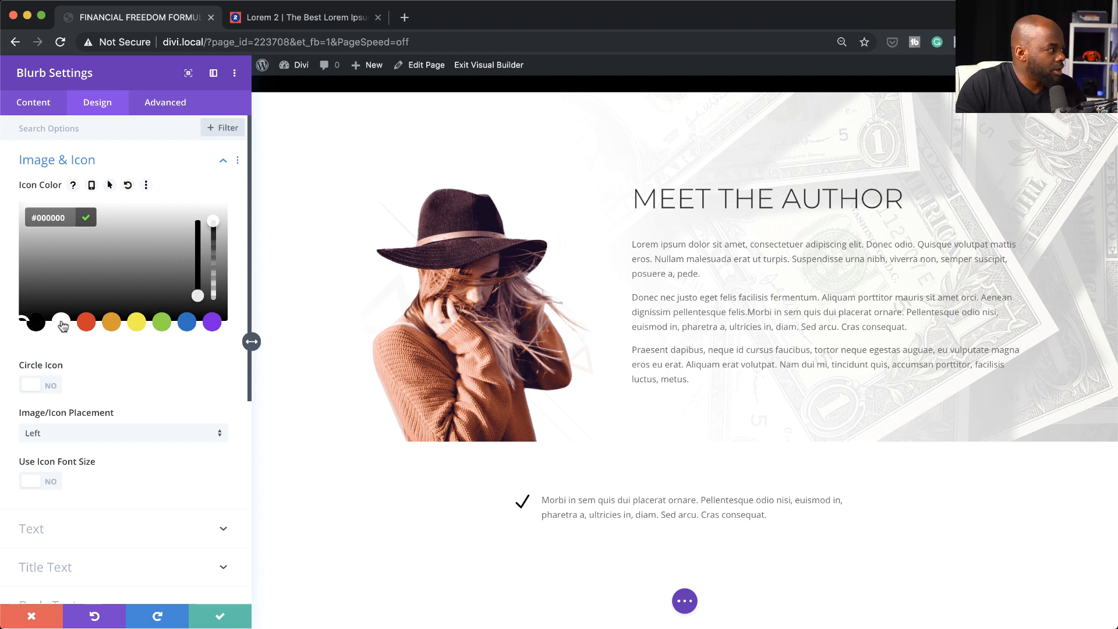
left_click(62, 323)
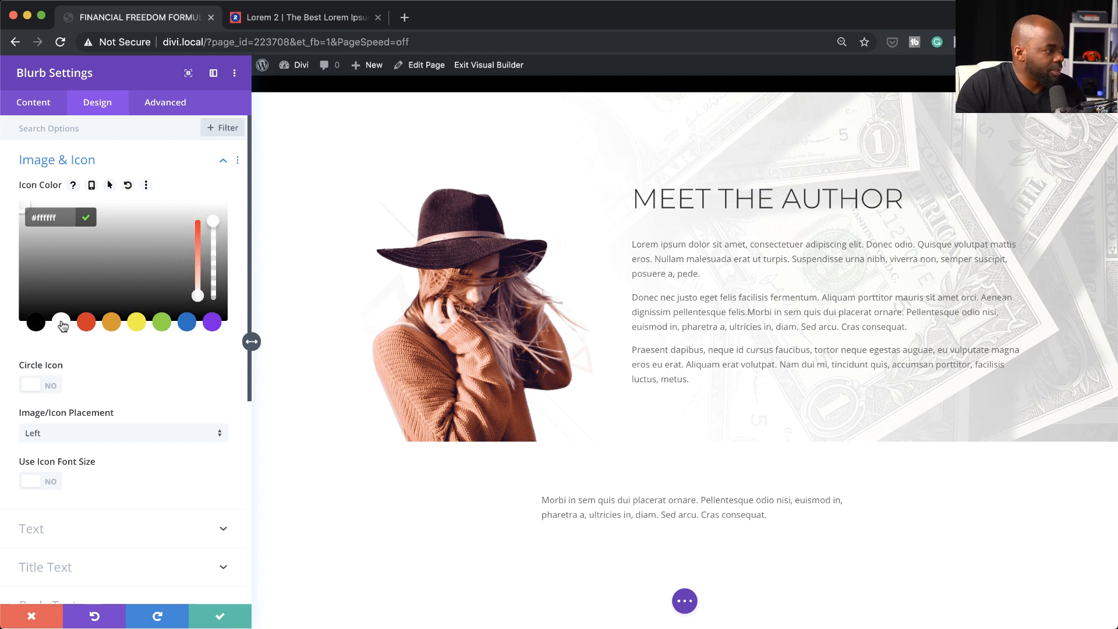
Step: Turn on the circle around the blurb's icon, make the circle black (#000000), and save the blurb settings
left_click(48, 386)
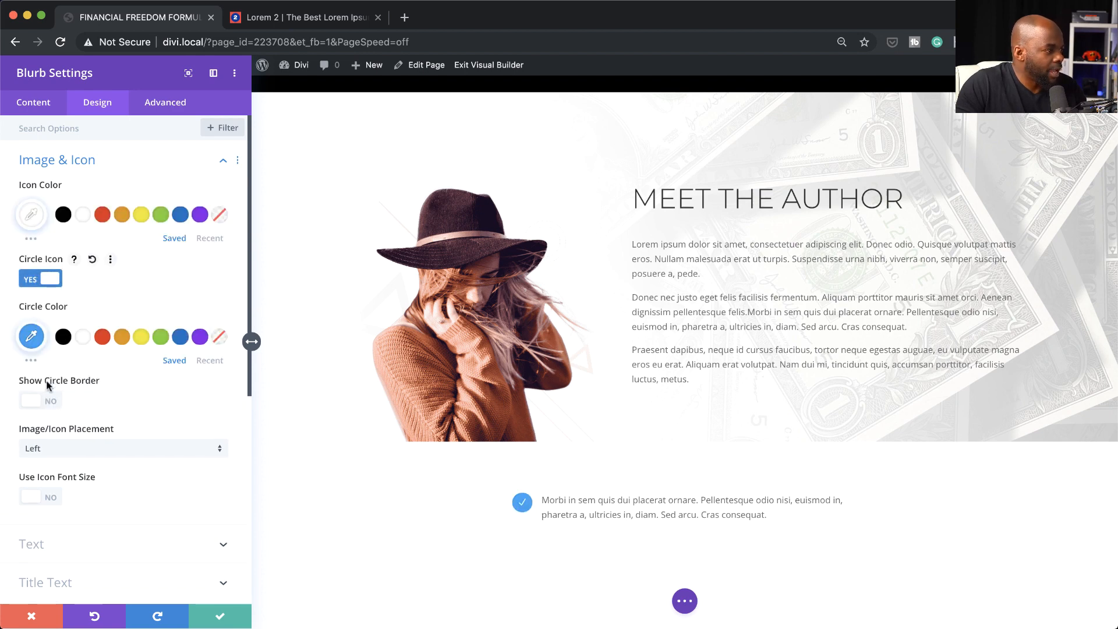
left_click(63, 337)
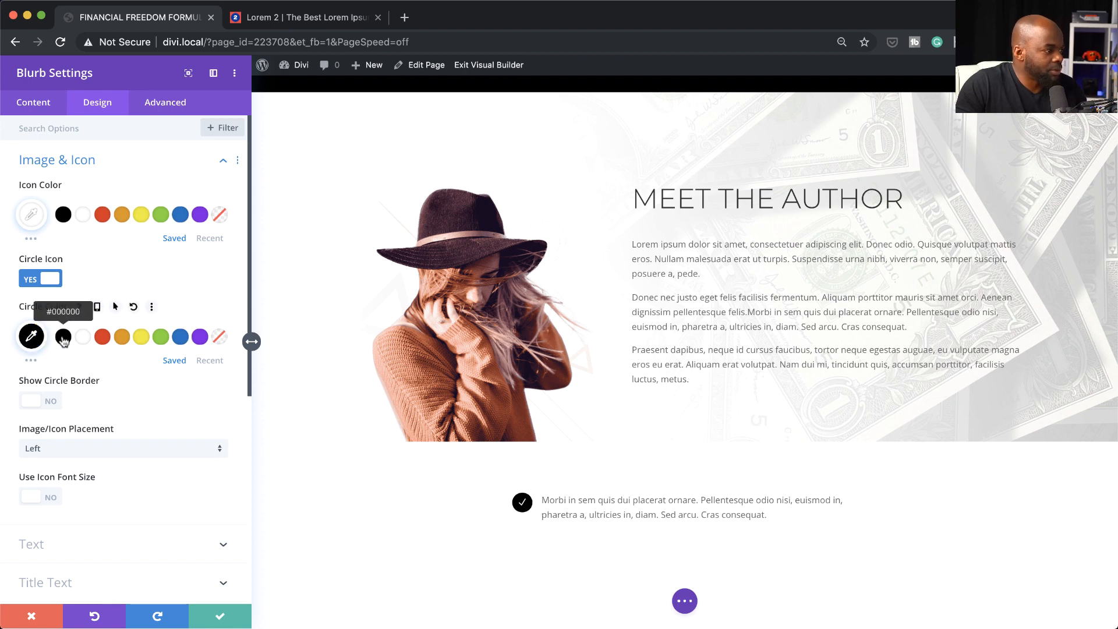
left_click(221, 617)
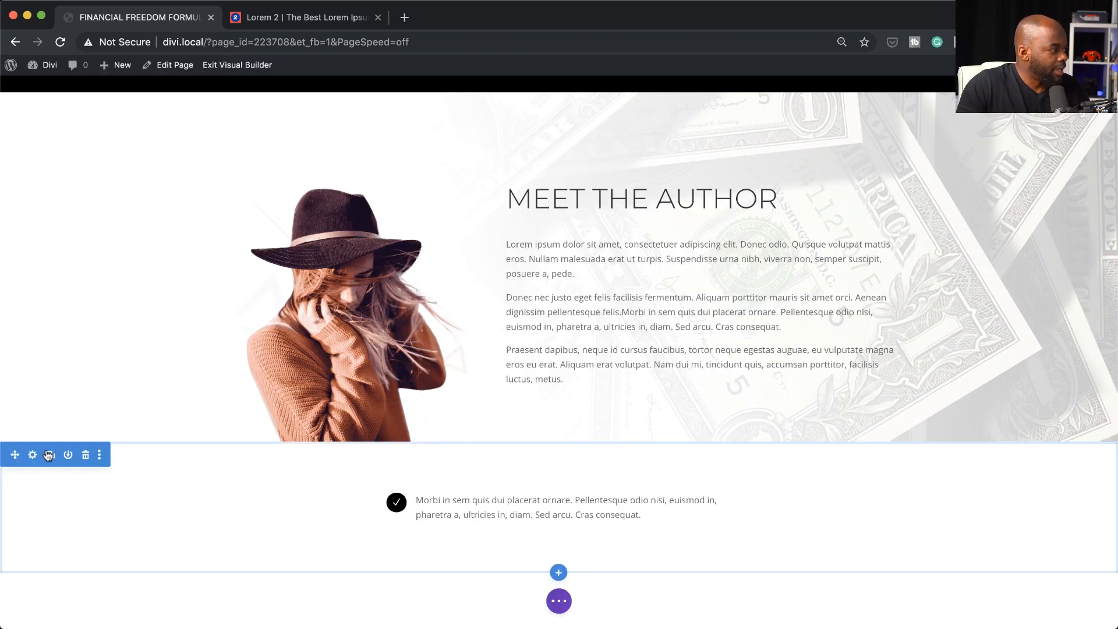
Step: Give the section containing the check mark blurb a very dark gray background color and save the section settings
left_click(33, 455)
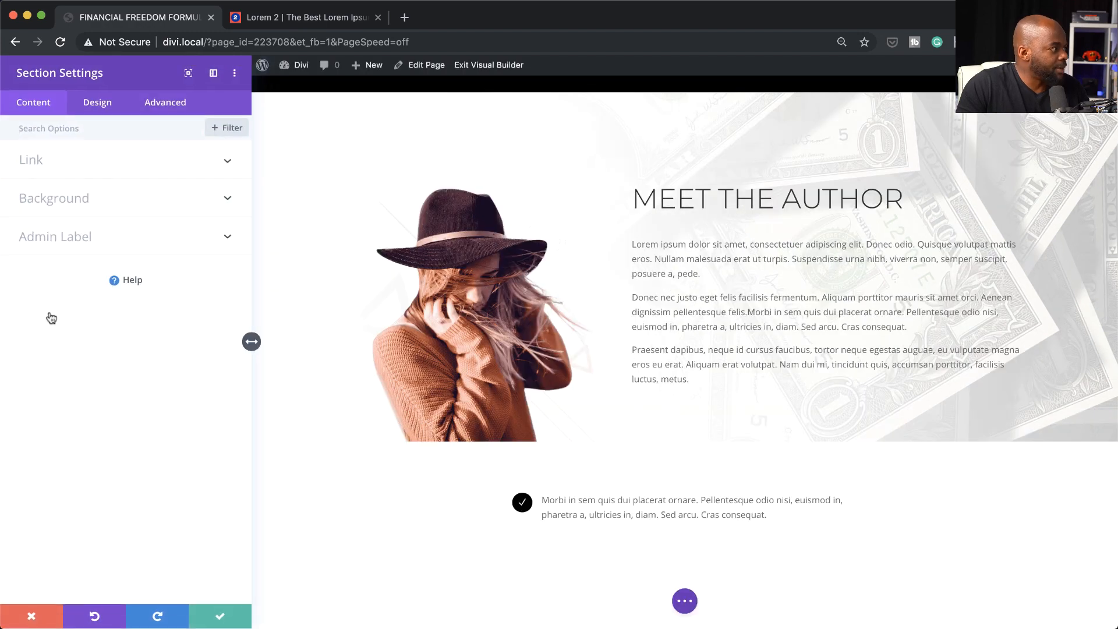
left_click(70, 202)
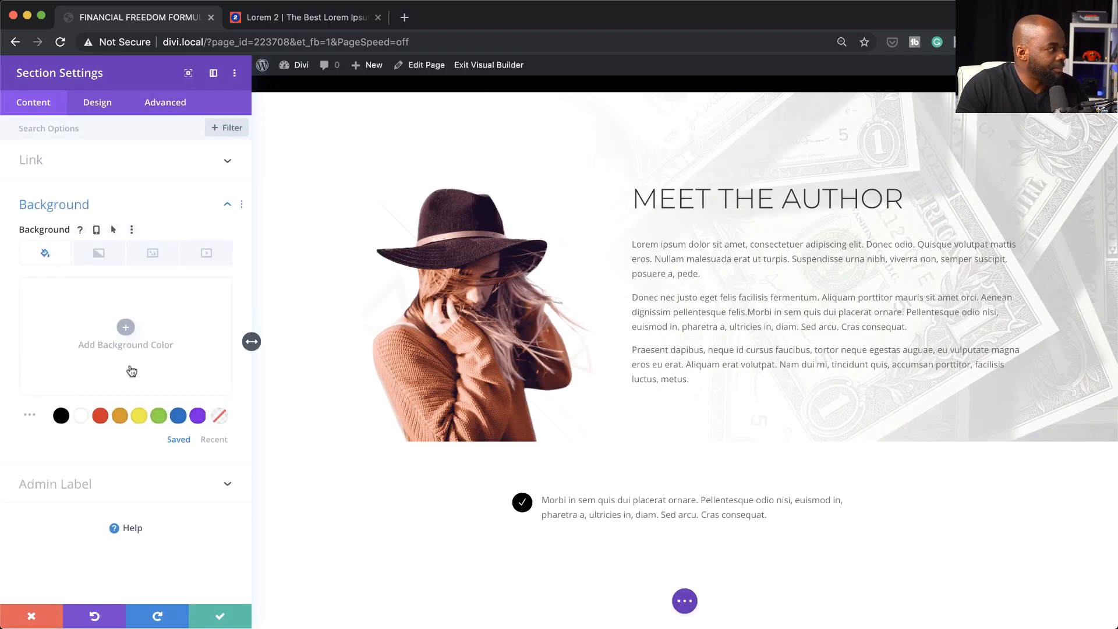
left_click(127, 328)
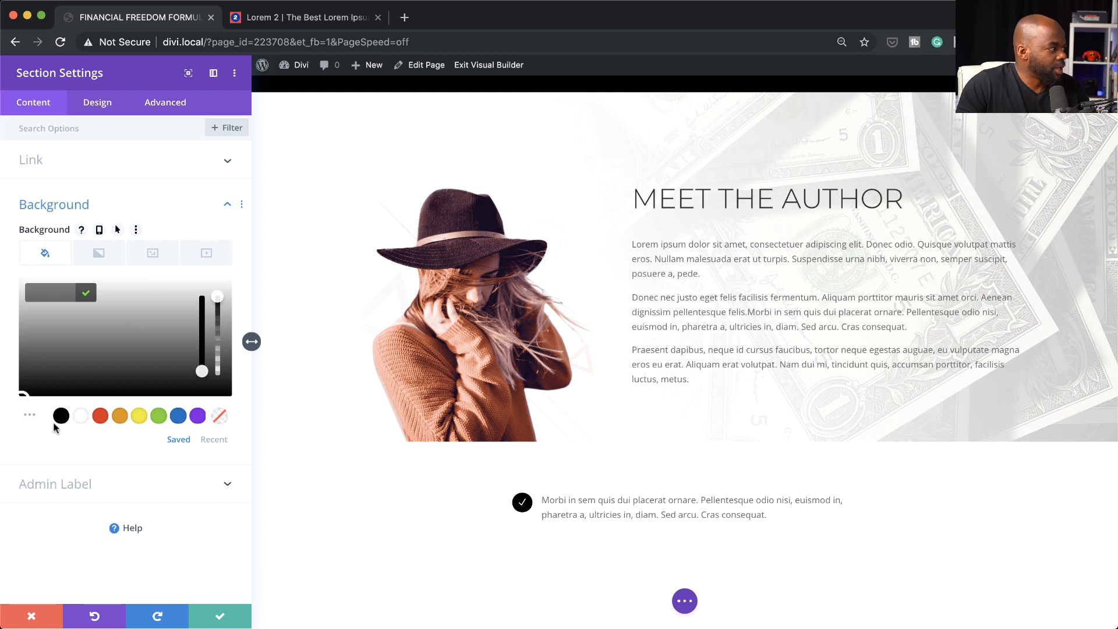
left_click_drag(49, 371, 17, 386)
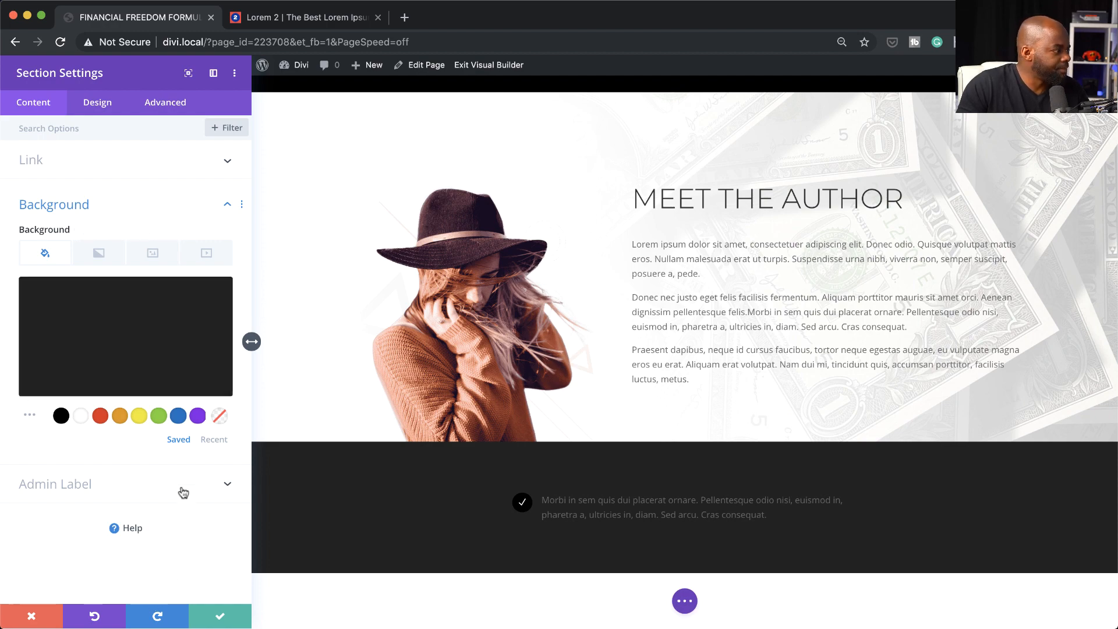
left_click(221, 614)
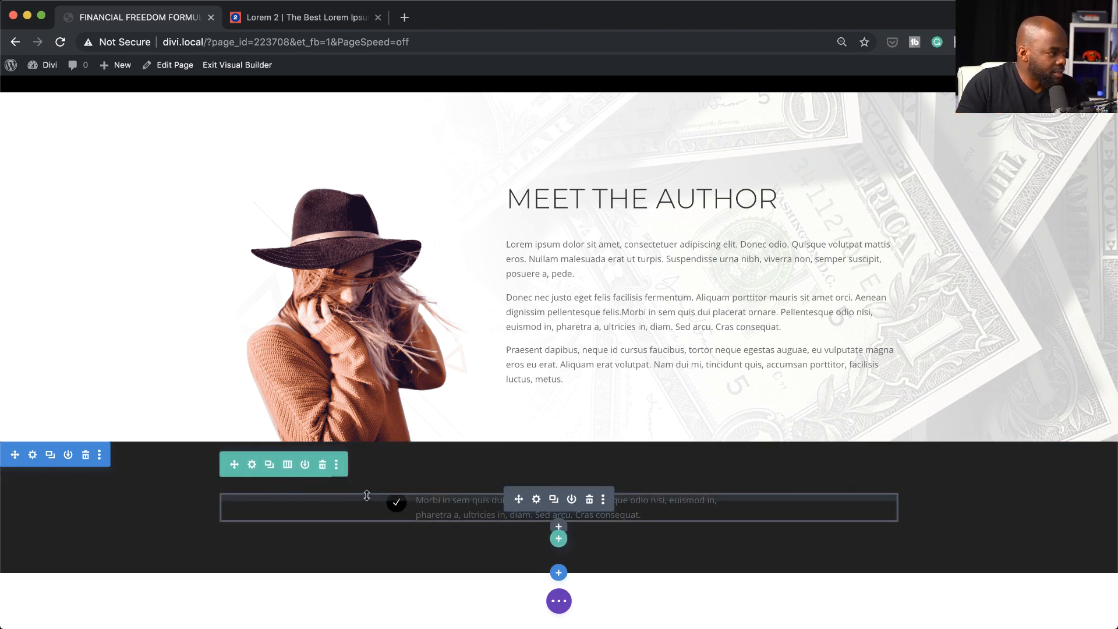
Step: Give the blurb's row a dark gray background slightly lighter than the section's and save the row settings
left_click(252, 465)
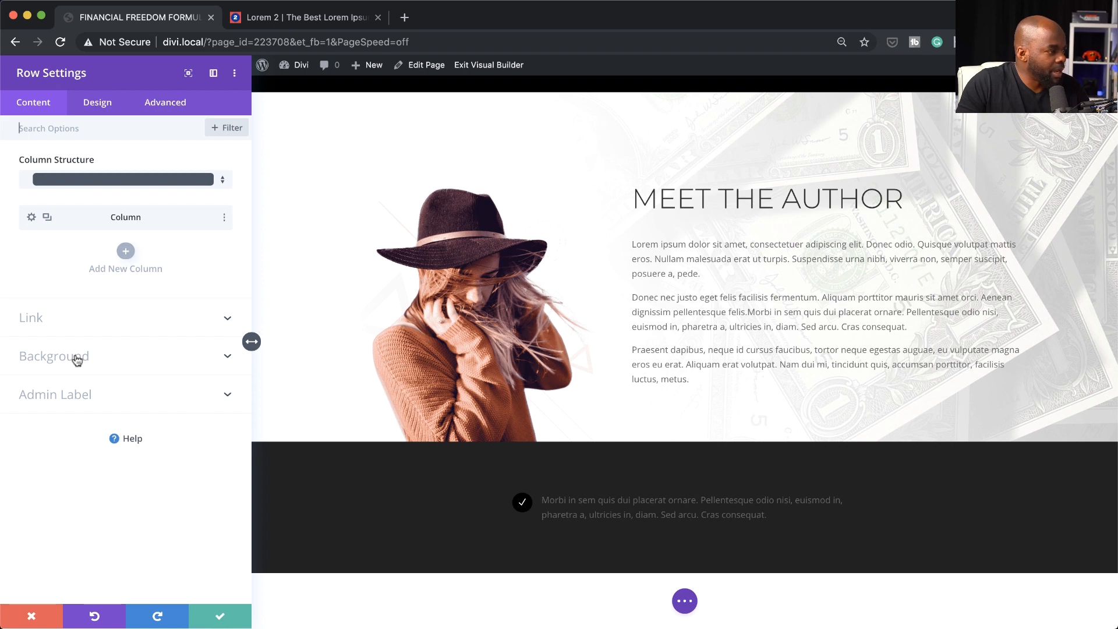
left_click(76, 358)
left_click(83, 394)
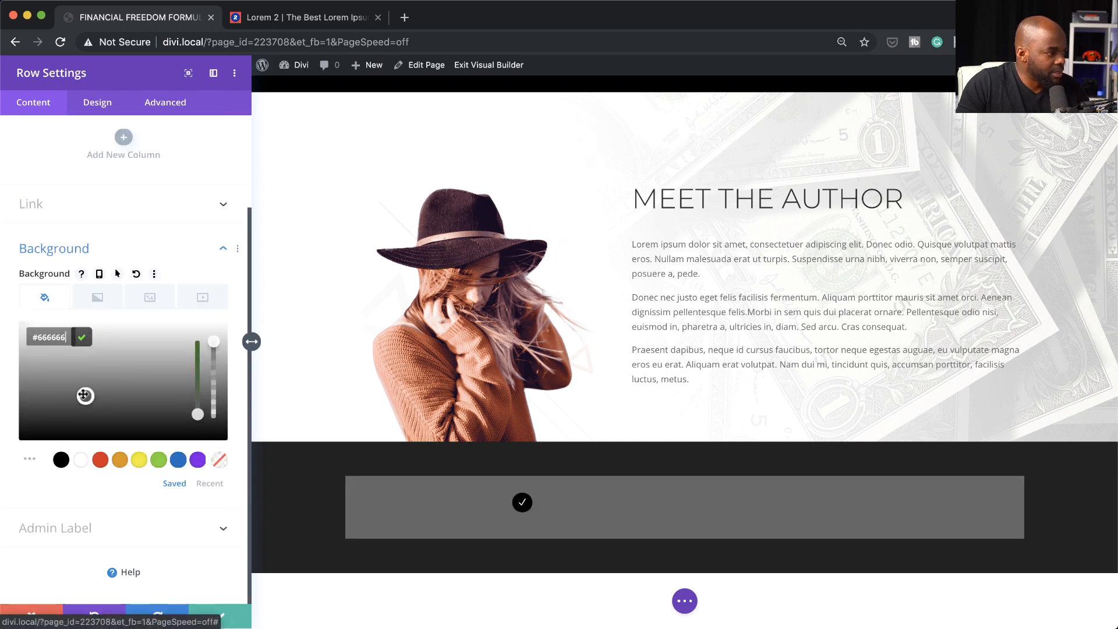
left_click_drag(50, 387, 15, 421)
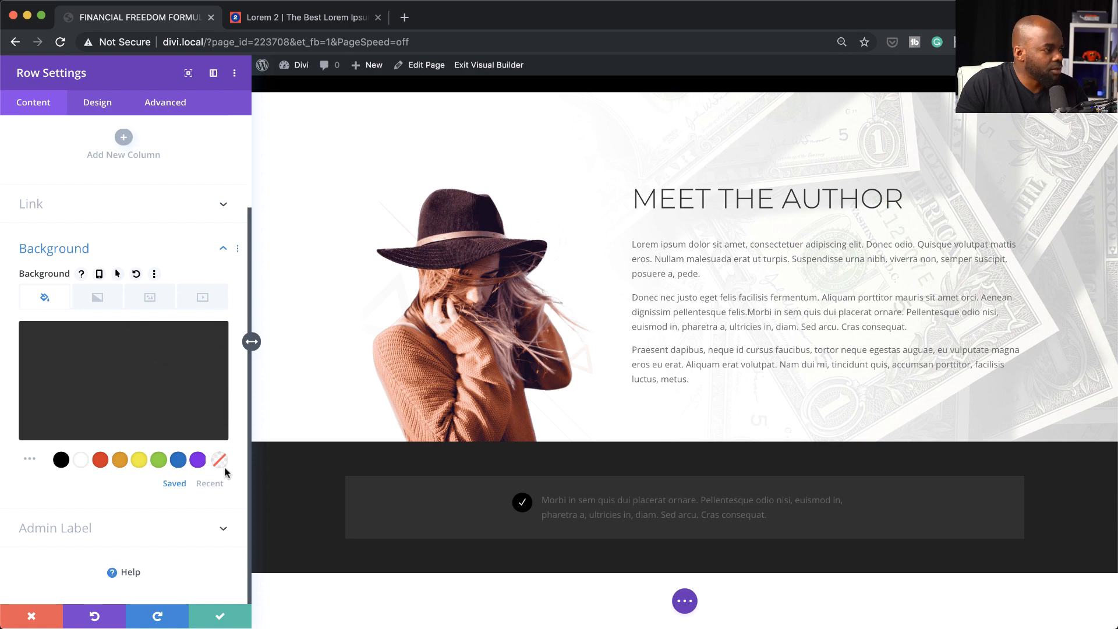
left_click(221, 617)
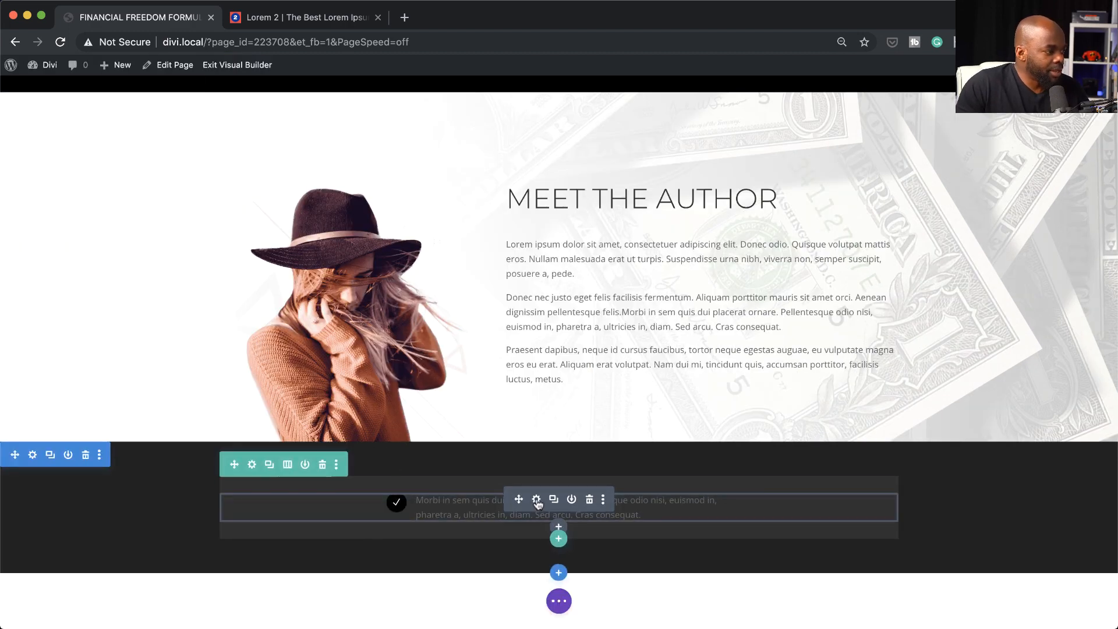
Step: Change the circle color behind the blurb's check mark icon to medium gray and save the blurb settings
left_click(537, 501)
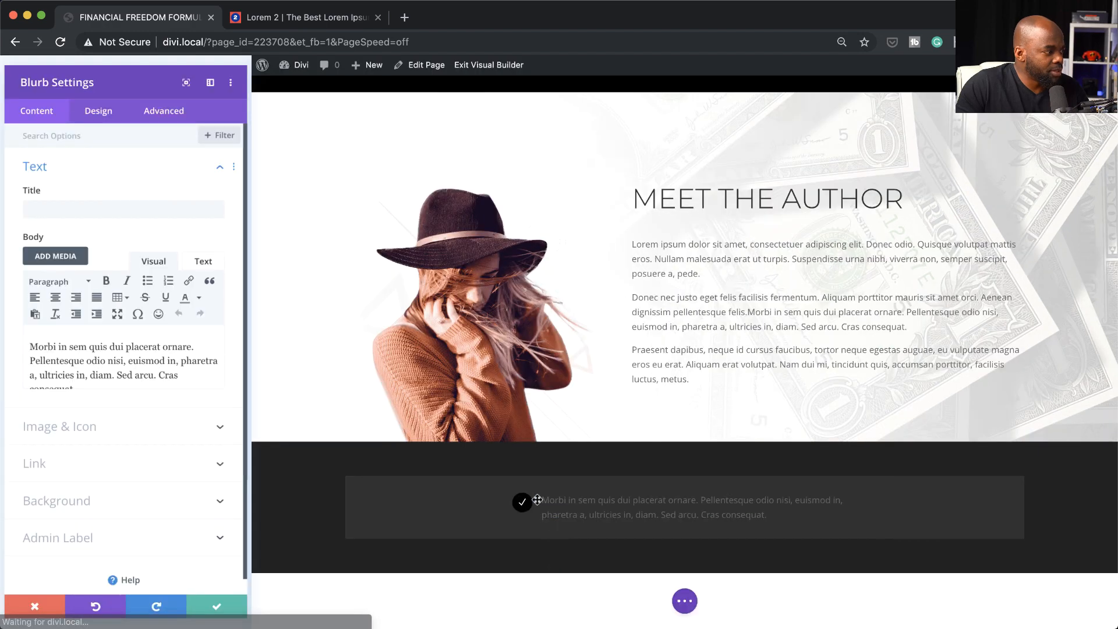
left_click(99, 104)
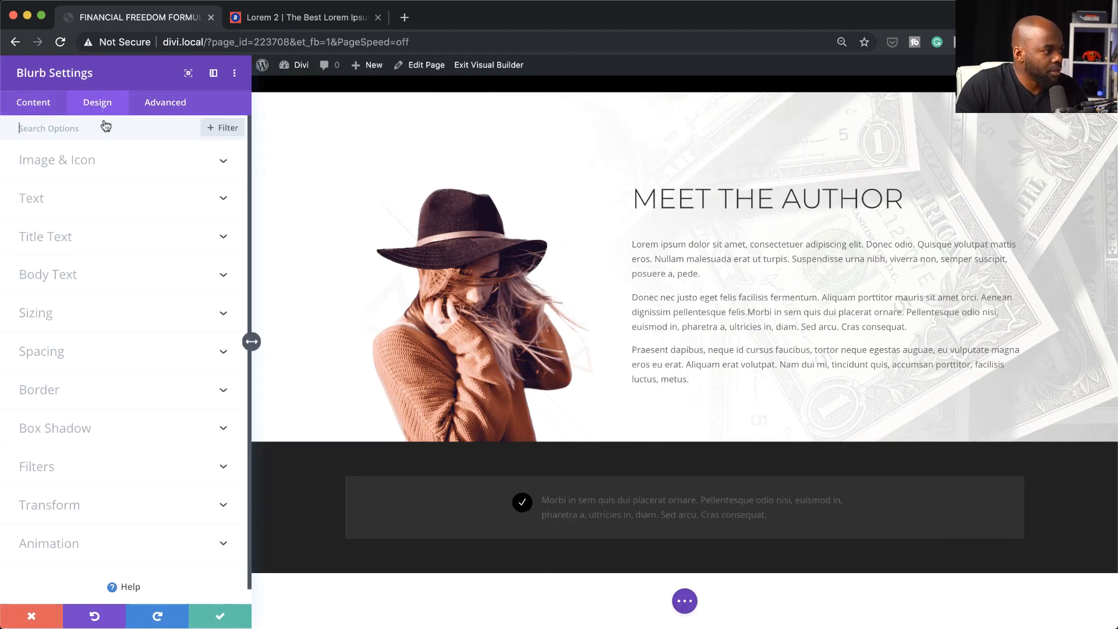
left_click(106, 166)
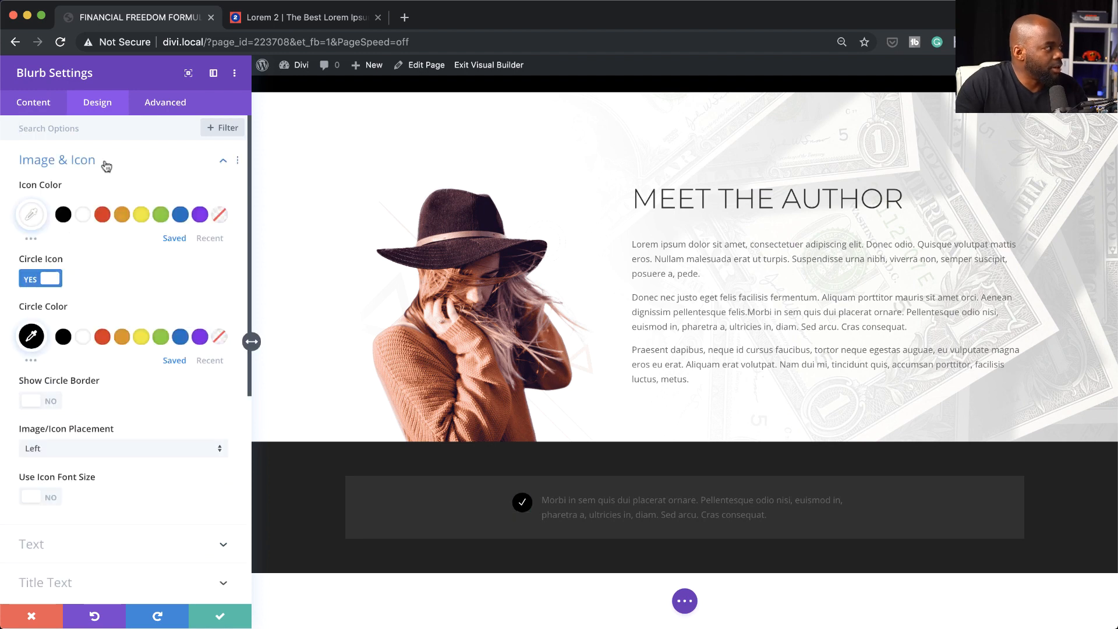
left_click(32, 343)
left_click_drag(31, 379, 15, 399)
left_click(16, 400)
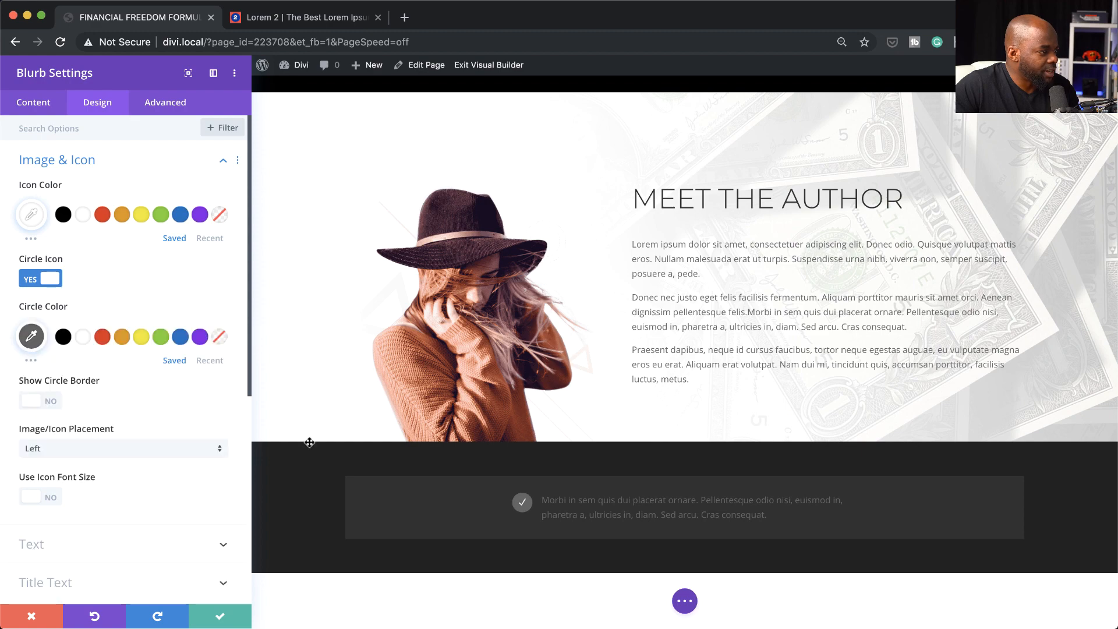
left_click(220, 617)
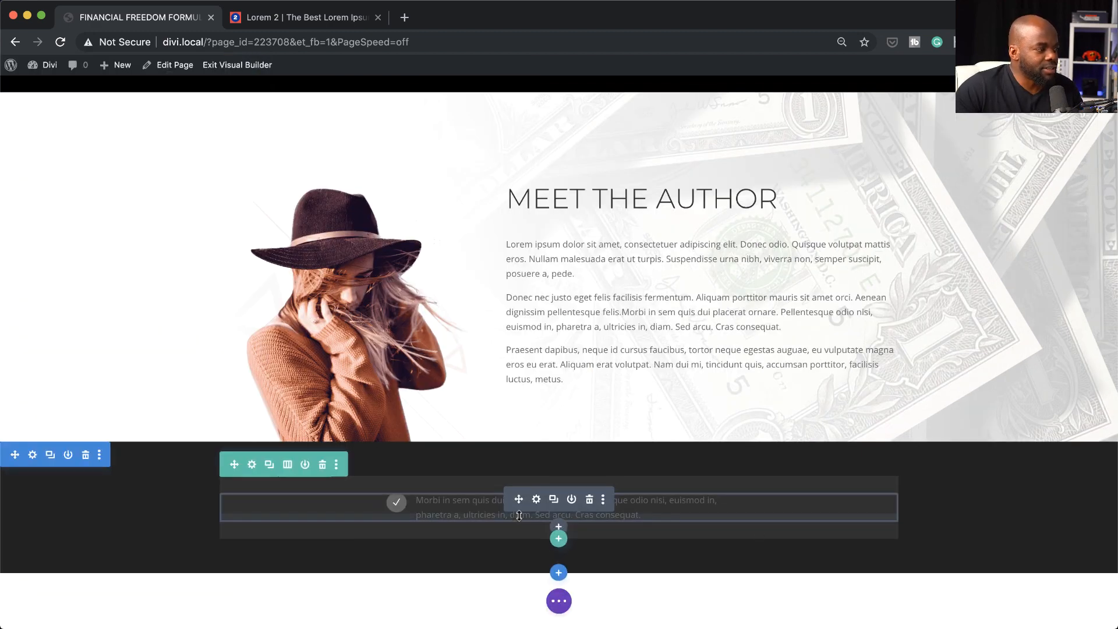
Step: Duplicate the check mark blurb twice to make three stacked blurbs in the row
left_click(554, 500)
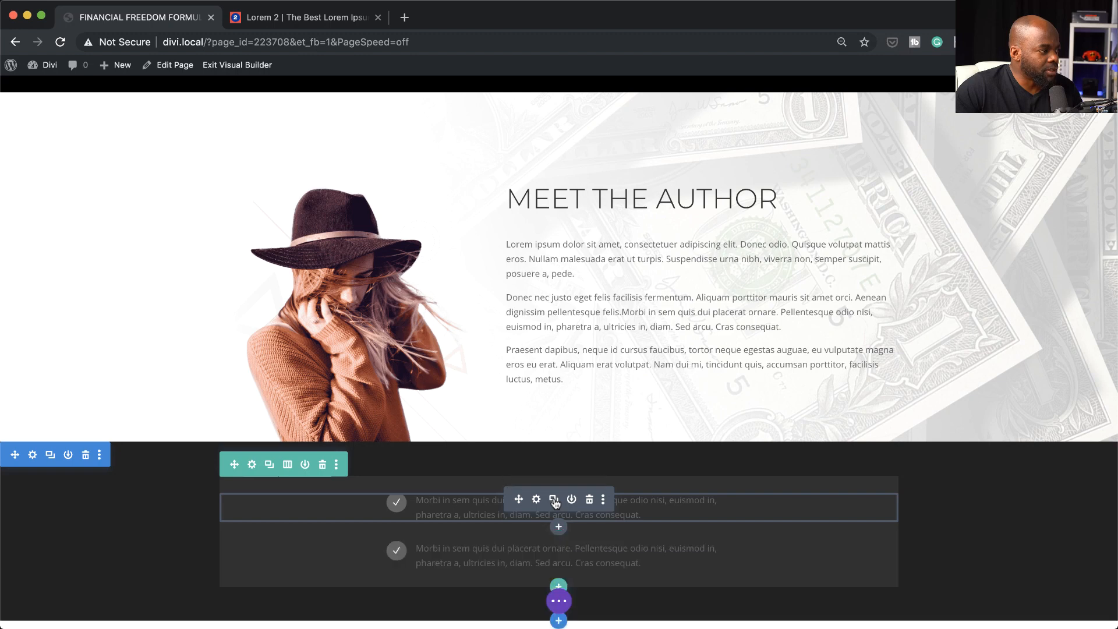
left_click(554, 500)
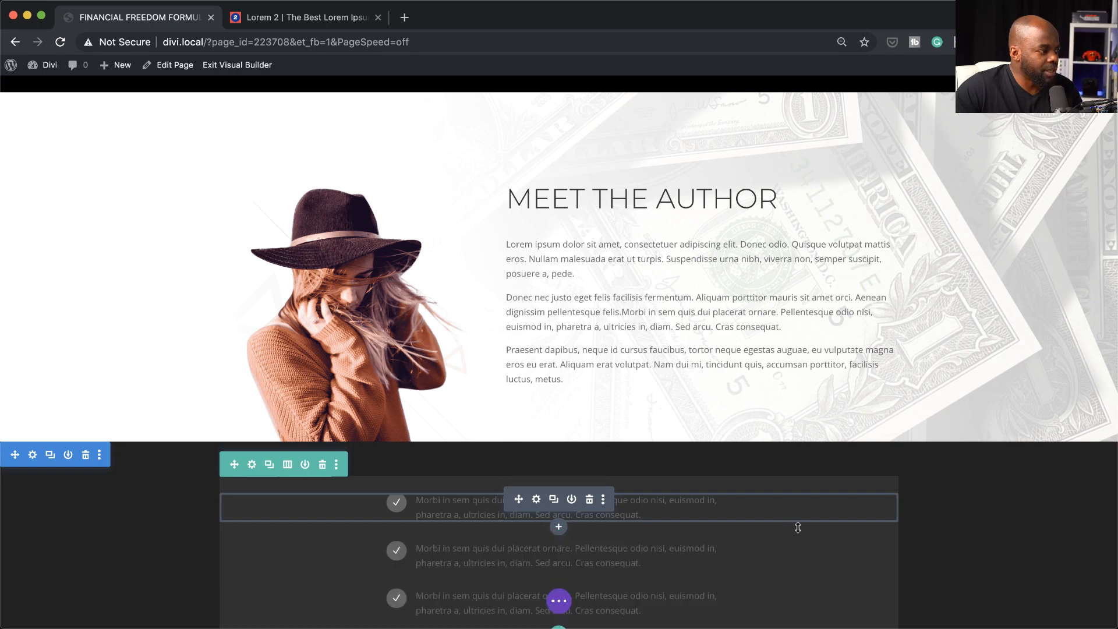
scroll(798, 527, "down", 3)
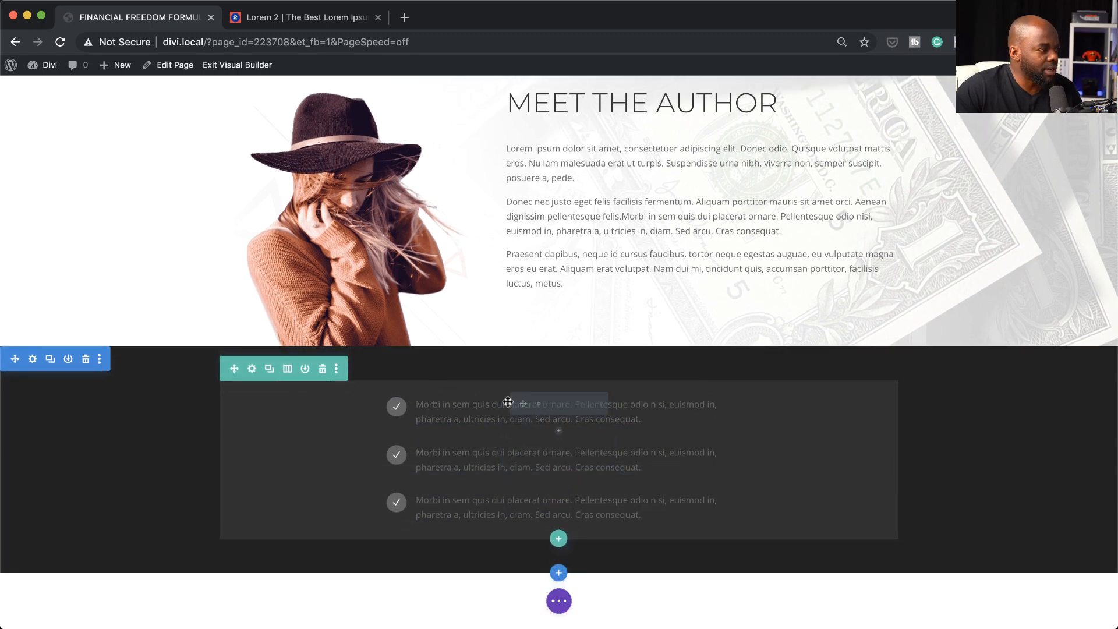
Step: Insert a Text module below the first blurb and replace its placeholder content with "This COURSE IS FOR YOU IF:"
left_click(558, 432)
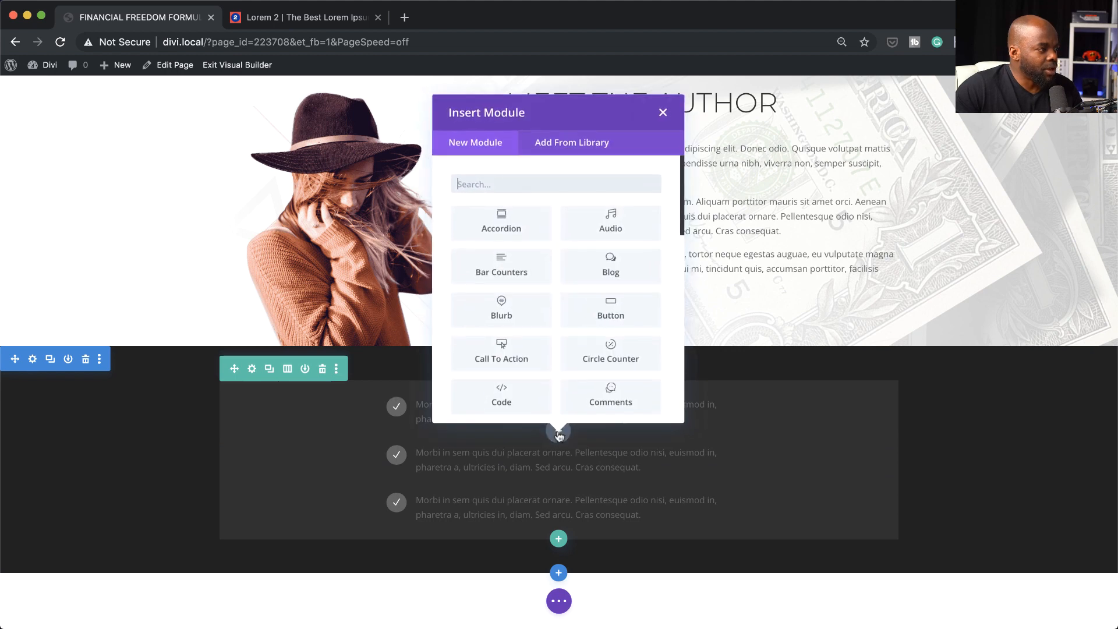
type("text")
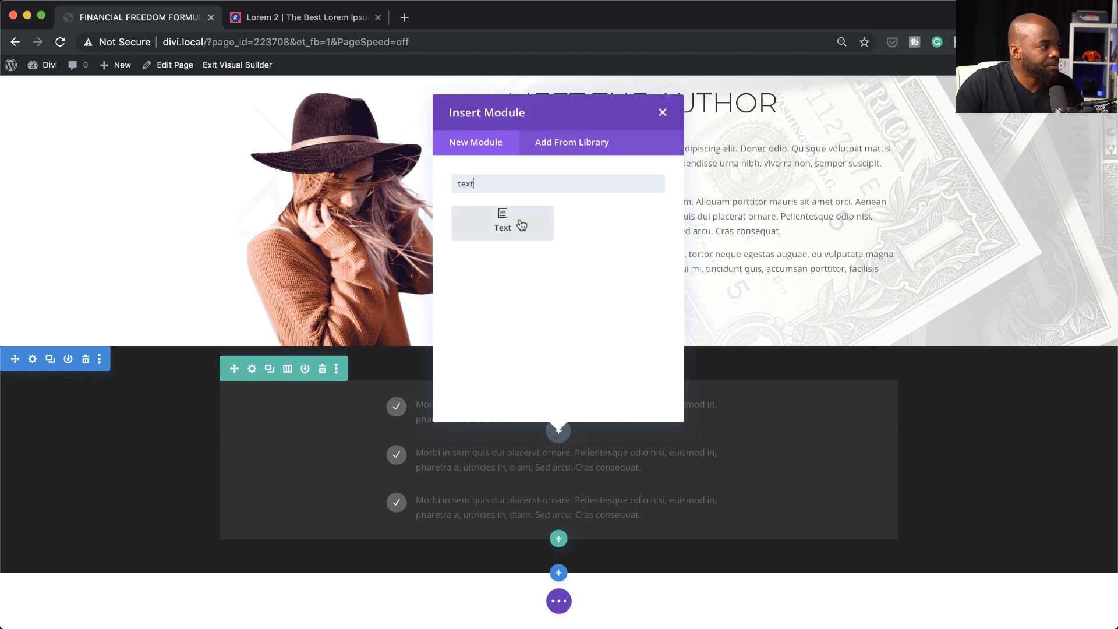
left_click(502, 223)
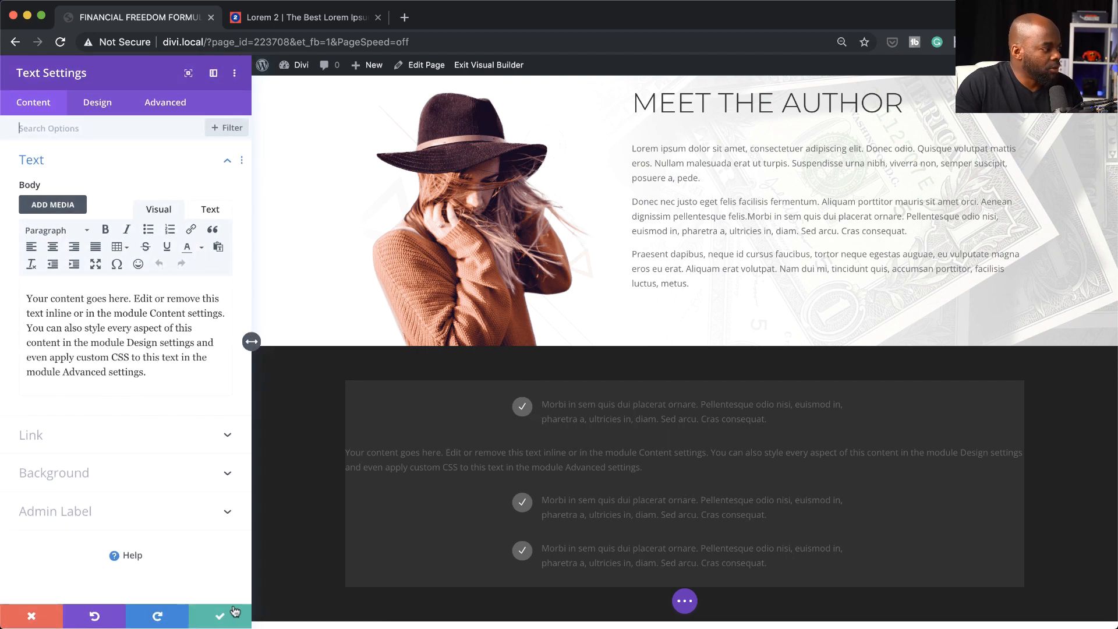
left_click_drag(25, 299, 184, 386)
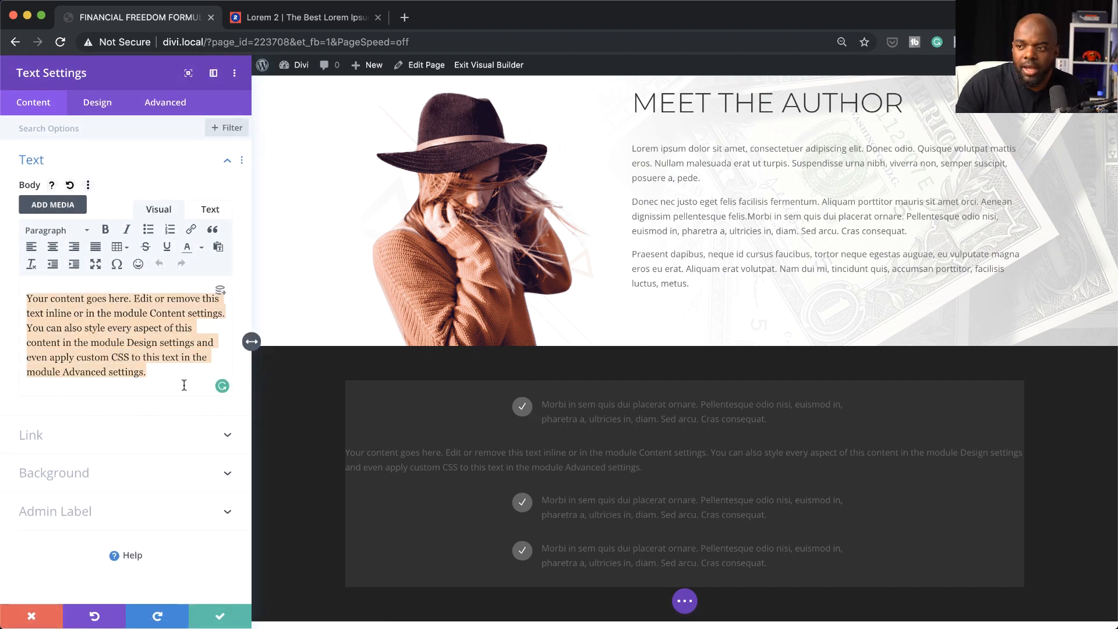
type("This")
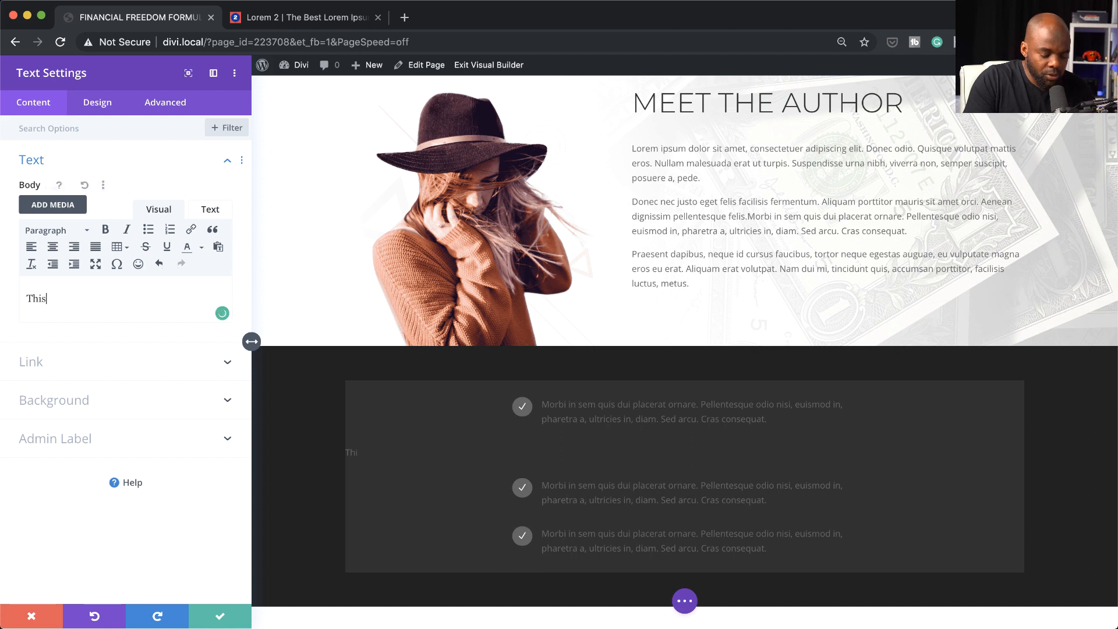
type(" COURSE IS FOR YOU IF:")
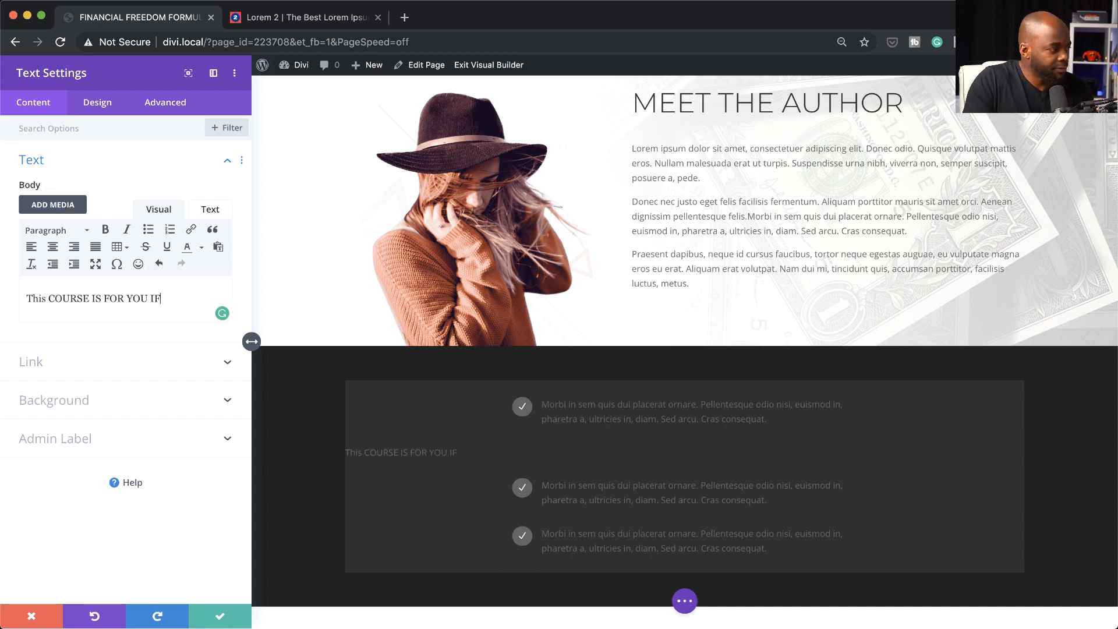
Step: Format the new module's text in the Montserrat font, with uppercase style and a 28px text size
left_click(97, 104)
left_click(59, 174)
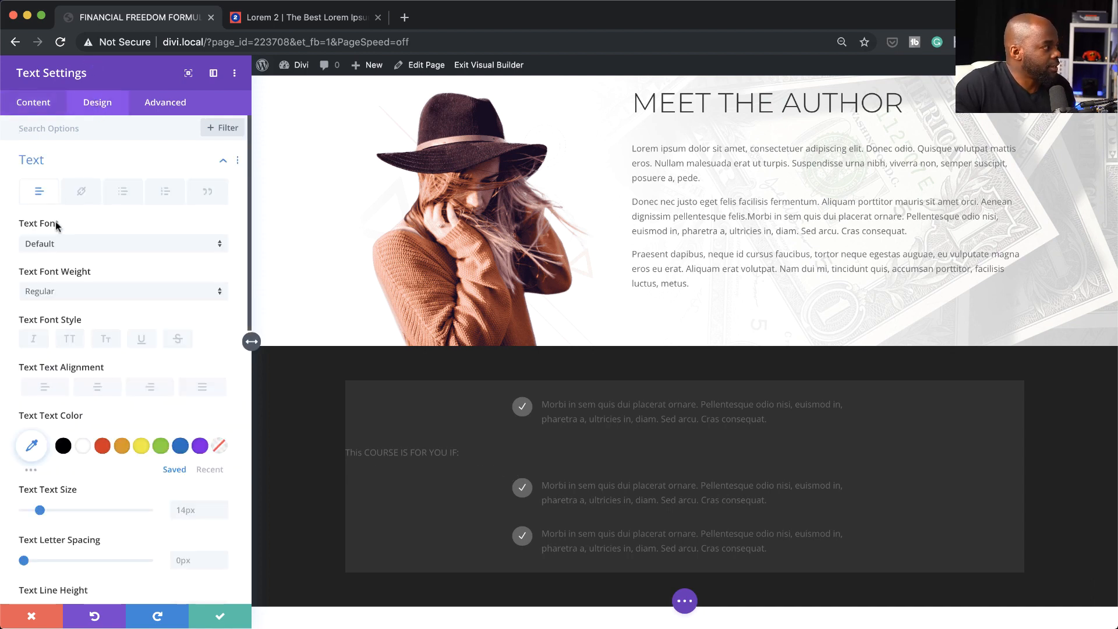
left_click(58, 247)
left_click(93, 177)
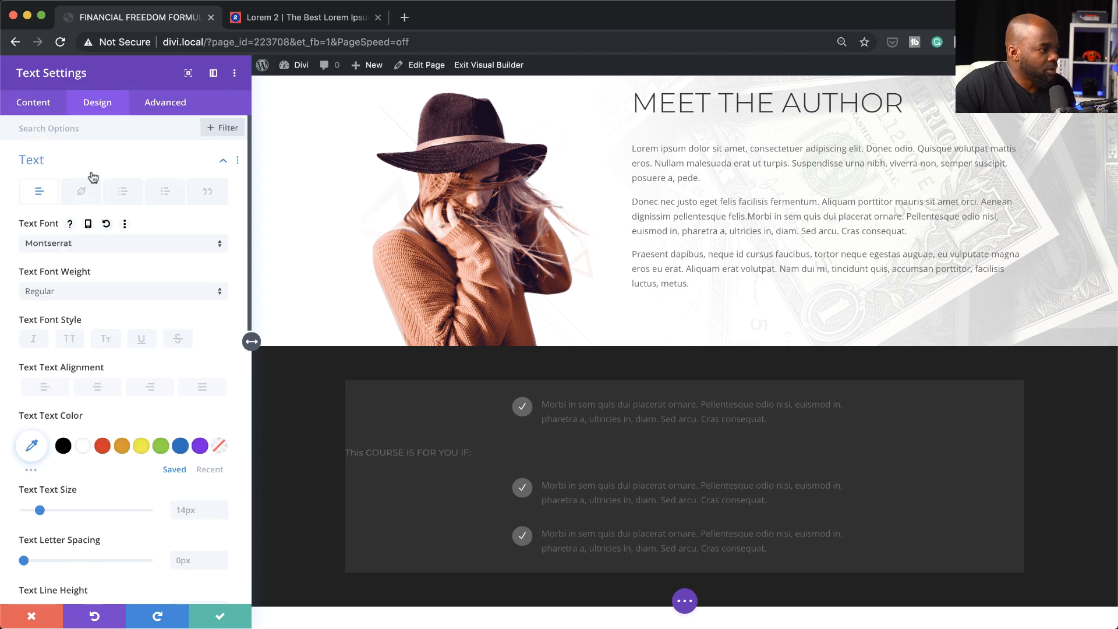
left_click(69, 339)
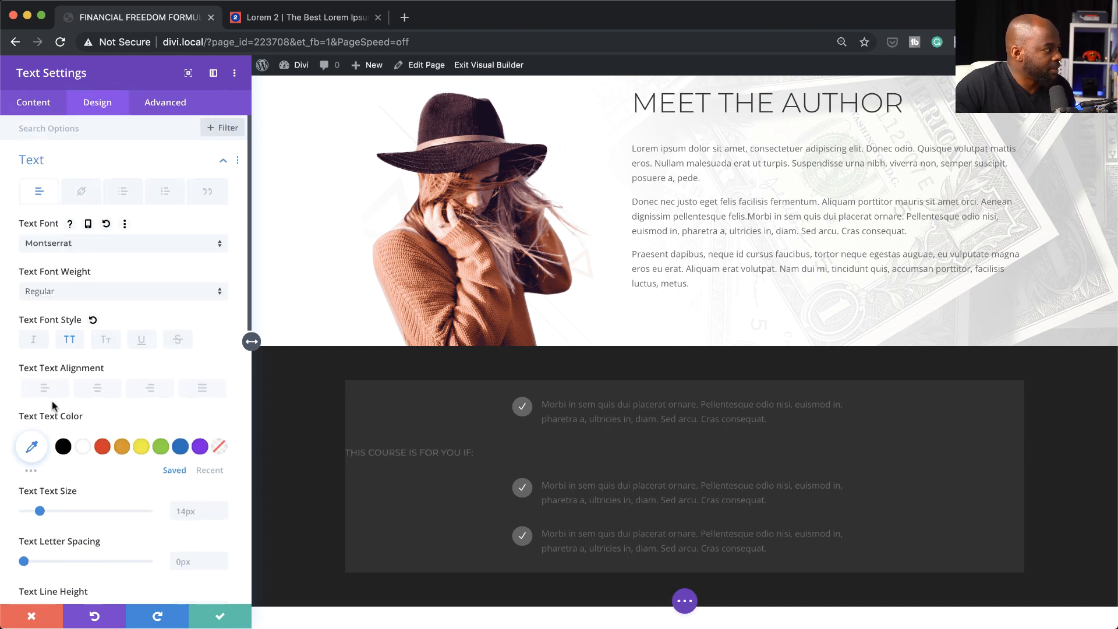
left_click_drag(40, 511, 57, 512)
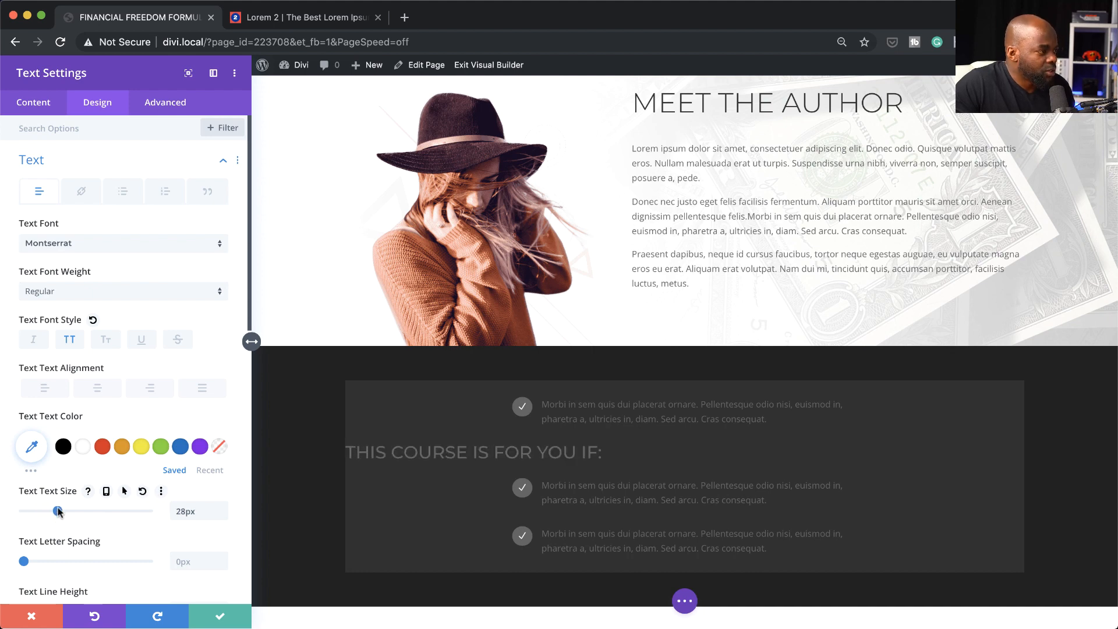
Step: Set the "This course is for you if:" heading's font weight to Light and its text size to 34px
left_click(64, 297)
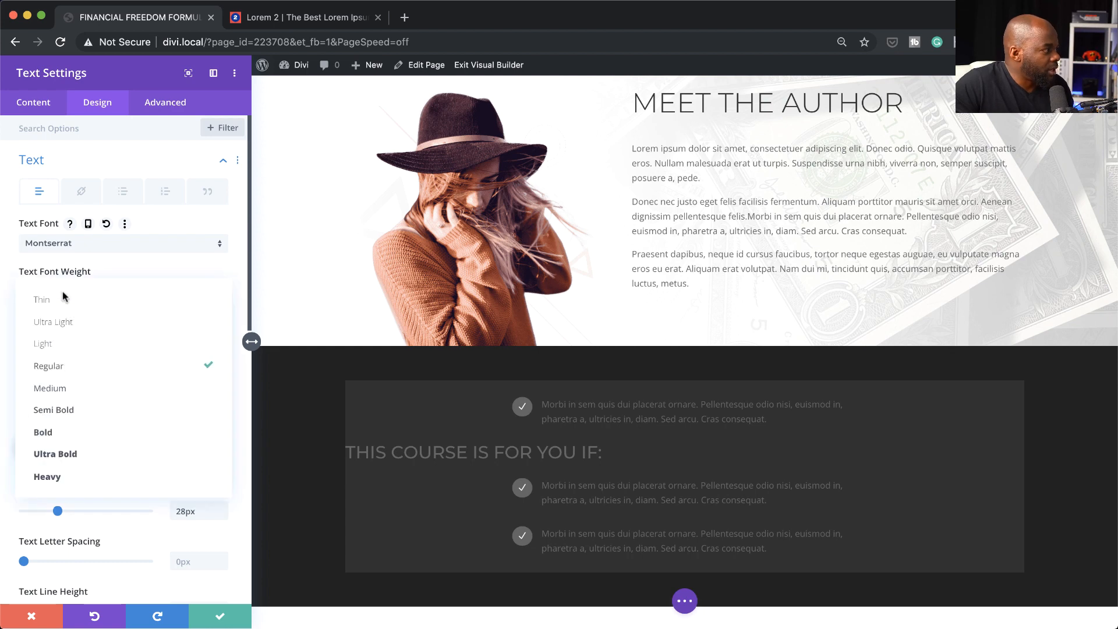
left_click(88, 349)
left_click_drag(57, 512, 66, 514)
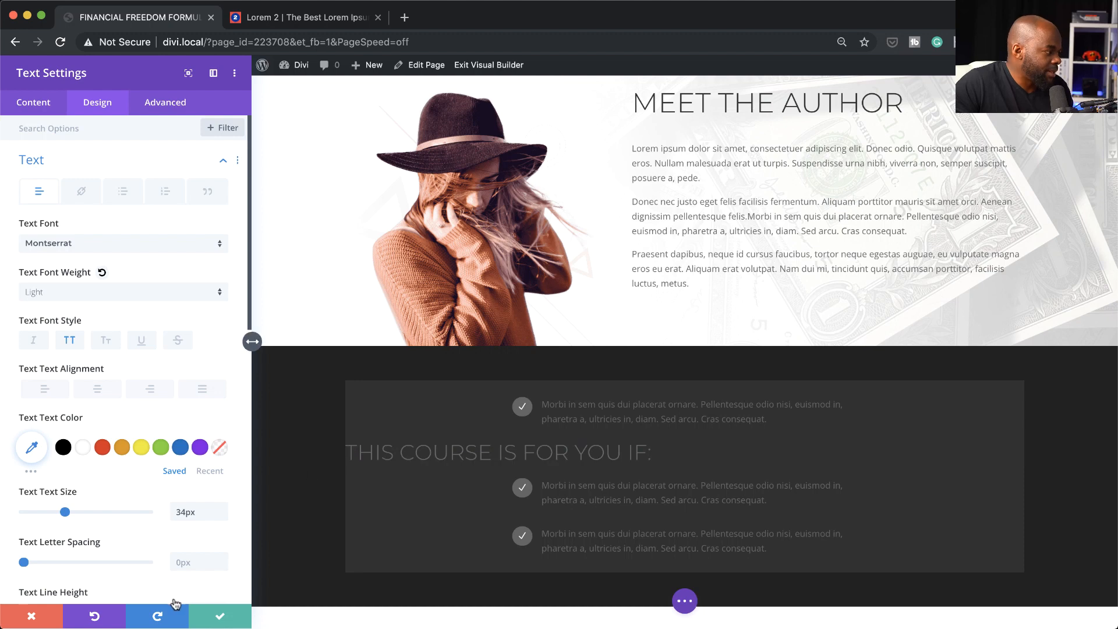
Step: Give the heading's Text module a left padding of 78px and save its settings
scroll(191, 583, "down", 6)
scroll(192, 583, "down", 4)
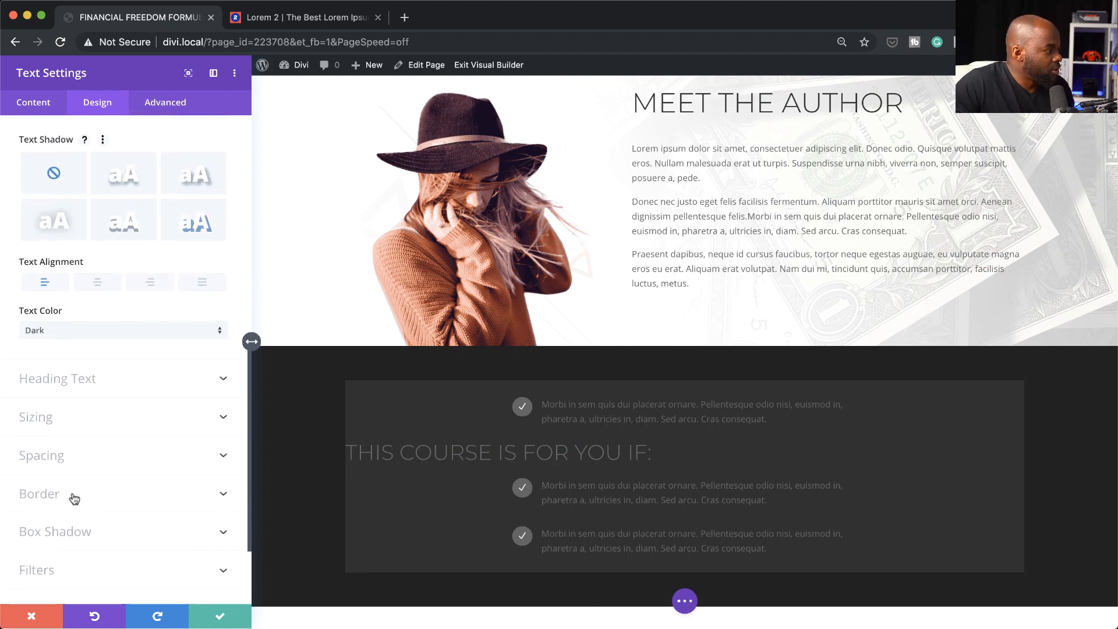
left_click(69, 420)
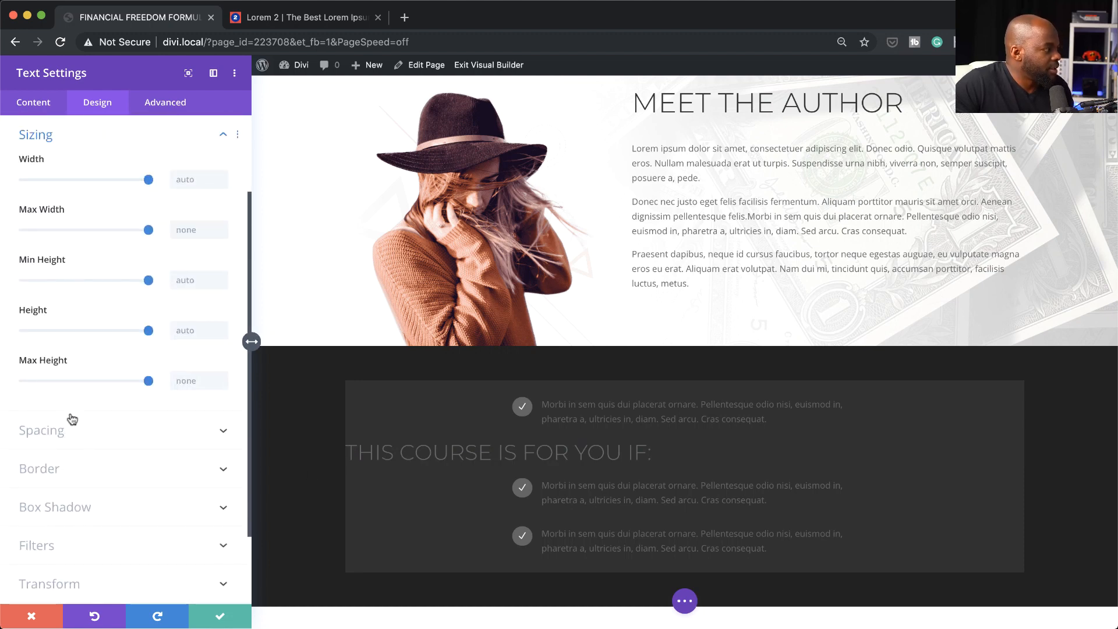
left_click(90, 435)
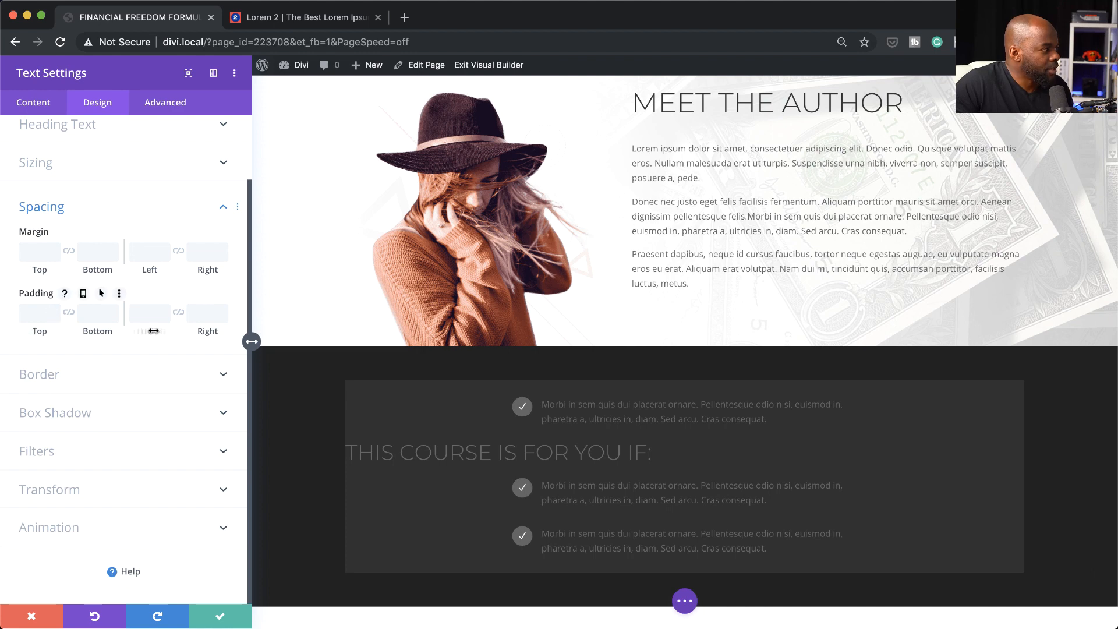
left_click_drag(155, 331, 178, 338)
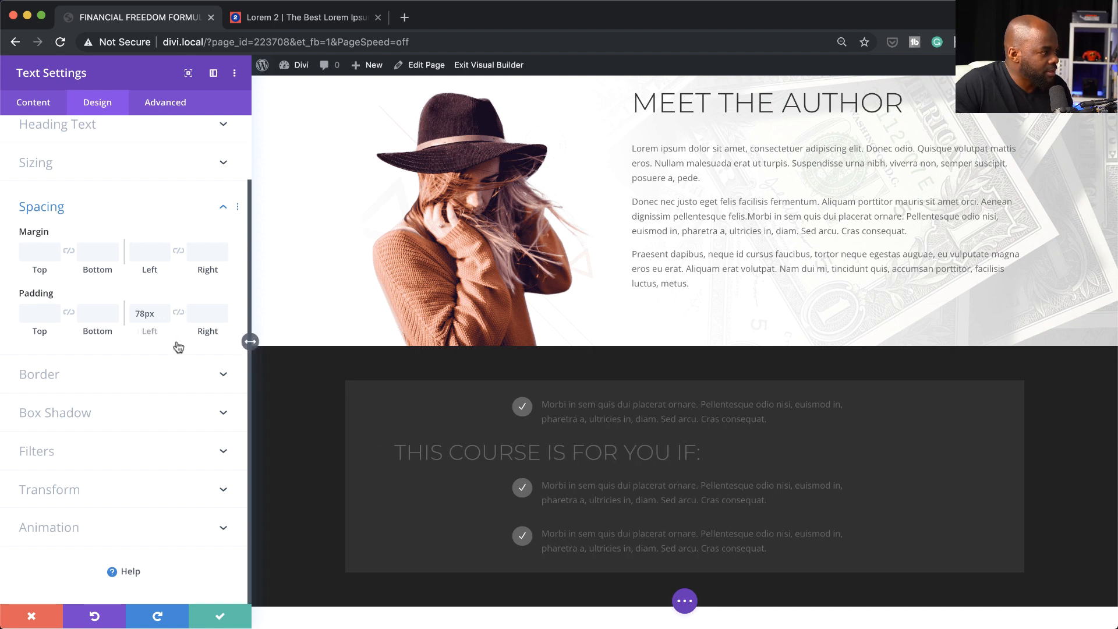
left_click(221, 619)
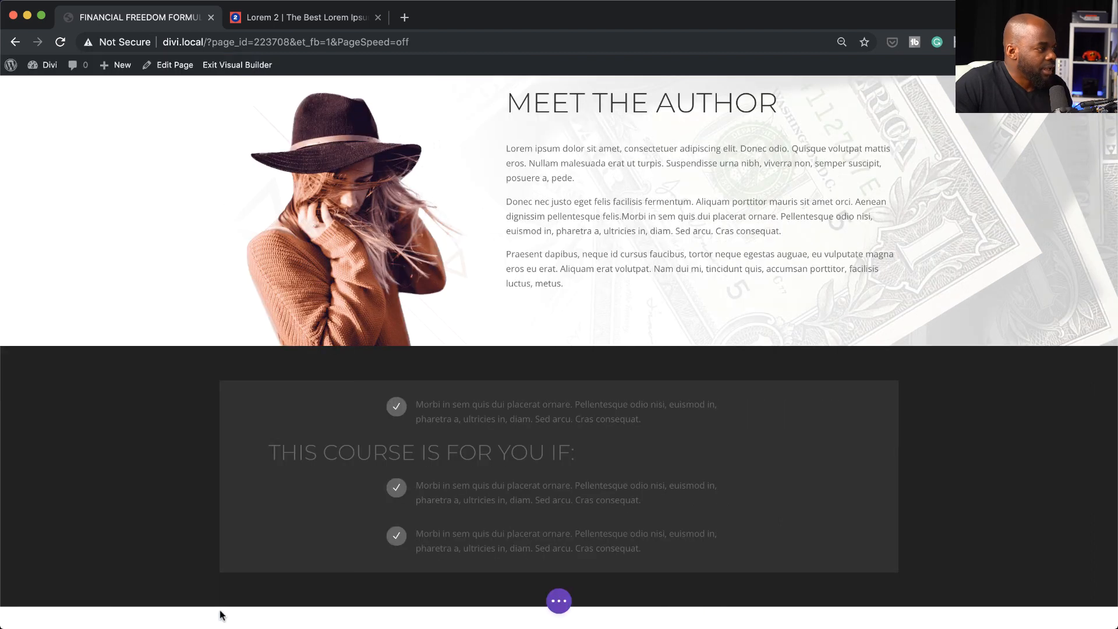
Step: Move the heading above the first blurb and increase the row's top padding to about 60px
left_click_drag(517, 452, 515, 398)
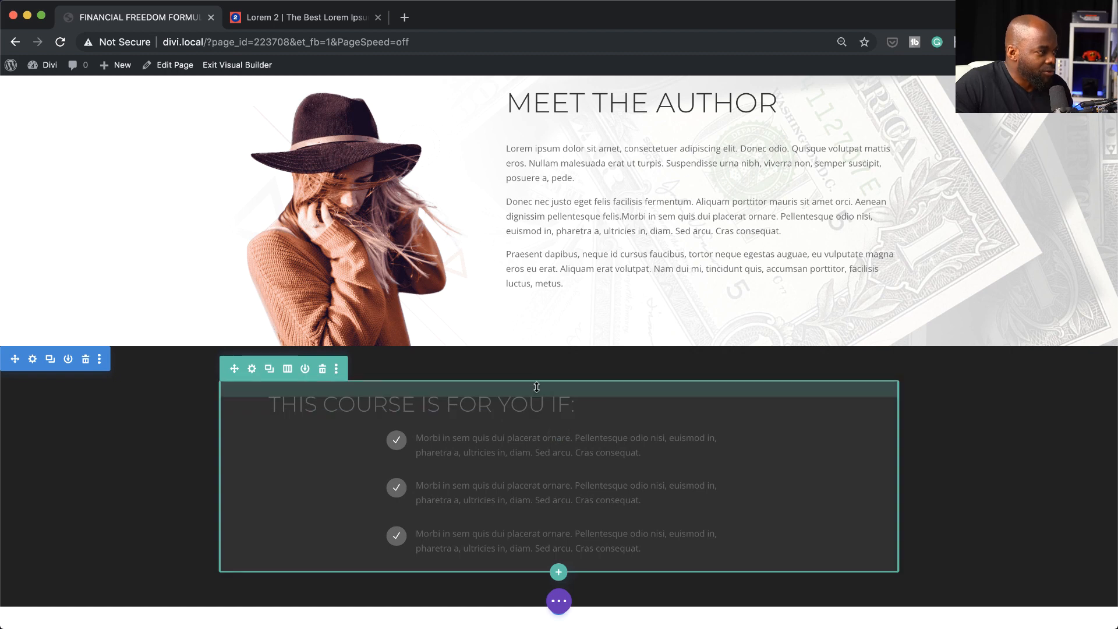
left_click_drag(536, 387, 536, 409)
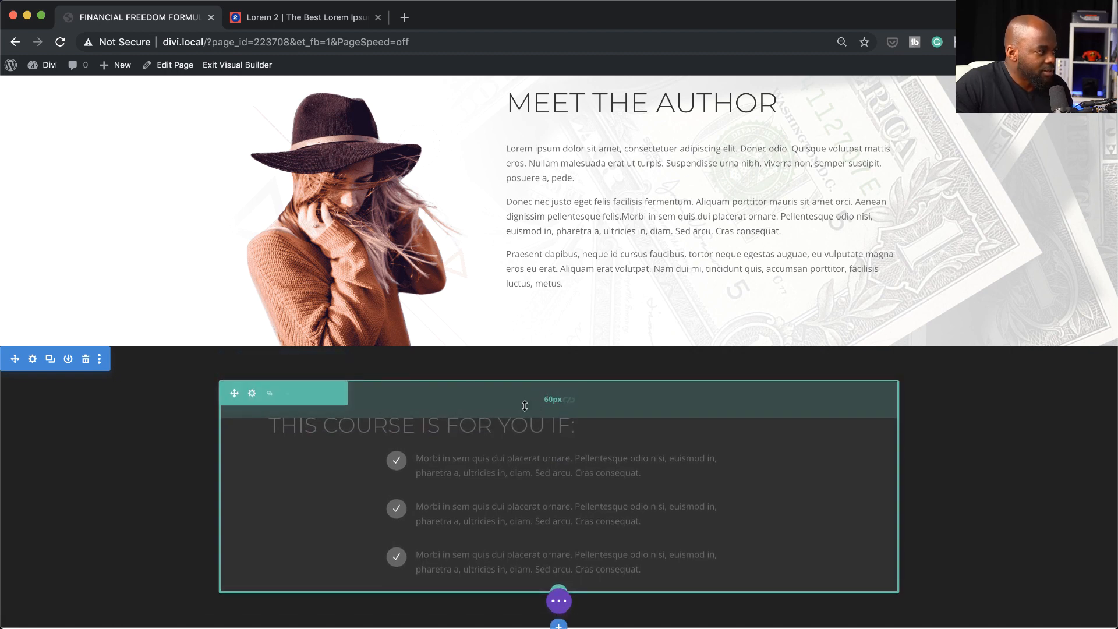
Step: Set the first check mark blurb's desktop padding to 0px left and 228px right
scroll(931, 507, "down", 2)
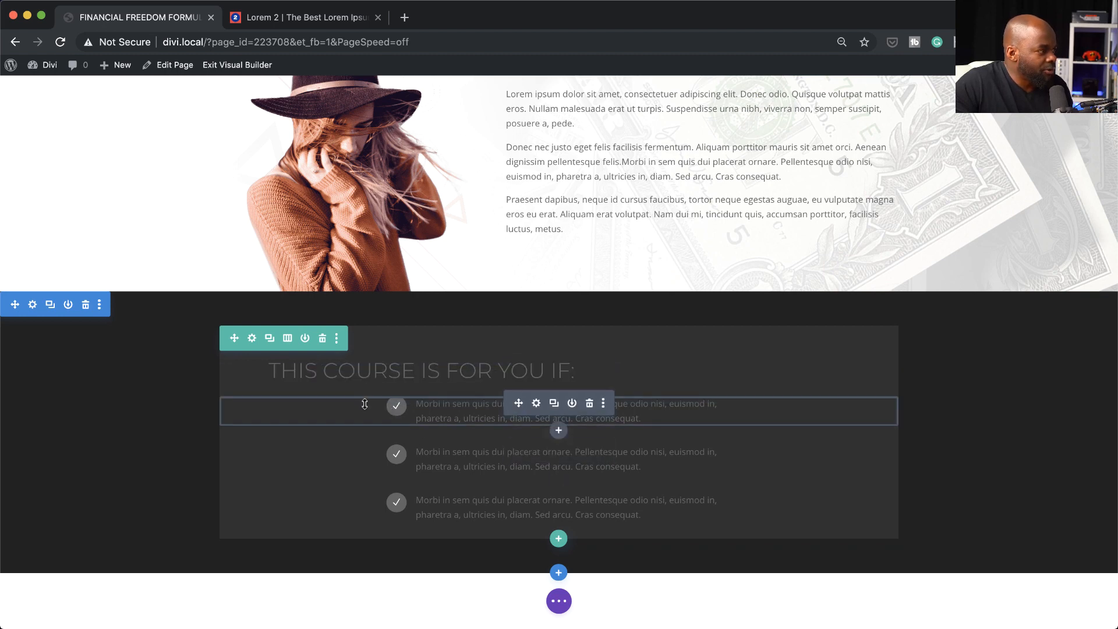
left_click(536, 404)
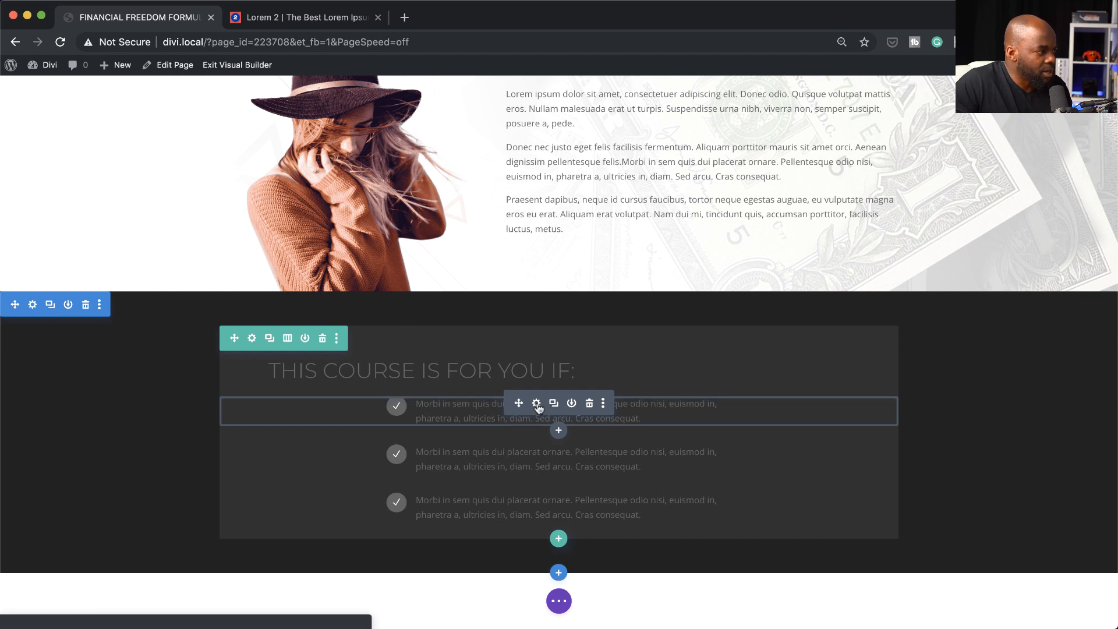
left_click(100, 103)
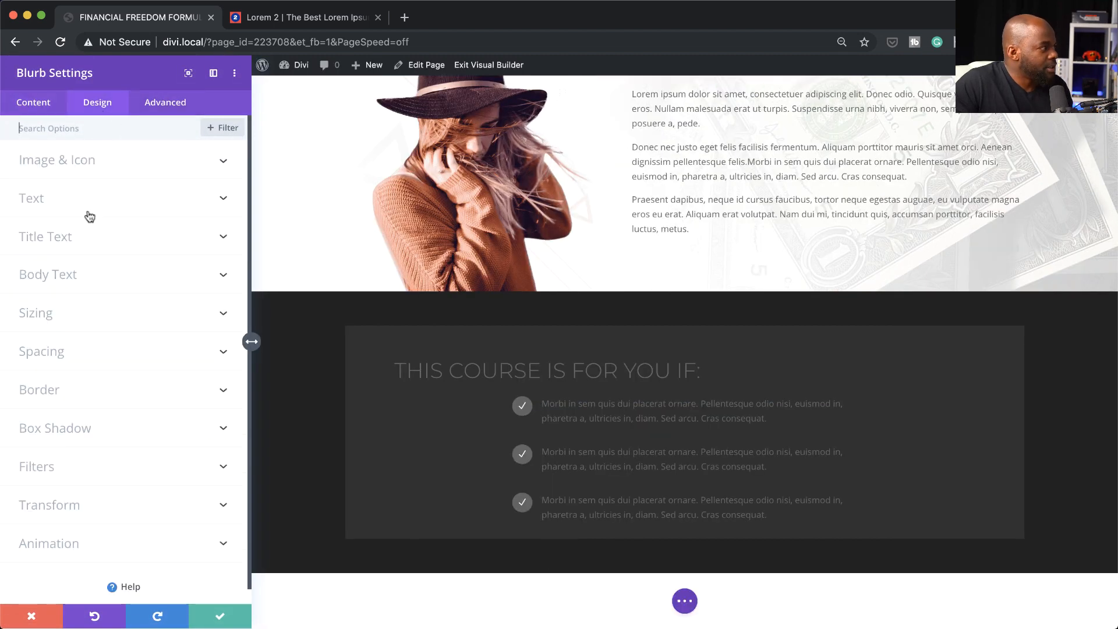
left_click(82, 205)
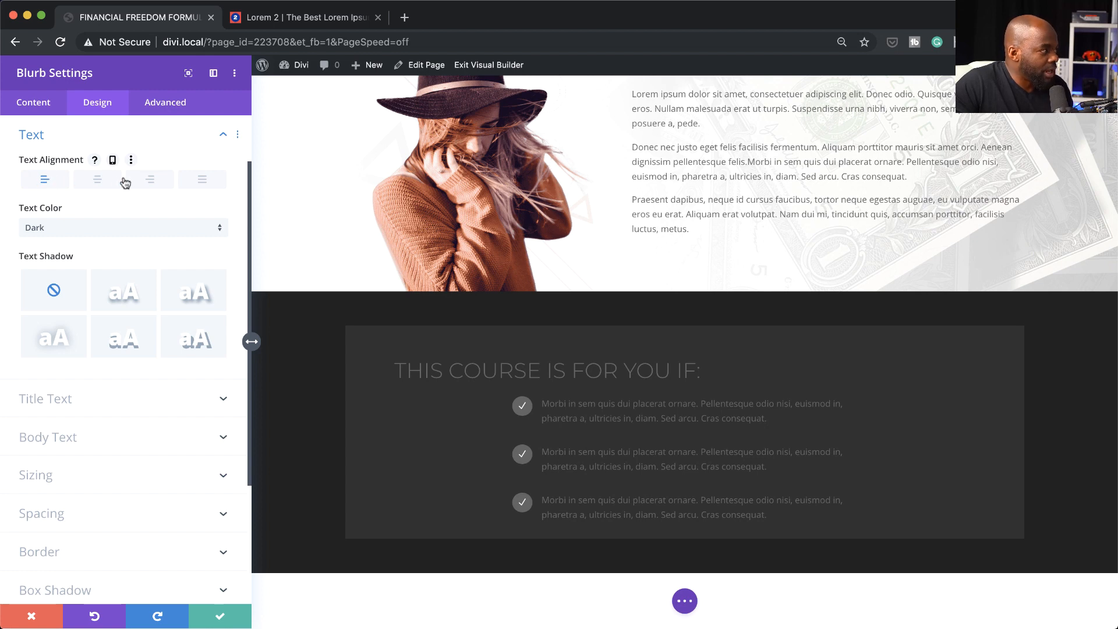
left_click(45, 180)
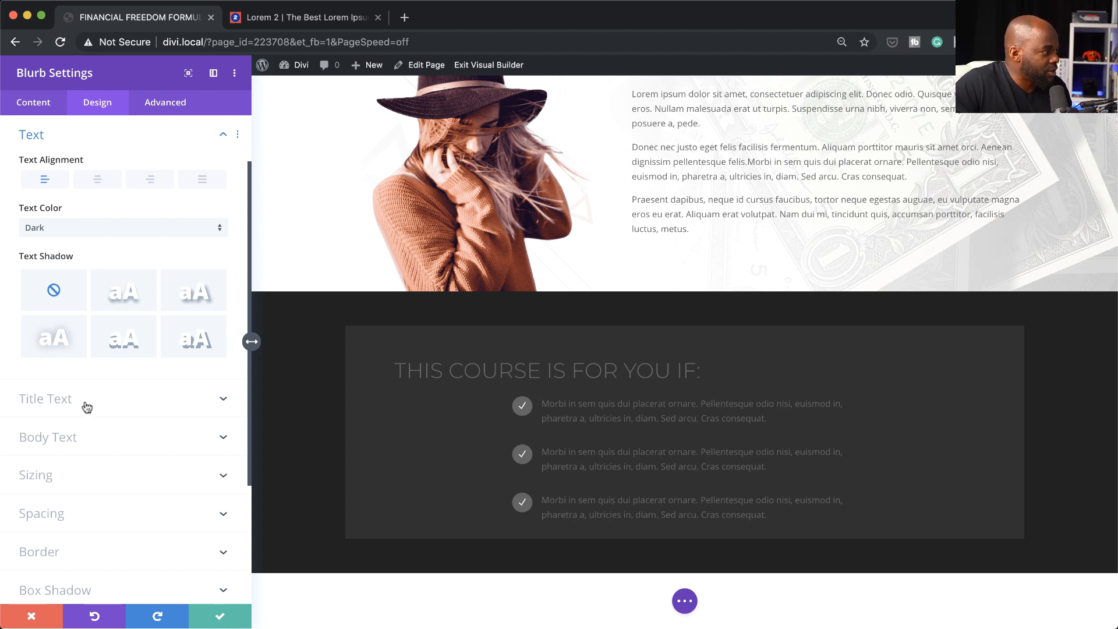
left_click(108, 510)
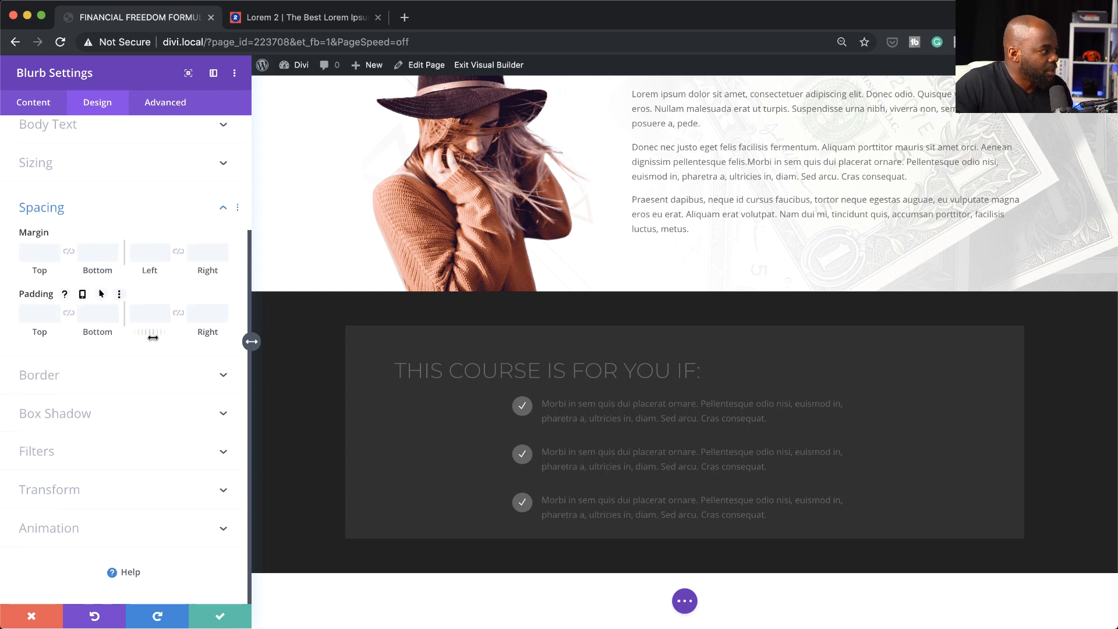
left_click_drag(155, 333, 293, 334)
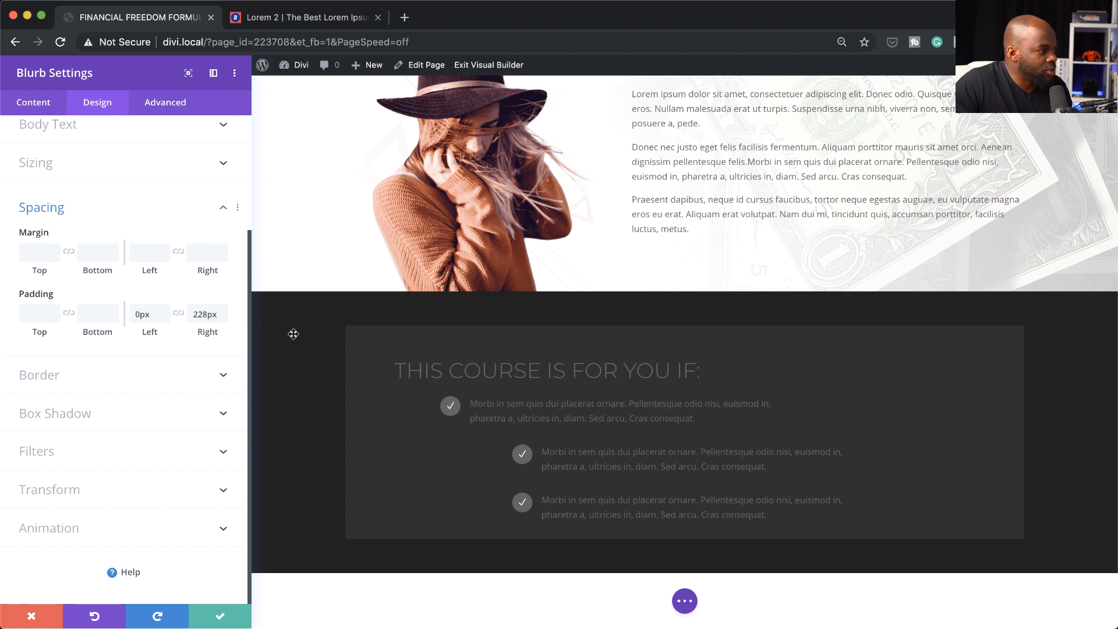
Step: Enable responsive padding for the blurb and set its right padding on tablet to 0px
mouse_move(128, 297)
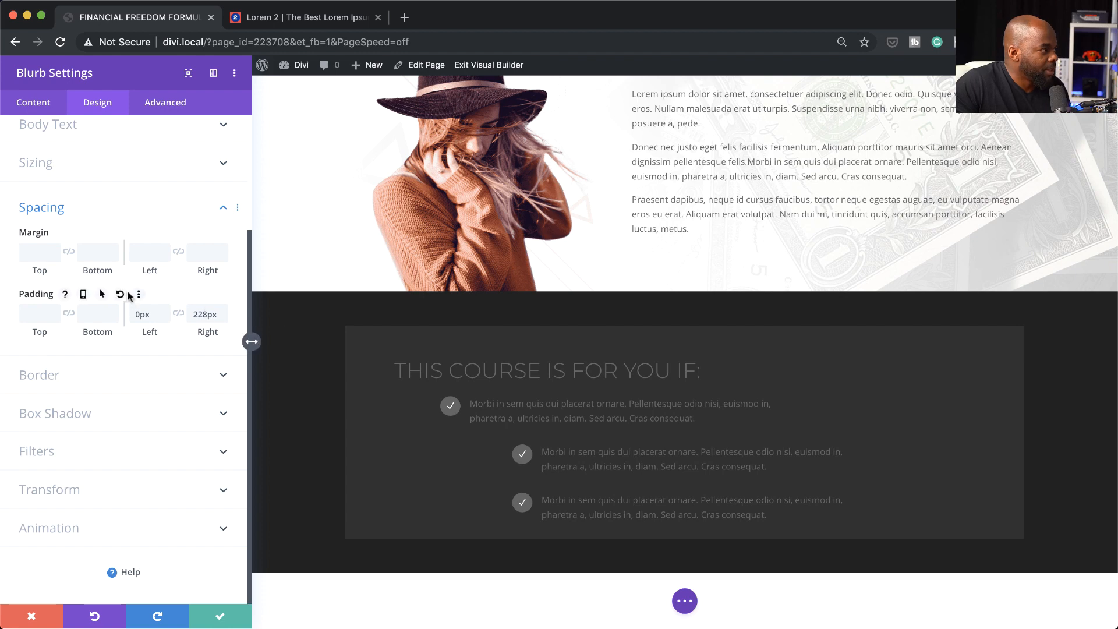
left_click(83, 294)
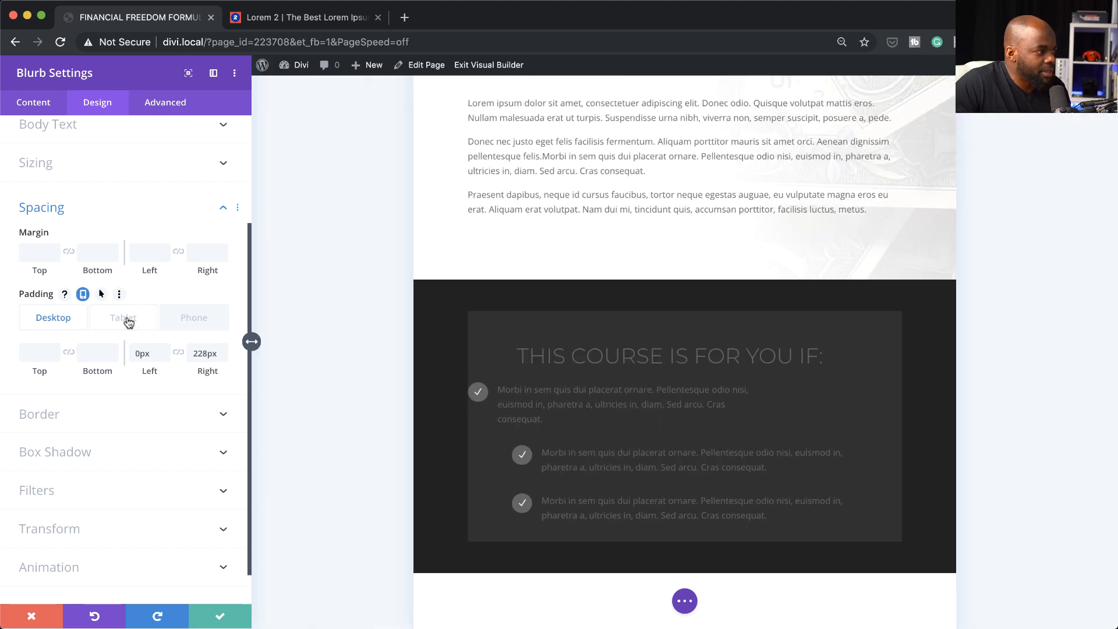
left_click(128, 320)
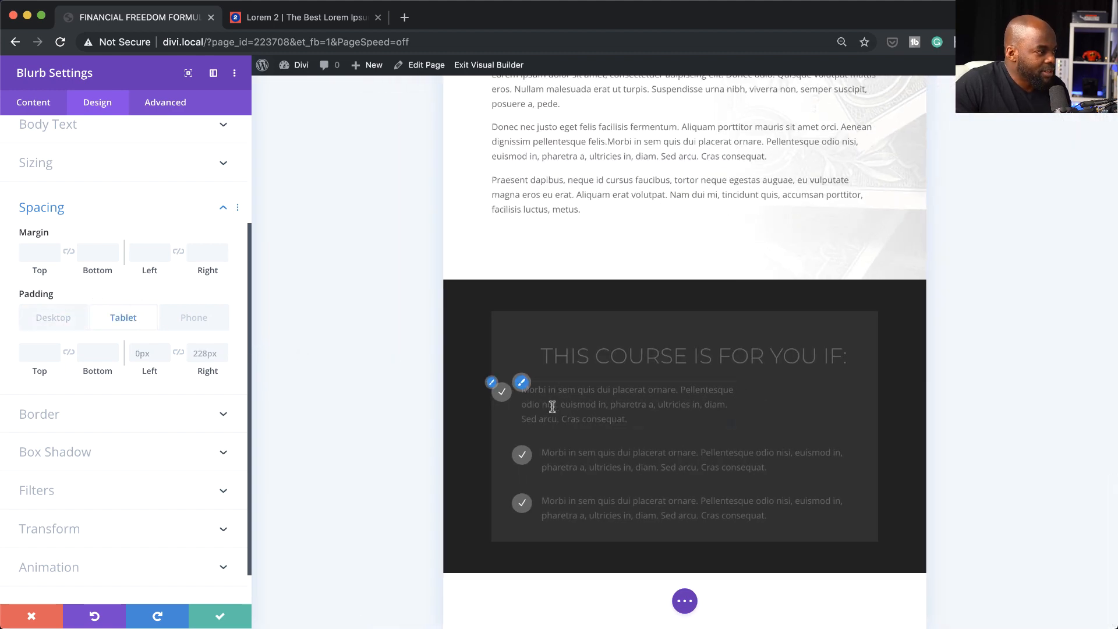
left_click(198, 354)
type("0px")
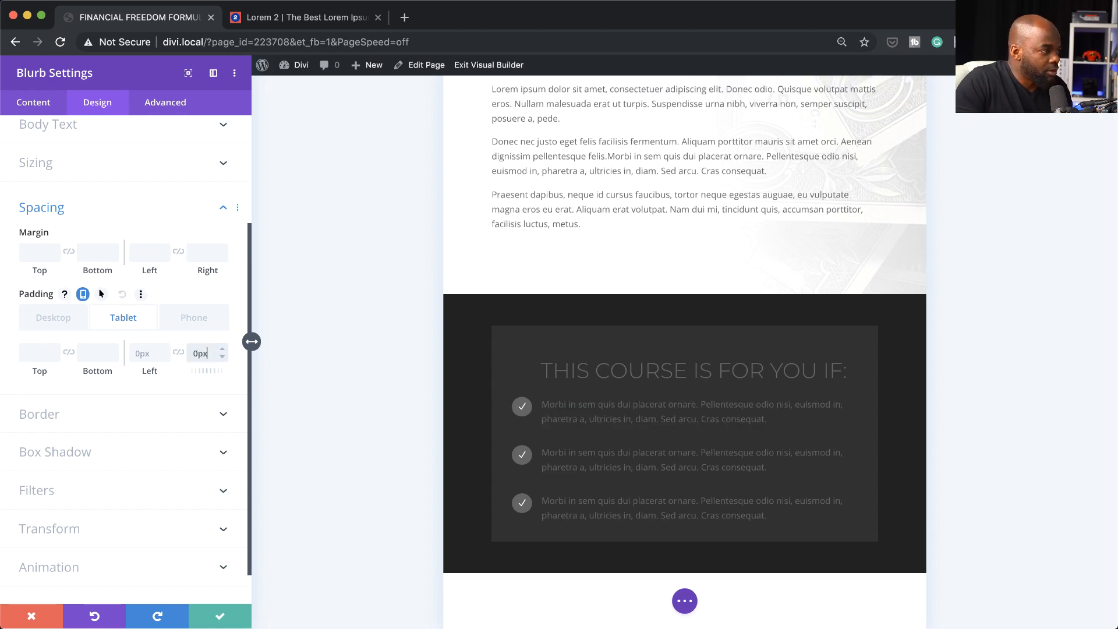
Step: Set the blurb's left and right padding on phone to 20px each, review the tablet and desktop layouts, and save the blurb settings
left_click(194, 317)
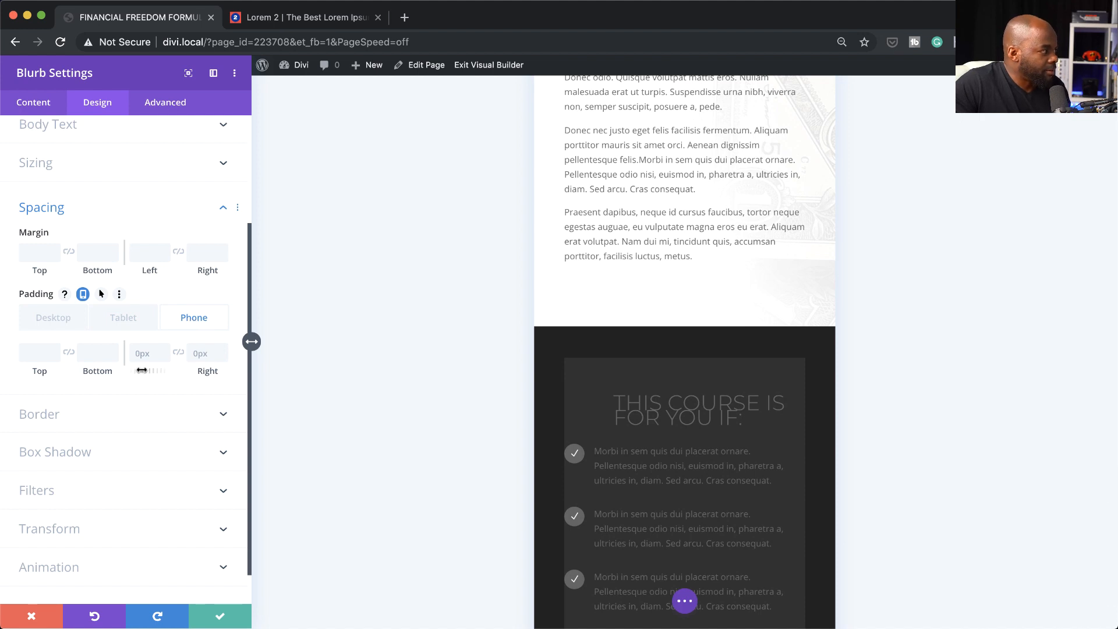
left_click_drag(141, 371, 157, 373)
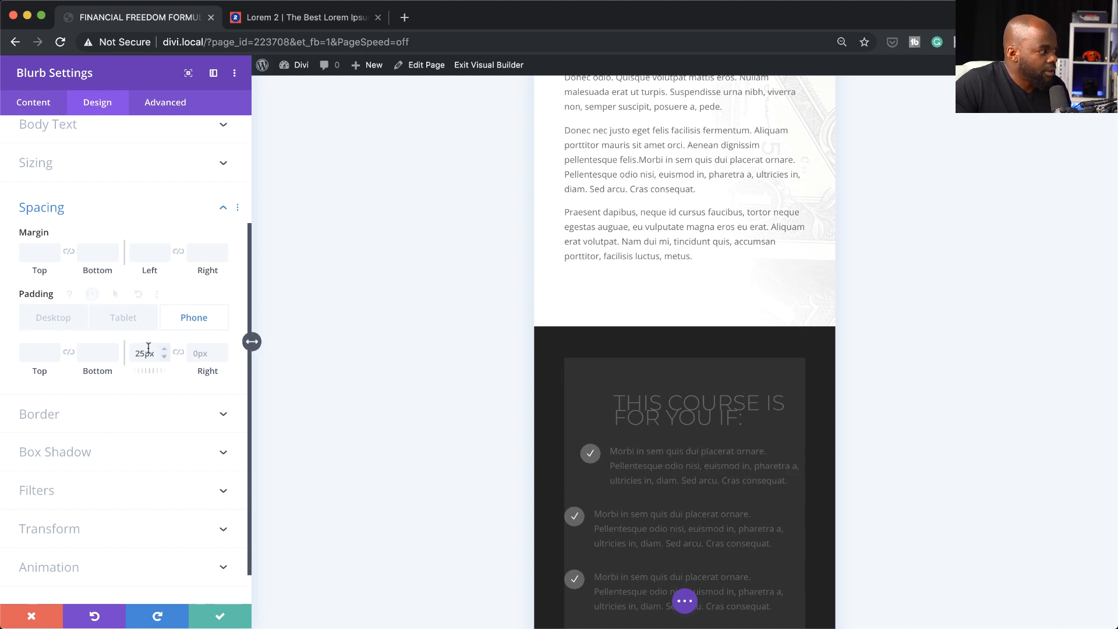
double_click(148, 350)
type("20px")
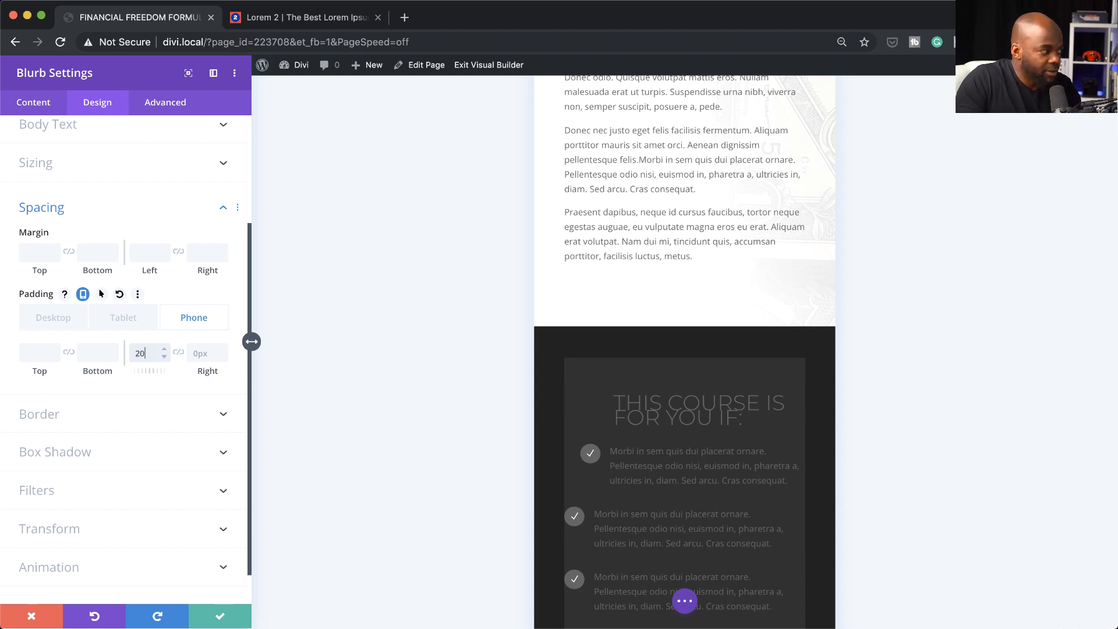
left_click(209, 354)
type("20px")
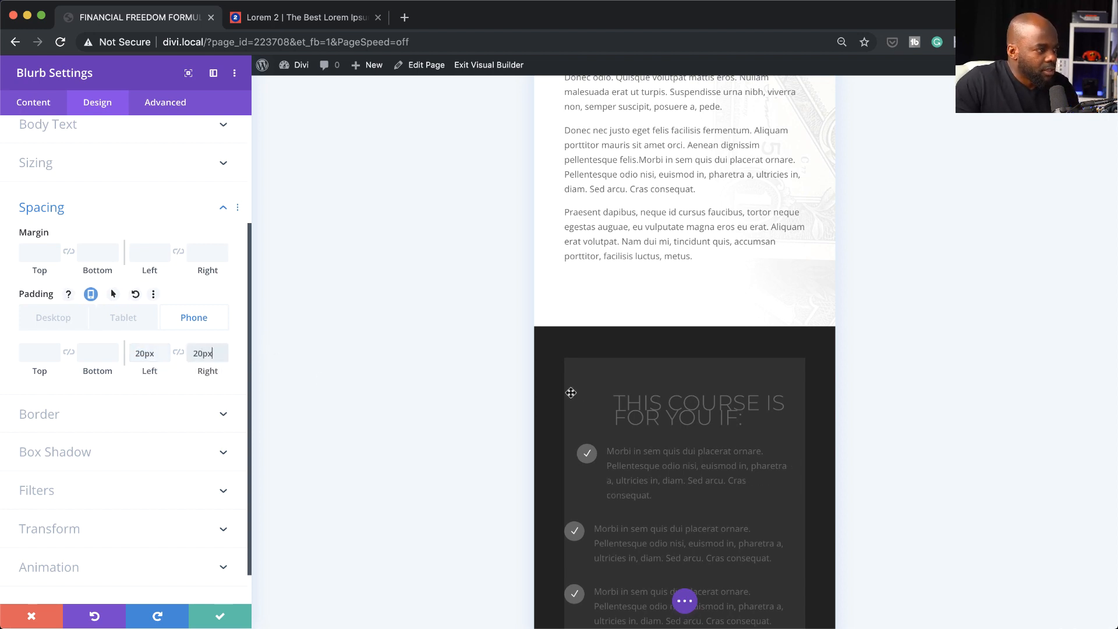
left_click(124, 319)
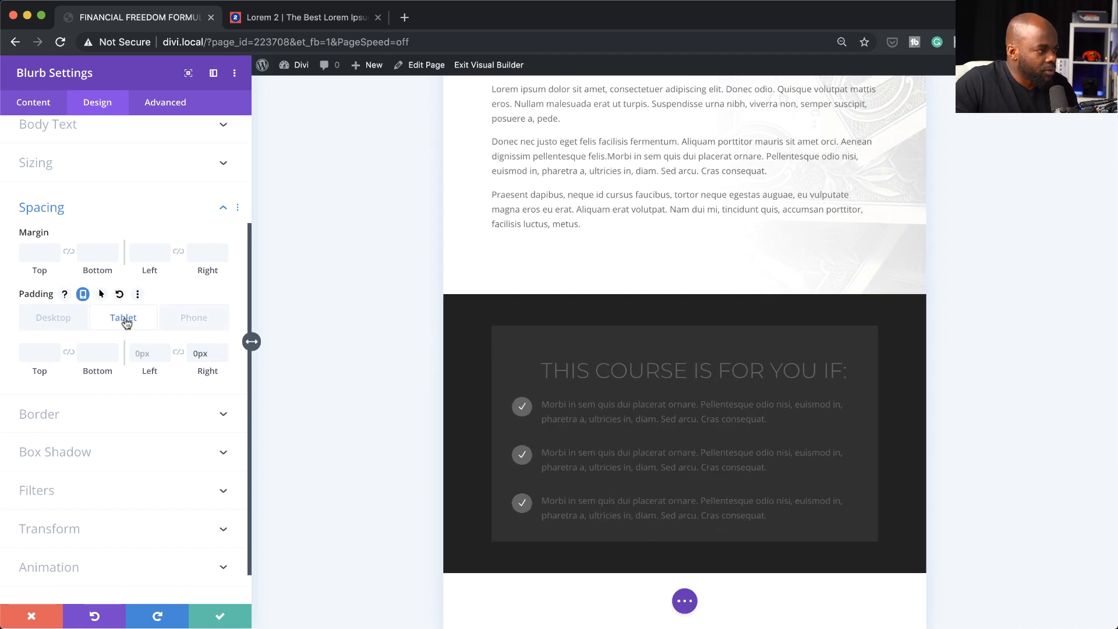
left_click(56, 322)
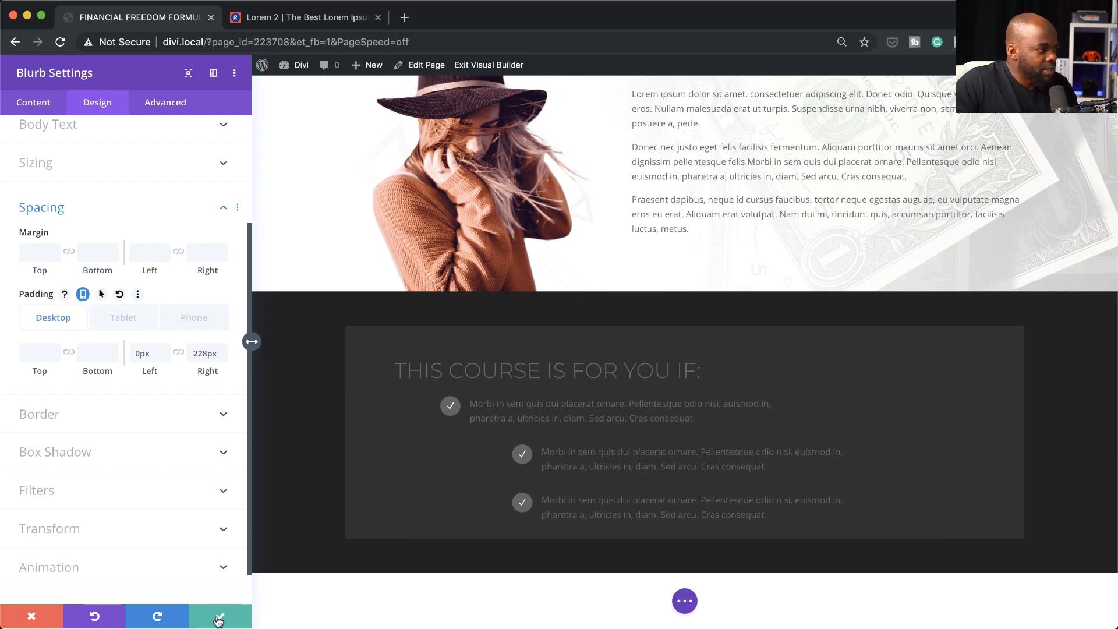
left_click(217, 621)
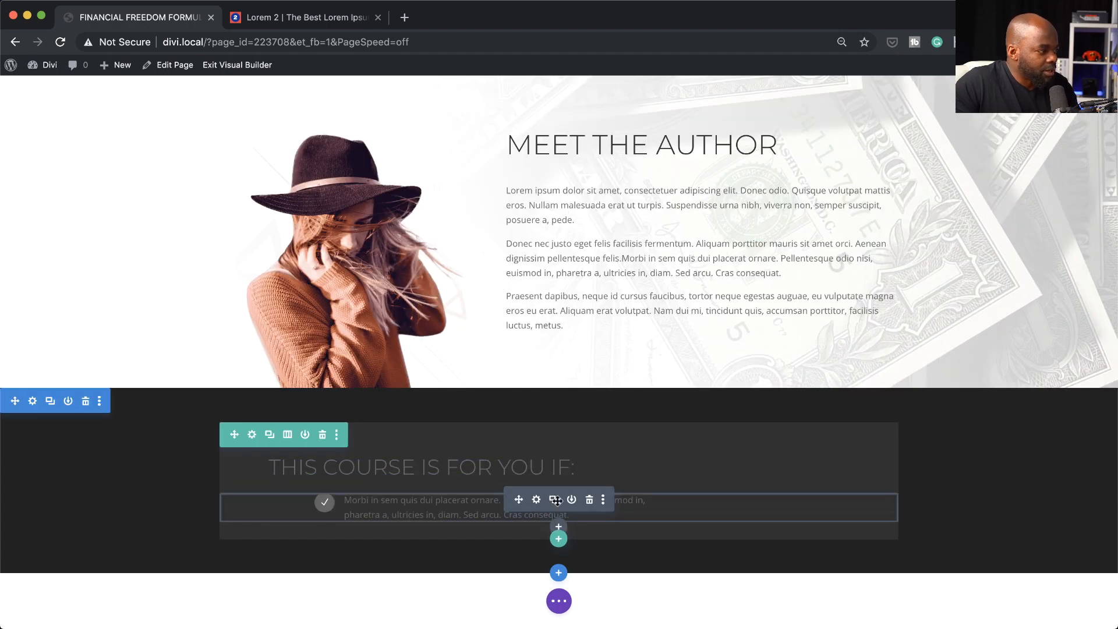
Step: Replace the two unadjusted blurbs with two duplicates of the adjusted check mark blurb
left_click(556, 501)
left_click(554, 500)
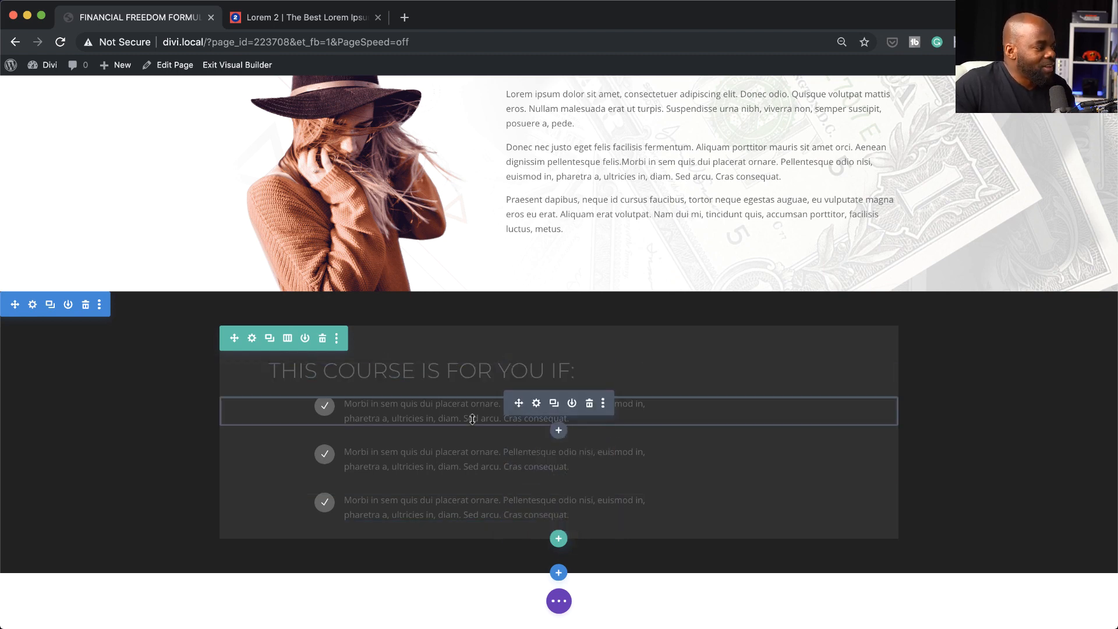
Step: Enable responsive text size for the "This course is for you if:" heading and set its phone size to 19px
mouse_move(534, 370)
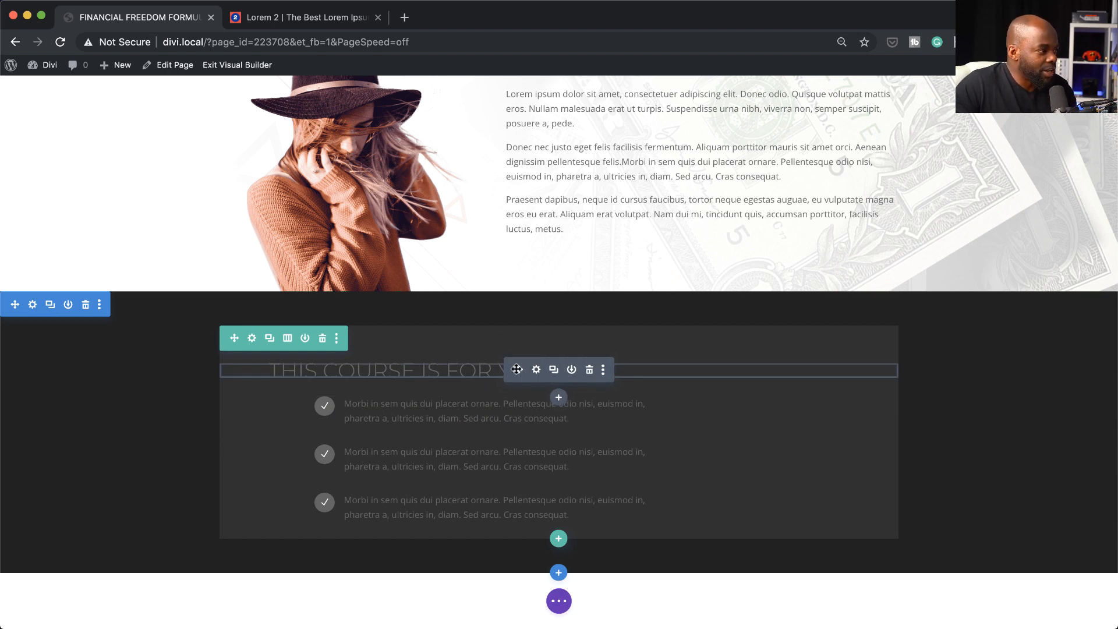
left_click(536, 370)
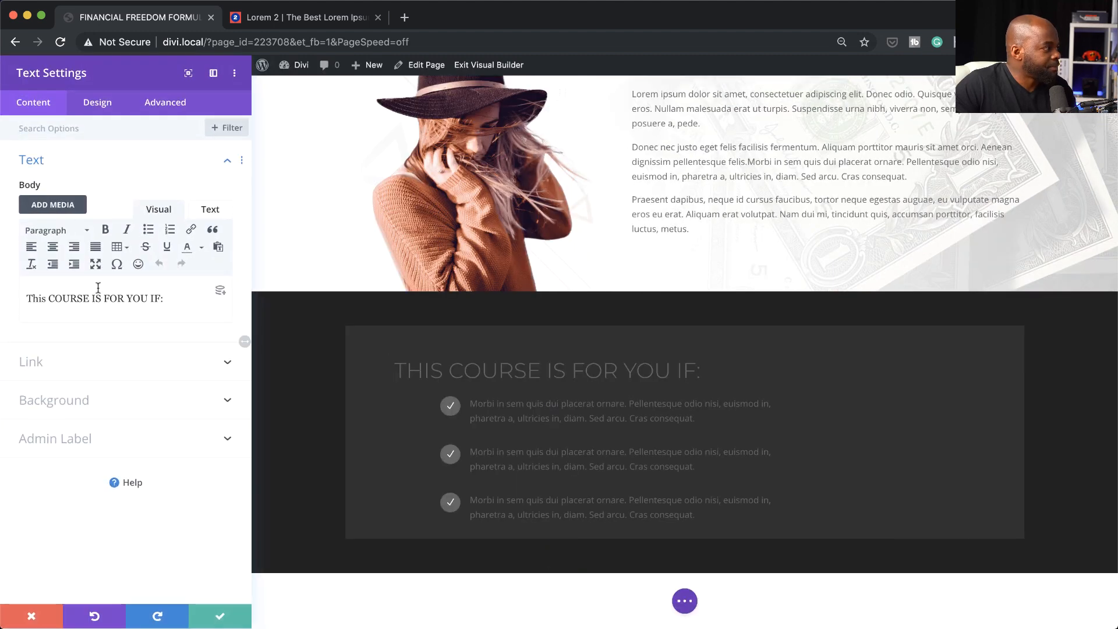
left_click(97, 114)
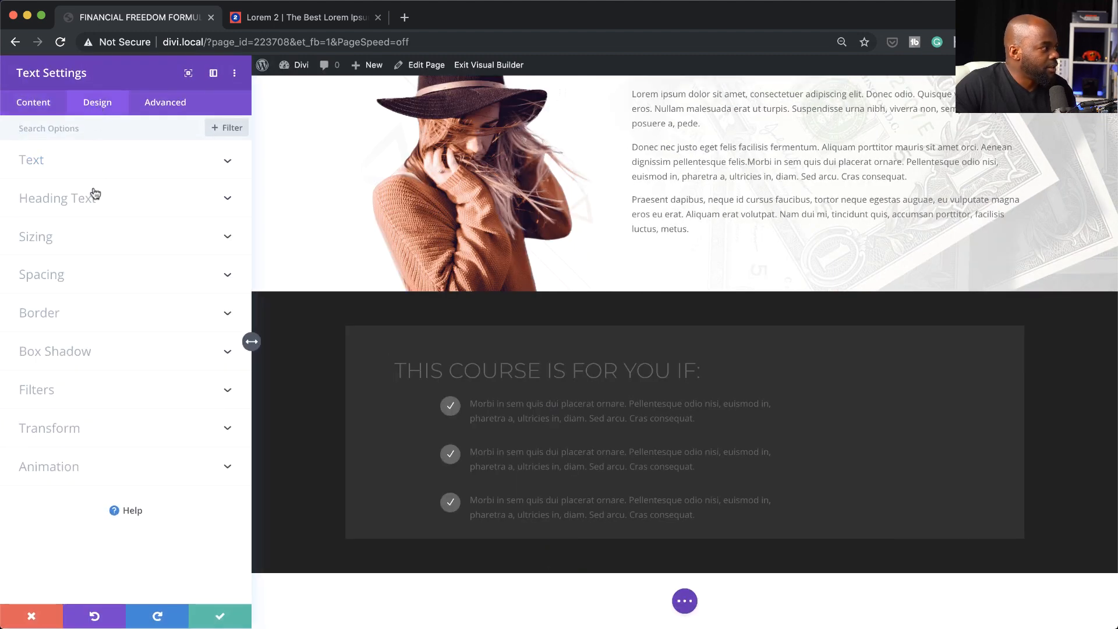
left_click(83, 168)
mouse_move(125, 496)
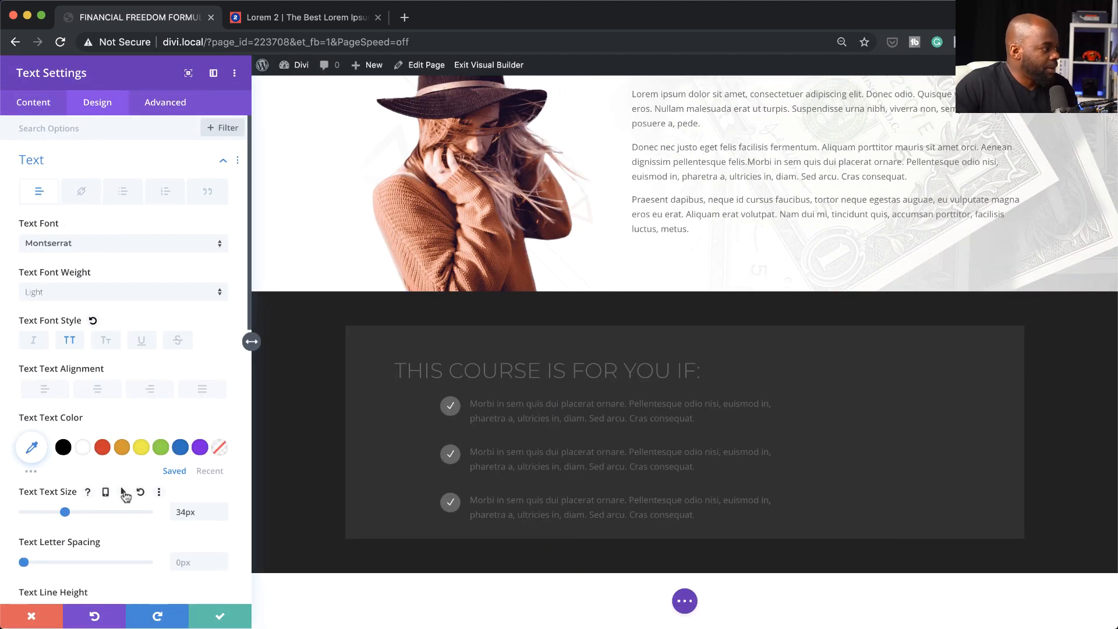
left_click(106, 494)
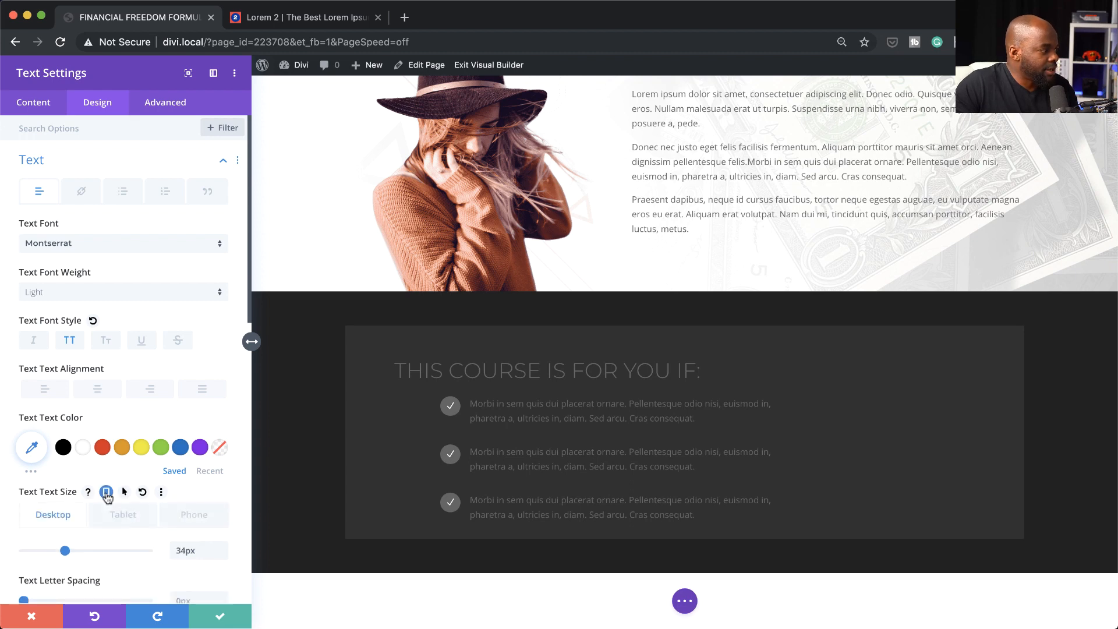
left_click(130, 516)
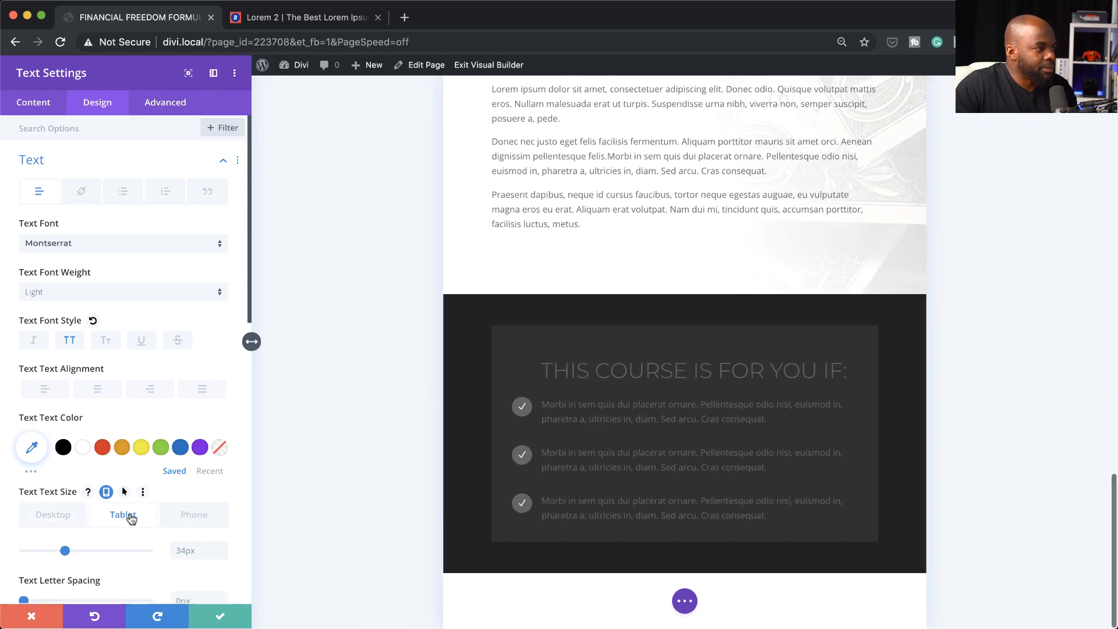
left_click(200, 518)
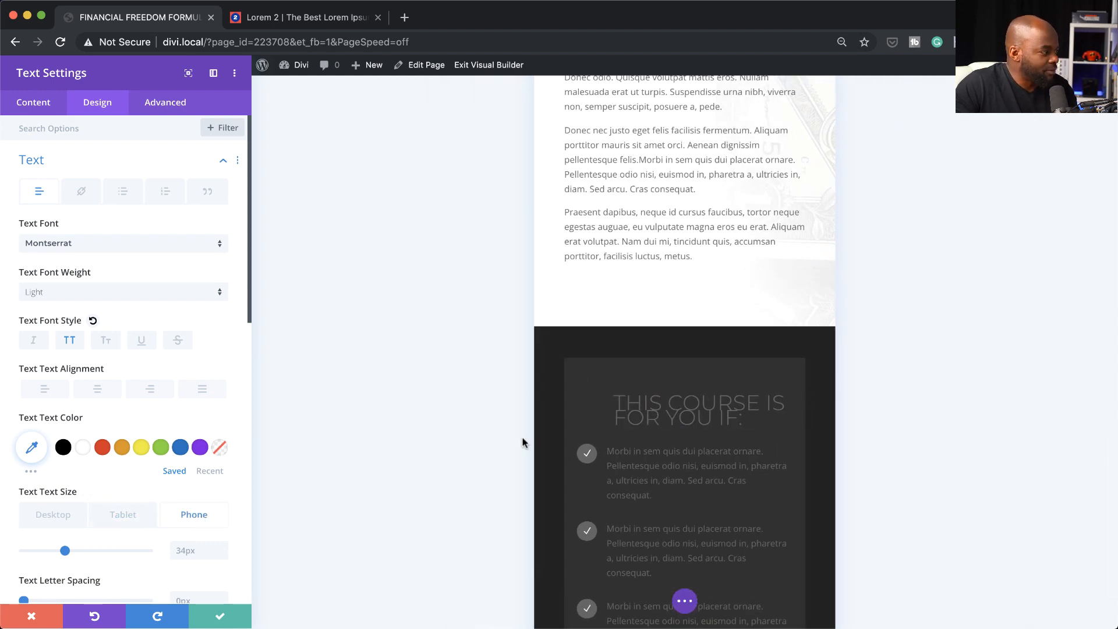
scroll(181, 524, "down", 1)
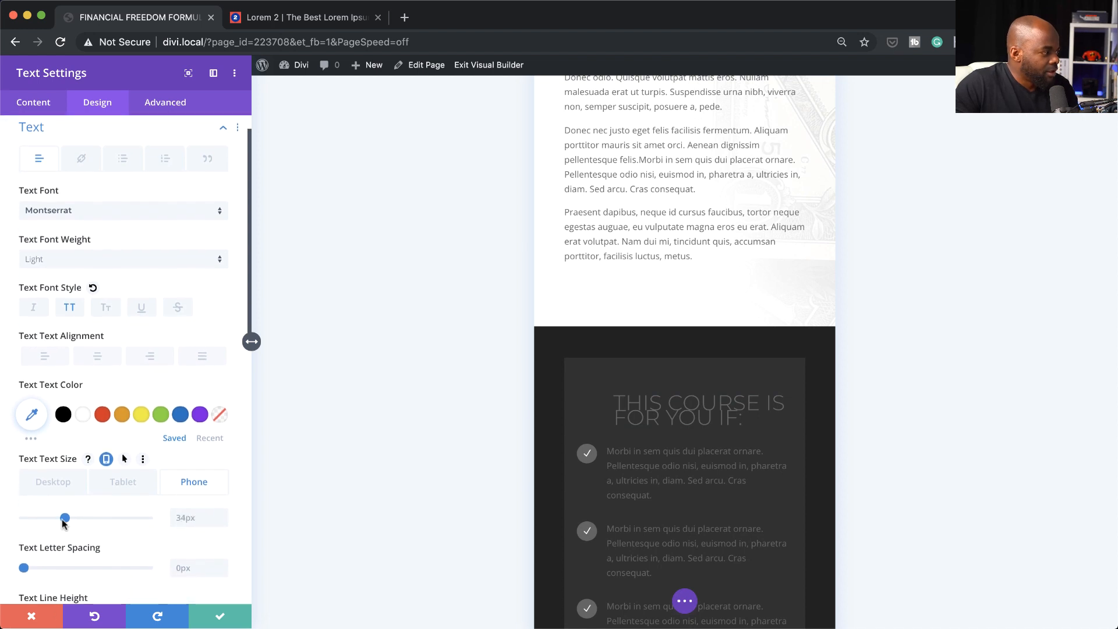
left_click_drag(63, 518, 47, 519)
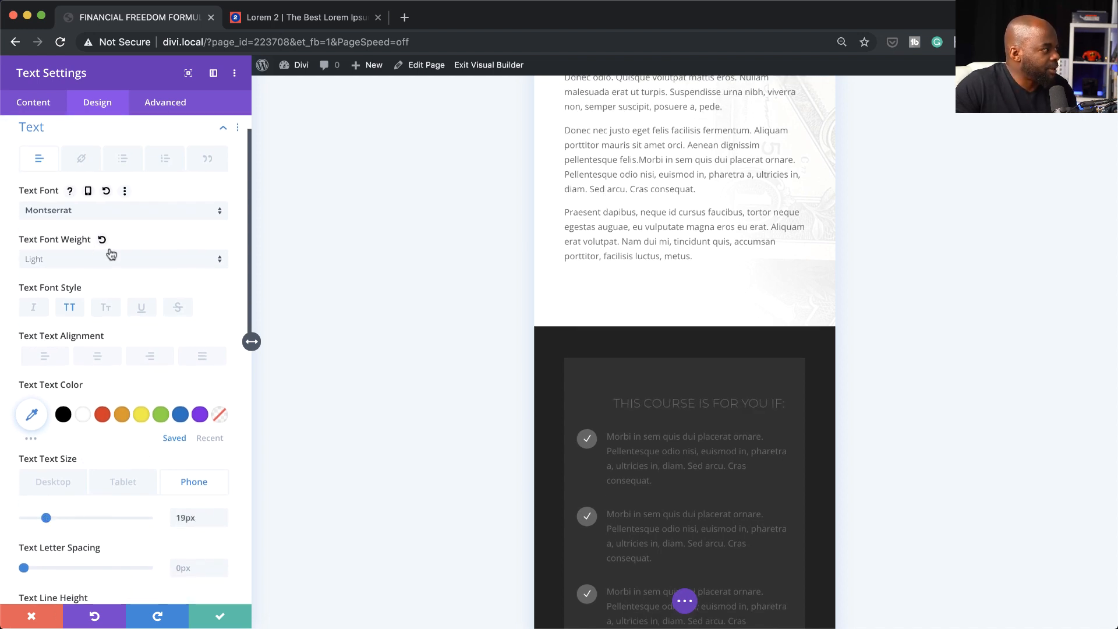
Step: Enable responsive font settings for the heading, set its phone font weight to Medium, and save the text settings
left_click(88, 191)
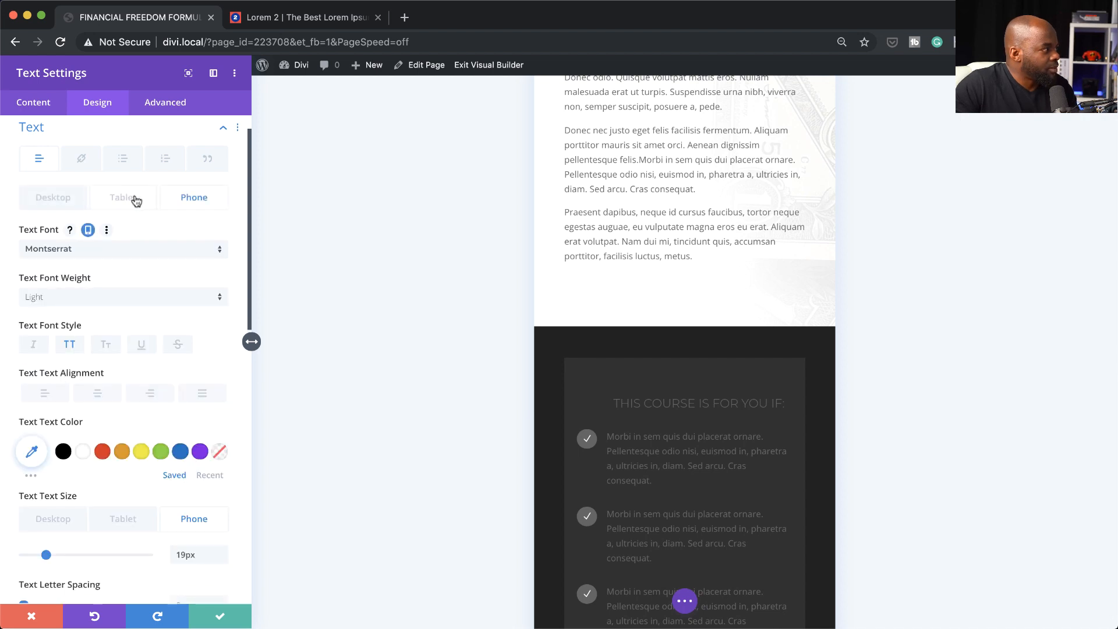
left_click(117, 297)
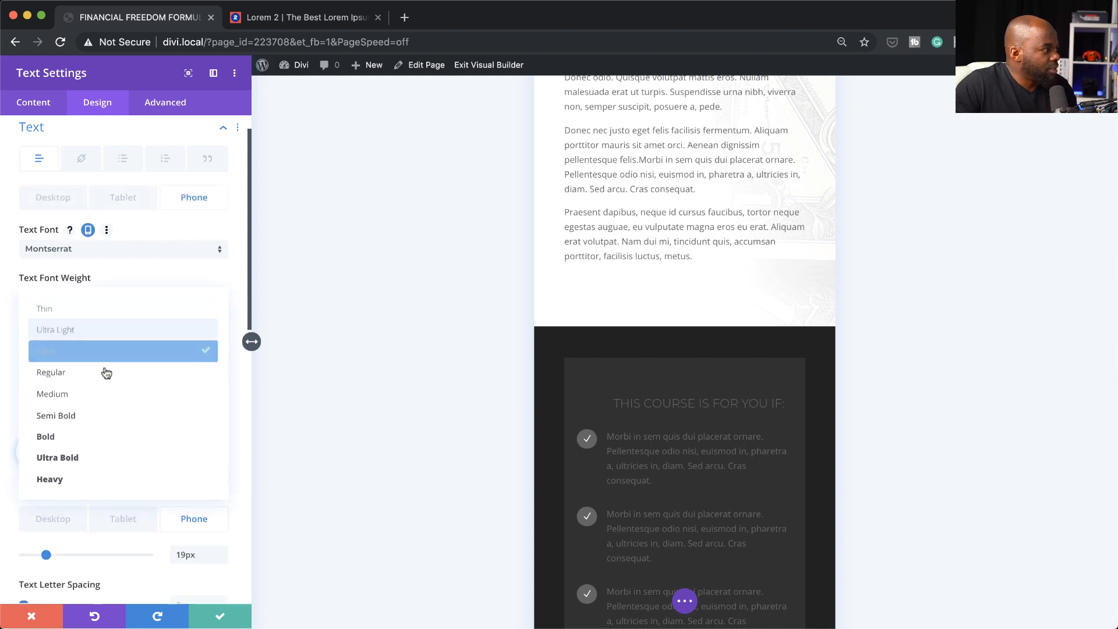
left_click(103, 393)
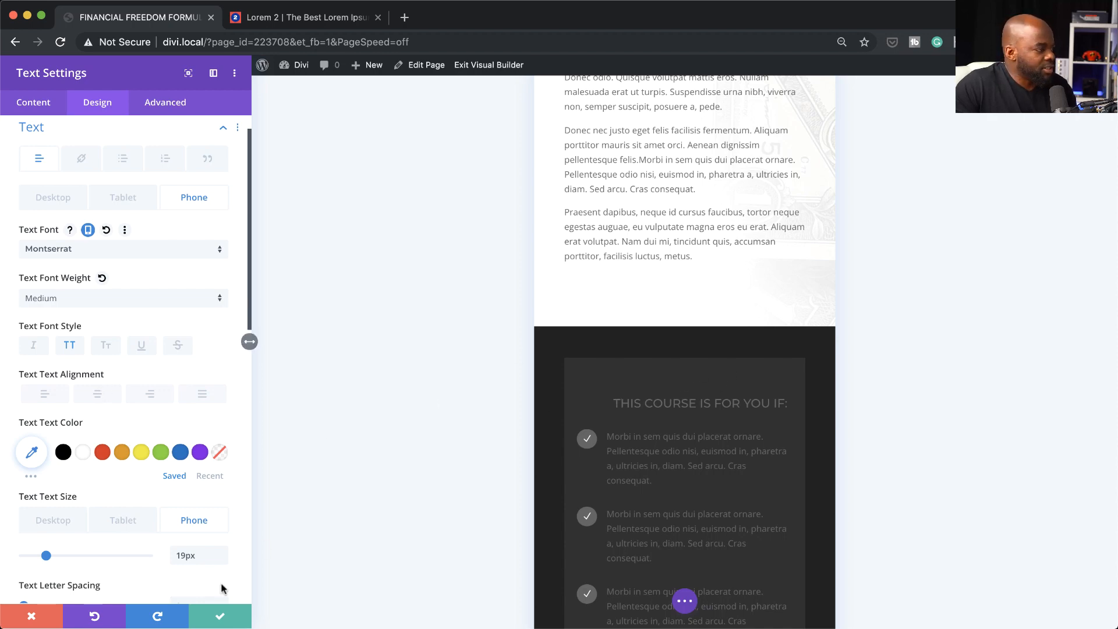
left_click(221, 617)
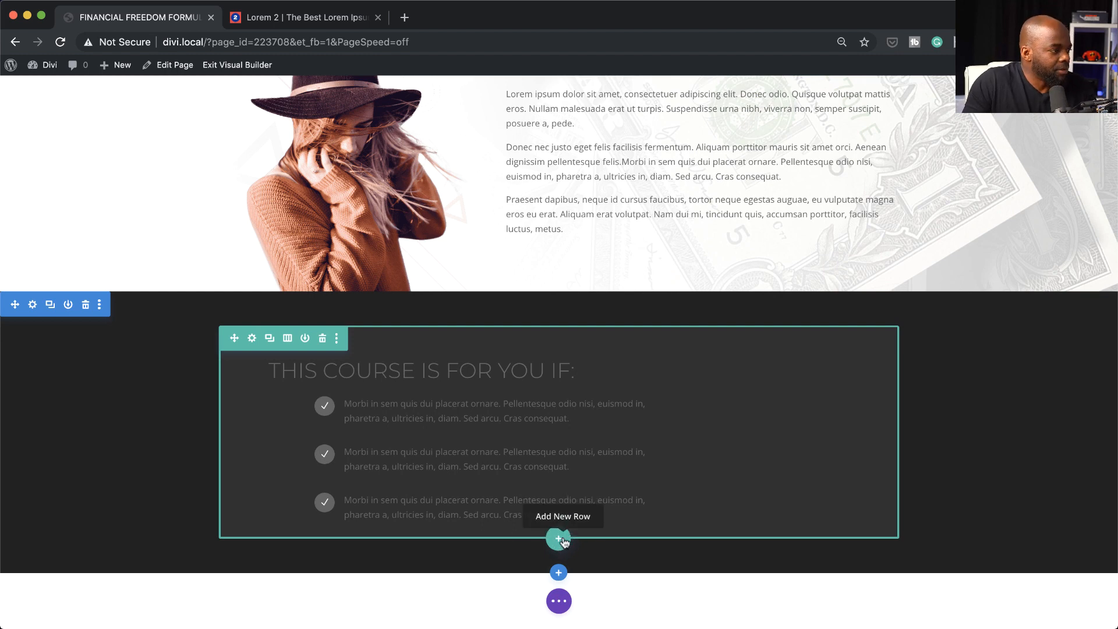
Step: Add a single-column row below the check mark row, insert an Accordion module, and delete its second item
left_click(562, 540)
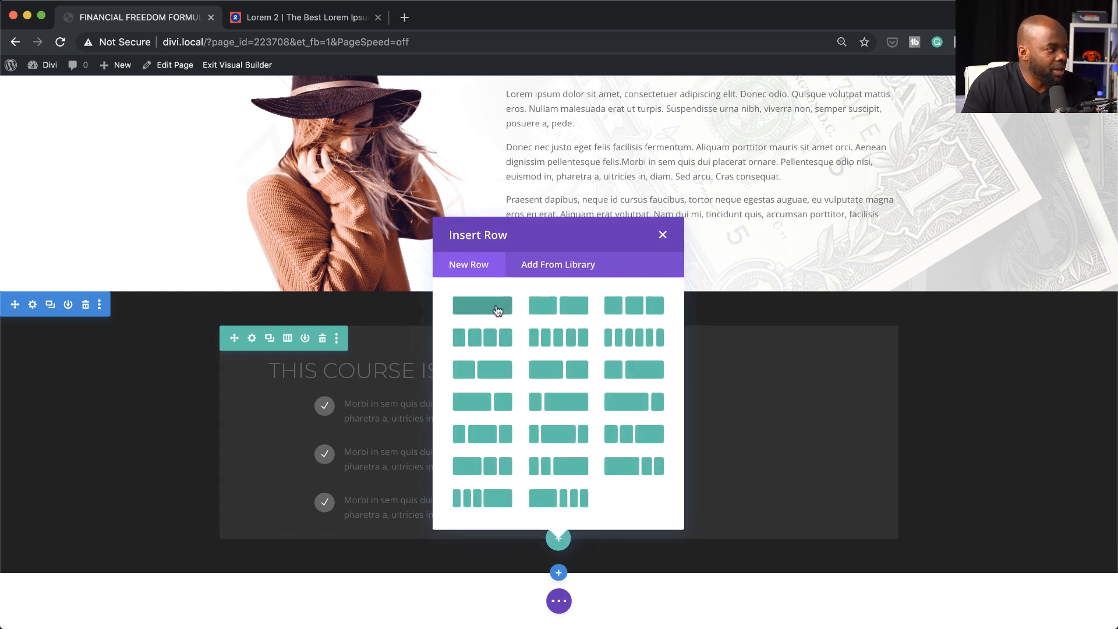
left_click(496, 310)
left_click(525, 225)
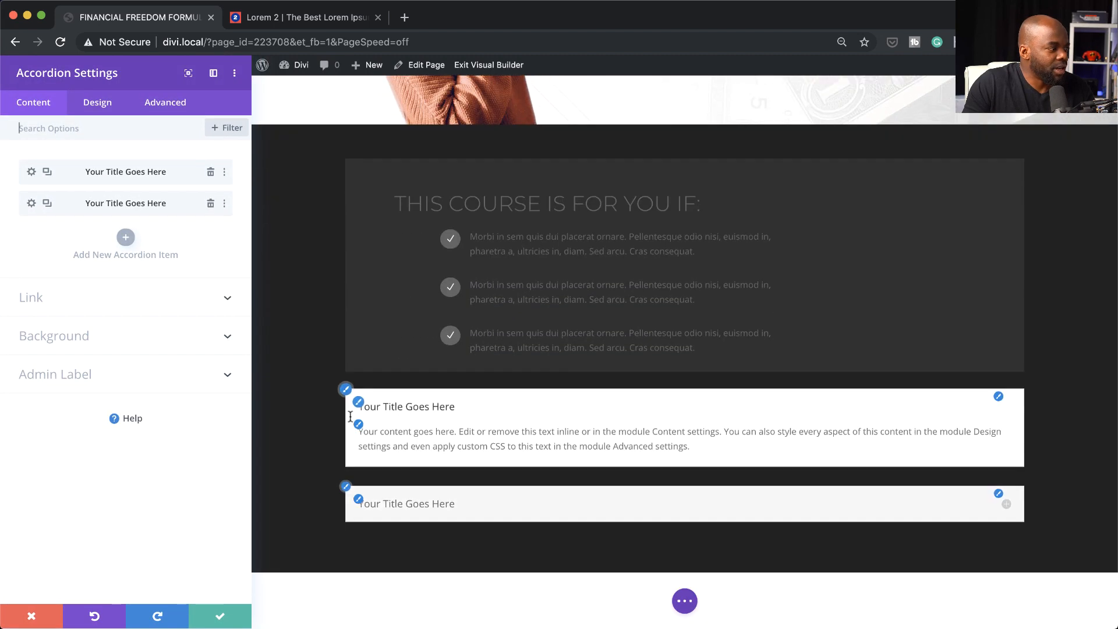
left_click(211, 203)
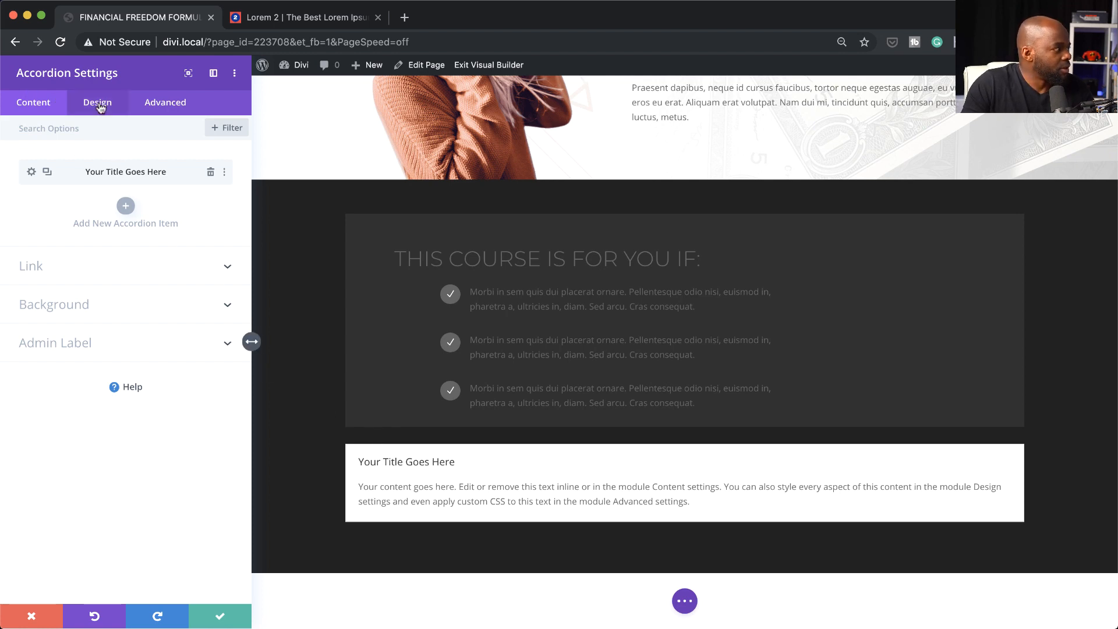
Step: Open the remaining accordion item's settings and change its title to "MODULE 1"
left_click(32, 173)
triple_click(115, 203)
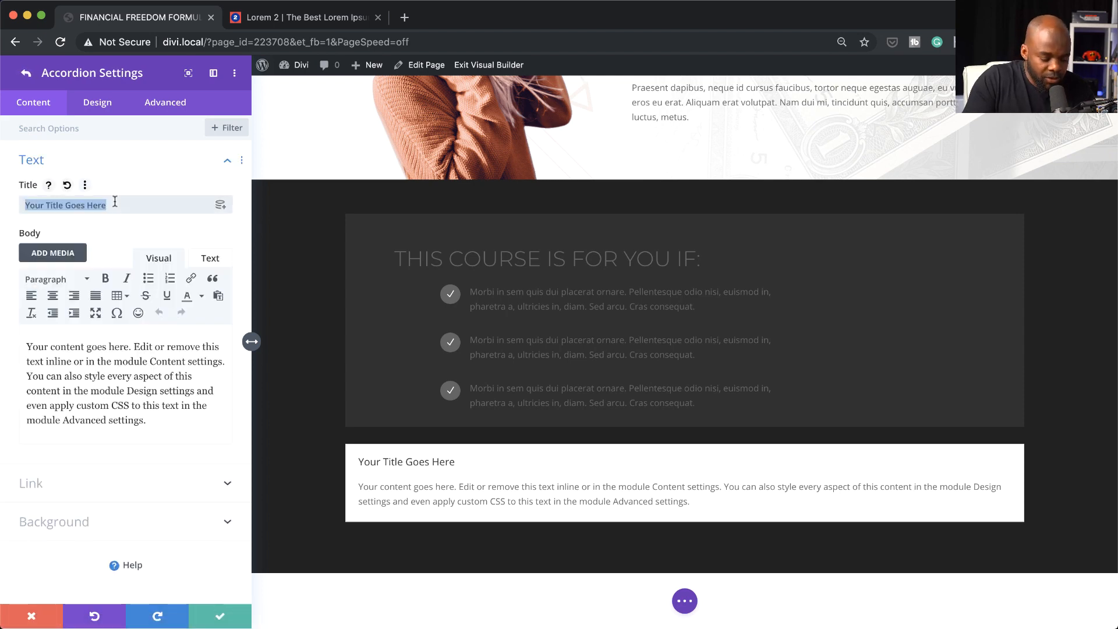
type("MO")
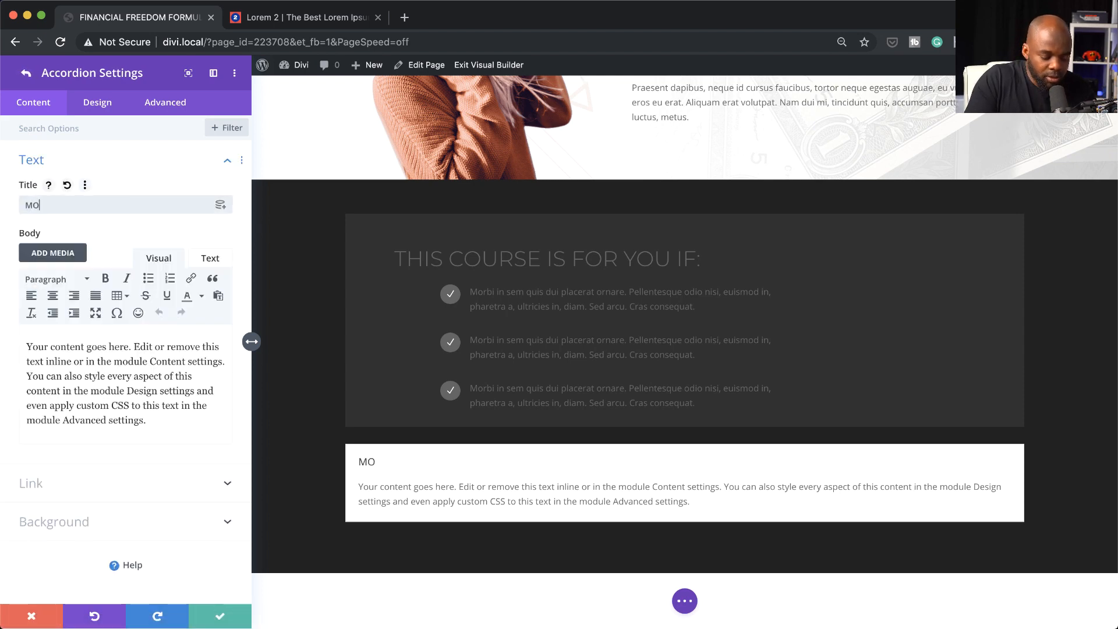
type("DULE 1")
Step: Replace the accordion item's body text with the first short paragraph from the Lorem 2 page, beginning "Lorem ipsum dolor sit amet"
left_click_drag(155, 421, 26, 344)
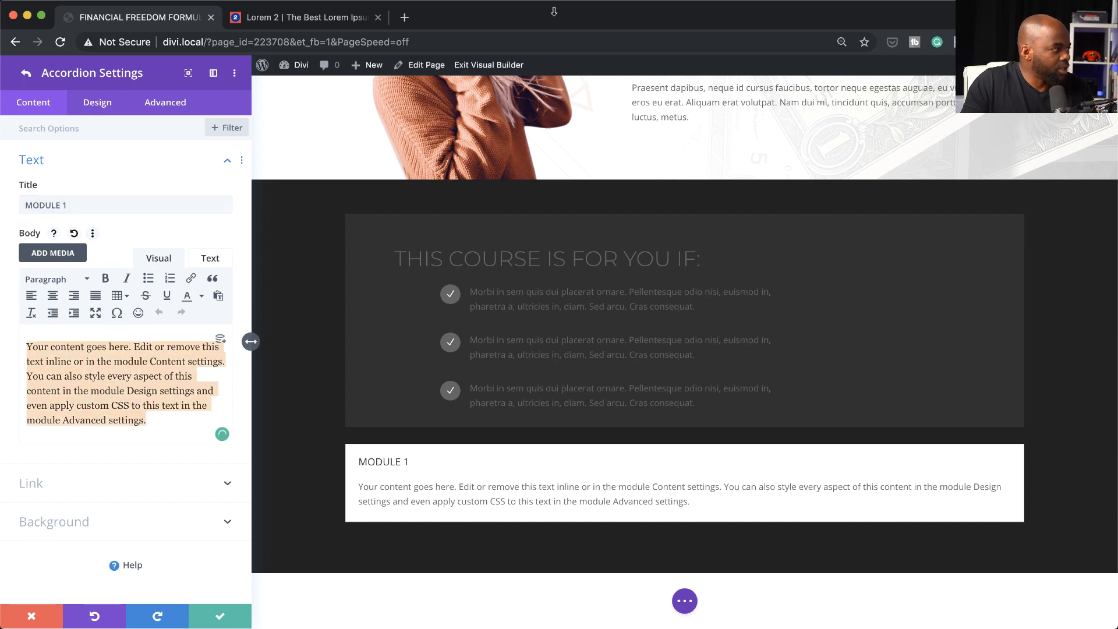
left_click(347, 21)
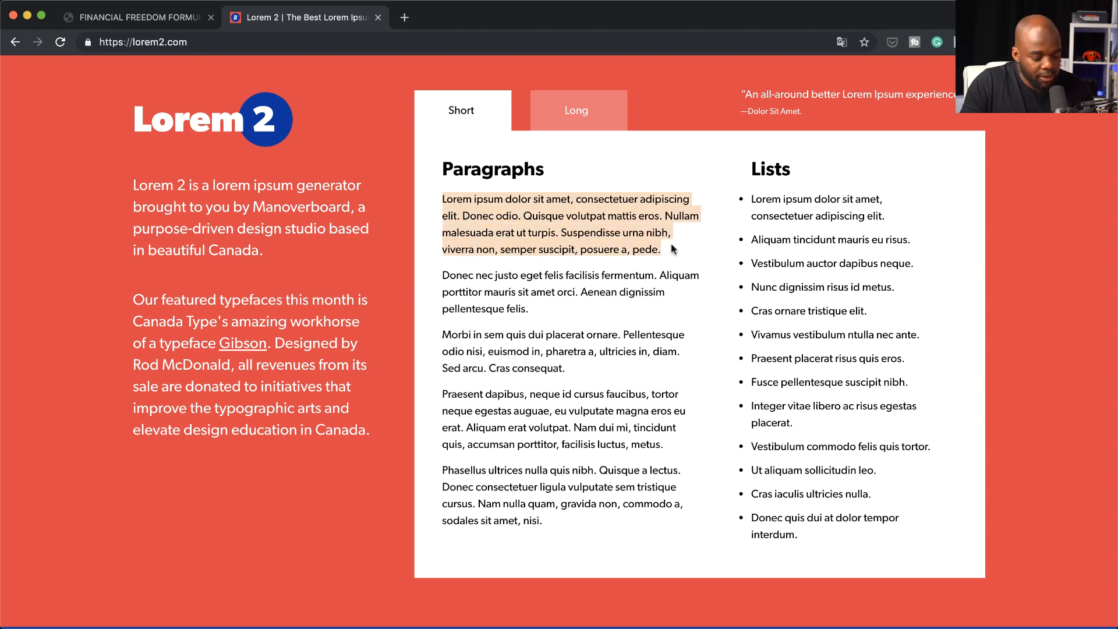
left_click(198, 12)
type("Lorem ipsum dolor sit amet, consectetuer adipiscing elit. Donec odio. Quisque volutpat mattis eros. Nullam malesuada erat ut turpis. Suspendisse urna nibh, viverra non, semper suscipit, posuere a, pede.")
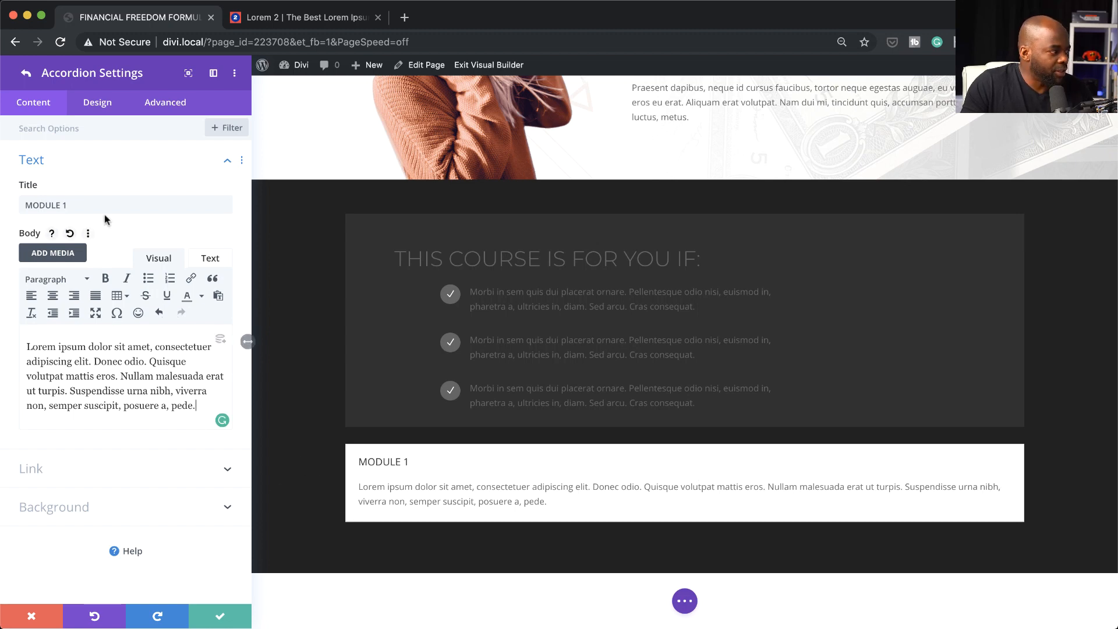
Step: Set the accordion item's title text size to 25px and its title font to Montserrat
left_click(98, 104)
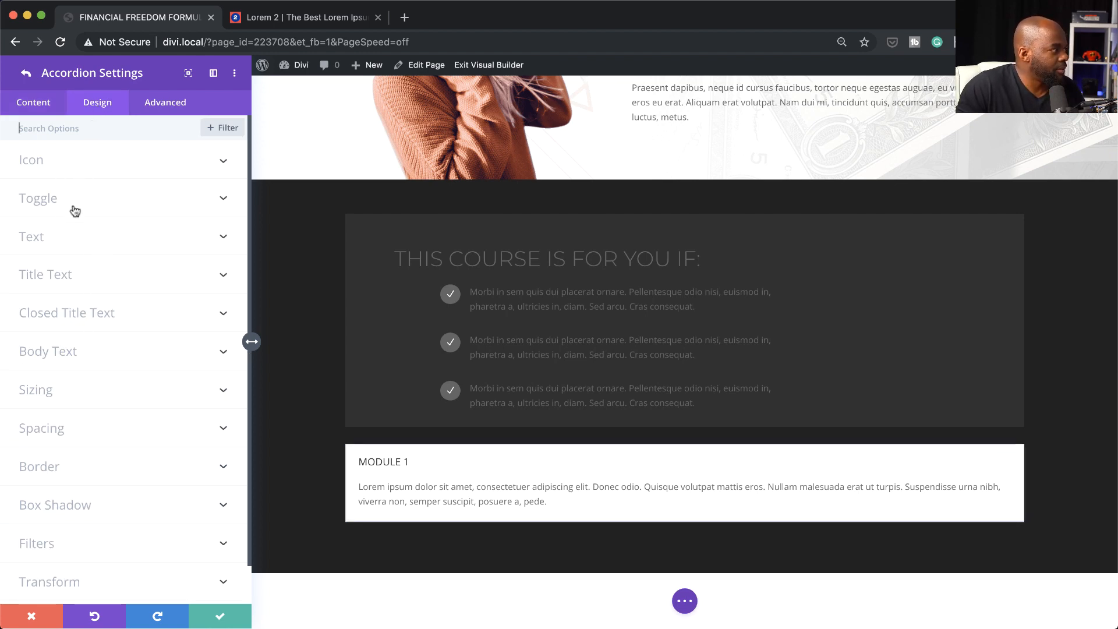
left_click(81, 278)
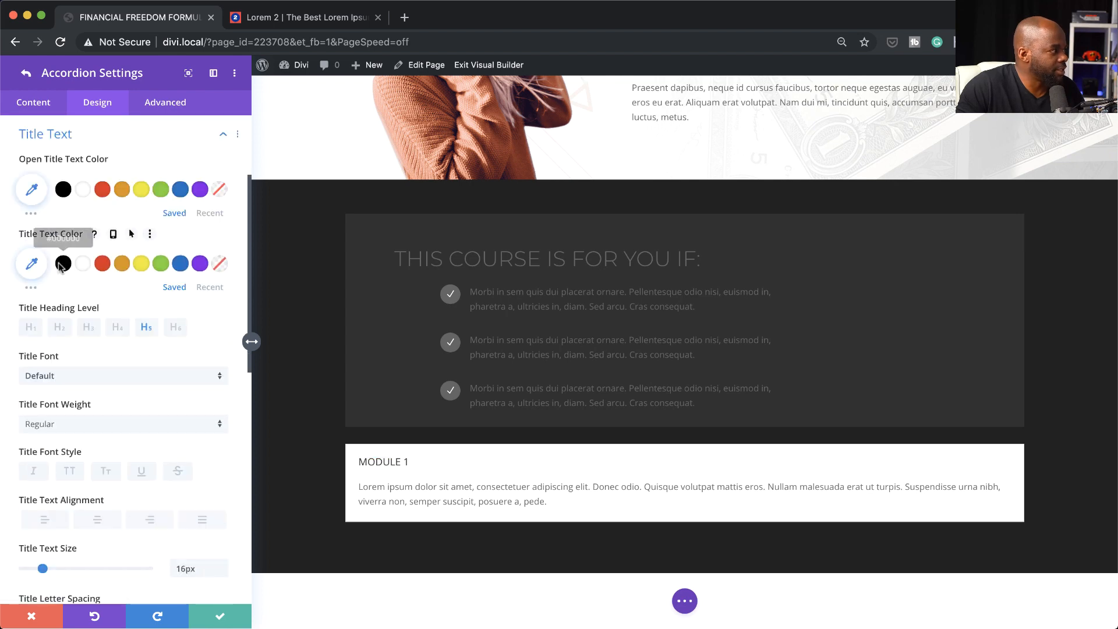
left_click_drag(42, 569, 53, 573)
left_click(70, 375)
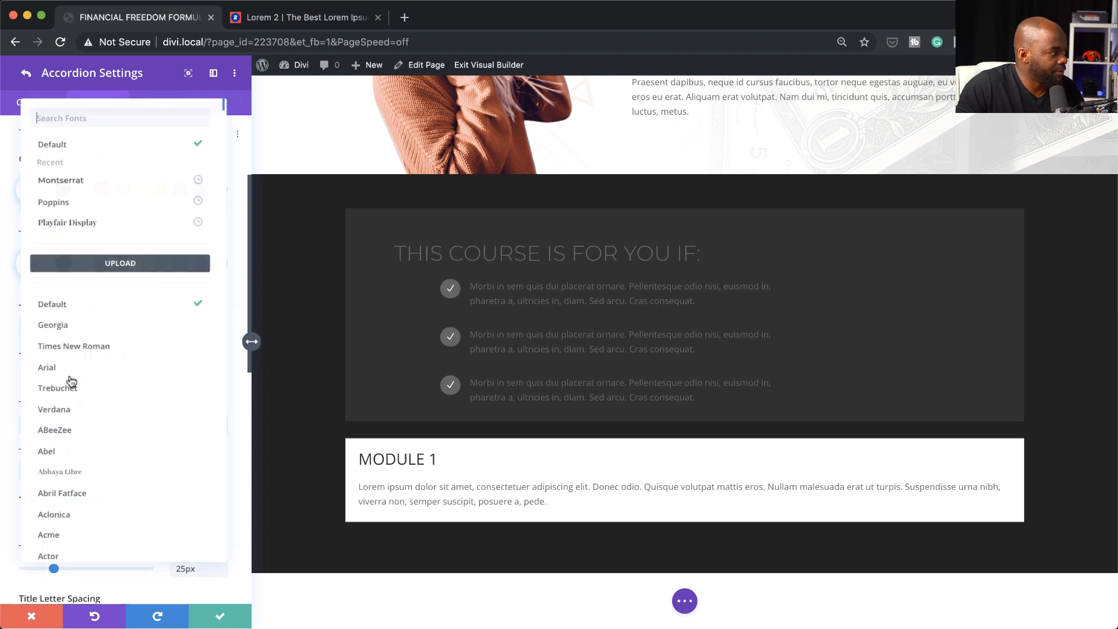
left_click(102, 181)
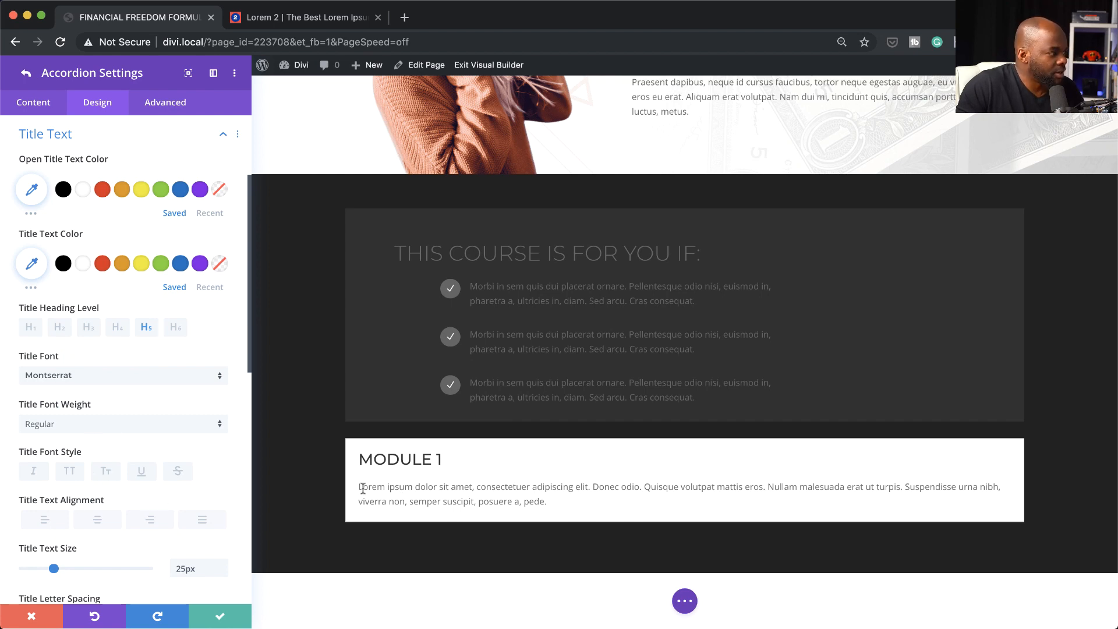
Step: Set the accordion item's body font to Montserrat
scroll(150, 522, "down", 7)
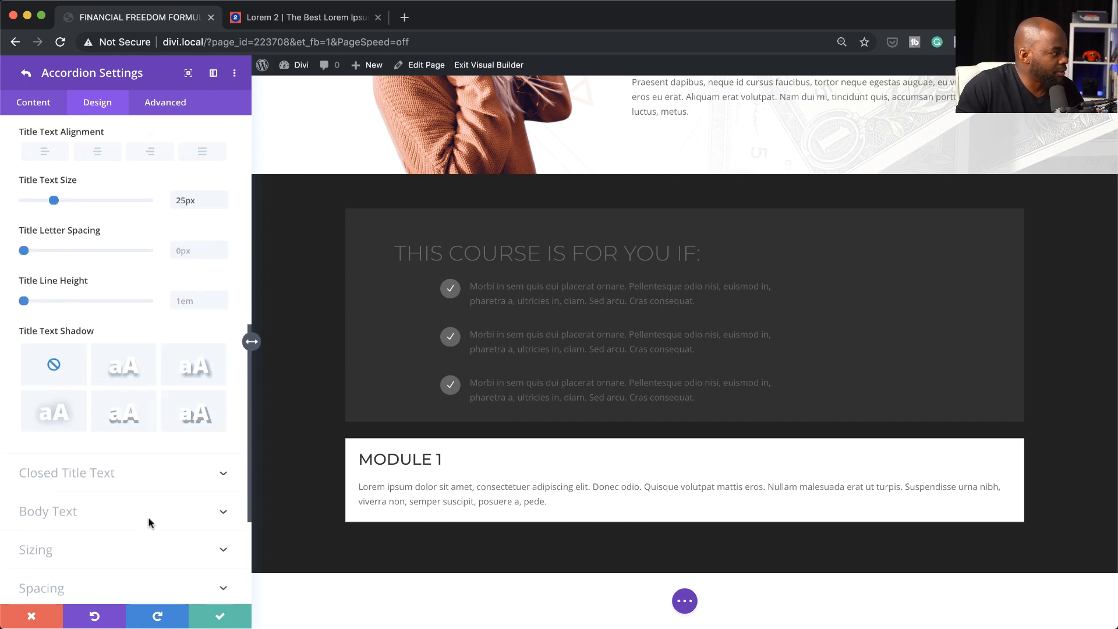
left_click(87, 516)
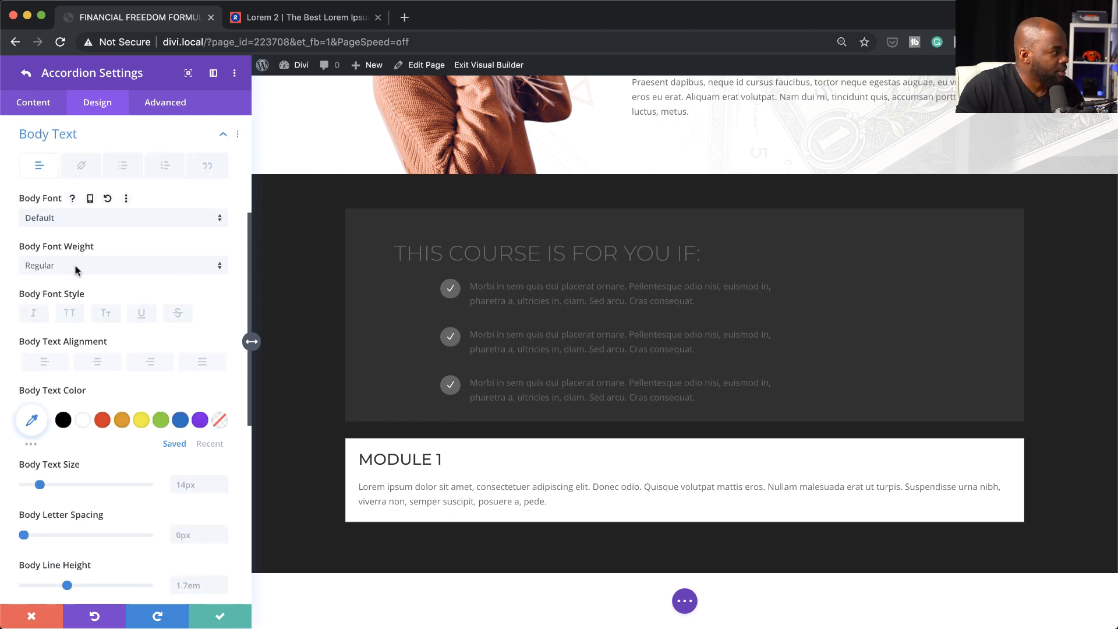
left_click(74, 220)
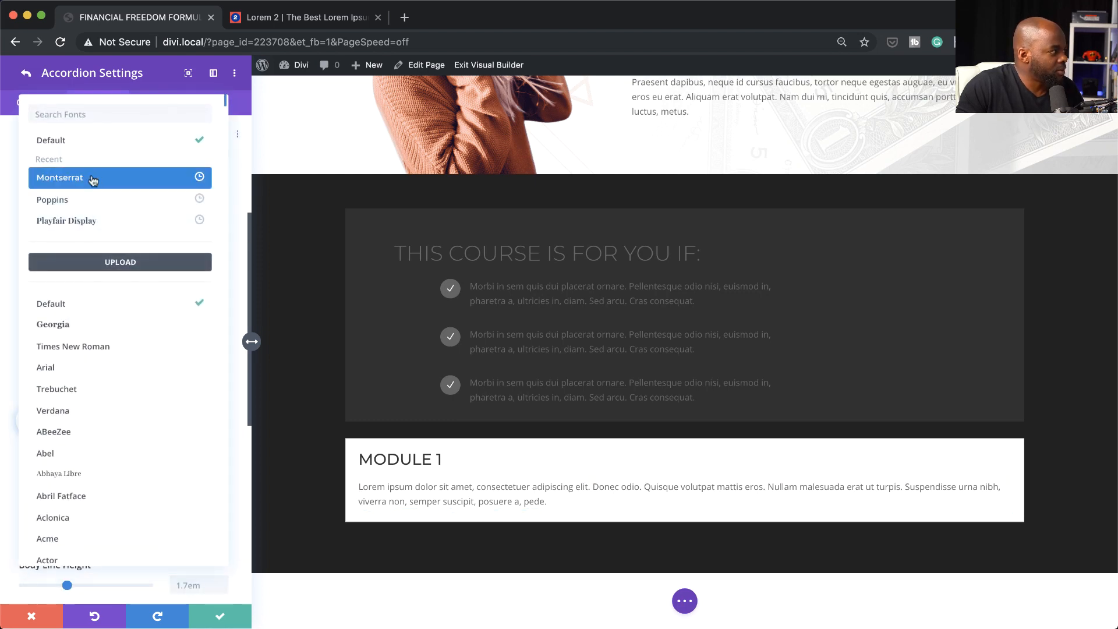
left_click(90, 178)
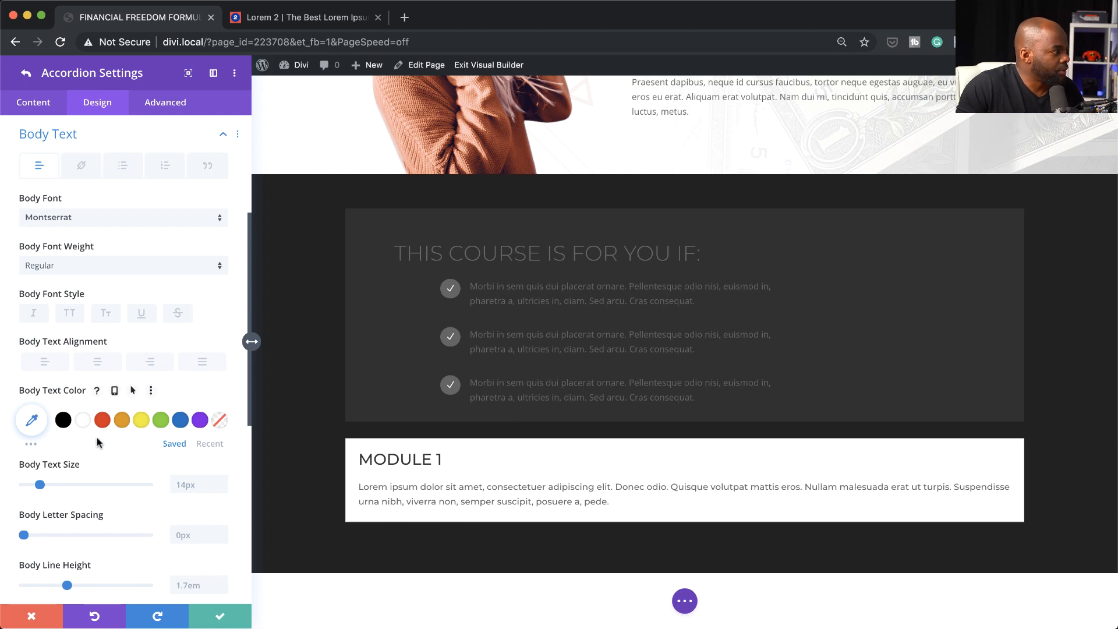
Step: Try black and then semi-transparent white, rgba(255,255,255,0.34), as the accordion item's background color
scroll(142, 467, "down", 6)
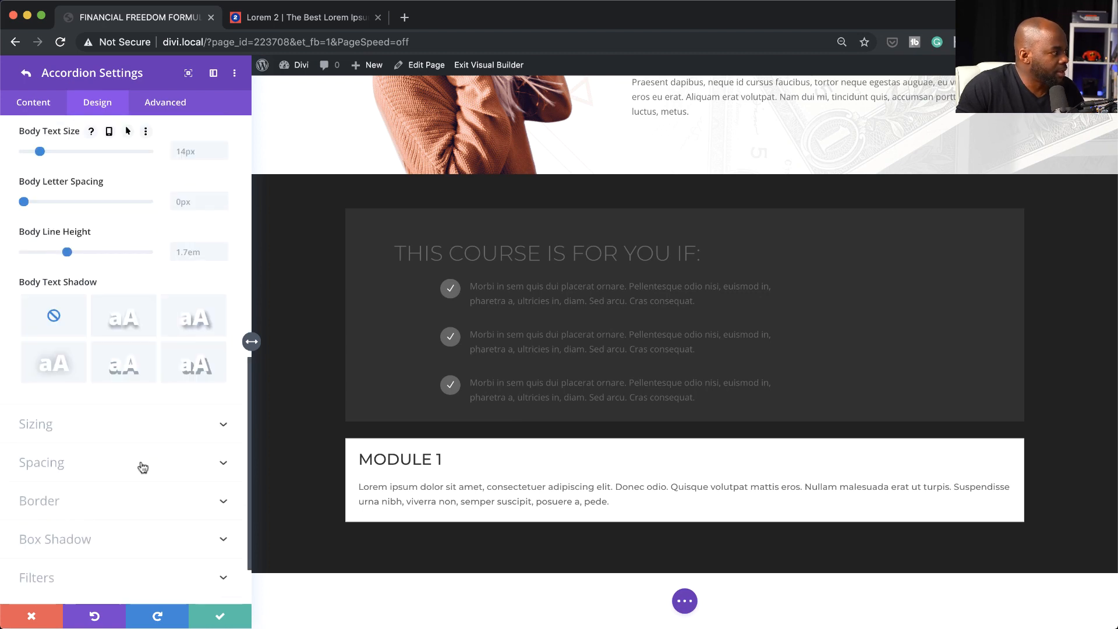
scroll(143, 467, "down", 2)
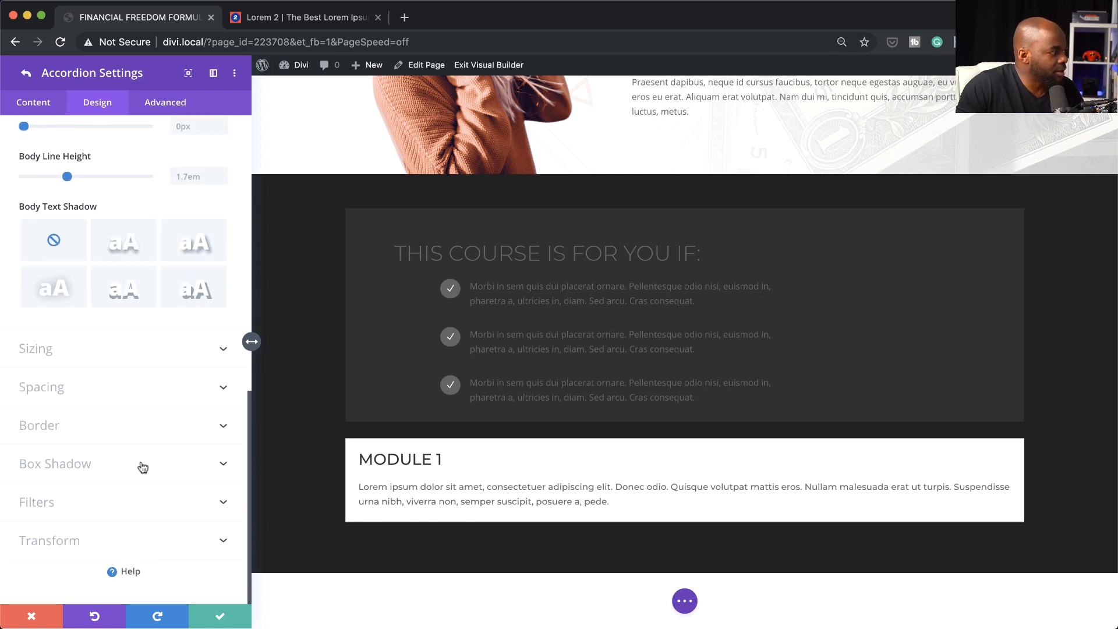
scroll(143, 467, "up", 10)
left_click(34, 106)
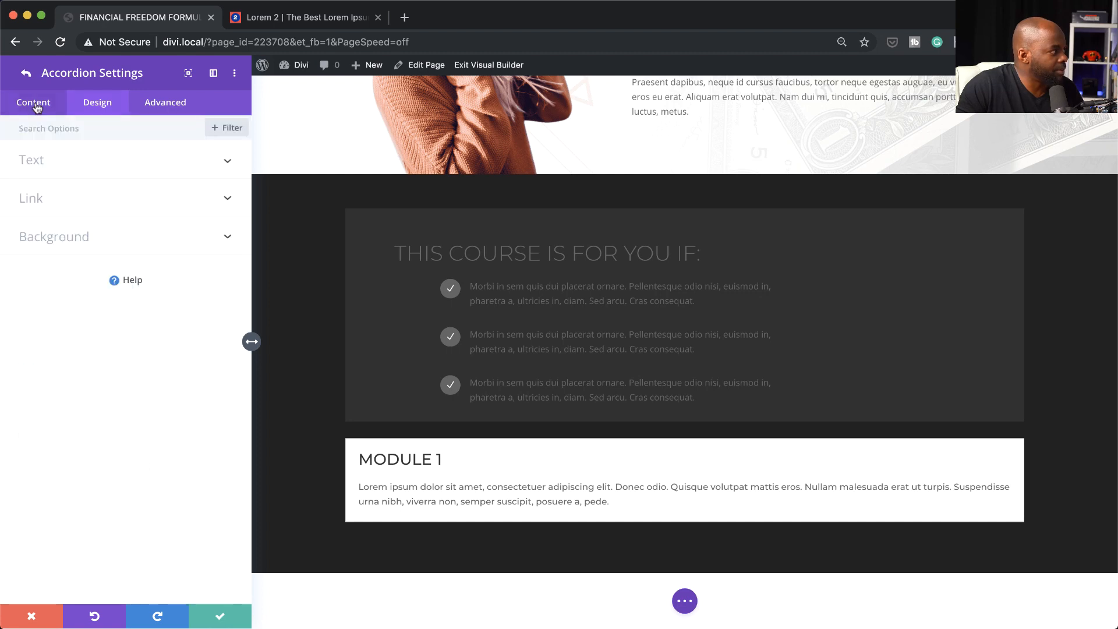
left_click(75, 239)
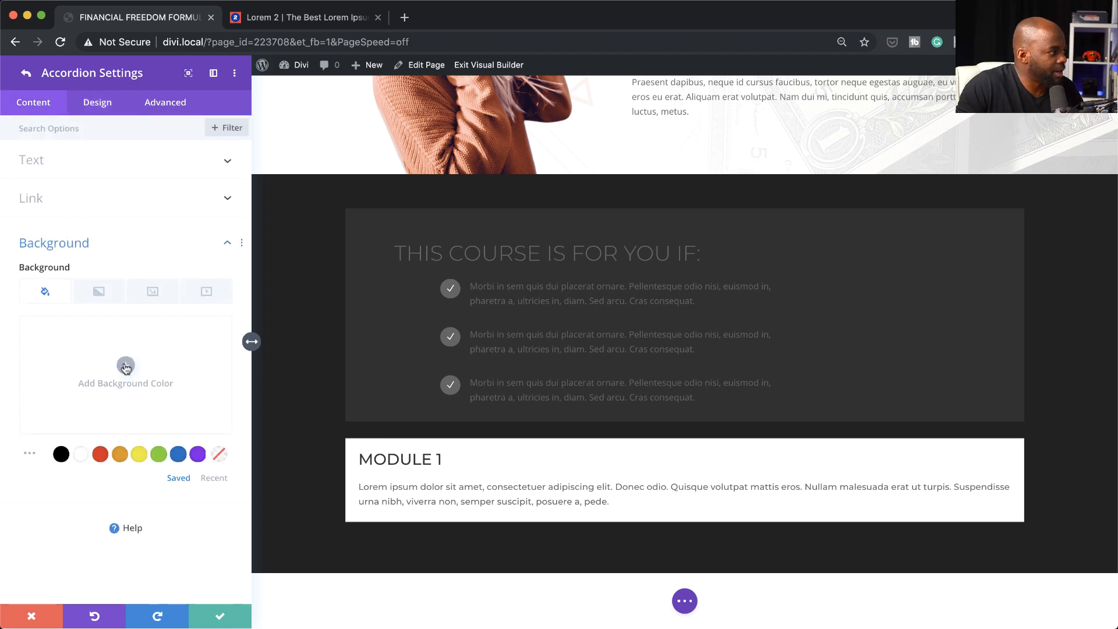
left_click(61, 454)
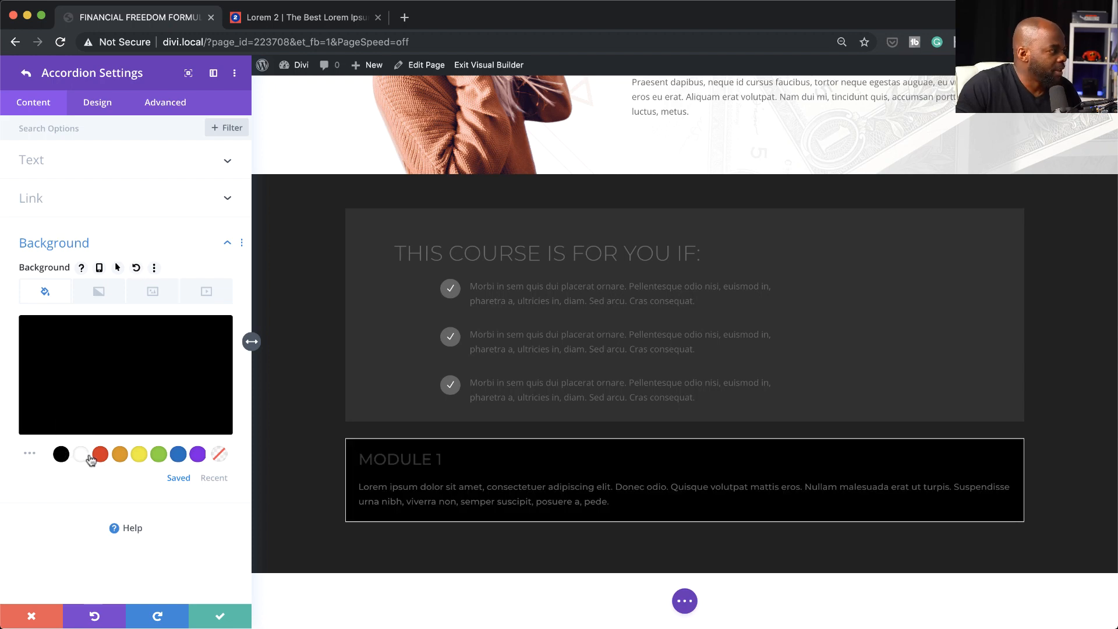
left_click(81, 455)
left_click(155, 357)
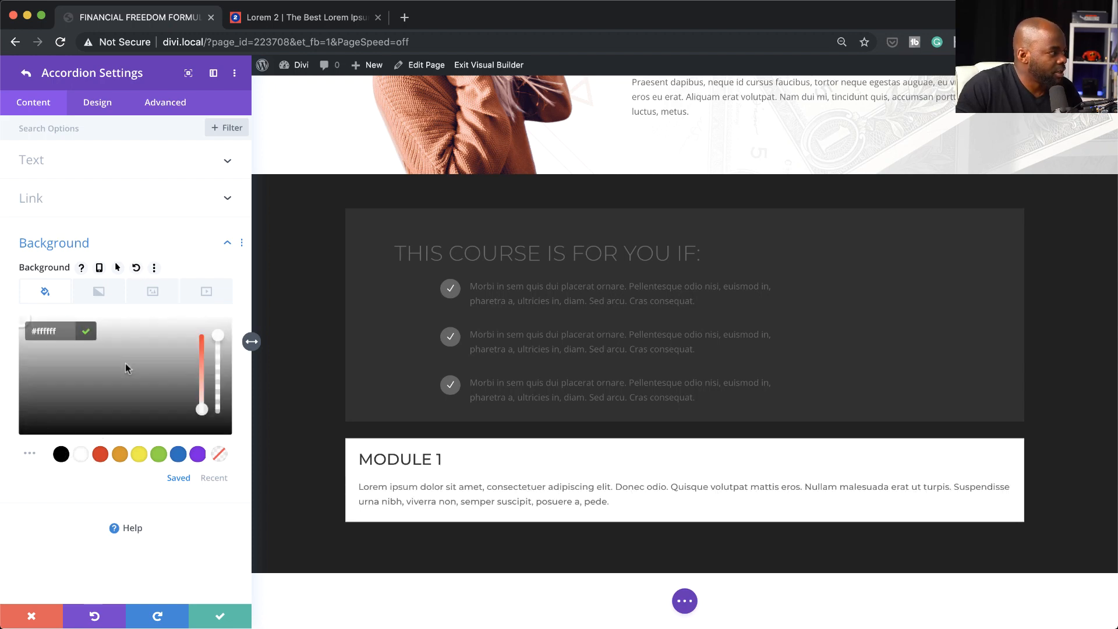
left_click_drag(217, 336, 231, 394)
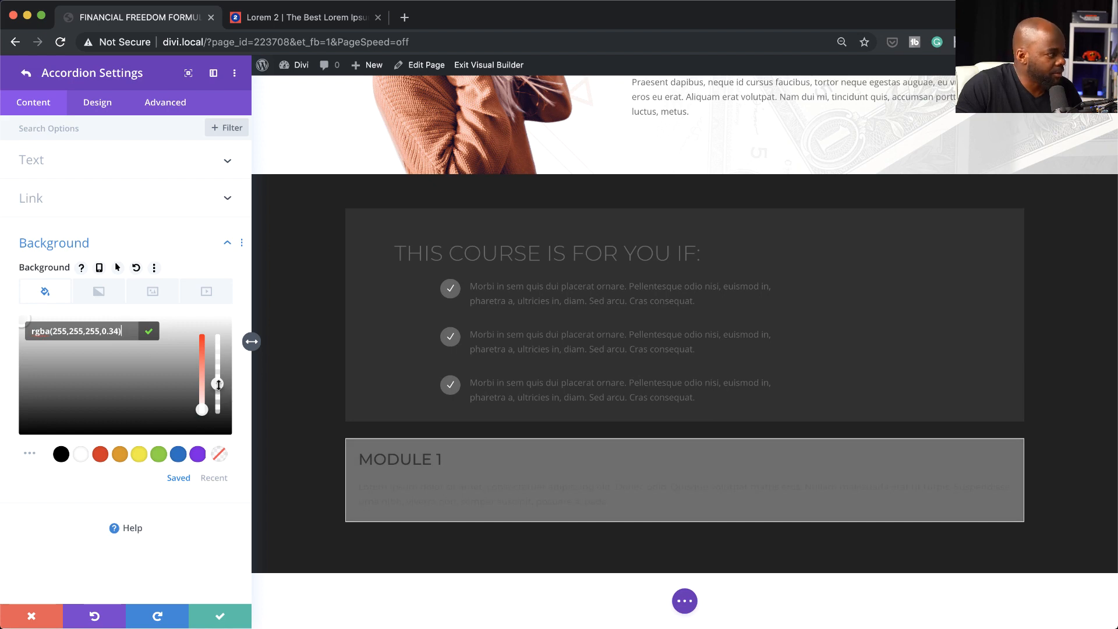
Step: Set the accordion item's background to a fully opaque neutral dark gray, slightly lighter than #3d3d3d
left_click_drag(217, 384, 217, 333)
left_click(30, 360)
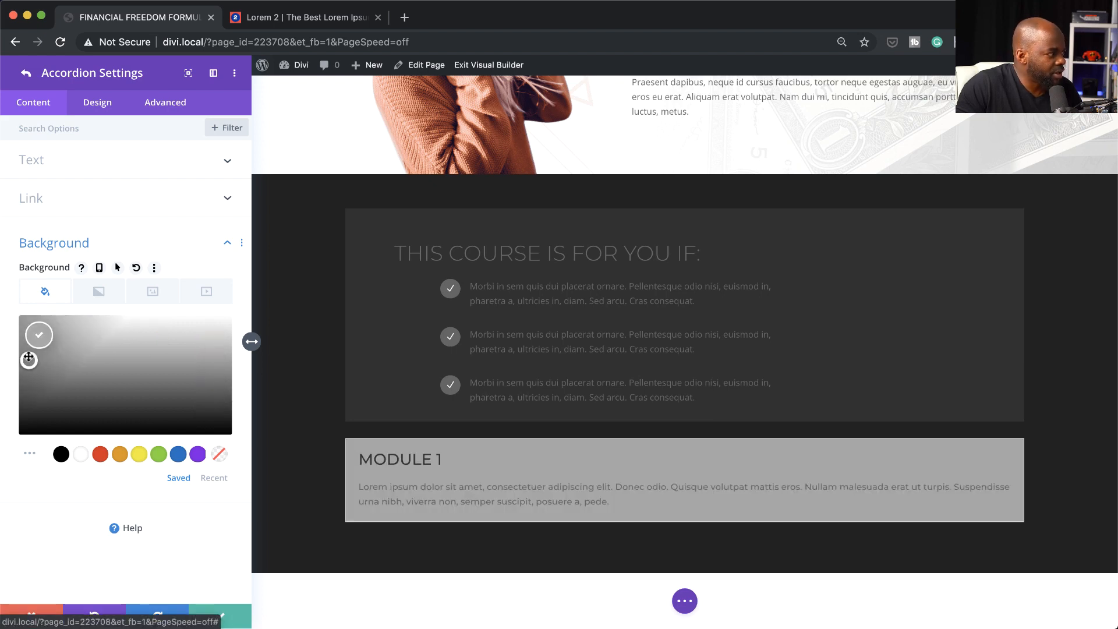
left_click_drag(30, 360, 11, 392)
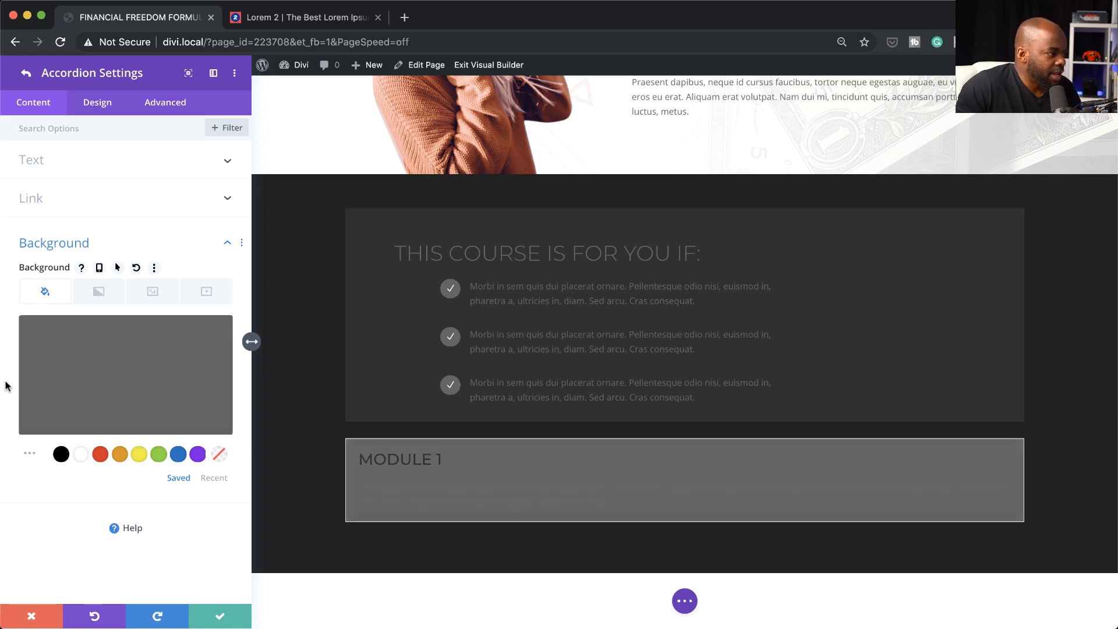
mouse_move(47, 402)
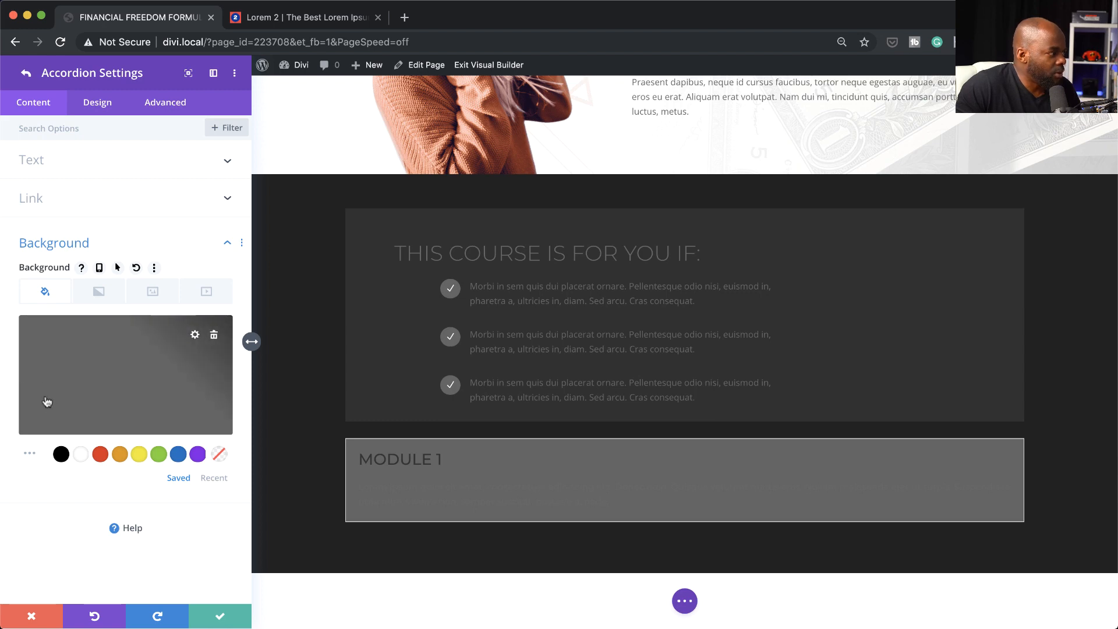
left_click(33, 373)
left_click(20, 410)
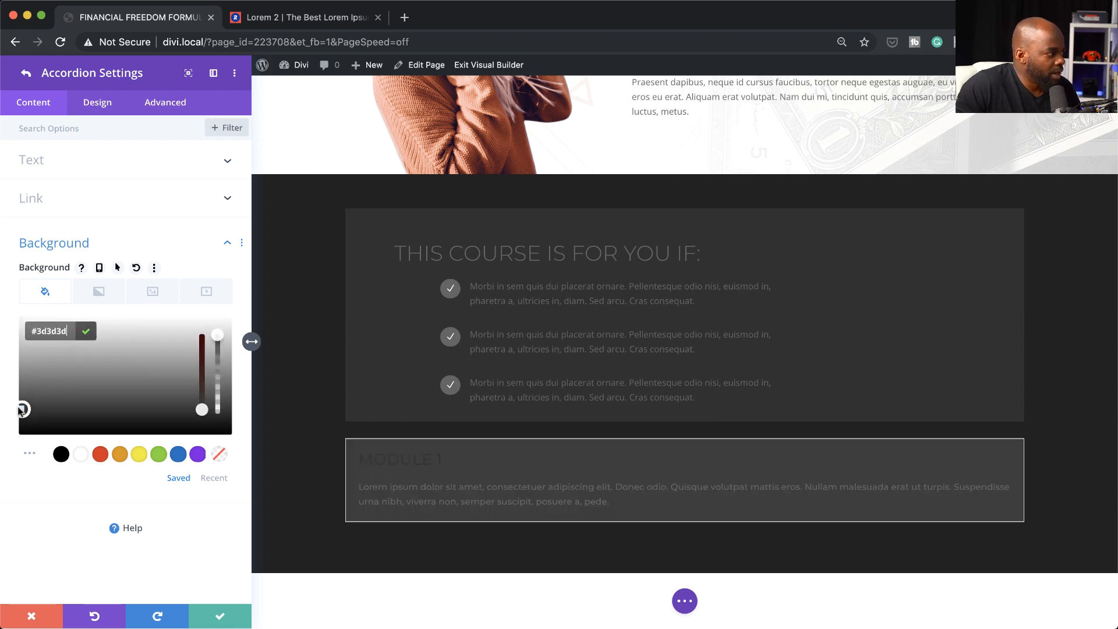
left_click(21, 402)
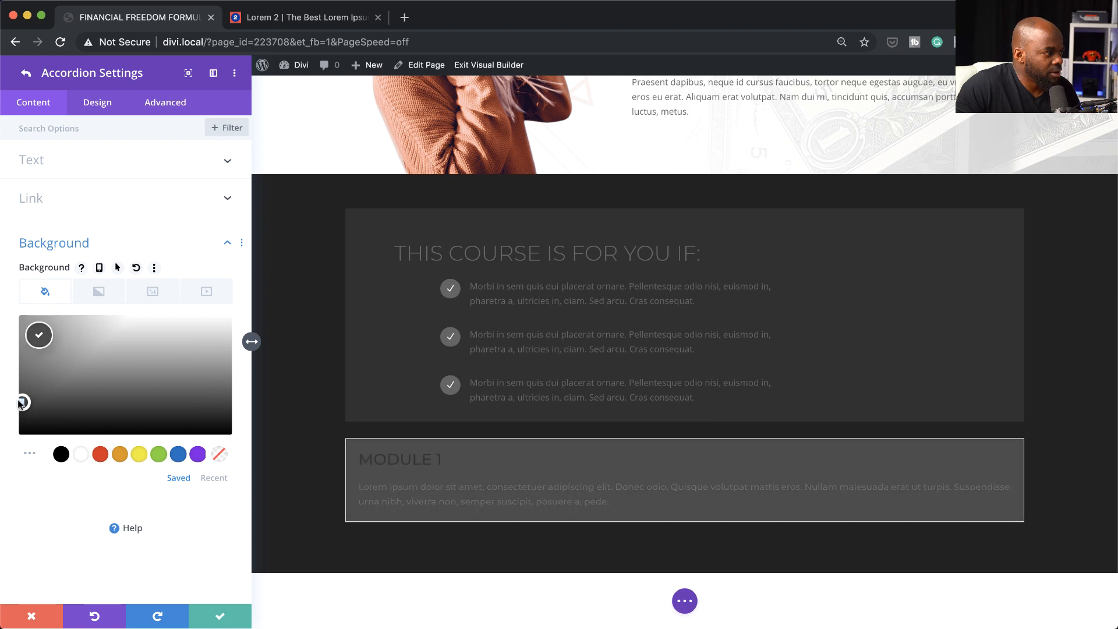
Step: Set the accordion item's open title text color to white (#ffffff)
left_click(99, 103)
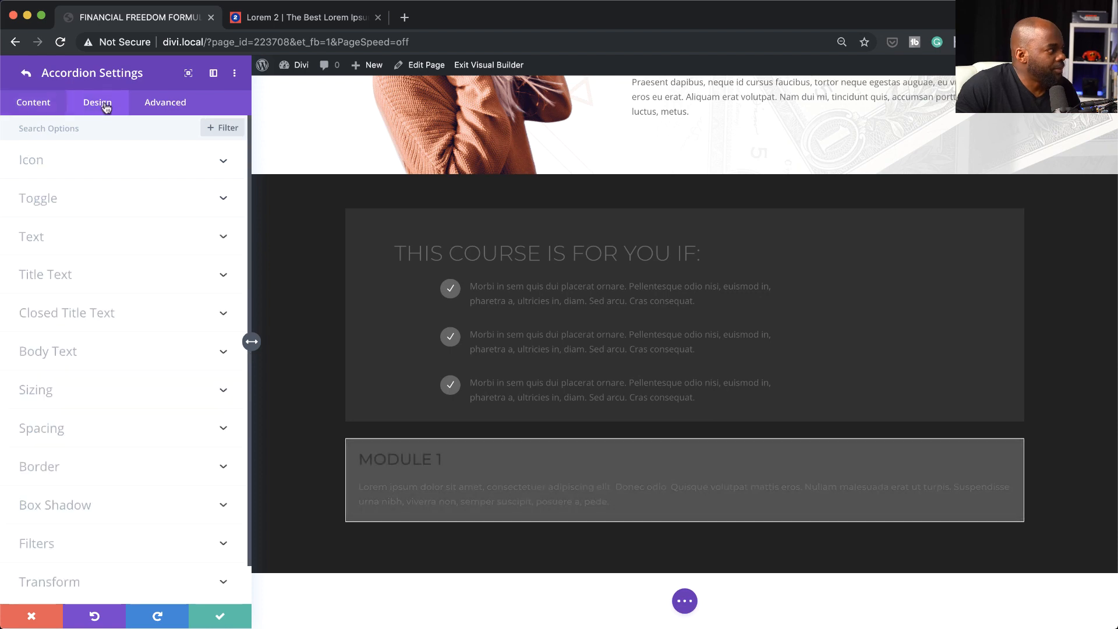
left_click(80, 284)
left_click(83, 191)
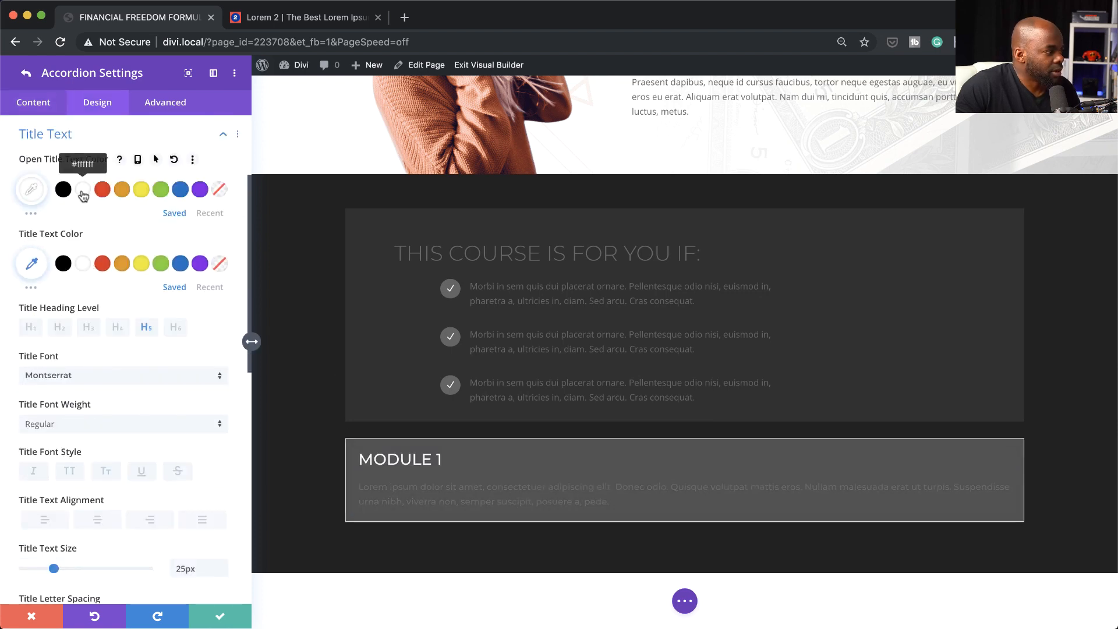
Step: Set the accordion item's body text color to semi-transparent white, rgba(255,255,255,0.63)
scroll(121, 429, "down", 10)
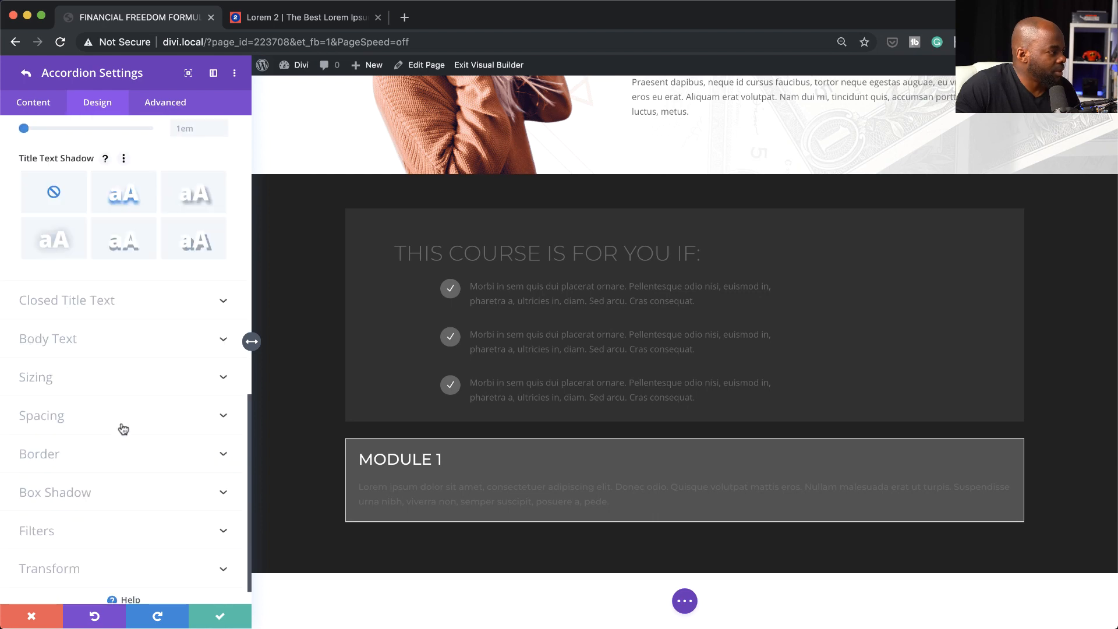
left_click(93, 336)
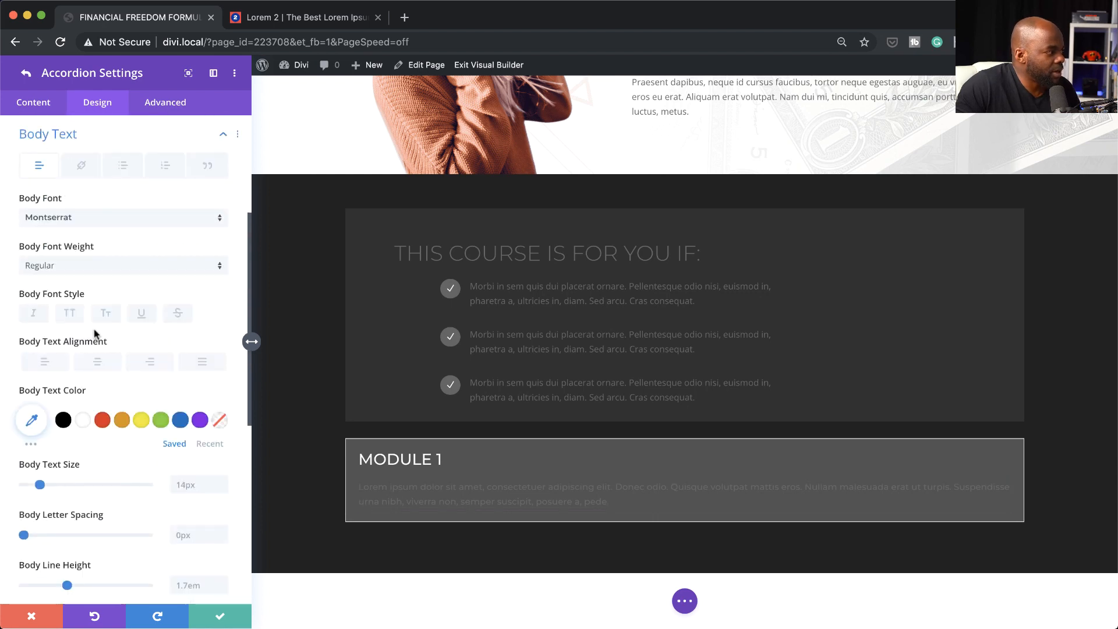
left_click(82, 420)
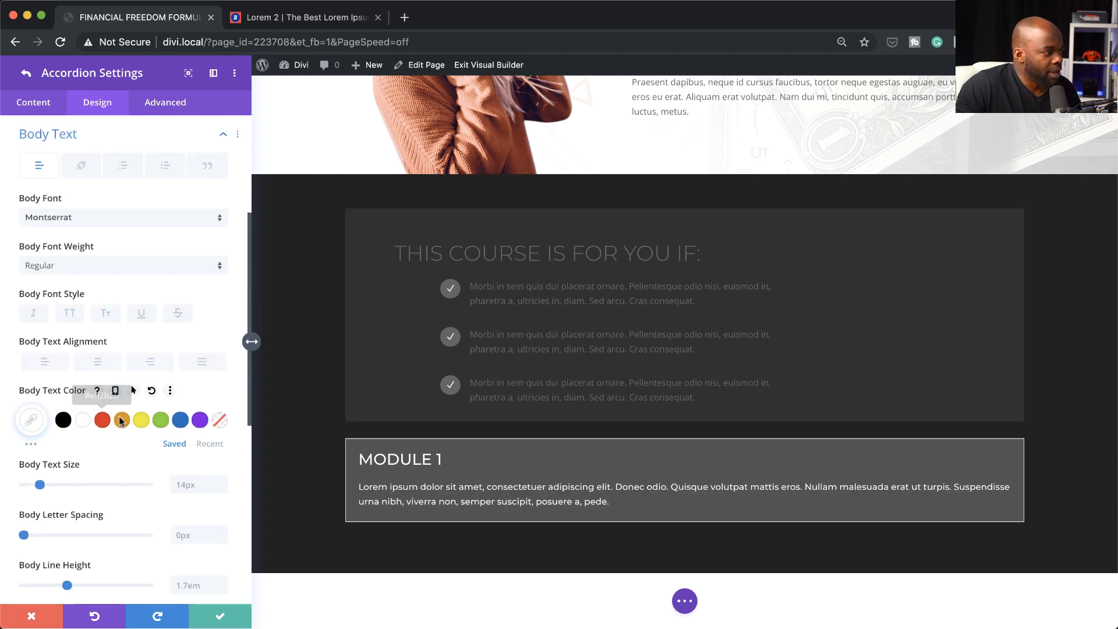
left_click(30, 420)
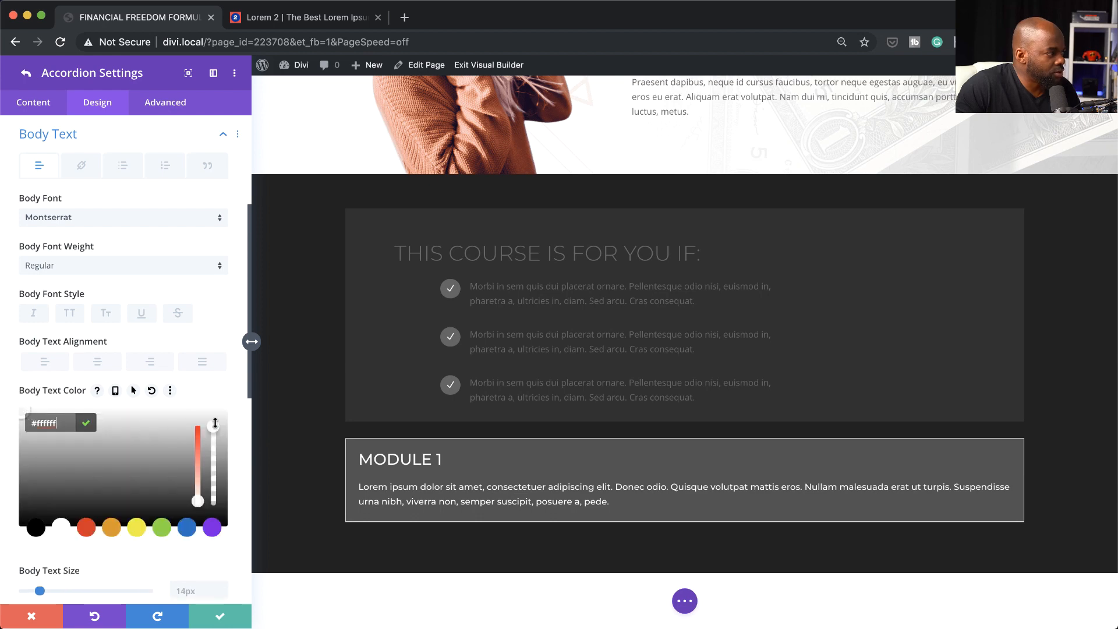
left_click_drag(214, 429, 219, 469)
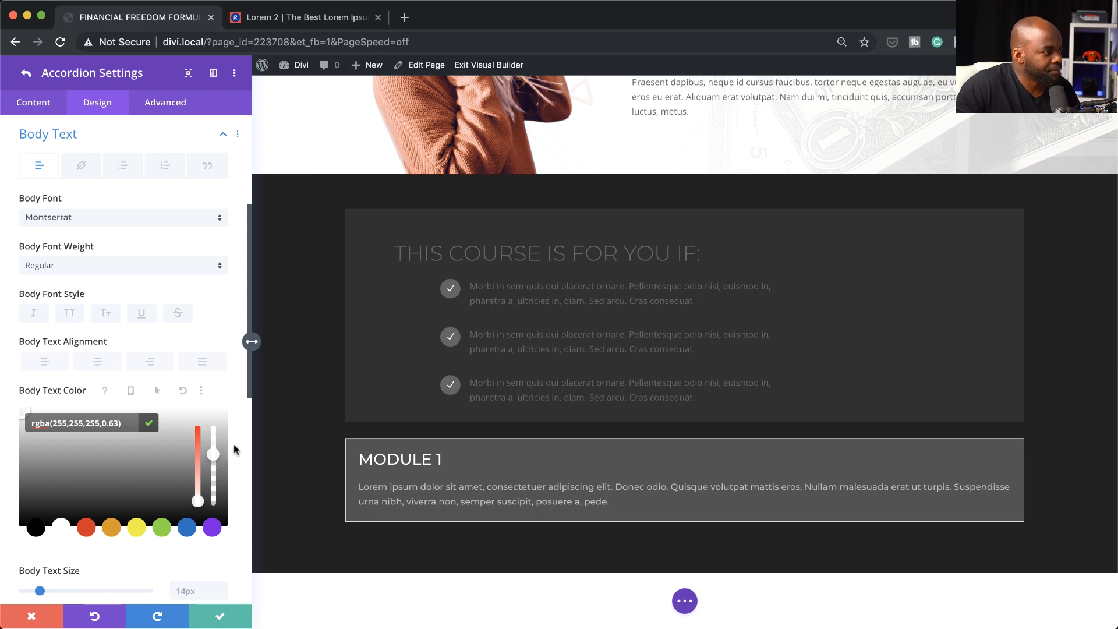
Step: Set the accordion item's border color to rgba(217,217,217,0.16) and leave the accordion settings
scroll(137, 541, "down", 10)
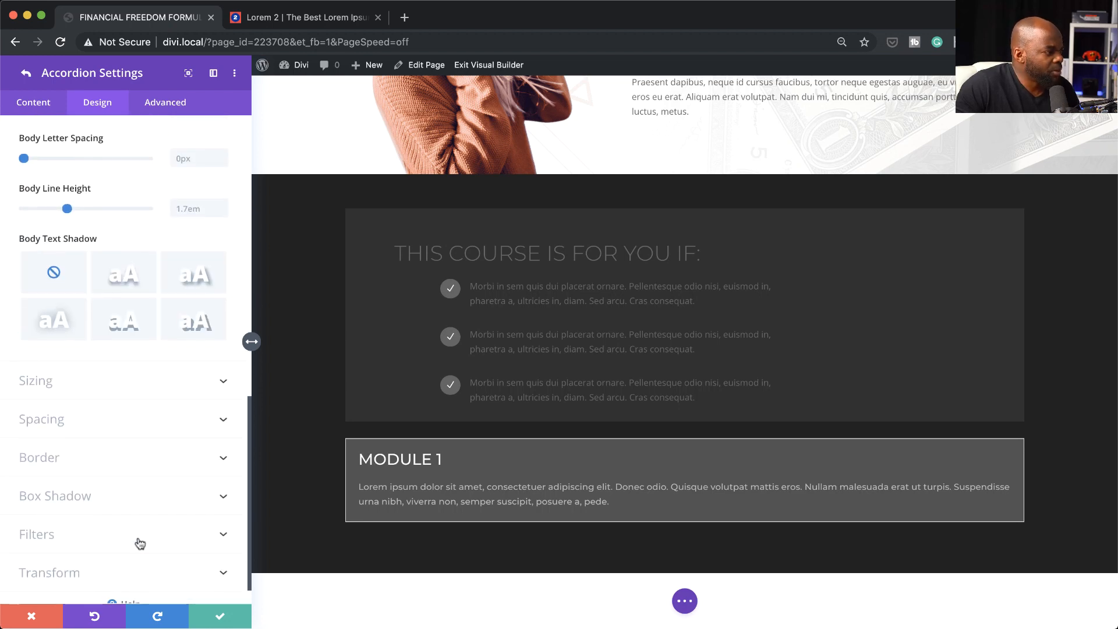
left_click(102, 453)
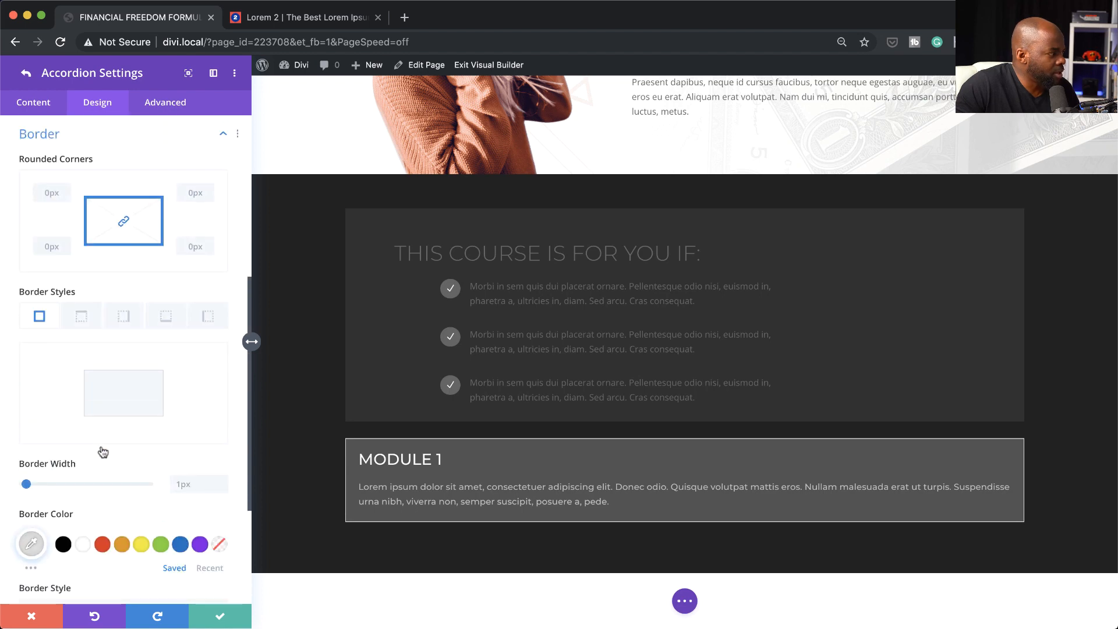
scroll(122, 491, "down", 2)
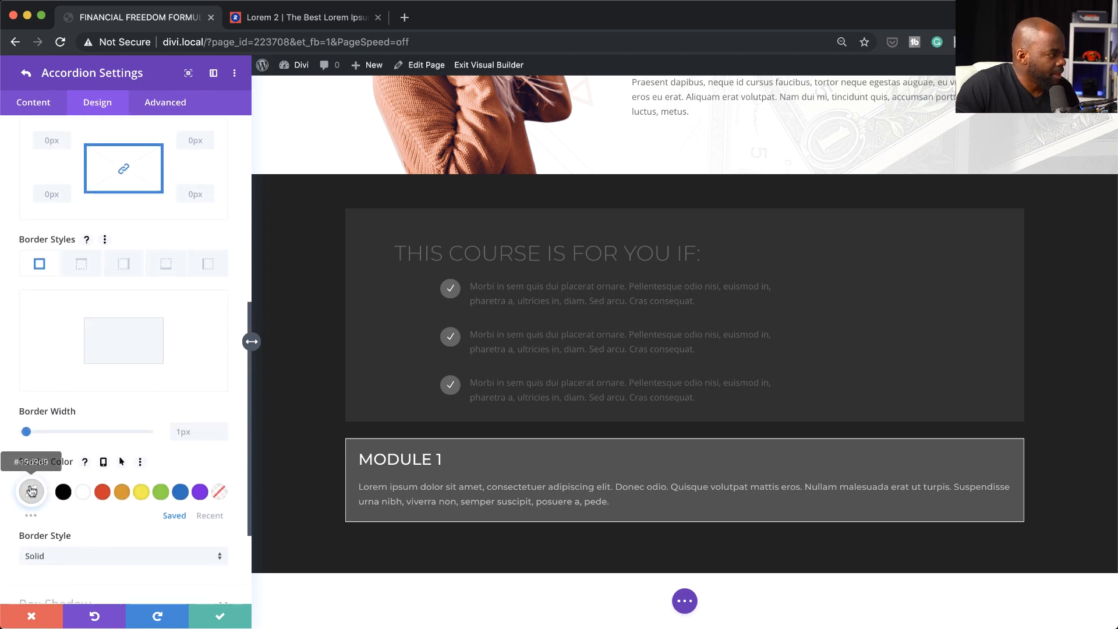
left_click(32, 490)
left_click_drag(212, 499, 217, 573)
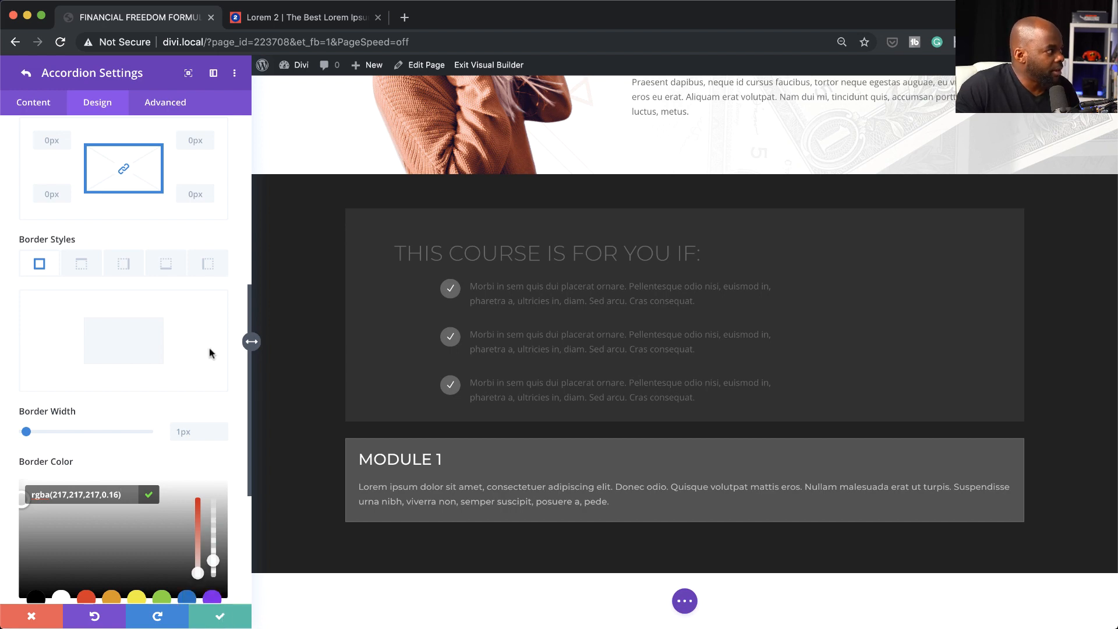
left_click(22, 69)
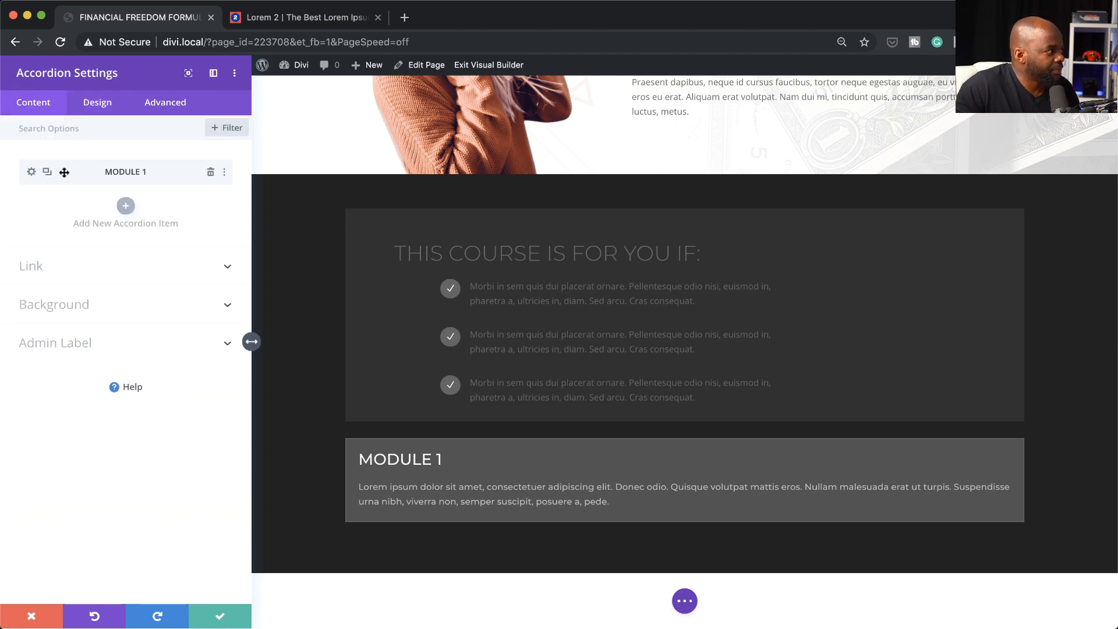
left_click(46, 173)
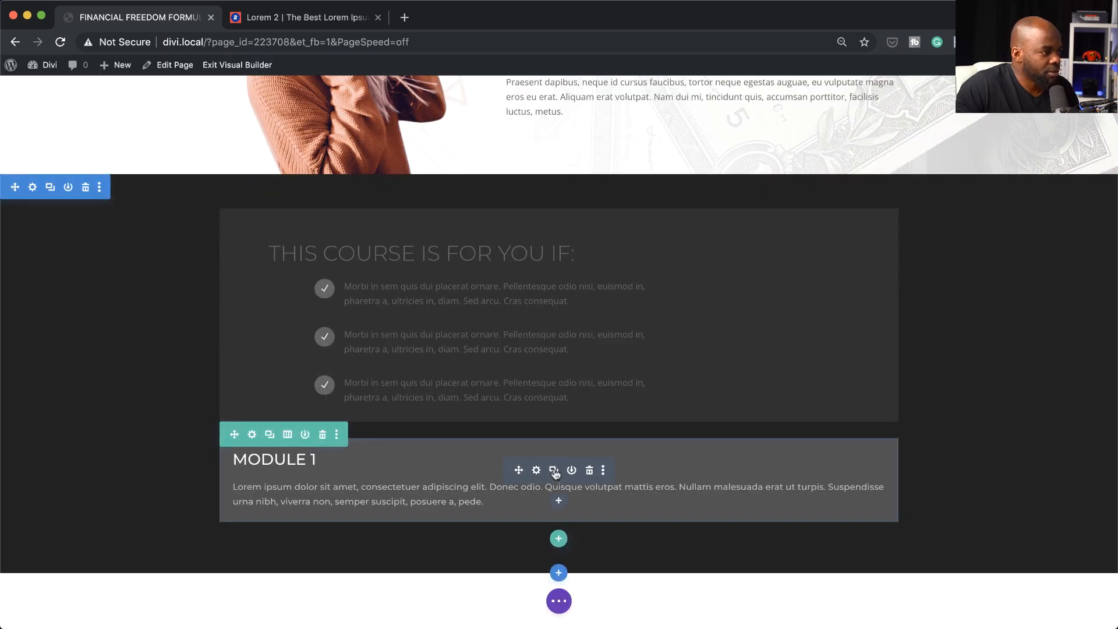
Step: Duplicate the MODULE 1 accordion and delete the surplus copy, keeping one duplicate below the original
left_click(554, 473)
scroll(555, 473, "down", 1)
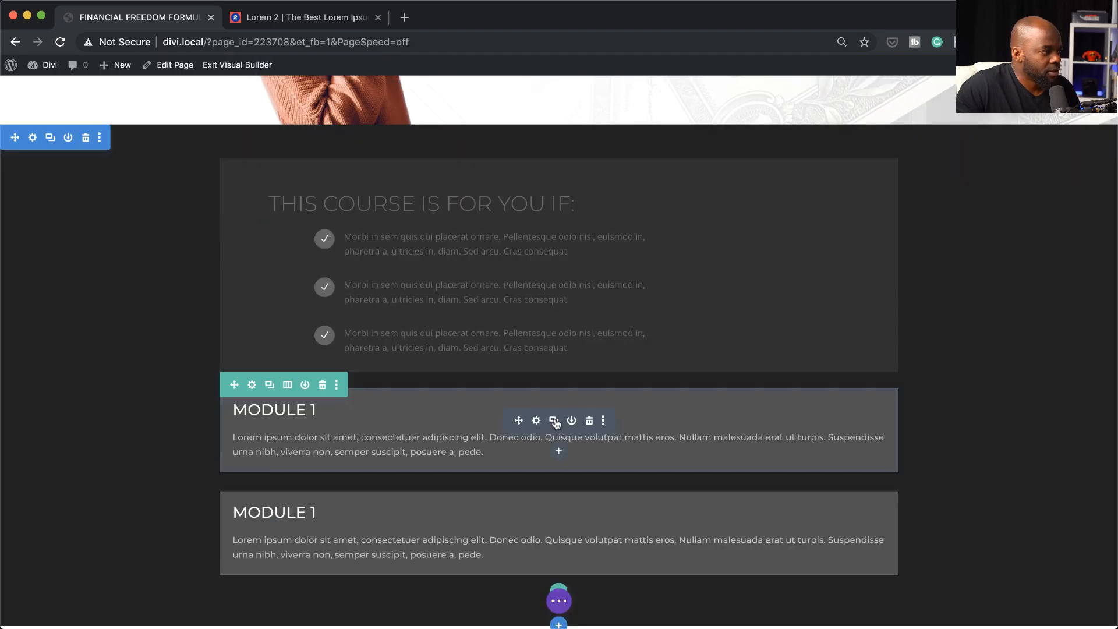
left_click(556, 424)
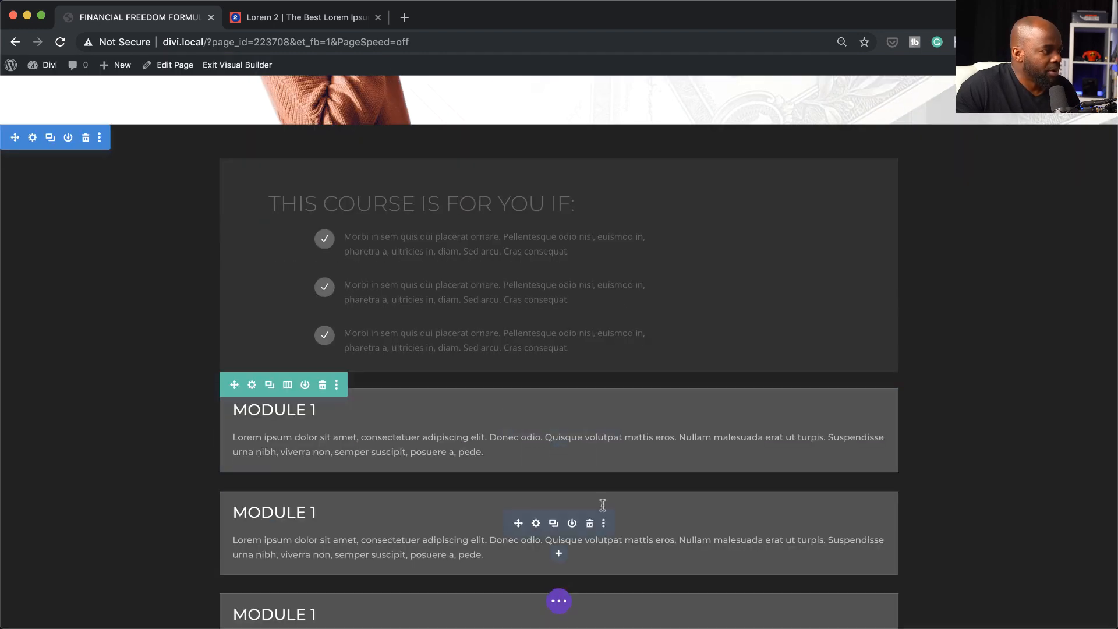
left_click(590, 523)
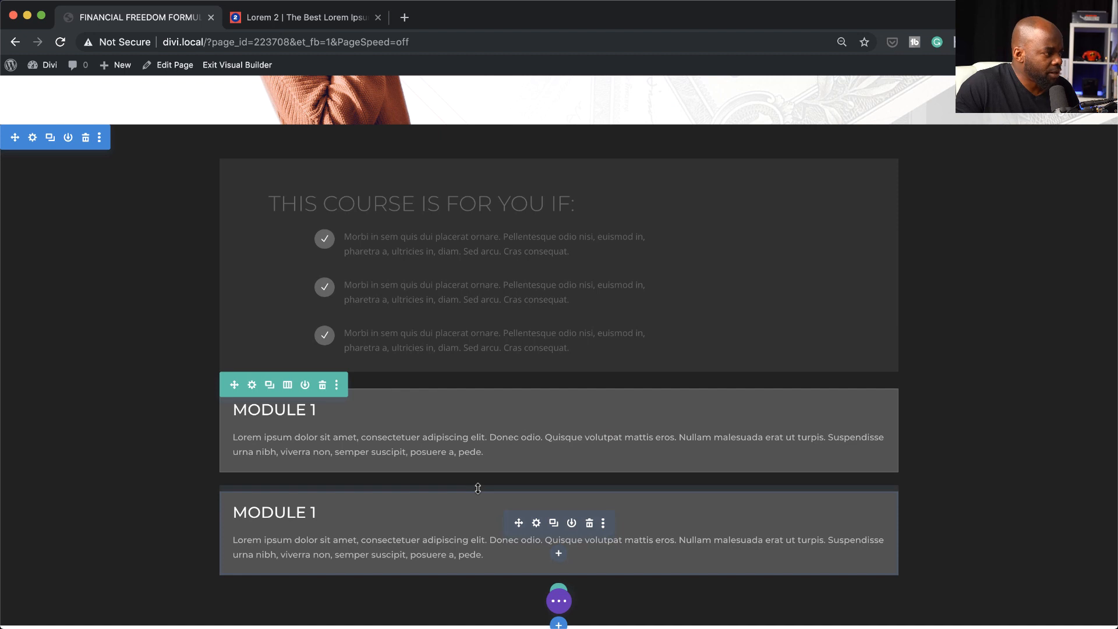
Step: Set the duplicated accordion's top margin to -20px and save its settings
left_click(537, 527)
left_click(111, 107)
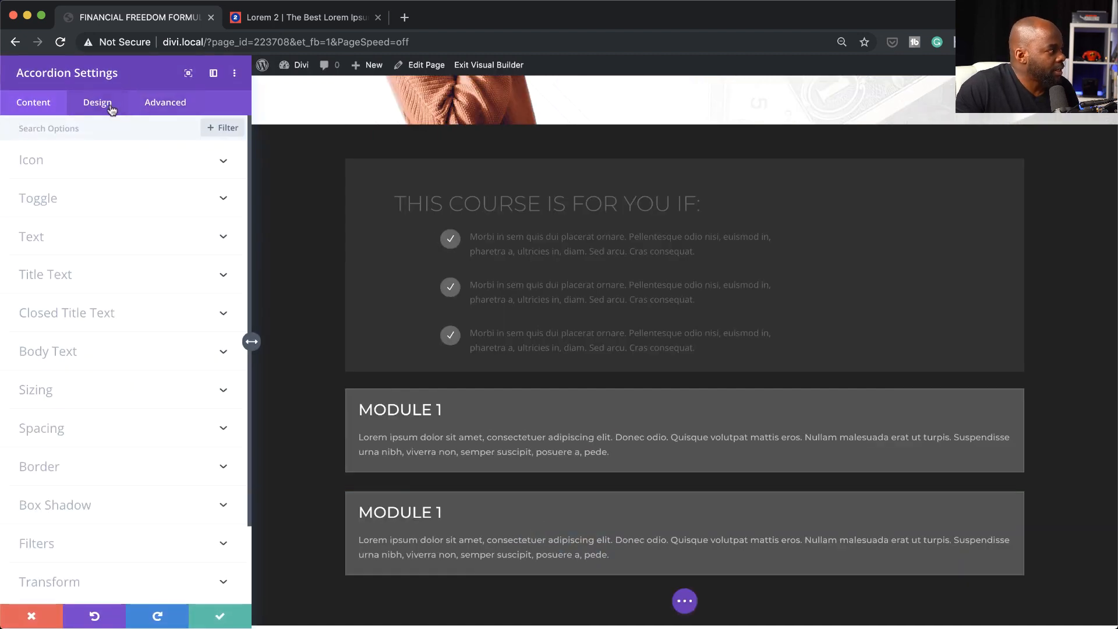
scroll(156, 452, "down", 1)
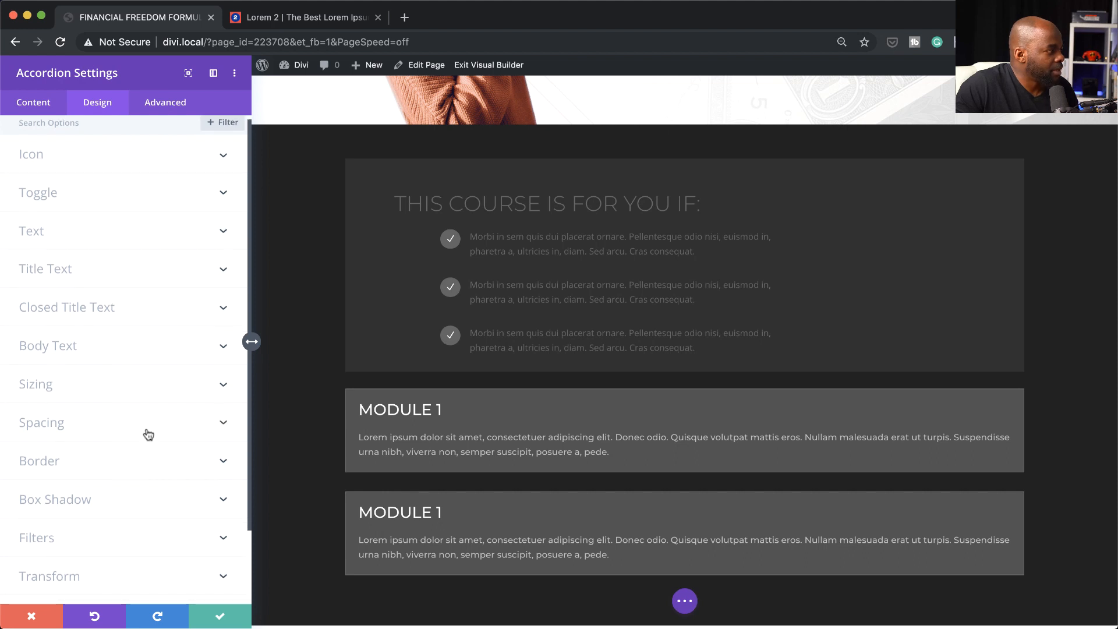
left_click(148, 434)
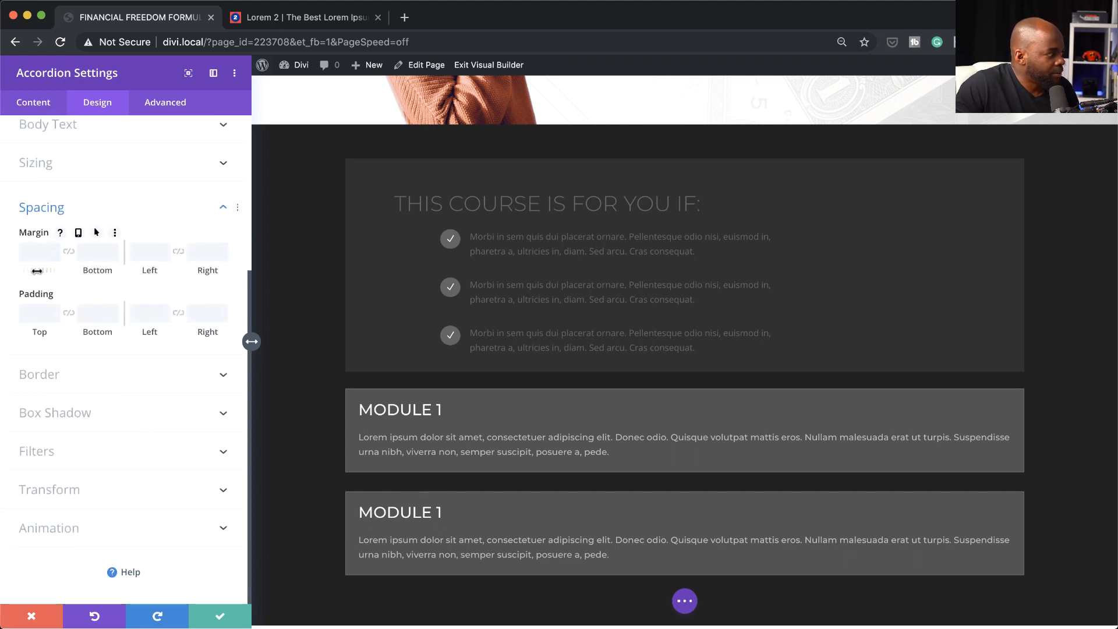
left_click_drag(36, 270, 23, 271)
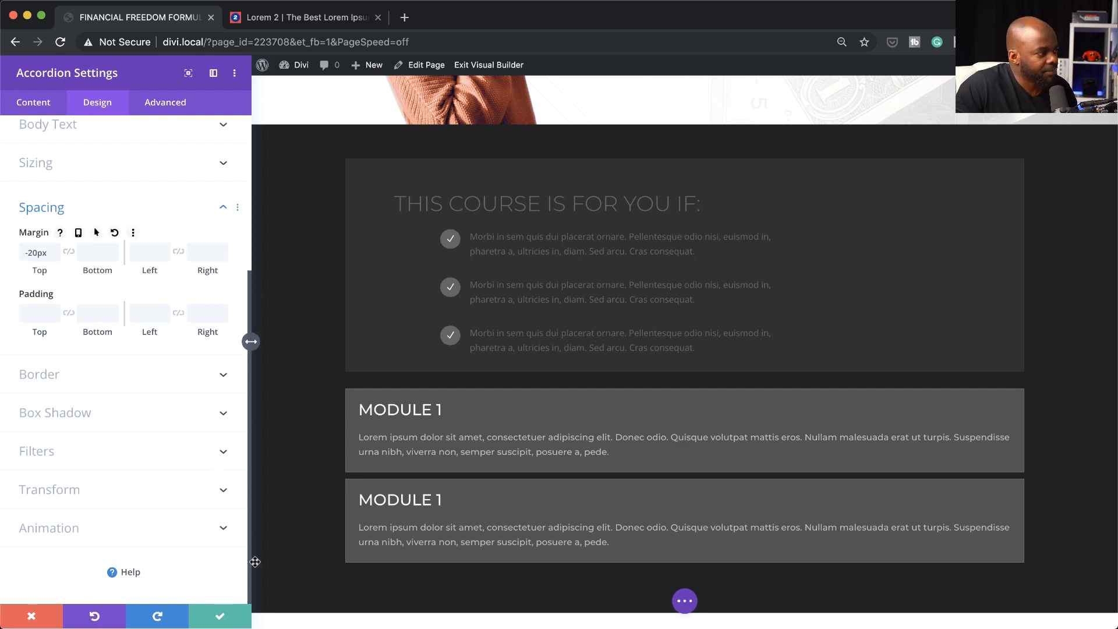
left_click(230, 615)
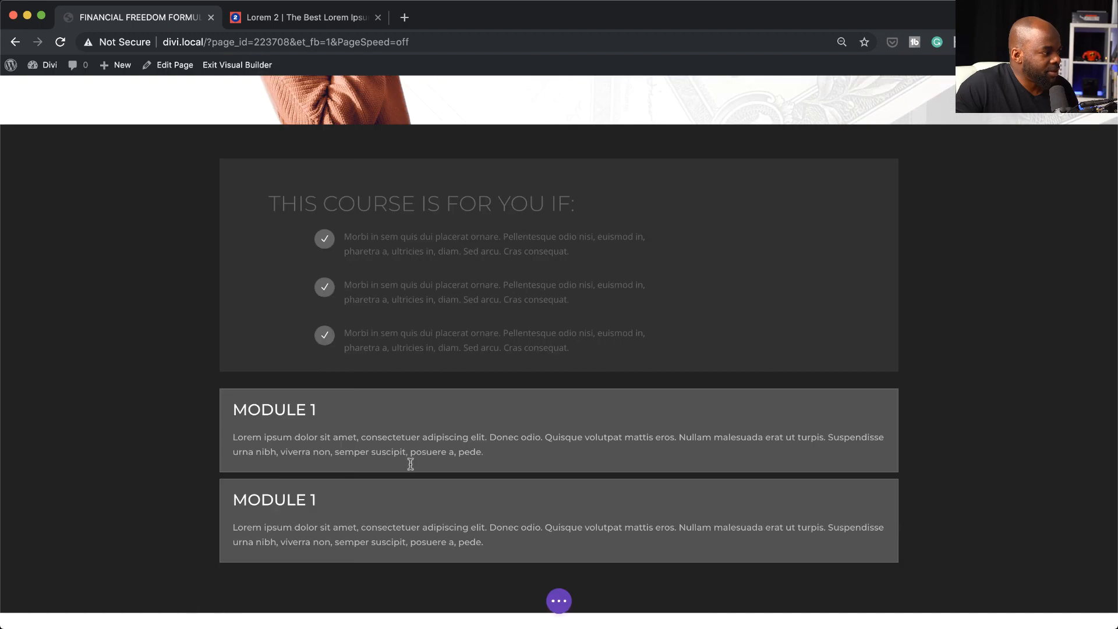
Step: Duplicate the second MODULE 1 accordion three times to make a stack of five
left_click(552, 512)
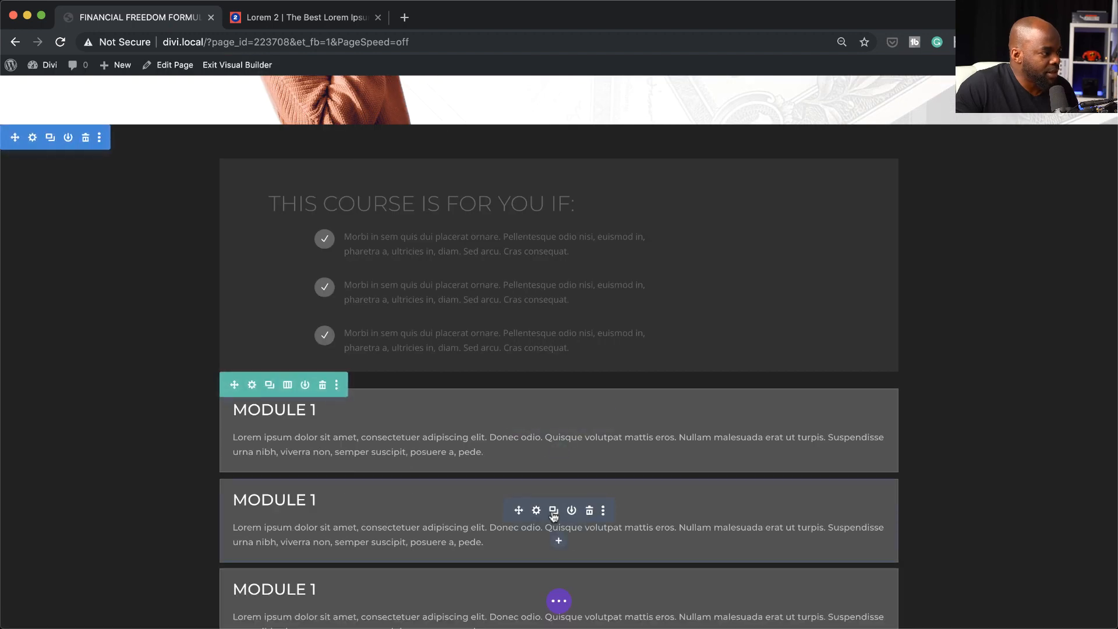
scroll(427, 499, "down", 5)
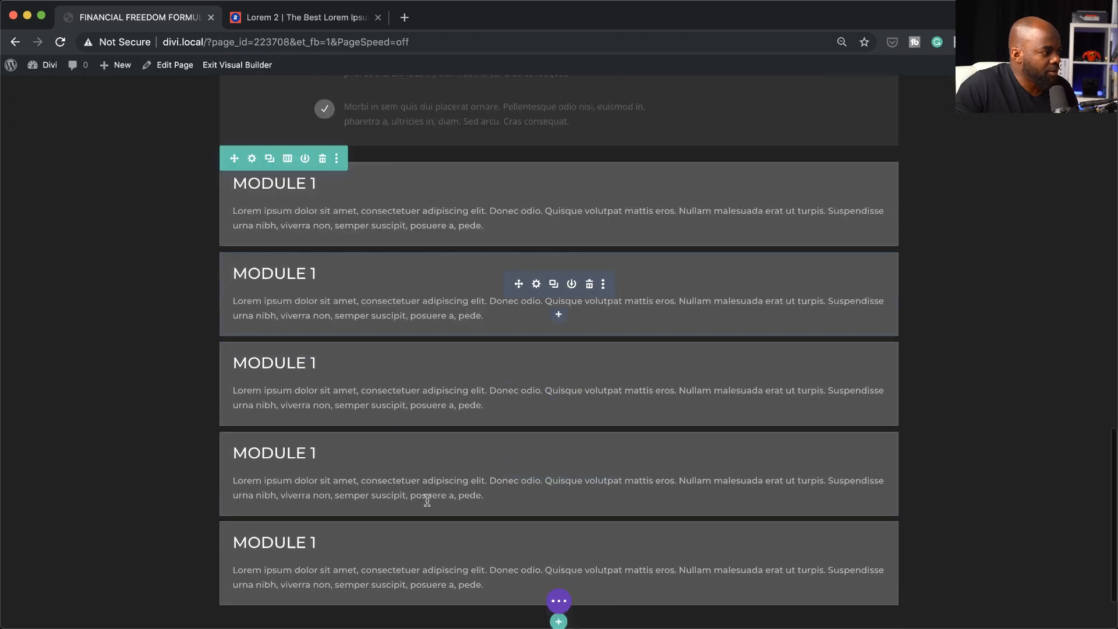
Step: Renumber the titles of the four duplicated accordions as MODULE 2, MODULE 3, MODULE 4 and MODULE 5
scroll(427, 499, "up", 3)
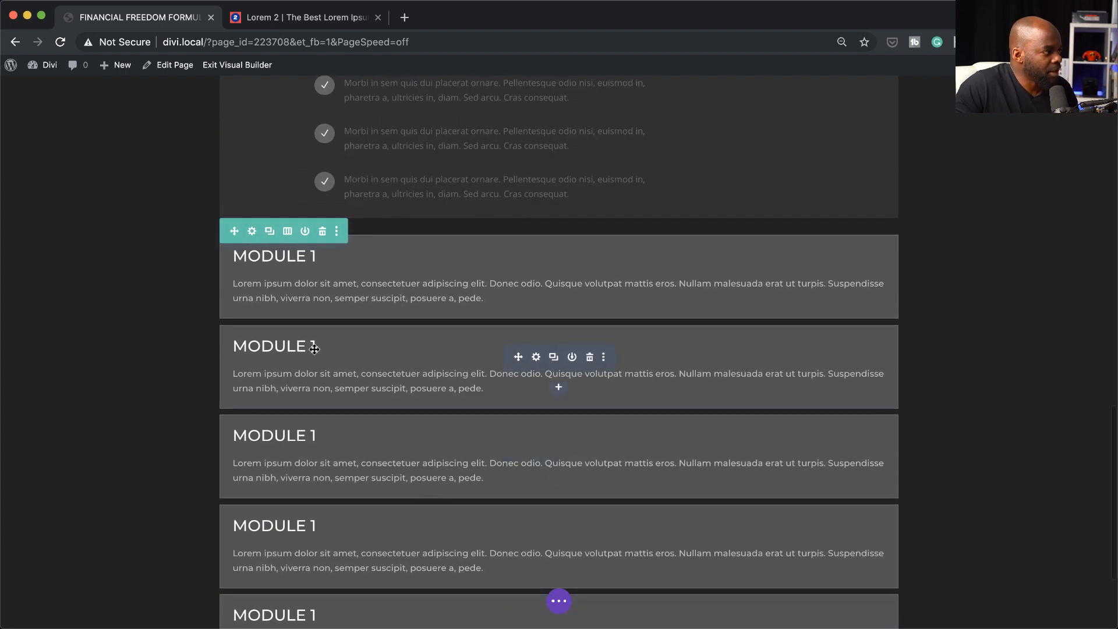
left_click_drag(310, 345, 322, 346)
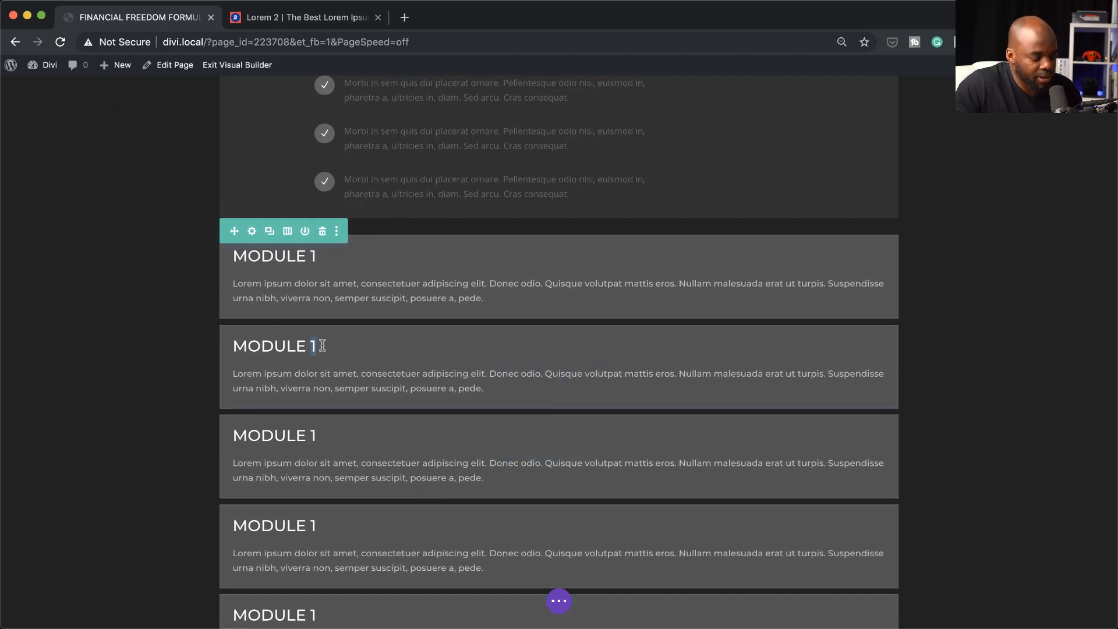
type("2")
left_click_drag(310, 434, 326, 435)
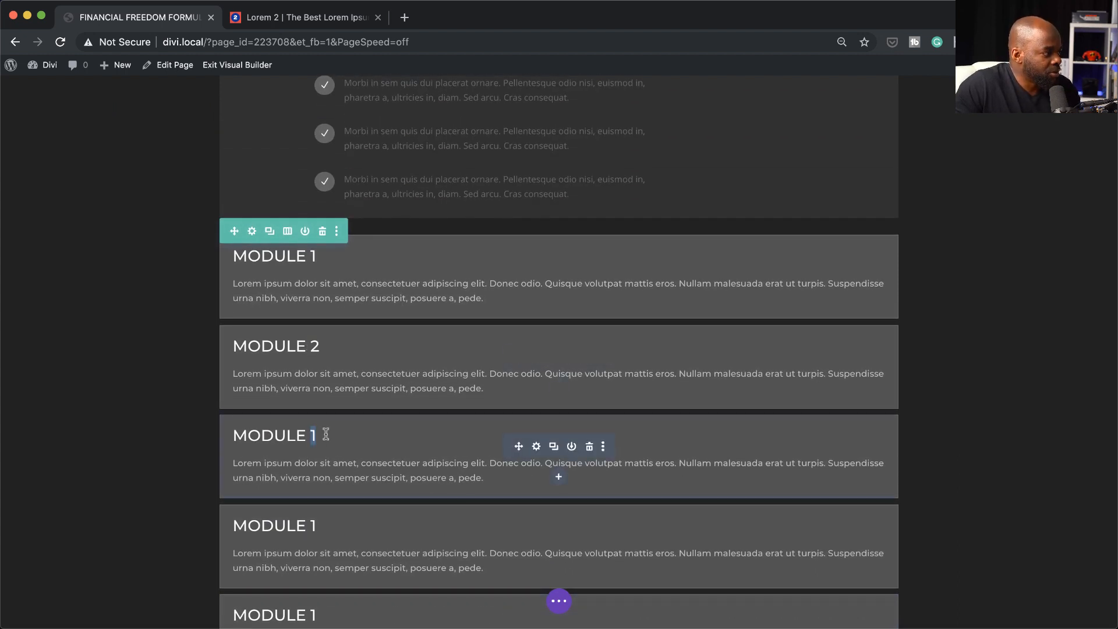
type("3")
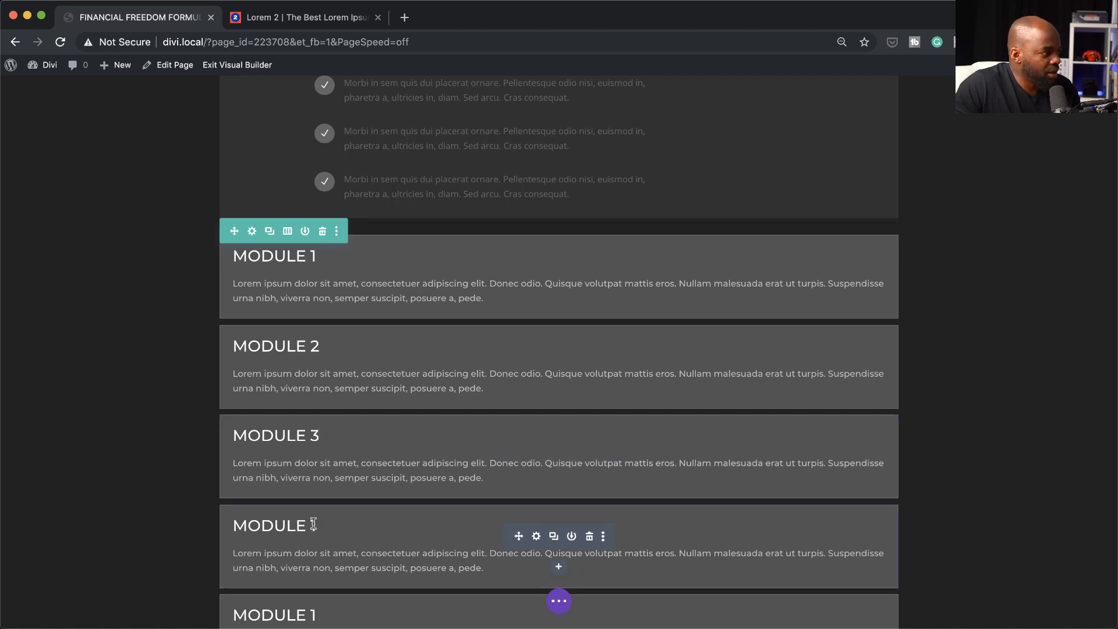
left_click_drag(311, 526, 321, 526)
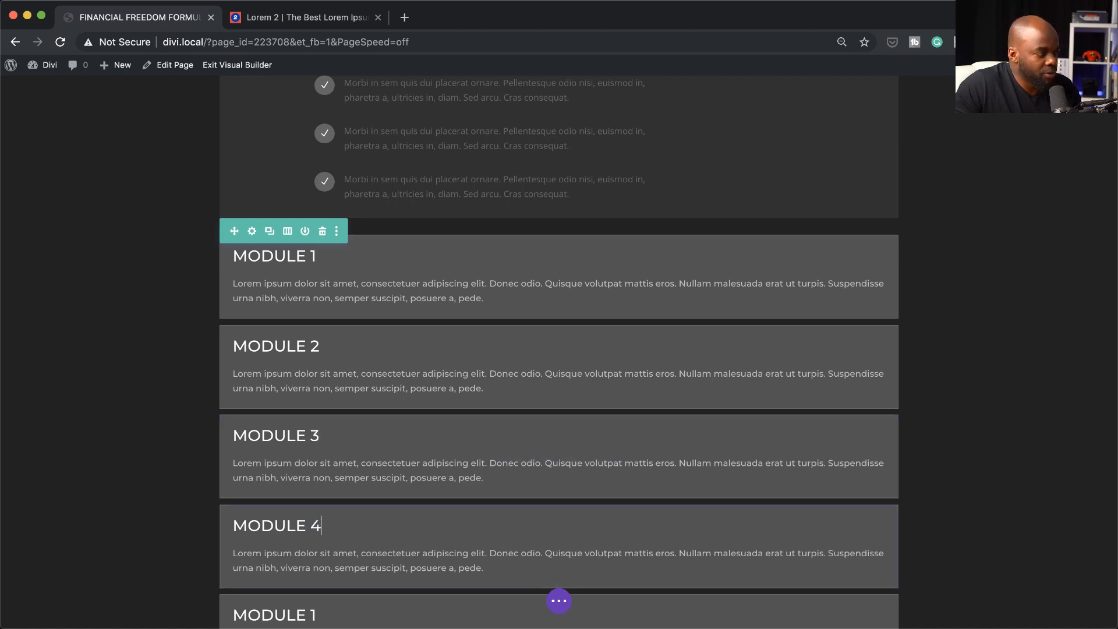
scroll(349, 559, "down", 5)
left_click_drag(309, 473, 332, 473)
type("5")
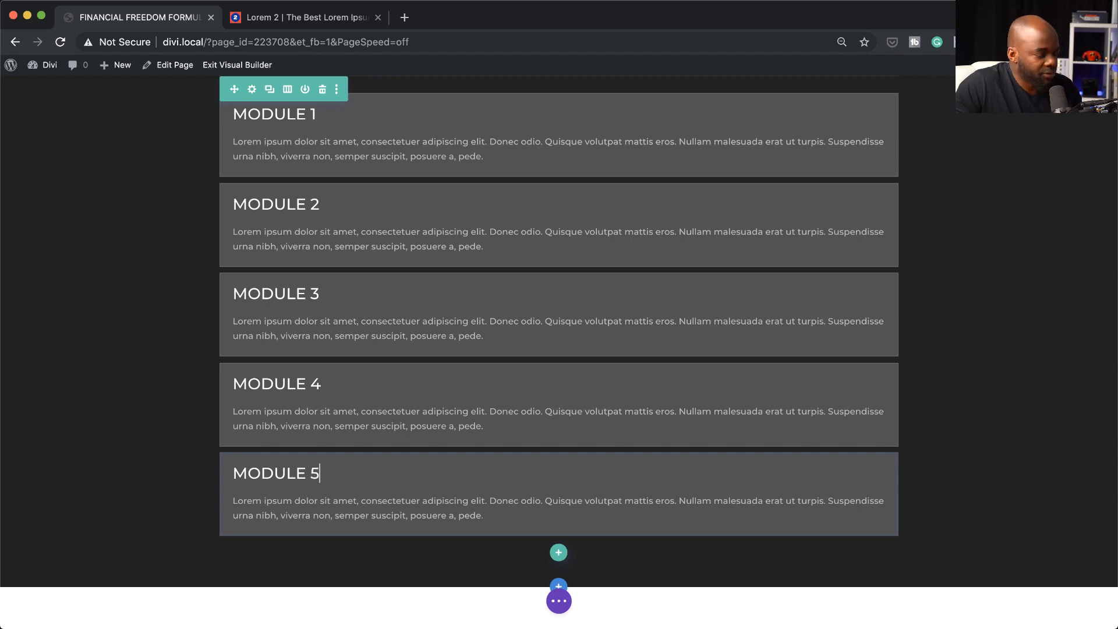
Step: Duplicate the "This course is for you if:" heading and move the copy directly above the MODULE 1 accordion
scroll(142, 419, "up", 5)
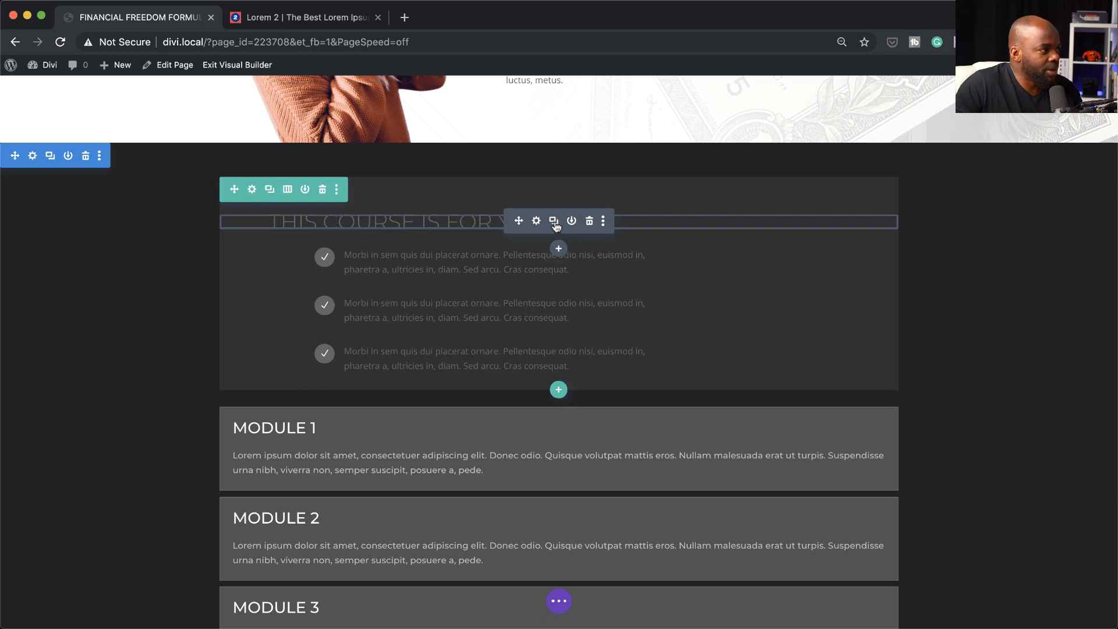
left_click(555, 225)
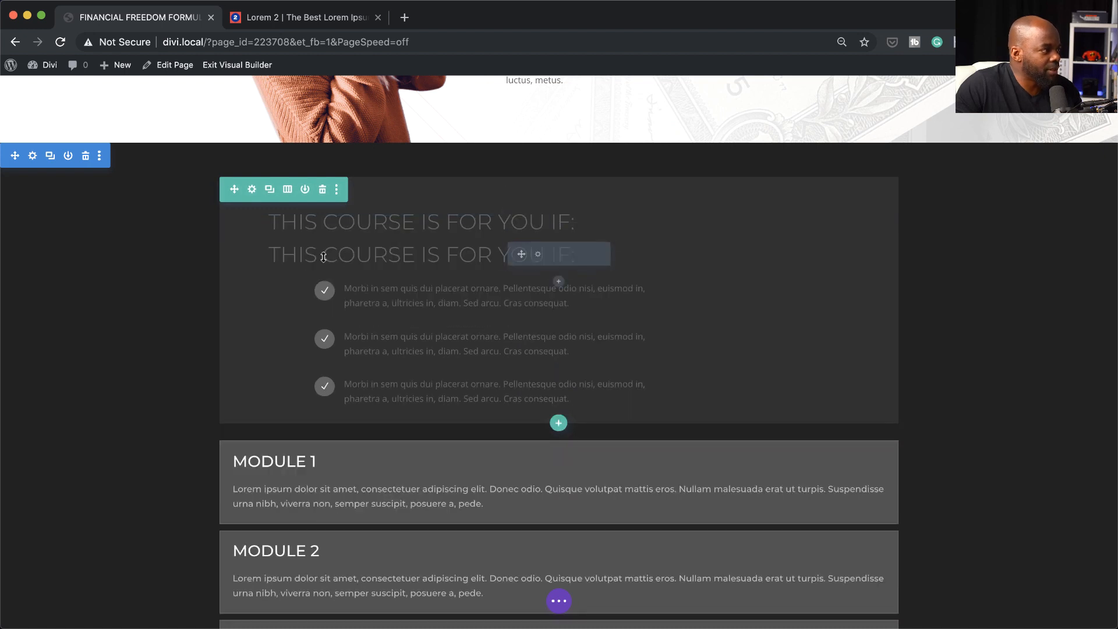
left_click_drag(516, 254, 357, 446)
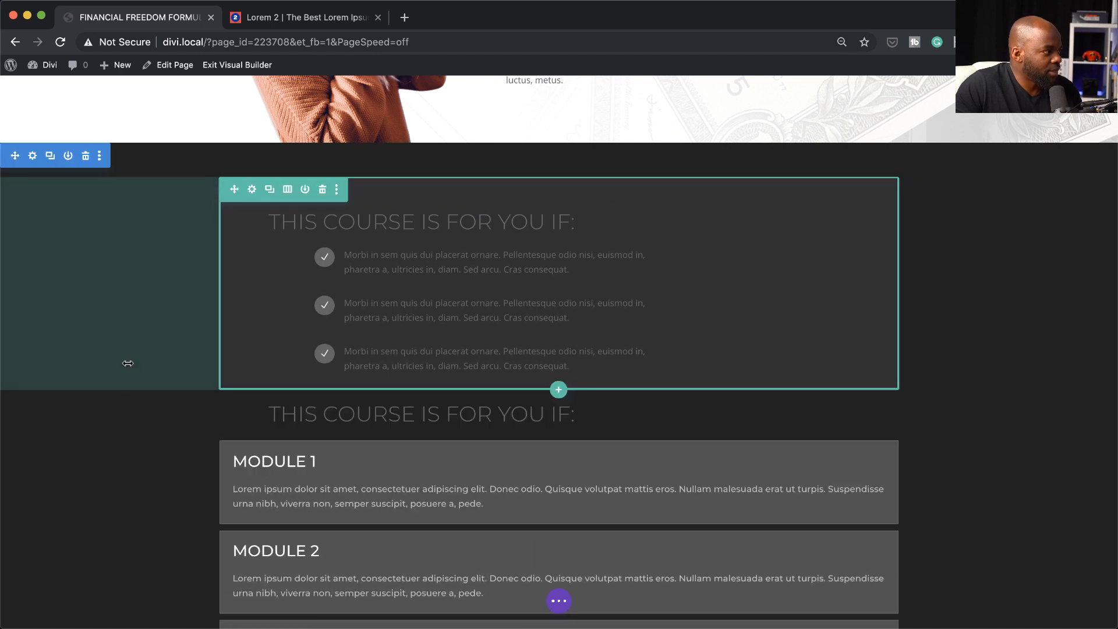
Step: Set the accordion row's padding to 20px on all four sides
scroll(124, 362, "down", 5)
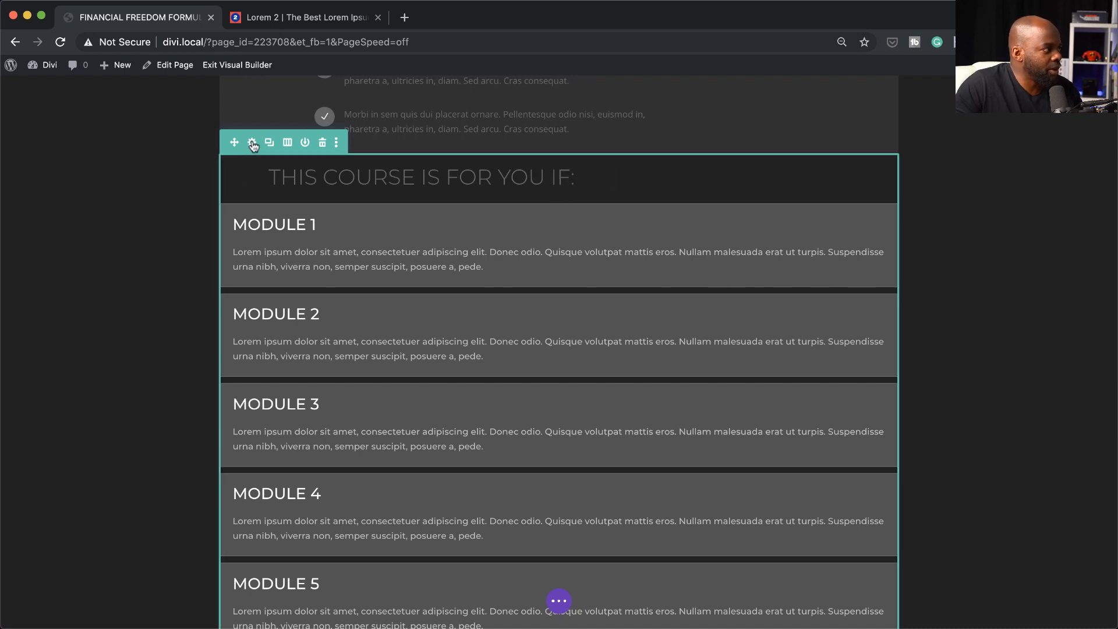
left_click(252, 143)
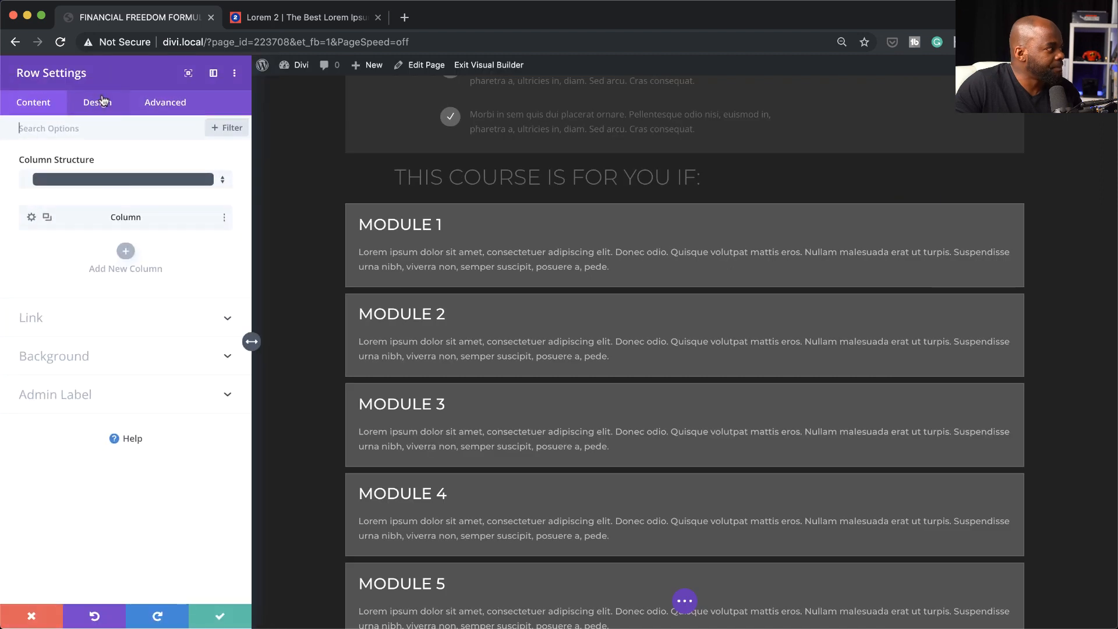
left_click(101, 109)
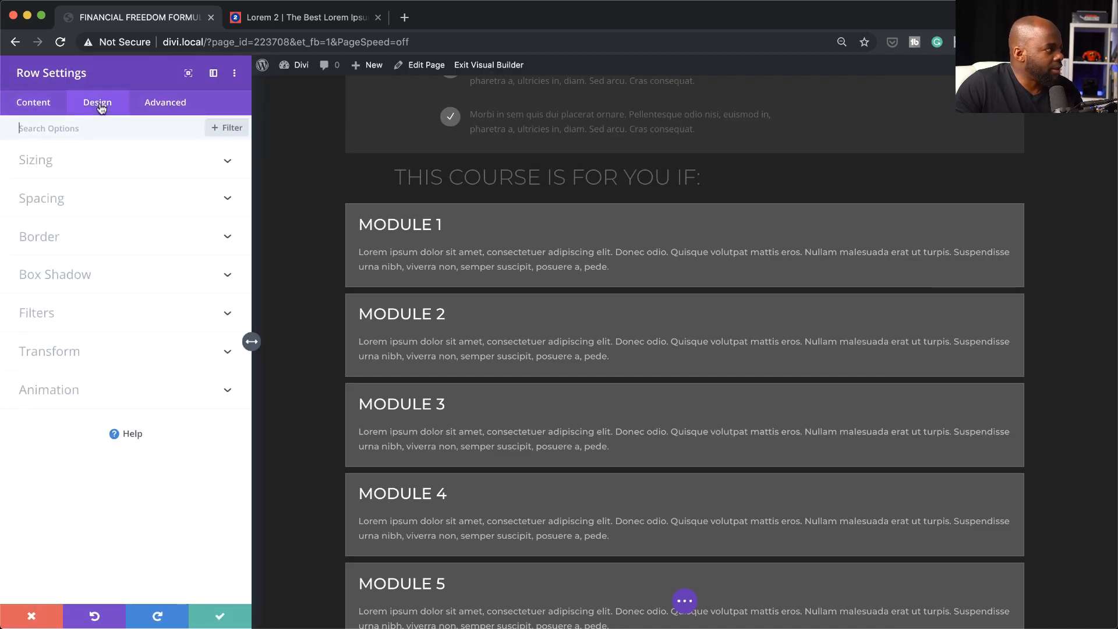
left_click(59, 204)
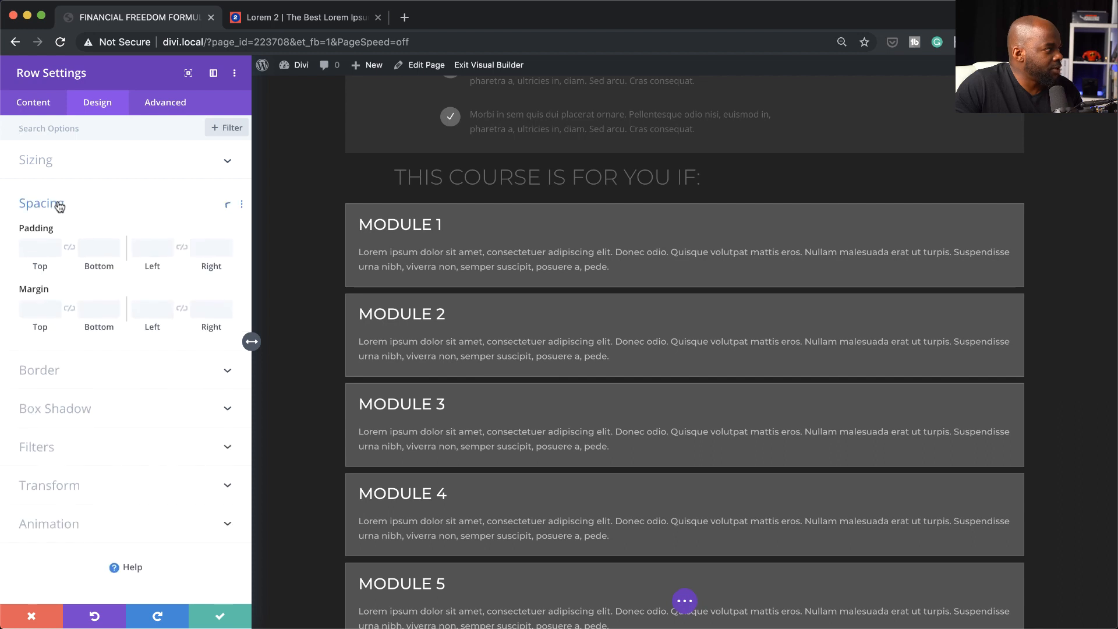
left_click(44, 250)
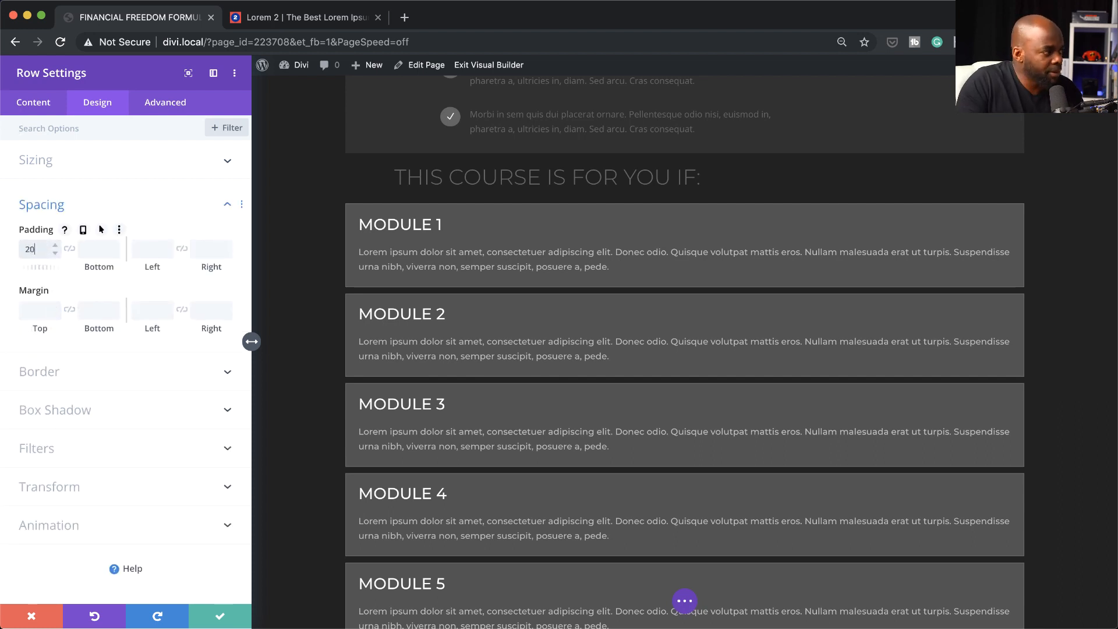
type("20")
left_click(70, 249)
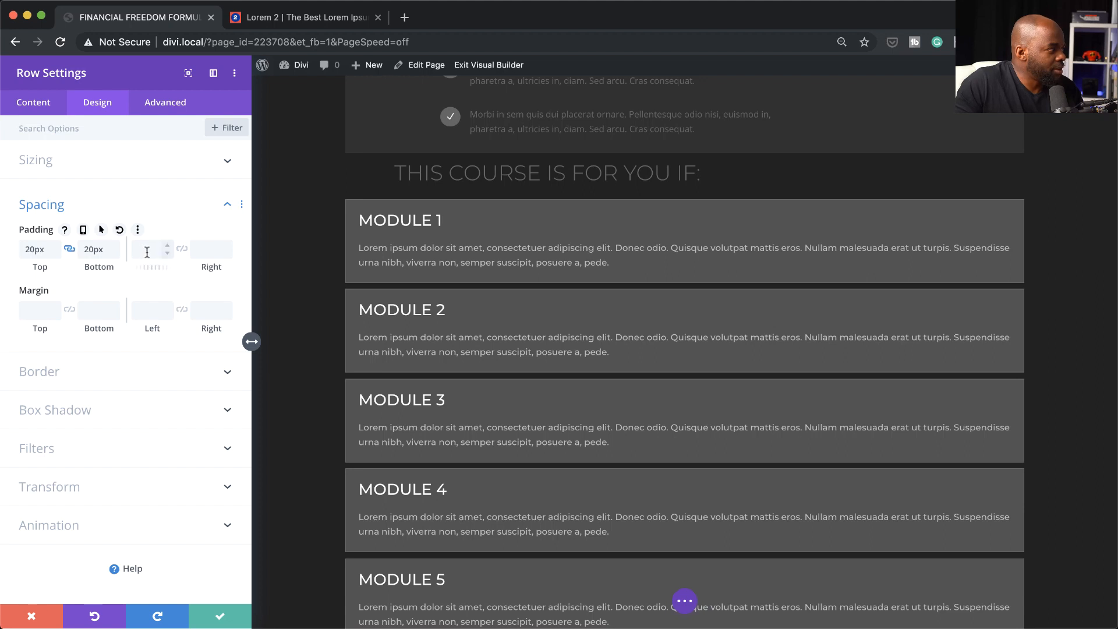
type("20")
left_click(182, 251)
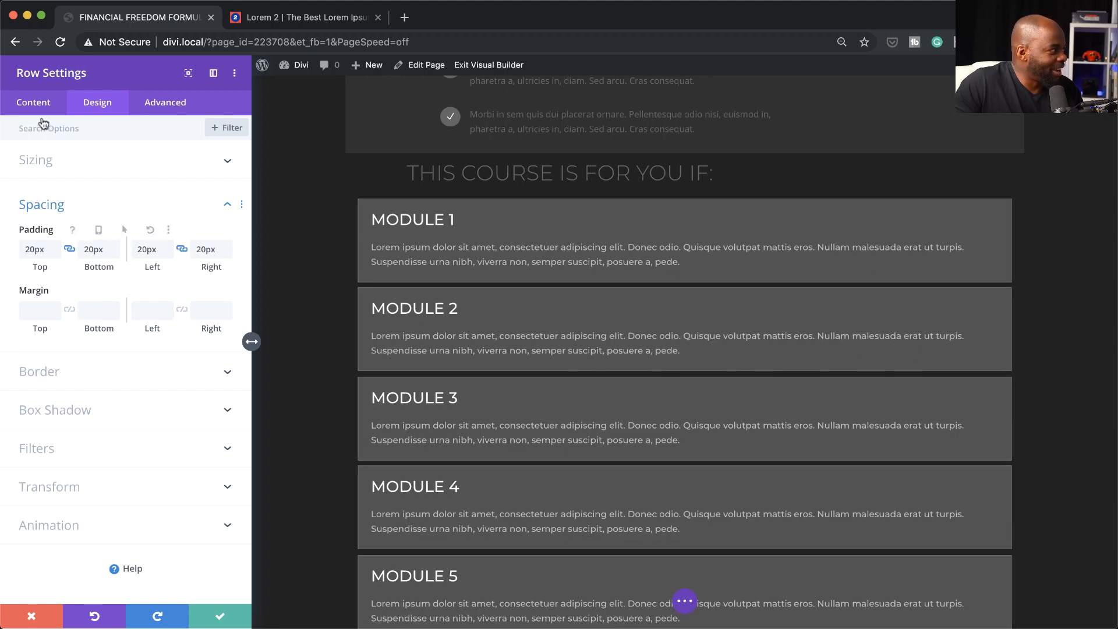
Step: Give the accordion row a near-black background color of #191919
left_click(26, 105)
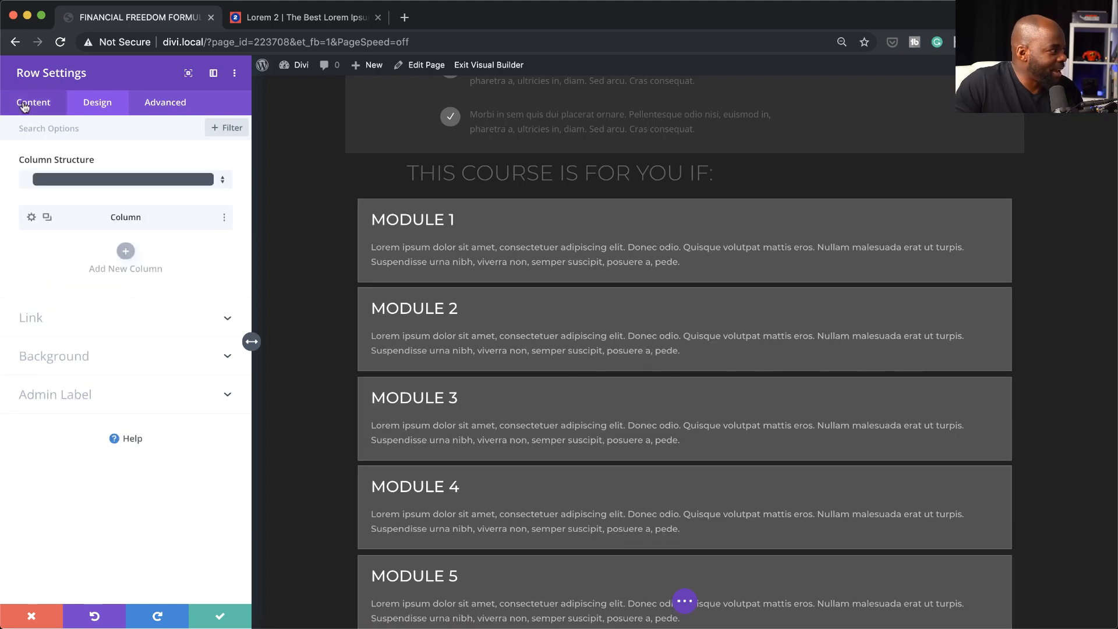
left_click(63, 358)
left_click(61, 460)
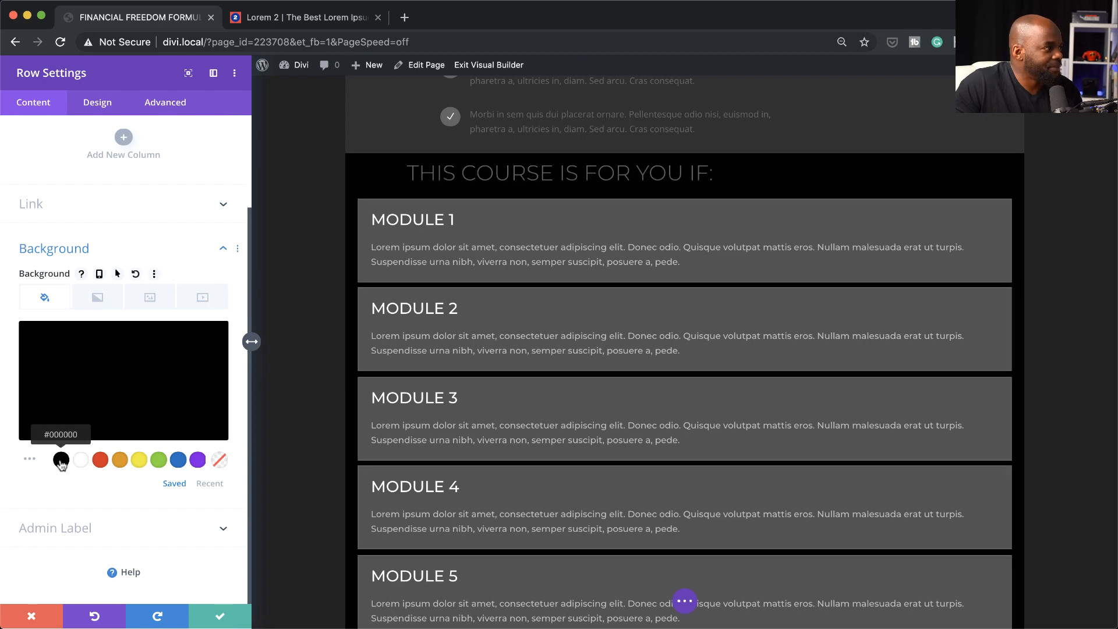
scroll(261, 454, "up", 3)
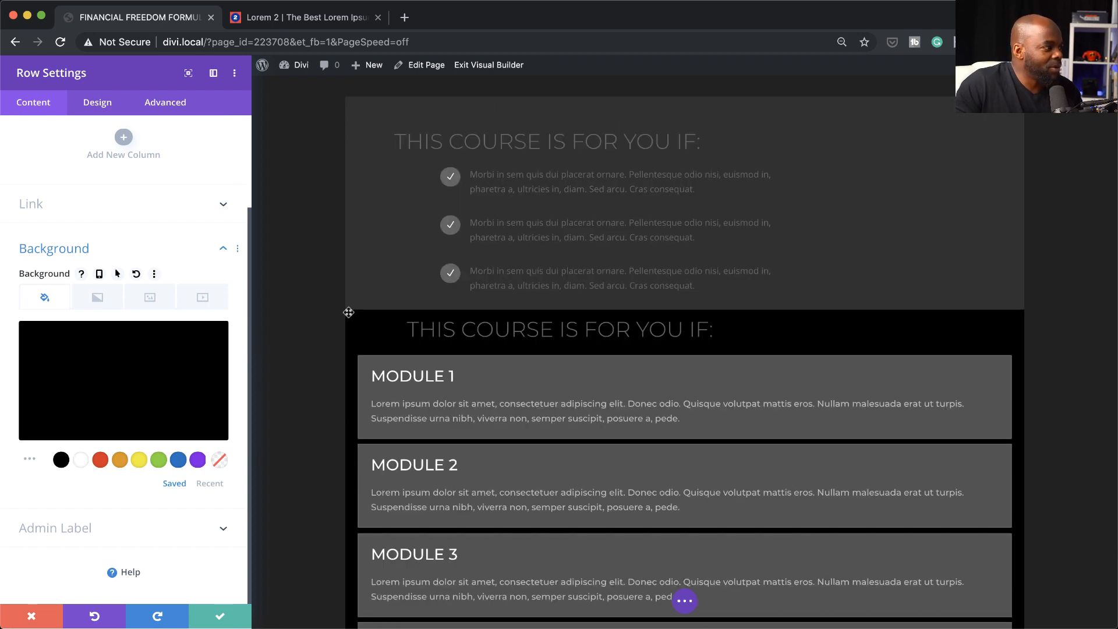
scroll(591, 517, "down", 4)
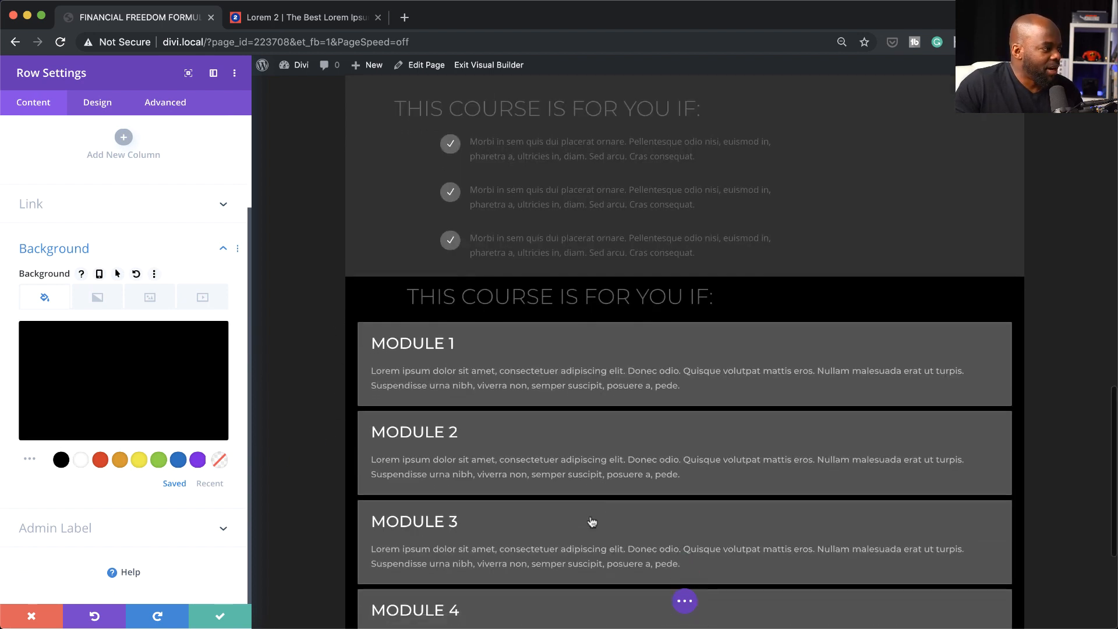
scroll(591, 517, "up", 4)
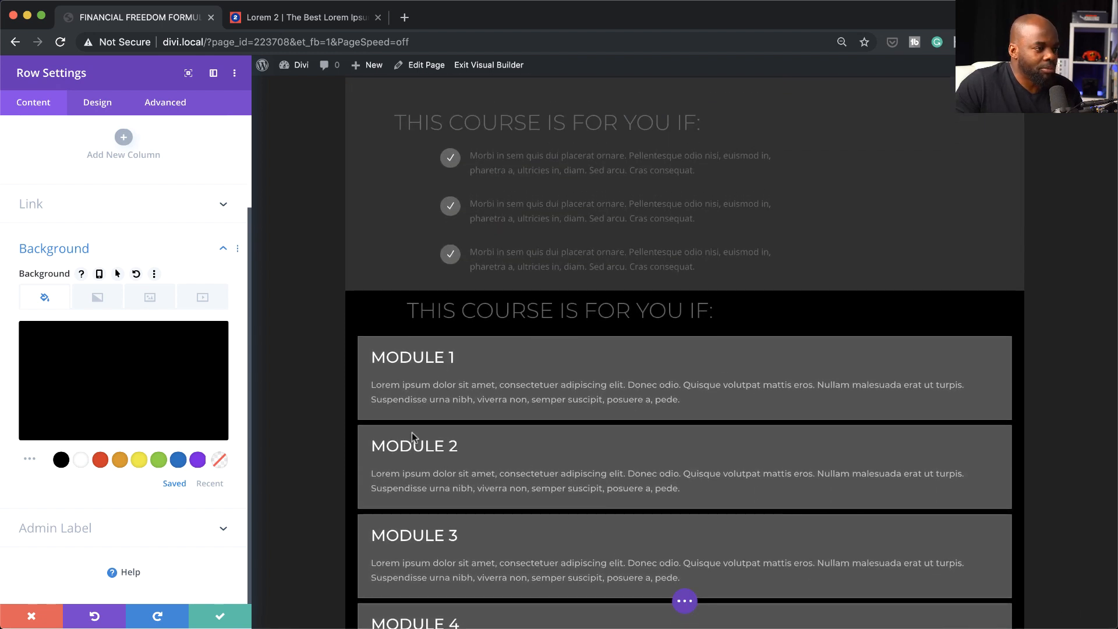
left_click(95, 380)
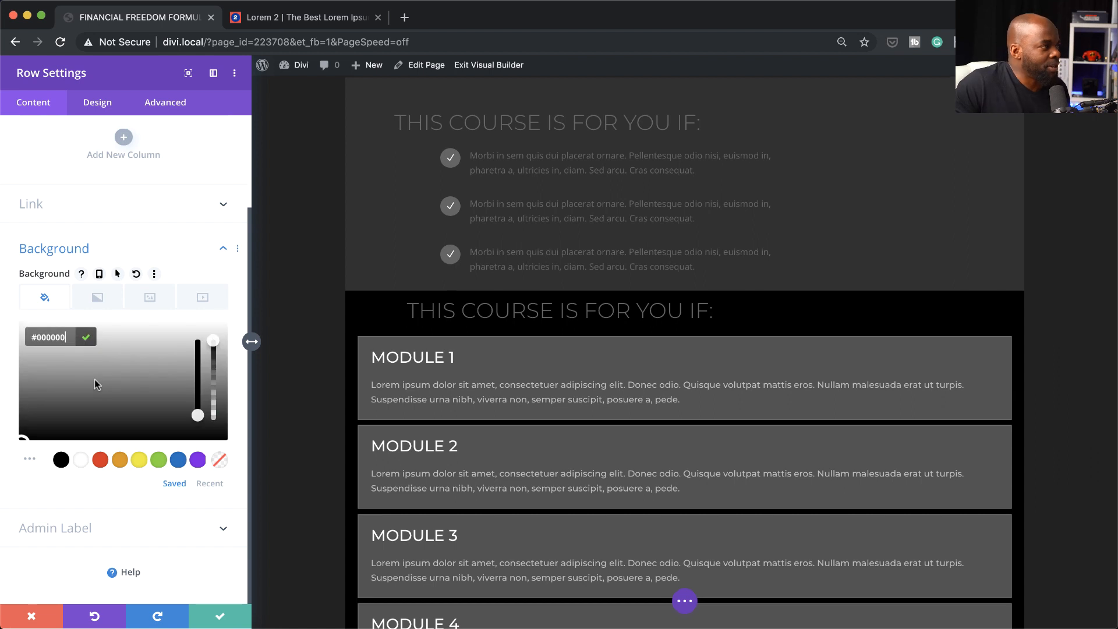
left_click_drag(32, 396, 1, 431)
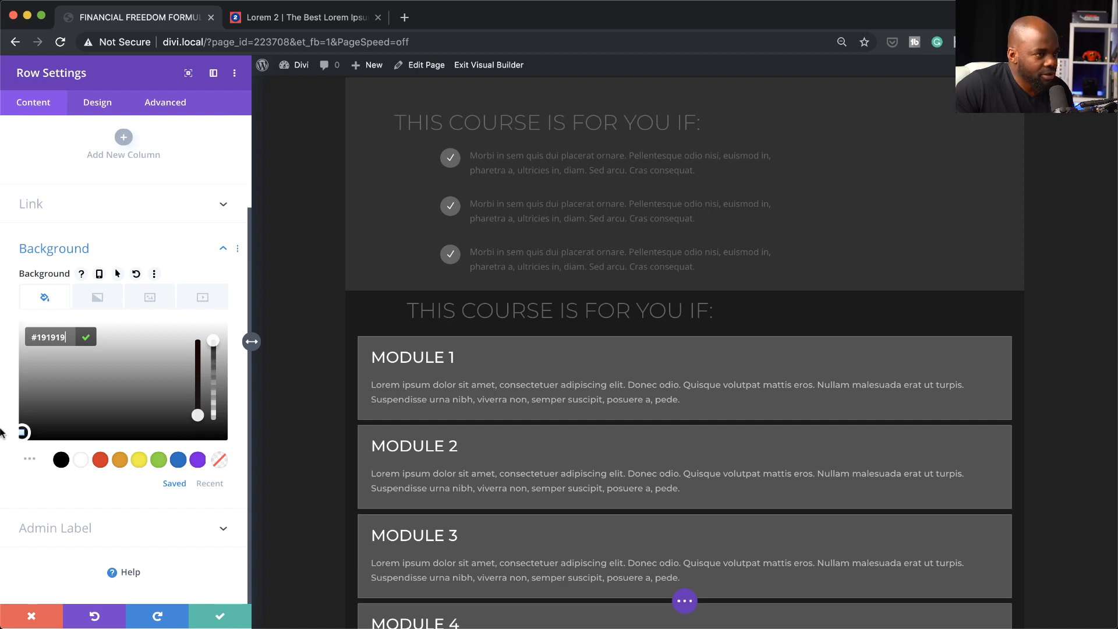
left_click(1, 434)
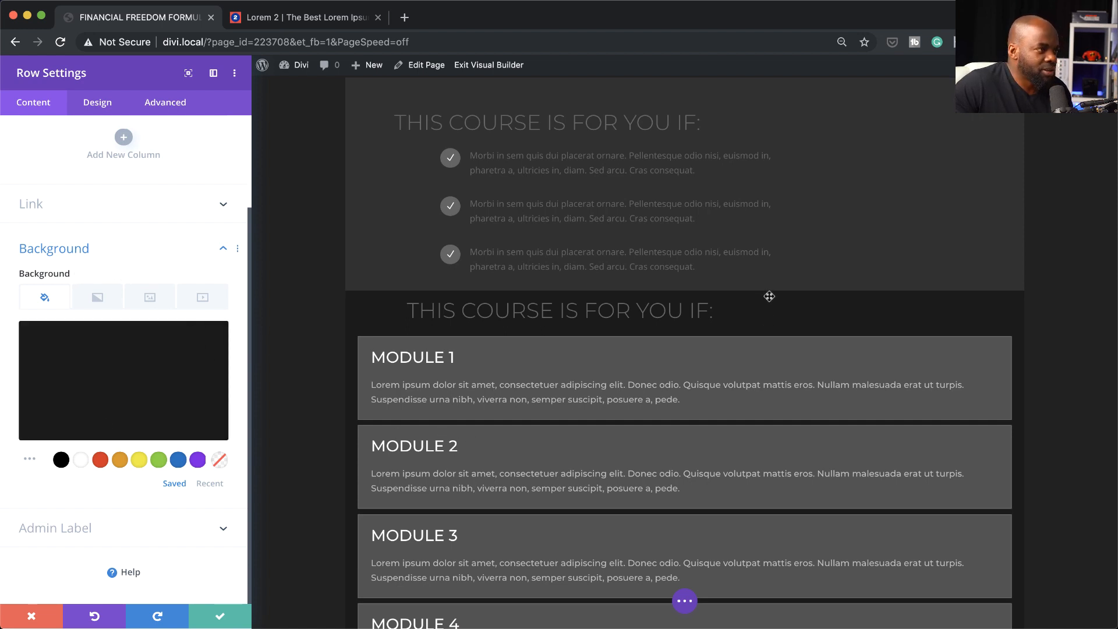
Step: Set the accordion row's top padding to 64px and top margin to 40px, and save the row settings
left_click(103, 105)
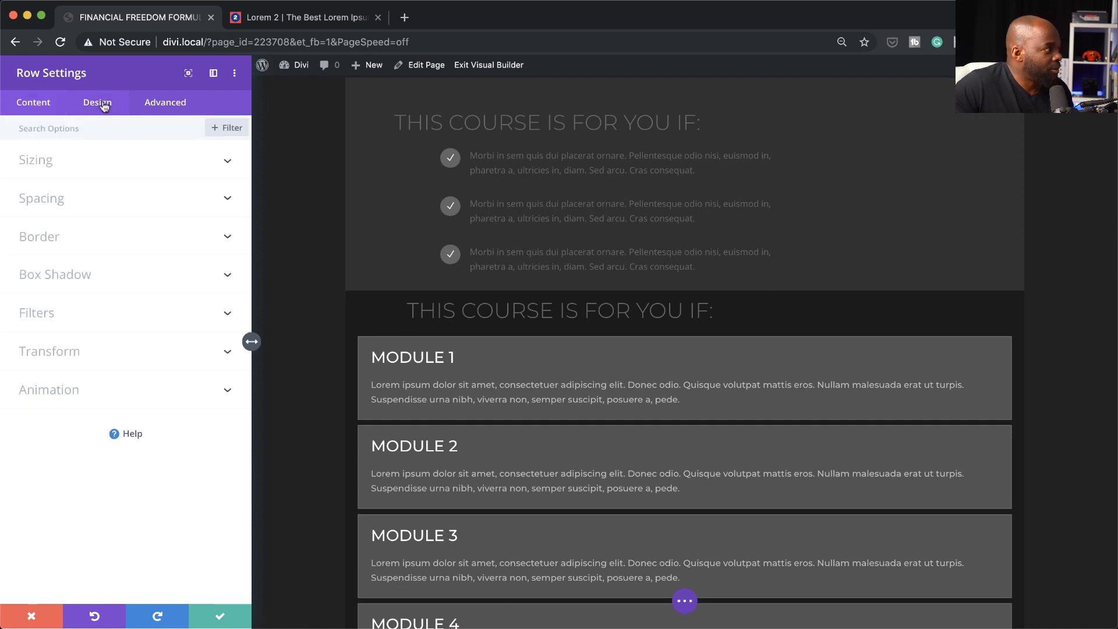
left_click(60, 205)
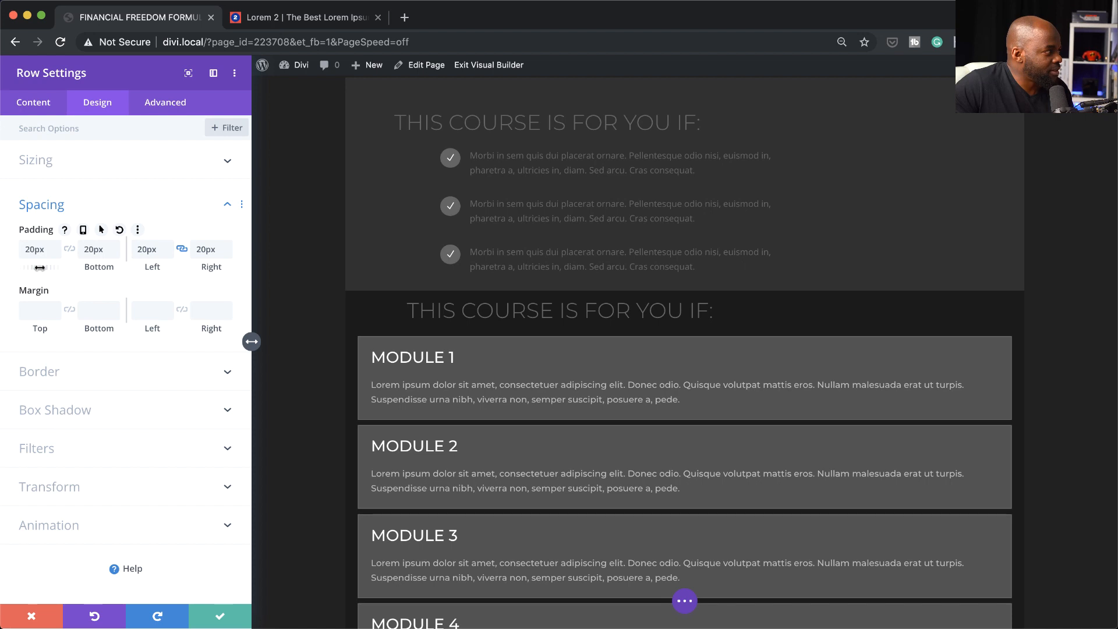
left_click_drag(40, 267, 67, 267)
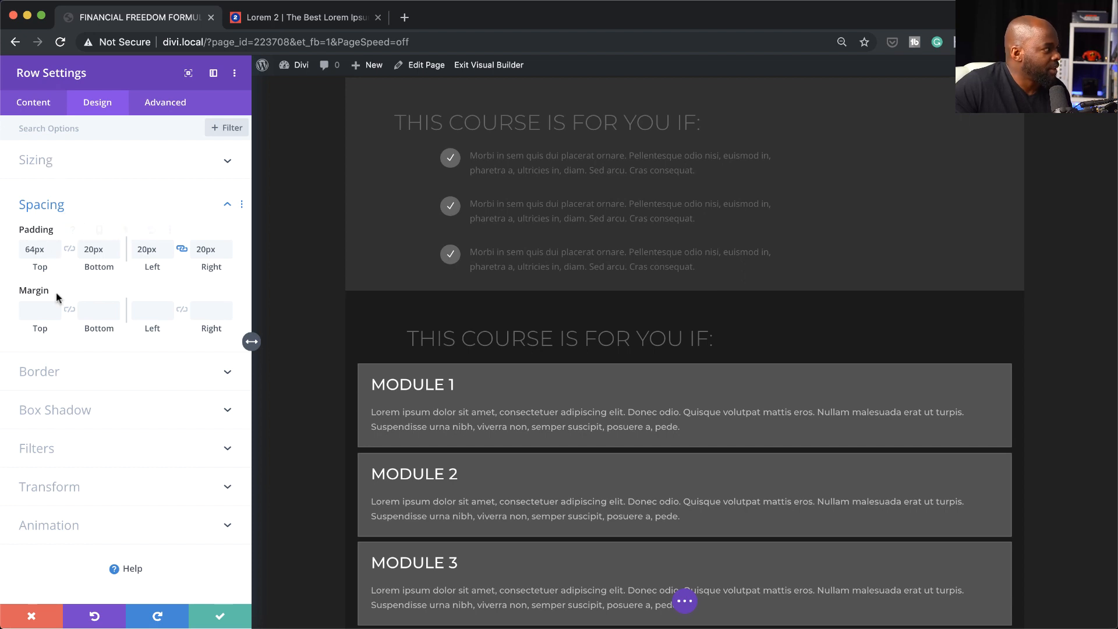
left_click_drag(36, 329, 64, 330)
scroll(462, 395, "down", 5)
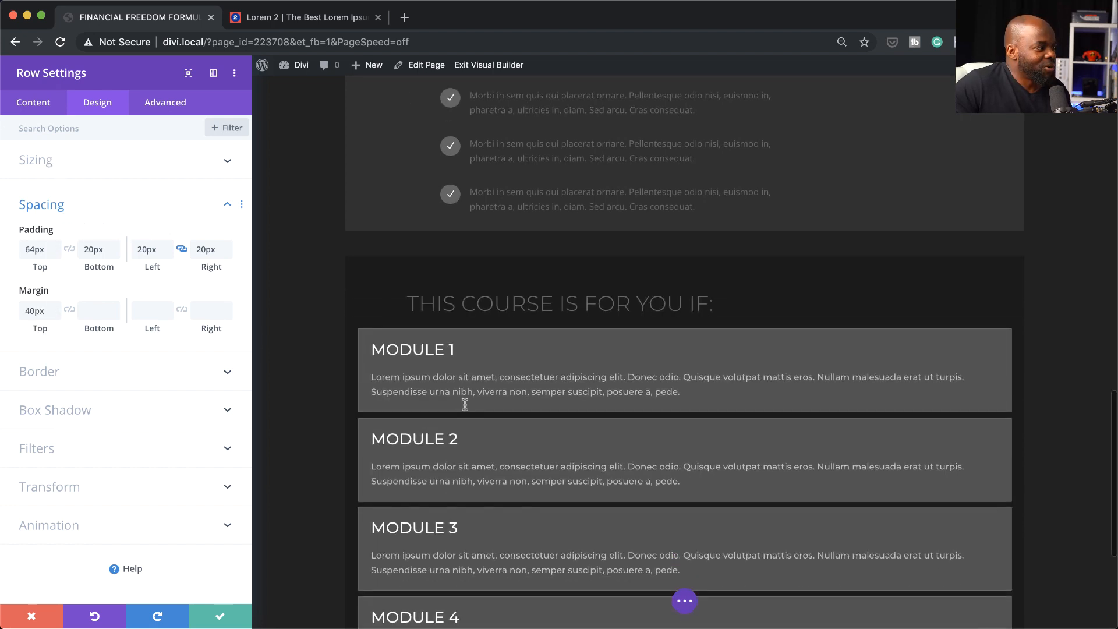
scroll(465, 404, "up", 3)
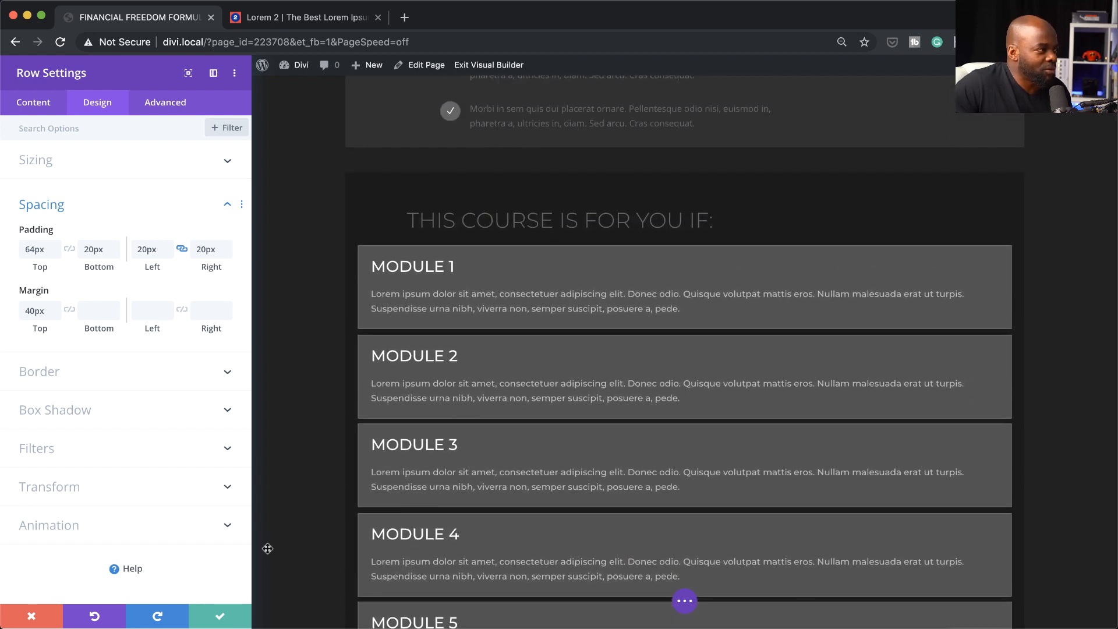
left_click(218, 619)
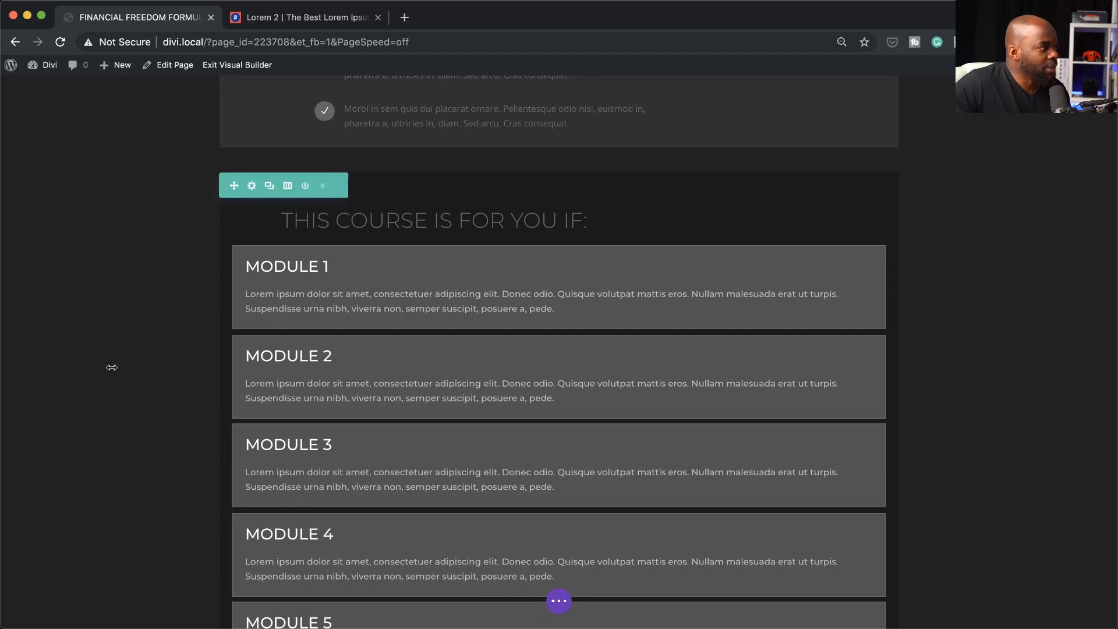
Step: Review the page layout from the hero section through the checklist down to the last module accordion
scroll(111, 368, "up", 5)
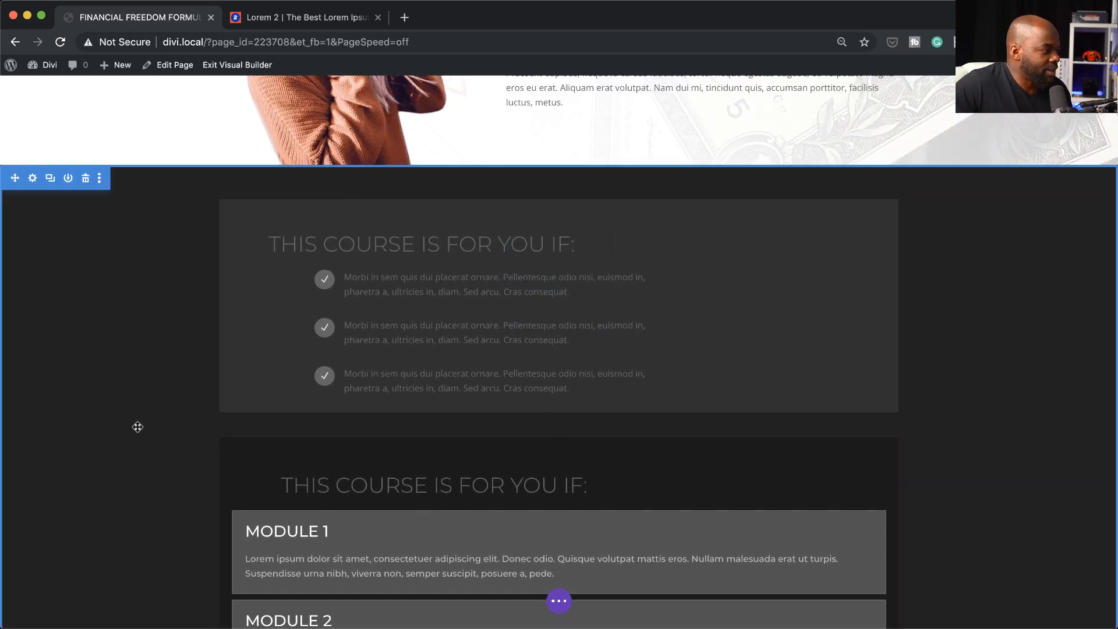
scroll(138, 427, "down", 6)
scroll(138, 427, "down", 10)
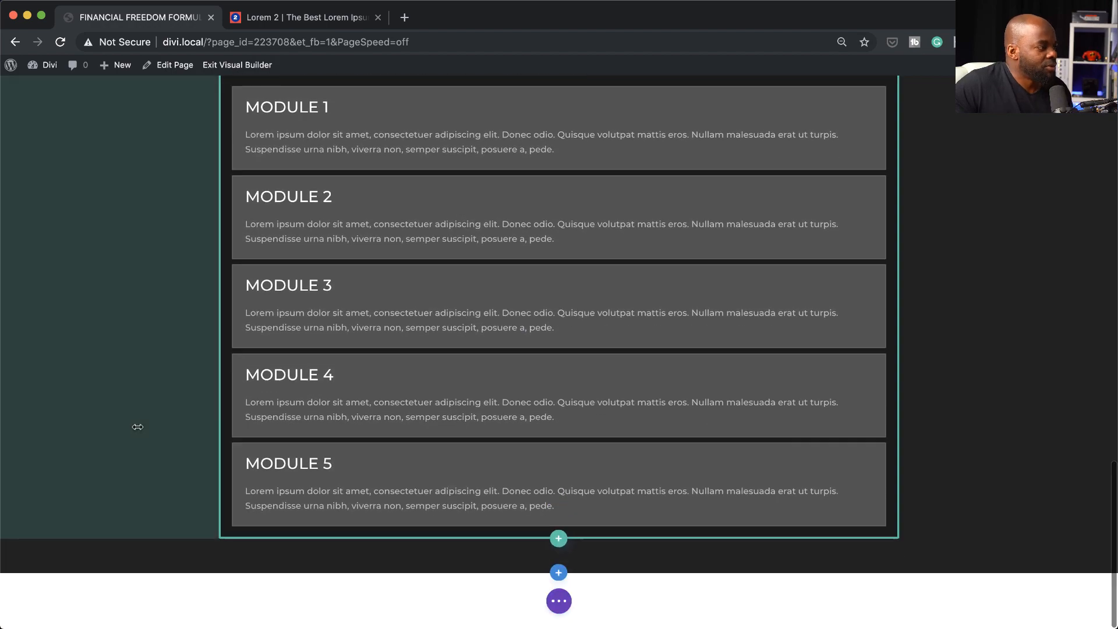
scroll(137, 427, "up", 3)
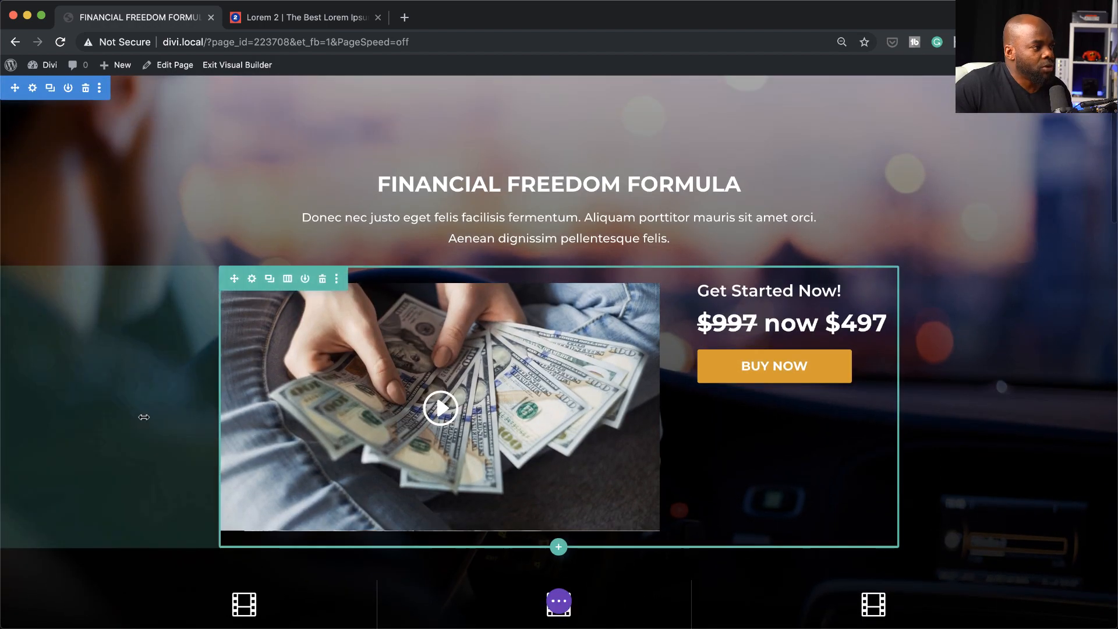
scroll(138, 434, "down", 14)
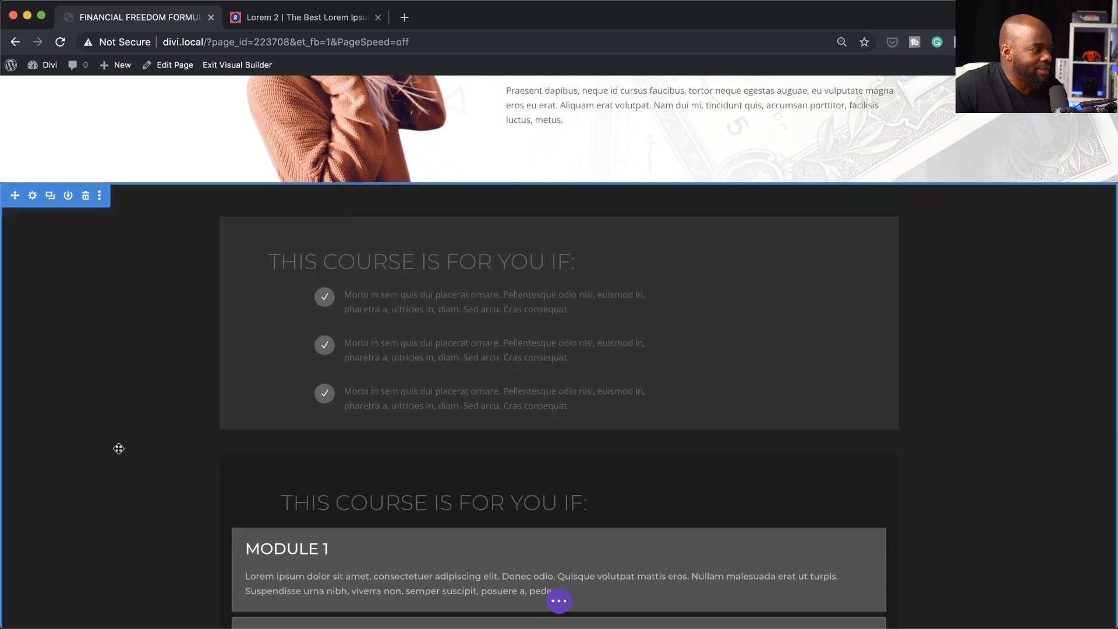
scroll(117, 447, "down", 7)
scroll(116, 447, "down", 1)
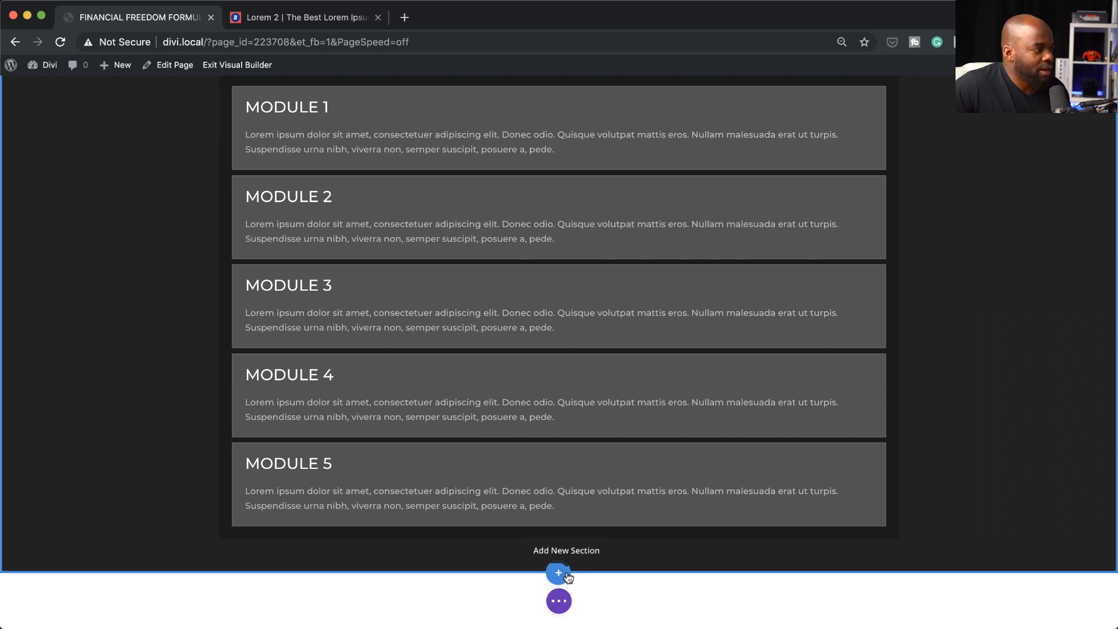
scroll(599, 490, "up", 3)
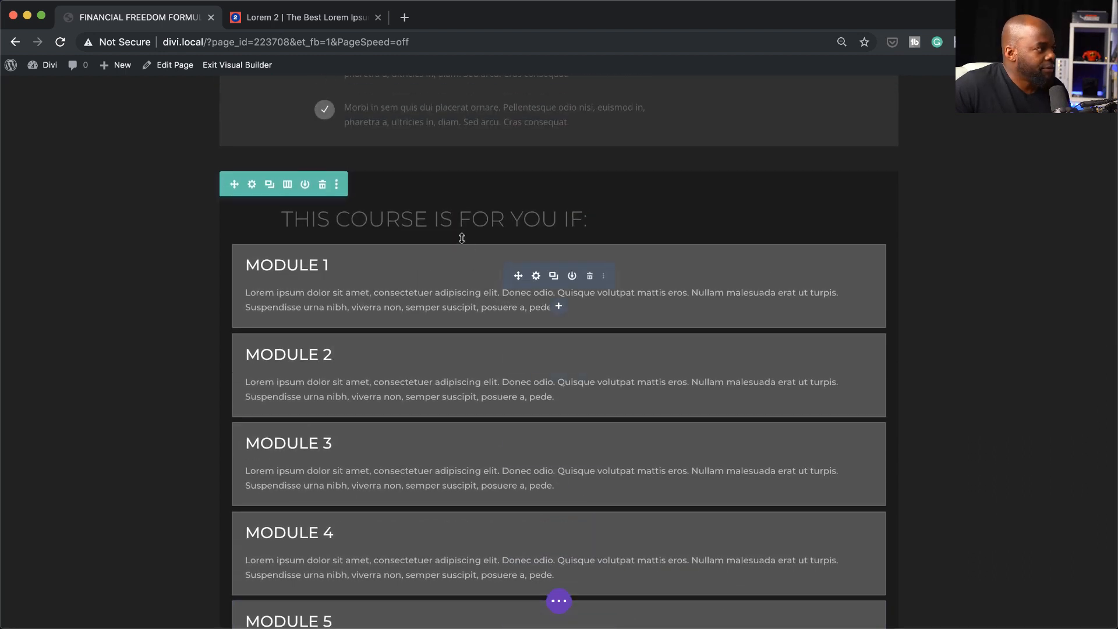
mouse_move(472, 222)
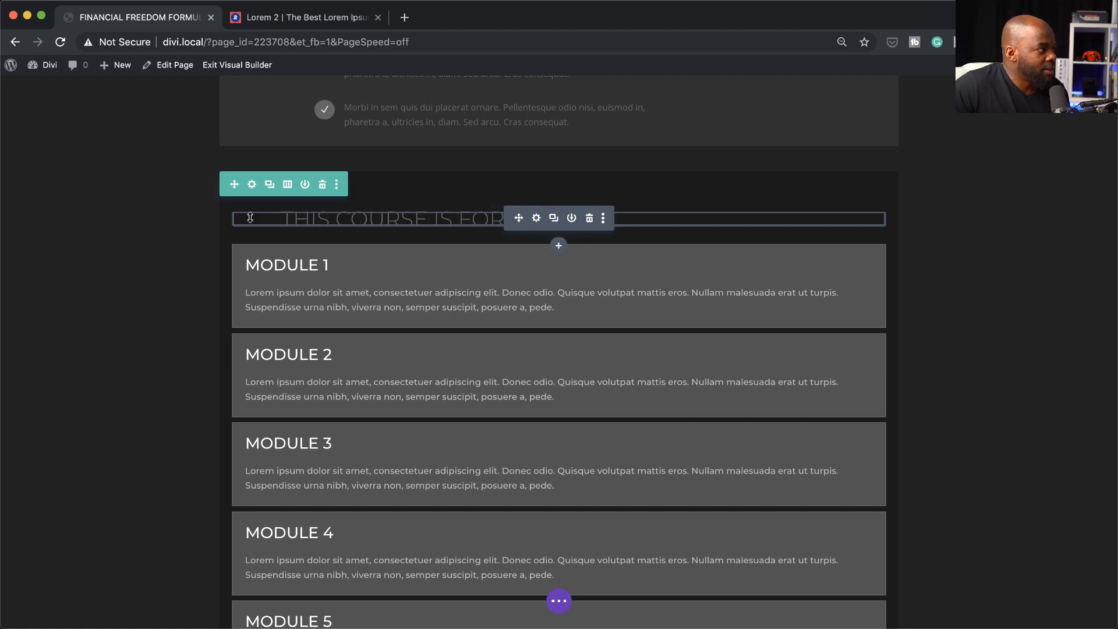
left_click(536, 219)
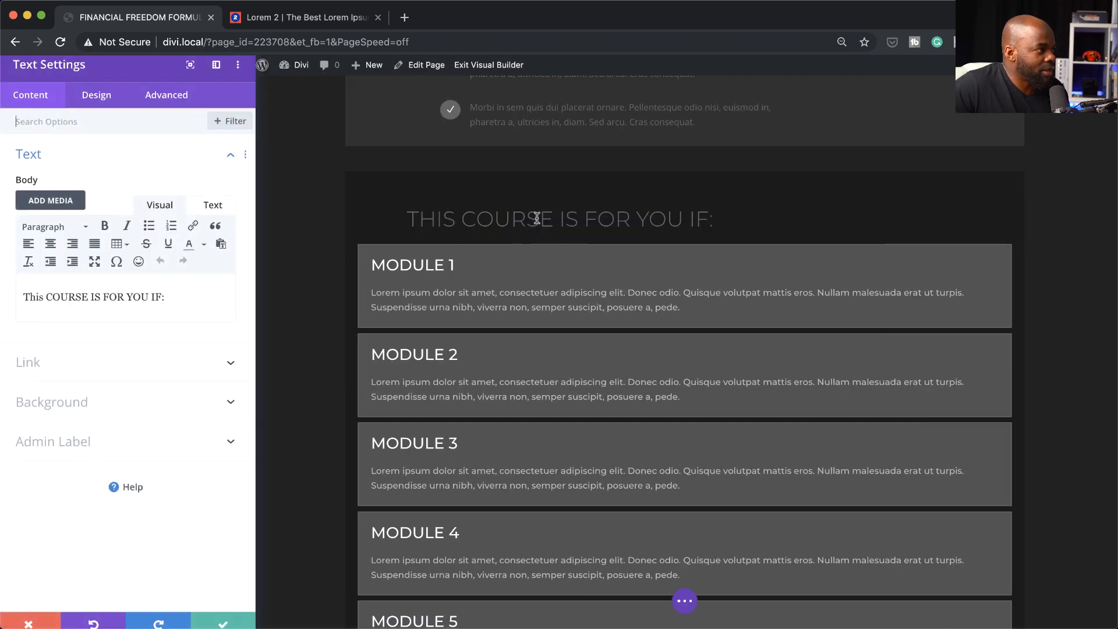
left_click(227, 130)
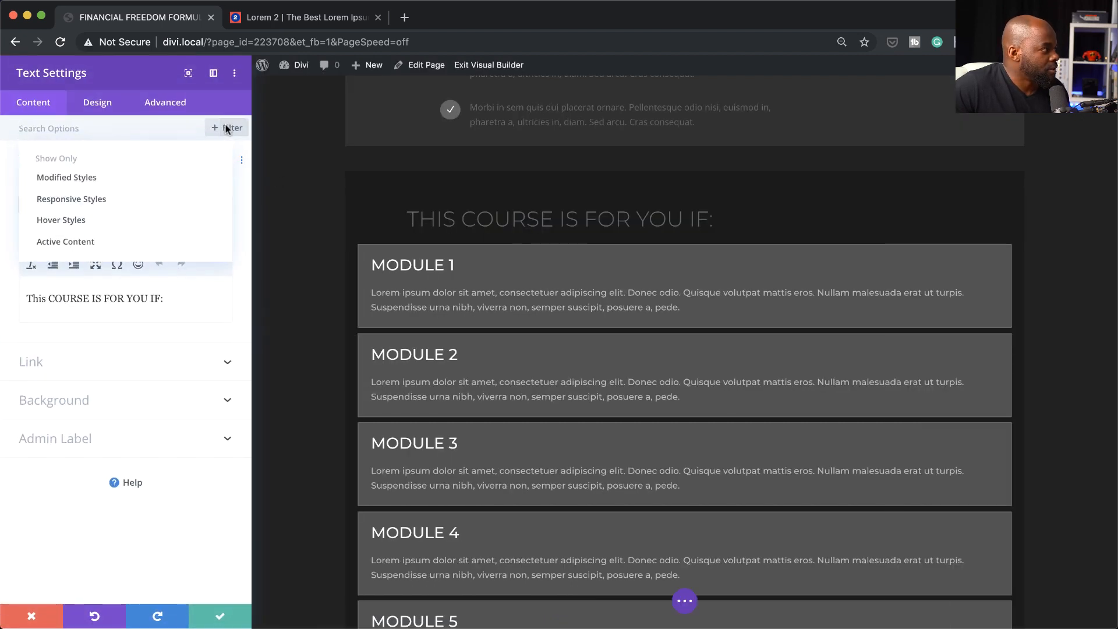
left_click(93, 176)
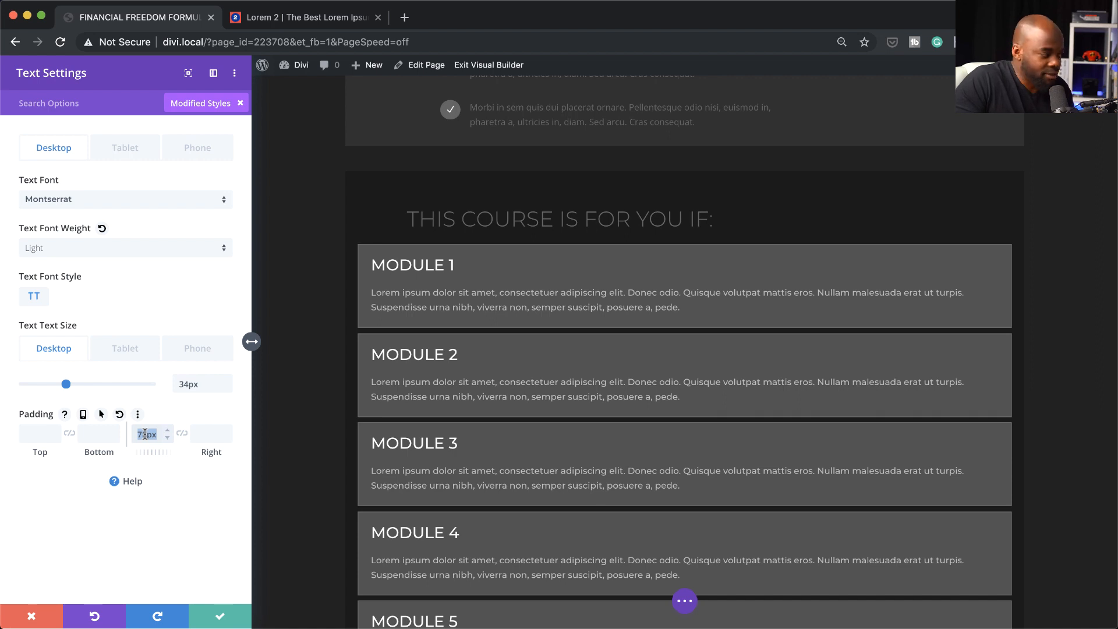
key("BackSpace")
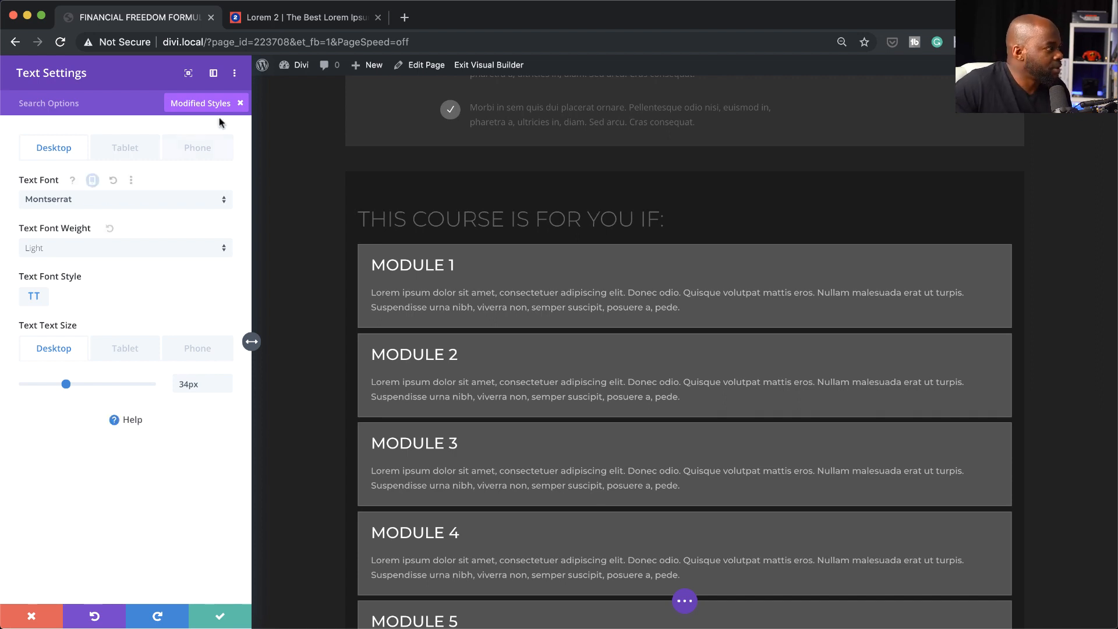
scroll(98, 320, "down", 1)
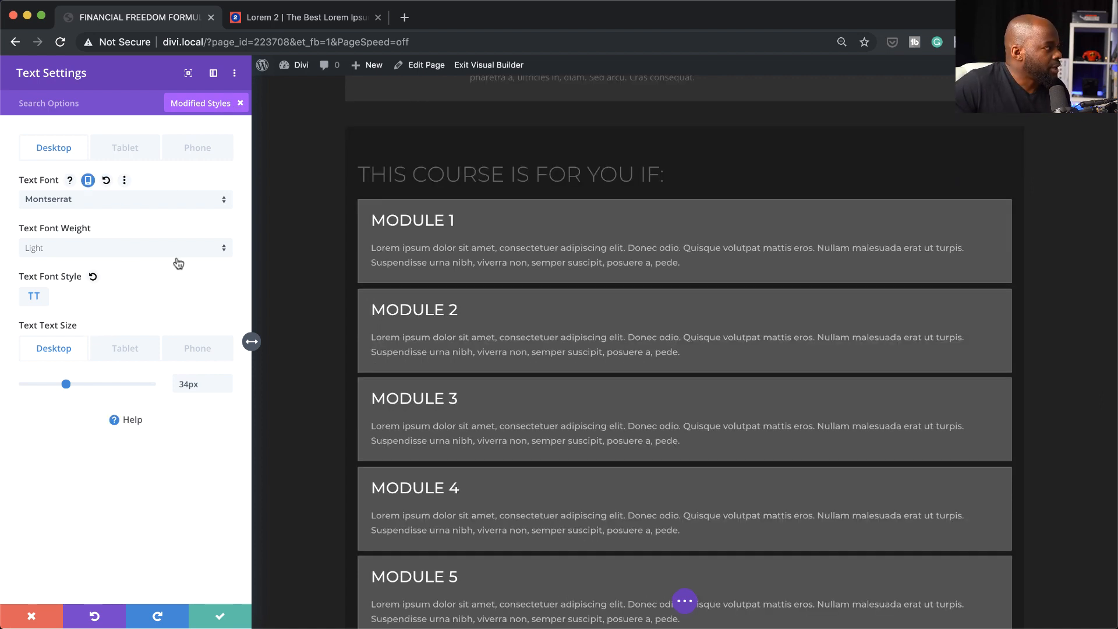
left_click(33, 616)
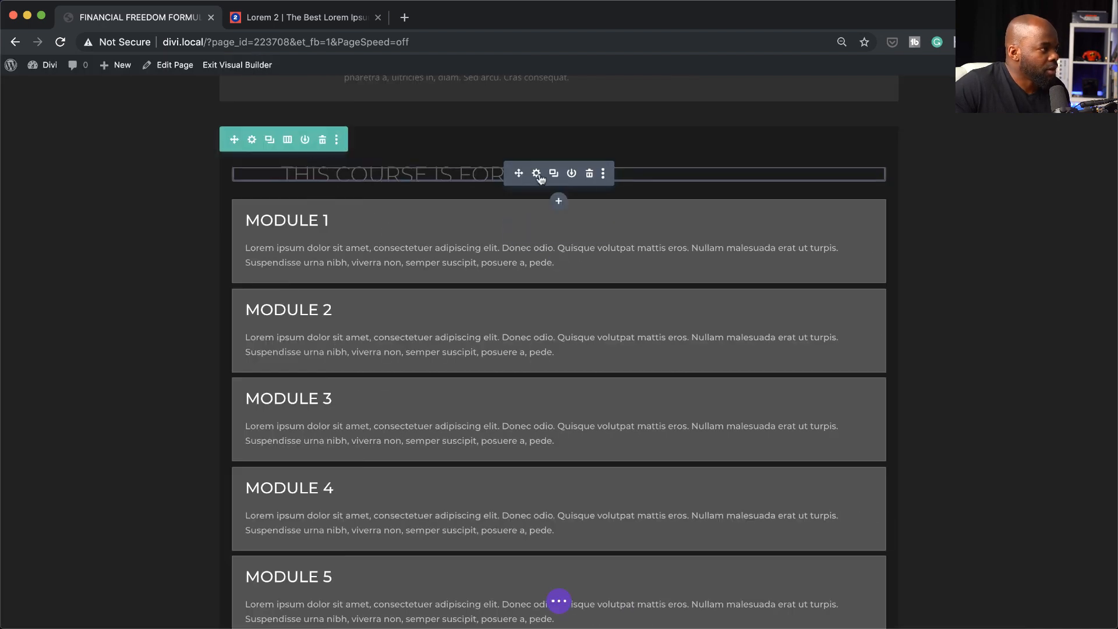
Step: Set the left padding of the heading above the module accordions to 0px and save the text settings
left_click(536, 173)
left_click(233, 129)
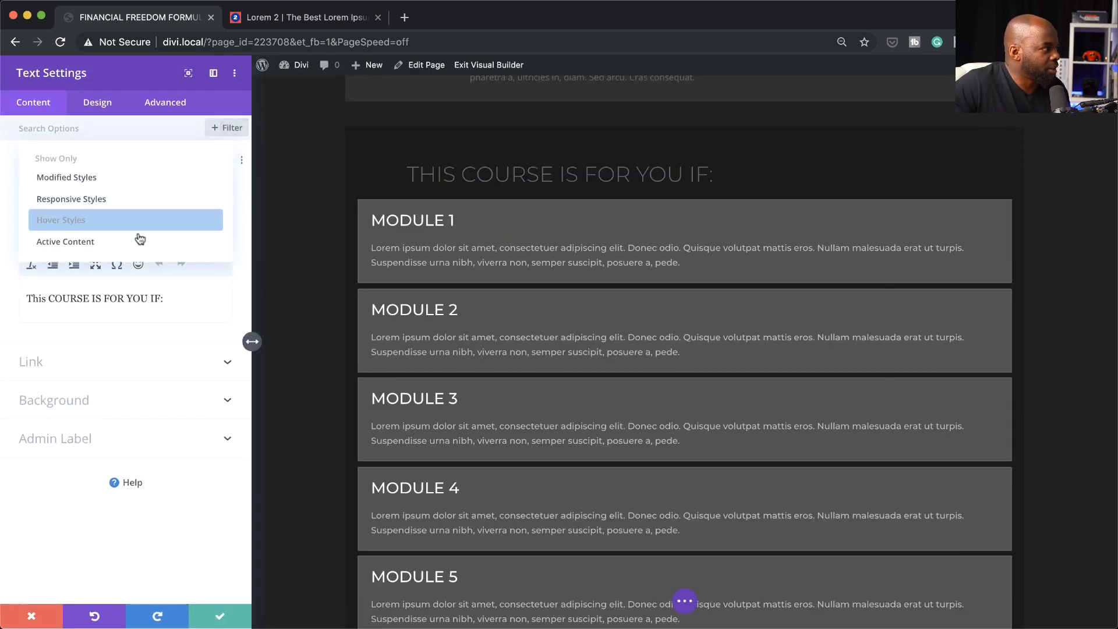
left_click(105, 180)
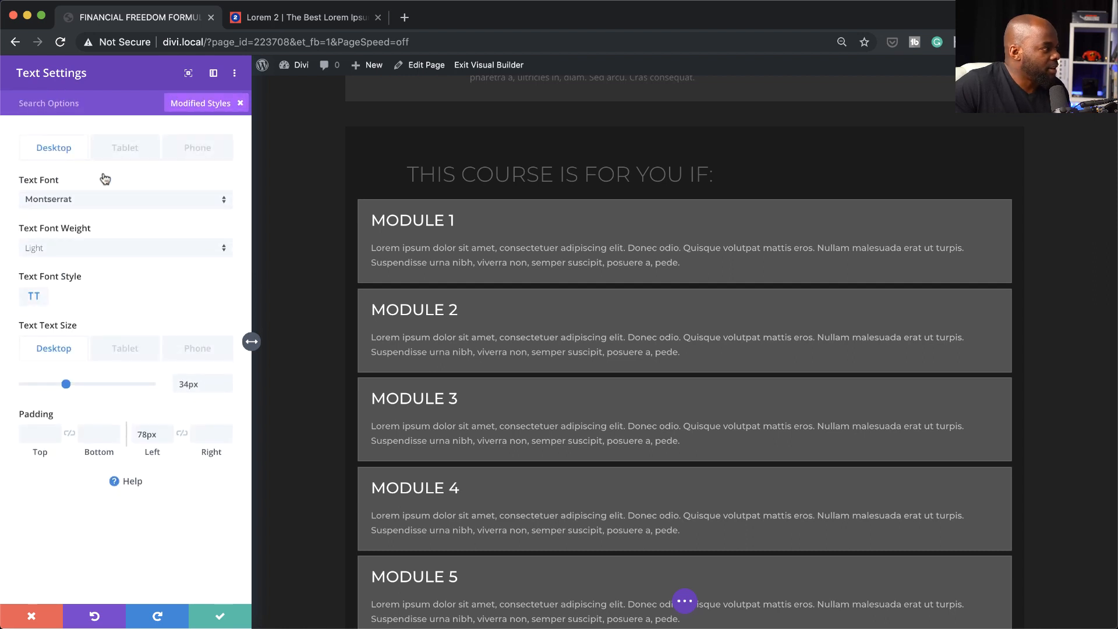
left_click_drag(148, 452, 48, 466)
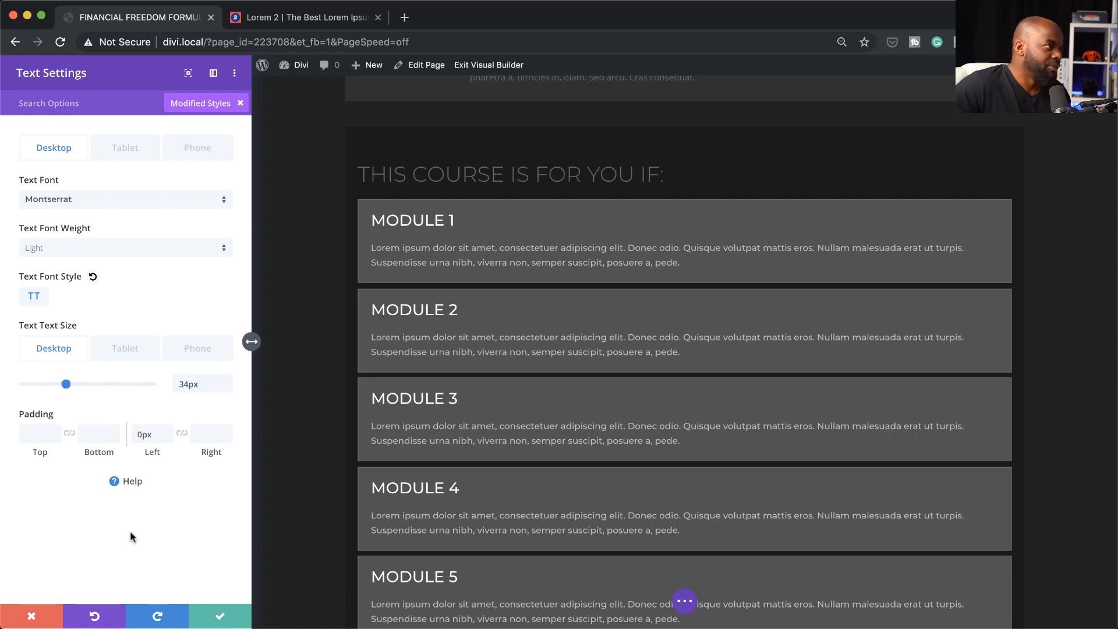
left_click(220, 617)
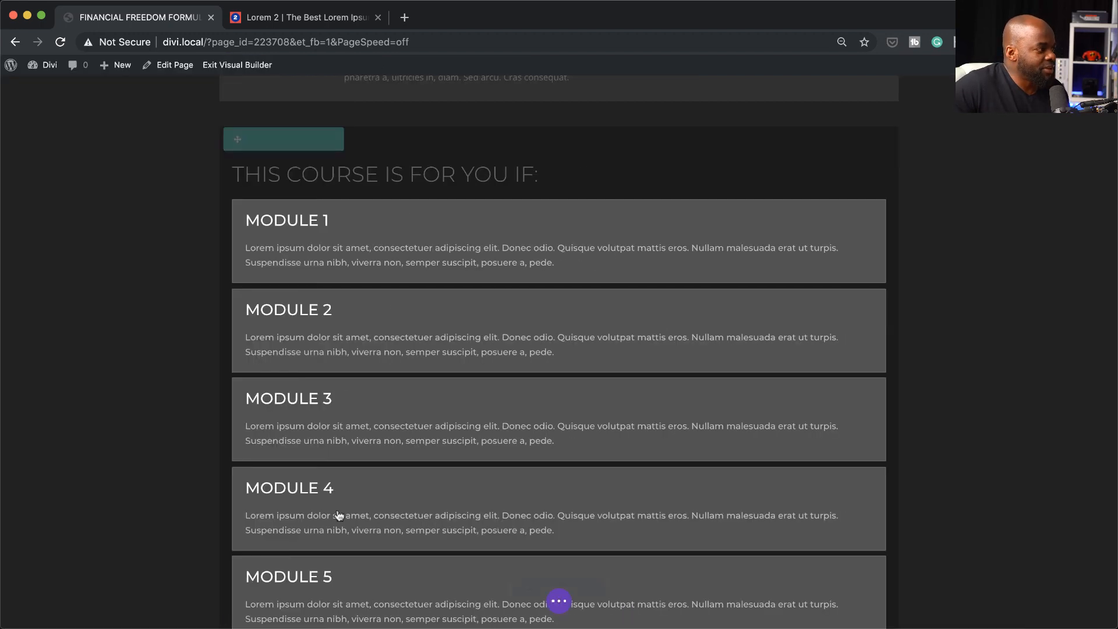
Step: Add a regular section with an empty single-column row below the module accordion section
scroll(776, 487, "down", 2)
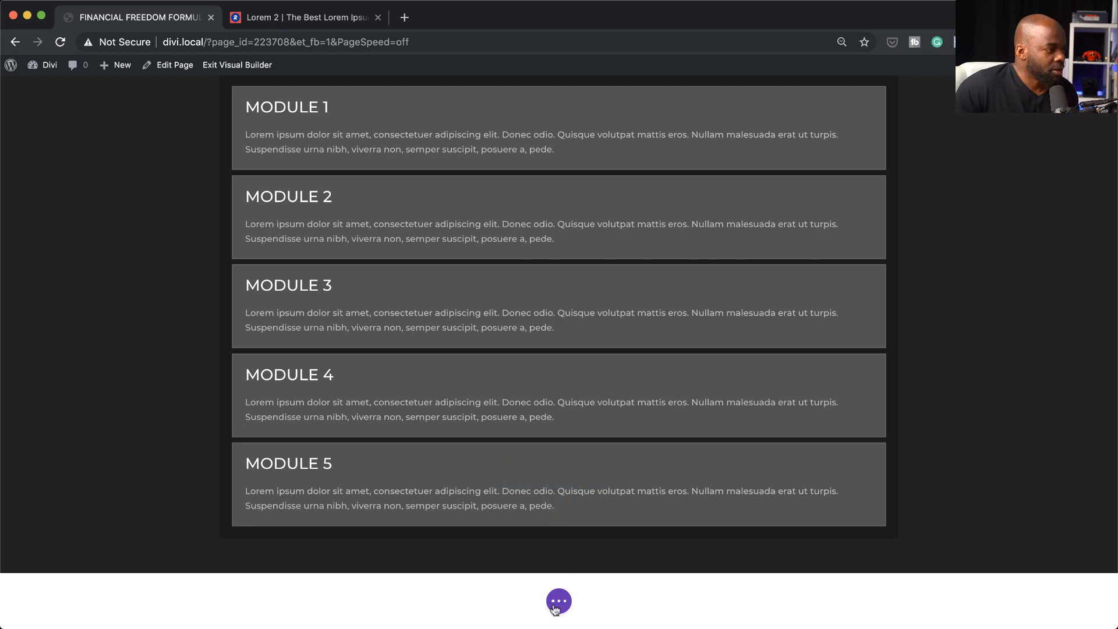
left_click(559, 572)
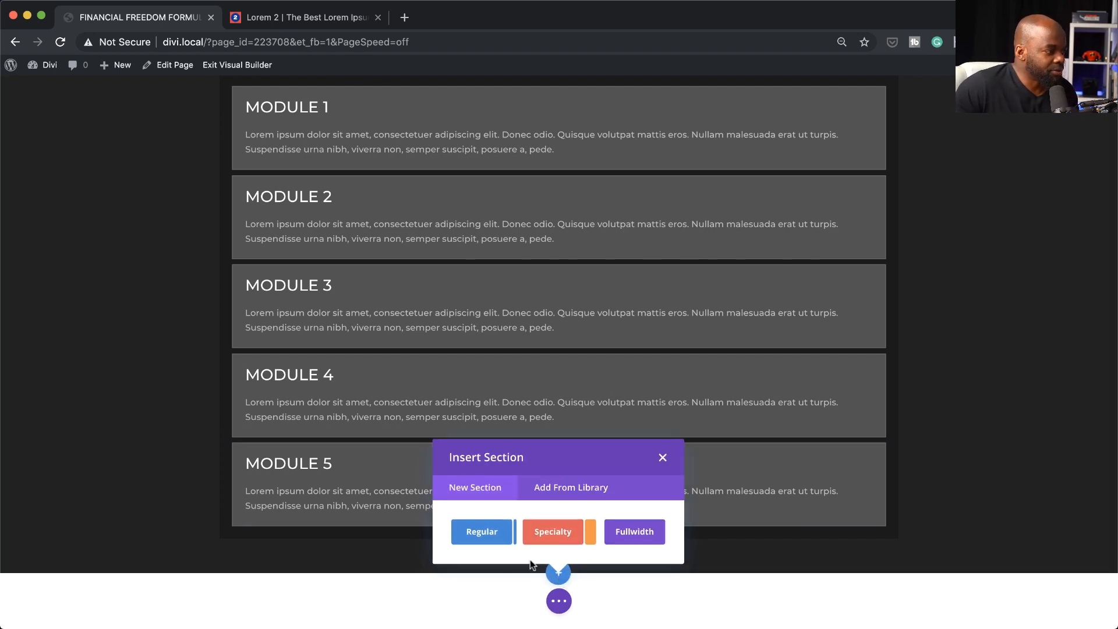
left_click(490, 533)
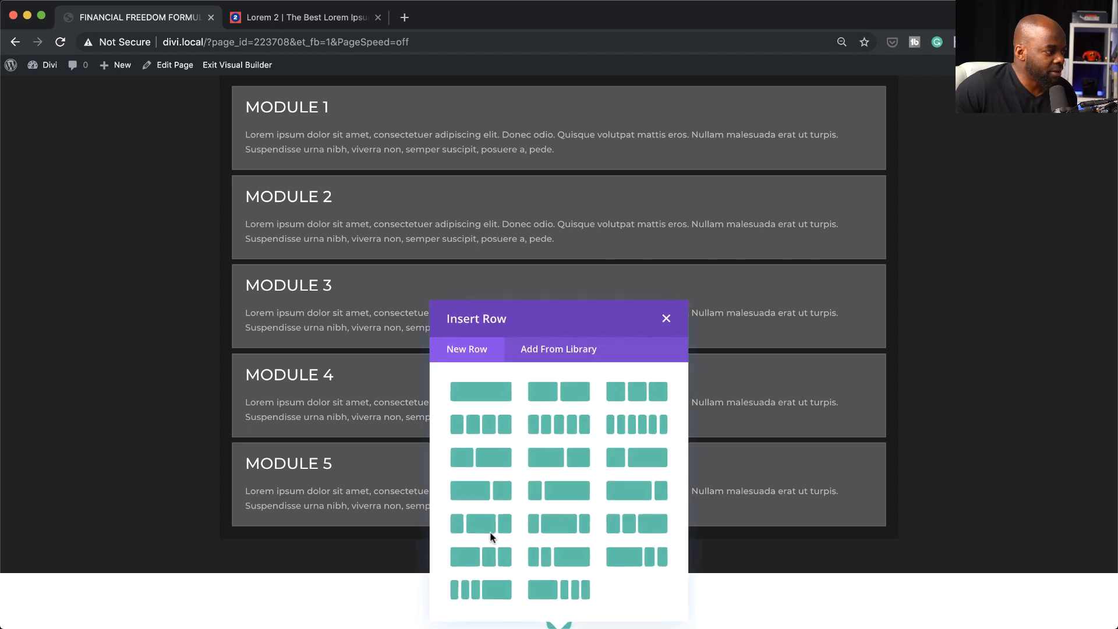
left_click(473, 394)
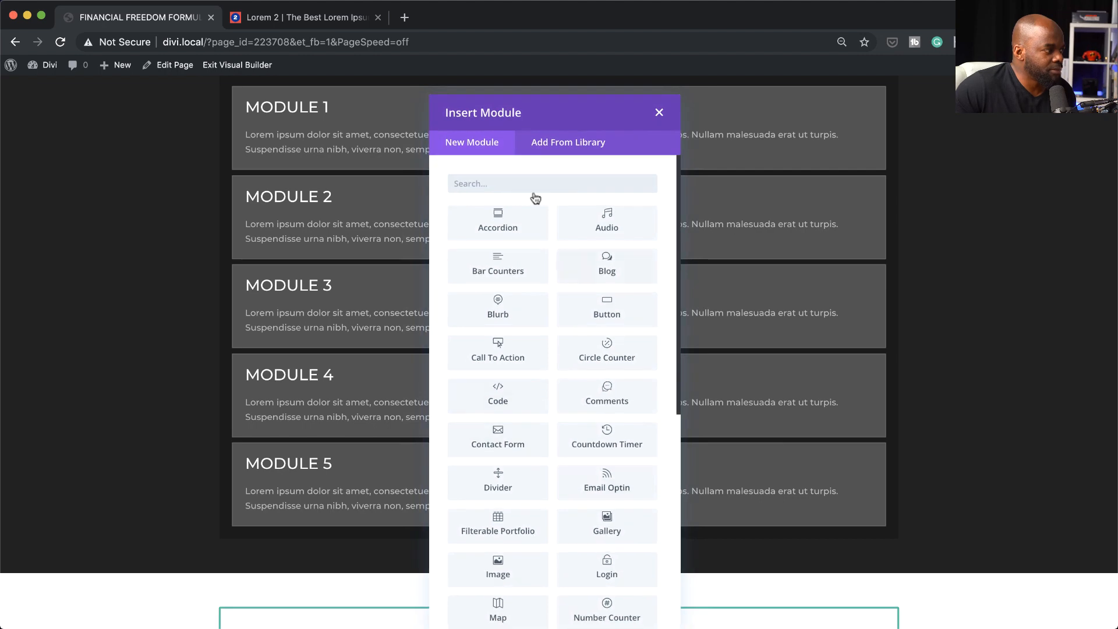
left_click(659, 112)
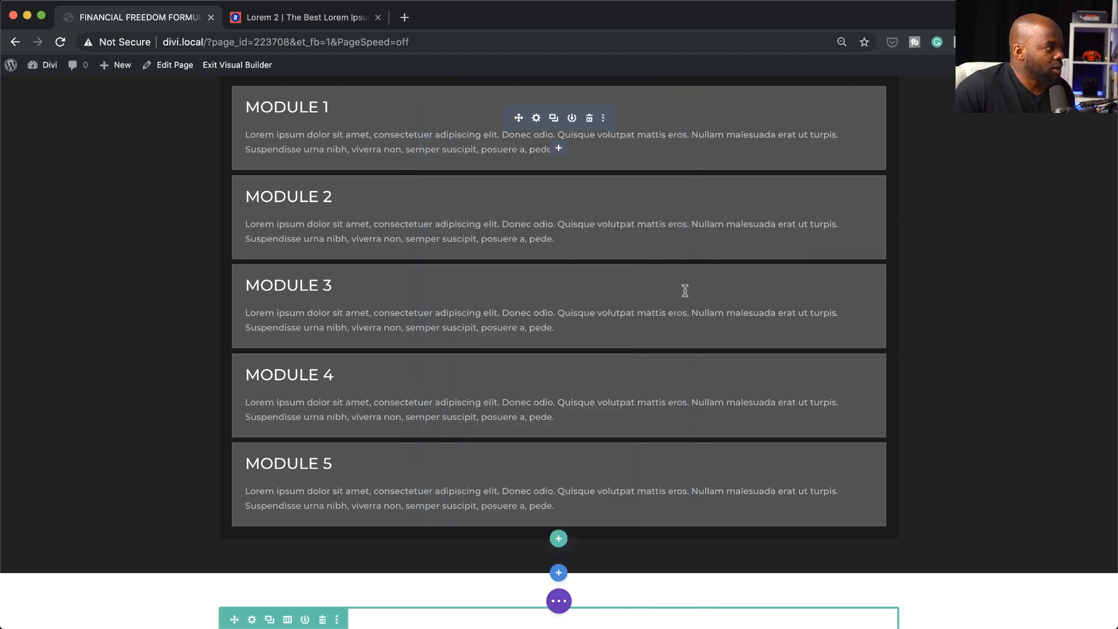
Step: Copy the "MEET THE AUTHOR" heading module and paste it into the new section's empty row
scroll(683, 290, "down", 10)
scroll(711, 312, "up", 1)
scroll(711, 313, "down", 2)
scroll(711, 313, "up", 3)
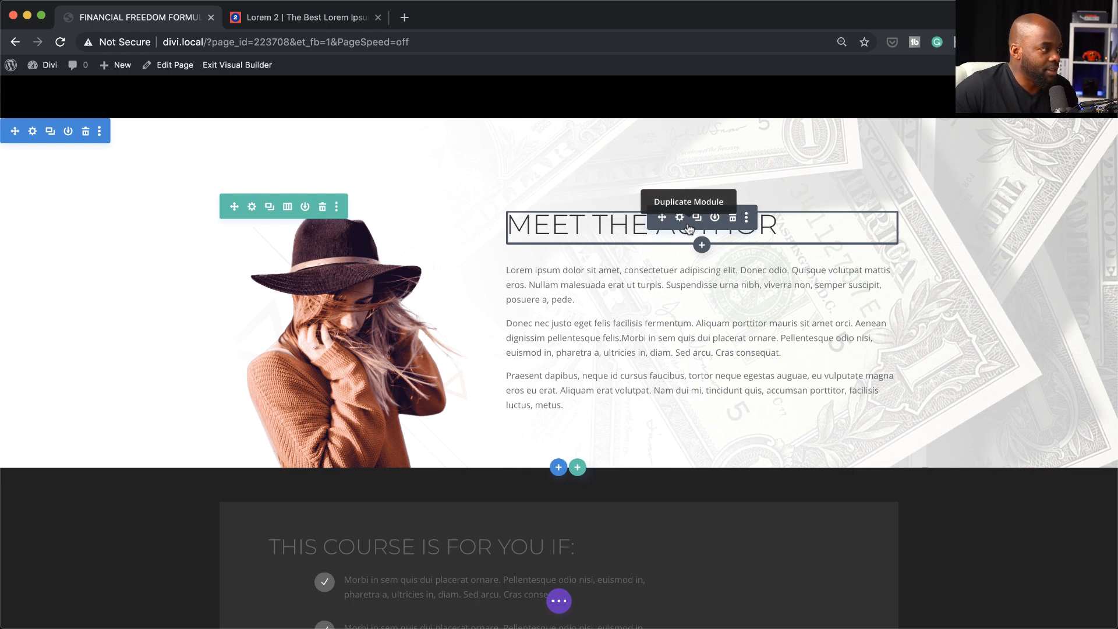
scroll(482, 379, "down", 2)
scroll(483, 378, "down", 10)
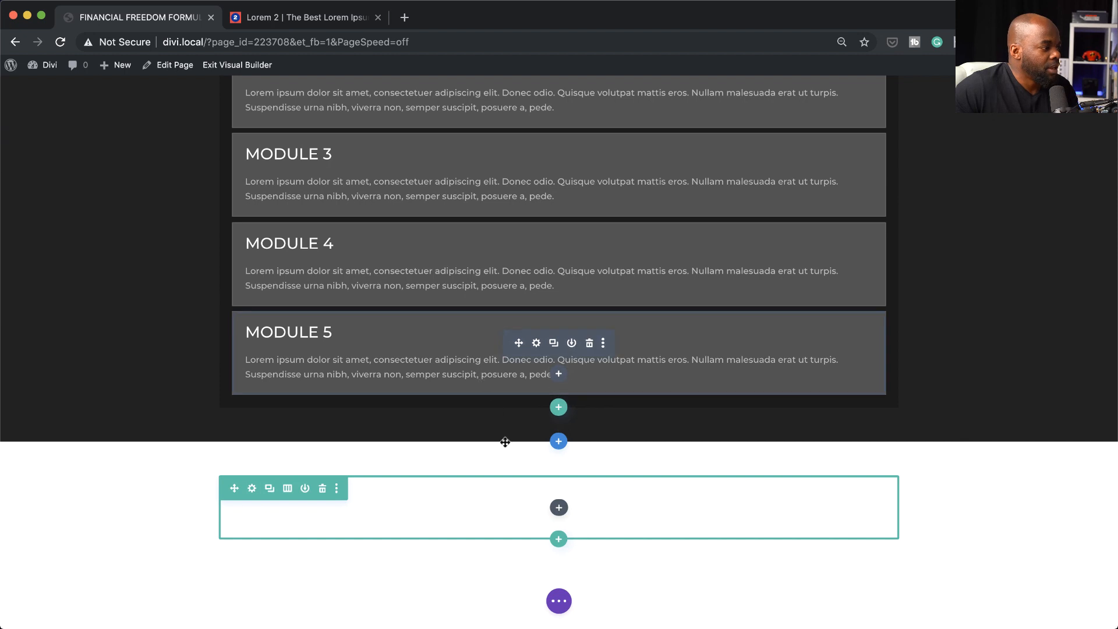
key("super+v")
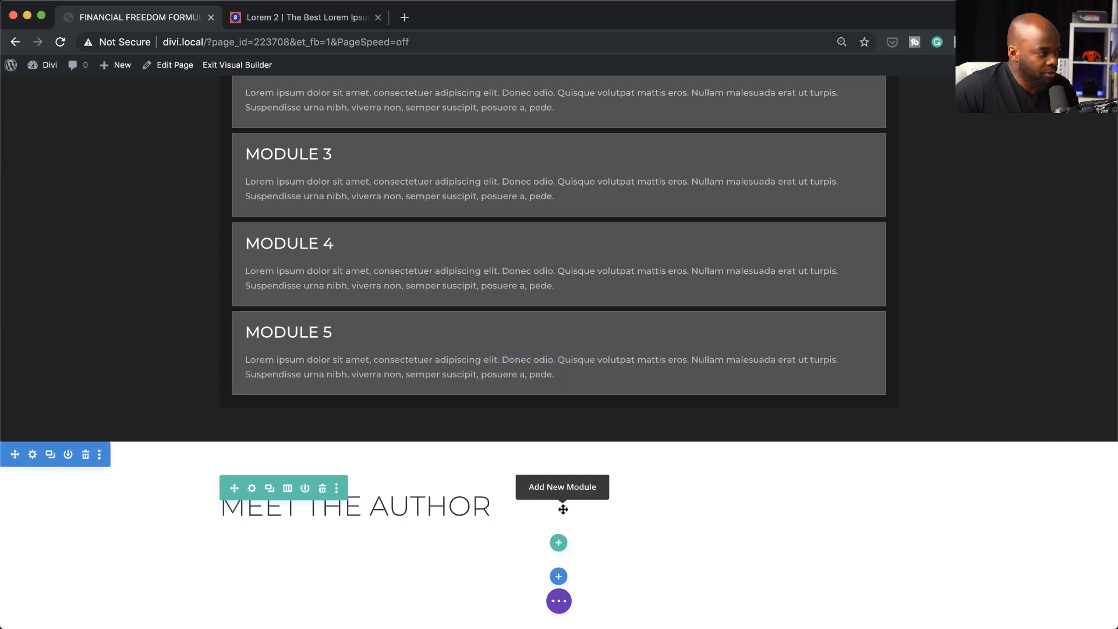
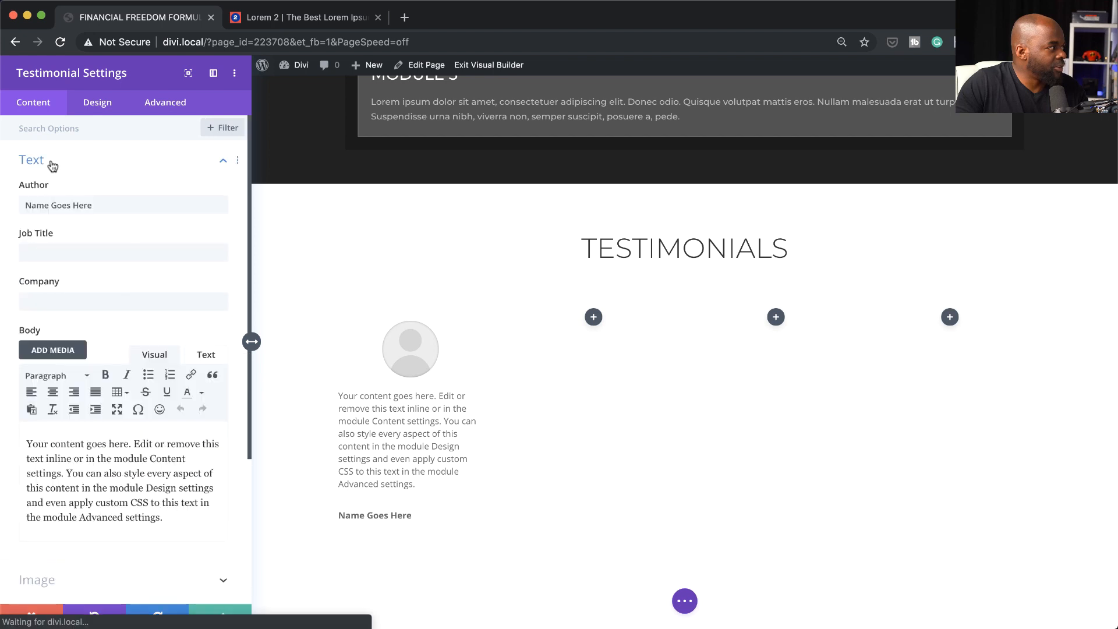
Step: Fill in the testimonial author's first name and replace the body with the "Phasellus ultrices nulla quis nibh" paragraph copied from the Lorem 2 site
triple_click(121, 206)
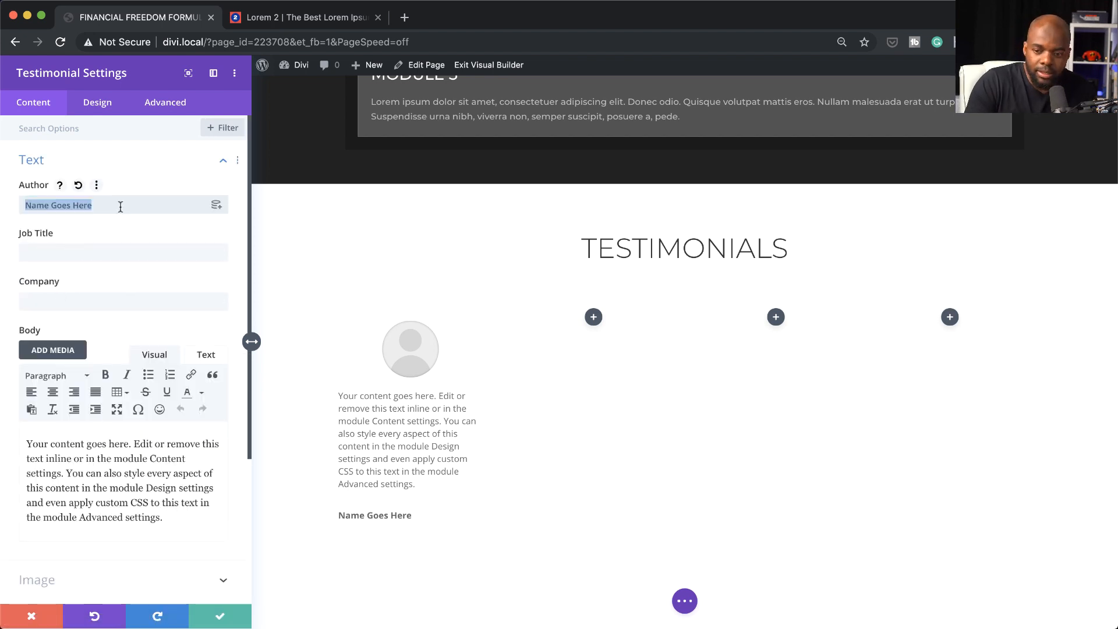
type("James")
left_click(310, 17)
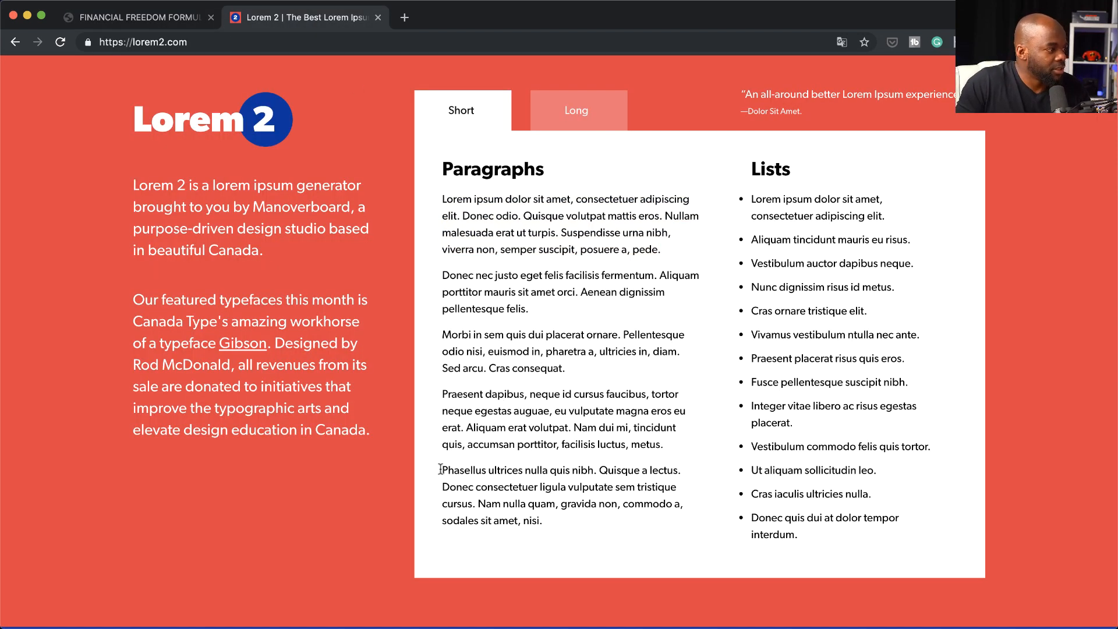
left_click_drag(452, 478, 564, 529)
key("super+c")
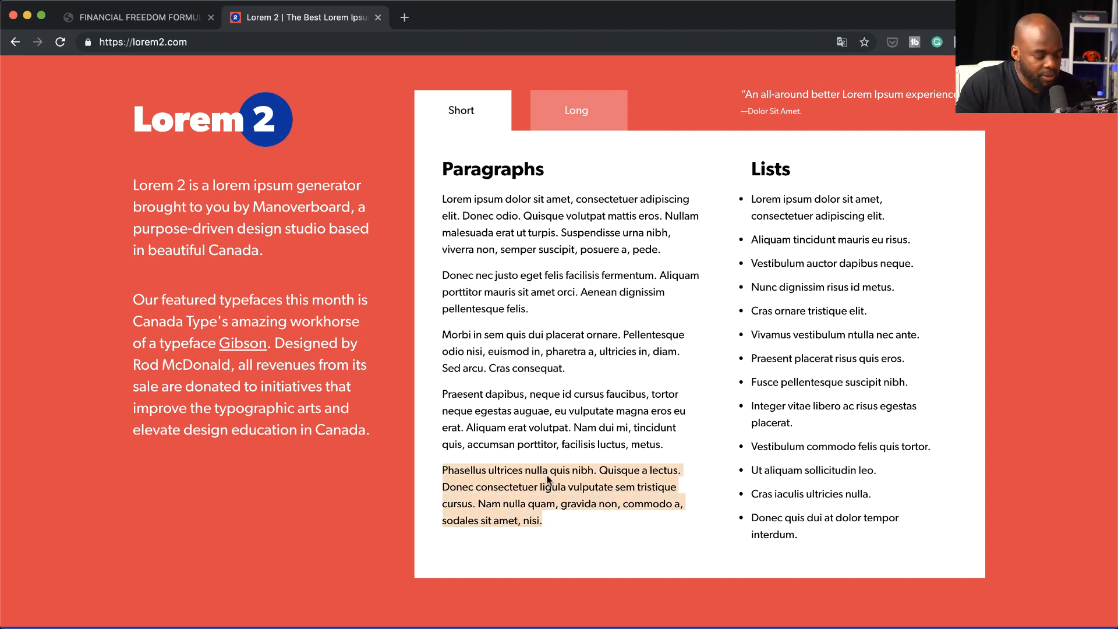
left_click(112, 18)
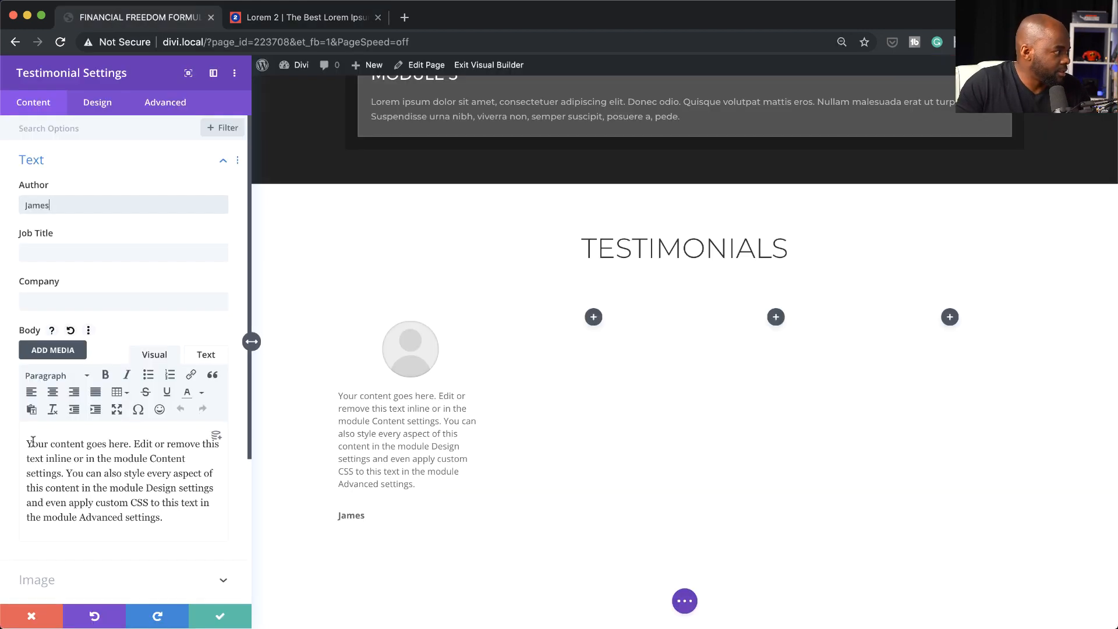
left_click_drag(27, 441, 171, 512)
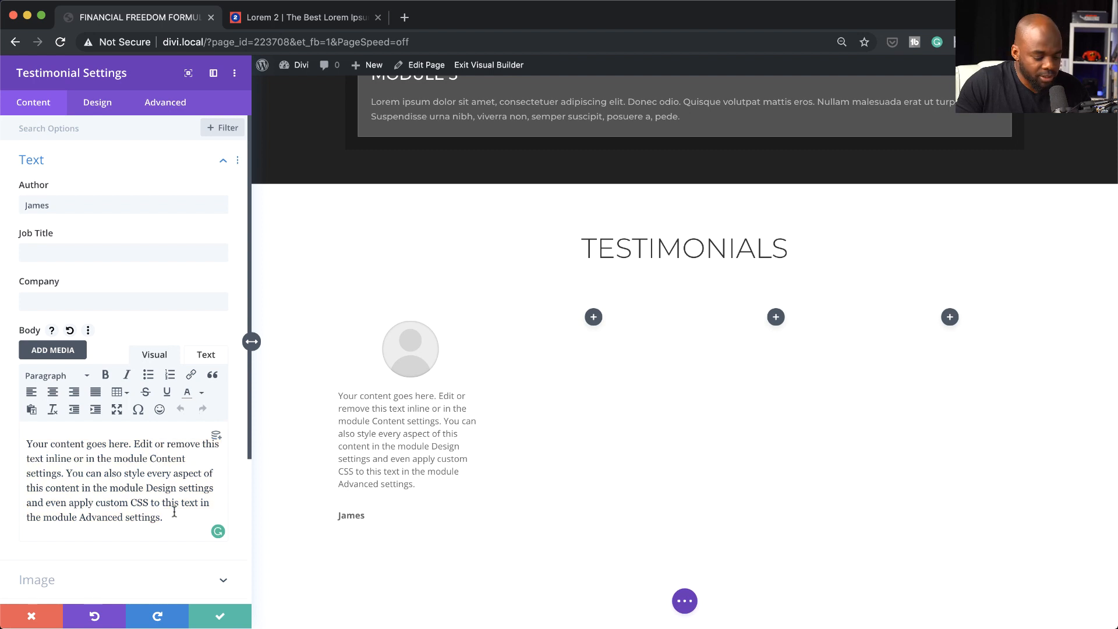
key("super+v")
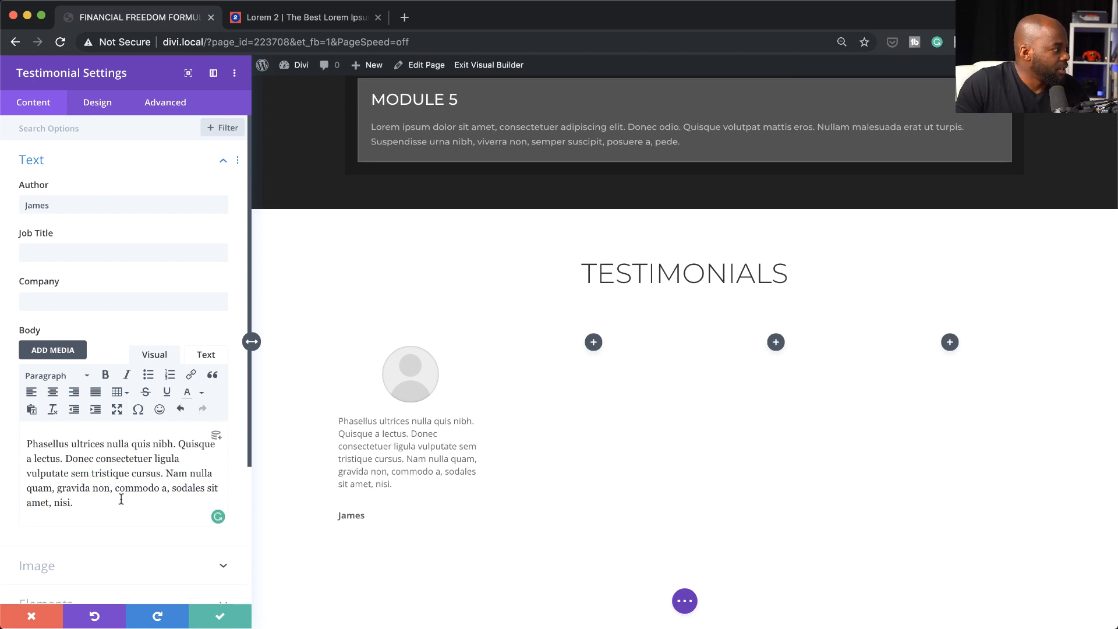
Step: Set the testimonial's image to ava4.png from the media library
scroll(116, 476, "down", 3)
scroll(116, 477, "down", 3)
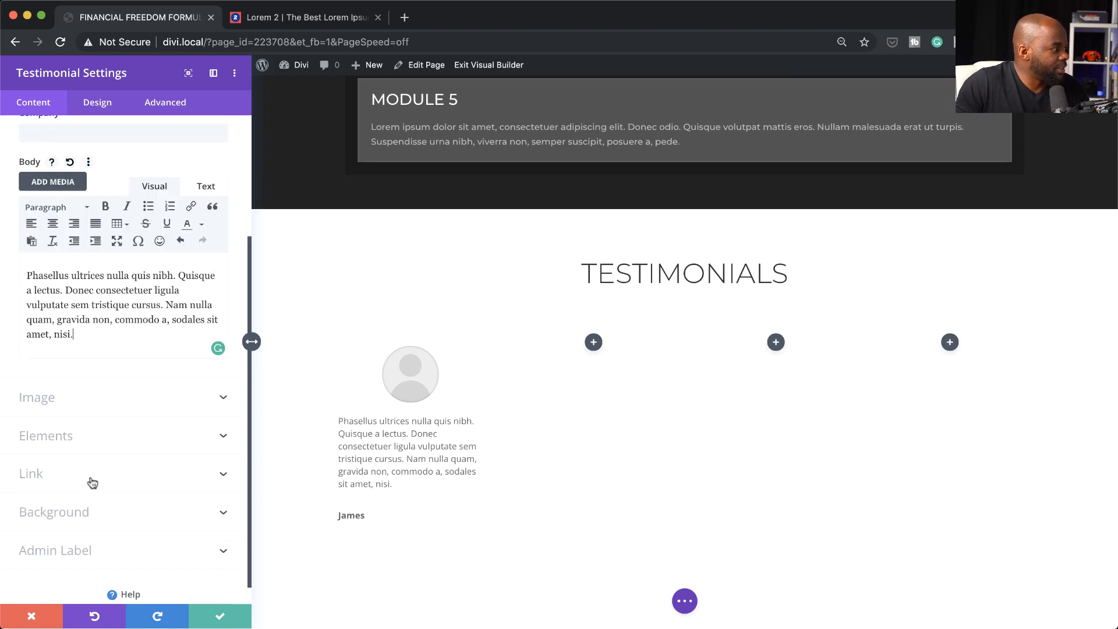
left_click(80, 402)
left_click(138, 302)
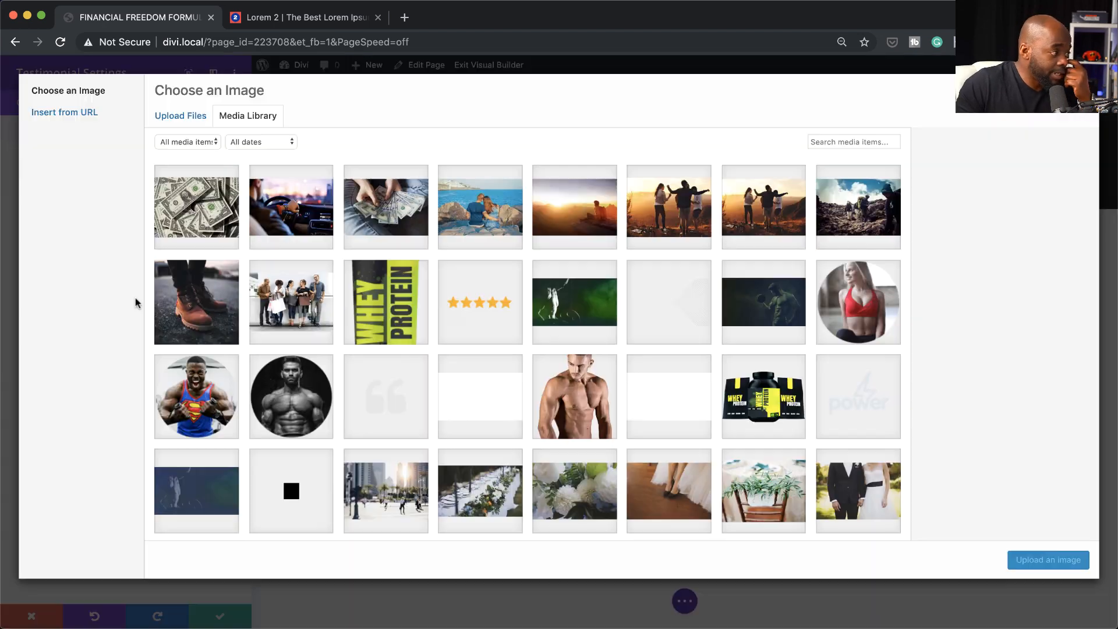
scroll(265, 265, "down", 5)
left_click(215, 399)
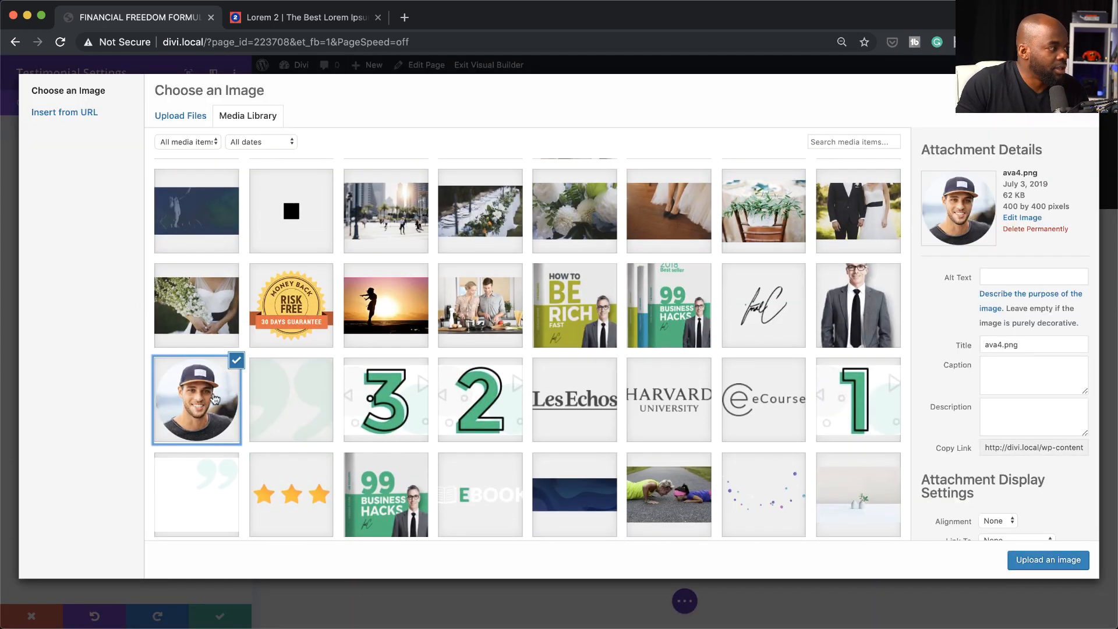
left_click(1064, 566)
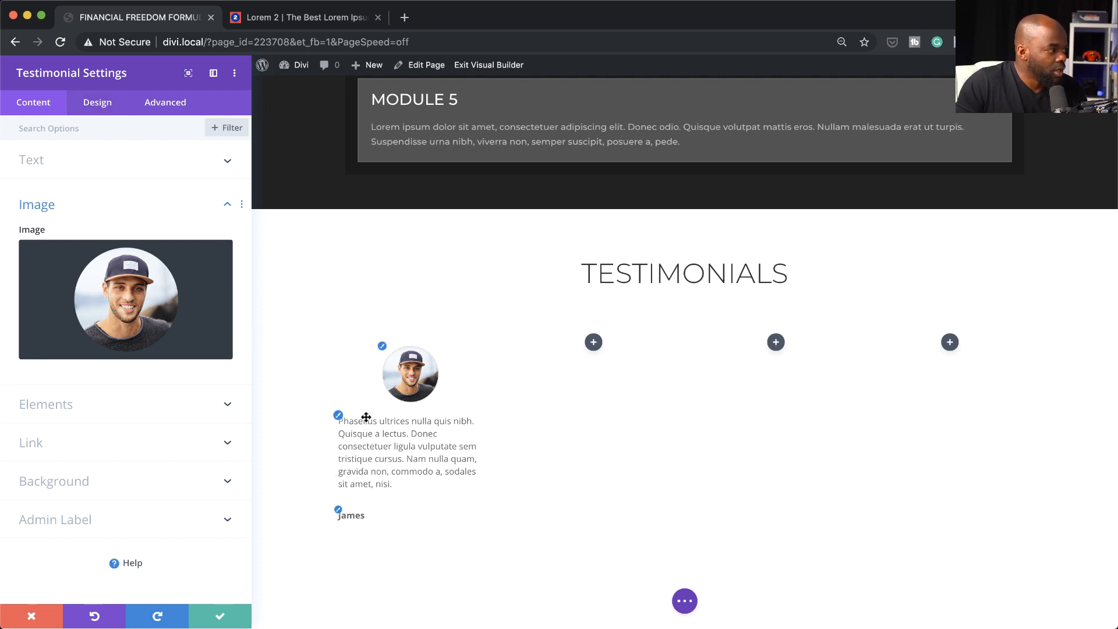
Step: Set the testimonial's body font to Montserrat and center the body text
left_click(97, 100)
scroll(117, 285, "down", 15)
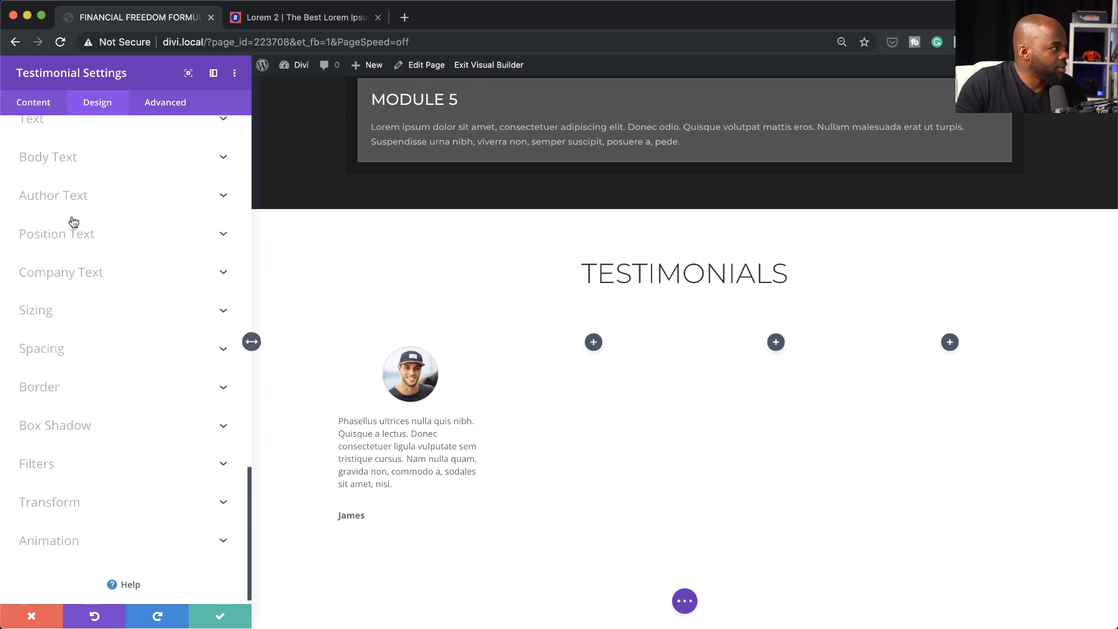
left_click(54, 157)
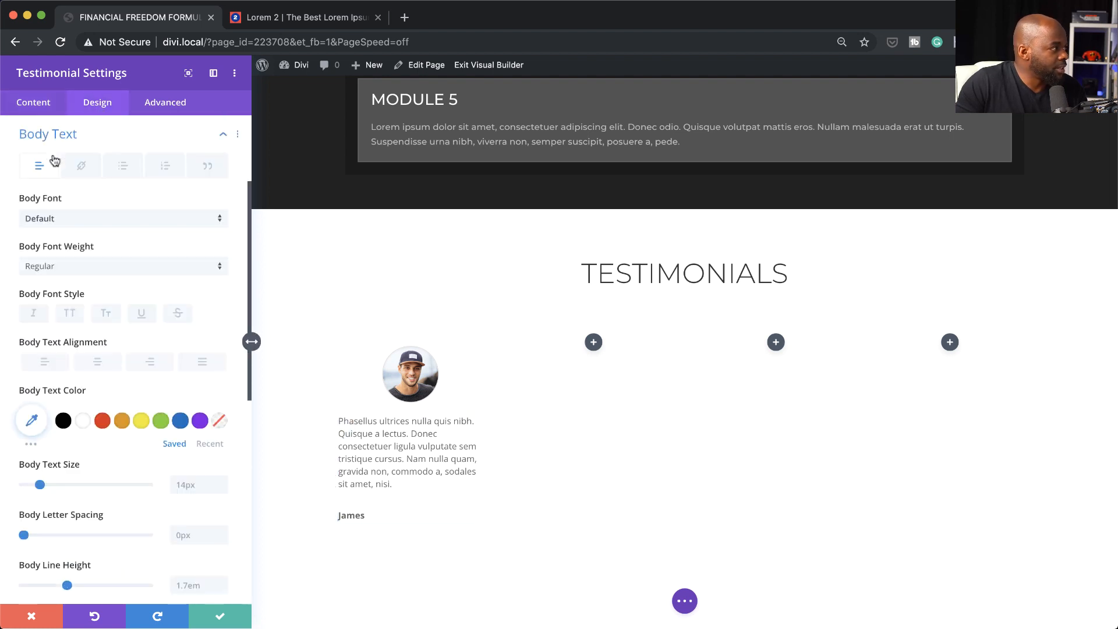
left_click(89, 220)
left_click(80, 179)
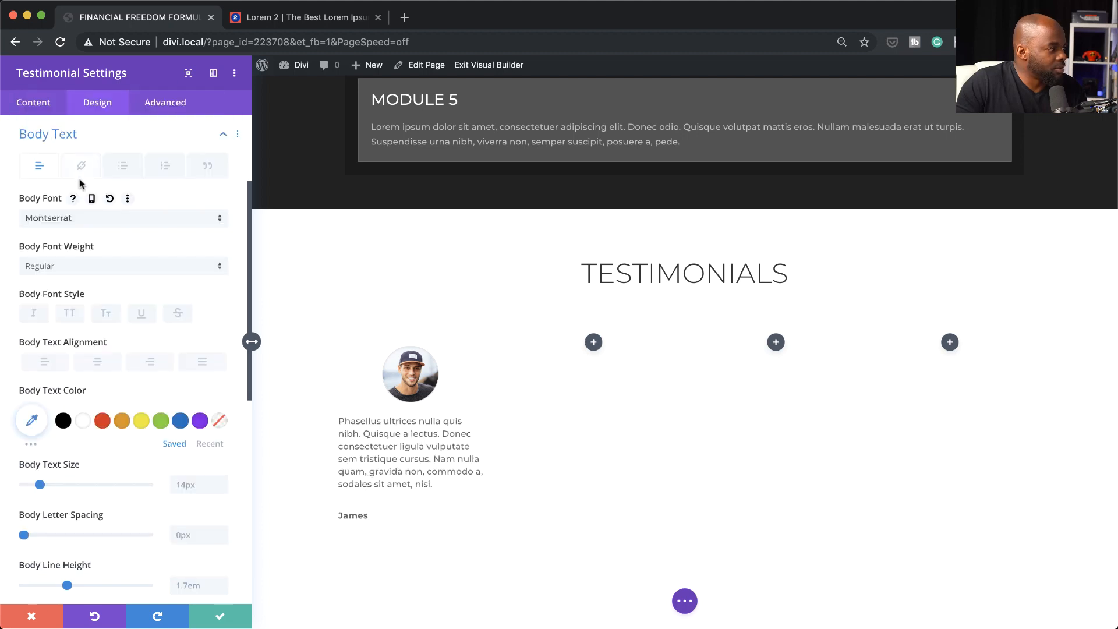
left_click(97, 362)
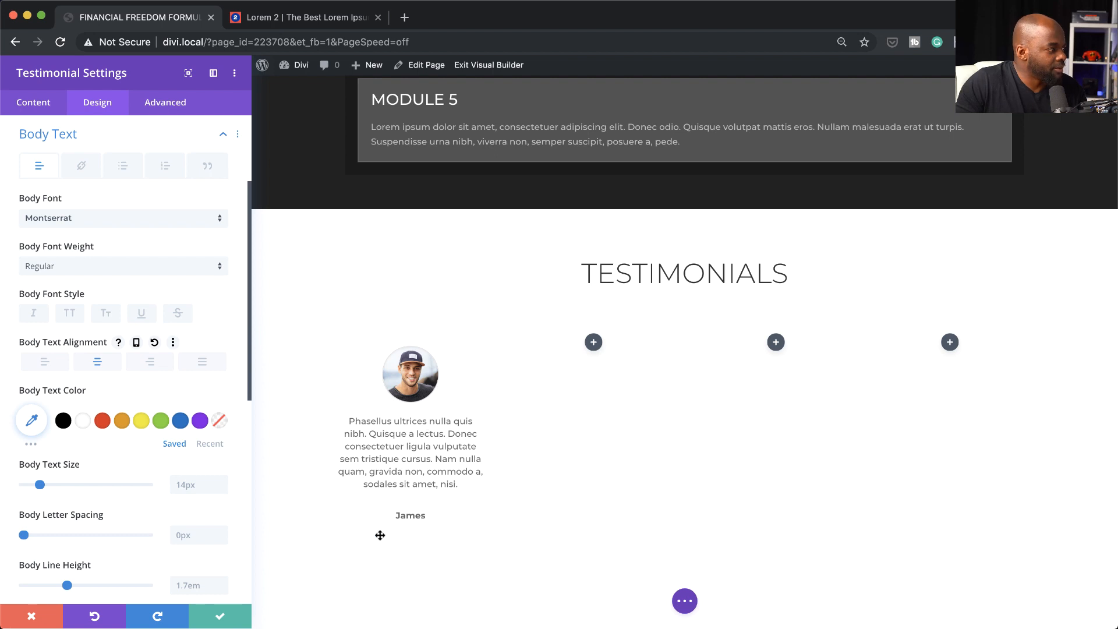
Step: Save the styled testimonial and paste copies of it into the row's three empty columns
left_click(219, 615)
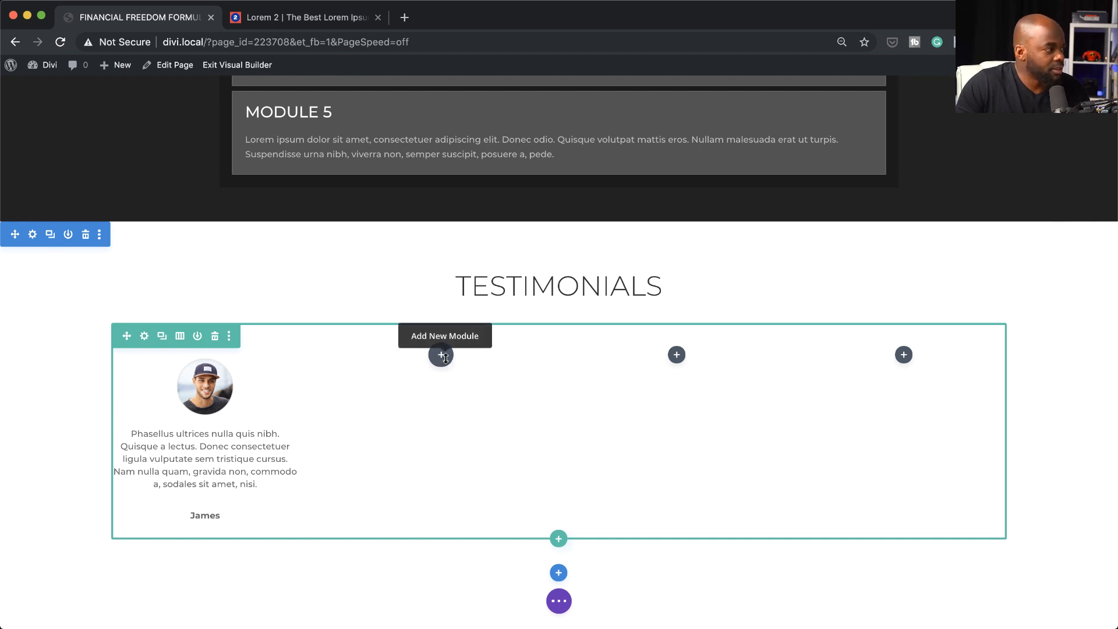
key("super+v")
key("super+v")
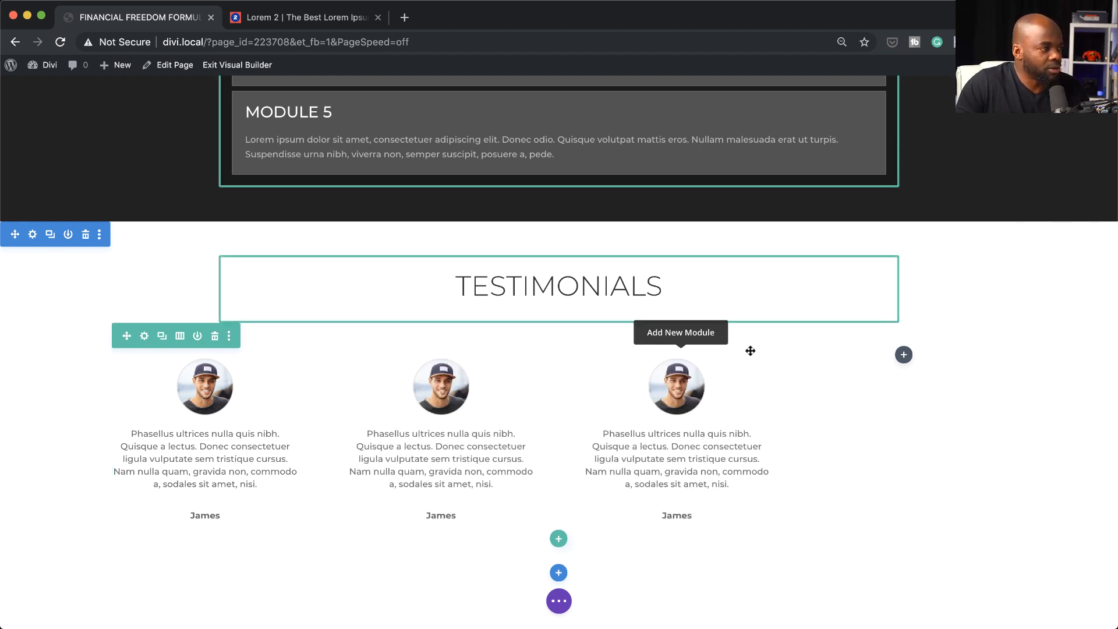
key("super+v")
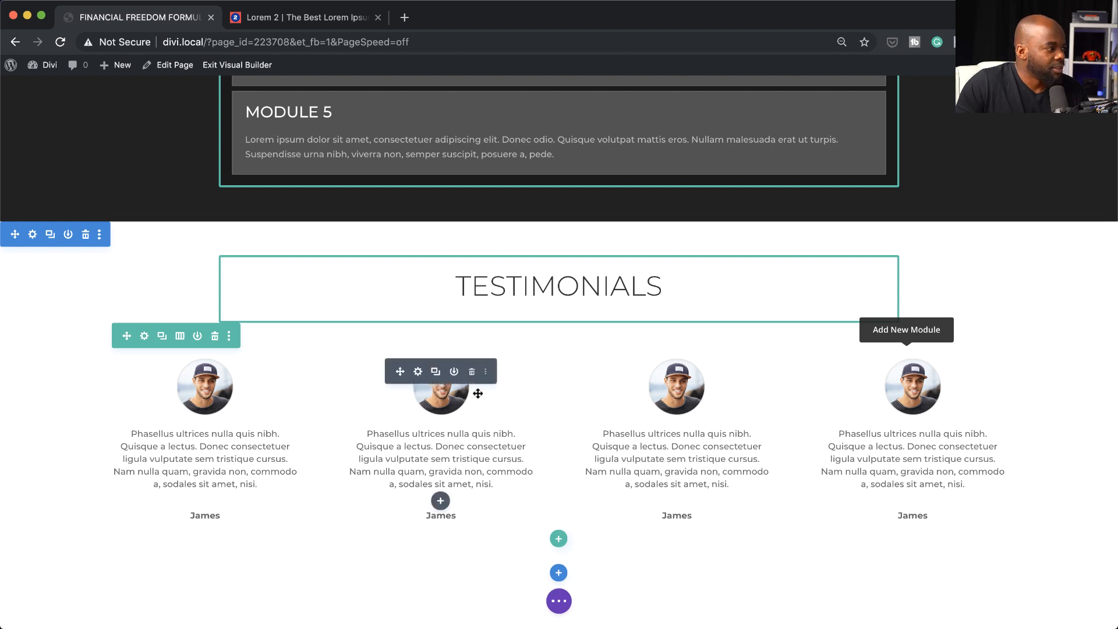
Step: Set the second testimonial's image to fashion-03.png from the media library
left_click(420, 375)
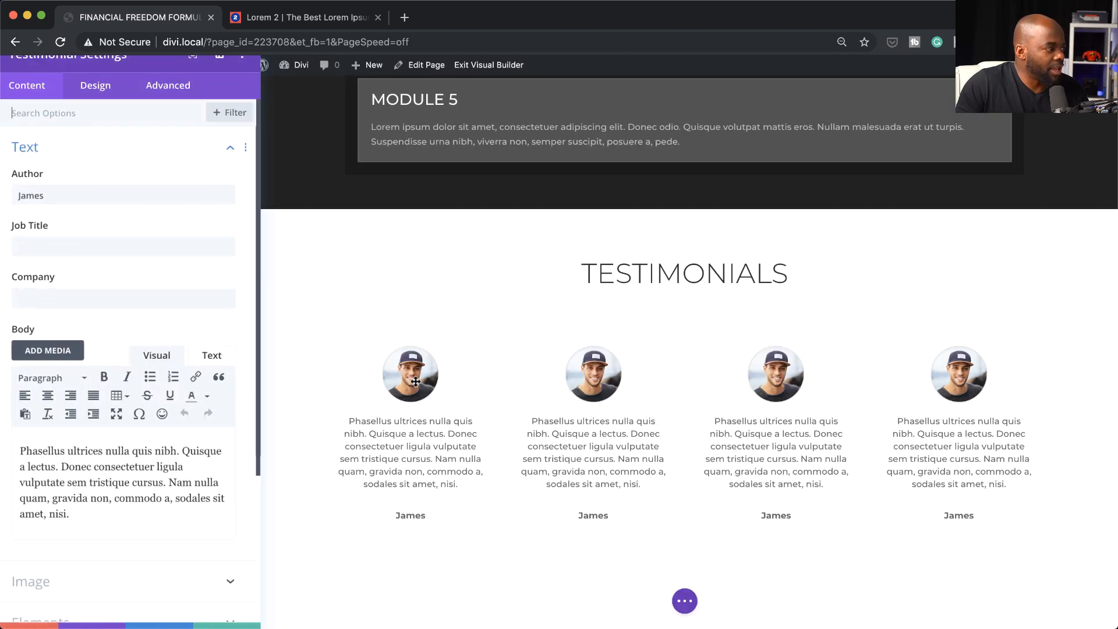
scroll(133, 461, "down", 2)
scroll(111, 425, "down", 5)
left_click(77, 376)
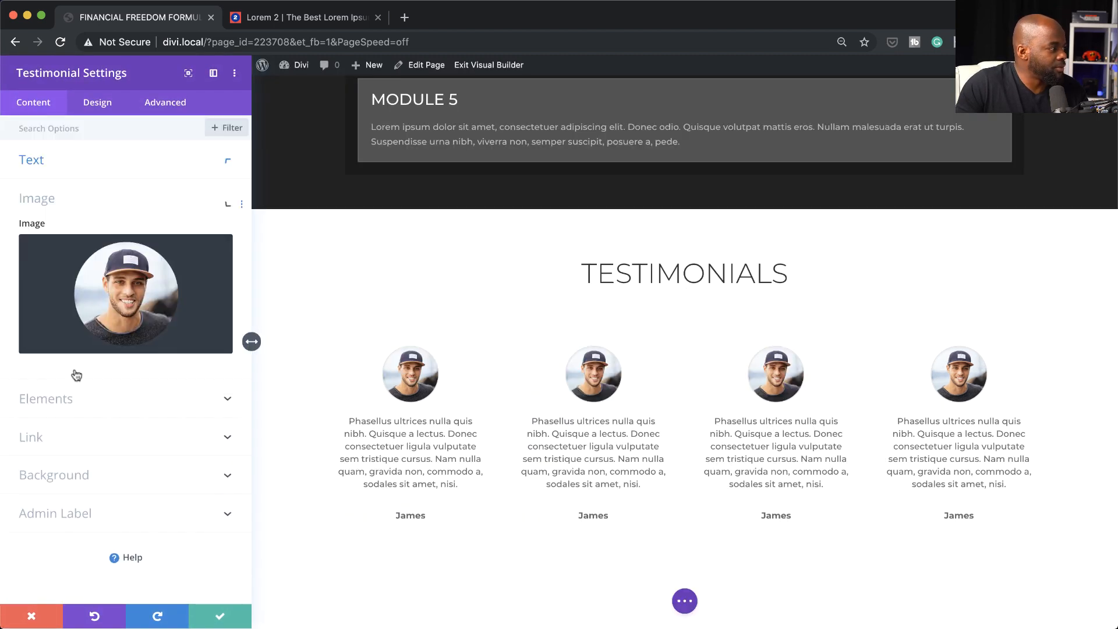
left_click(168, 287)
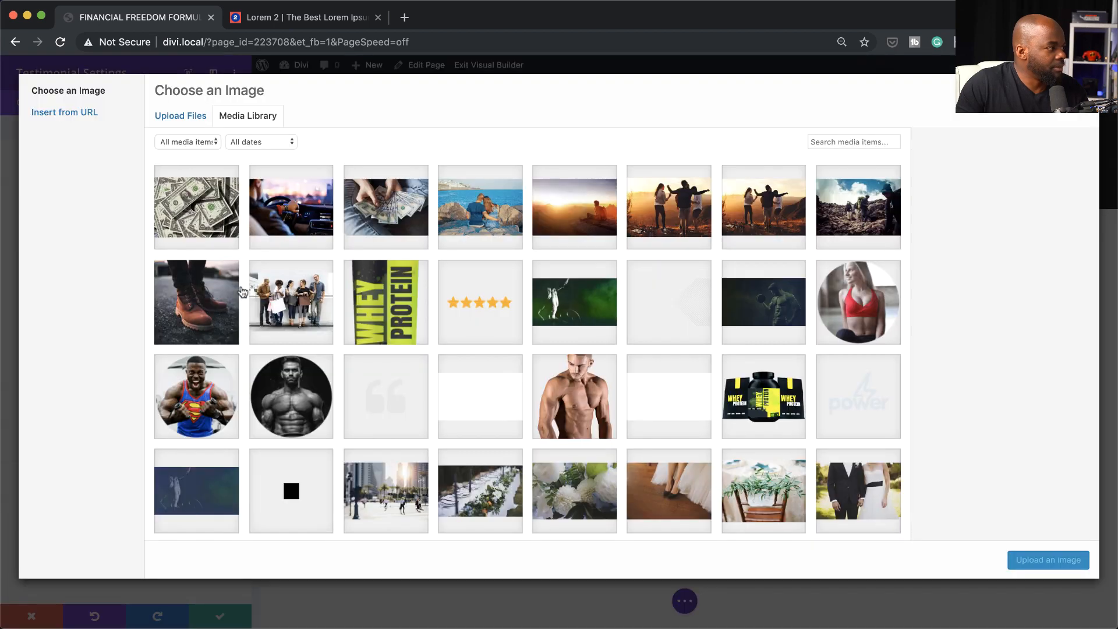
scroll(420, 408, "down", 10)
scroll(424, 413, "down", 6)
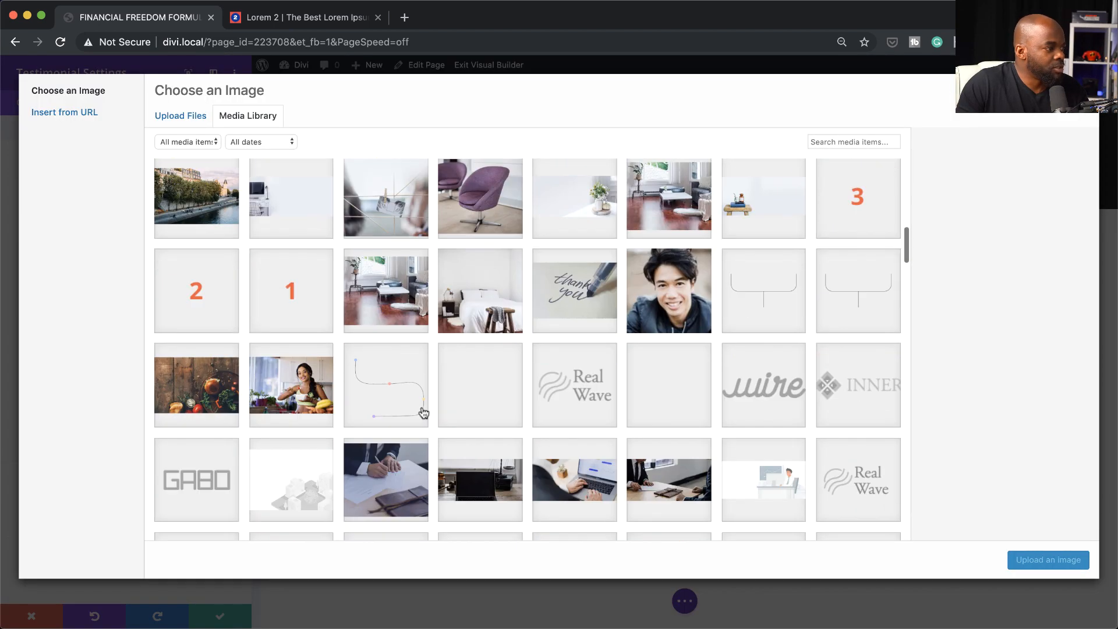
scroll(423, 413, "down", 5)
scroll(423, 413, "down", 15)
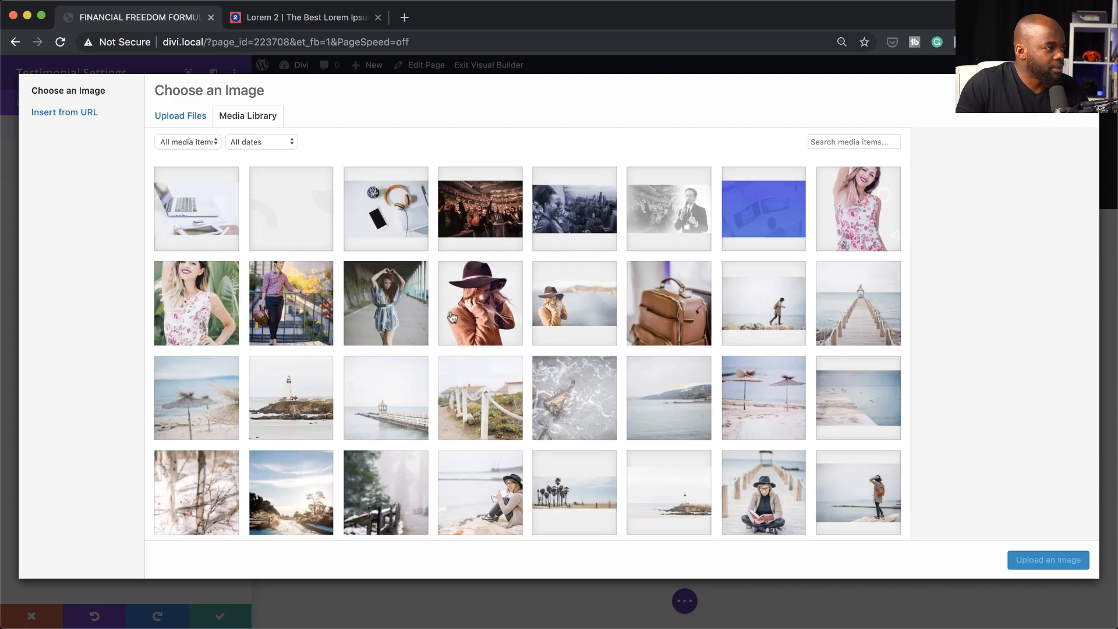
left_click(502, 308)
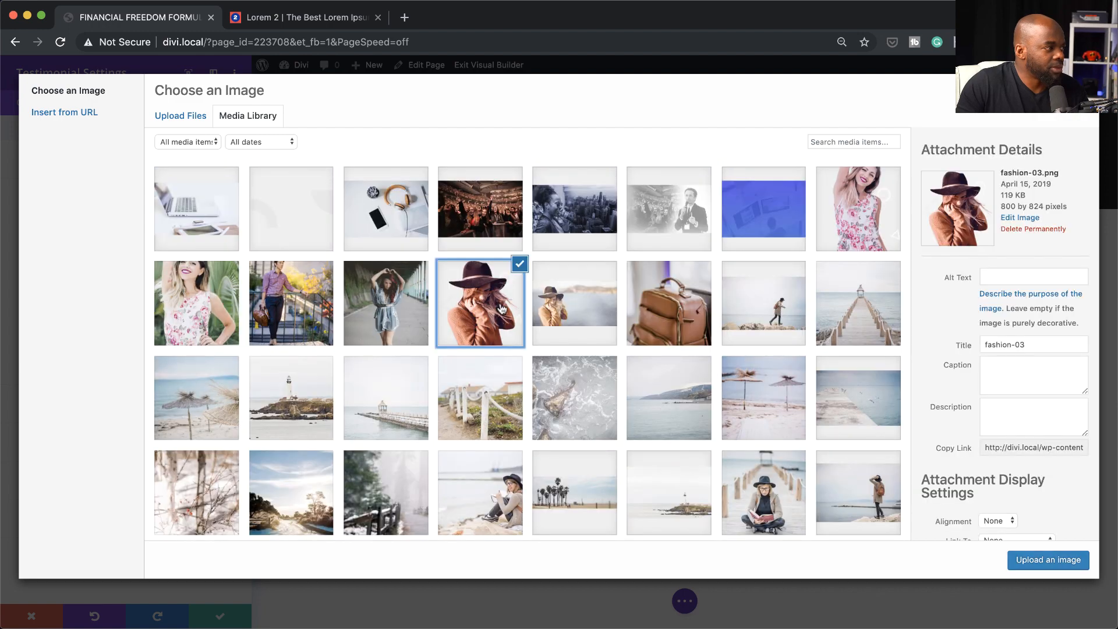
left_click(1023, 559)
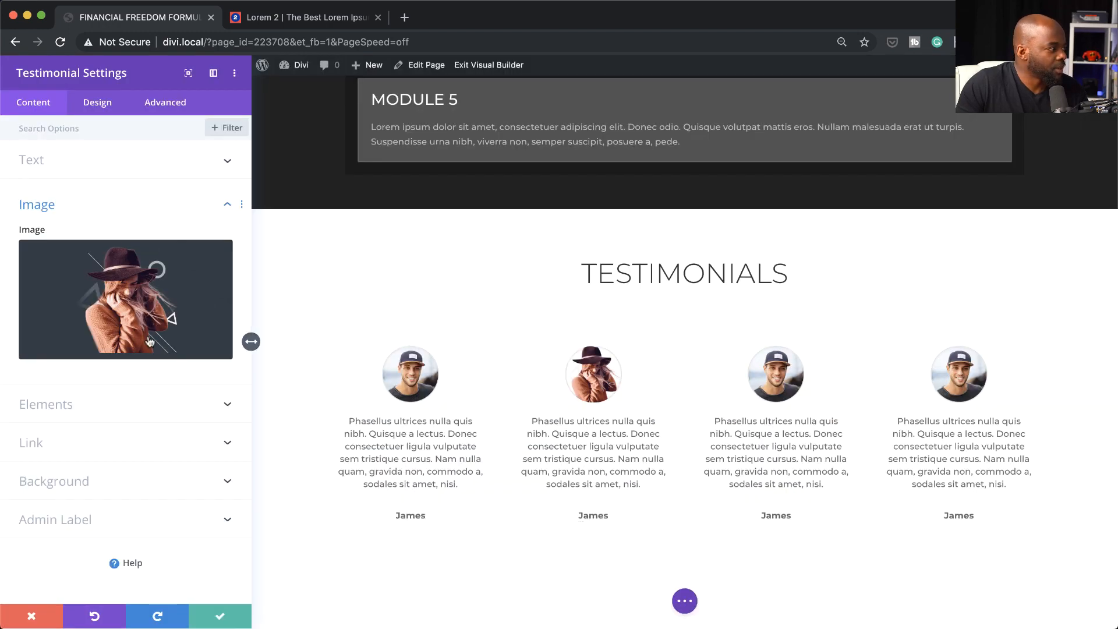
Step: Replace the second testimonial's author with a different first name and save the module
left_click(56, 159)
left_click_drag(67, 206, 18, 209)
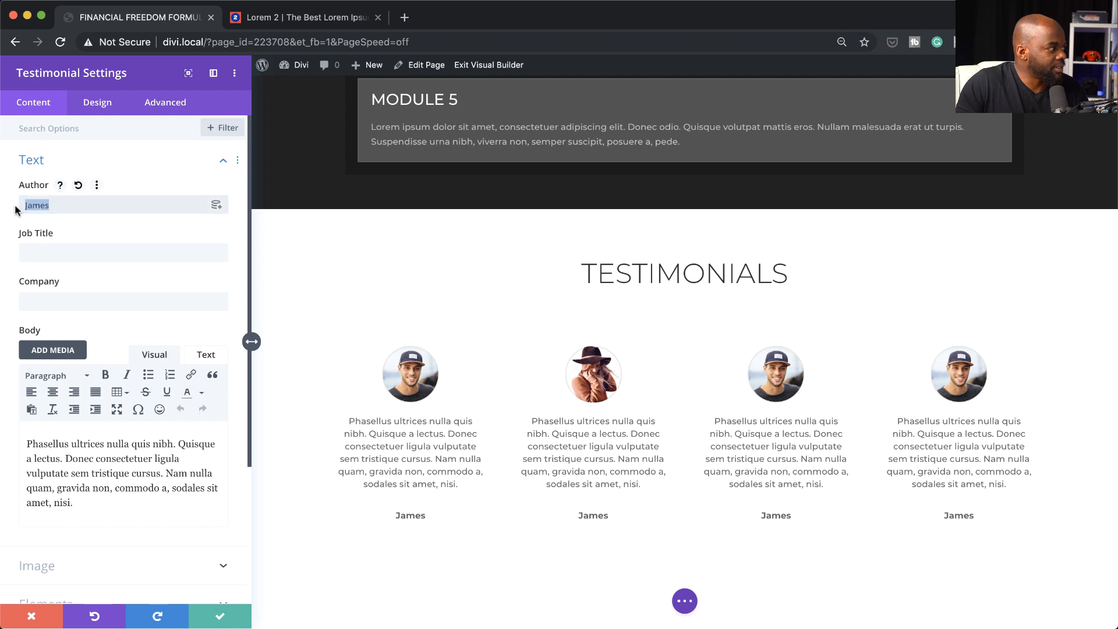
type("Mary")
left_click(233, 615)
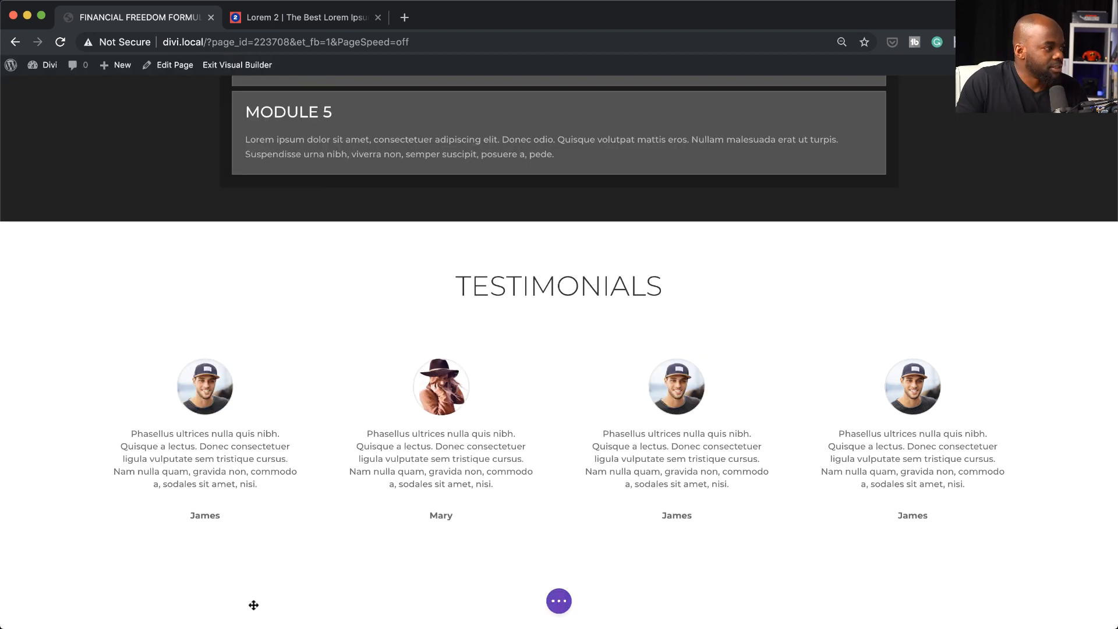
Step: Give the fourth testimonial a new author first name, set its image to img-4.jpg, and save it
left_click(891, 371)
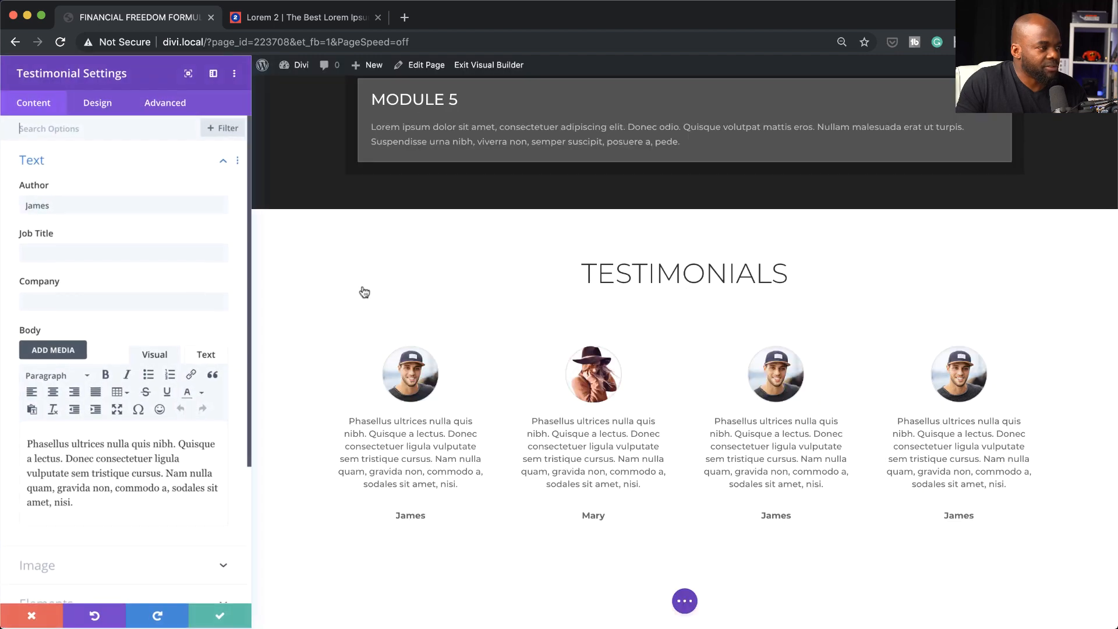
double_click(78, 204)
type("Susan")
left_click(37, 566)
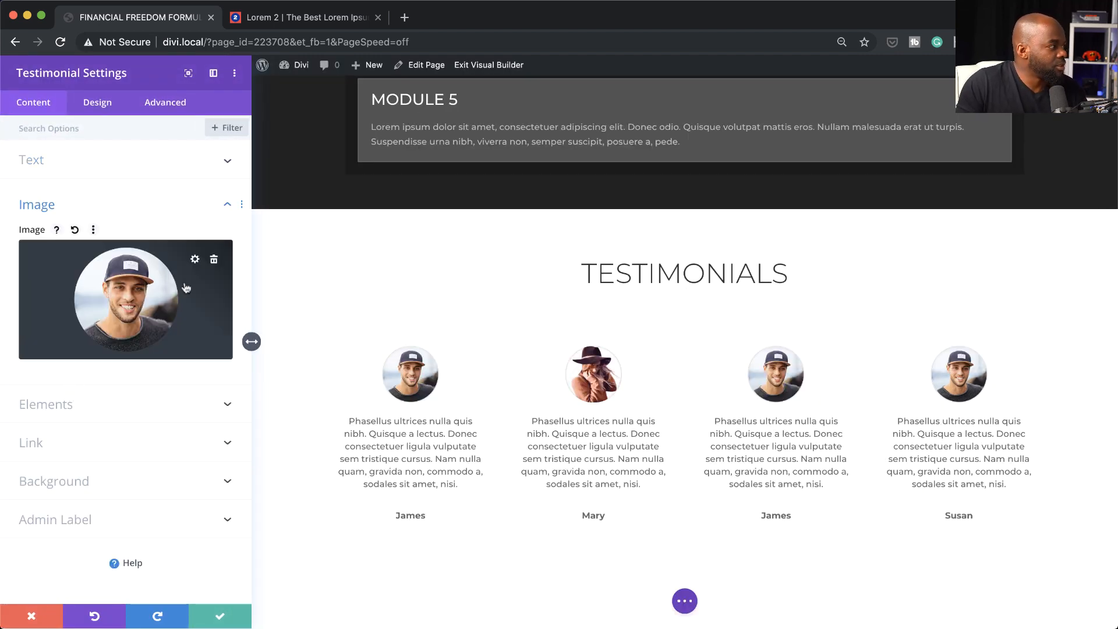
left_click(198, 261)
left_click(766, 429)
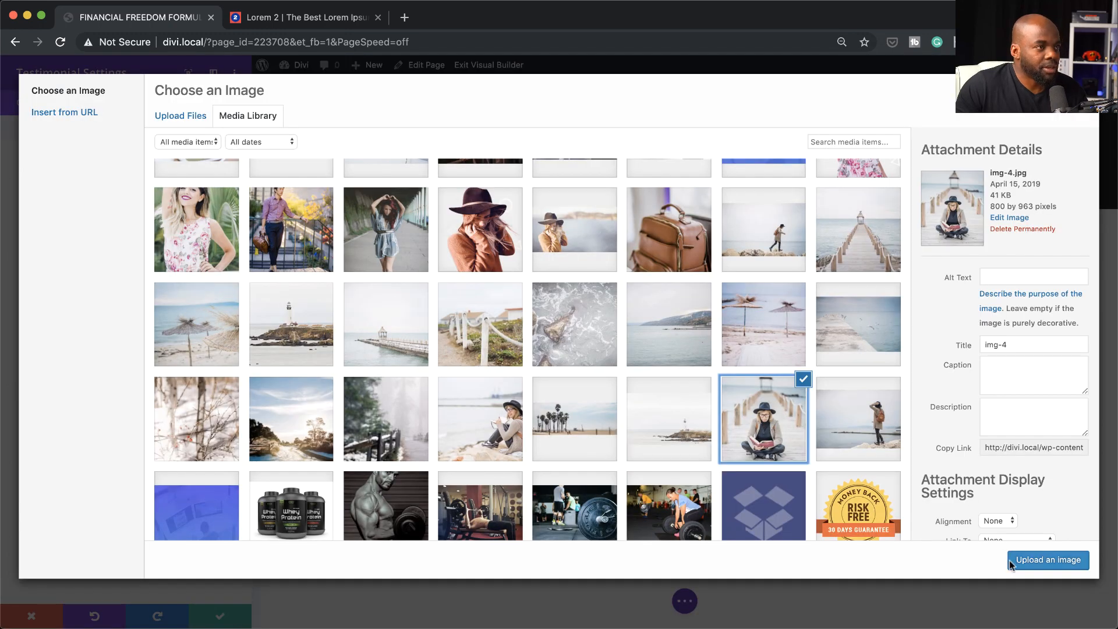
left_click(1058, 563)
left_click(233, 616)
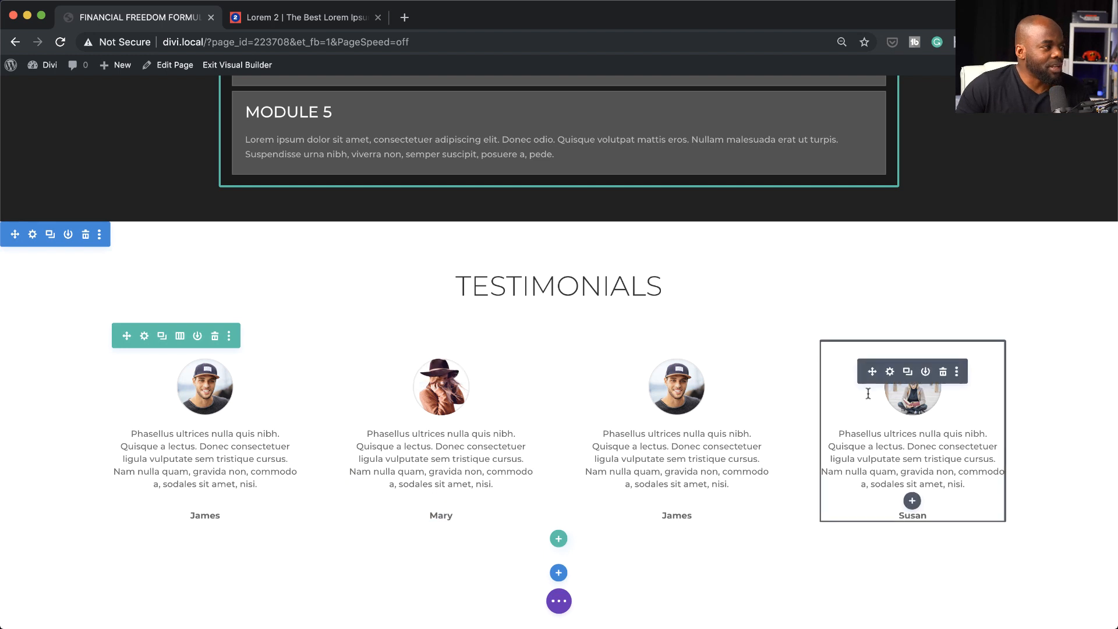
Step: Add a single-column row below the testimonials and insert a Divider module in it
left_click(558, 542)
left_click(488, 313)
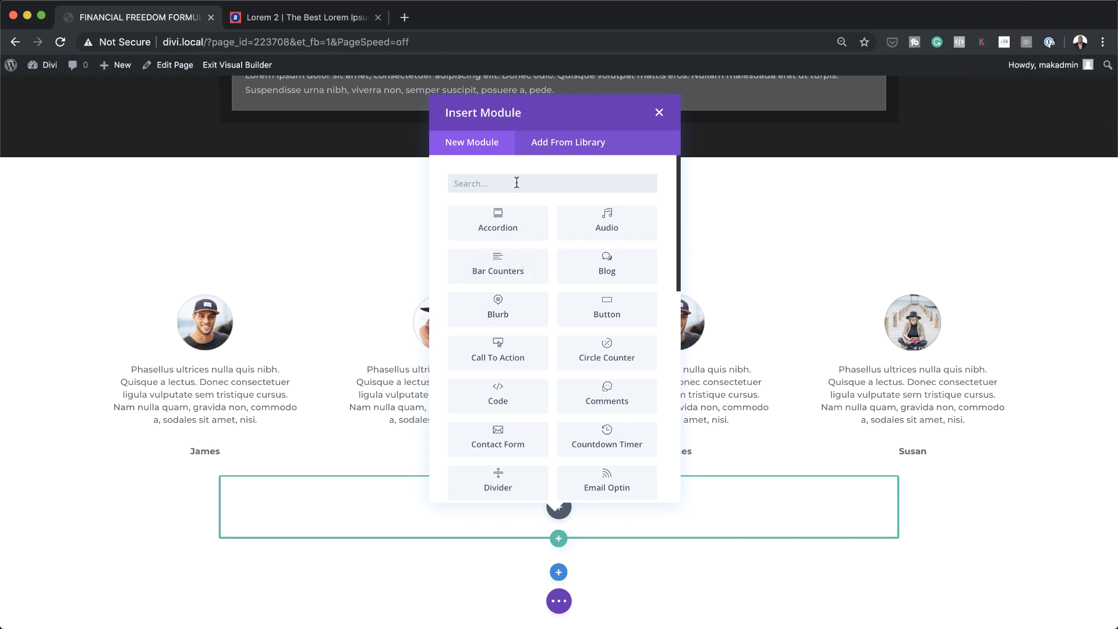
type("div")
left_click(498, 222)
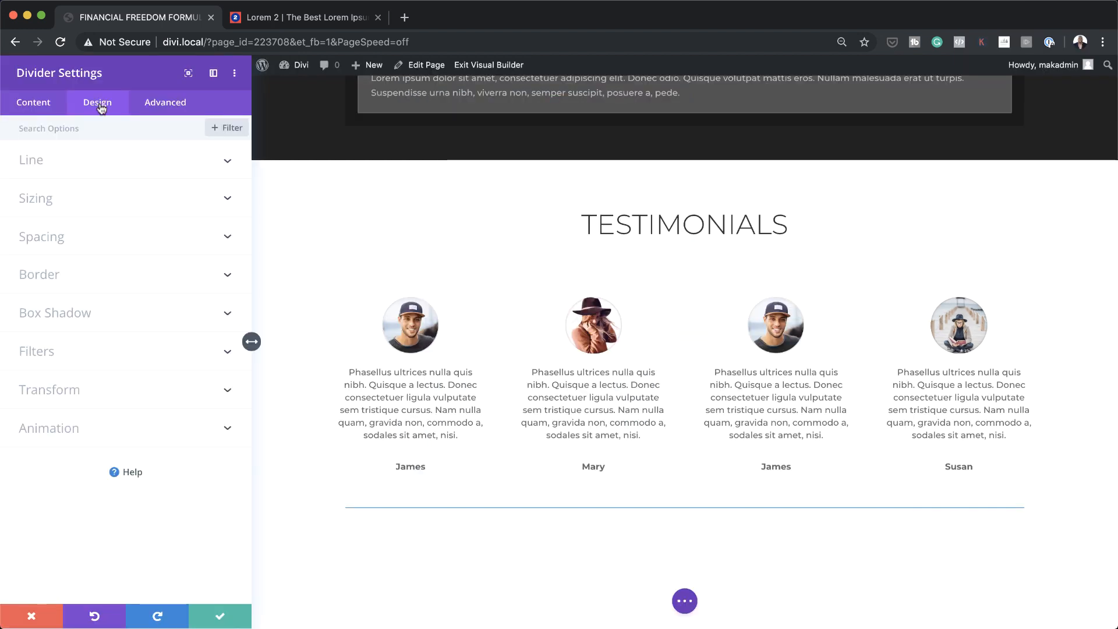
Step: Set the divider's line color to light gray and save the module
left_click(55, 162)
left_click(63, 214)
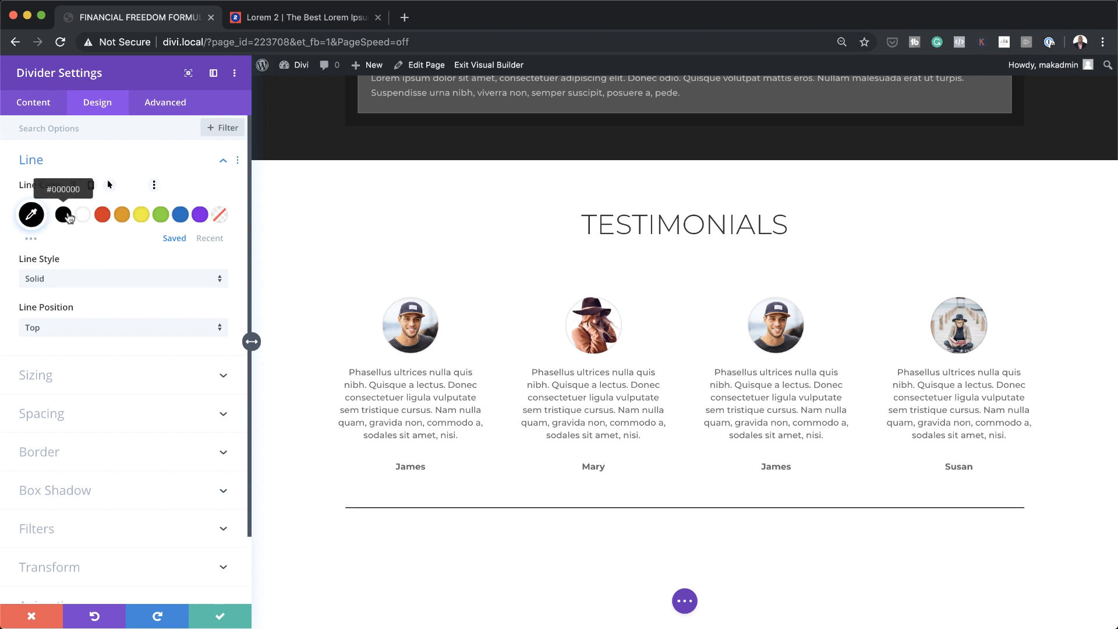
left_click(31, 215)
left_click_drag(42, 252, 17, 226)
left_click(11, 227)
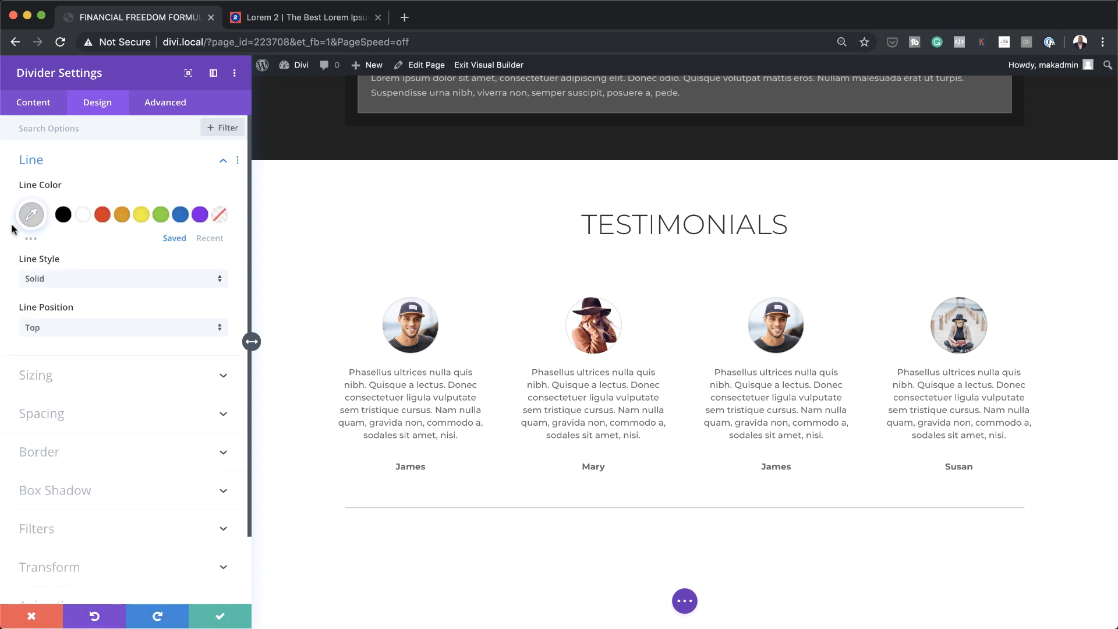
left_click(225, 616)
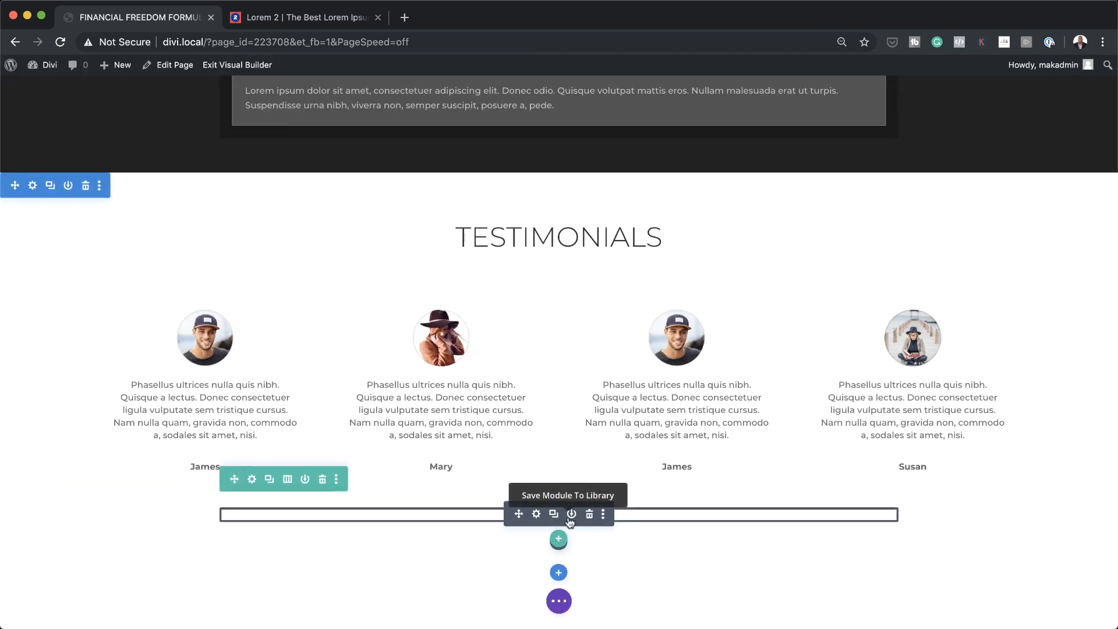
Step: Insert a Text module below the divider reading "Designed by Maketa Ltd | Copyright 2019 | Terms & Conditions | Privacy Policy"
key("ctrl+space")
type("tex")
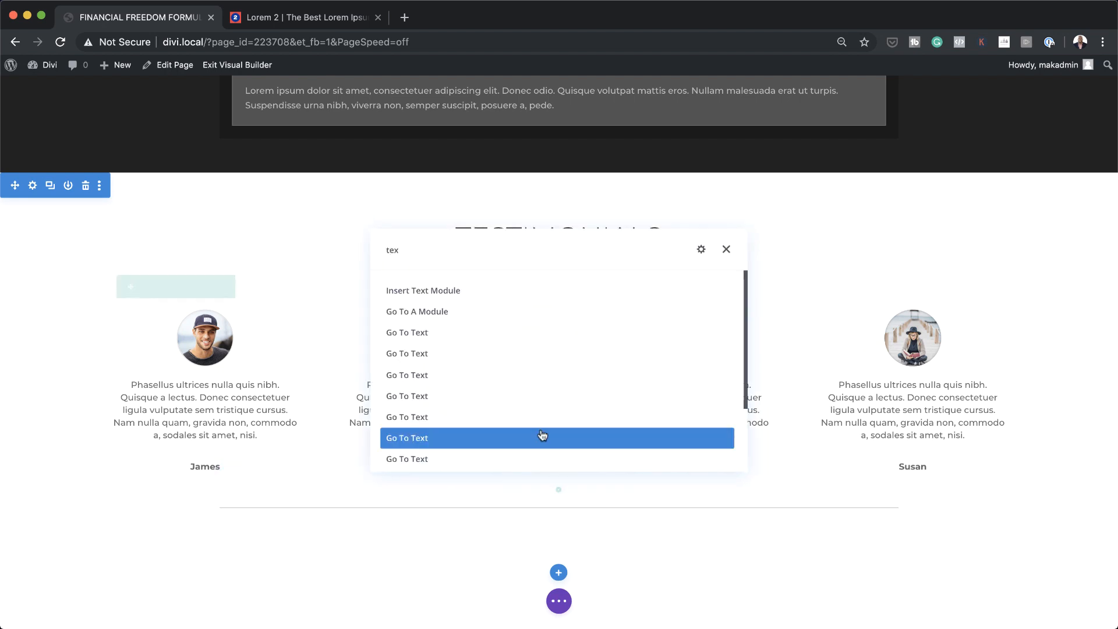
left_click(444, 290)
left_click_drag(27, 298, 166, 384)
type("Des")
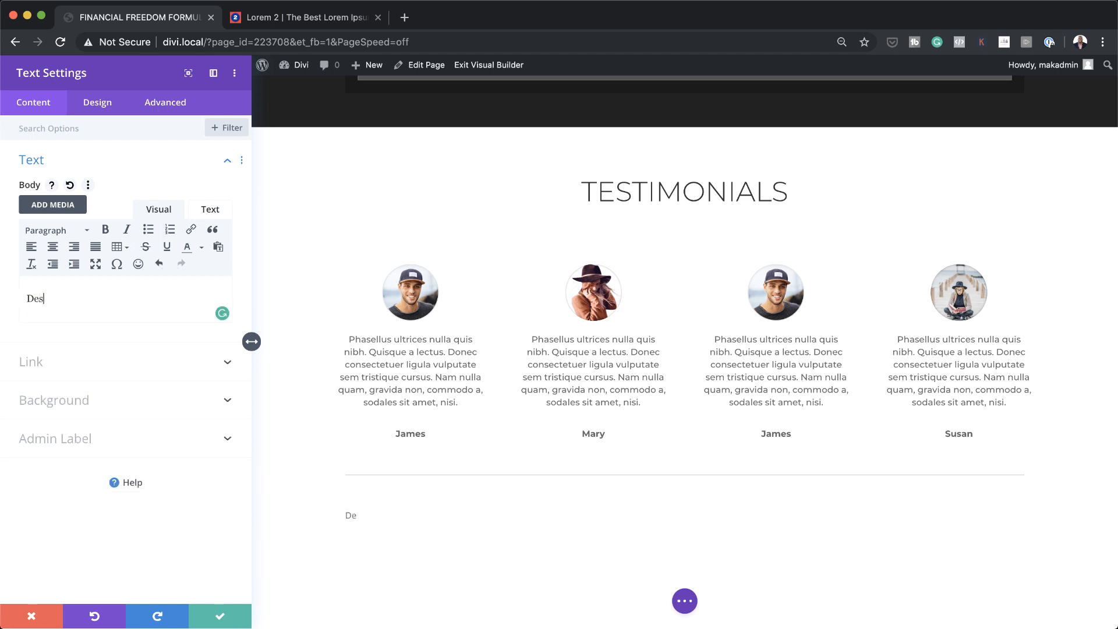
type("igned ")
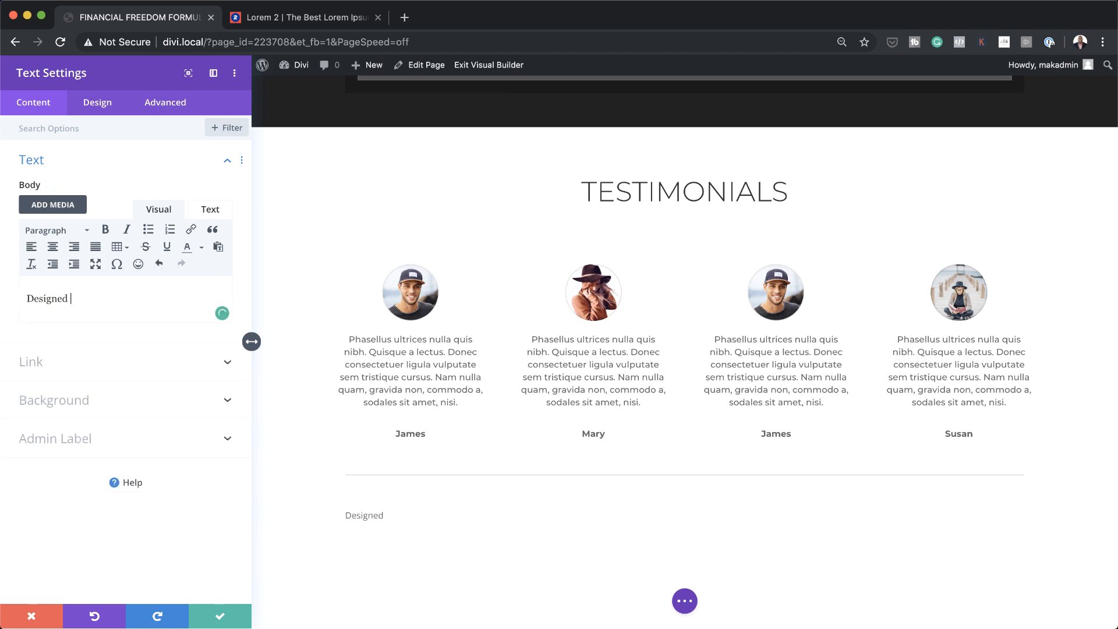
type("by Maketa Ltd | Copyright 2019")
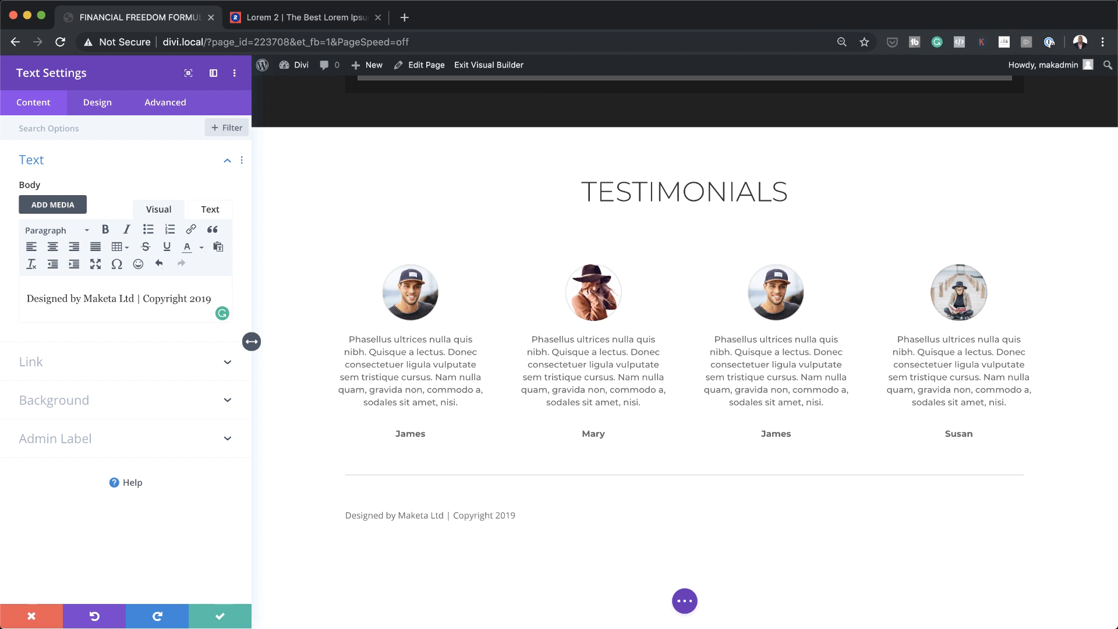
type(" | Term")
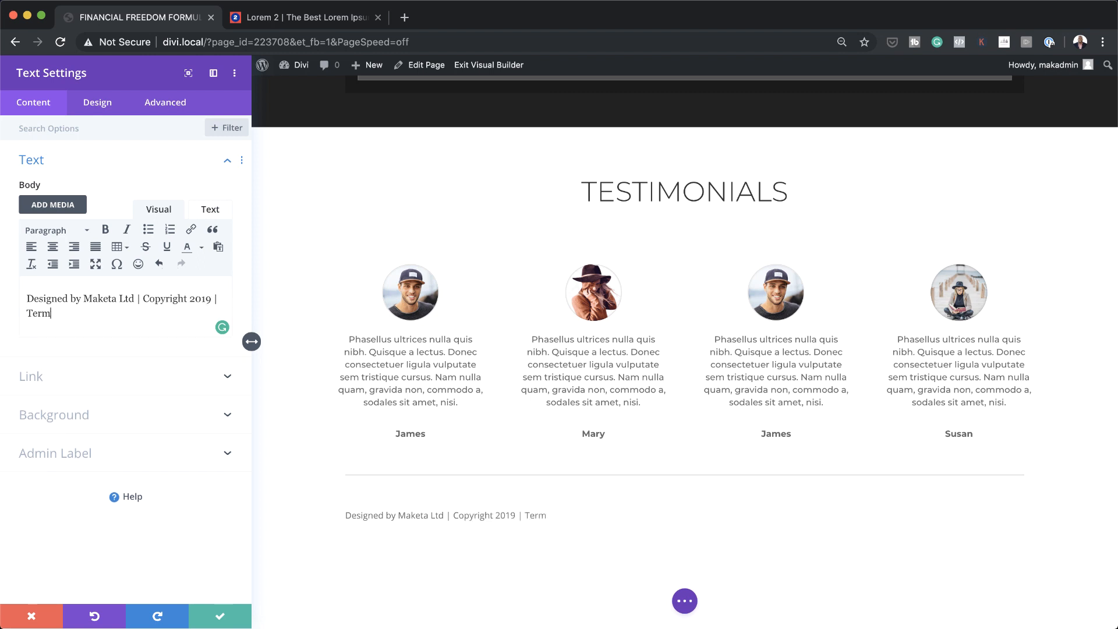
type("s & Conditions | Priva")
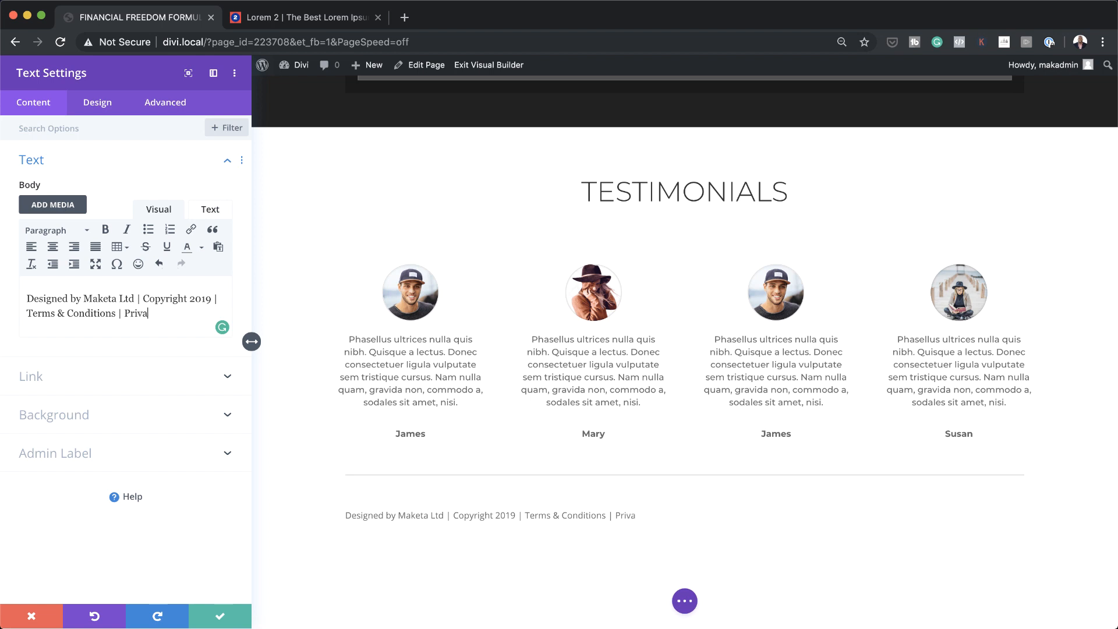
type("cy Policy")
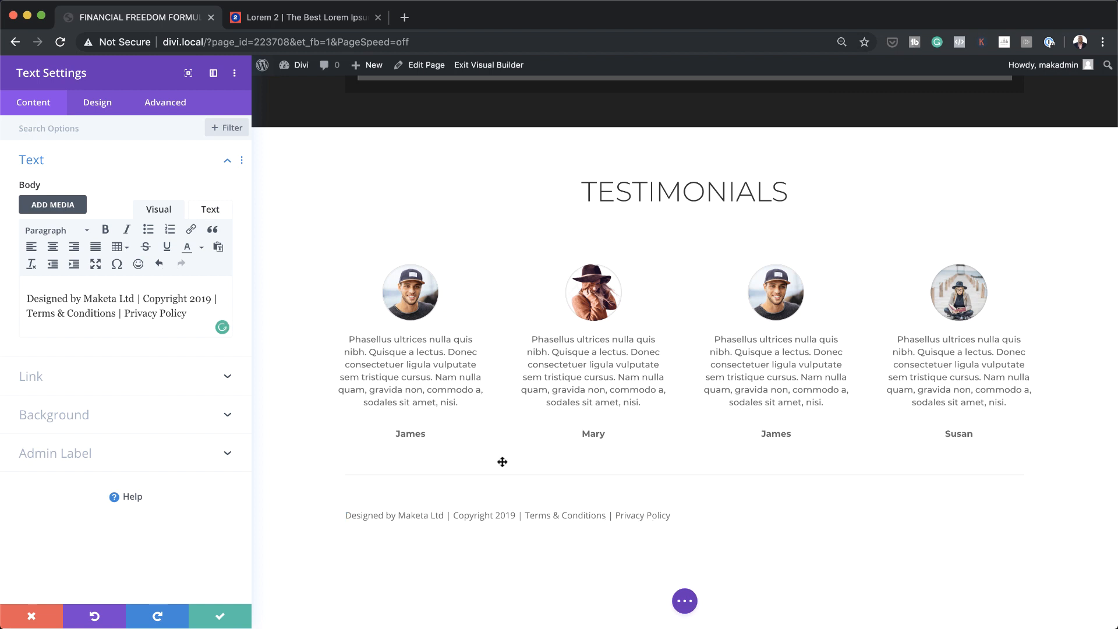
Step: Link the words "Privacy Policy" in the footer text to the URL "#"
left_click_drag(130, 313, 185, 314)
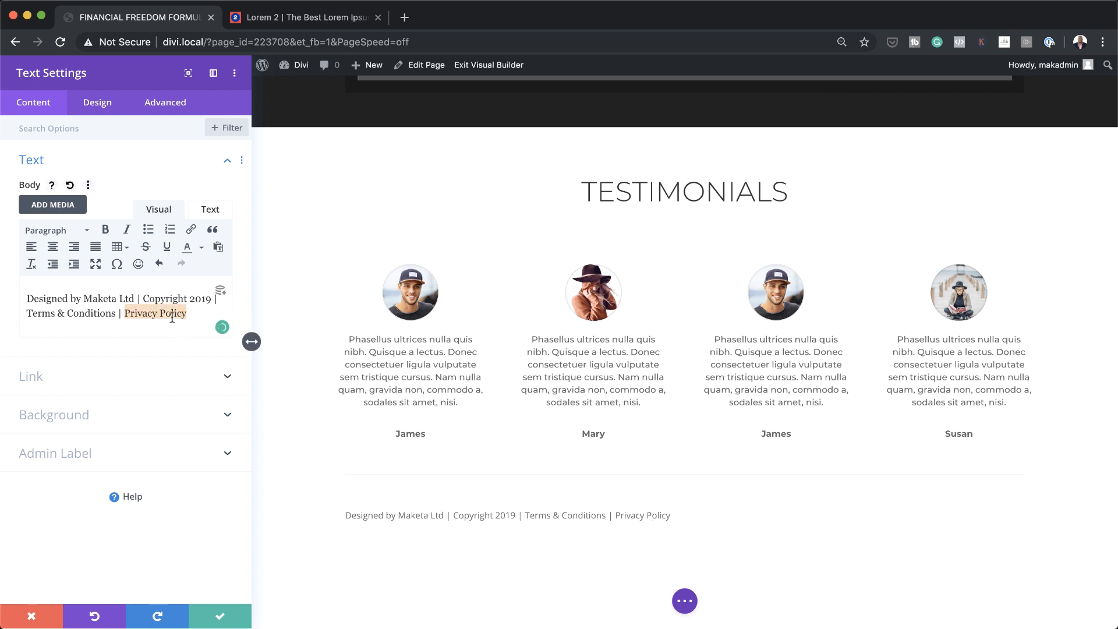
left_click(191, 229)
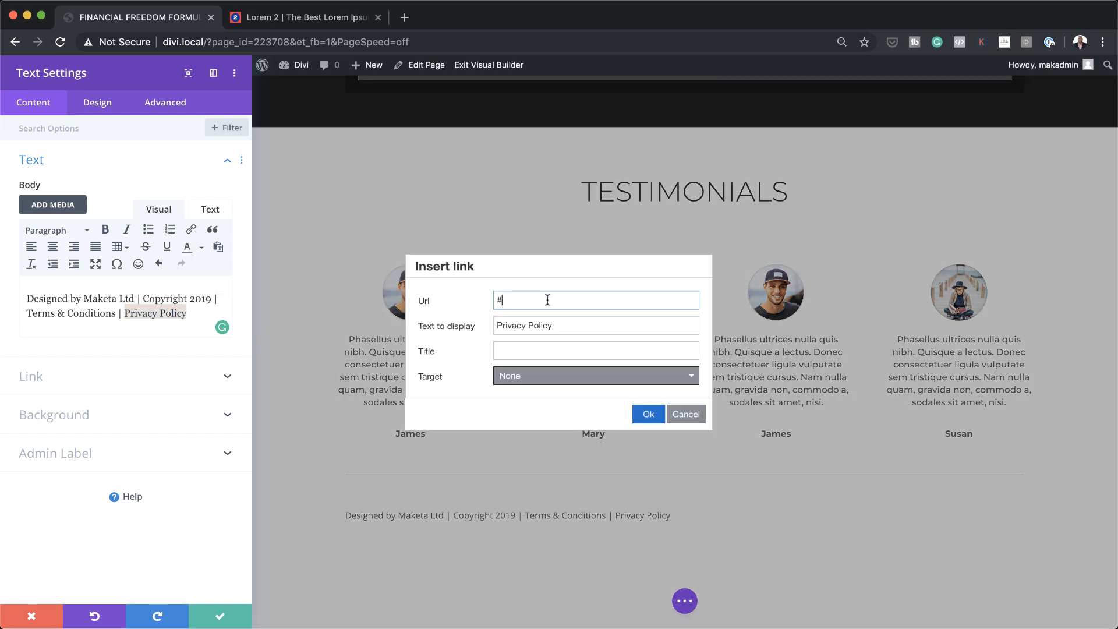
type("#")
left_click(657, 413)
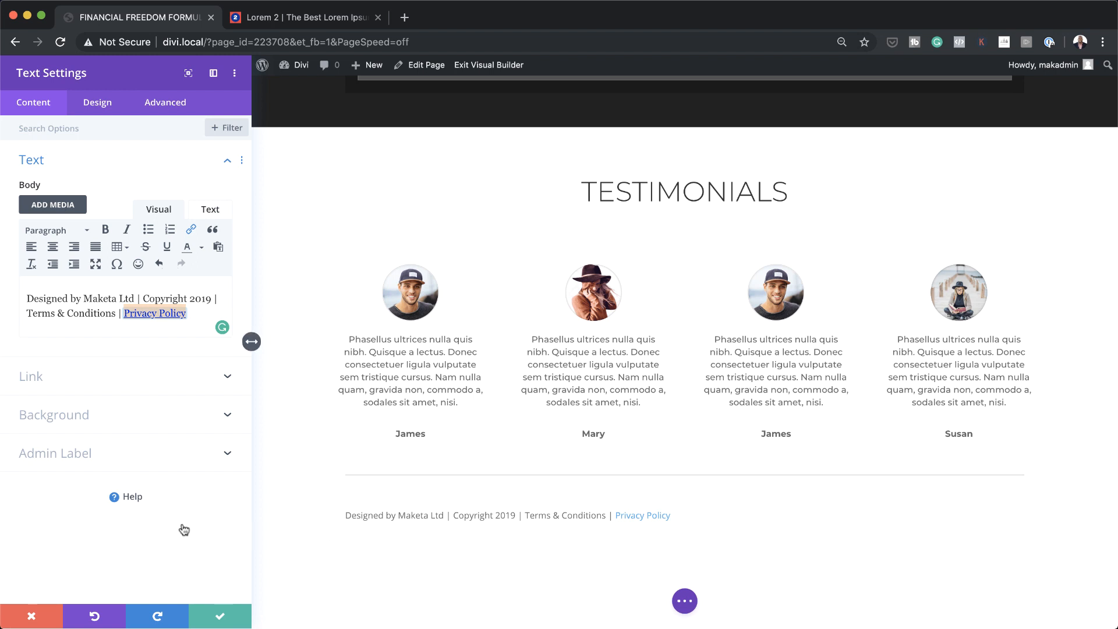
Step: Center the footer text and set its font to Montserrat at 12px
left_click(102, 107)
left_click(78, 162)
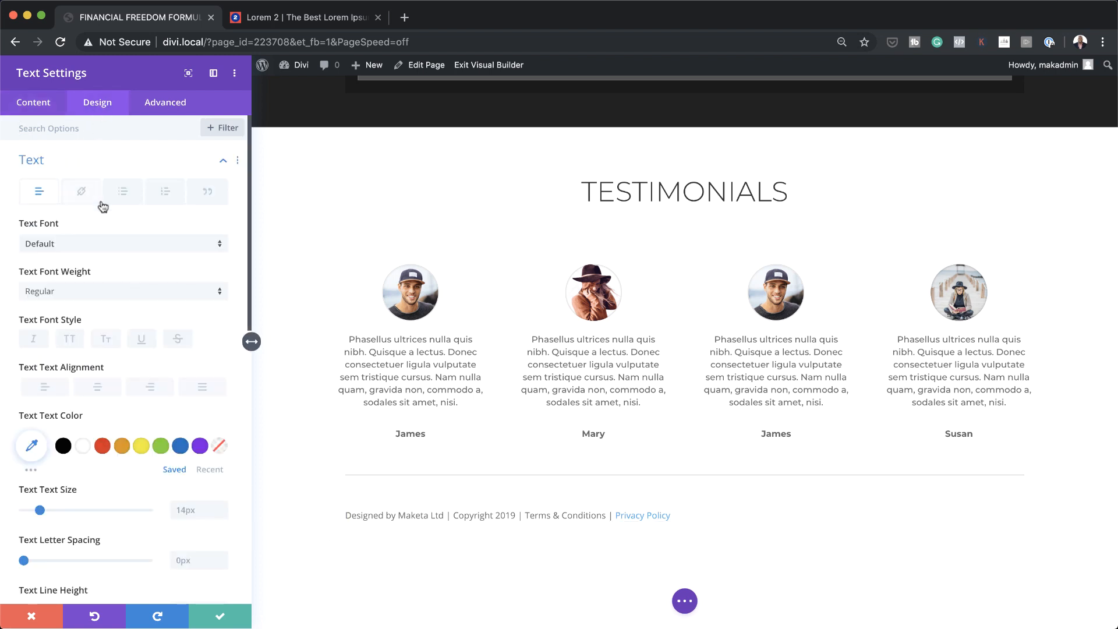
left_click(98, 388)
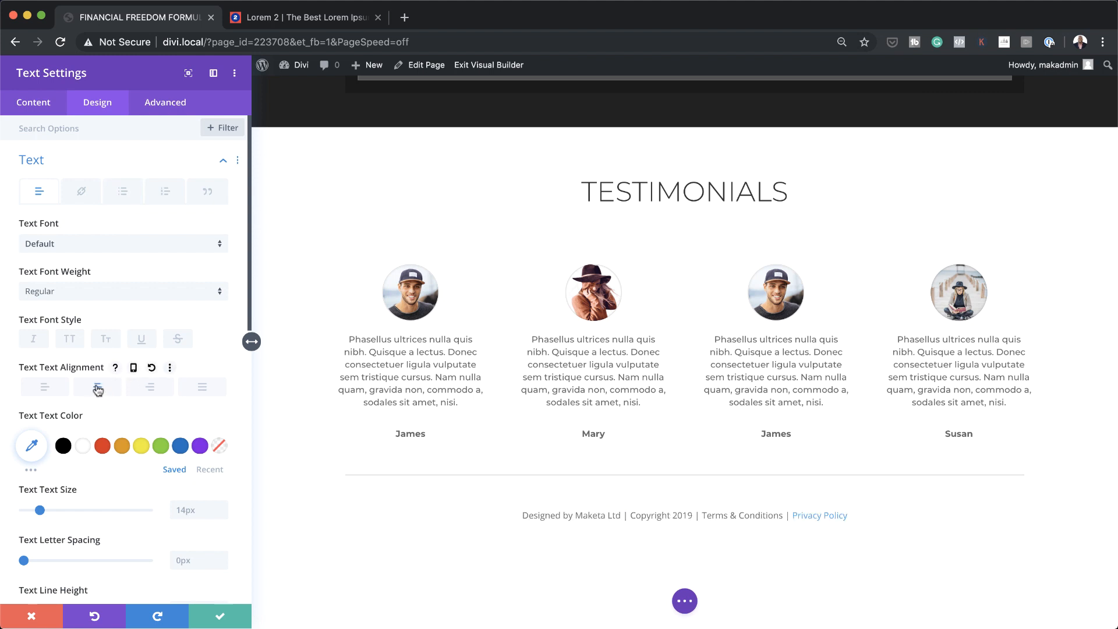
left_click(70, 246)
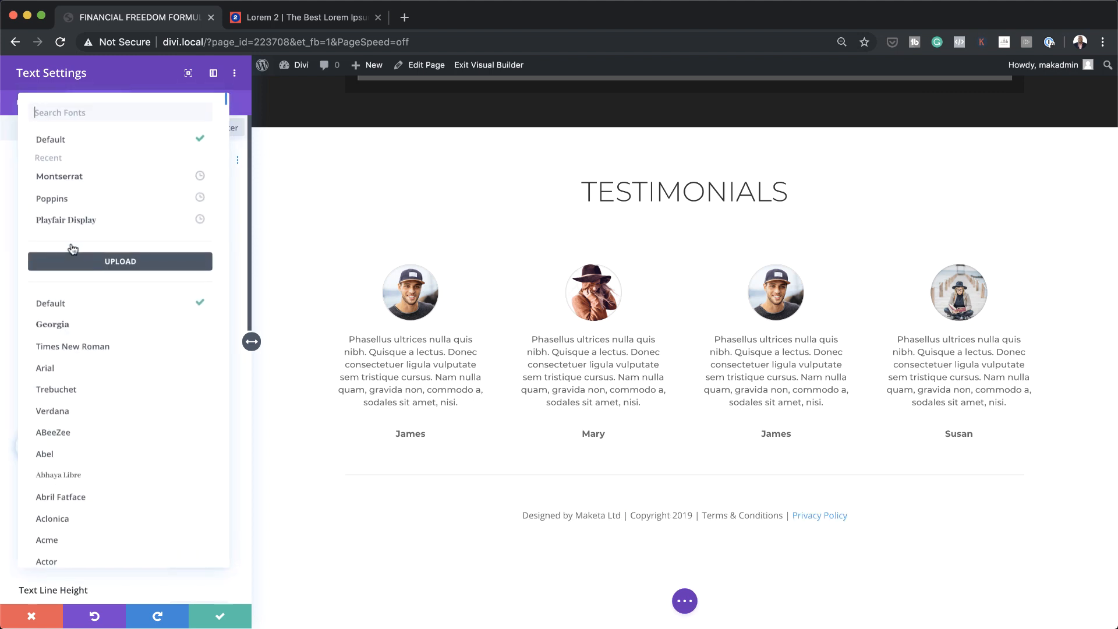
left_click(85, 182)
left_click_drag(40, 511, 37, 510)
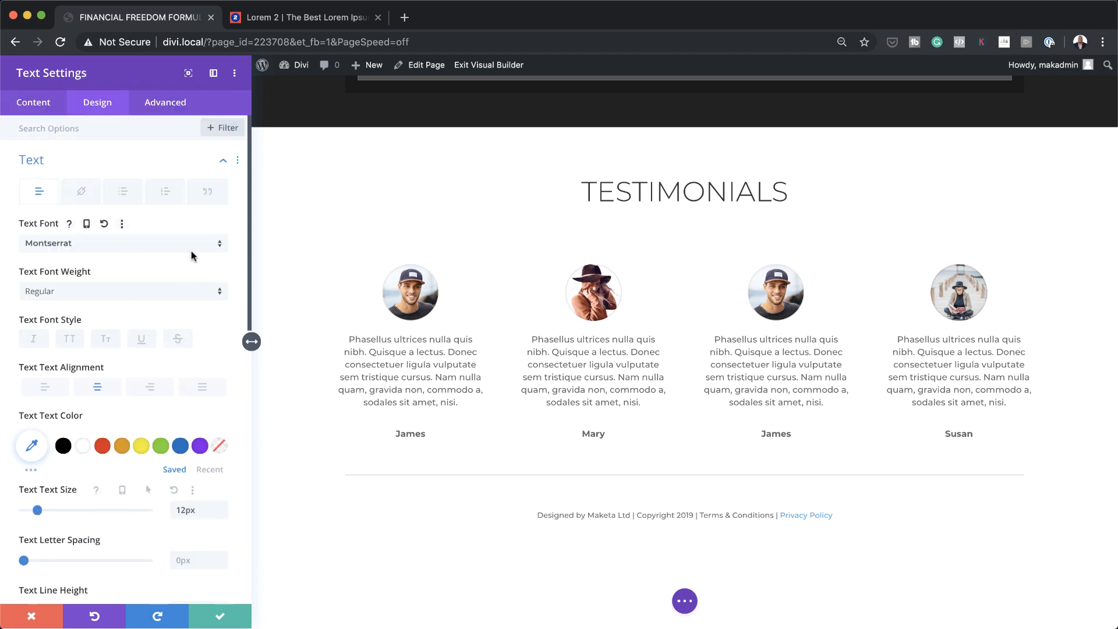
Step: Try a blue underline on the footer's Privacy Policy link and remove the underline again
left_click(83, 193)
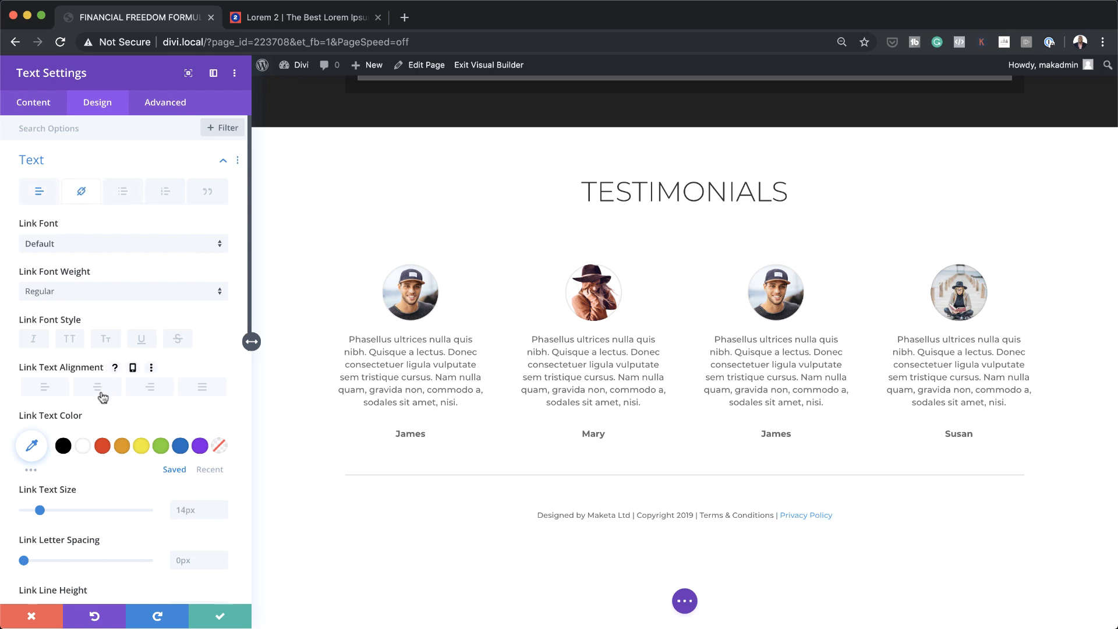
left_click(141, 342)
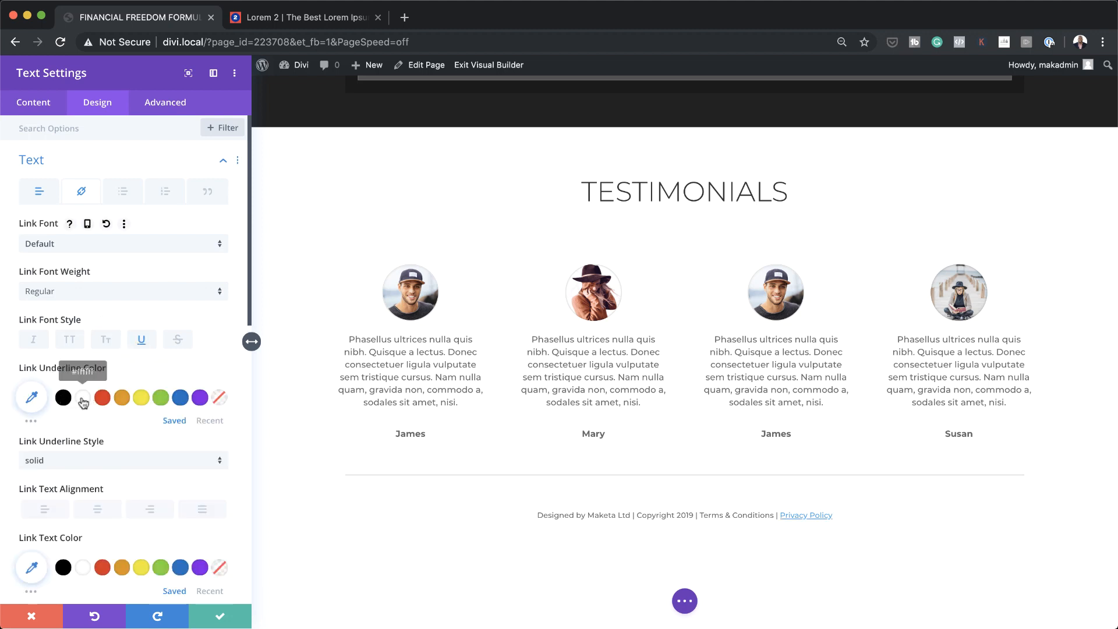
left_click(180, 399)
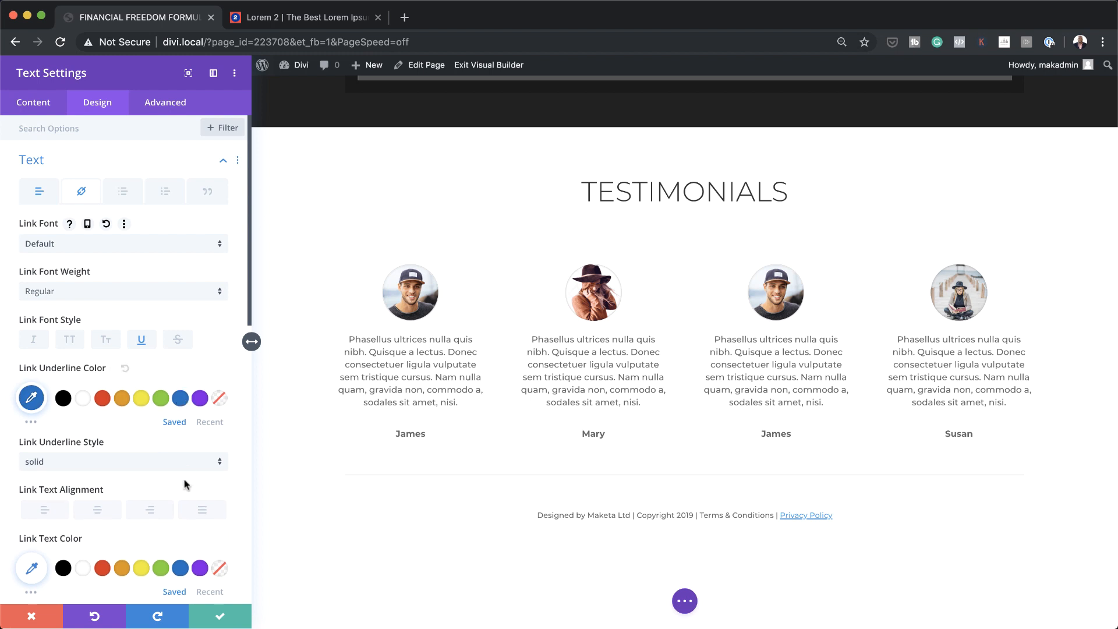
left_click(143, 340)
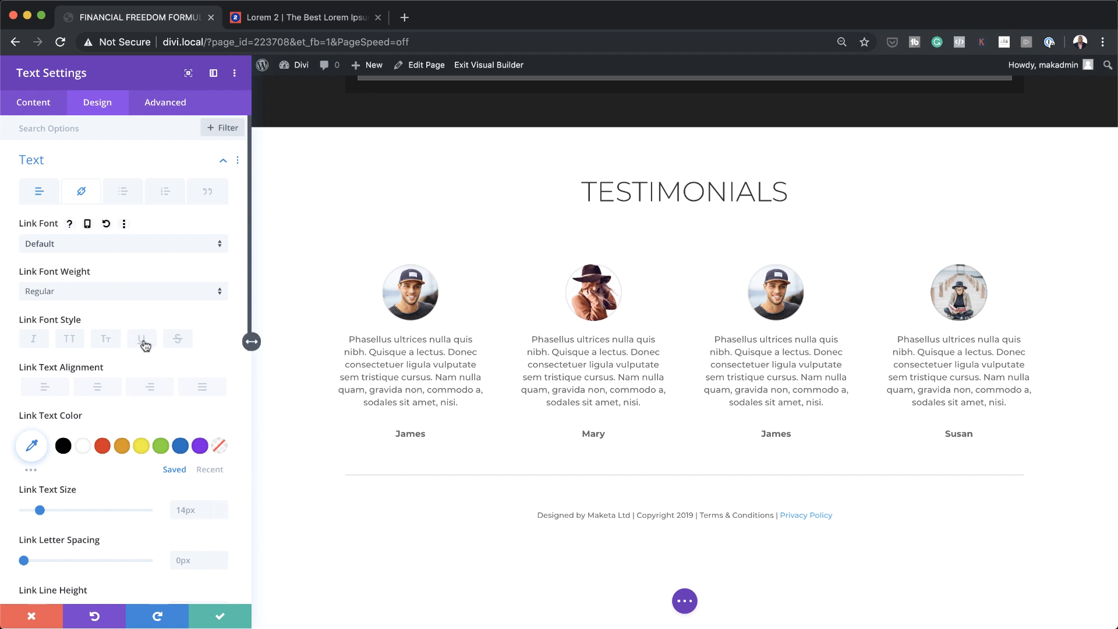
Step: Save the footer text module, and exit the visual builder with all page changes saved to view the live page
left_click(221, 616)
scroll(349, 524, "up", 20)
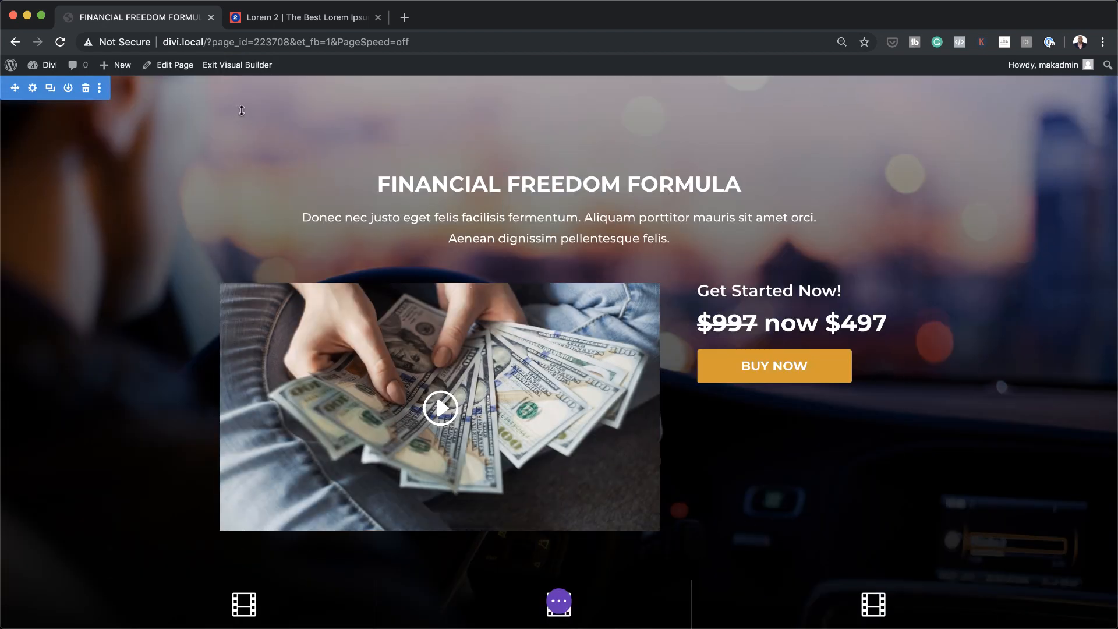
left_click(253, 65)
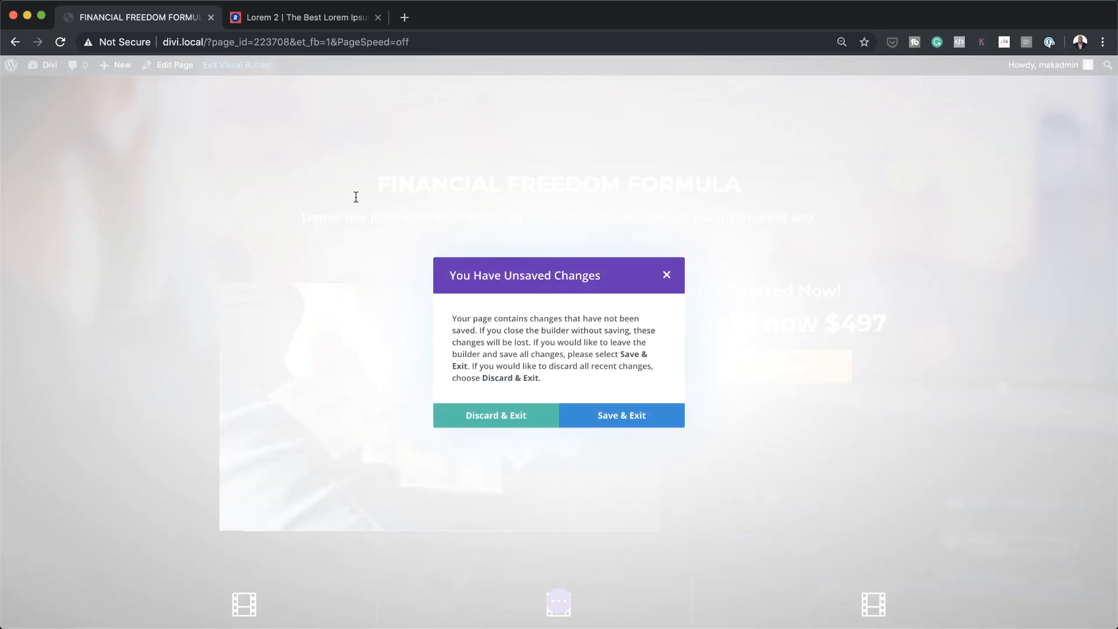
left_click(614, 420)
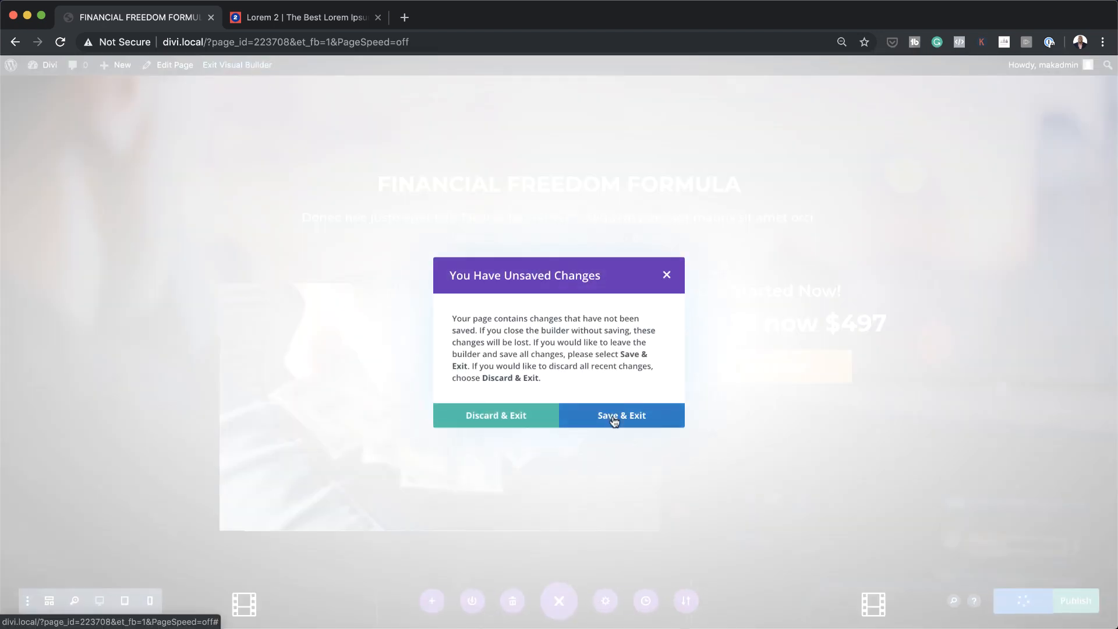
scroll(1022, 333, "down", 4)
scroll(1023, 337, "down", 7)
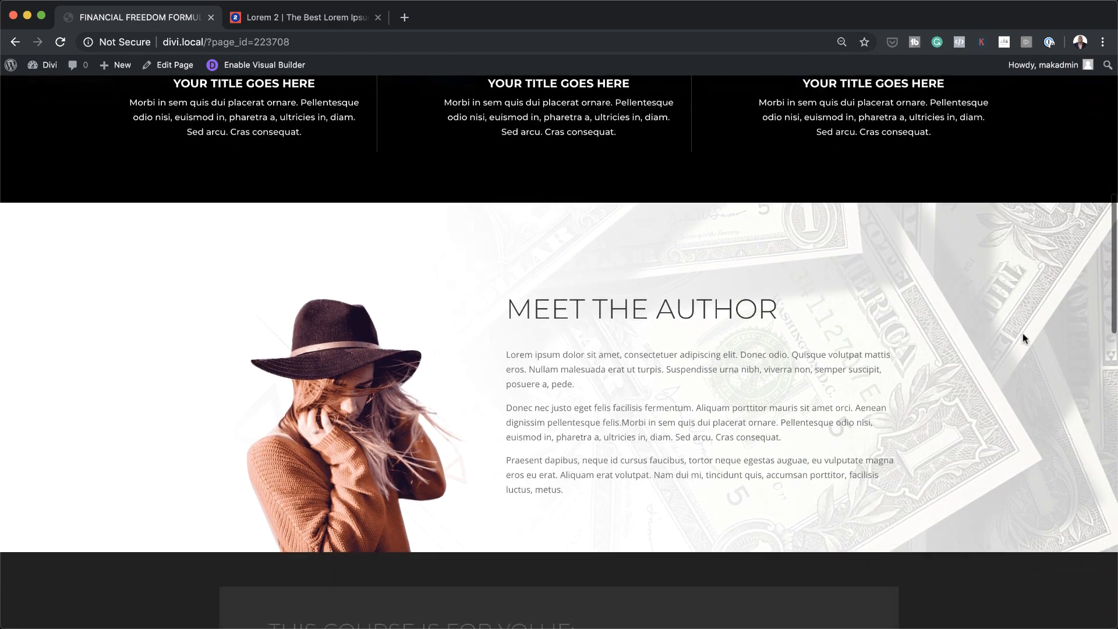